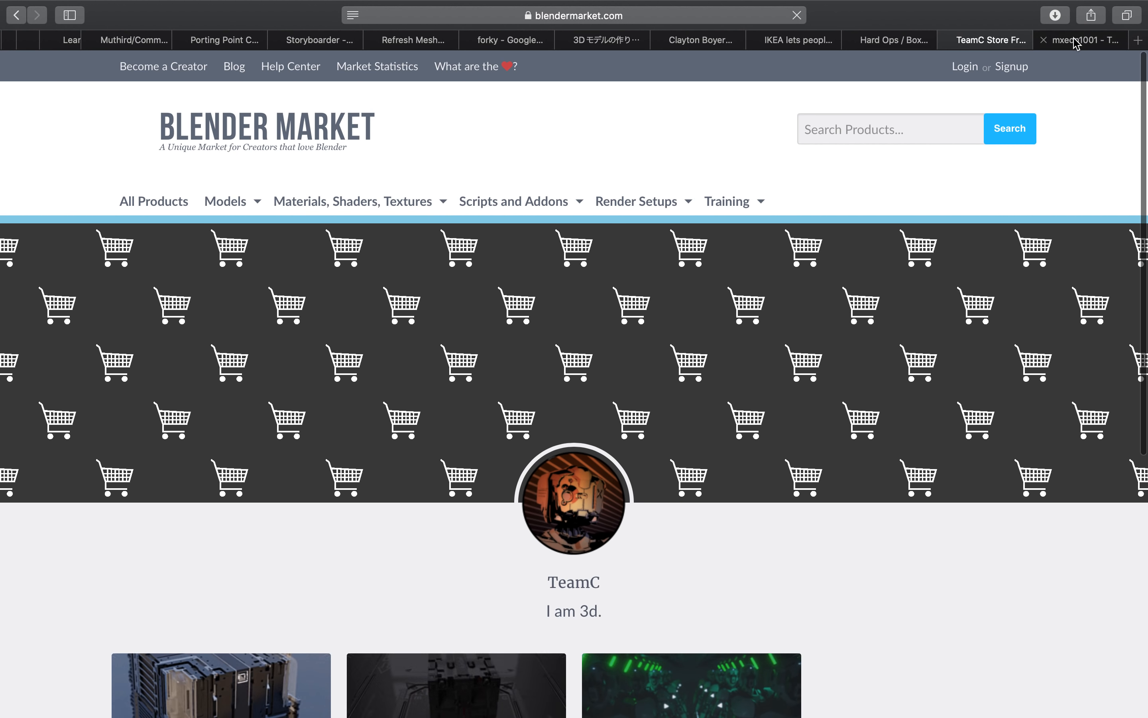
Switch to the Twitter search results for mxeon1001 and look through the posts about BoxCutter and Blender
left_click(1084, 40)
scroll(602, 345, "down", 5)
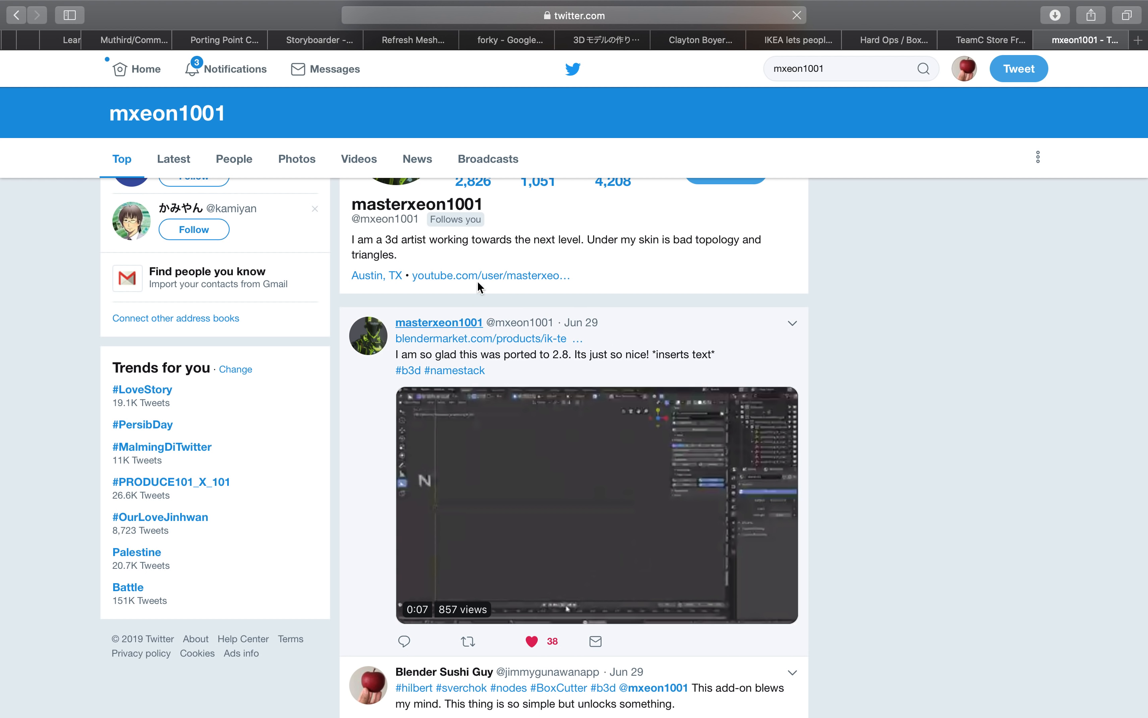
scroll(554, 323, "down", 10)
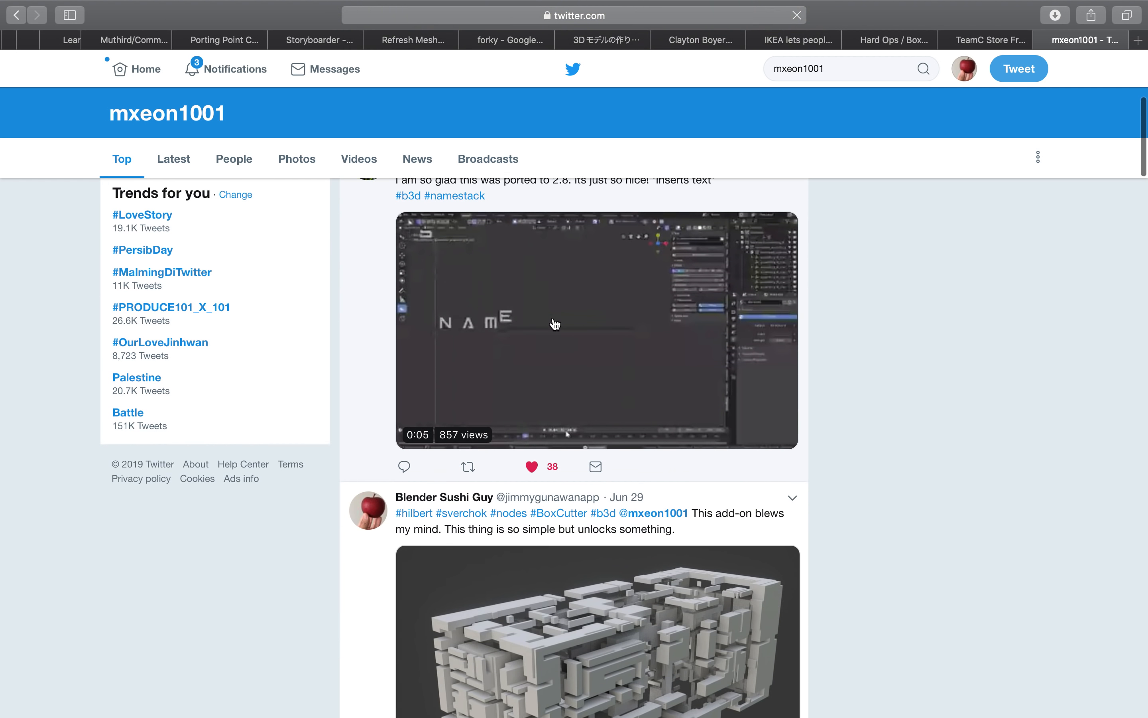
scroll(632, 409, "down", 15)
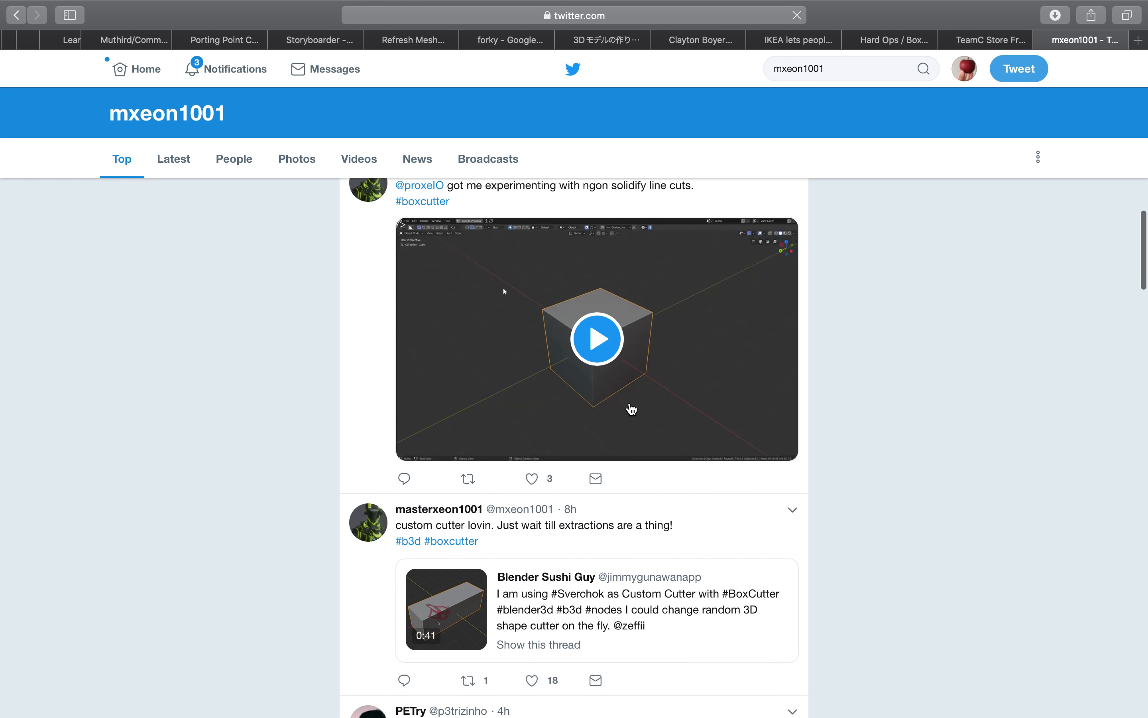
scroll(631, 409, "down", 15)
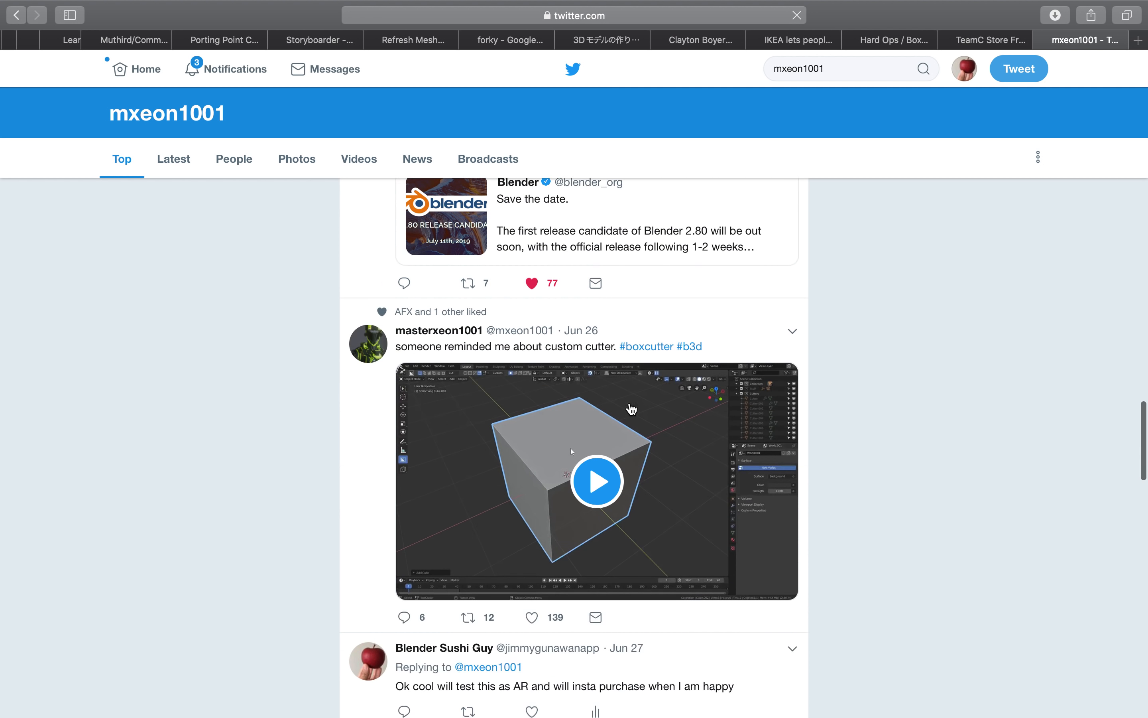
scroll(632, 409, "down", 6)
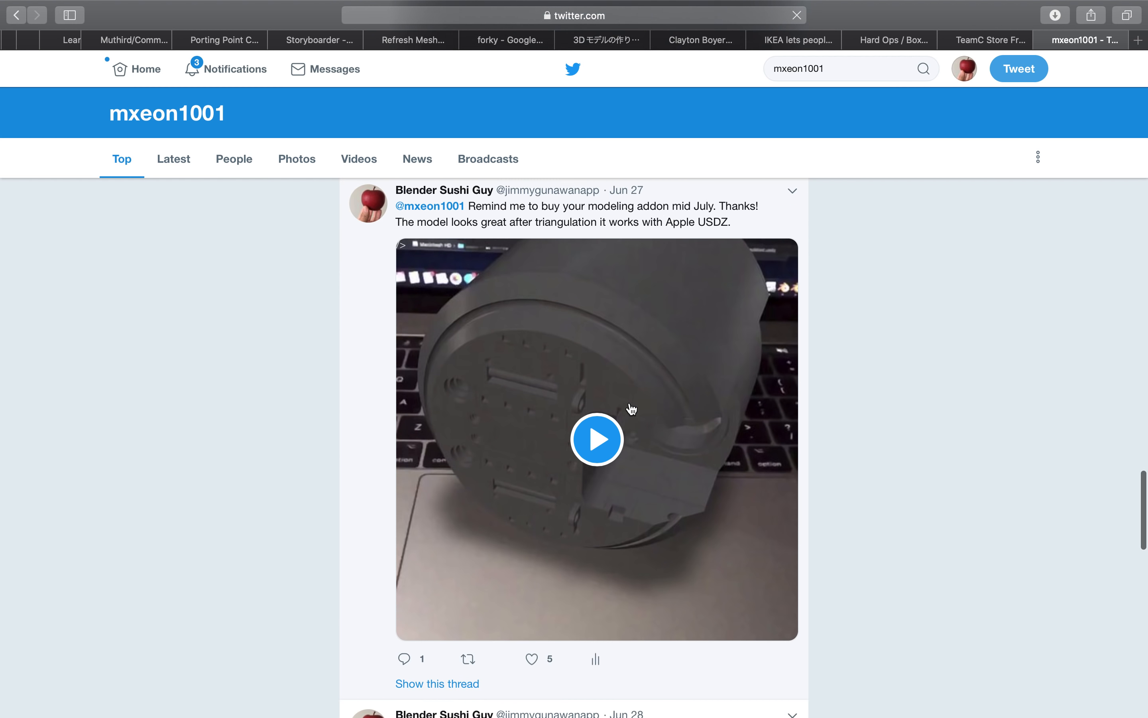
scroll(632, 409, "down", 11)
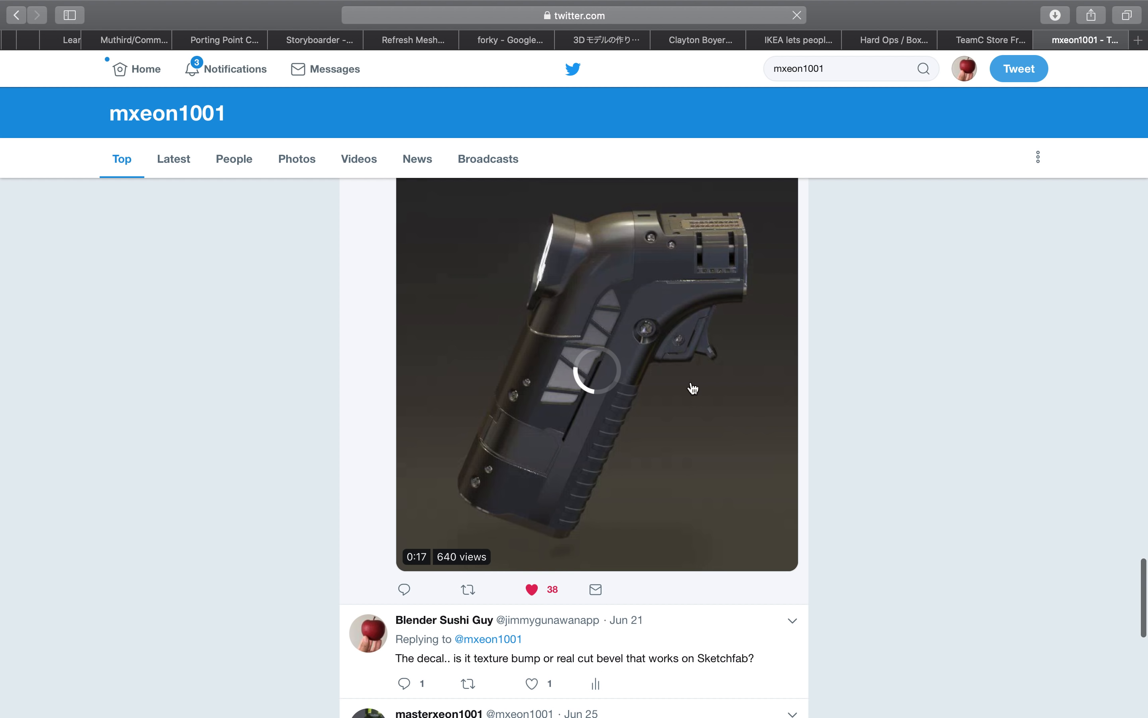
scroll(735, 401, "up", 3)
scroll(866, 425, "down", 2)
scroll(866, 426, "down", 15)
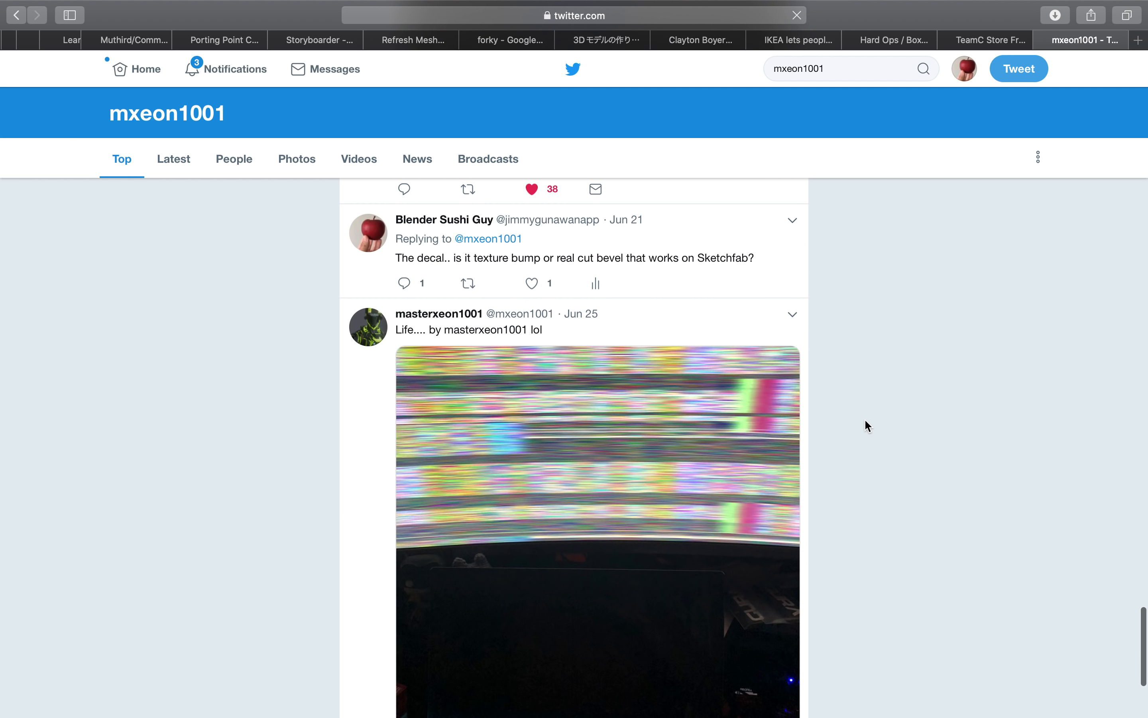
scroll(867, 426, "up", 12)
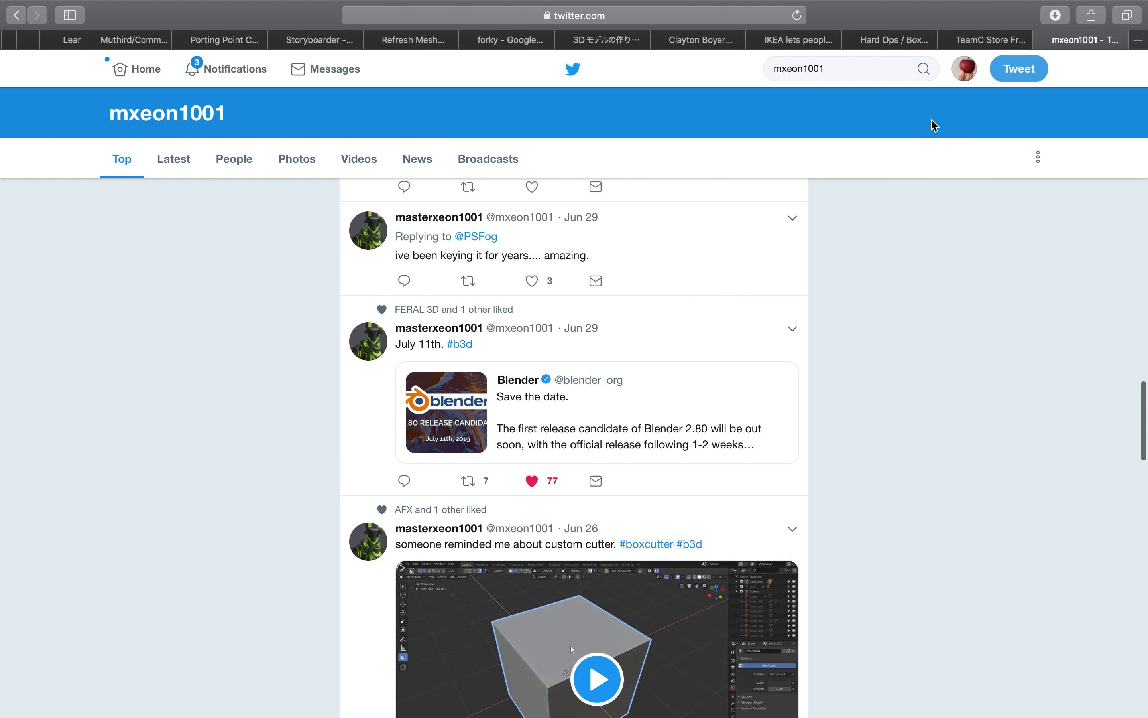
Close the Twitter page and examine the preview images and add-on downloads on the Hard Ops / BoxCutter Gumroad page
left_click(910, 43)
left_click(1040, 40)
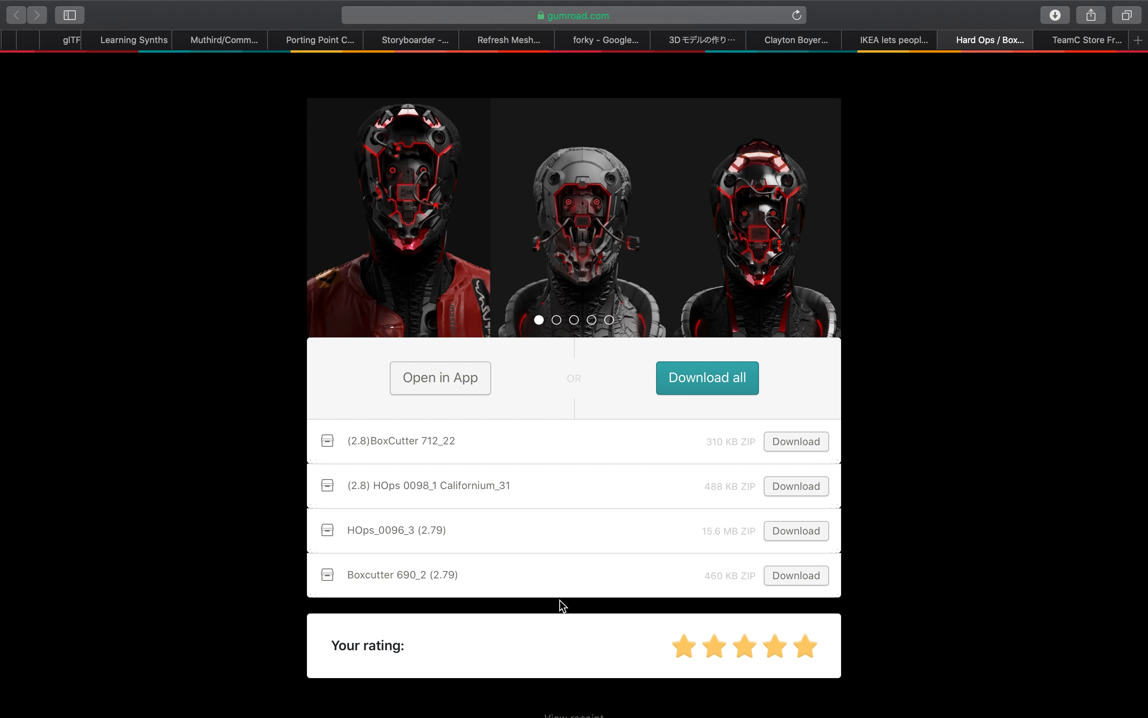
scroll(447, 546, "down", 2)
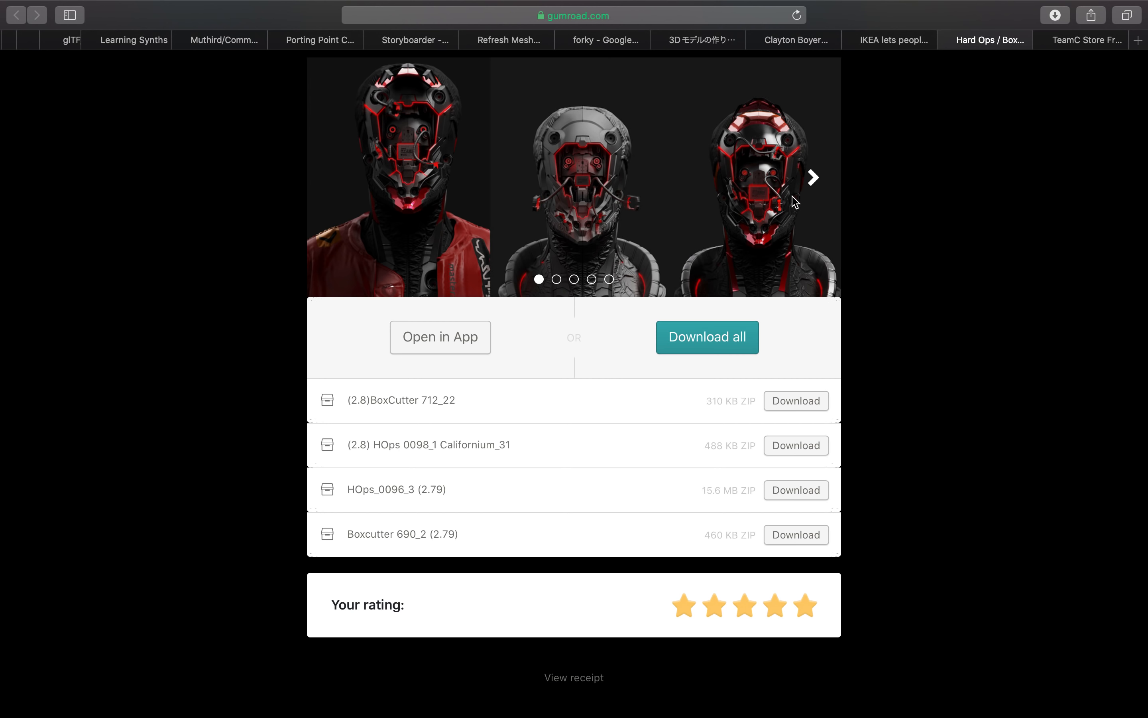
left_click(816, 183)
scroll(691, 308, "up", 2)
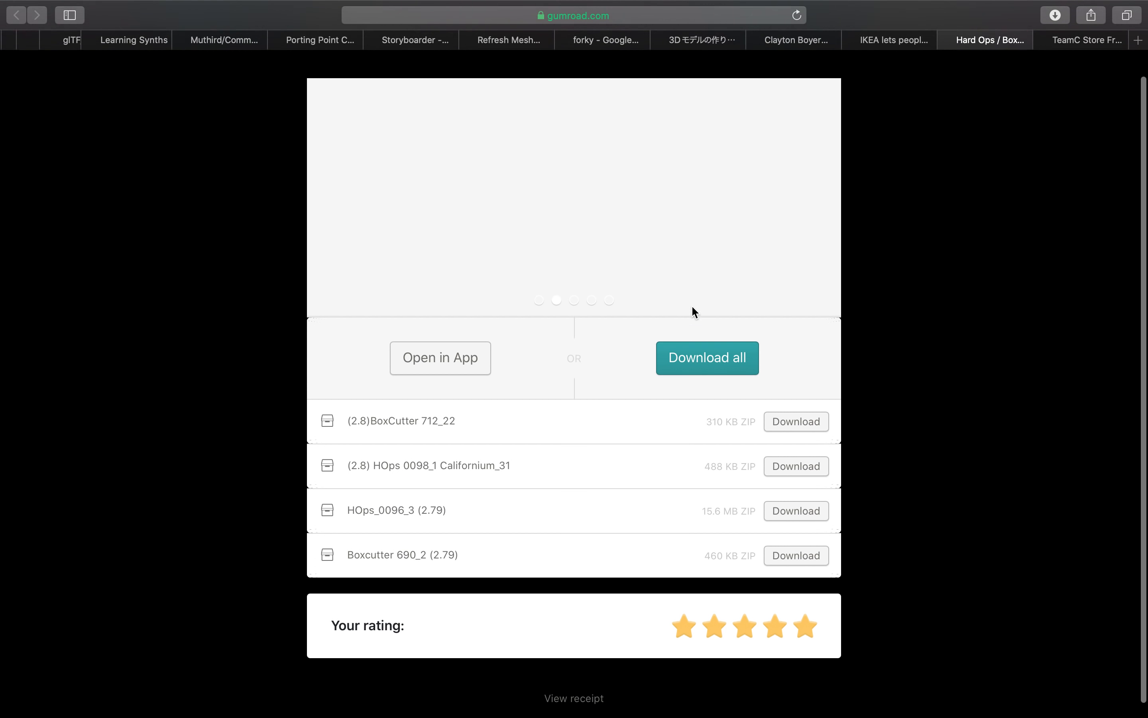
left_click(334, 222)
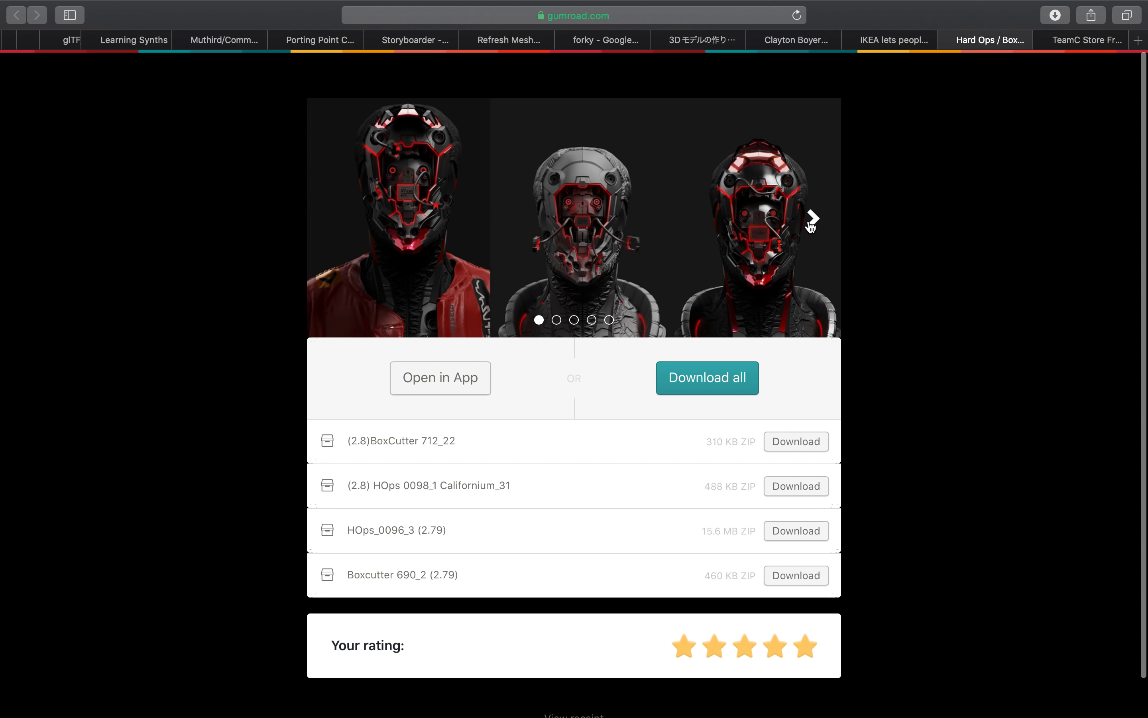
Examine the Hard Ops and BoxCutter products in the TeamC store on Blender Market
left_click(1063, 41)
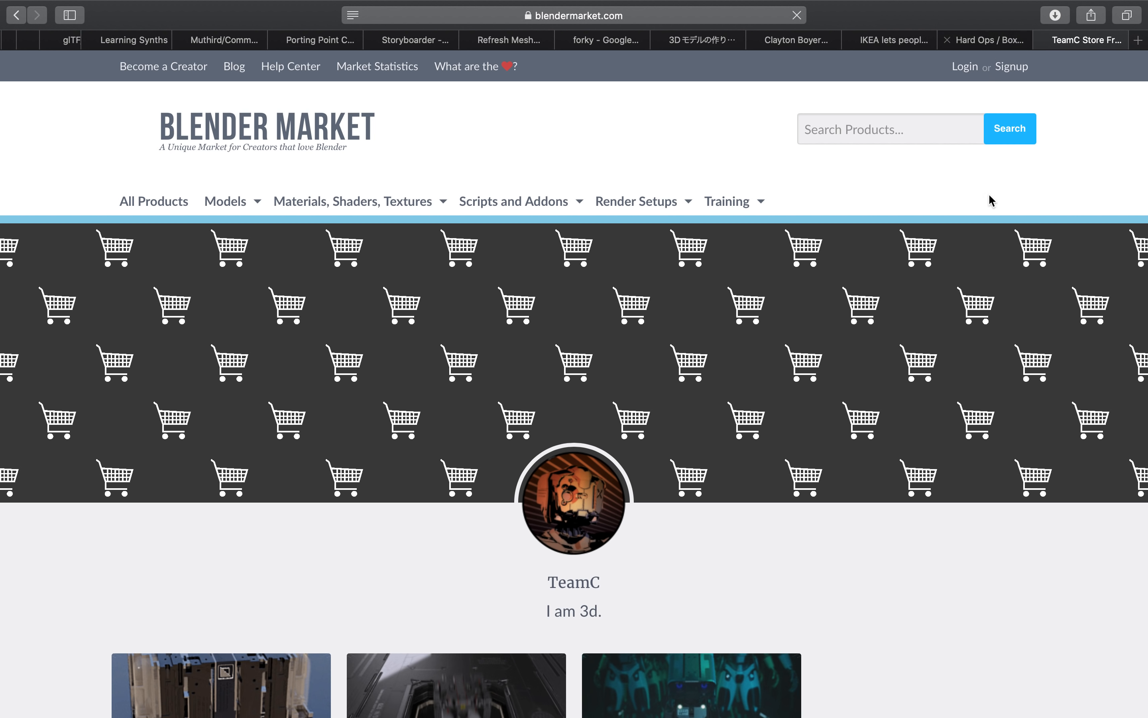
scroll(969, 275, "down", 9)
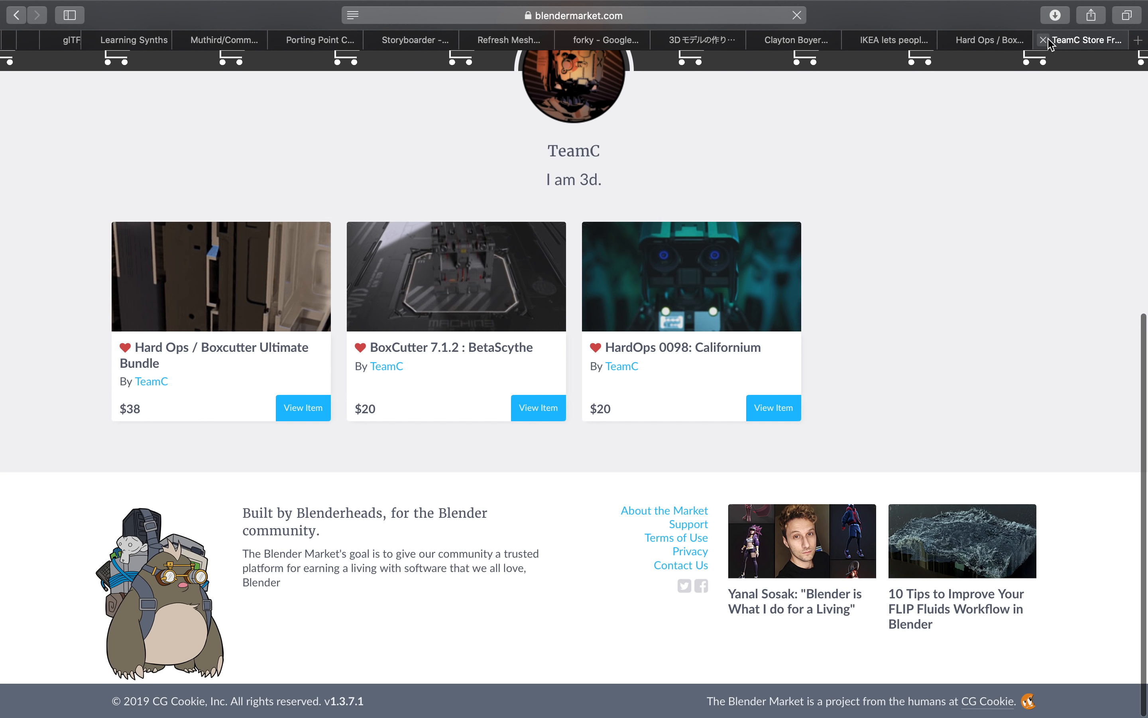
left_click(1042, 40)
Switch to the desktop, open the SHP folder in Finder and launch Blender 2.79 from its window
key("ctrl+Left")
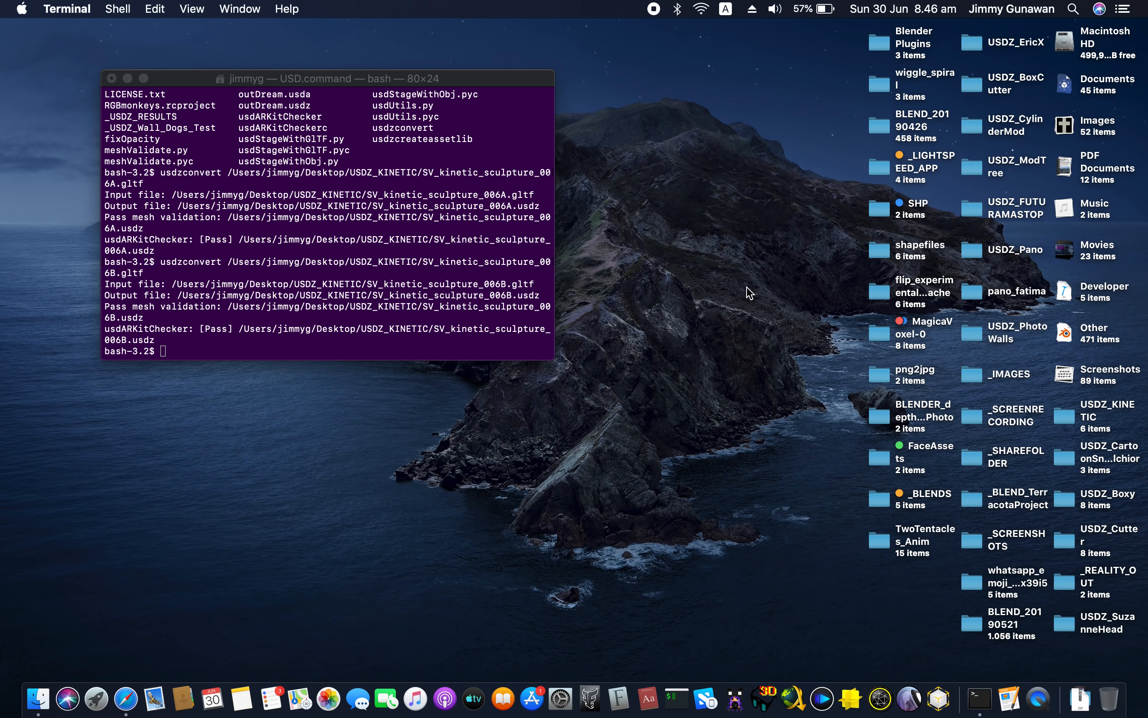
left_click(878, 211)
key("super+o")
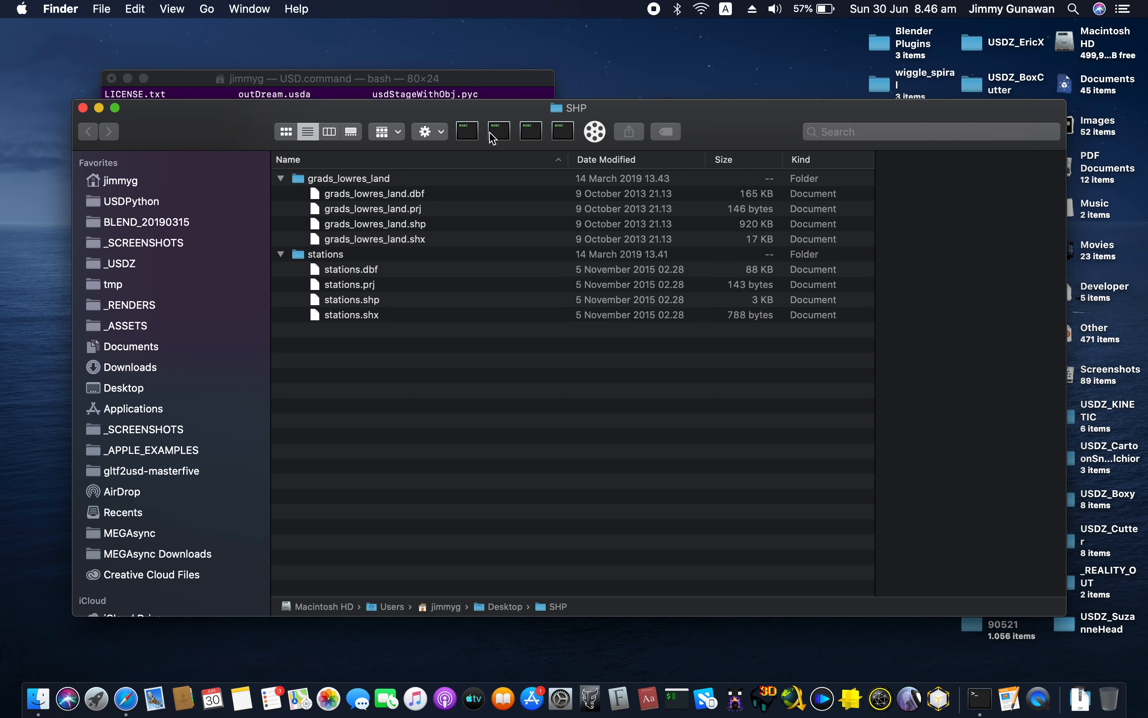
left_click(476, 139)
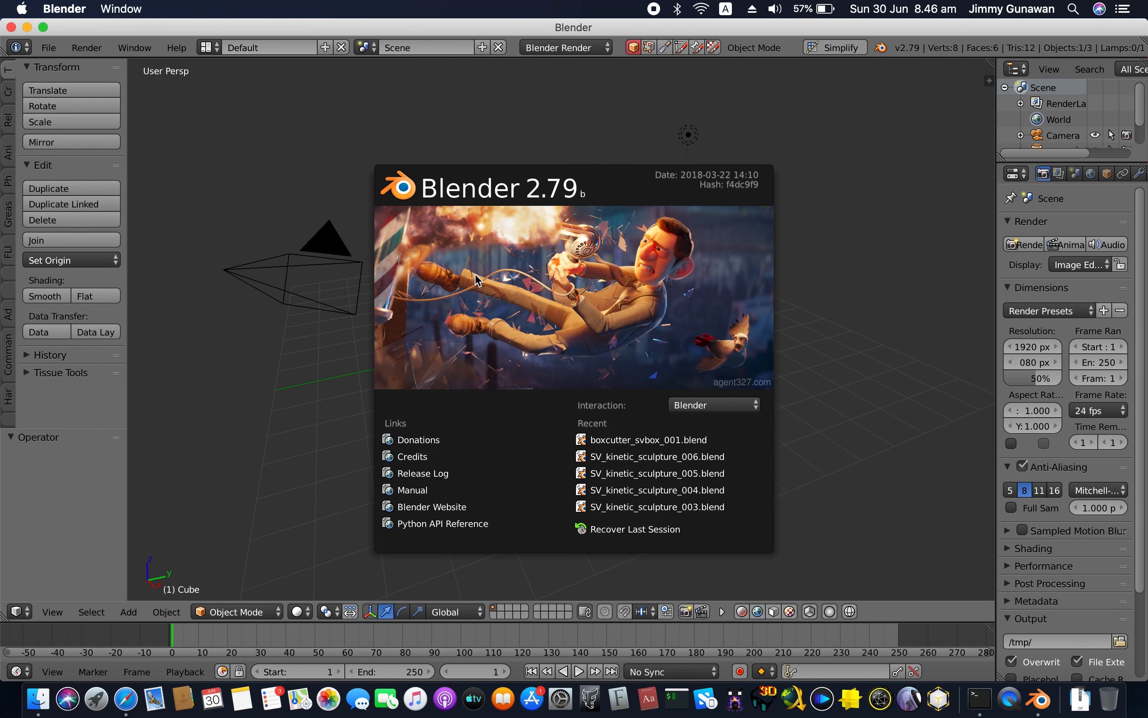
Dismiss the splash screen, delete all default scene objects and make the Blender window full screen
left_click(366, 196)
key("a")
key("a")
key("Delete")
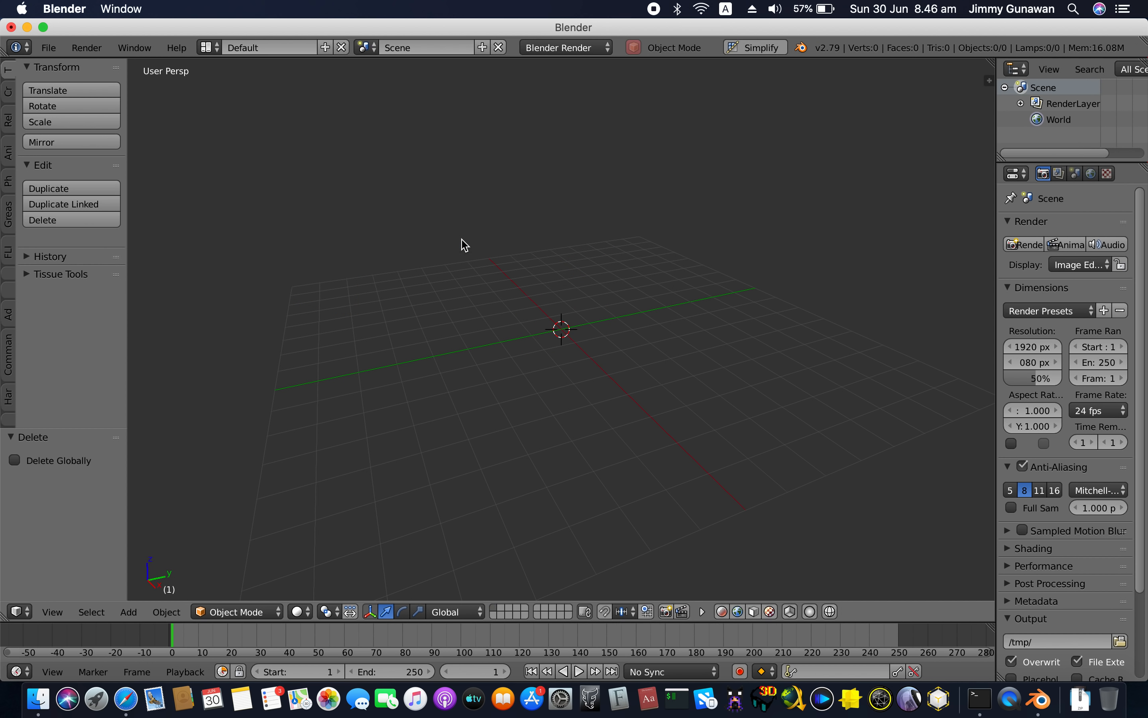
left_click(43, 27)
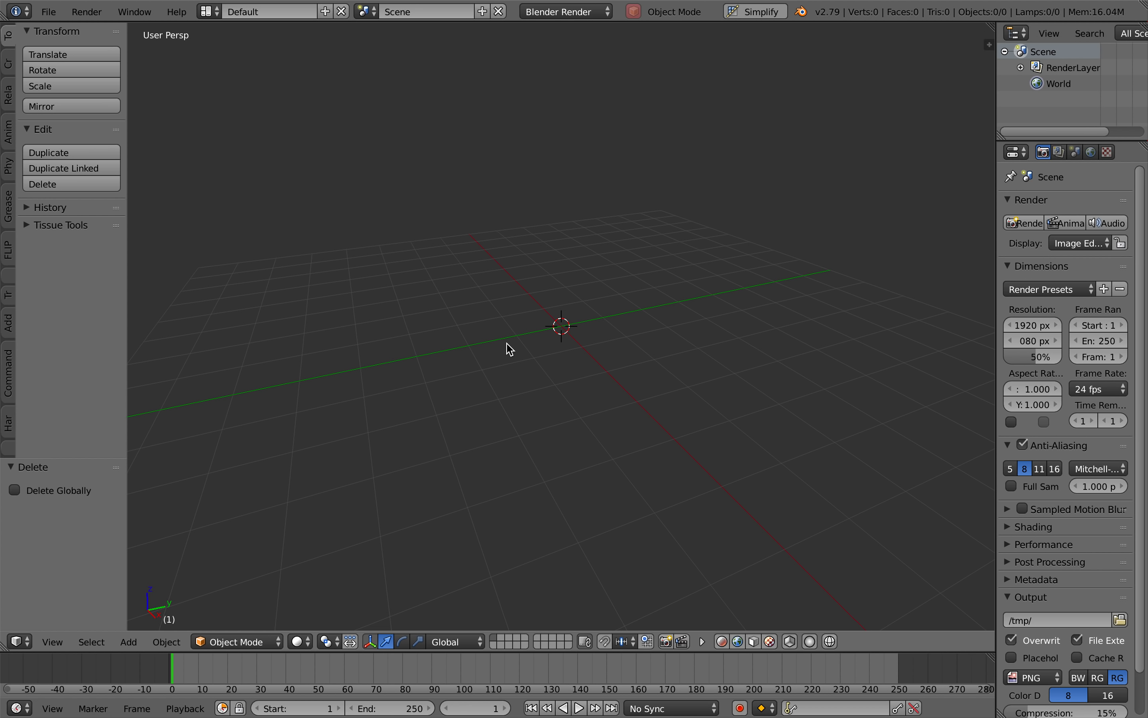
Add a mesh cube at the scene centre and scale it up uniformly to about 2.1
key("shift+a")
mouse_move(516, 298)
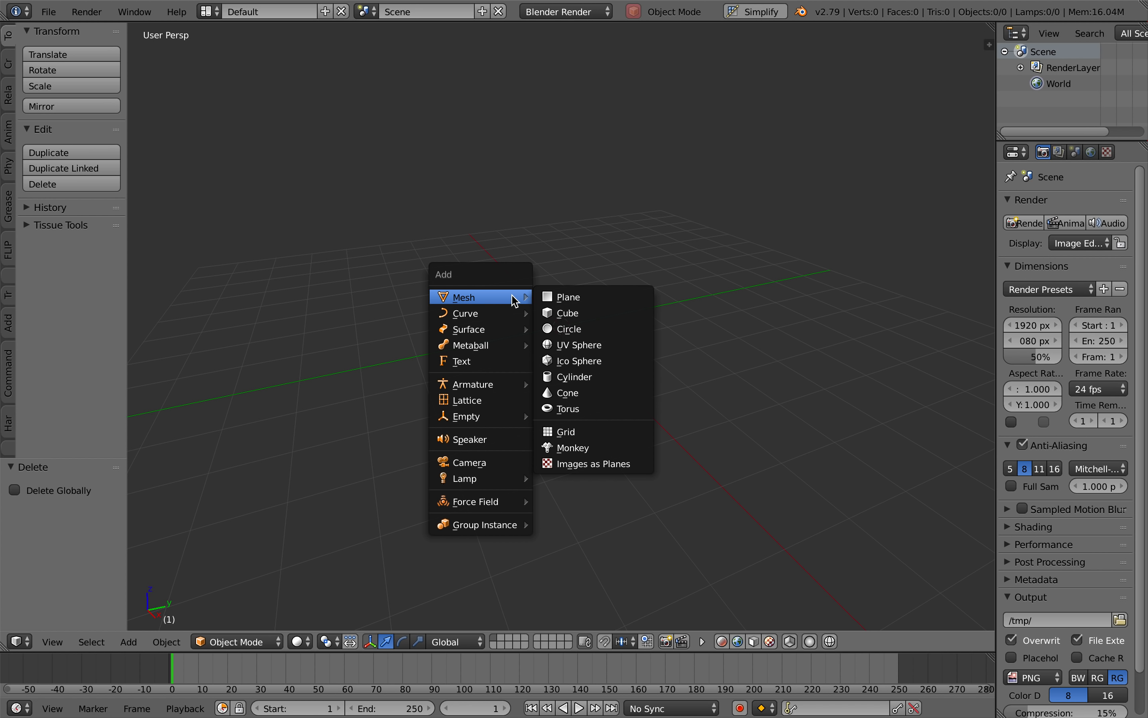
left_click(569, 314)
key("s")
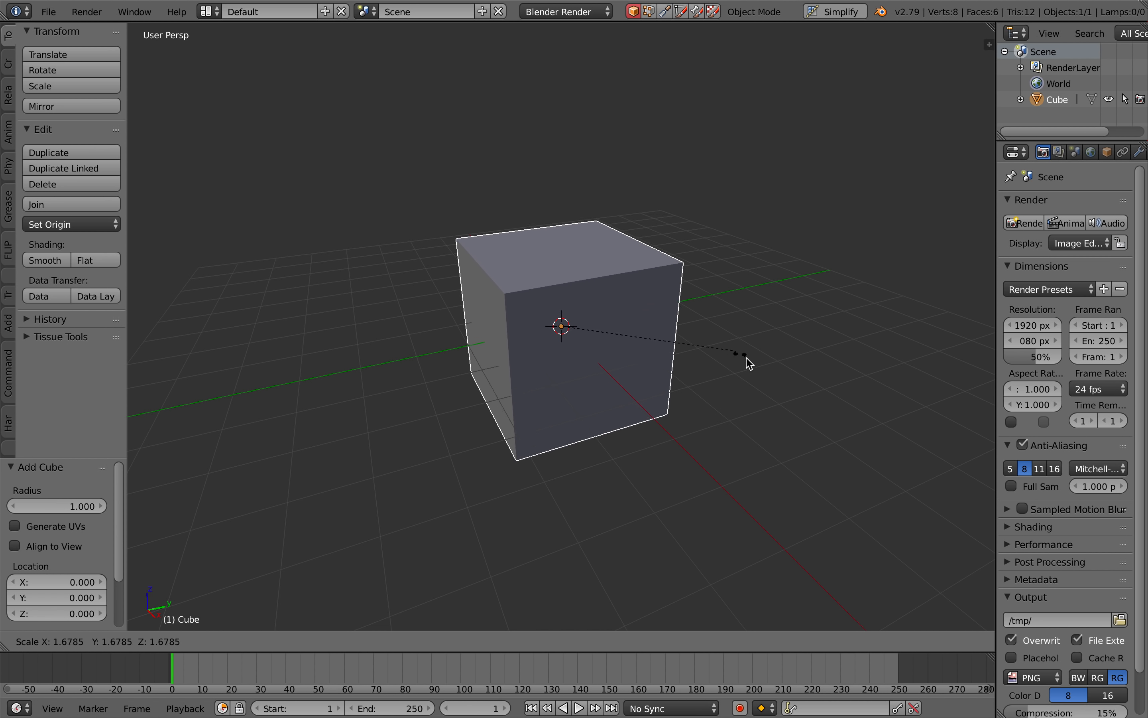
left_click(706, 340)
Open the user preferences, search the add-ons for "boxc" and expand the BoxCutter entry's details
left_click(49, 11)
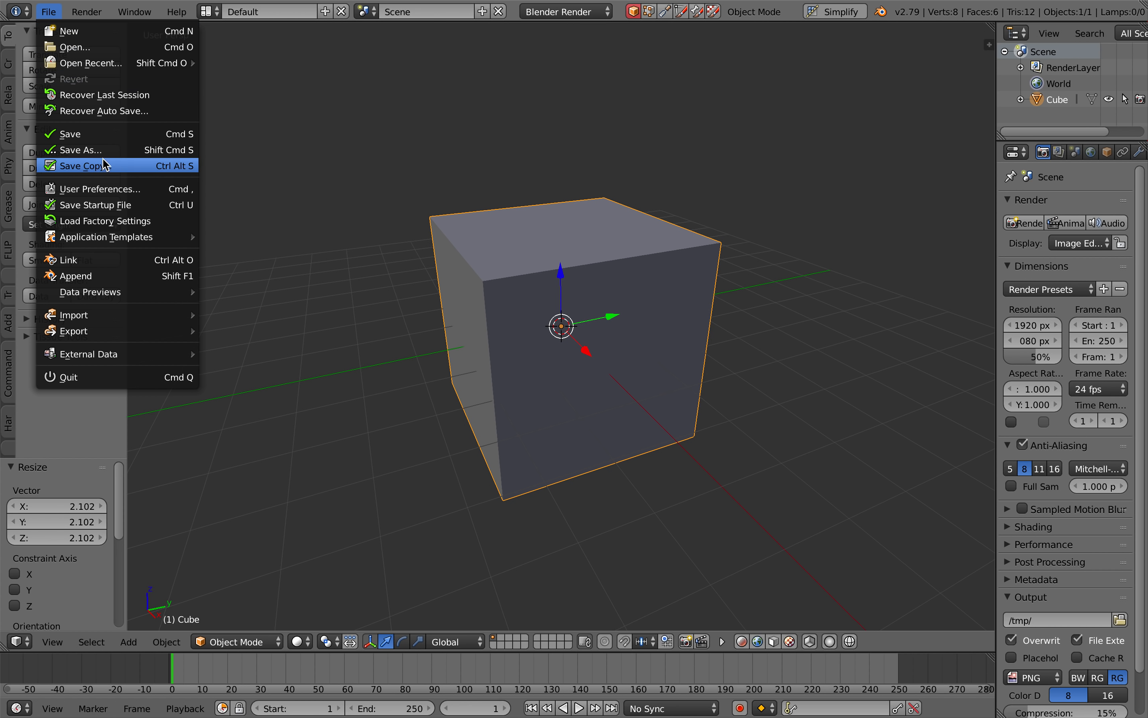
left_click(108, 187)
left_click(106, 61)
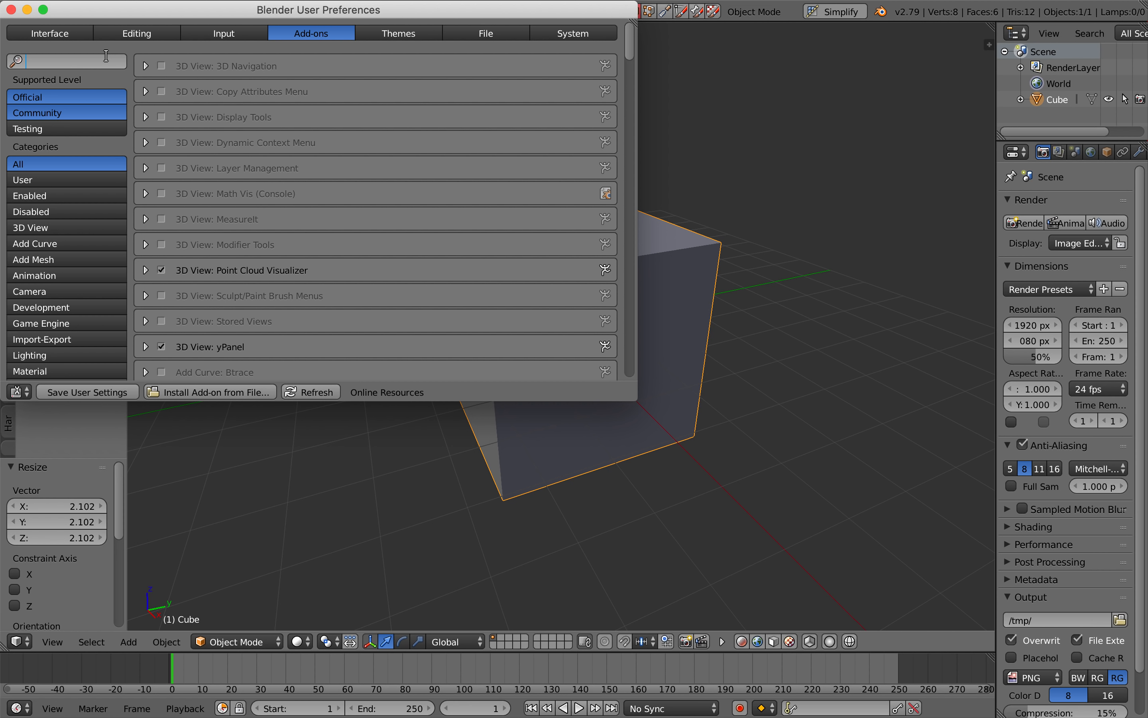
type("boxc")
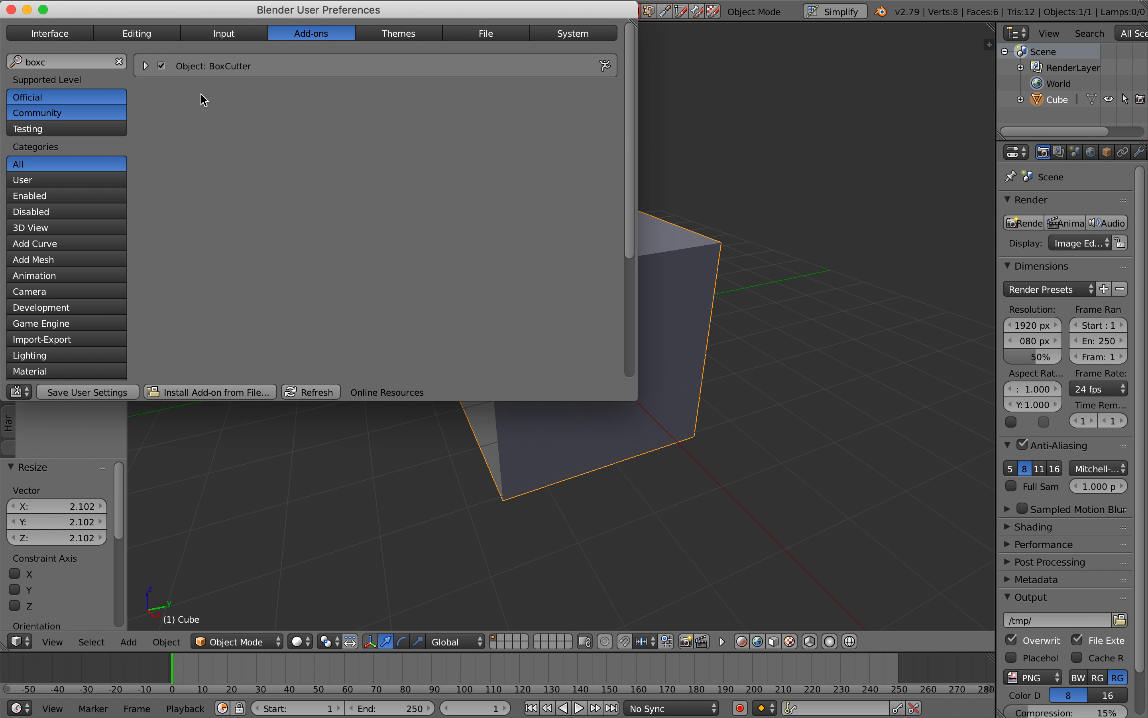
left_click(145, 66)
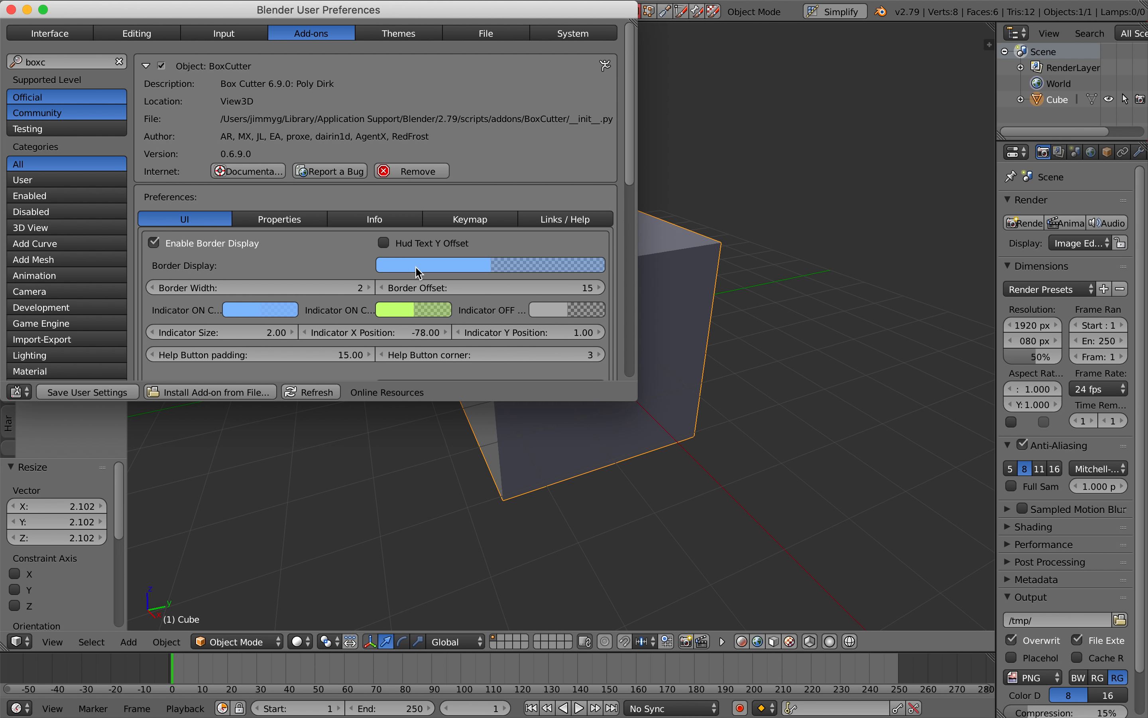
Examine the BoxCutter add-on's keymap hotkeys and close the user preferences
scroll(477, 253, "down", 5)
scroll(477, 257, "up", 3)
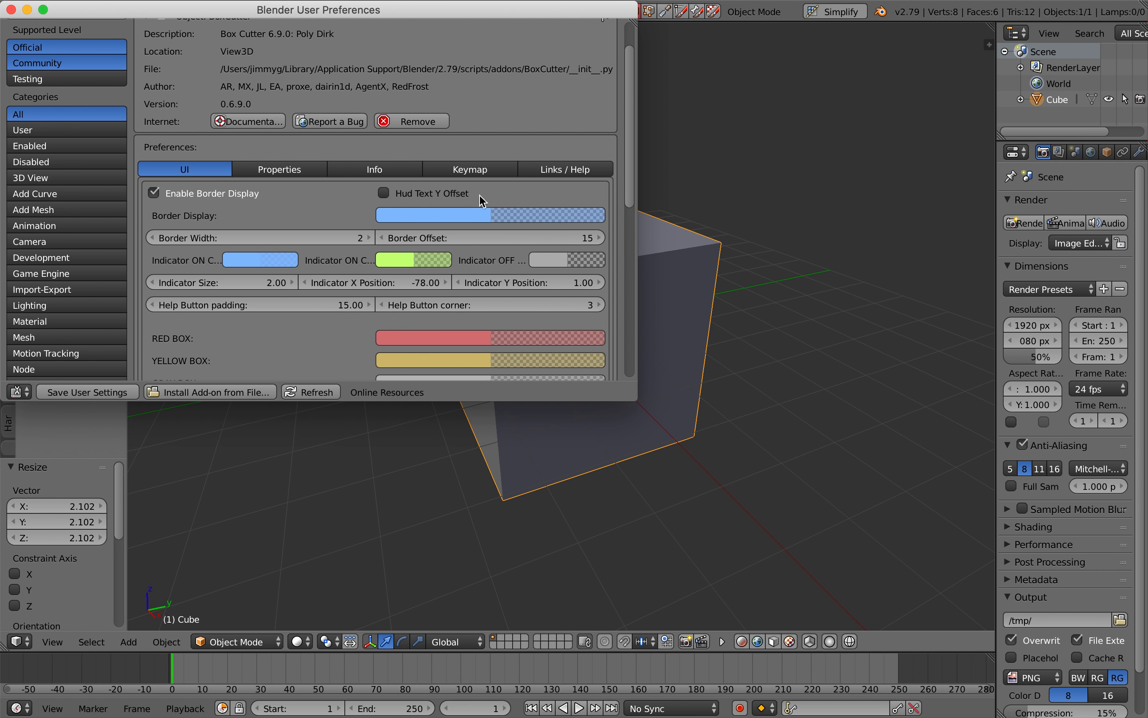
left_click(496, 170)
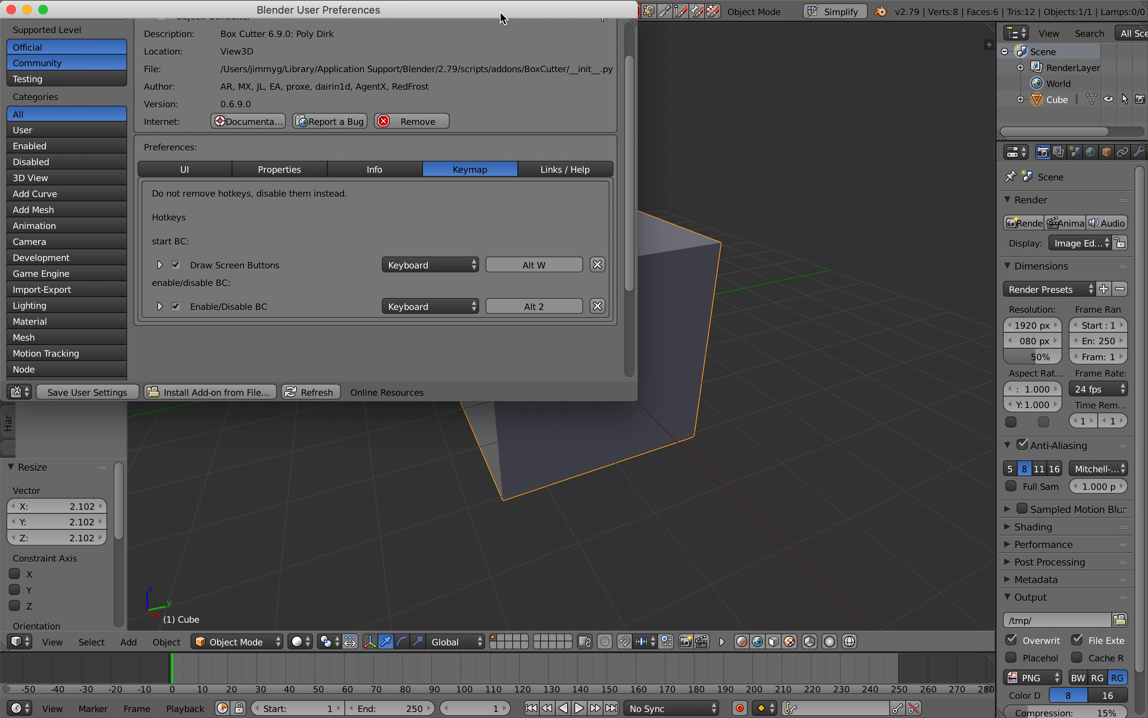
left_click_drag(501, 19, 631, 32)
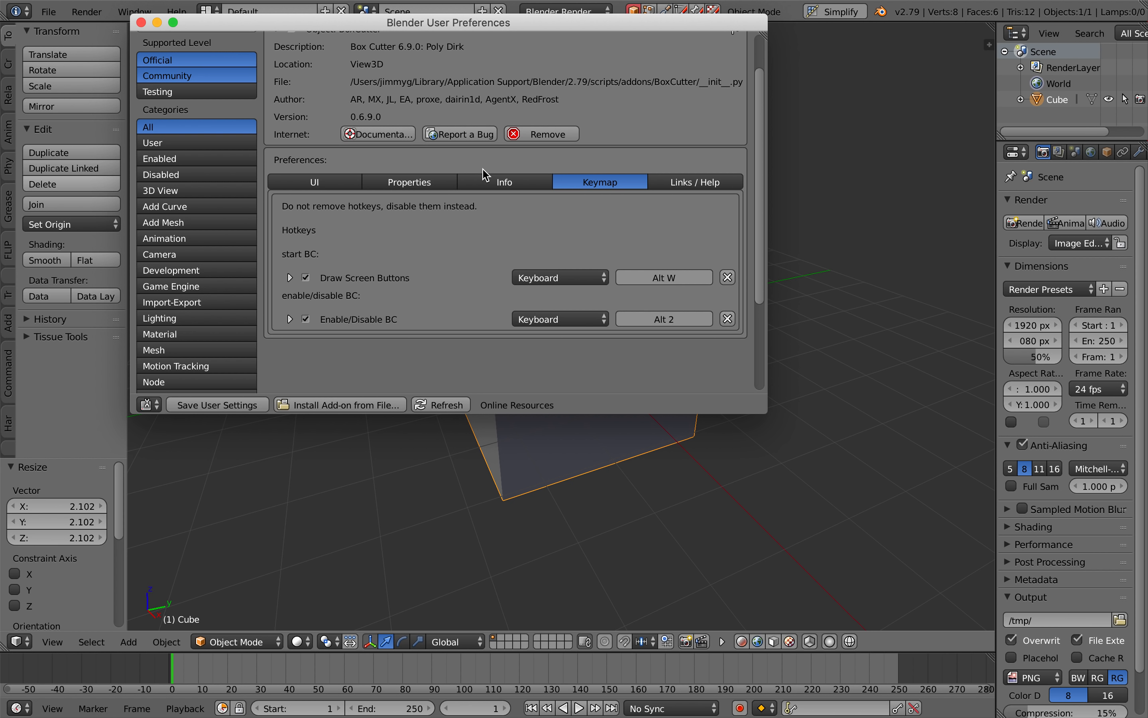
left_click(142, 22)
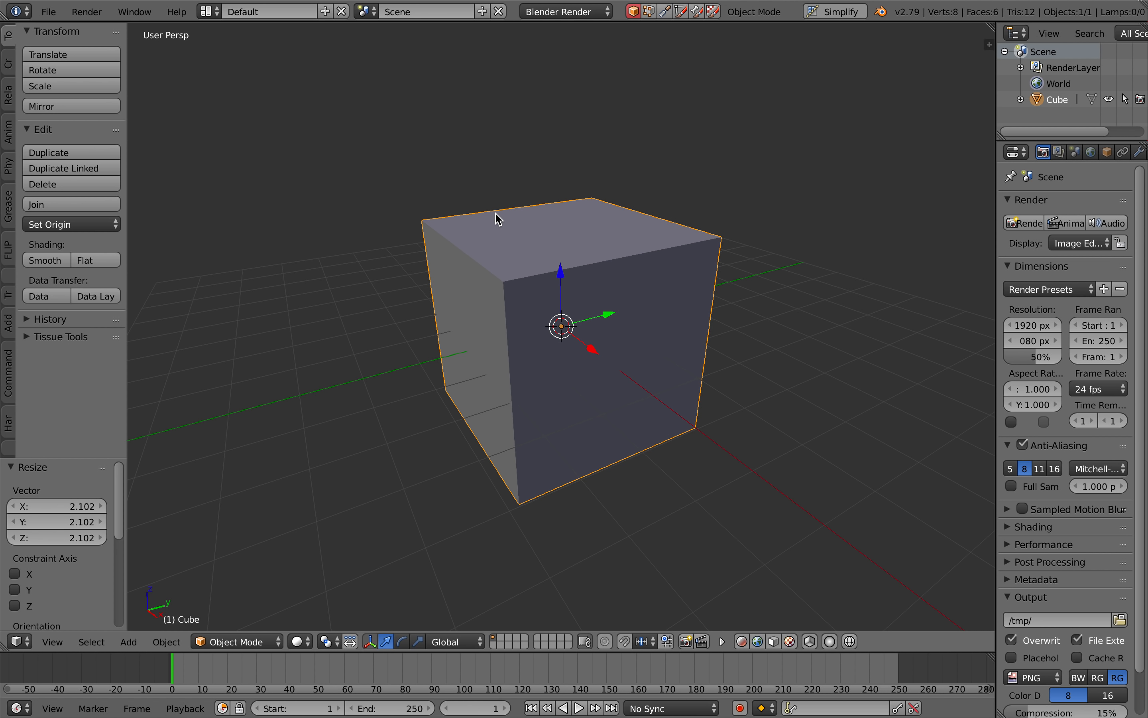
Activate BoxCutter in the 3D view with the cube selected and show its shortcut help overlay
scroll(775, 221, "down", 2, "ctrl")
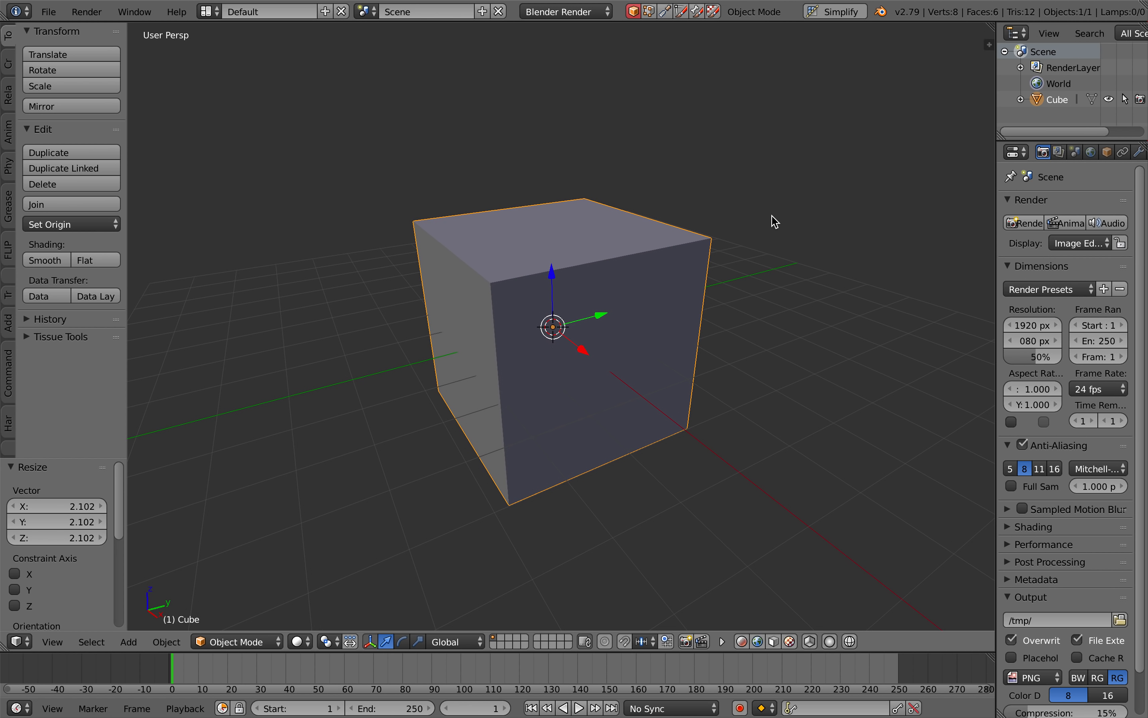
scroll(743, 212, "down", 1)
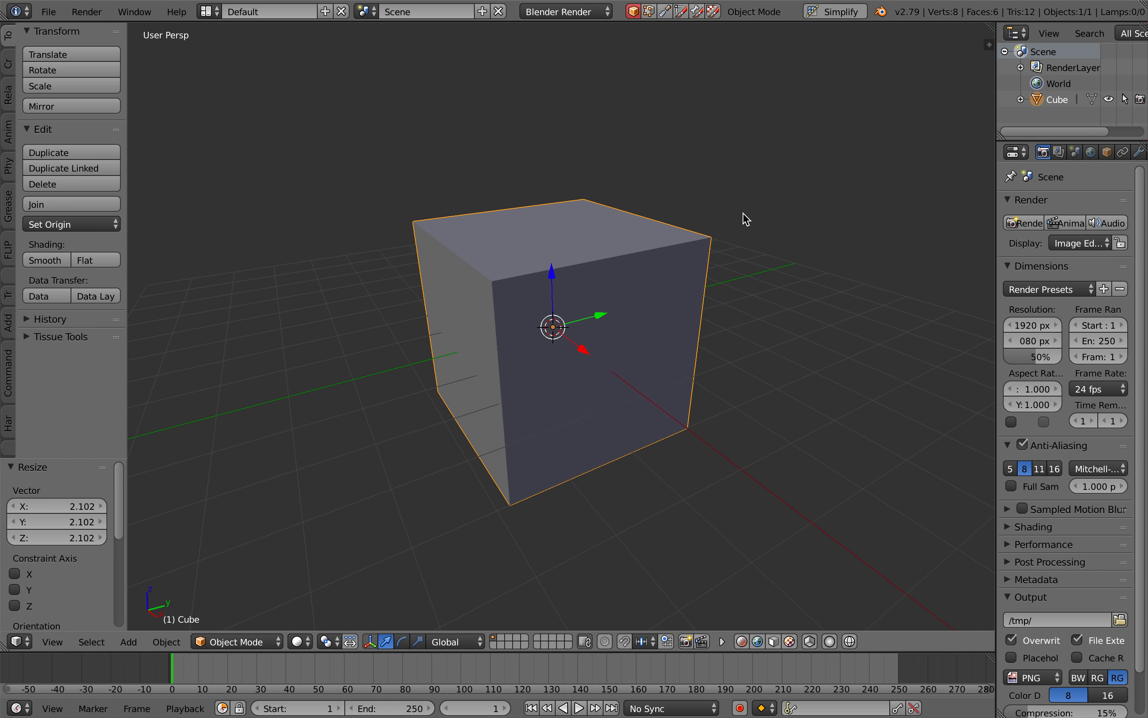
key("ctrl+shift+b")
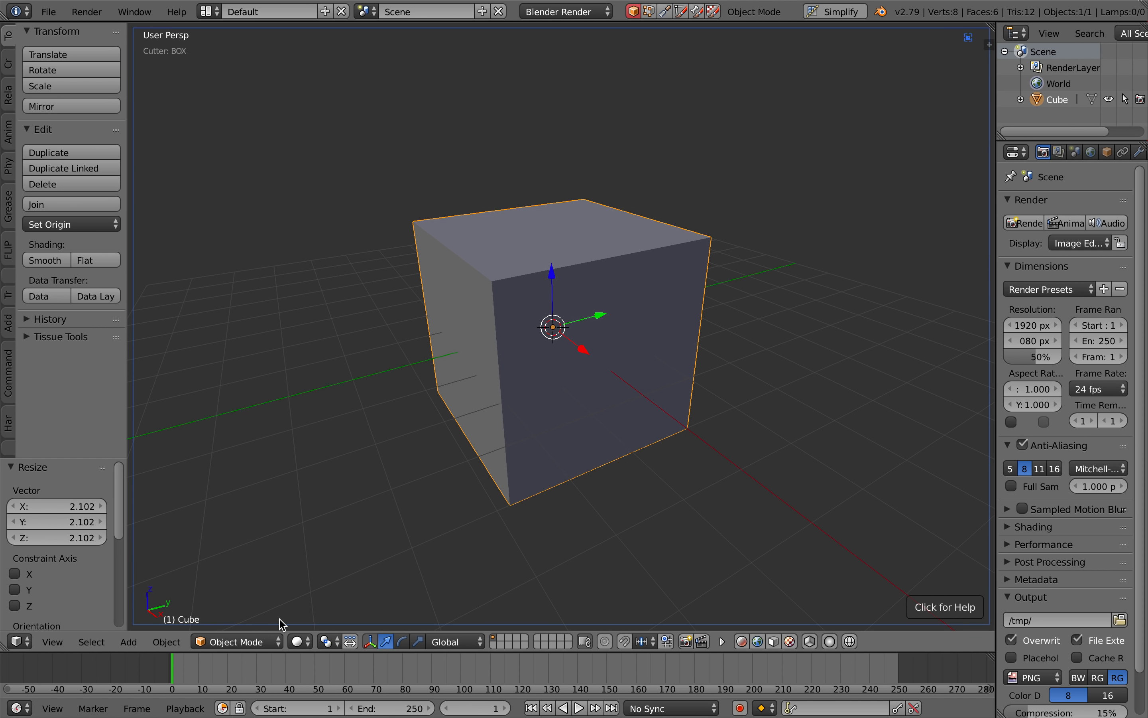
scroll(542, 266, "up", 3)
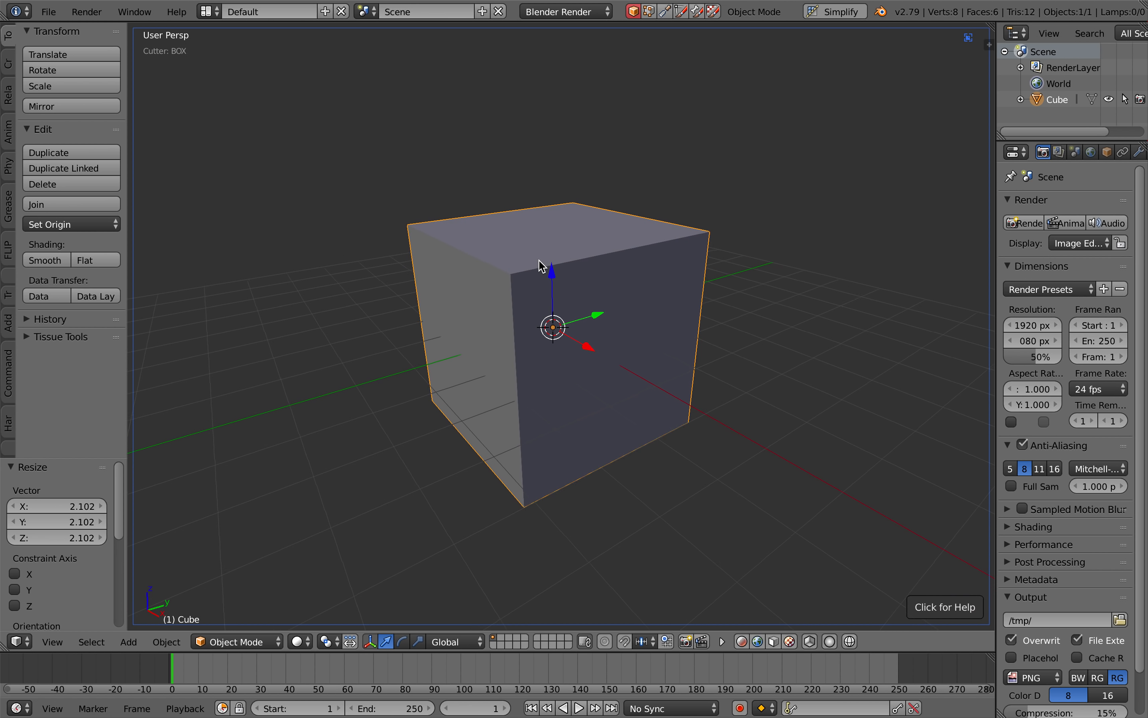
scroll(542, 267, "up", 1)
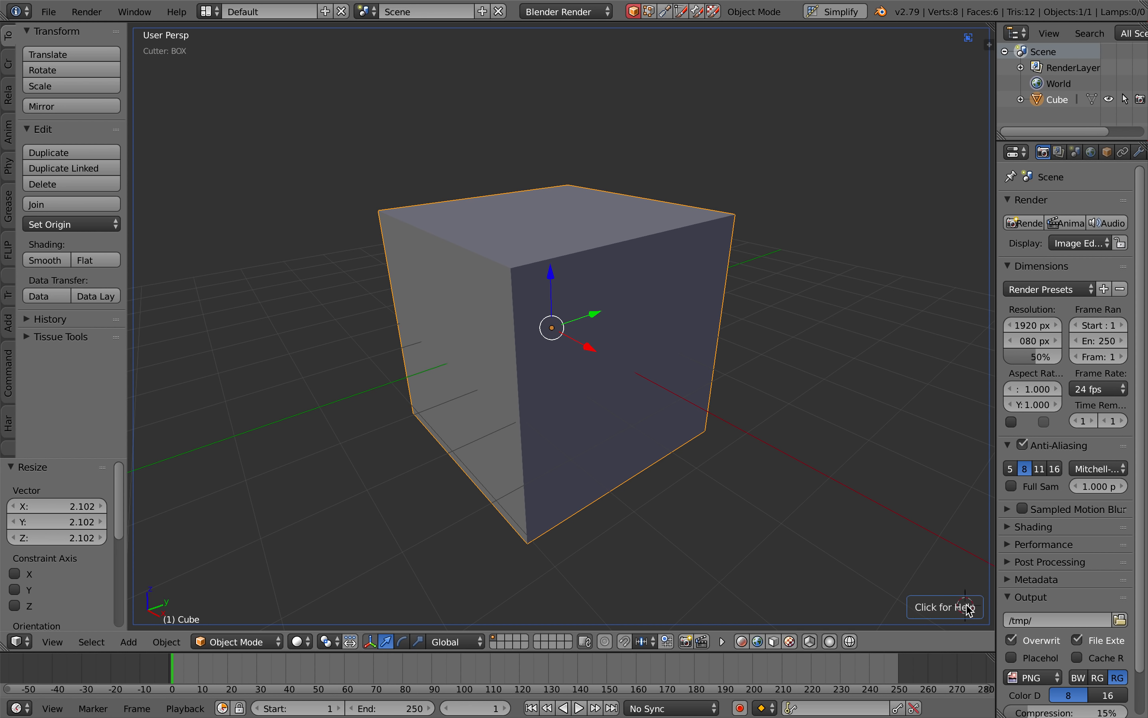
left_click(920, 534)
left_click(934, 601)
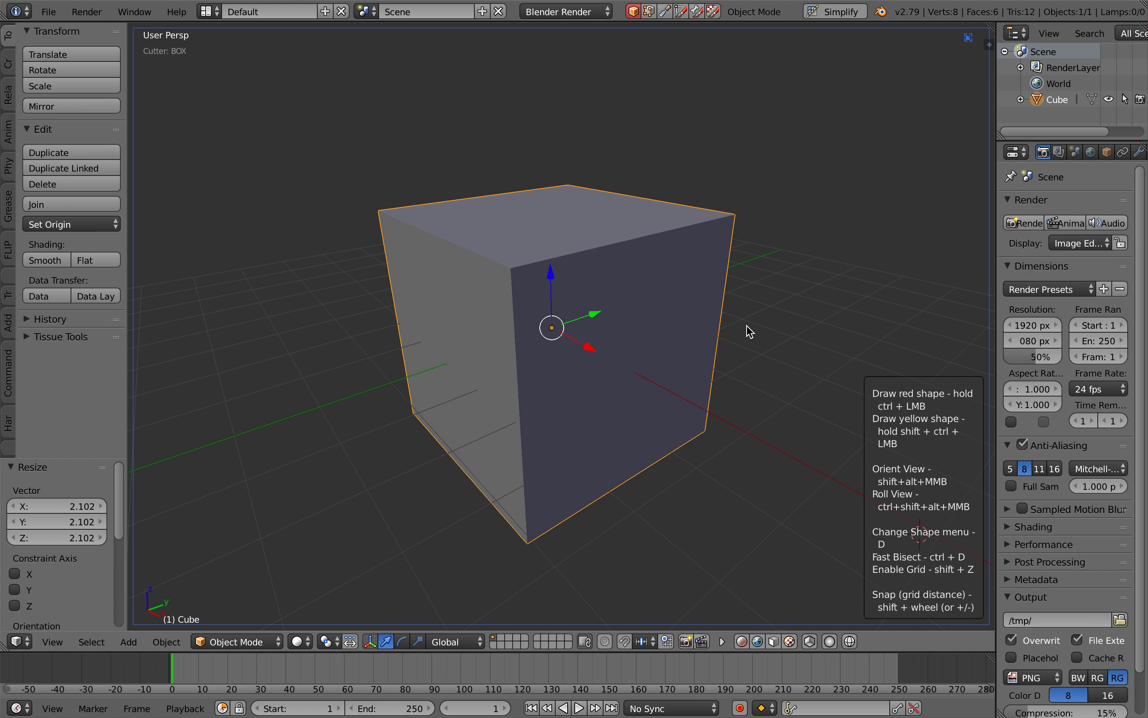
Switch to the web browser to view the BoxCutter and HOps download list on Gumroad, and return to Blender
middle_click_drag(746, 328, 750, 331)
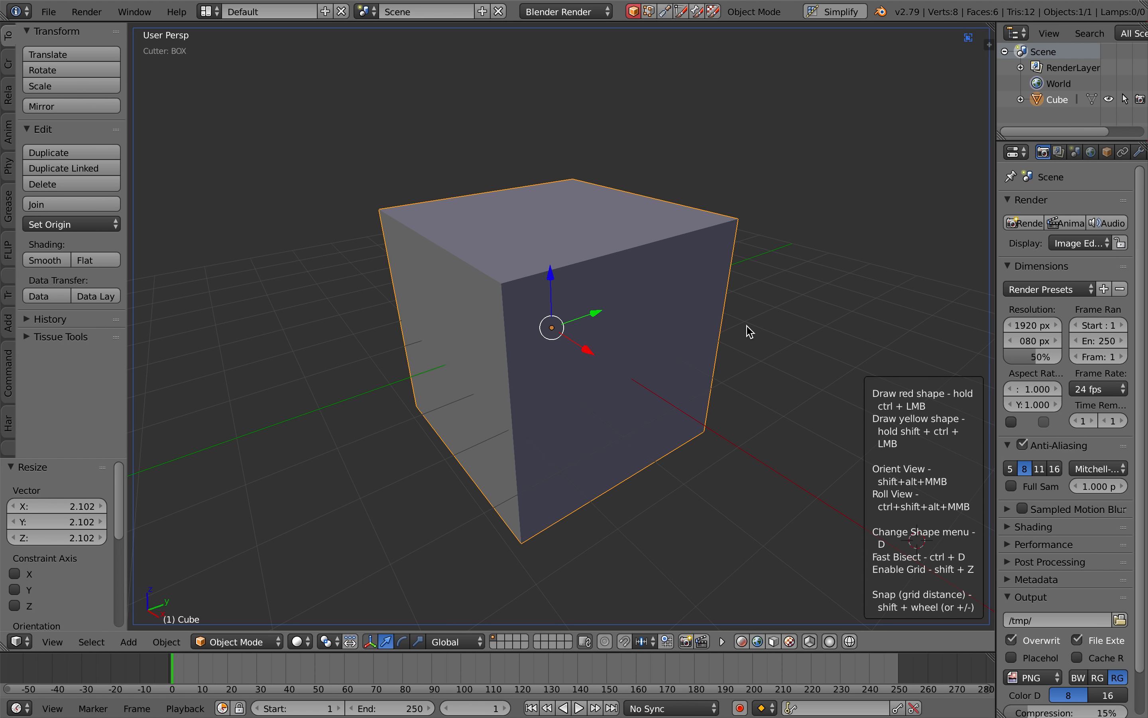
key("ctrl+Right")
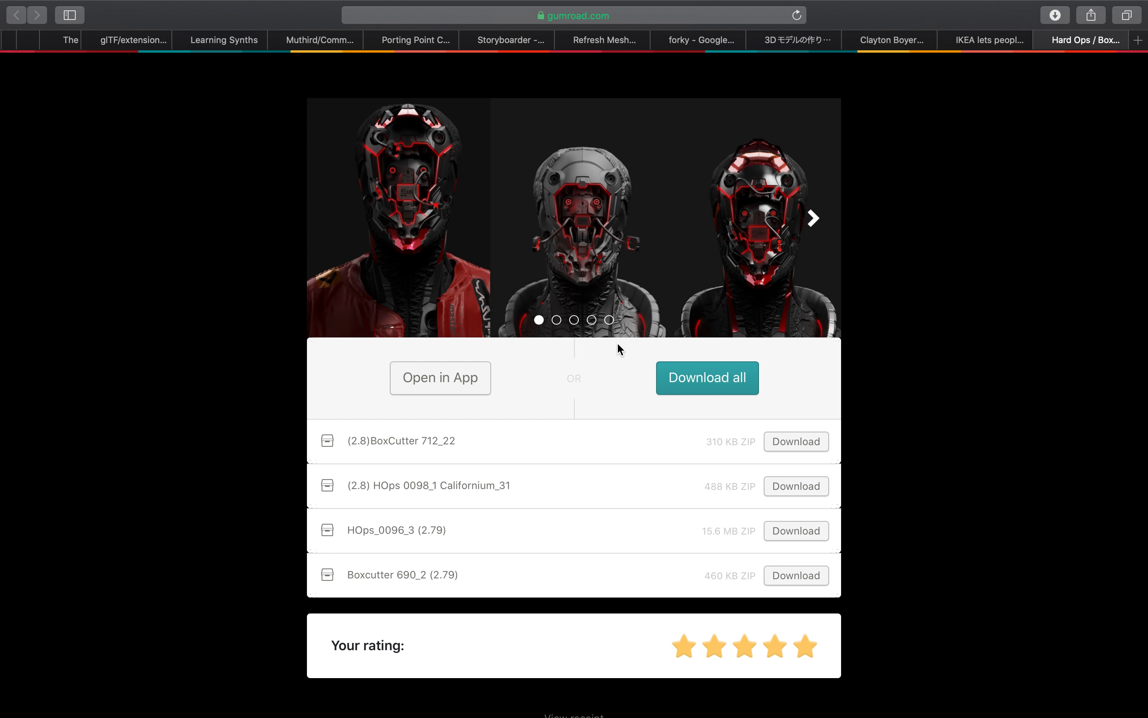
key("ctrl+Left")
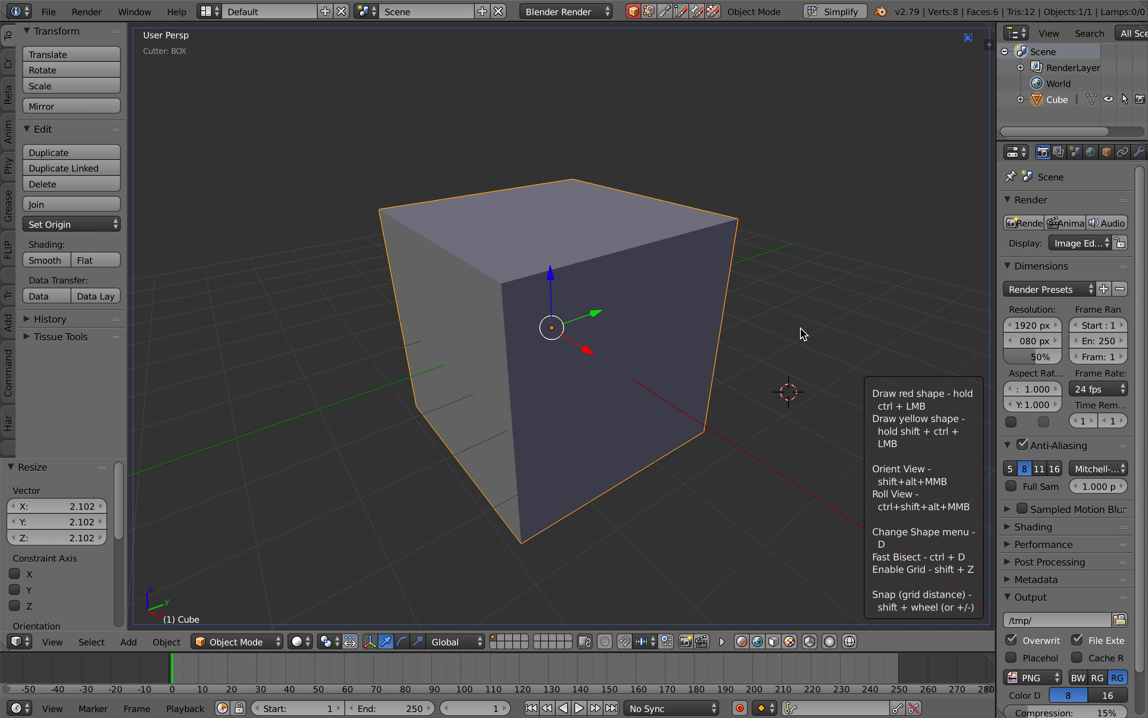
Cut a deep rectangular notch from the cube's top face out through the adjacent side with BoxCutter
middle_click_drag(721, 323, 689, 301)
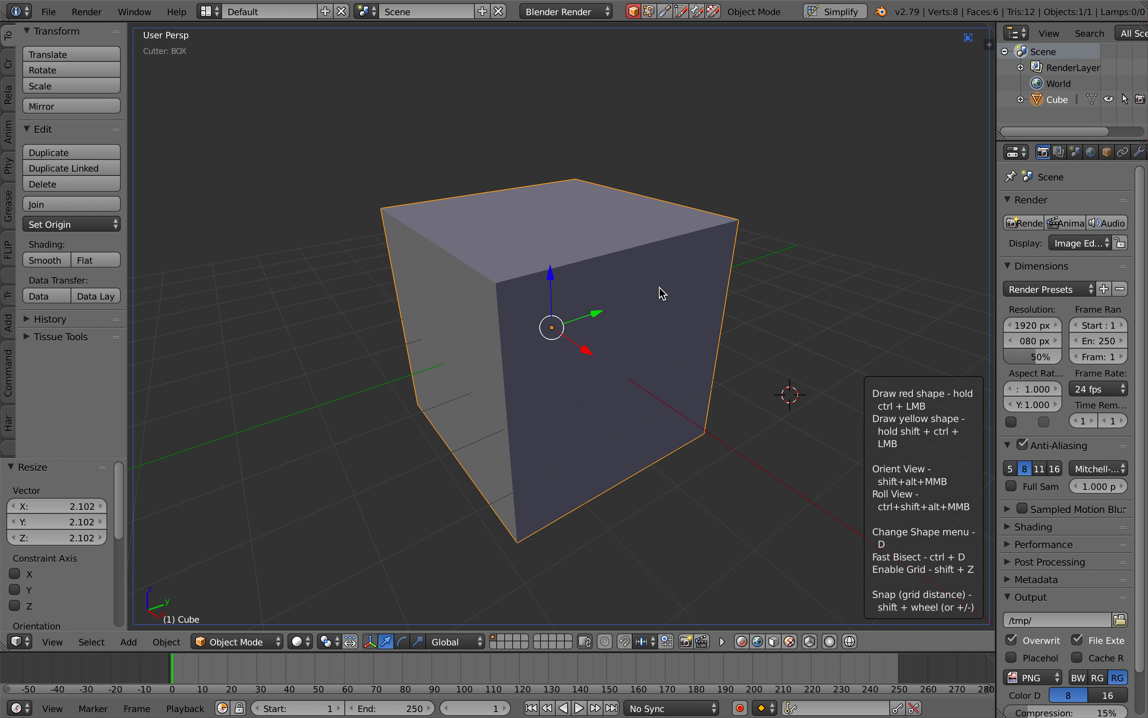
middle_click_drag(613, 264, 584, 240)
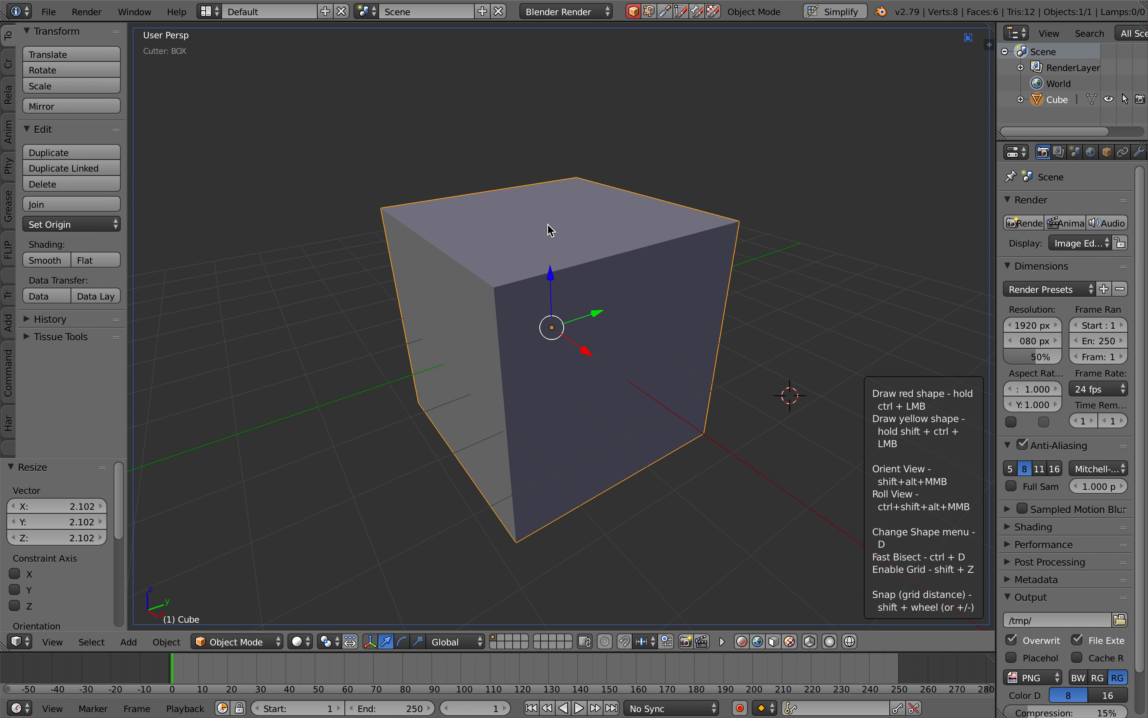
mouse_move(527, 227)
left_mouse_down("ctrl")
mouse_move(648, 238)
mouse_move(684, 264)
mouse_move(719, 242)
mouse_move(710, 238)
mouse_move(731, 245)
mouse_move(697, 249)
mouse_move(733, 247)
left_mouse_up("ctrl")
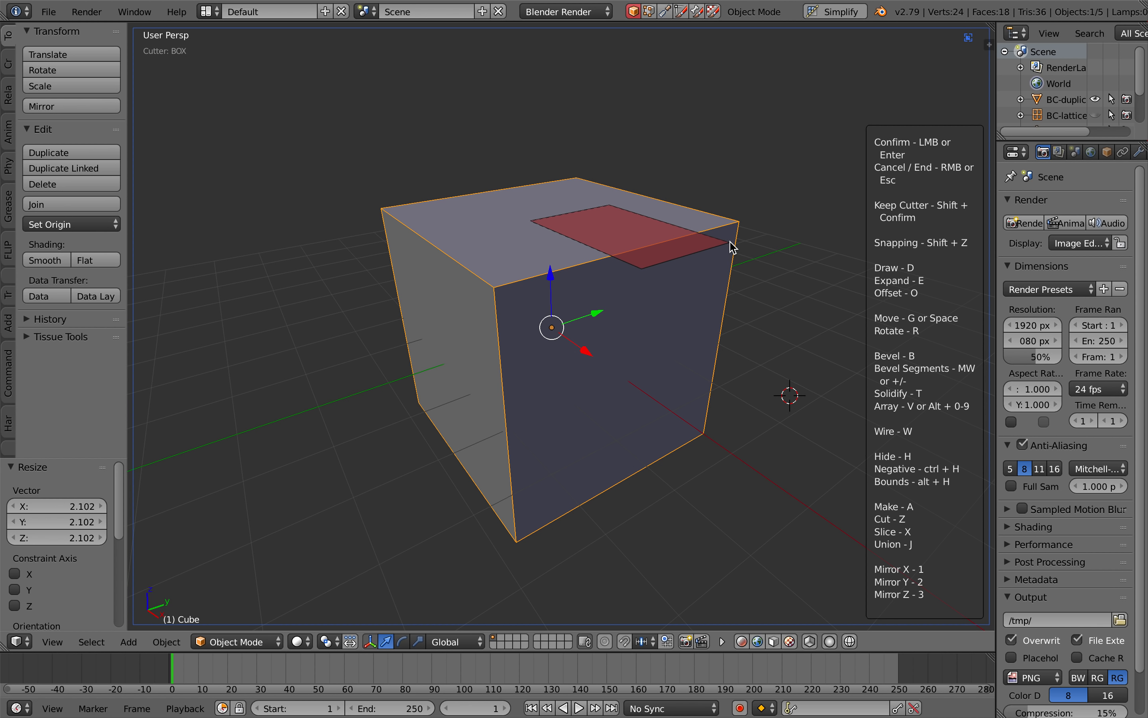
left_click_drag(732, 245, 751, 389, "ctrl")
scroll(748, 384, "right", 10)
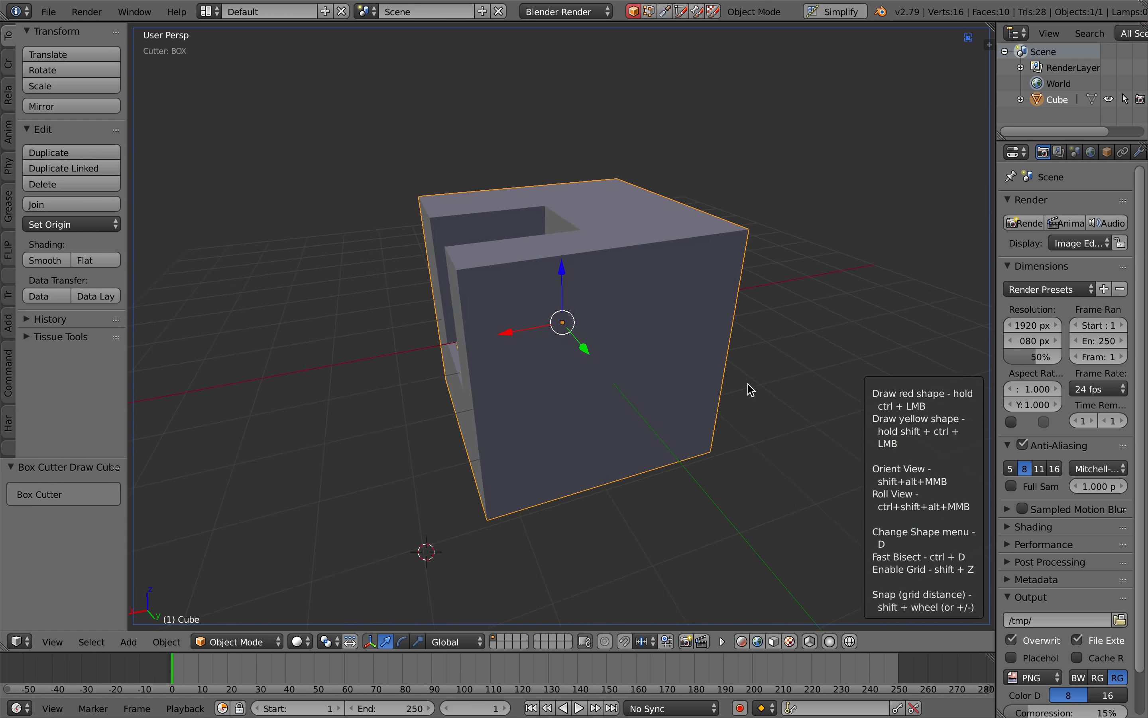
Try to cut a second box out of the top face beside the first notch
scroll(748, 384, "down", 5)
scroll(751, 390, "up", 5)
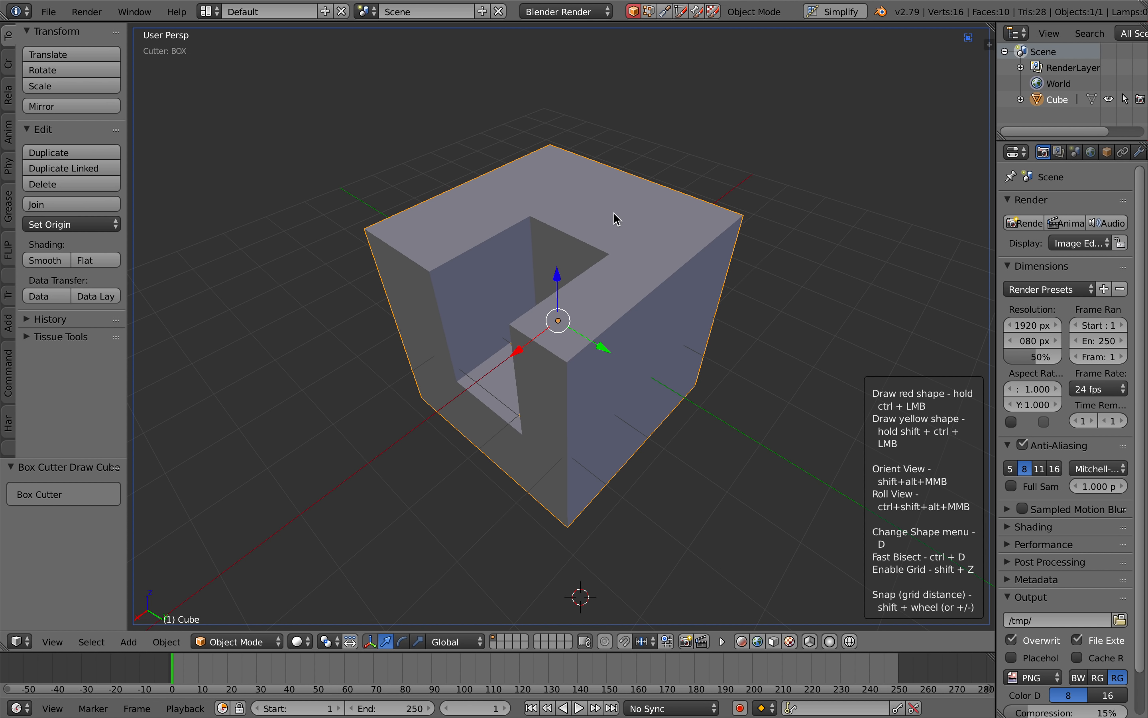
mouse_move(607, 212)
left_mouse_down("ctrl")
mouse_move(743, 253)
mouse_move(741, 476)
left_mouse_up("ctrl")
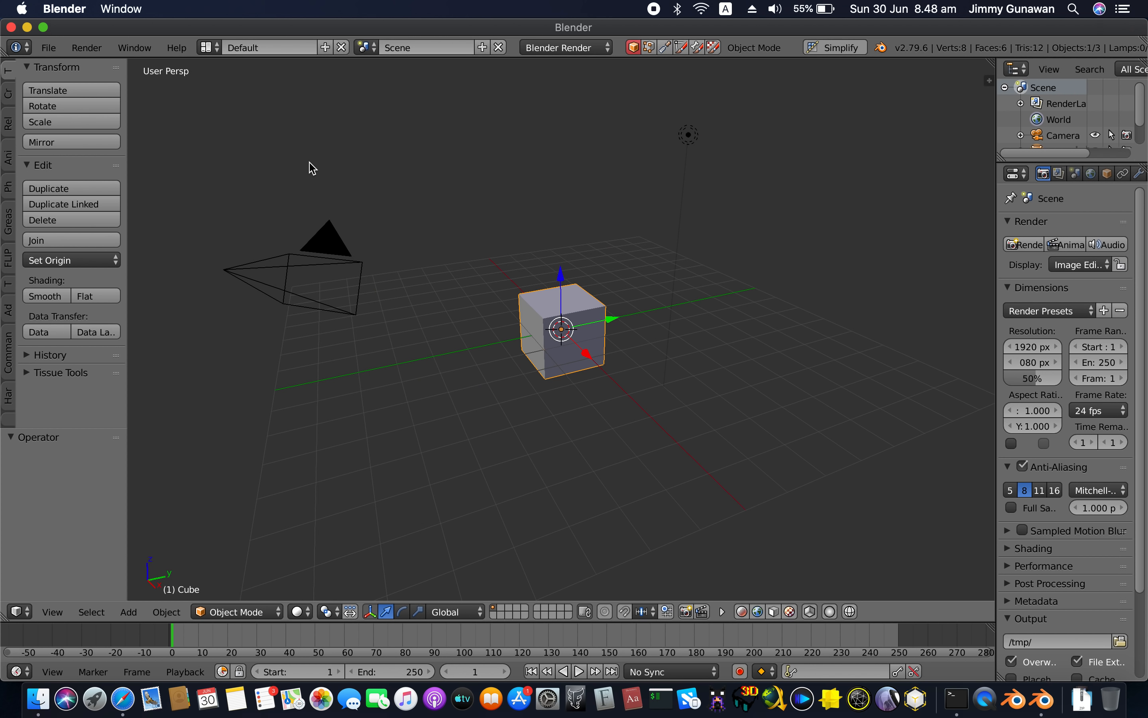
Delete all default objects from the fresh scene and make the Blender window full screen
key("a")
key("a")
key("x")
left_click(370, 196)
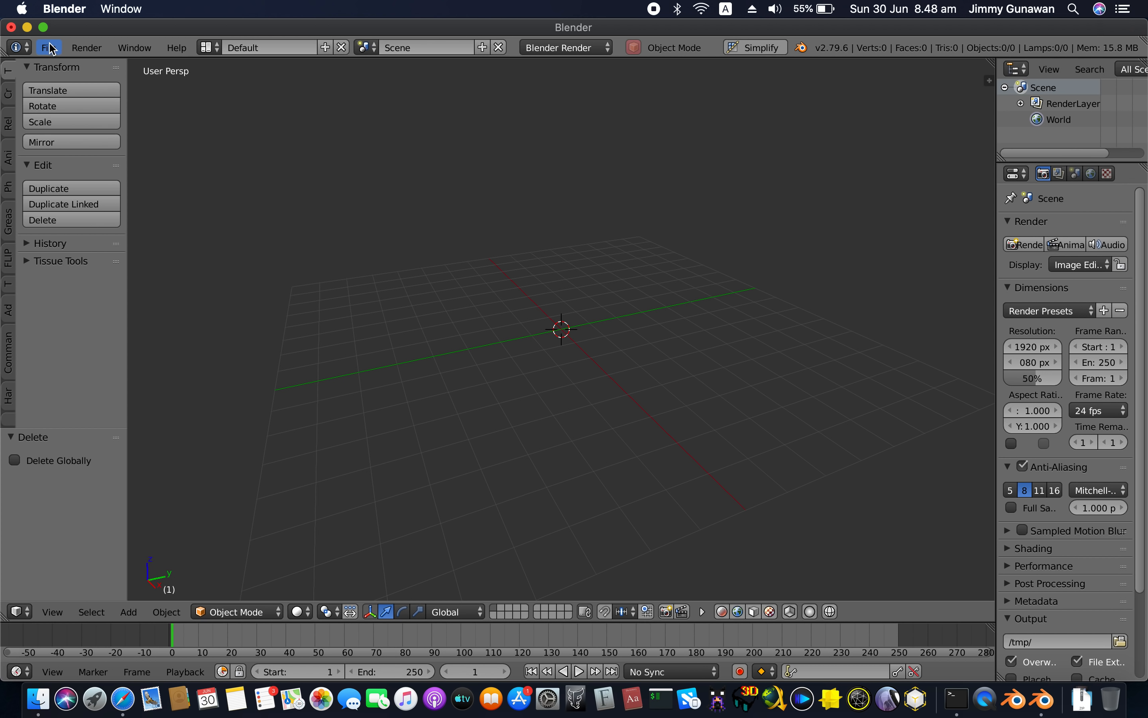
left_click(43, 27)
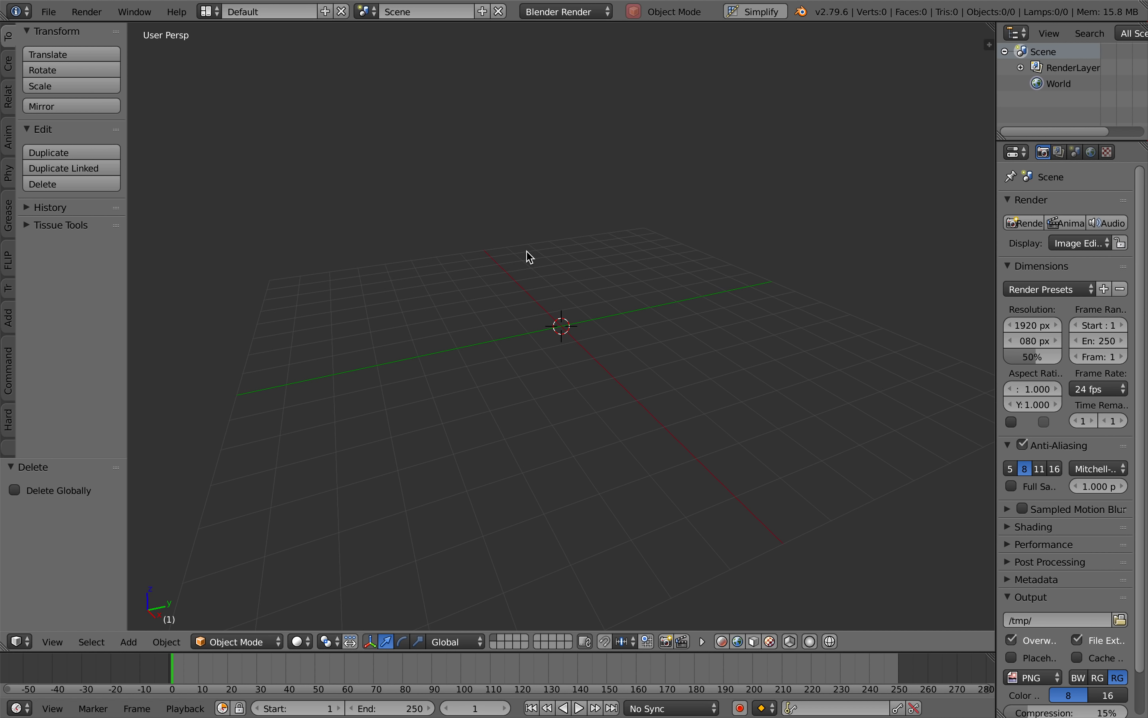
Add a mesh cube with radius 1 at the scene centre and activate BoxCutter in the 3D view
key("shift+a")
mouse_move(531, 256)
left_click(606, 267)
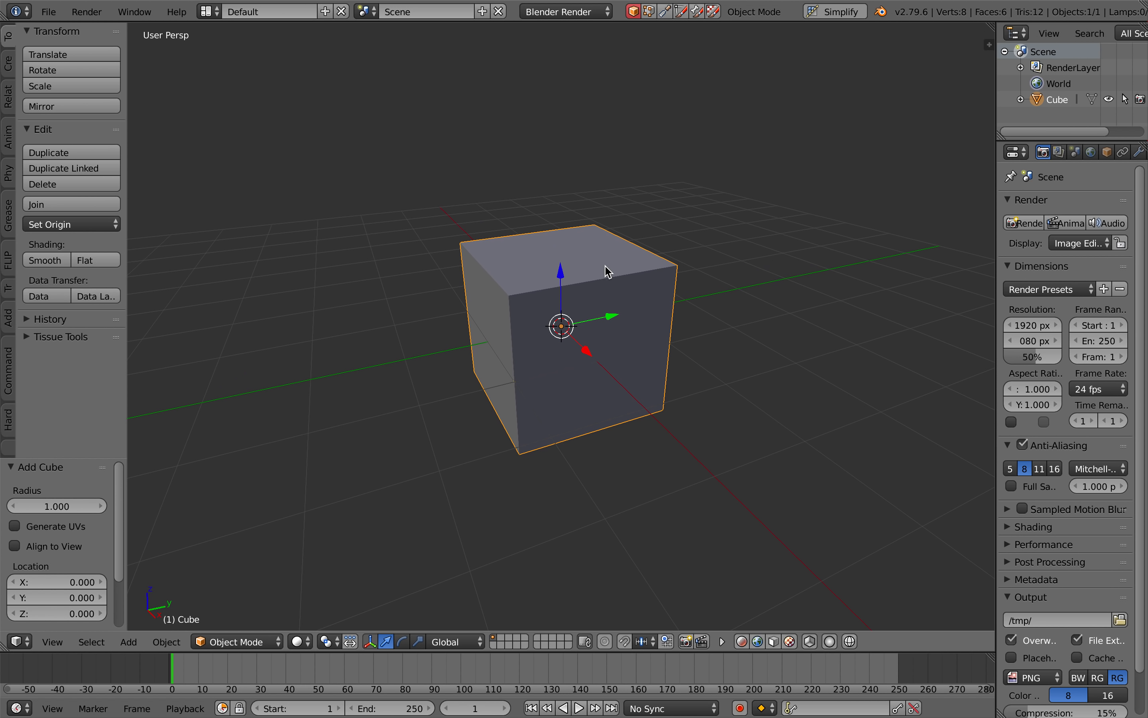
scroll(608, 268, "up", 3)
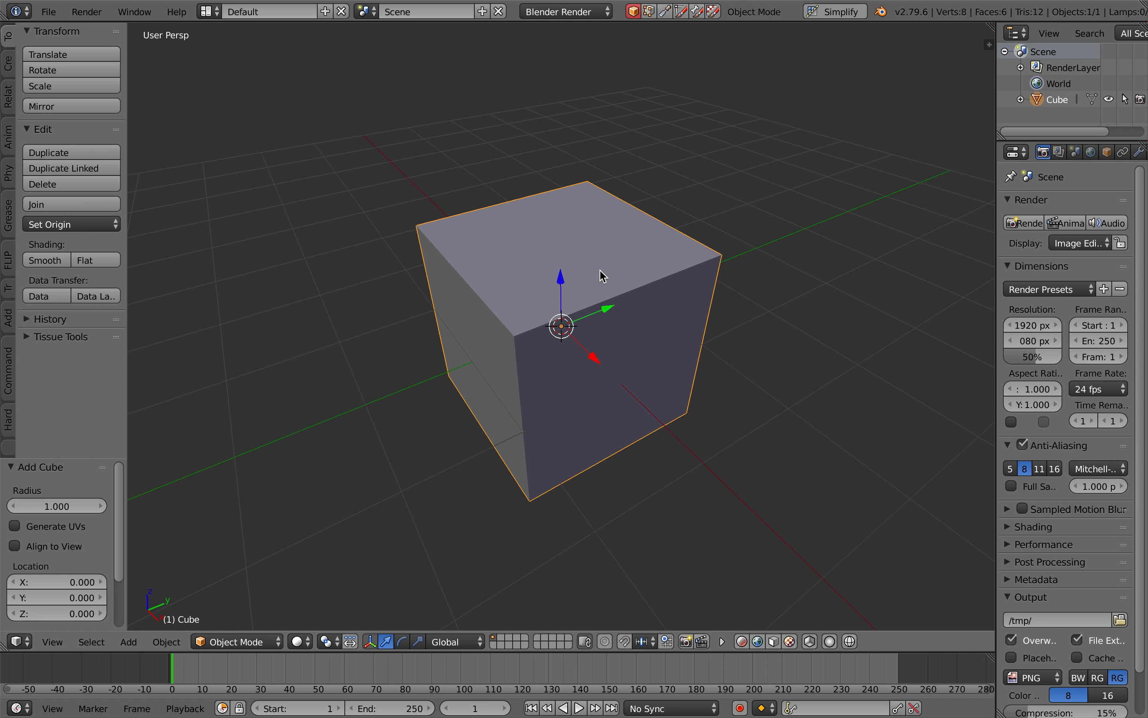
key("alt+w")
scroll(601, 274, "down", 3)
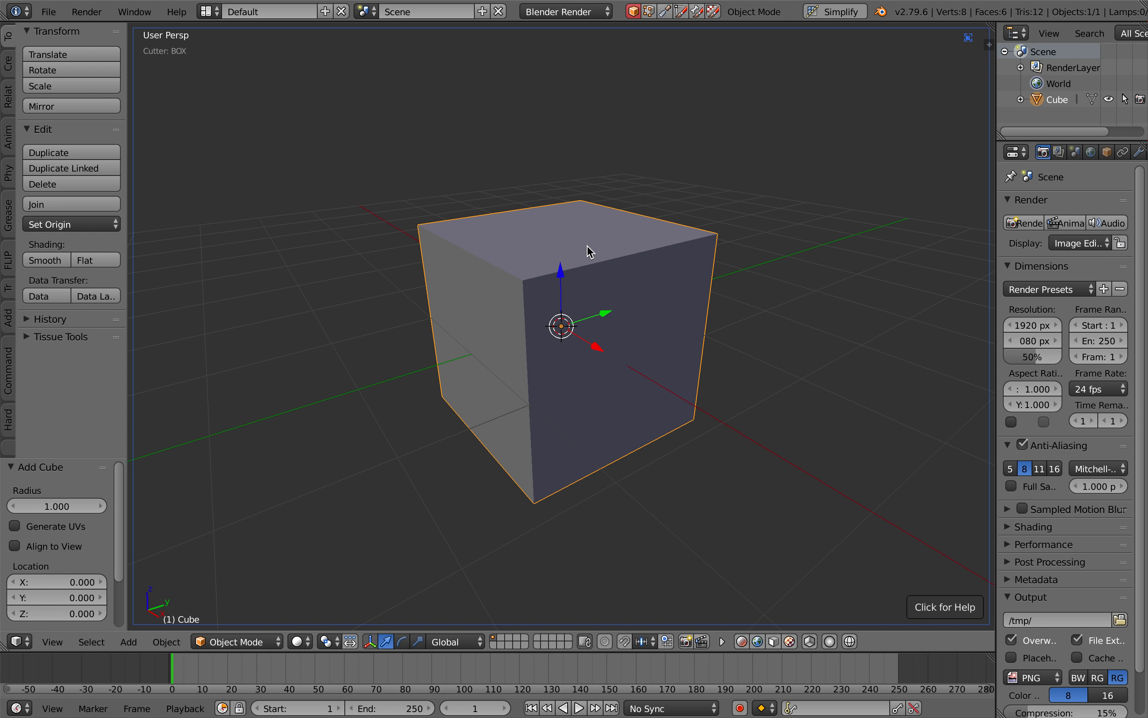
Cut two parallel rectangular slots of different depths into the cube's top face, running out through the adjacent side
scroll(699, 108, "up", 3)
scroll(589, 248, "up", 3)
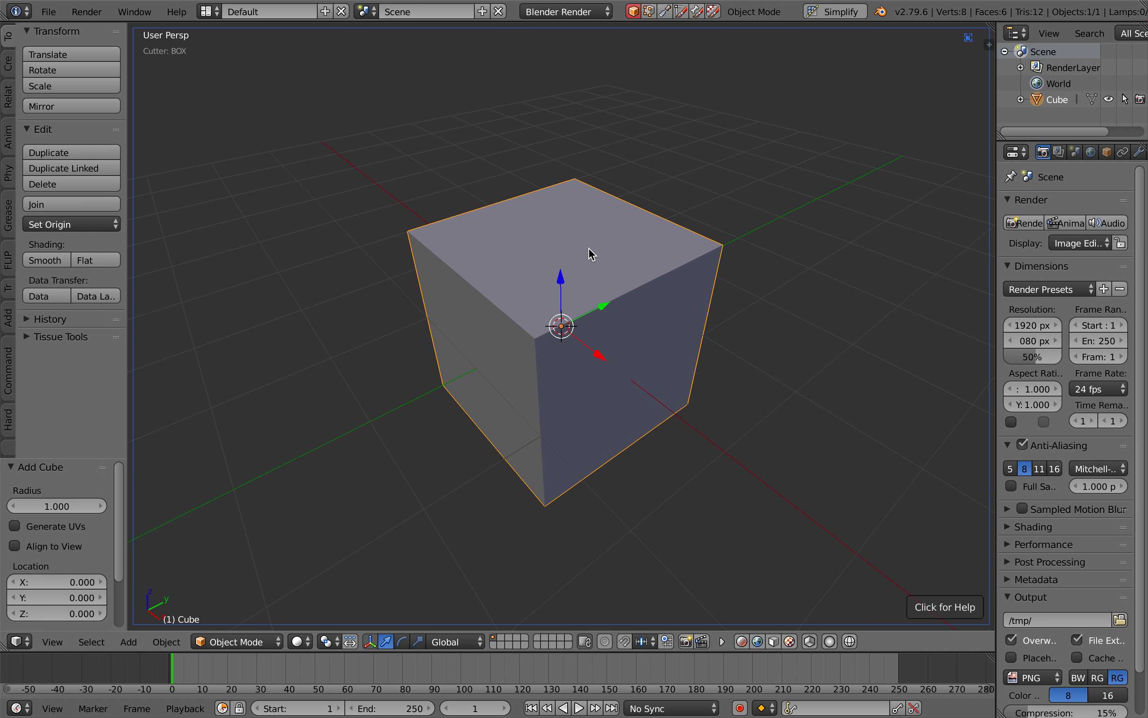
left_click_drag(546, 232, 591, 236)
left_click_drag(686, 291, 713, 293)
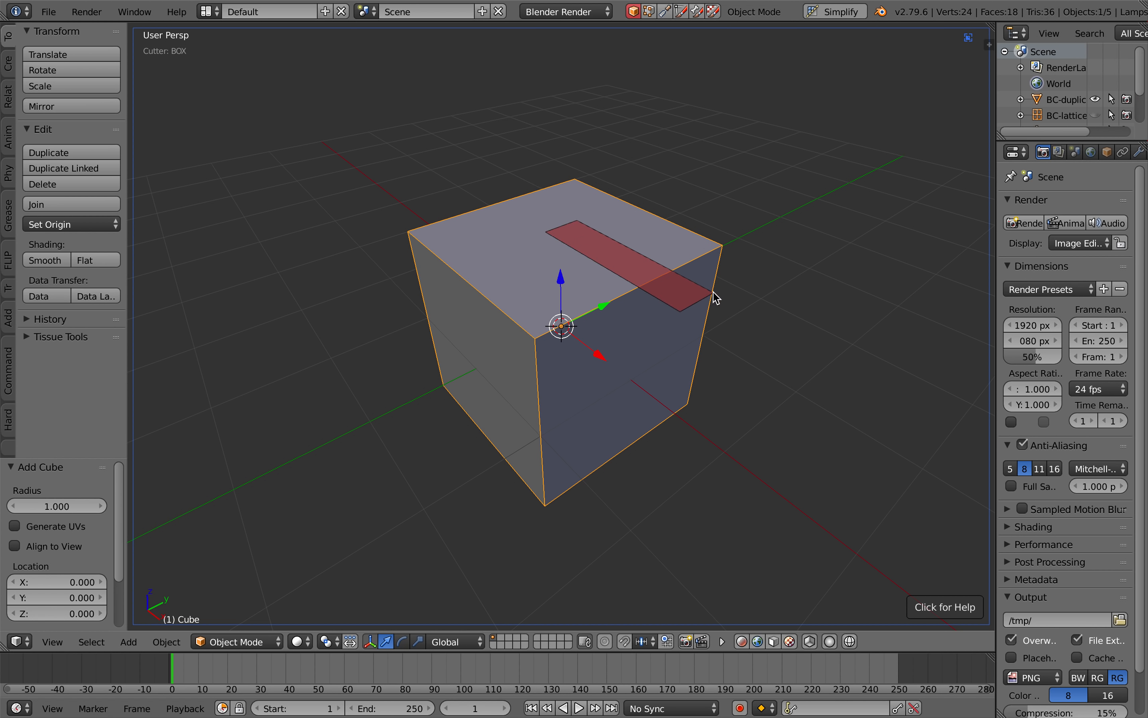
left_click(713, 356)
left_click_drag(494, 249, 653, 334)
left_click(658, 447)
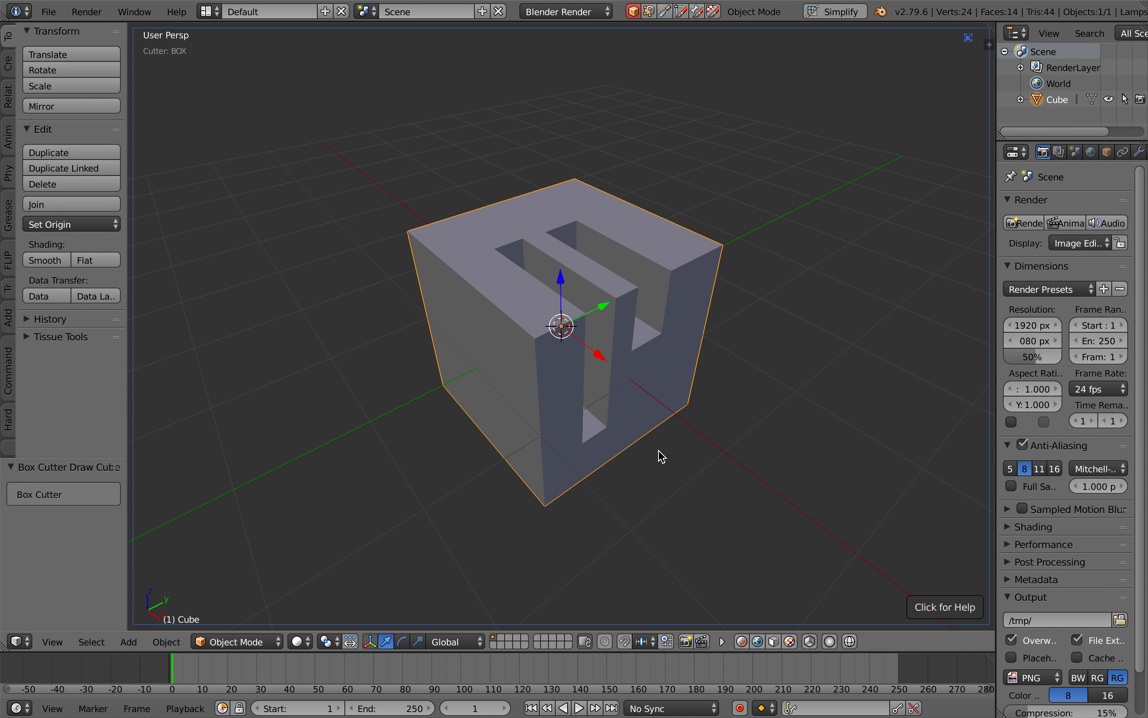
Cut a deep rectangular pocket into the top face across the inner ends of the two slots
scroll(715, 440, "right", 10)
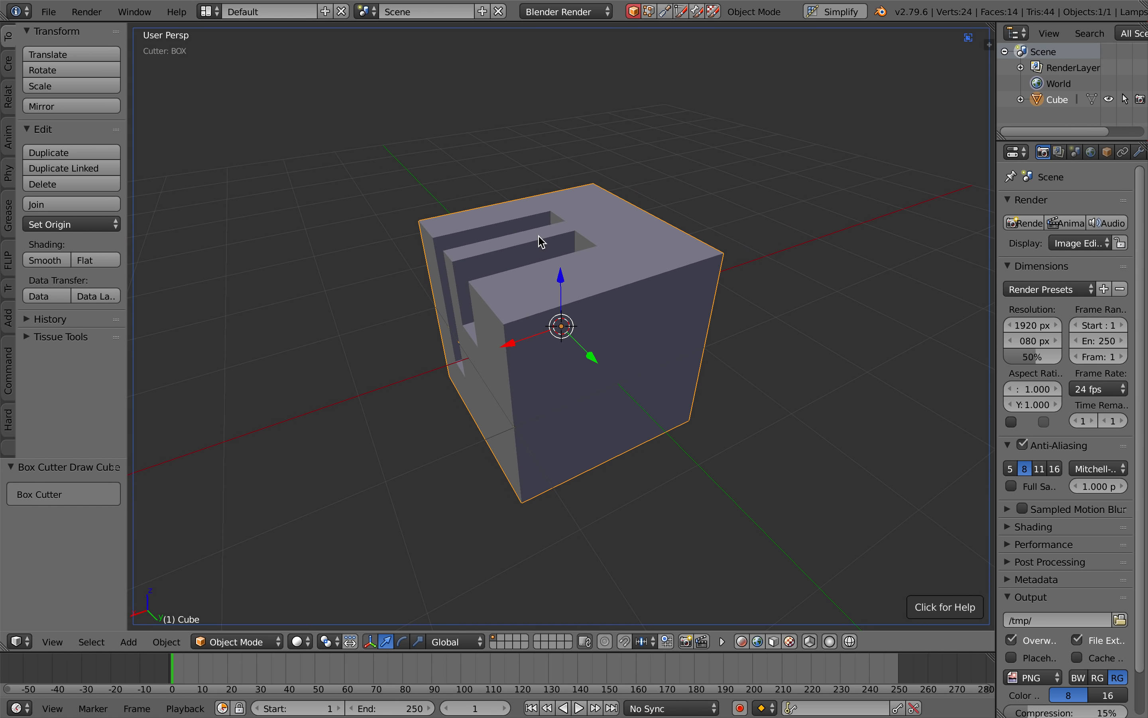
mouse_move(504, 192)
left_mouse_down()
mouse_move(593, 223)
mouse_move(649, 287)
mouse_move(610, 262)
mouse_move(654, 281)
mouse_move(643, 274)
mouse_move(659, 252)
mouse_move(649, 262)
left_mouse_up()
key("ctrl+z")
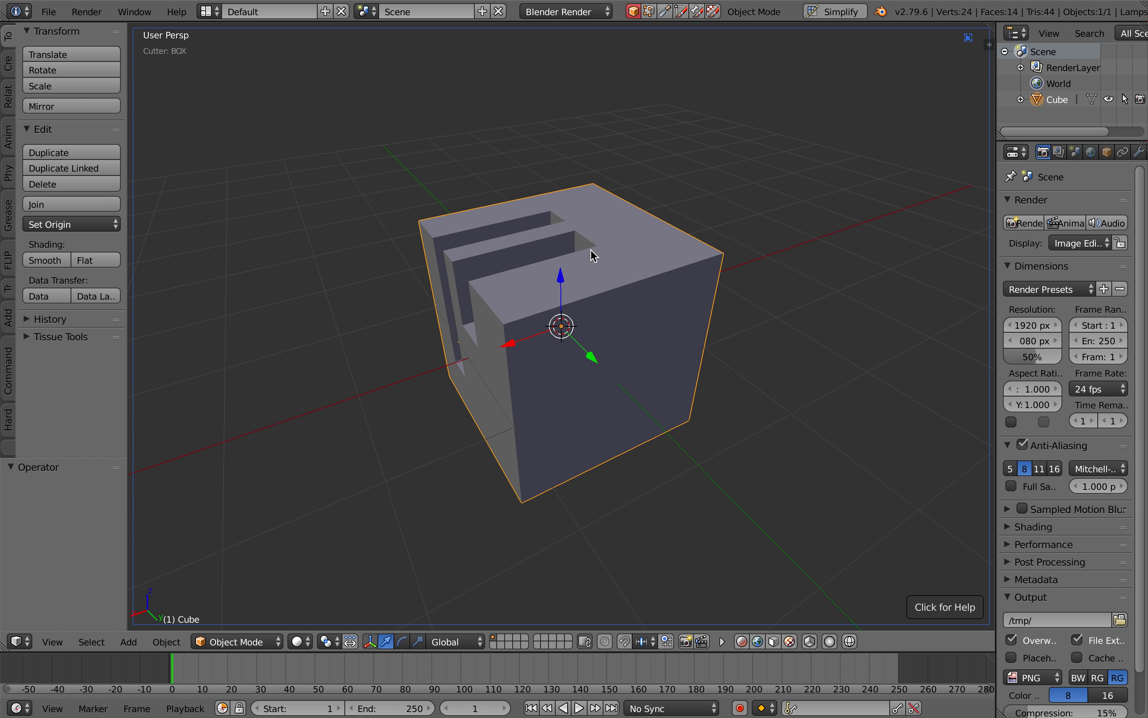
scroll(591, 252, "up", 5)
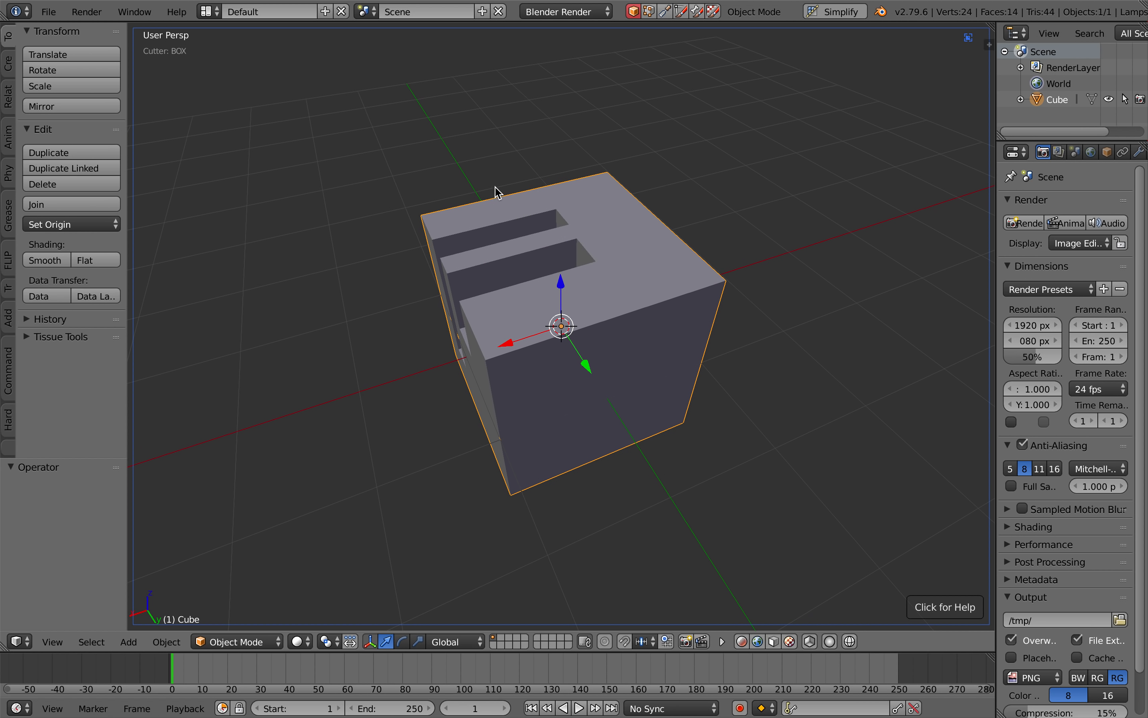
mouse_move(512, 202)
left_mouse_down()
mouse_move(626, 244)
mouse_move(678, 287)
mouse_move(597, 400)
mouse_move(671, 518)
left_mouse_up()
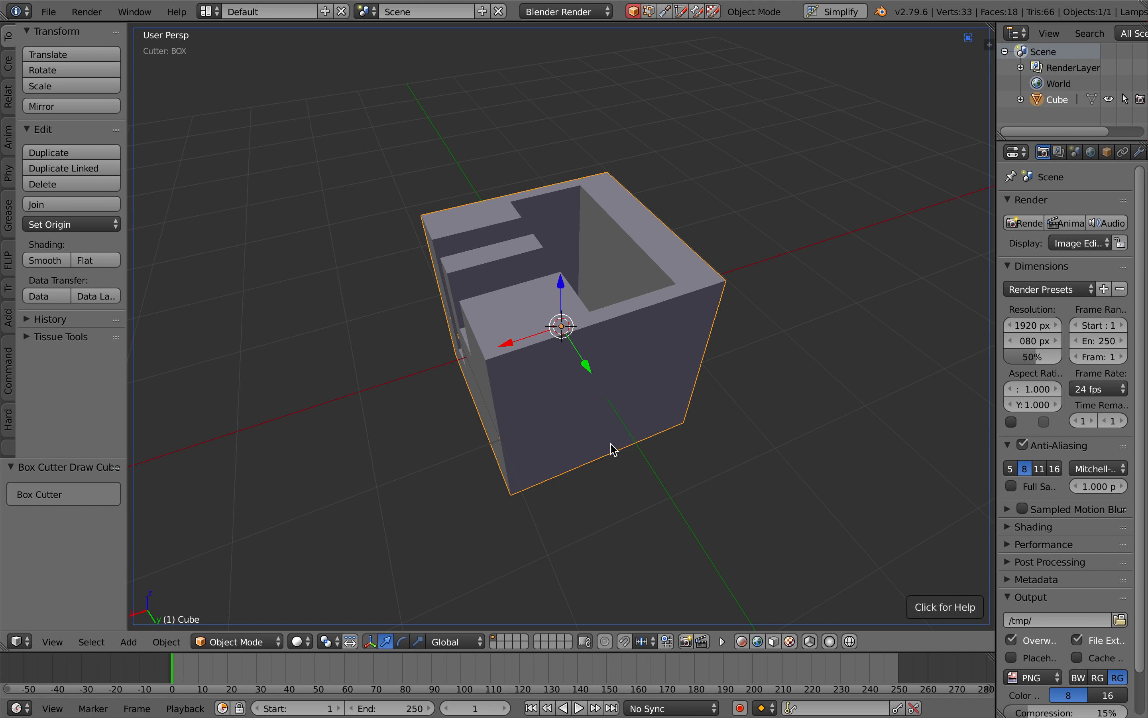
Cut a large rectangular opening through the cube's Y-facing sides, leaving a thin frame around it
scroll(648, 469, "down", 10)
scroll(648, 469, "up", 10)
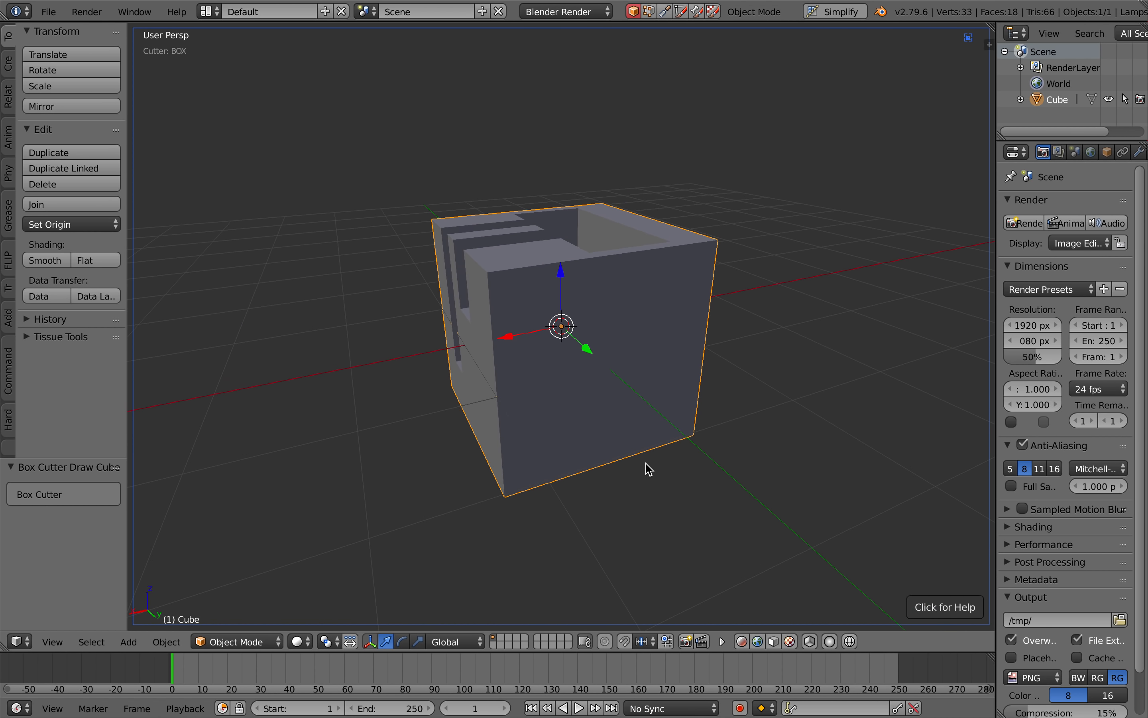
left_click_drag(513, 287, 684, 433)
left_click(521, 239)
scroll(653, 253, "right", 10)
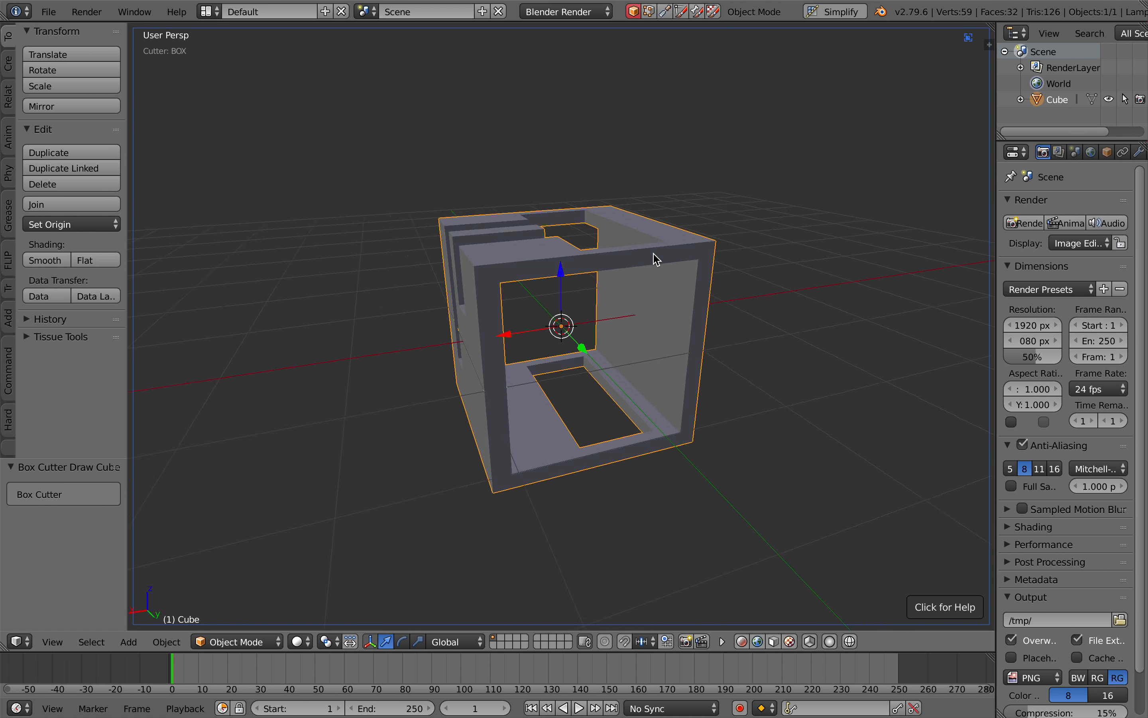
Cut a rectangular opening through the remaining solid side wall opposite the slots
left_click_drag(490, 251, 676, 396)
left_click(612, 351)
scroll(612, 350, "down", 6, "ctrl+alt")
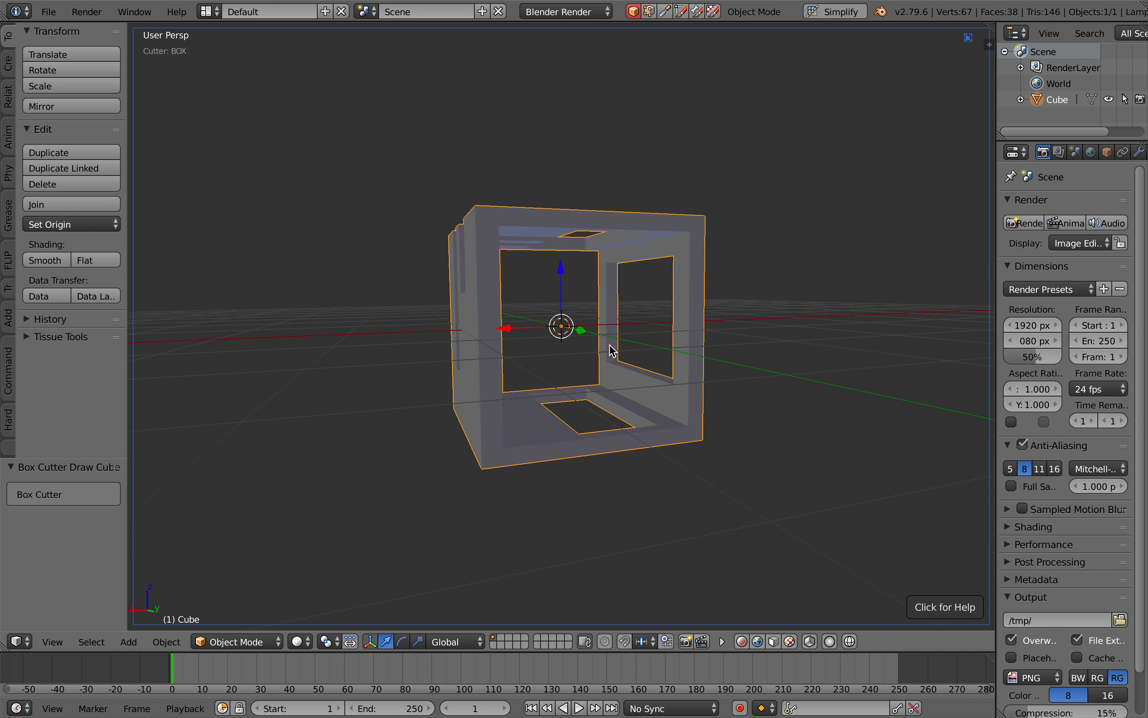
scroll(612, 350, "down", 8, "ctrl+alt")
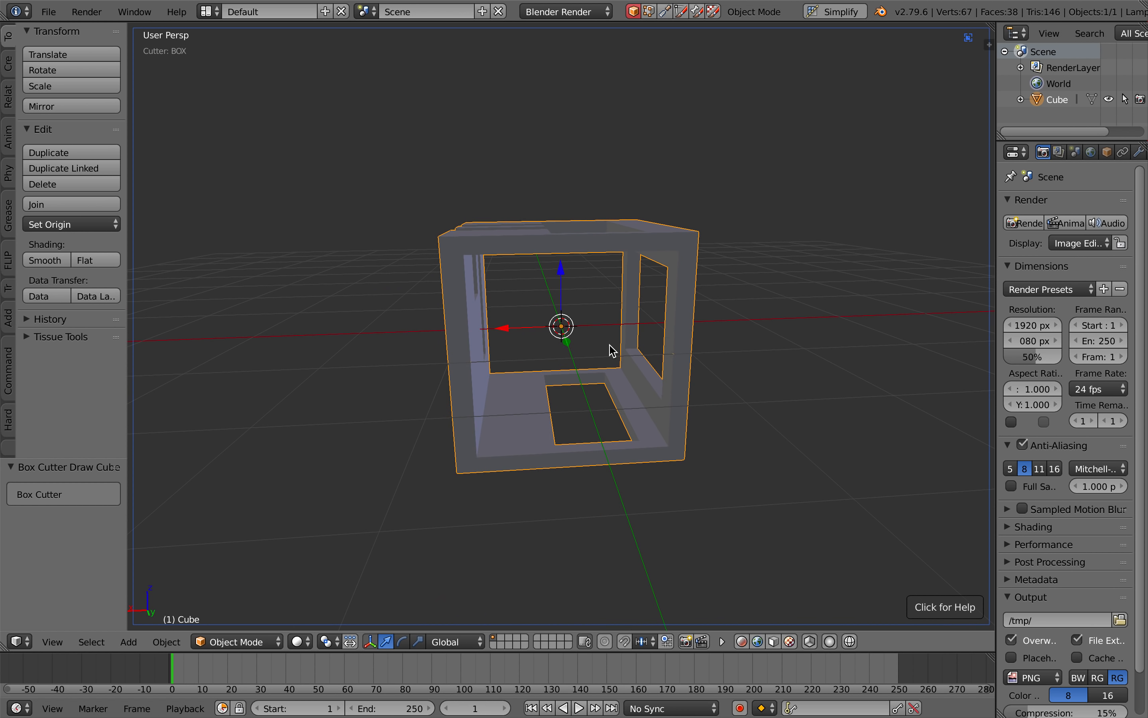
scroll(612, 350, "down", 6, "ctrl+alt")
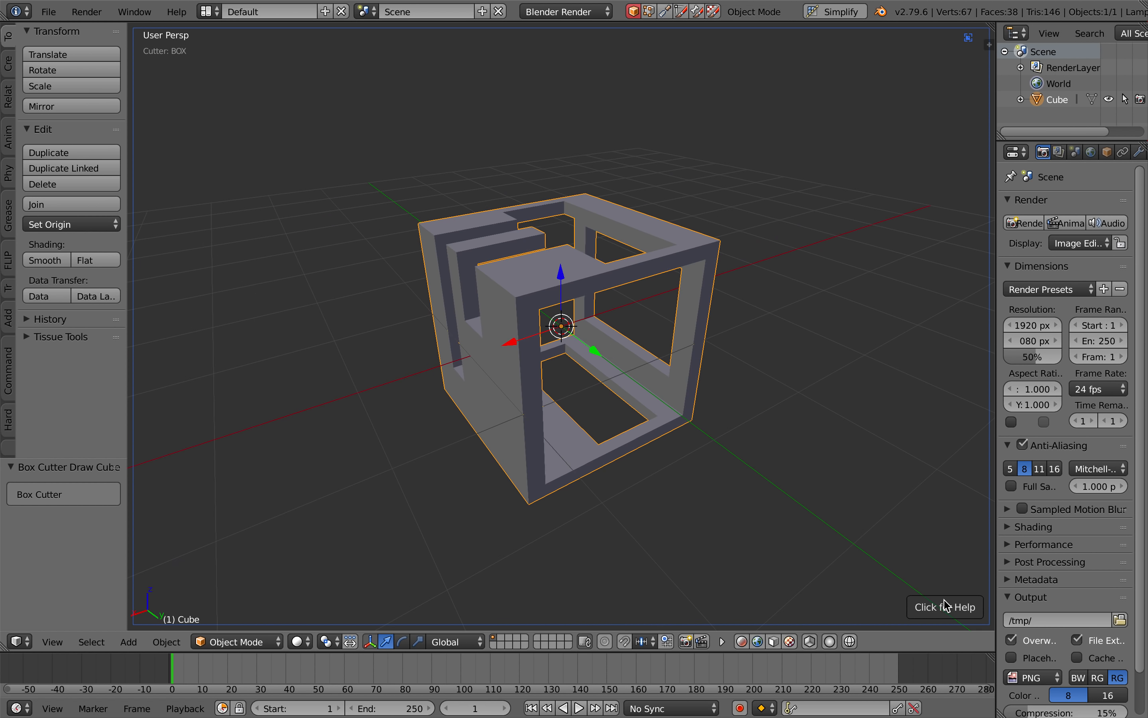
Show BoxCutter's shortcut help and cut a small rectangular hole through the inner floor beside the large floor opening
left_click(959, 610)
scroll(781, 469, "up", 2)
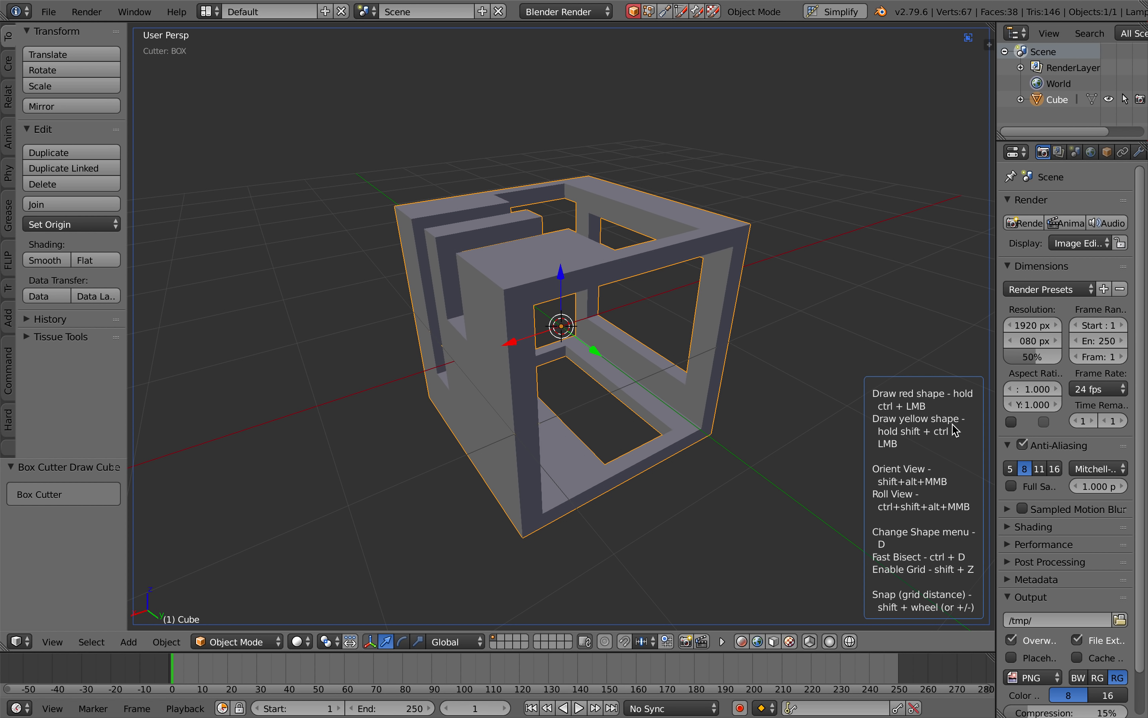
middle_click_drag(951, 399, 542, 442)
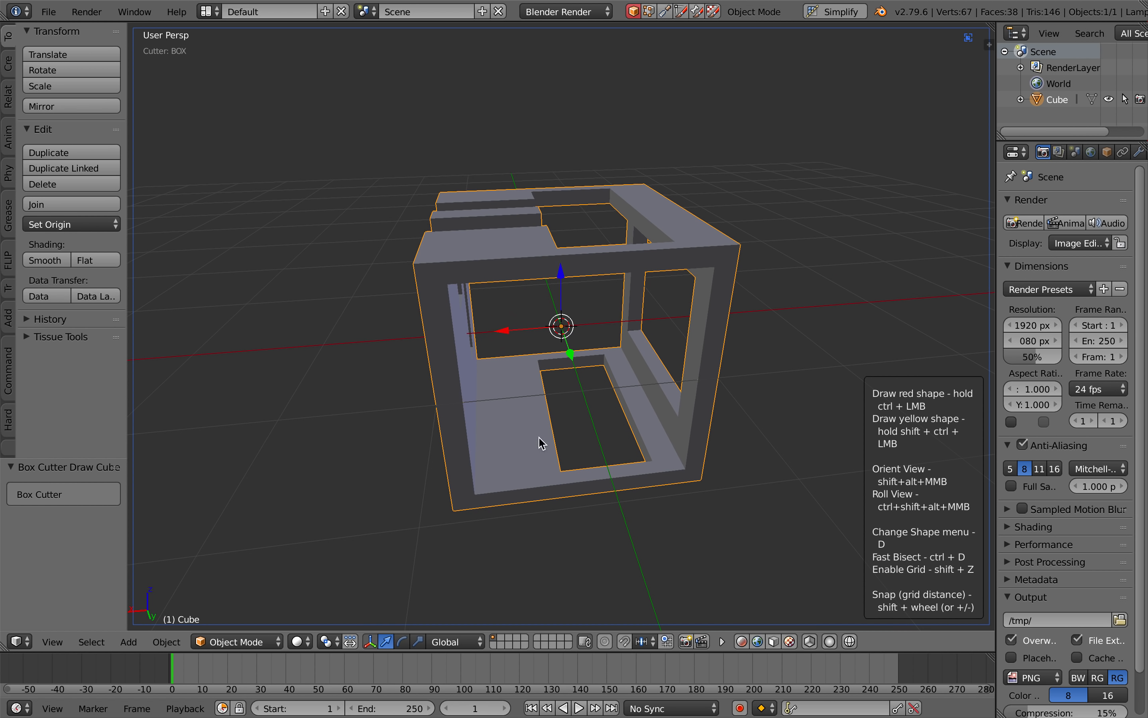
mouse_move(496, 406)
left_mouse_down("ctrl")
mouse_move(536, 437)
mouse_move(543, 500)
left_mouse_up("ctrl")
key("KP_4")
key("KP_4")
key("KP_6")
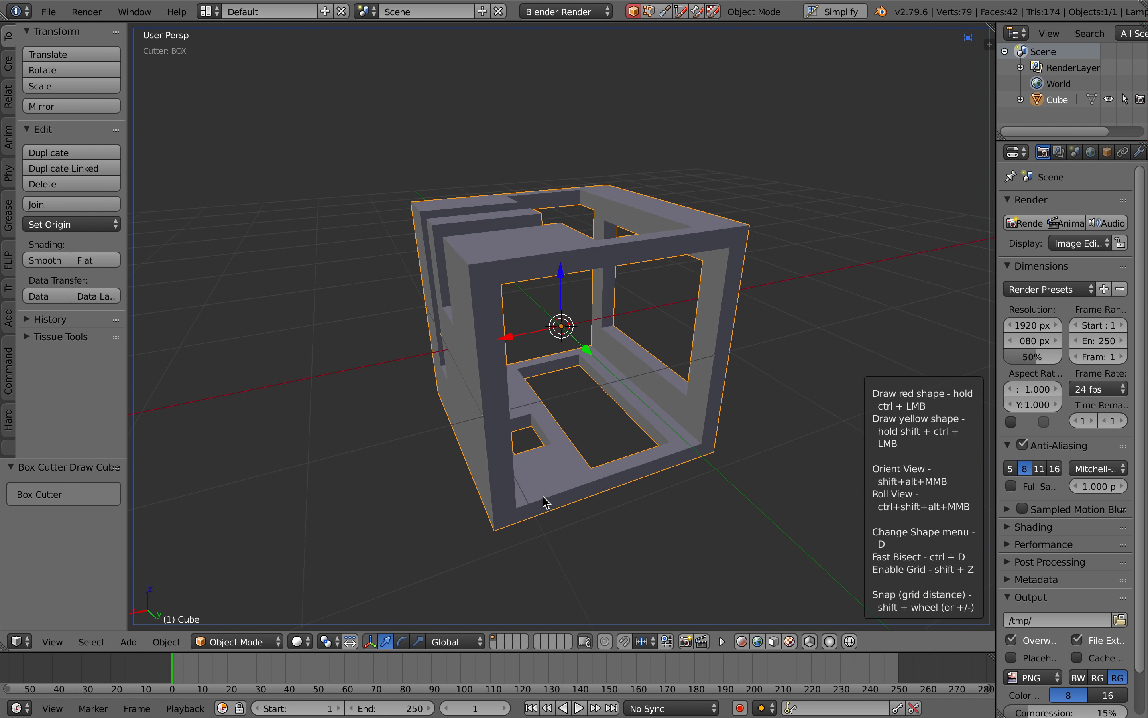
Enable ambient occlusion in the viewport shading with strength 1.000 and distance 0.700
key("KP_4")
key("KP_4")
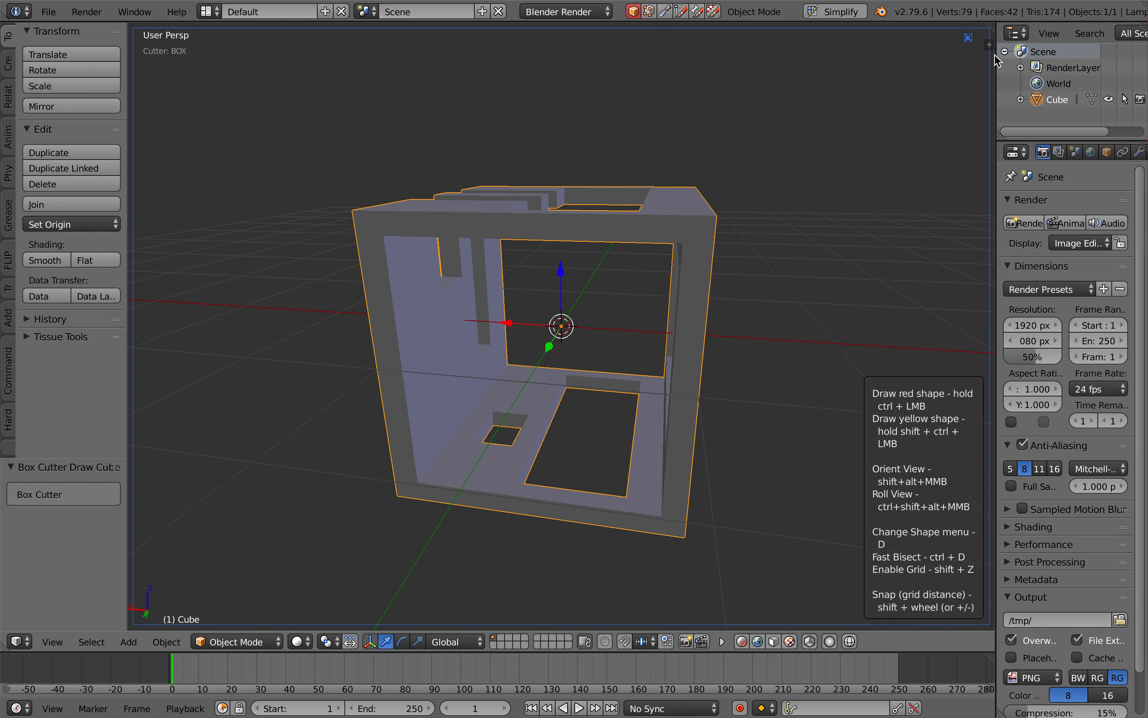
left_click(989, 44)
scroll(884, 528, "down", 10)
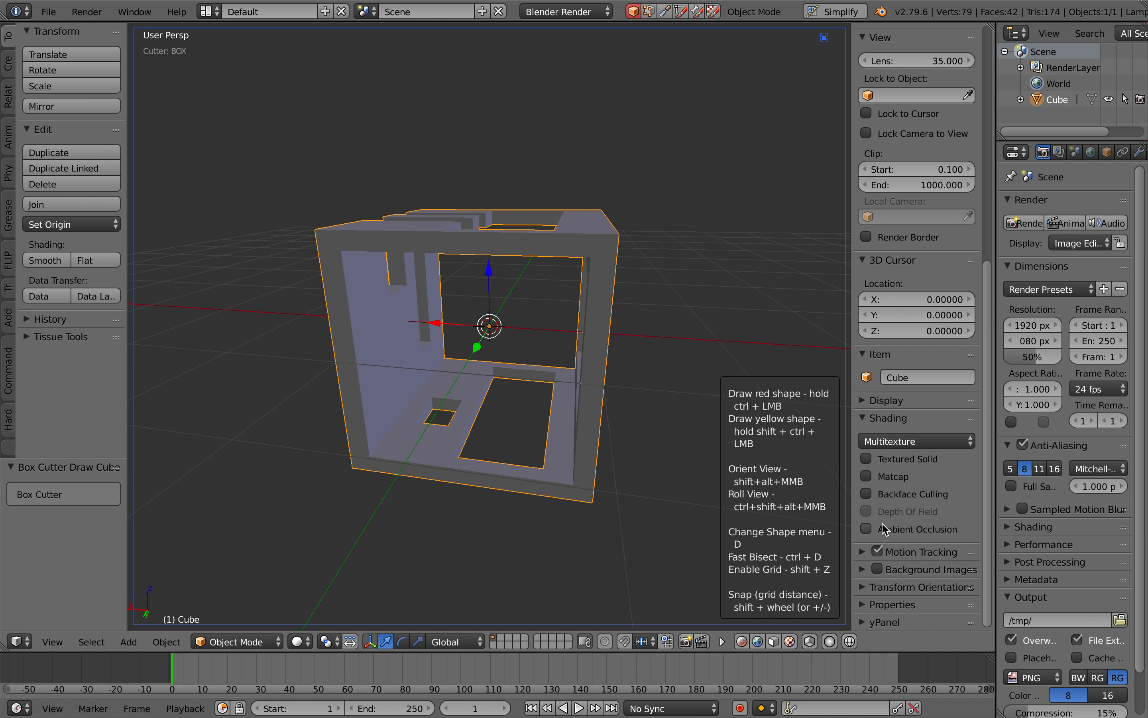
left_click(884, 529)
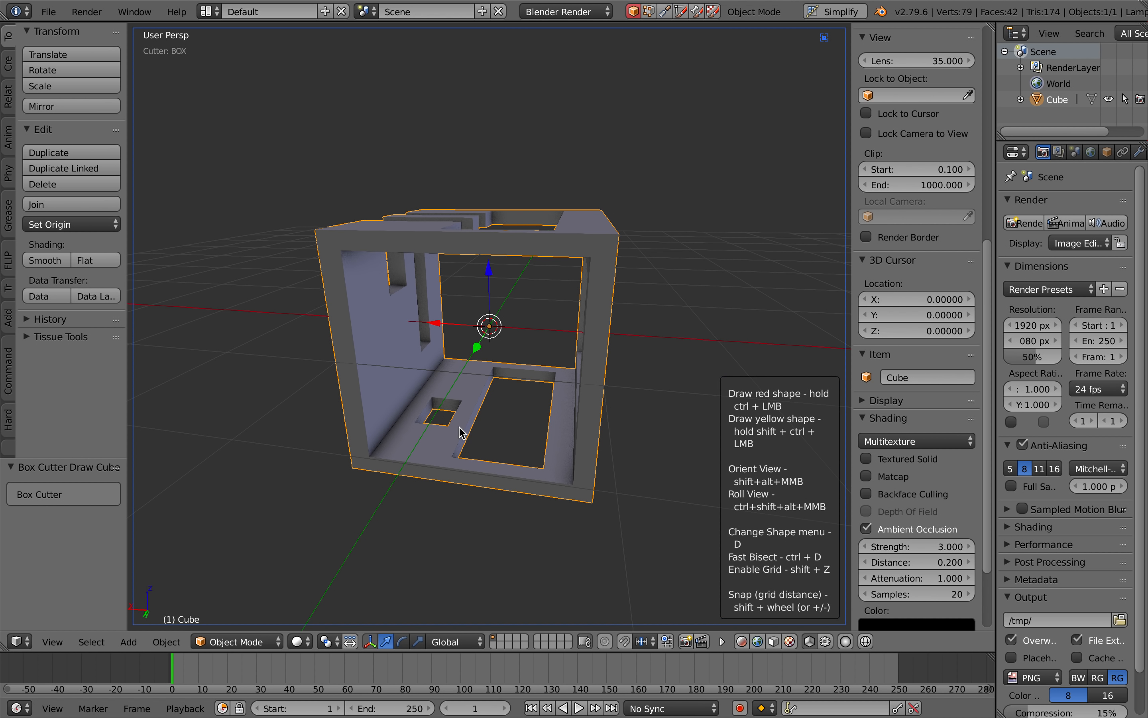
middle_click_drag(460, 432, 627, 487)
mouse_move(916, 546)
left_mouse_down()
mouse_move(887, 546)
mouse_move(916, 562)
mouse_move(935, 546)
left_mouse_up()
middle_click_drag(567, 409, 510, 390)
middle_click_drag(441, 349, 437, 332)
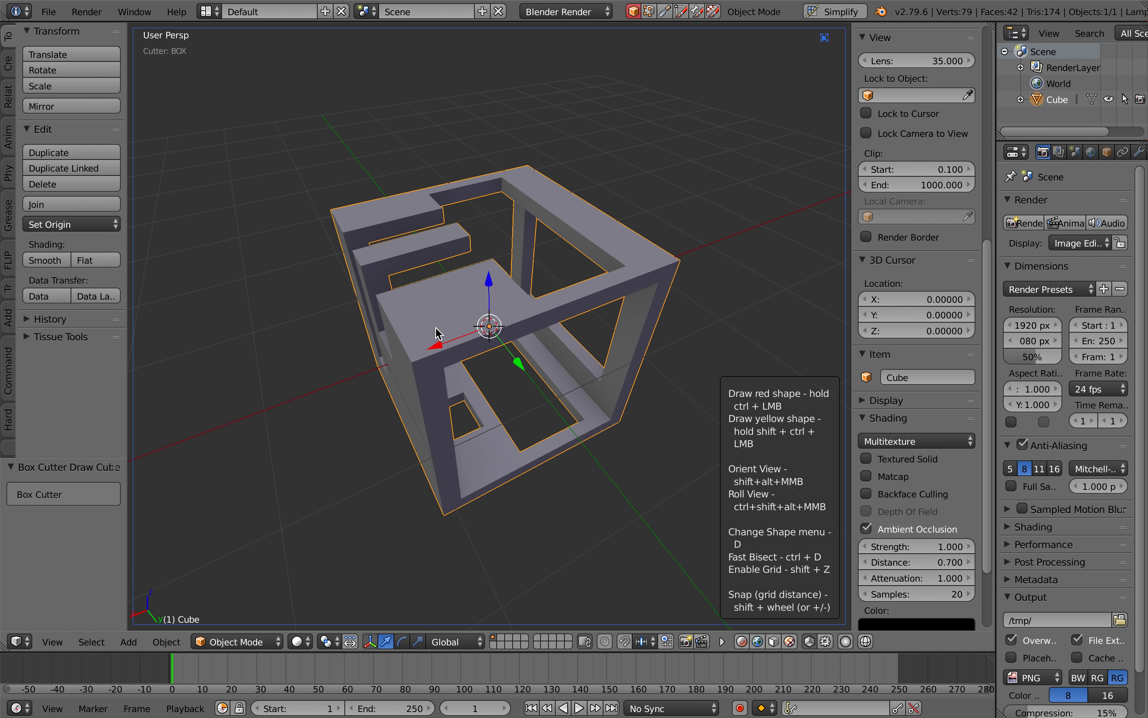
Cut a rectangular notch into the wide top block beside the slots, and draw a yellow box shape on the opposite top bar
left_click_drag(440, 304, 538, 367, "ctrl")
middle_click_drag(538, 368, 538, 381)
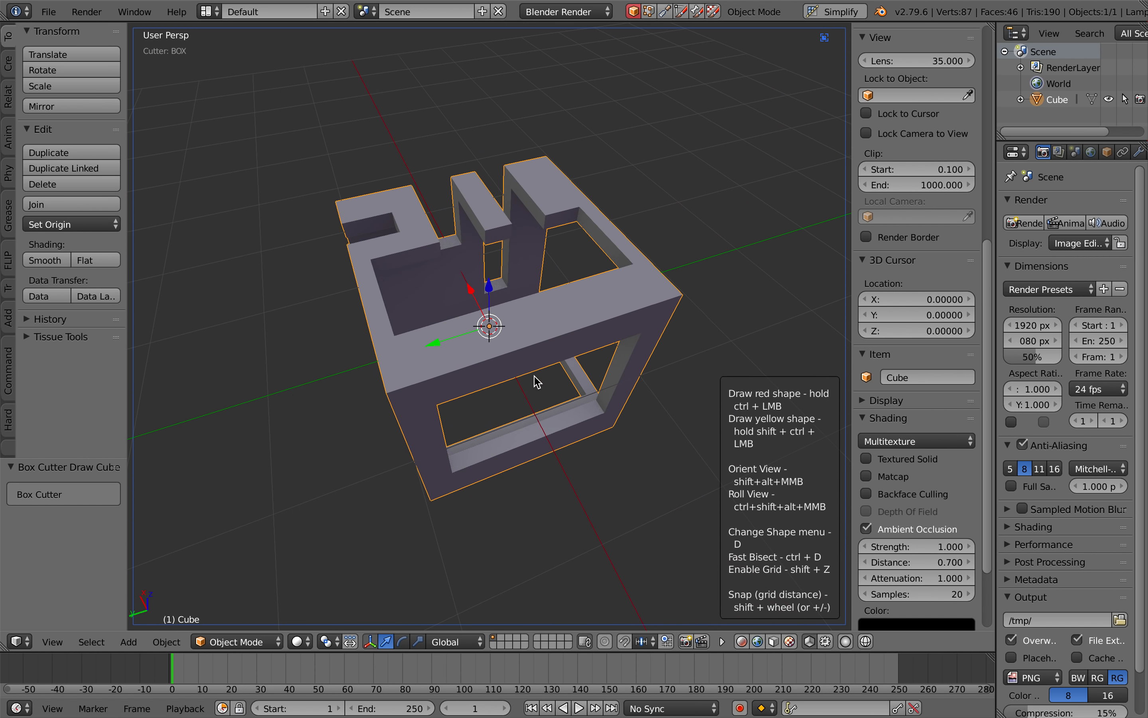
mouse_move(537, 309)
left_mouse_down("ctrl+shift")
mouse_move(604, 328)
mouse_move(611, 351)
left_mouse_up("ctrl+shift")
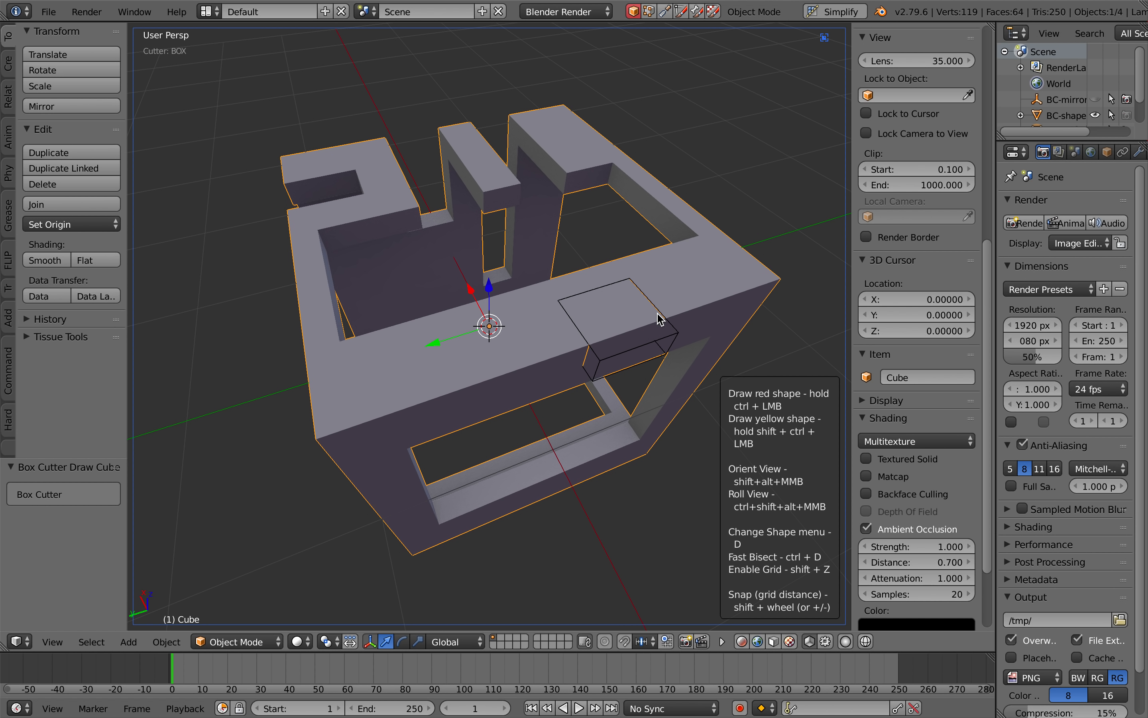
Try to move the sliced-off block in the cube's solid top bar
scroll(661, 319, "up", 3)
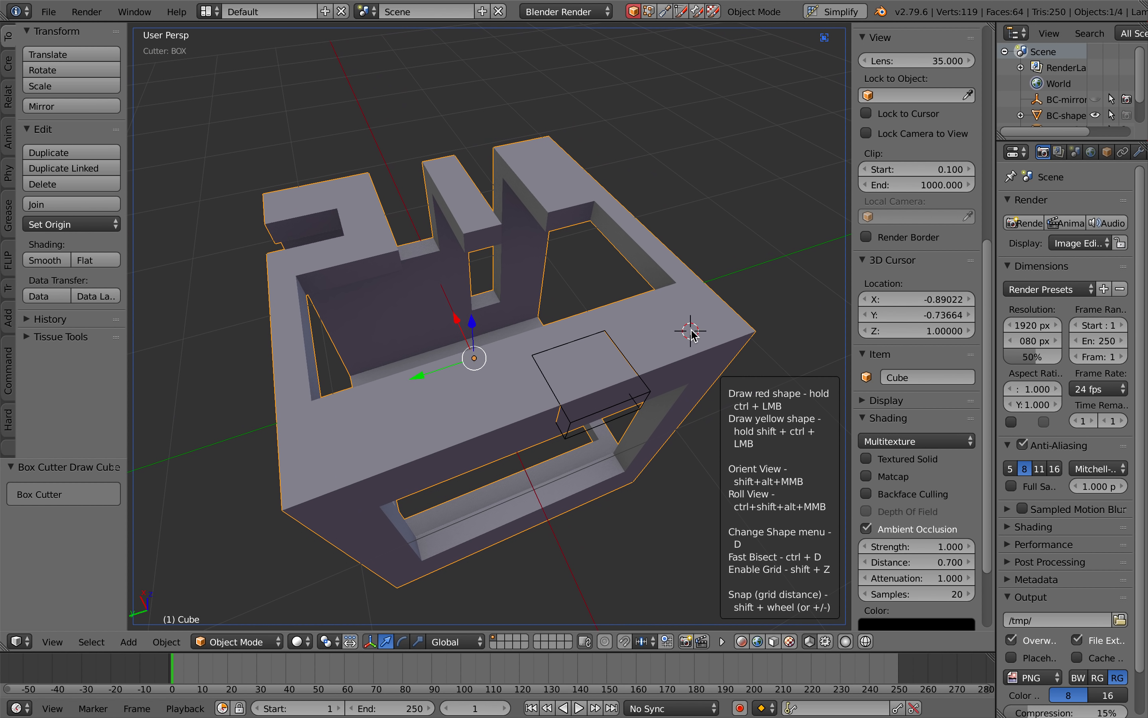
middle_click(687, 328)
right_click(585, 285)
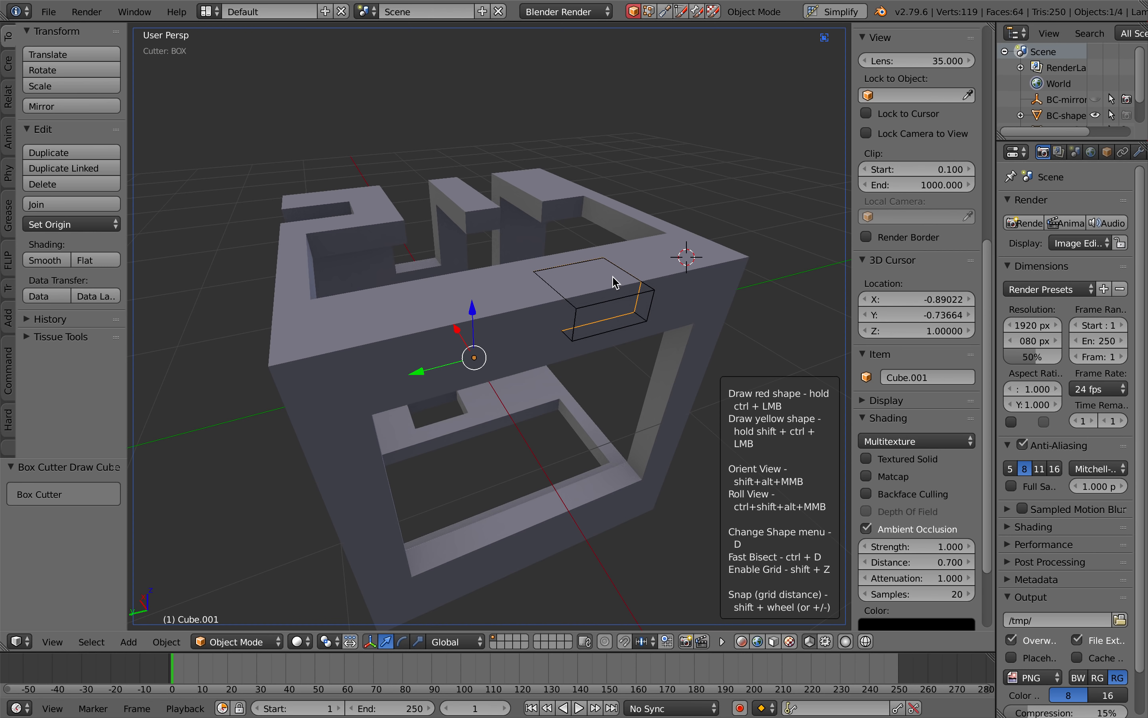
key("g")
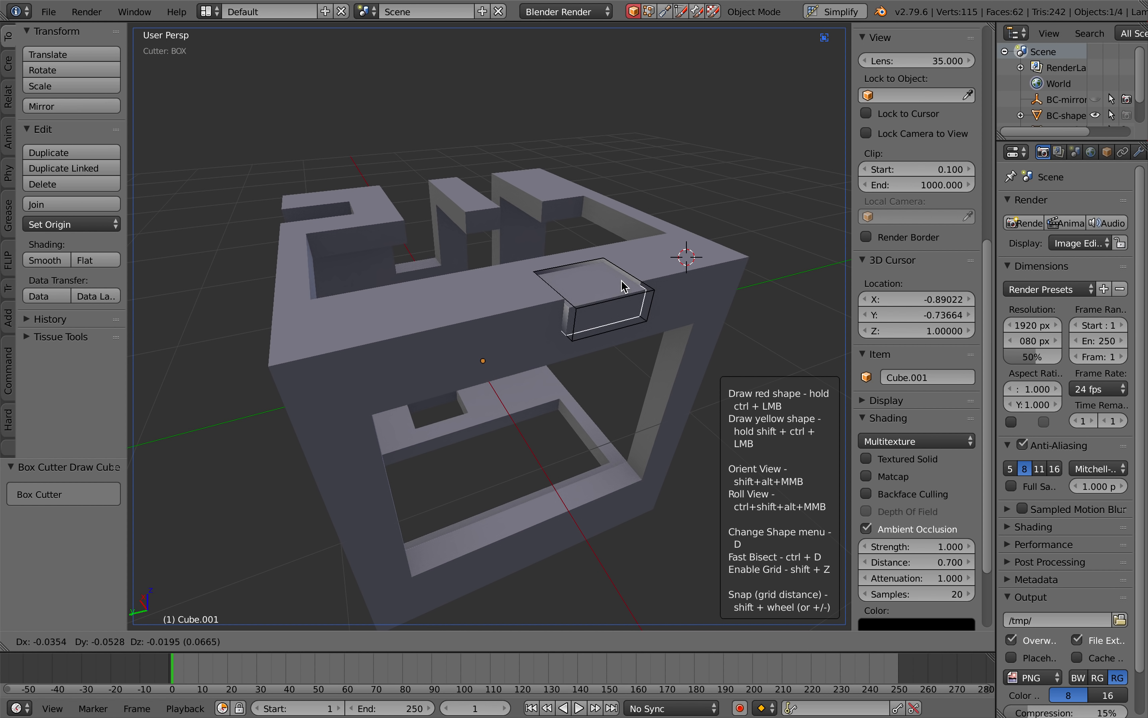
left_click(624, 285)
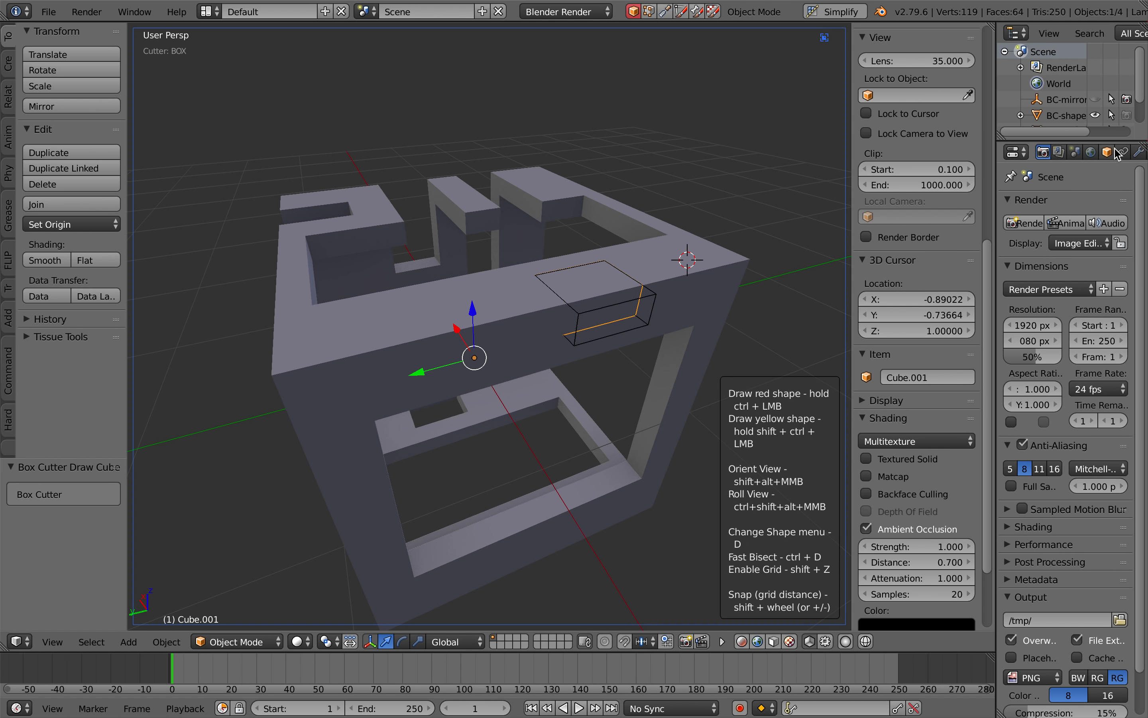
Select the main cube and apply its Difference boolean modifier
left_click(1138, 152)
right_click(665, 274)
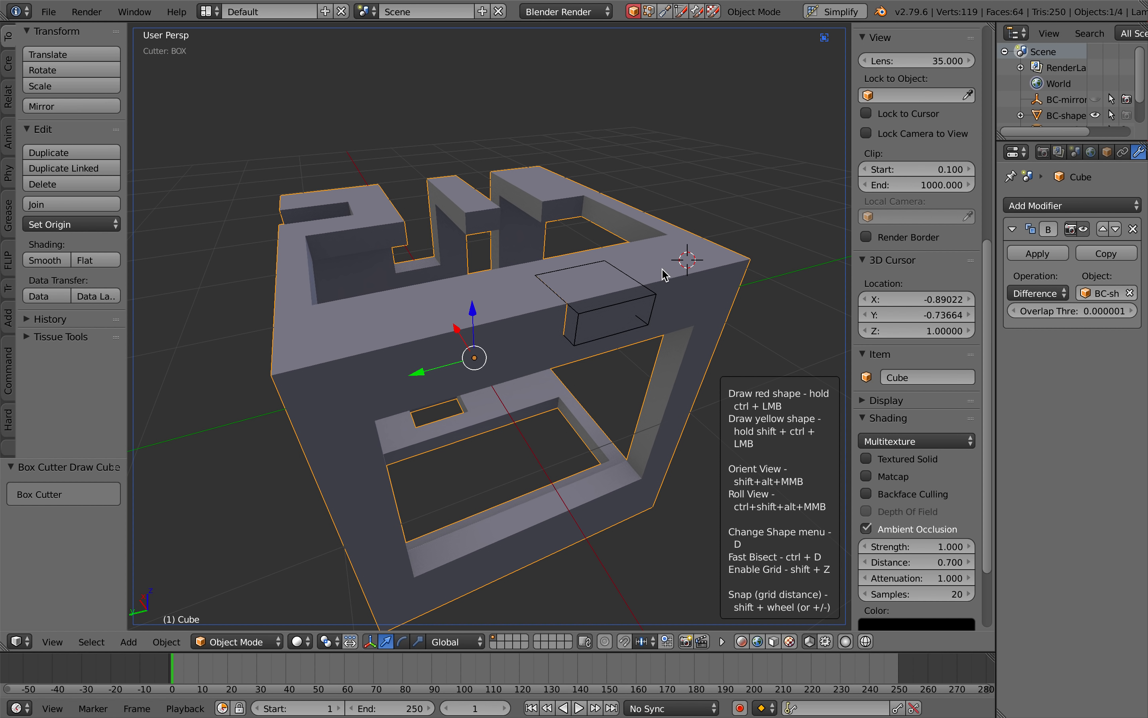
left_click(598, 290)
right_click(601, 294)
middle_click_drag(599, 291, 602, 228)
left_click(605, 222)
right_click(613, 226)
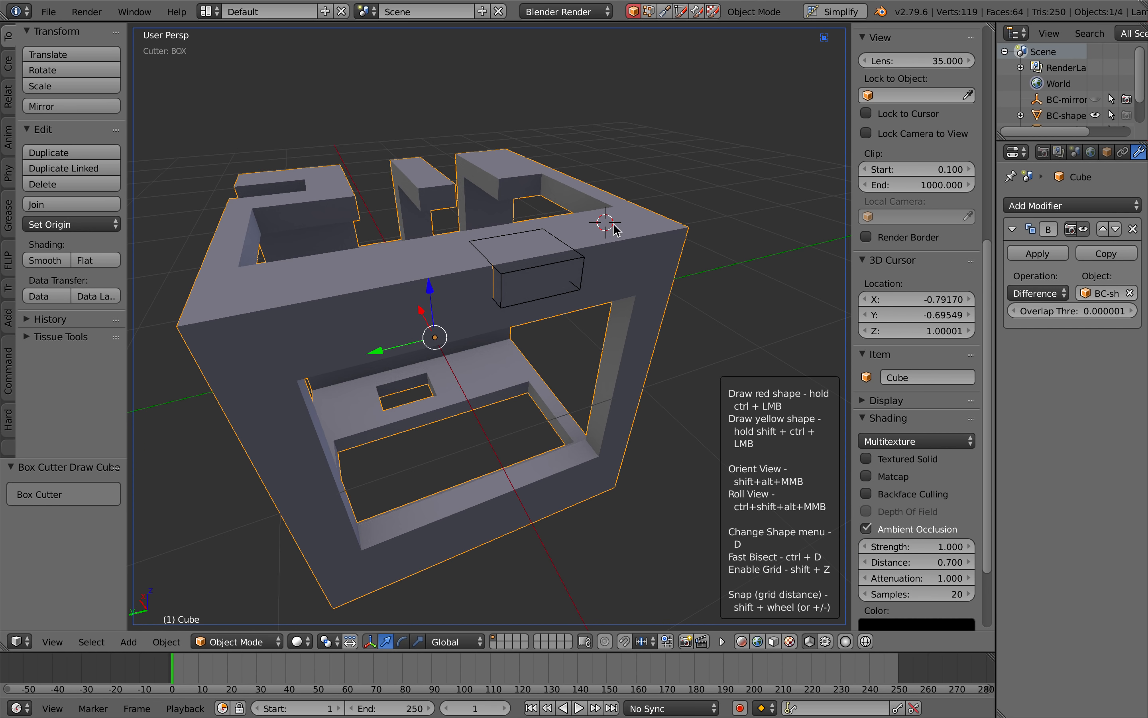
left_click(1038, 254)
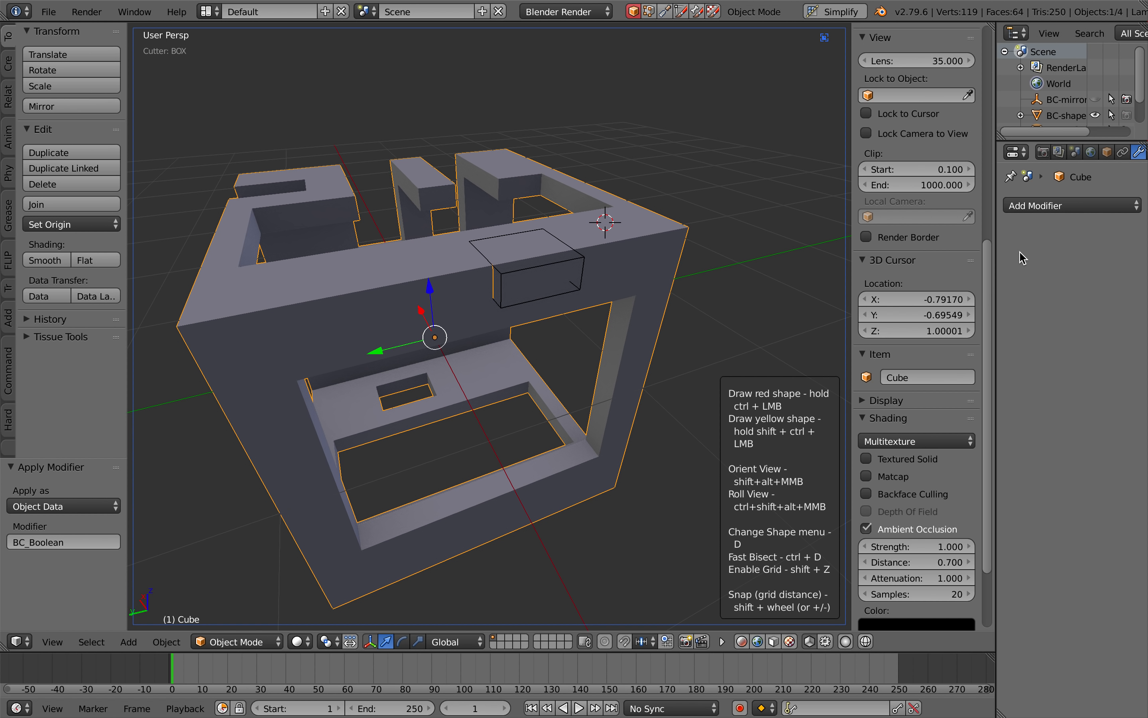
Select the BC-shape cutter outline around the block in the top bar and delete it
left_click(550, 244)
right_click(550, 244)
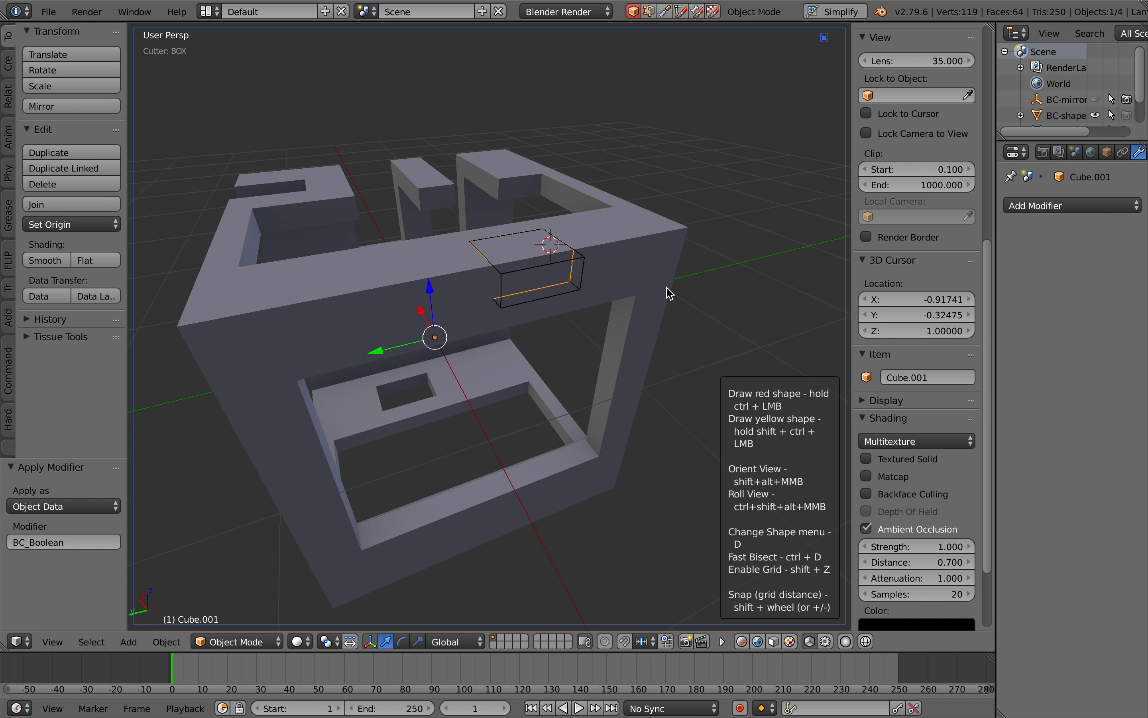
left_click(585, 274)
right_click(586, 273)
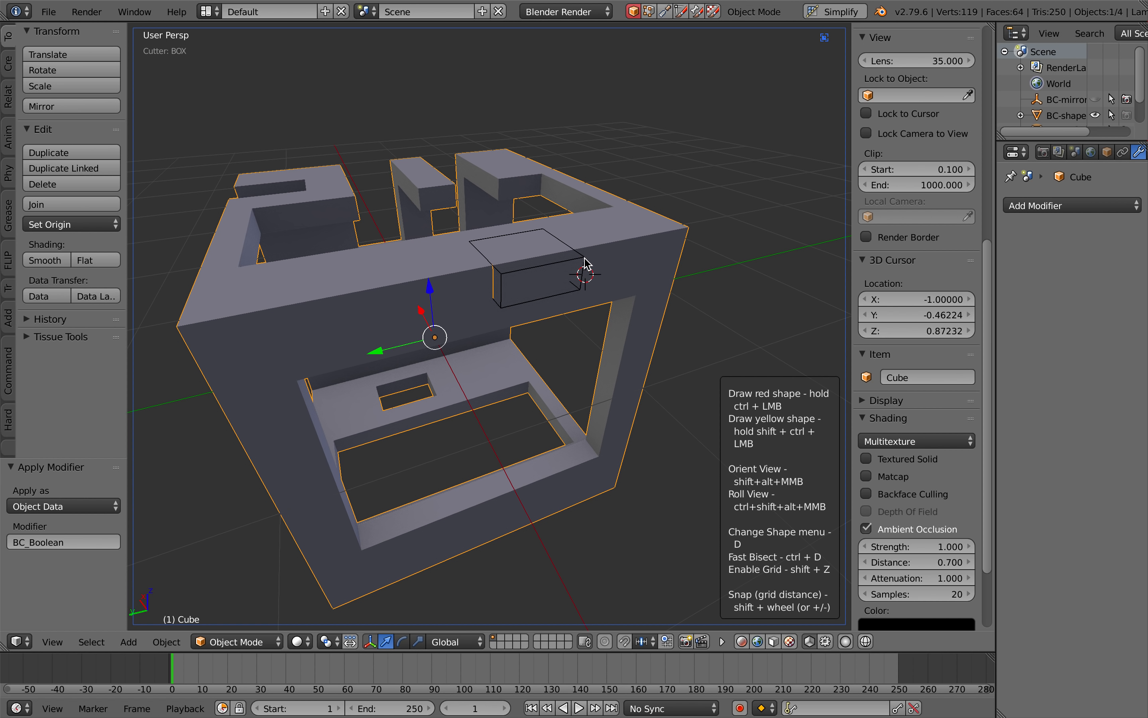
left_click(584, 261)
right_click(583, 262)
key("x")
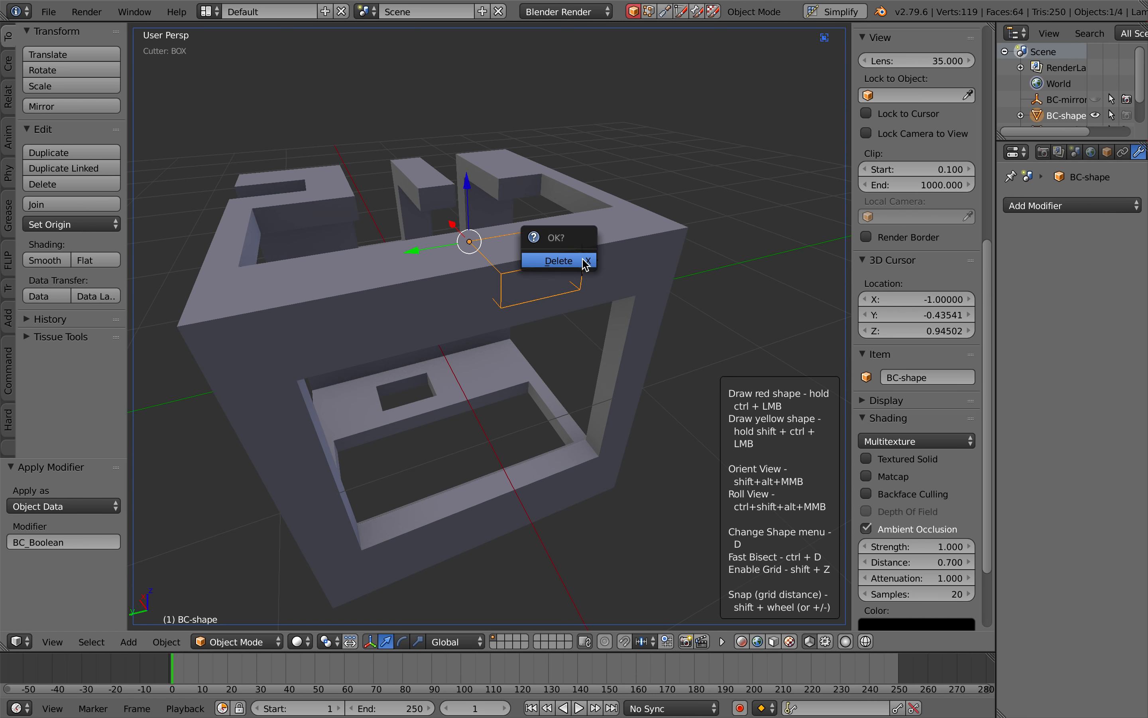
left_click(582, 259)
Try lifting the sliced-off block out of its recess in the top bar
left_click(541, 250)
right_click(544, 254)
key("g")
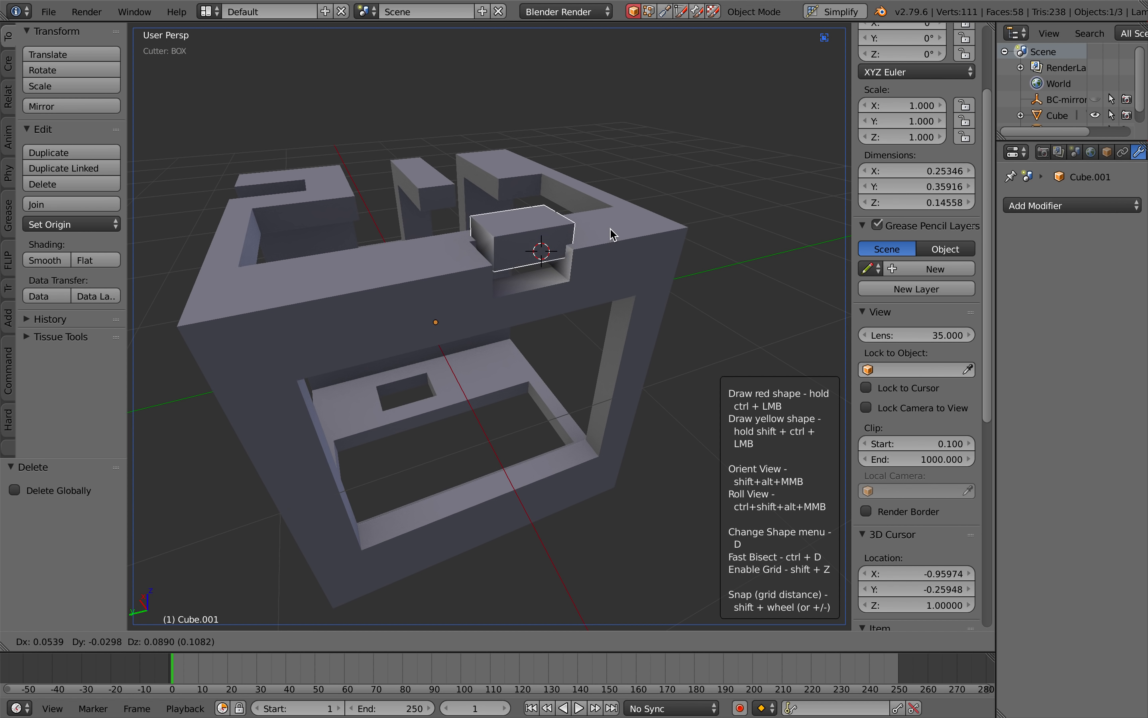
right_click(608, 241)
right_click(620, 246)
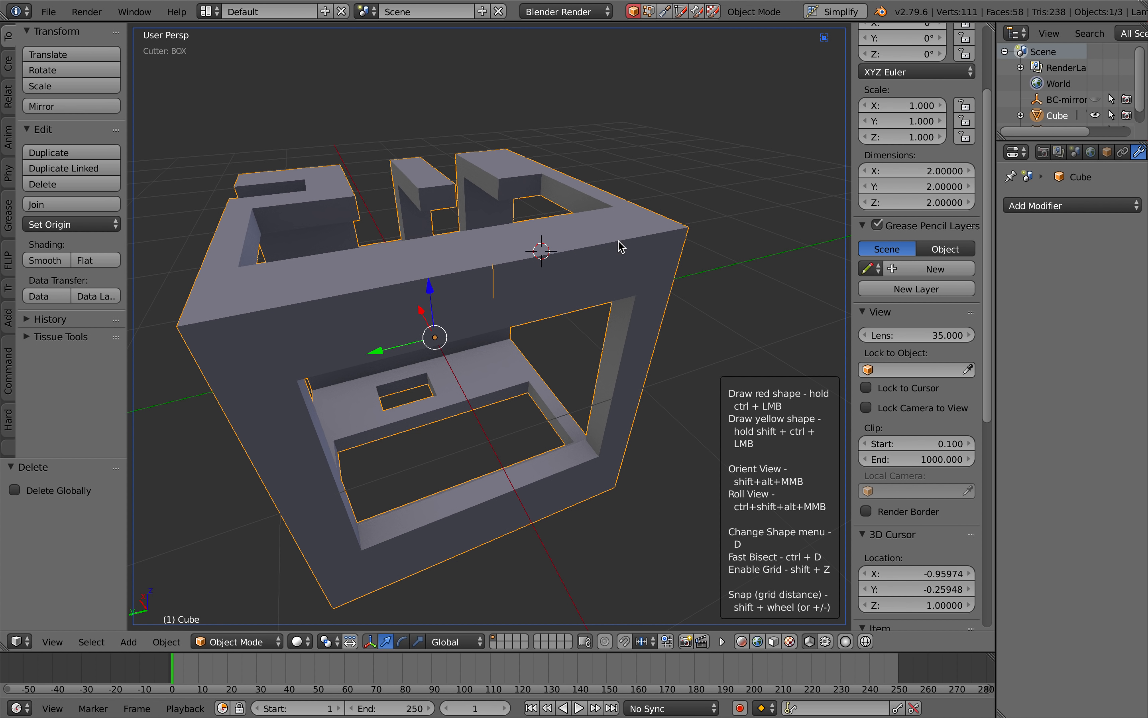
Scale the sliced-off block to 0.960 inside its recess and deselect everything
right_click(551, 260)
key("s")
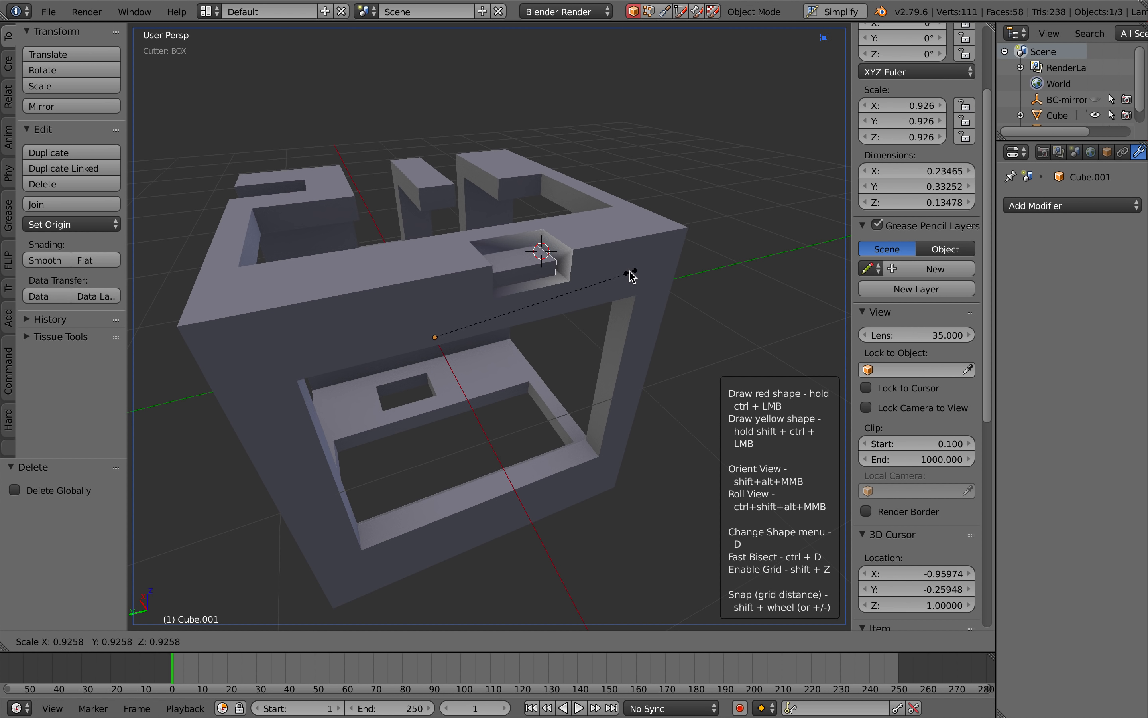
left_click(642, 277)
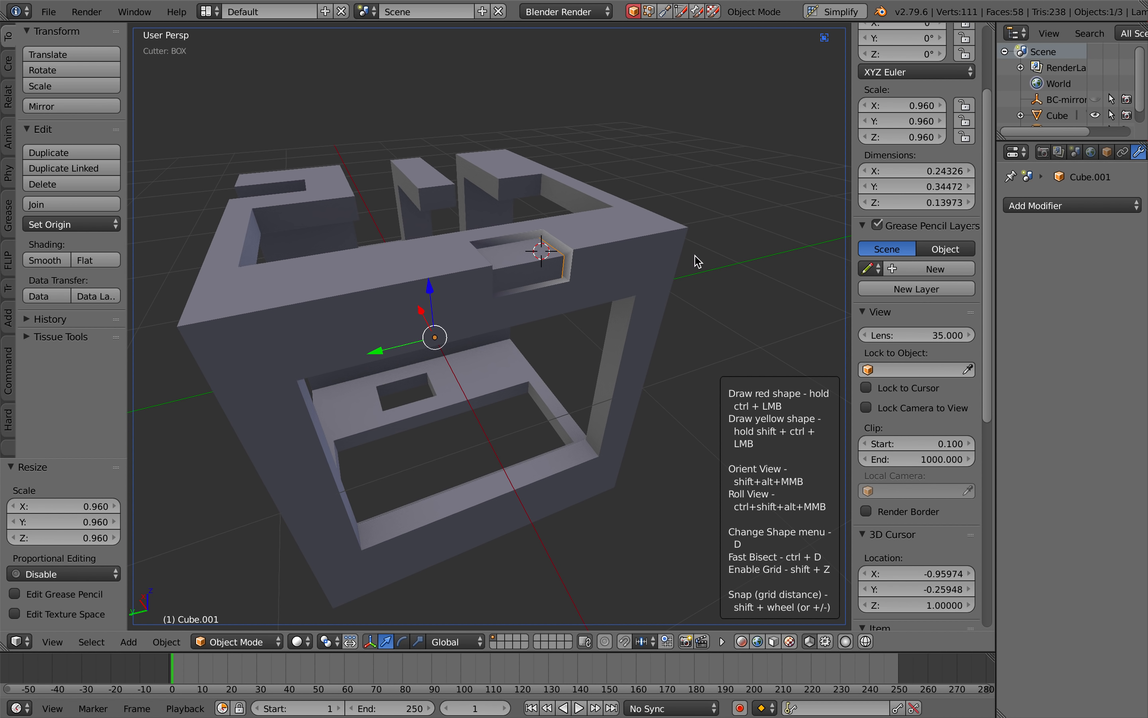
key("a")
middle_click_drag(697, 266, 697, 262)
left_click(695, 256)
Quit Blender 2.79 and discard the unsaved changes
left_click(49, 11)
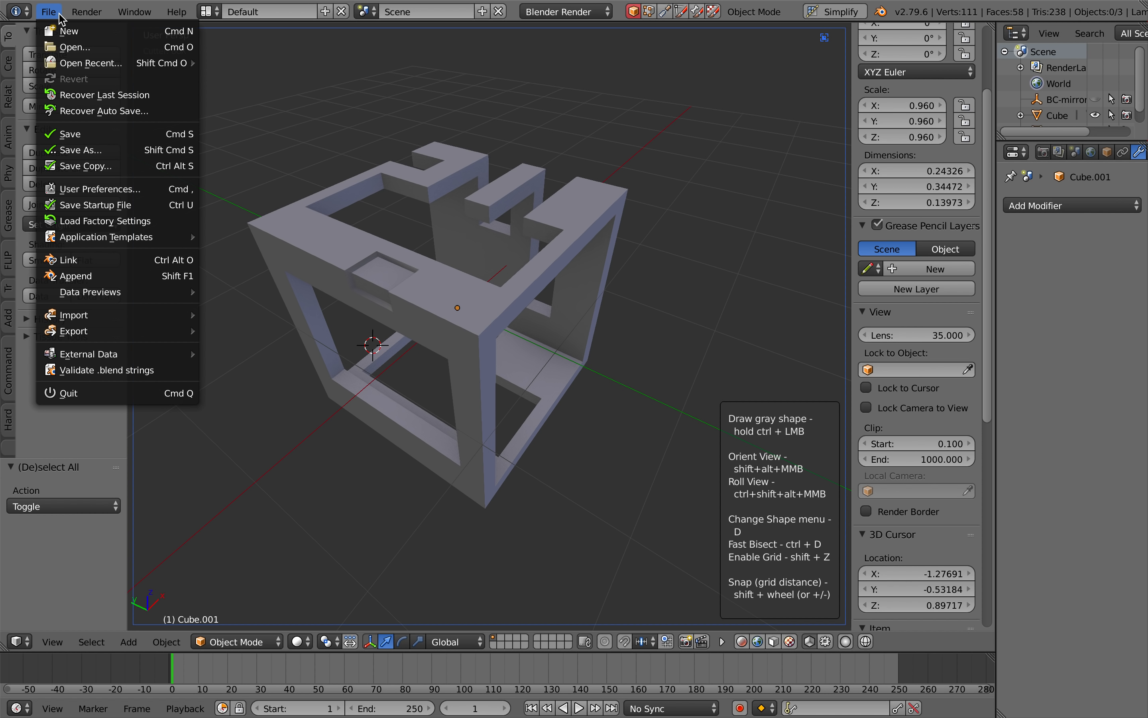
left_click(93, 393)
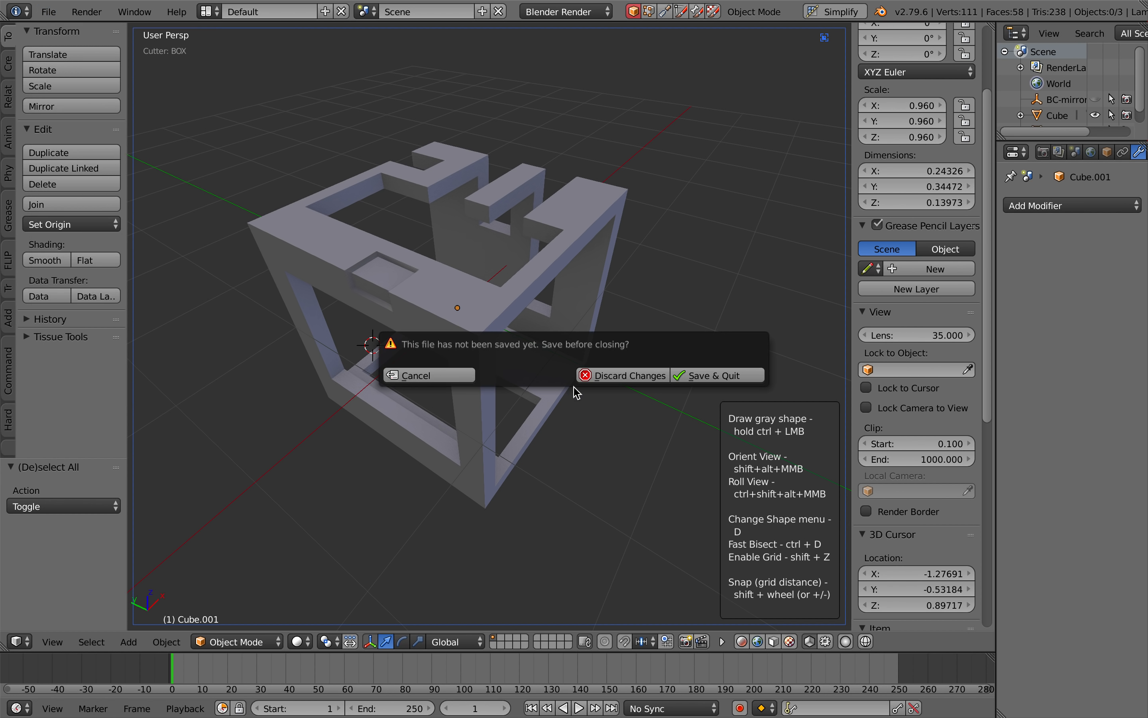
left_click(582, 376)
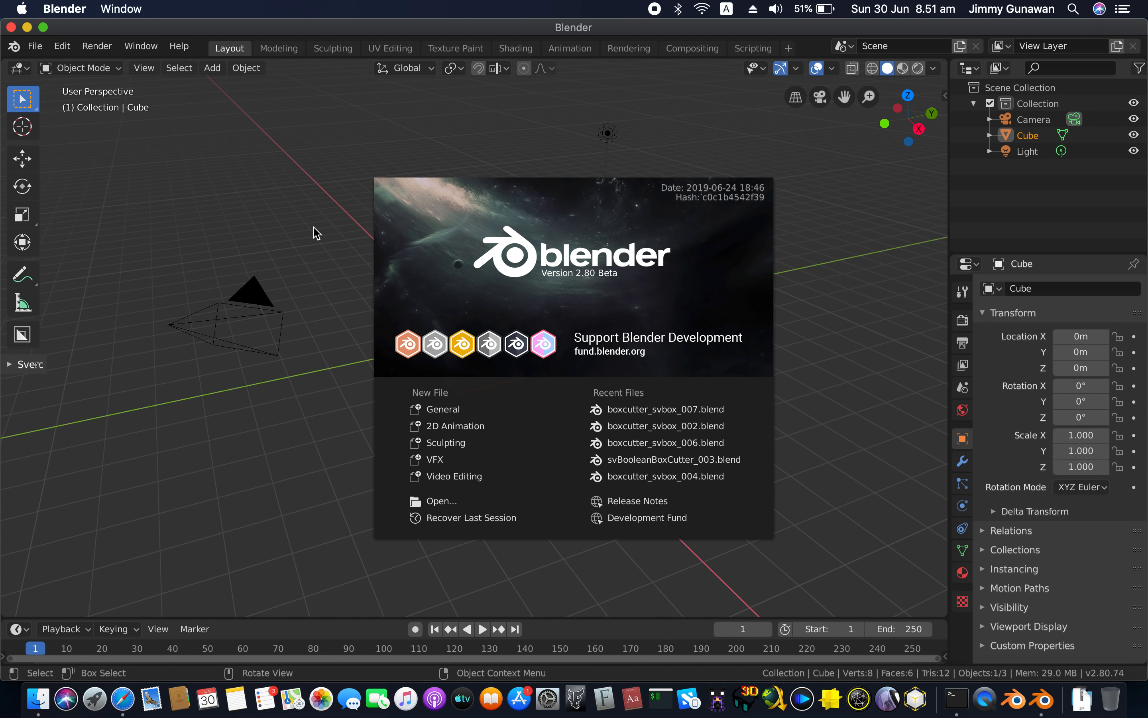
Switch to Blender 2.80, dismiss the splash screen and make the window full screen
left_click(315, 232)
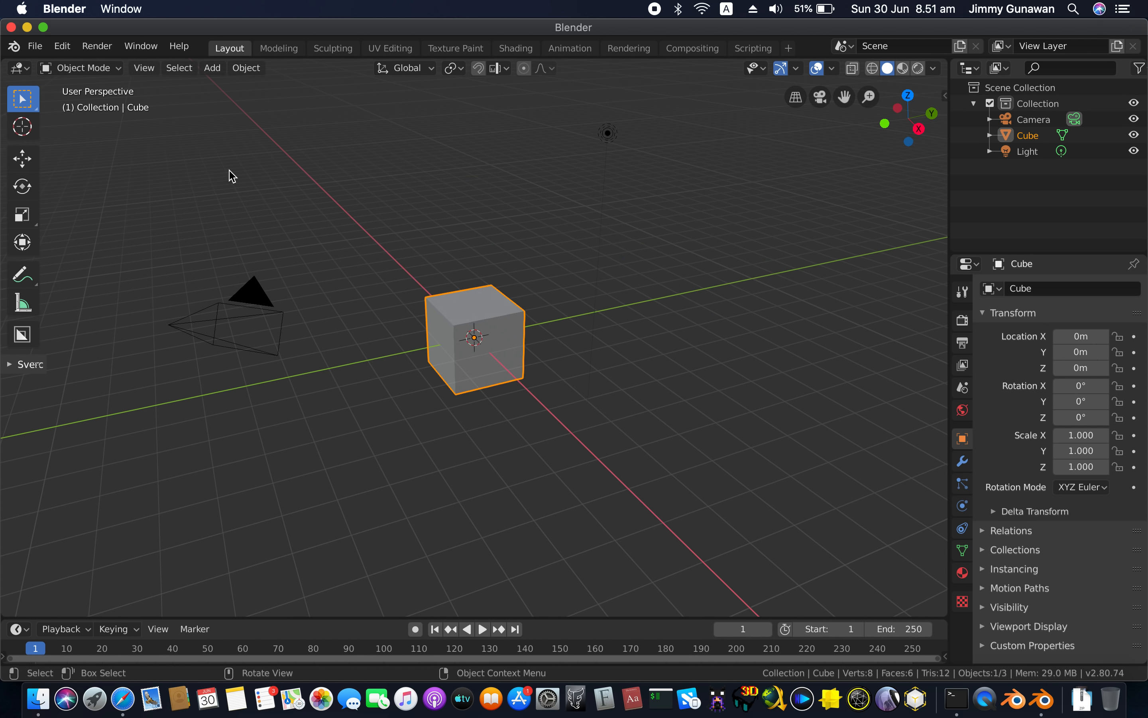
left_click(43, 28)
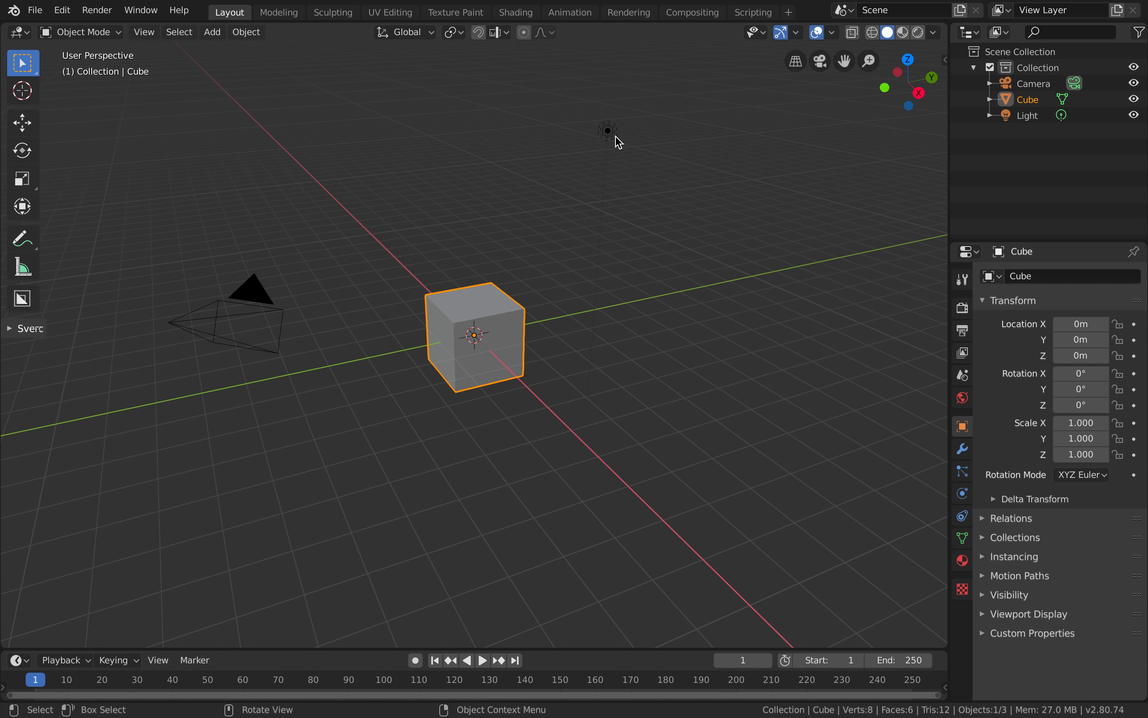
Delete the default cube, camera and light from the new scene
key("a")
key("x")
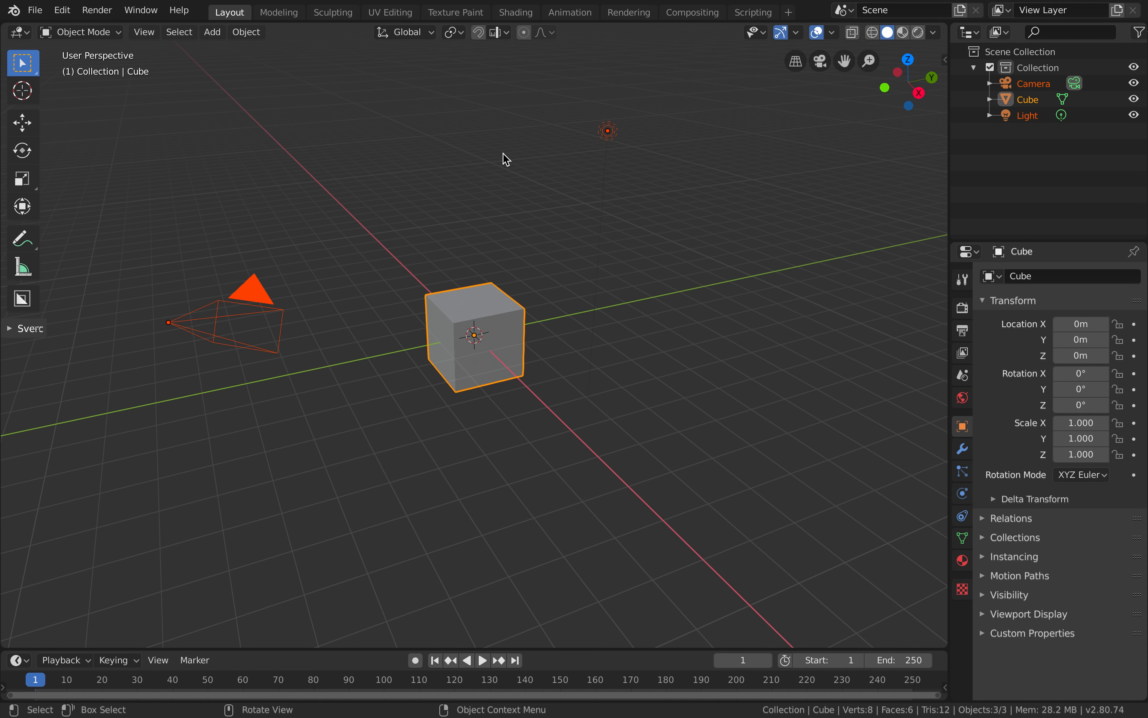
key("Delete")
Add a mesh cube at the origin and scale it up uniformly to 3.044
key("shift+a")
mouse_move(451, 231)
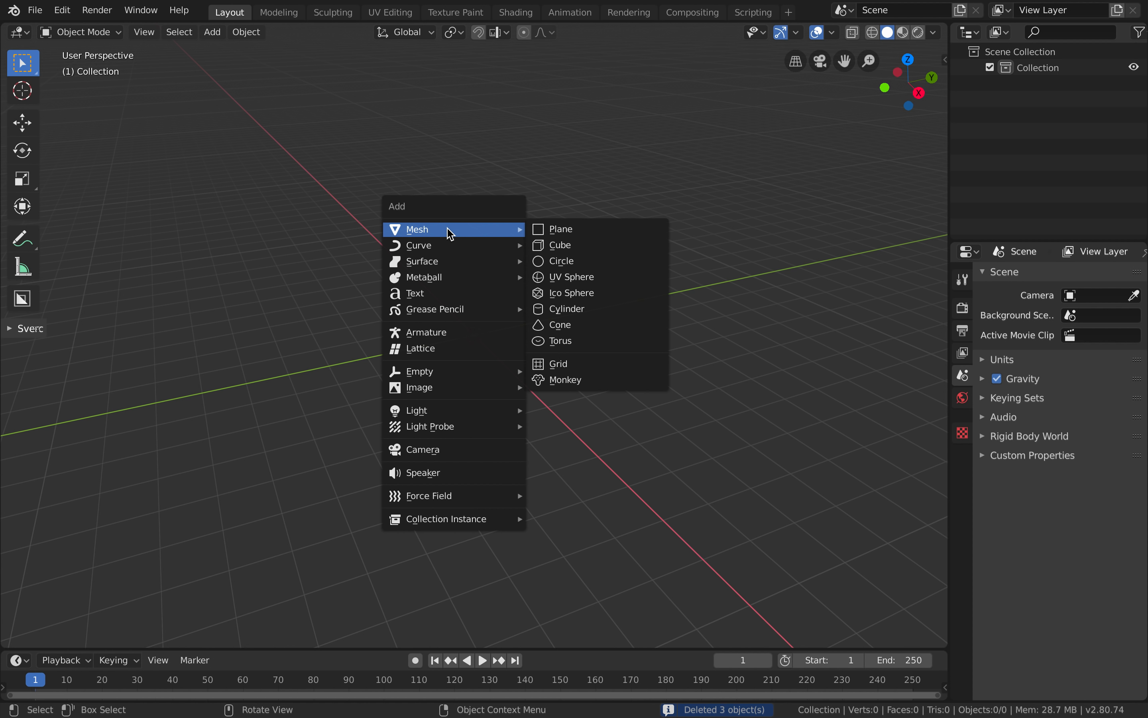
left_click(586, 246)
key("s")
left_click(779, 293)
key("s")
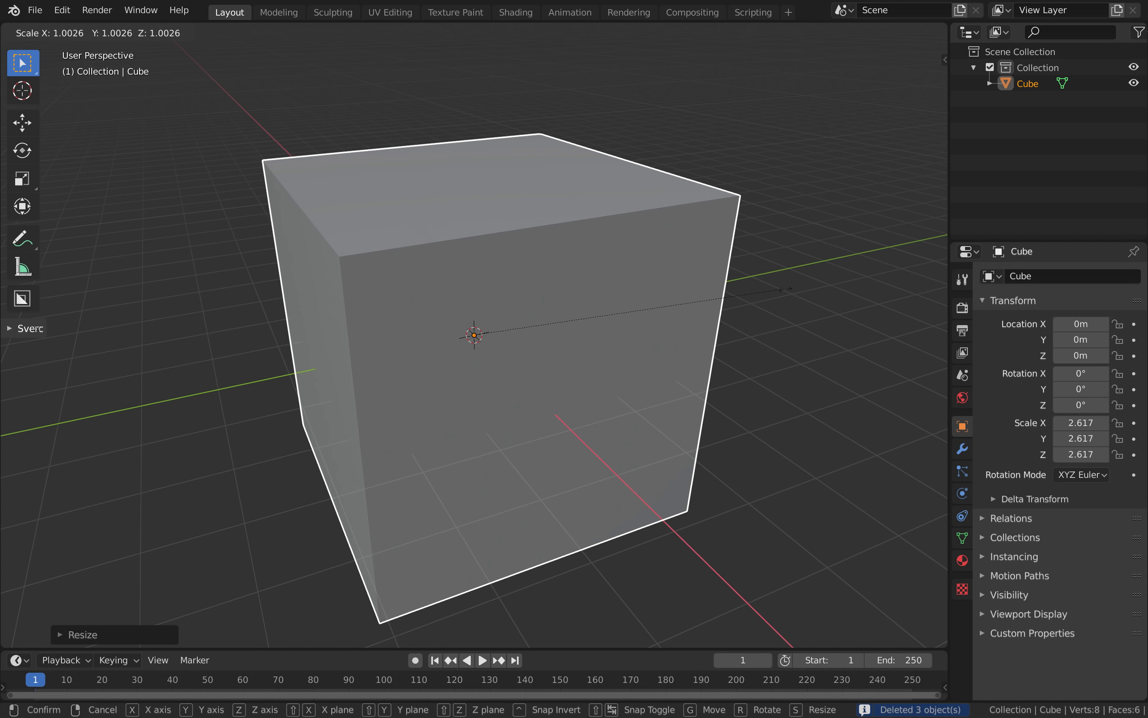
left_click(832, 291)
scroll(831, 292, "down", 3)
middle_click_drag(831, 292, 698, 296)
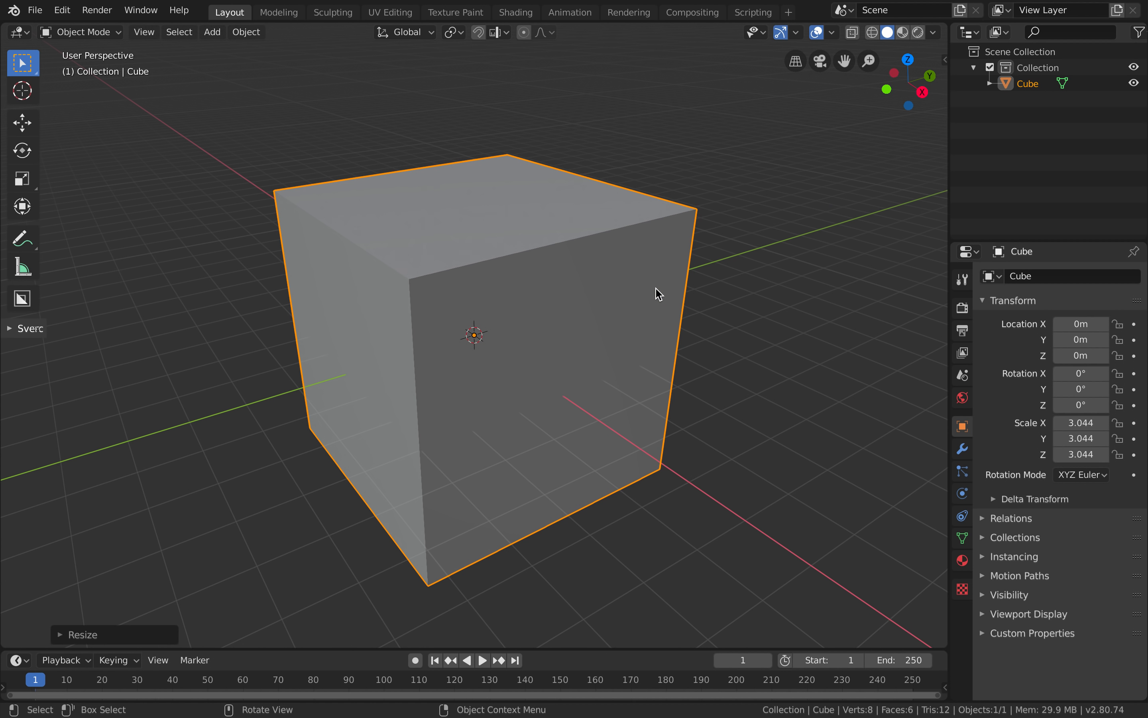
key("Tab")
key("Tab")
middle_click_drag(656, 288, 654, 290)
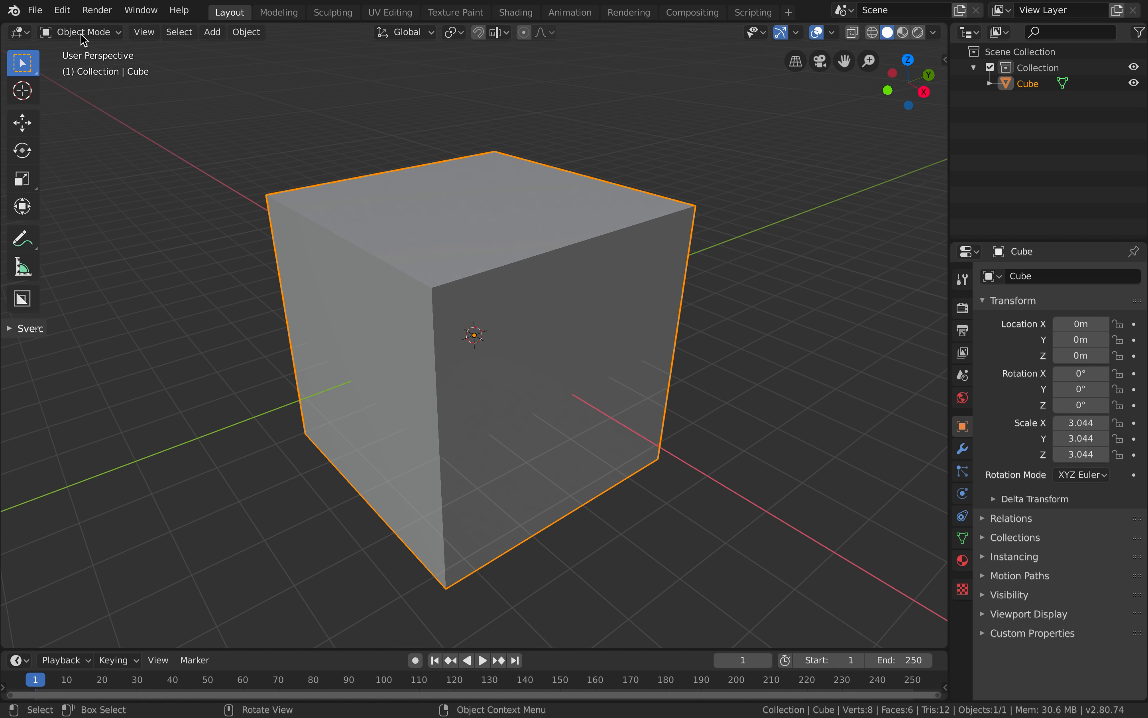
Search the add-on preferences for "boxcu", expand BoxCutter to check its activation shortcut, and close the preferences
left_click(64, 10)
left_click(114, 222)
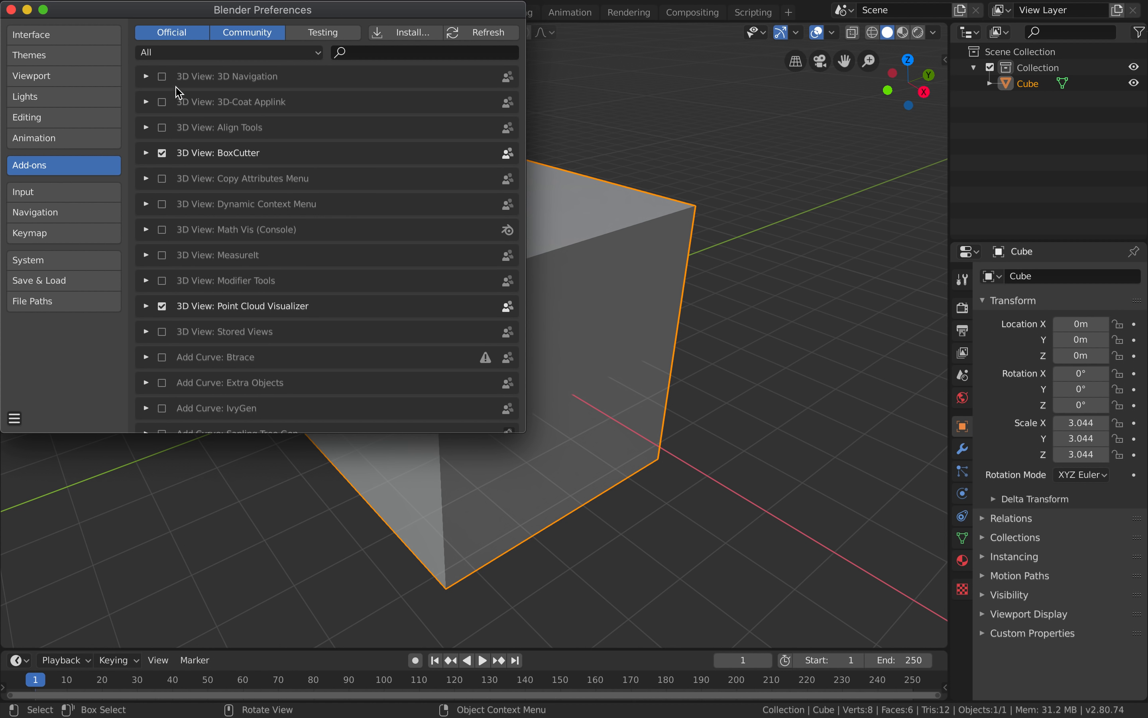
left_click(359, 53)
type("boxcu")
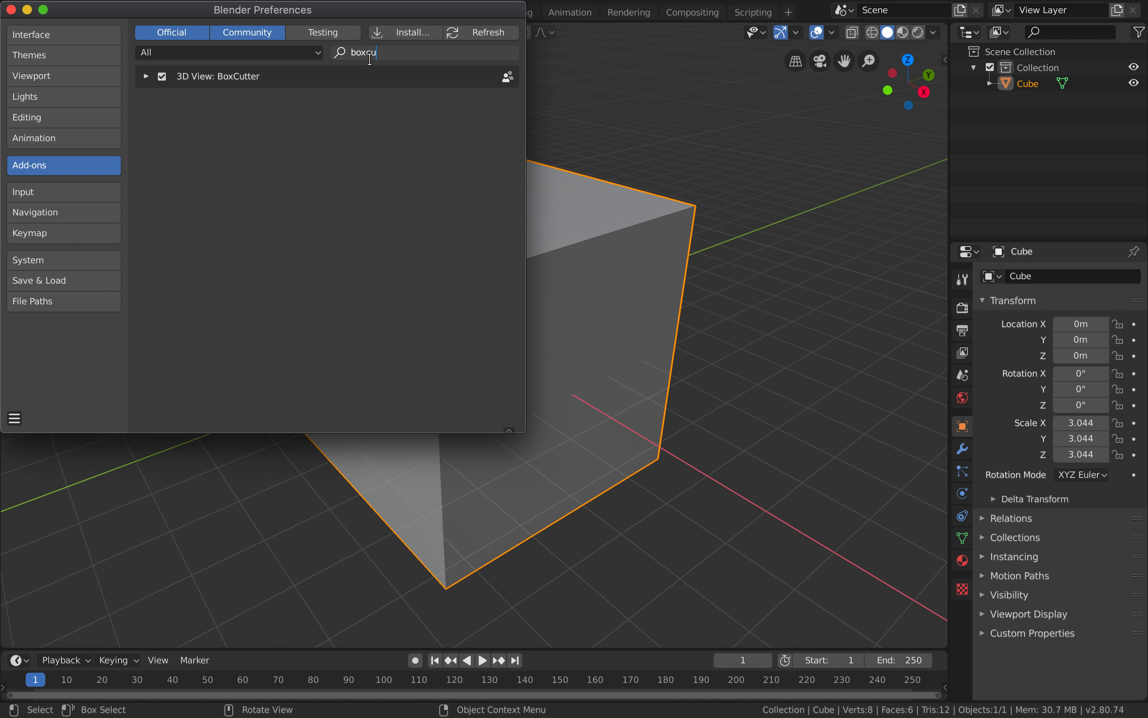
left_click(147, 77)
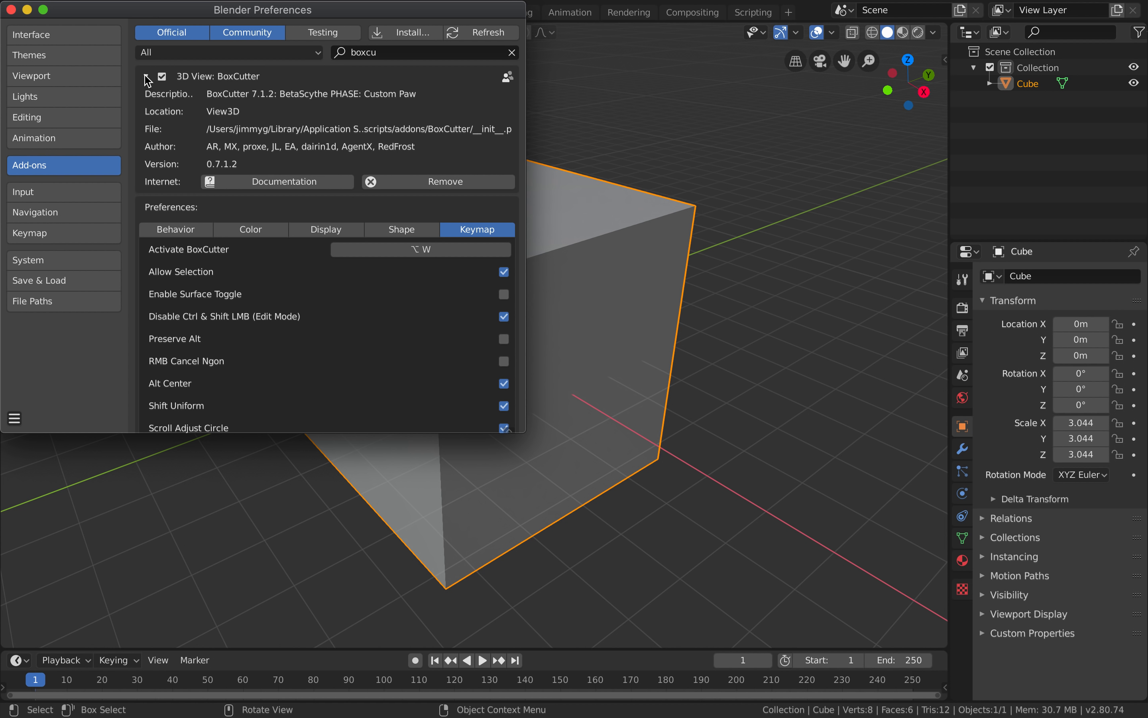
left_click(10, 9)
Activate the BoxCutter tool on the scaled cube
scroll(508, 190, "right", 3)
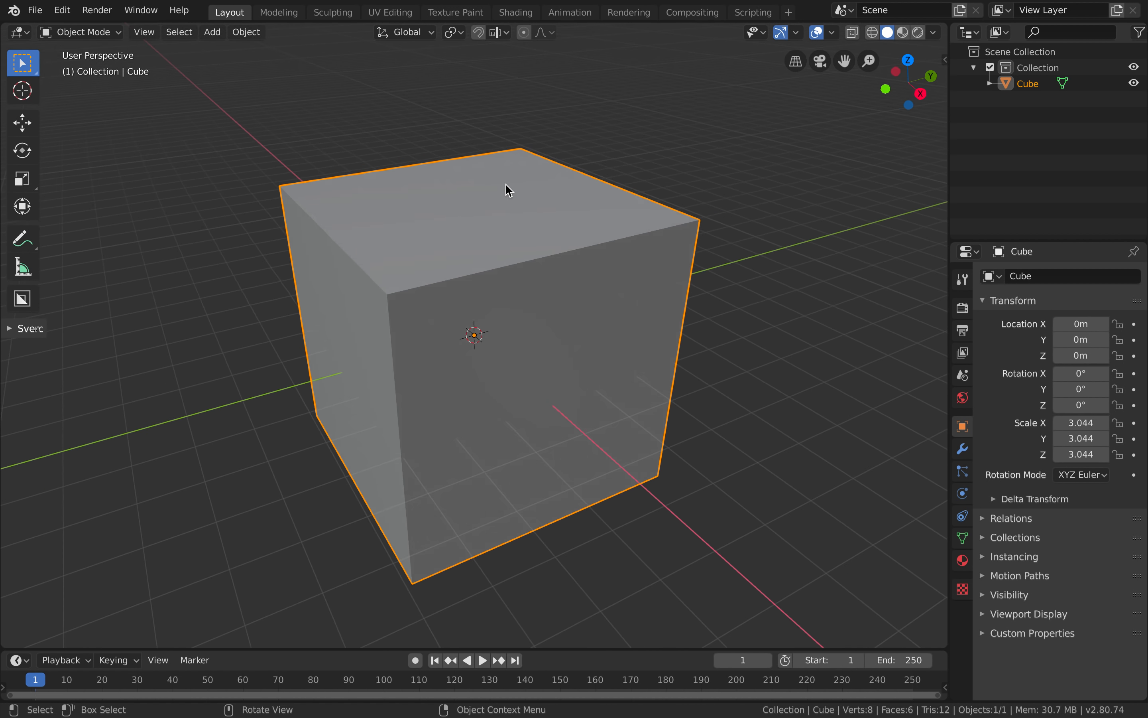
scroll(512, 190, "right", 4)
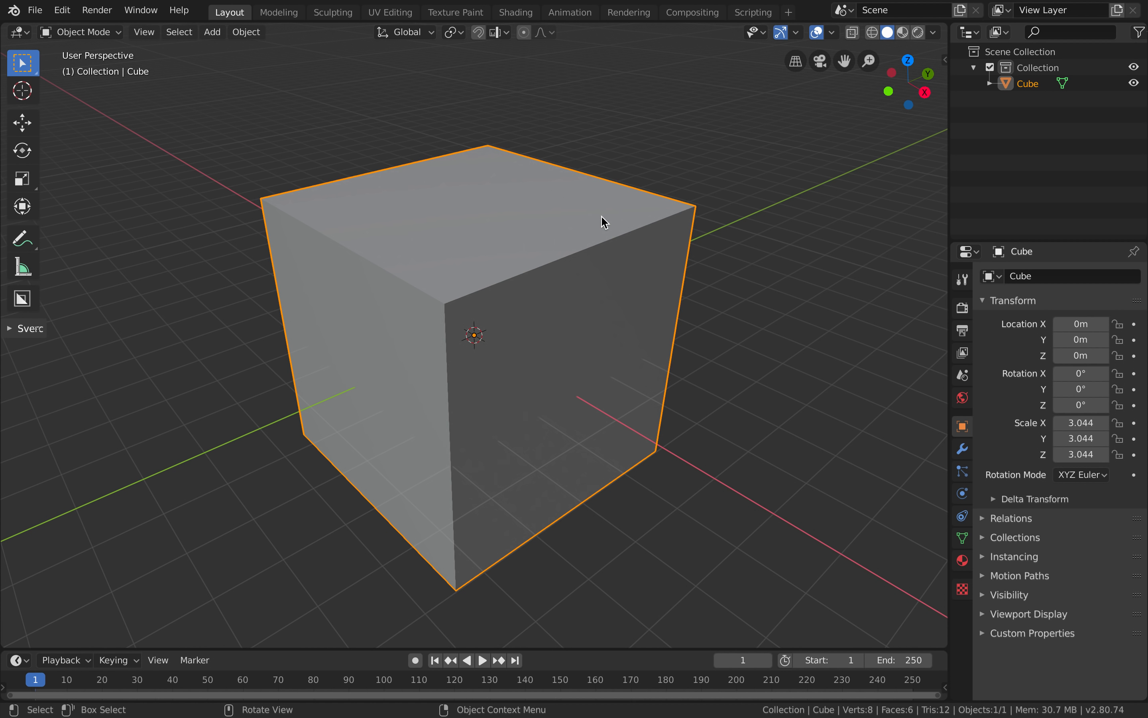
key("alt+w")
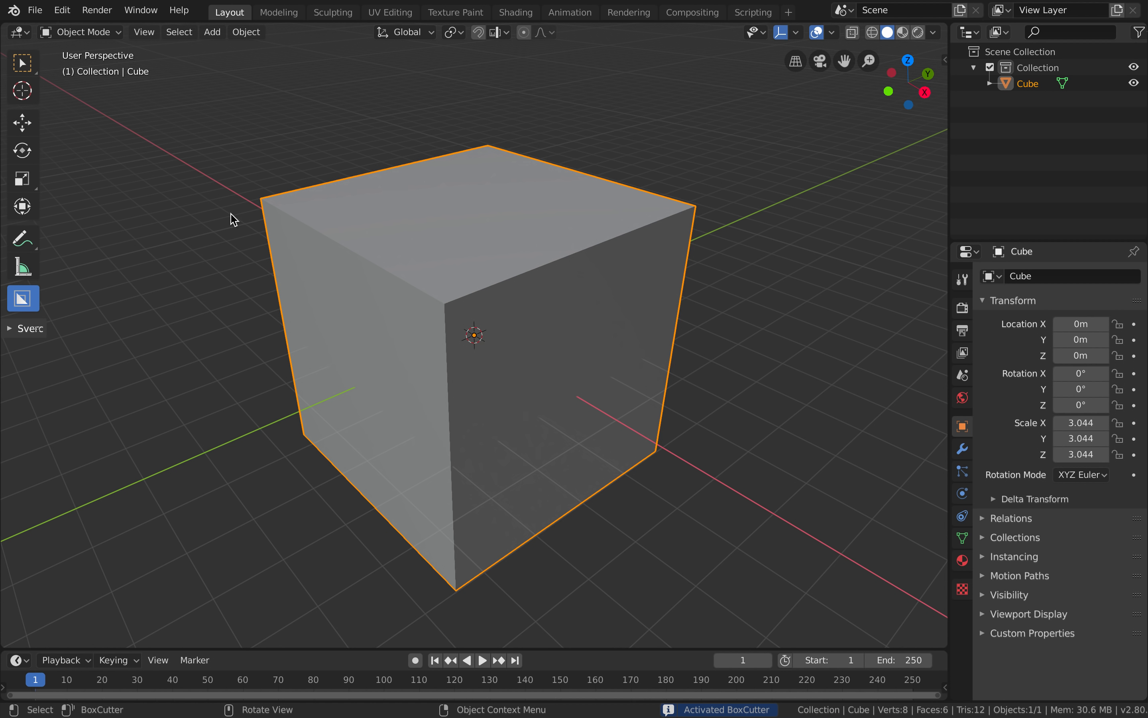
middle_click_drag(604, 339, 604, 339)
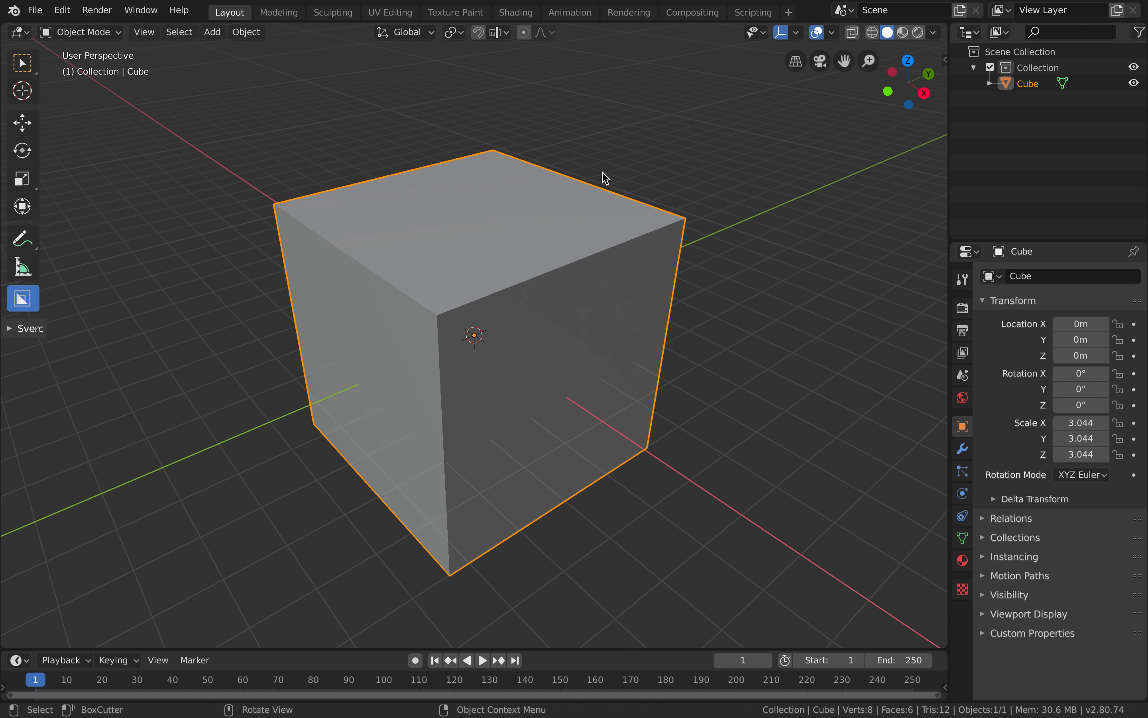
Examine BoxCutter's pie menu, including its cutting modes, shape choices, display settings and Non-Destructive behavior option, then close it
key("d")
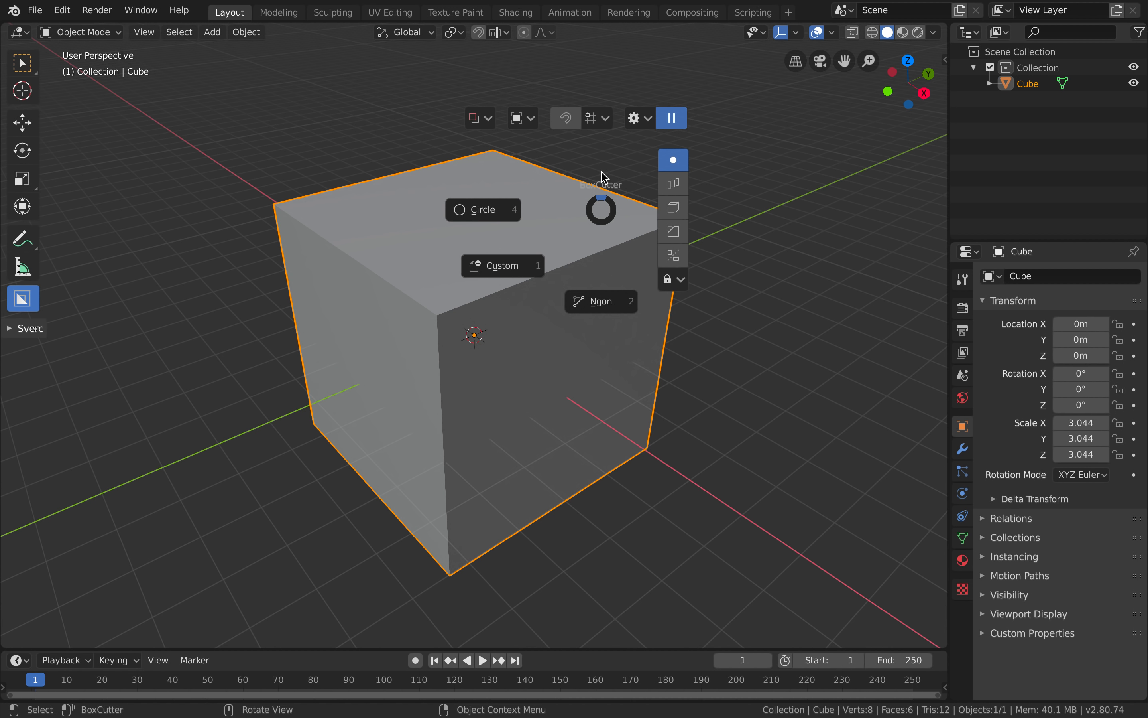
left_click(488, 118)
left_click(522, 118)
left_click(647, 118)
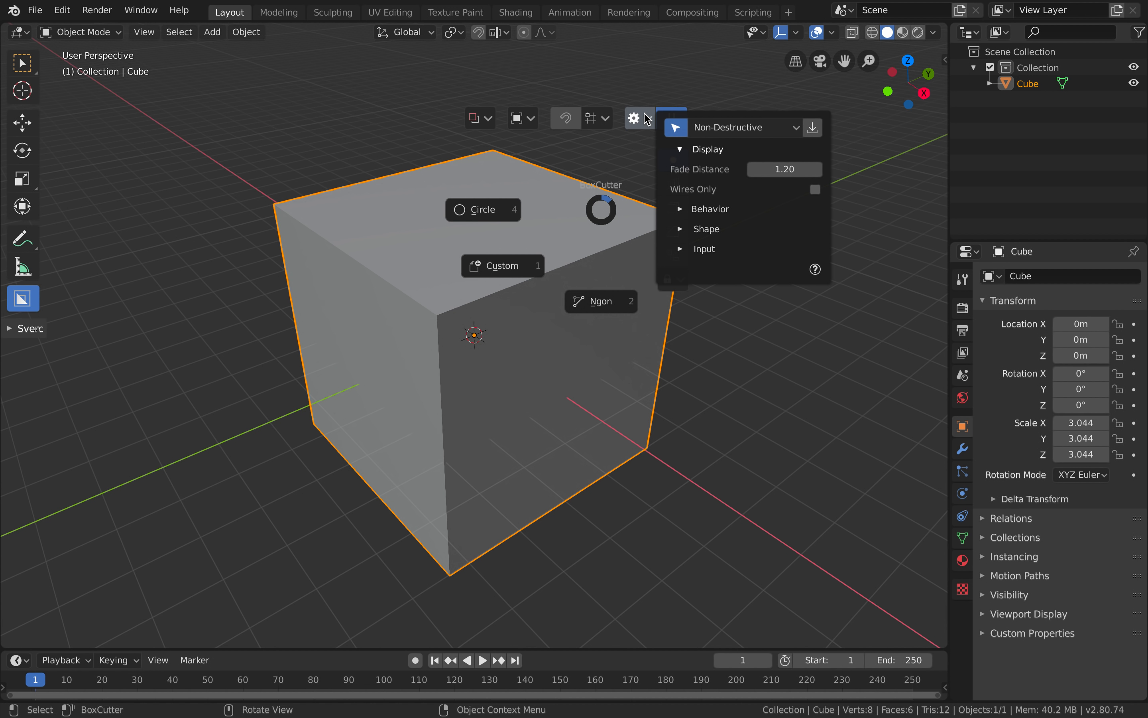
left_click(726, 128)
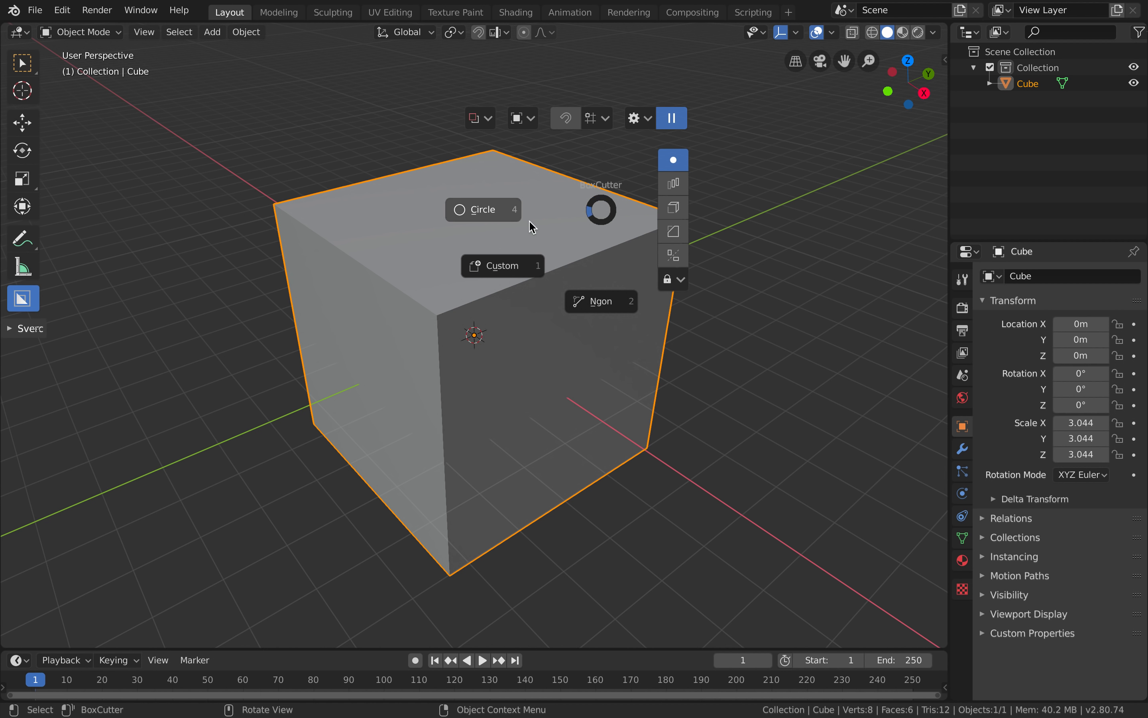
left_click(605, 211)
middle_click_drag(555, 281, 491, 257)
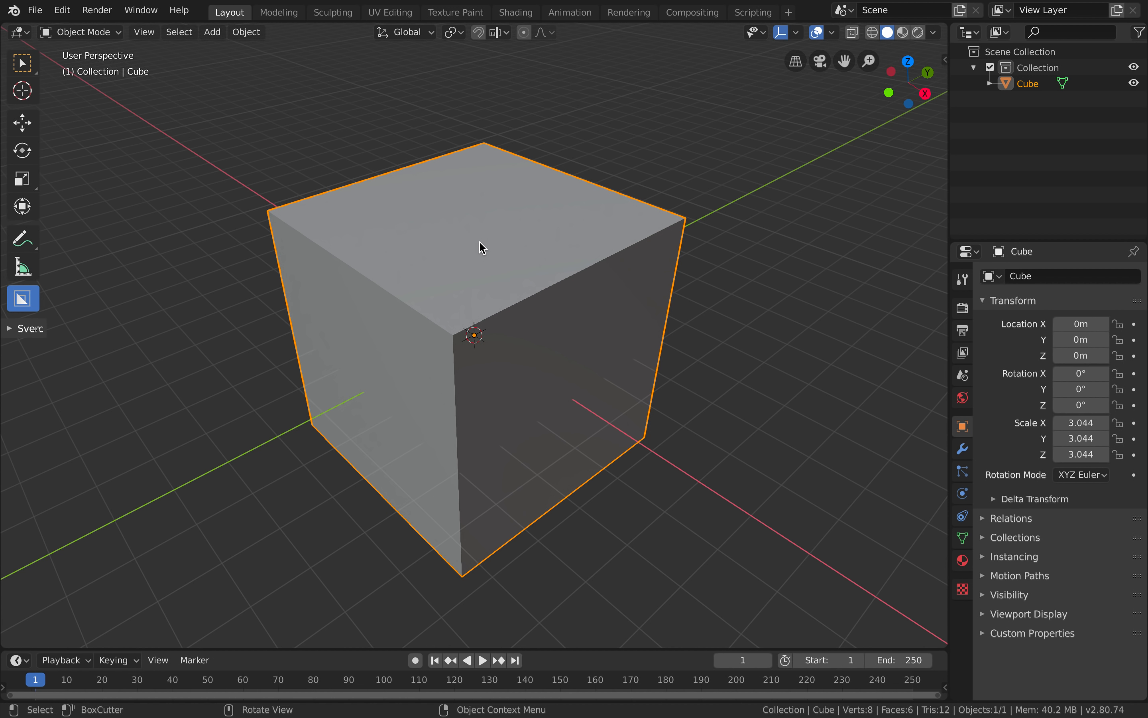
Box-cut two rectangular notches into the cube's top face, both running out over its +X edge
mouse_move(447, 231)
left_mouse_down()
mouse_move(531, 233)
mouse_move(614, 272)
mouse_move(651, 266)
left_mouse_up()
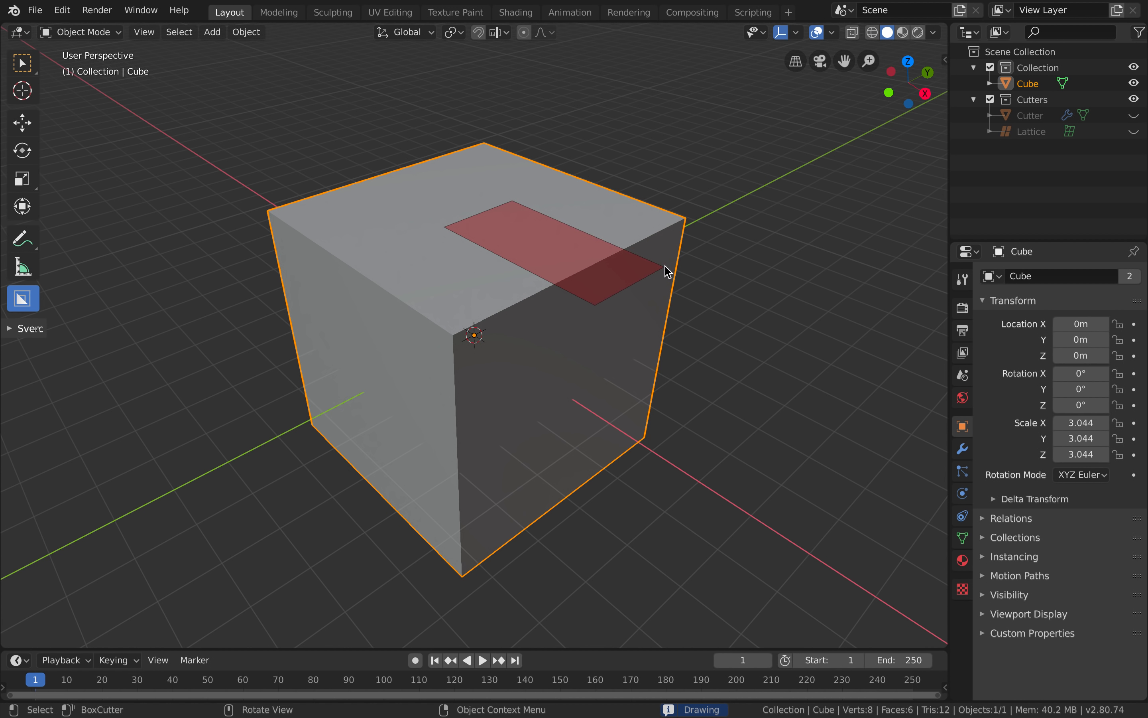
mouse_move(664, 266)
left_mouse_down()
mouse_move(637, 270)
mouse_move(646, 267)
left_mouse_up()
left_click(645, 304)
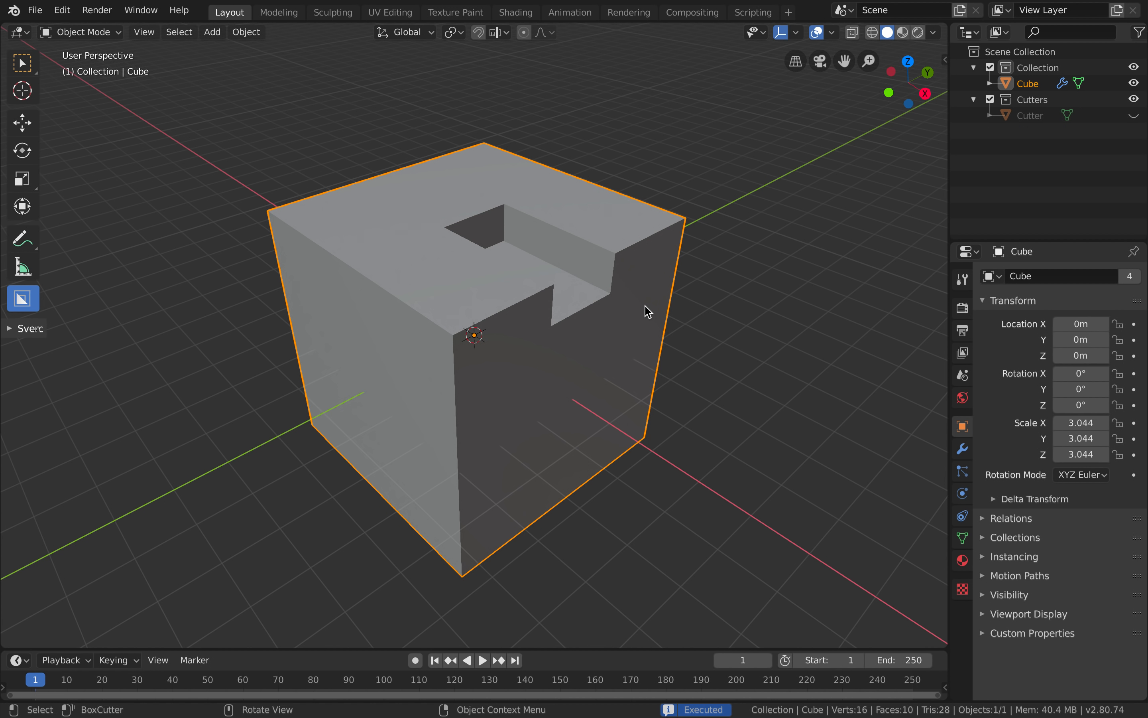
left_click_drag(412, 267, 536, 319)
left_click(541, 391)
Cut a notch over the top's +Y edge and a full-height rectangular slot through its -X edge
middle_click_drag(617, 364, 618, 364)
left_click_drag(560, 269, 648, 326)
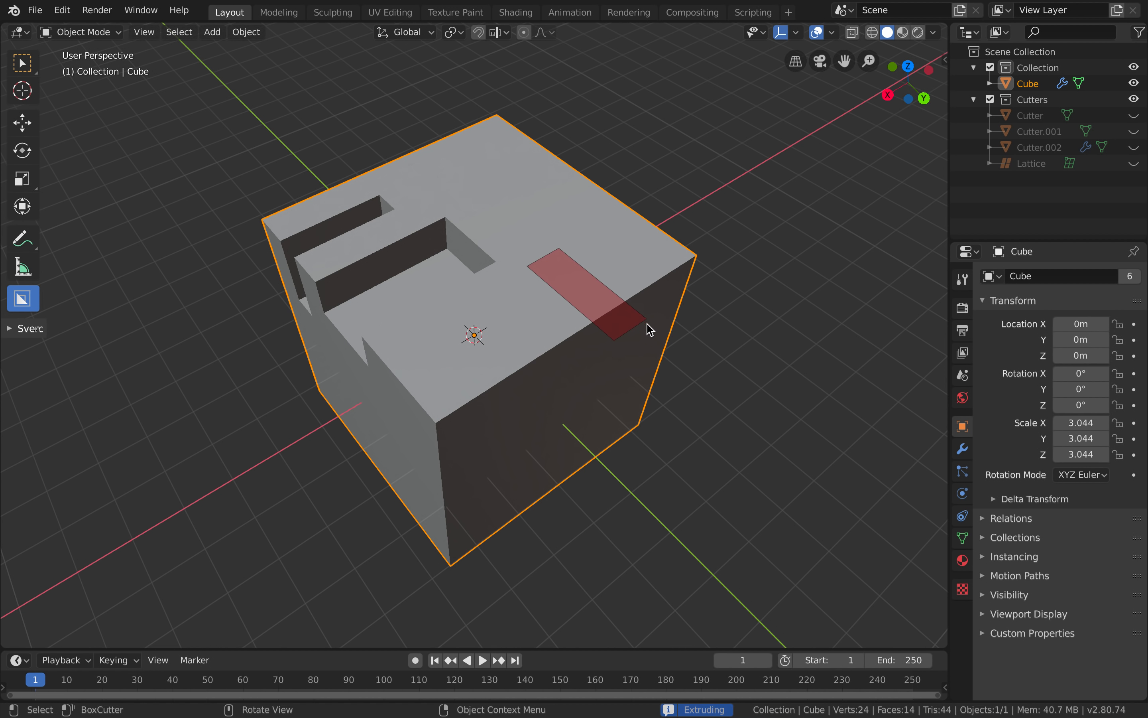
left_click(643, 403)
middle_click_drag(598, 356, 548, 288)
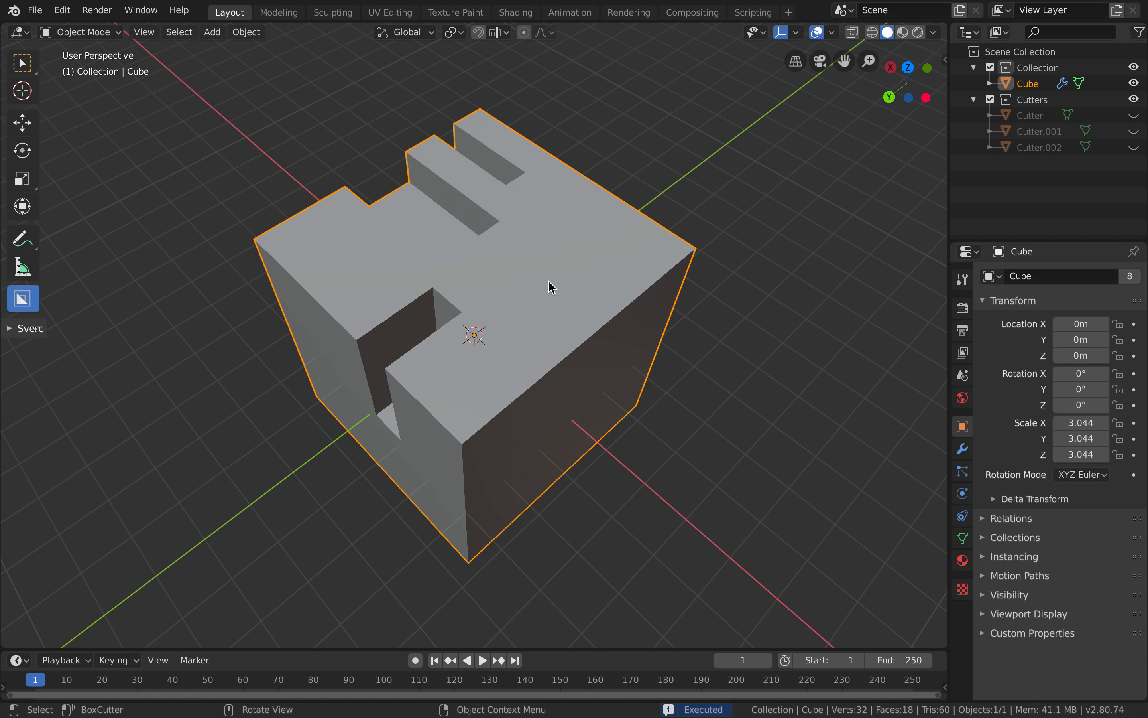
mouse_move(497, 283)
left_mouse_down()
mouse_move(626, 322)
mouse_move(656, 346)
mouse_move(674, 335)
left_mouse_up()
left_click(676, 492)
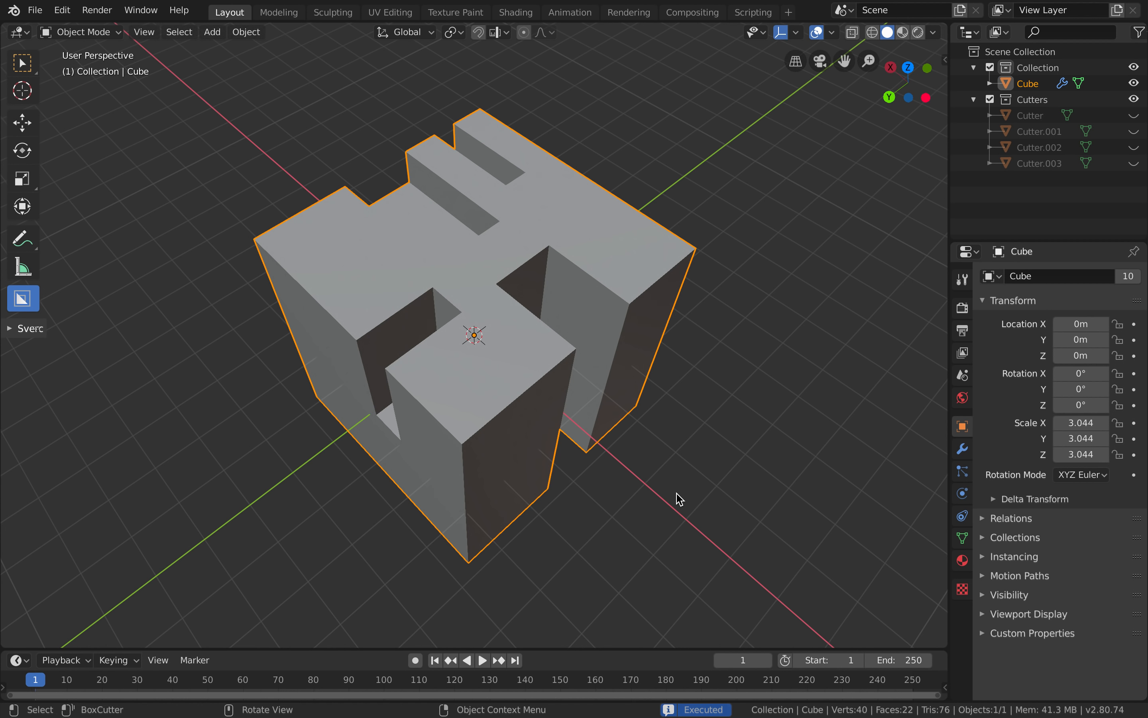
Stretch the cube along the X axis to a scale of 5.532
scroll(677, 492, "right", 10)
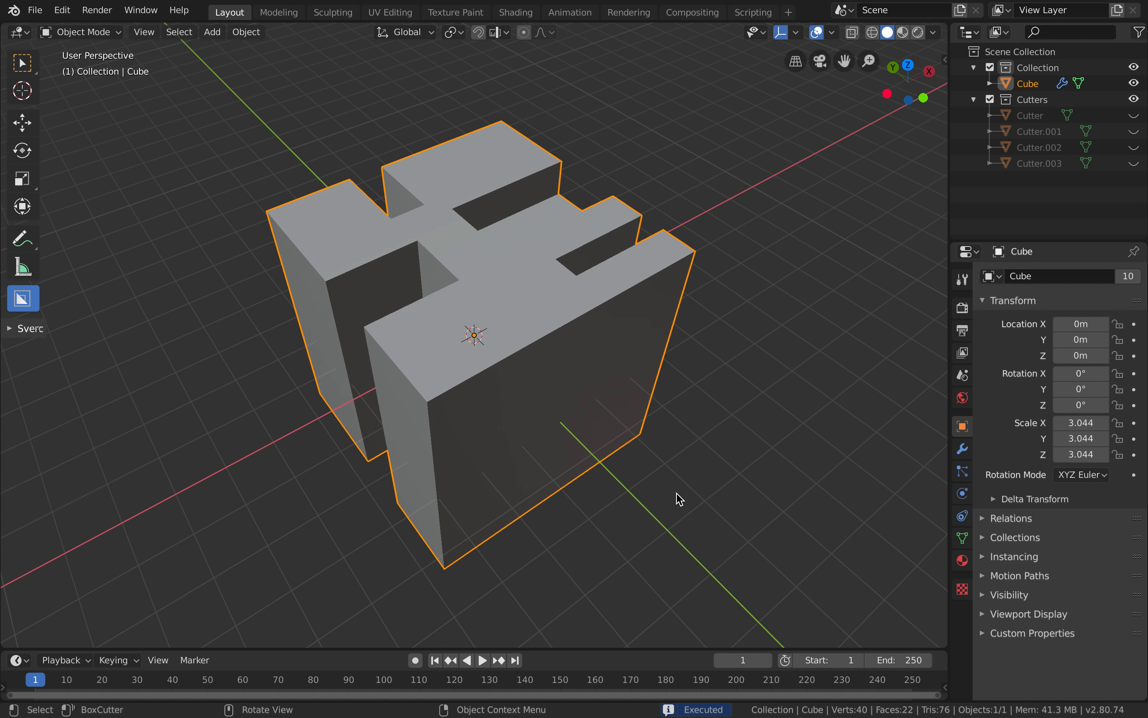
scroll(540, 403, "left", 10)
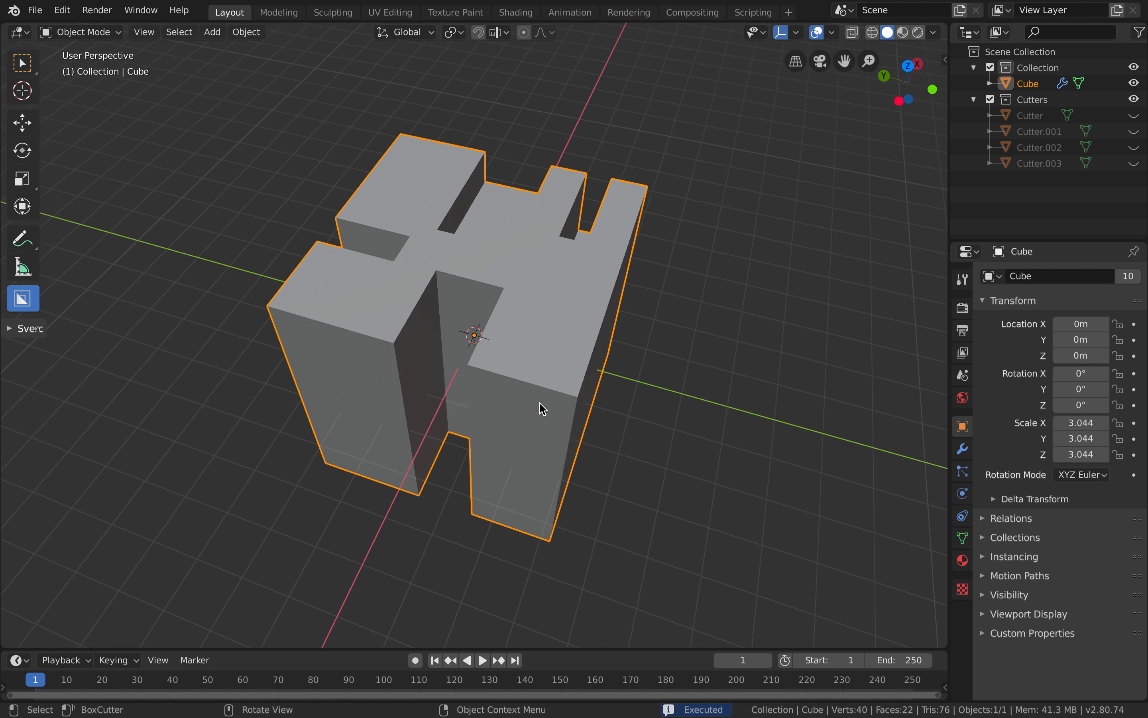
scroll(540, 403, "right", 4)
scroll(540, 403, "down", 1)
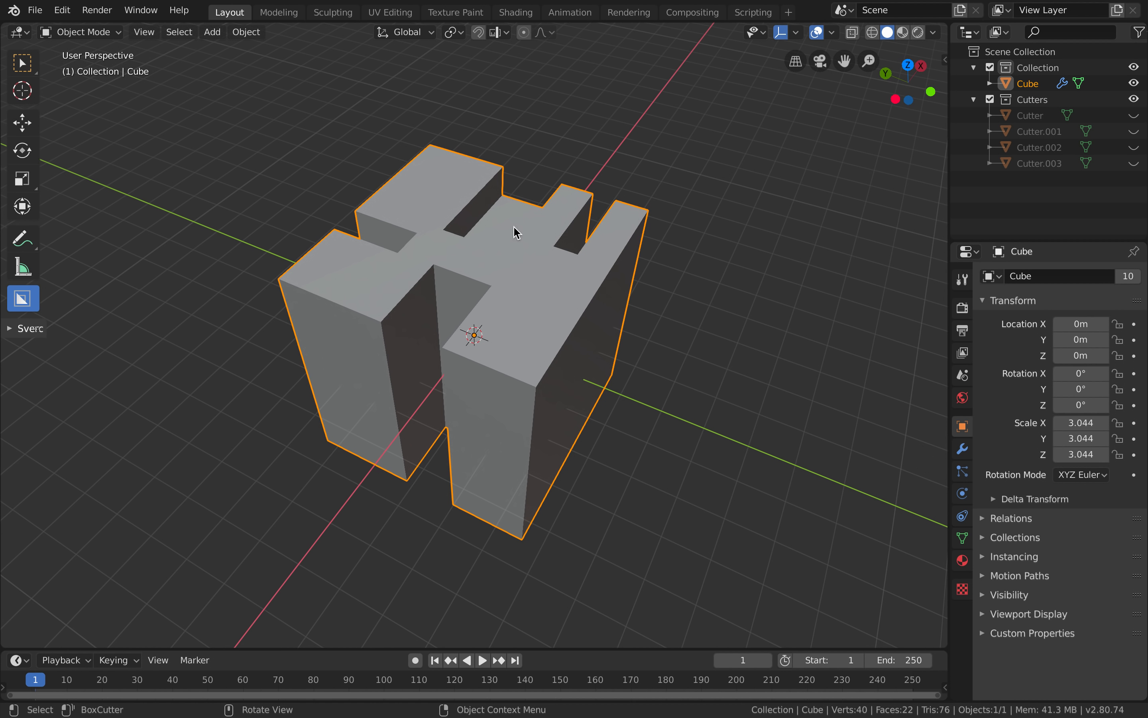
scroll(467, 287, "left", 4)
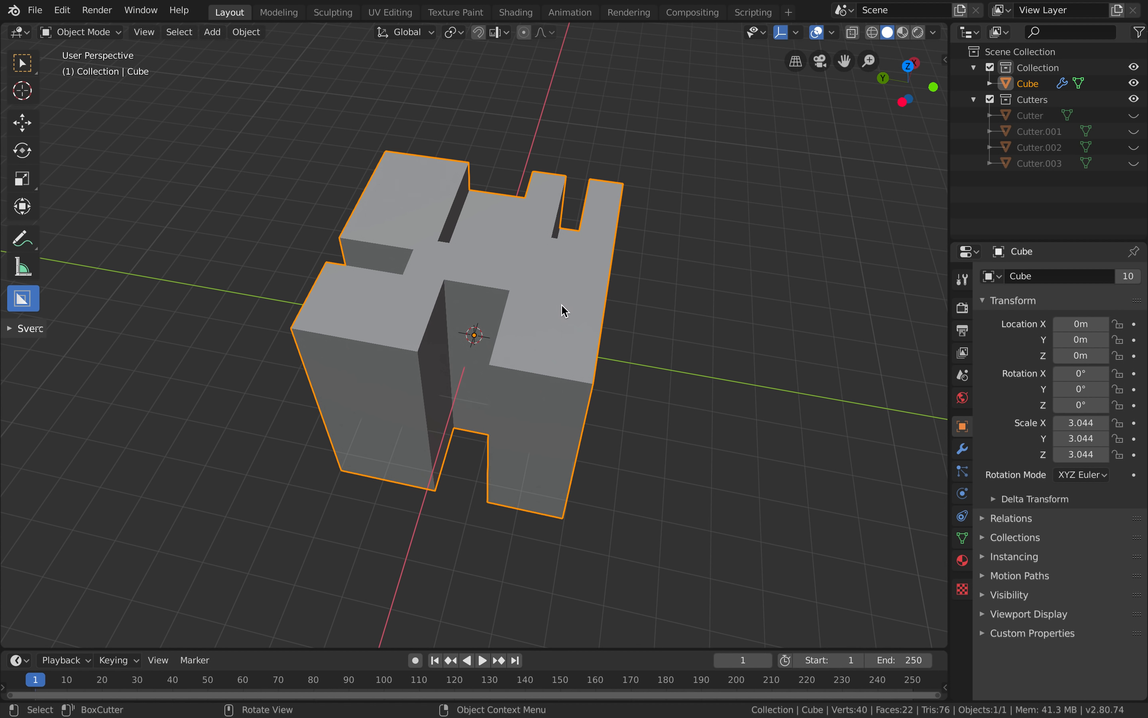
key("s")
key("x")
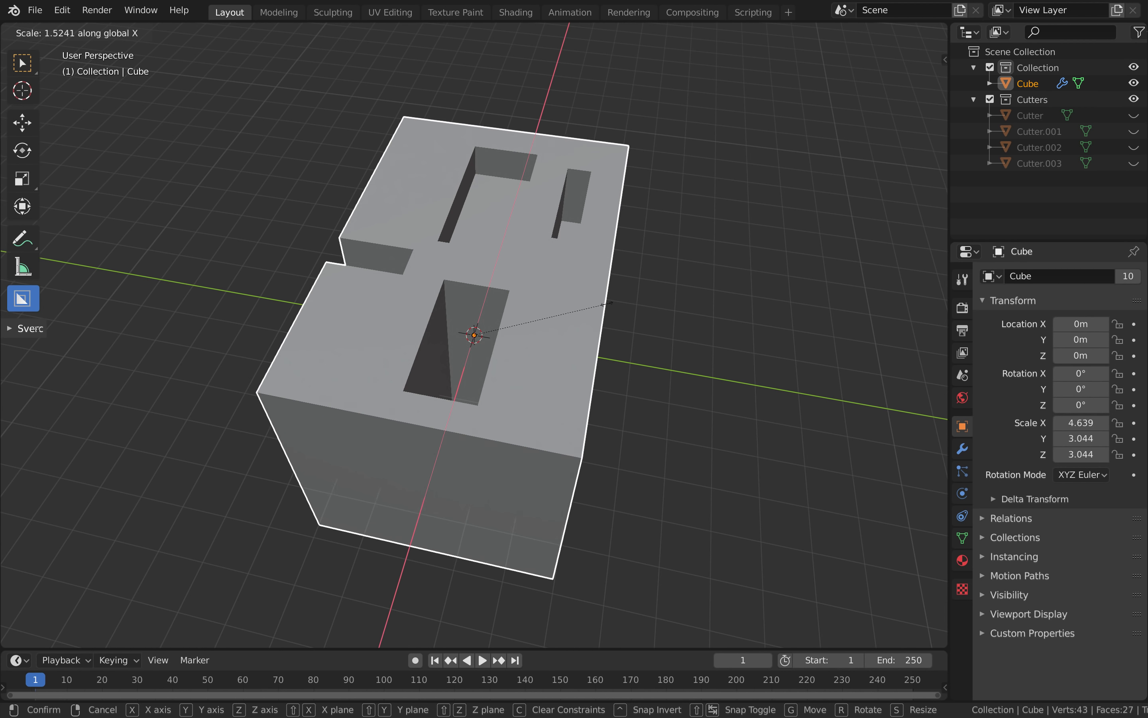
left_click(639, 307)
Shrink the stretched cube along the X axis to a scale of 3.409
scroll(638, 307, "left", 5)
key("s")
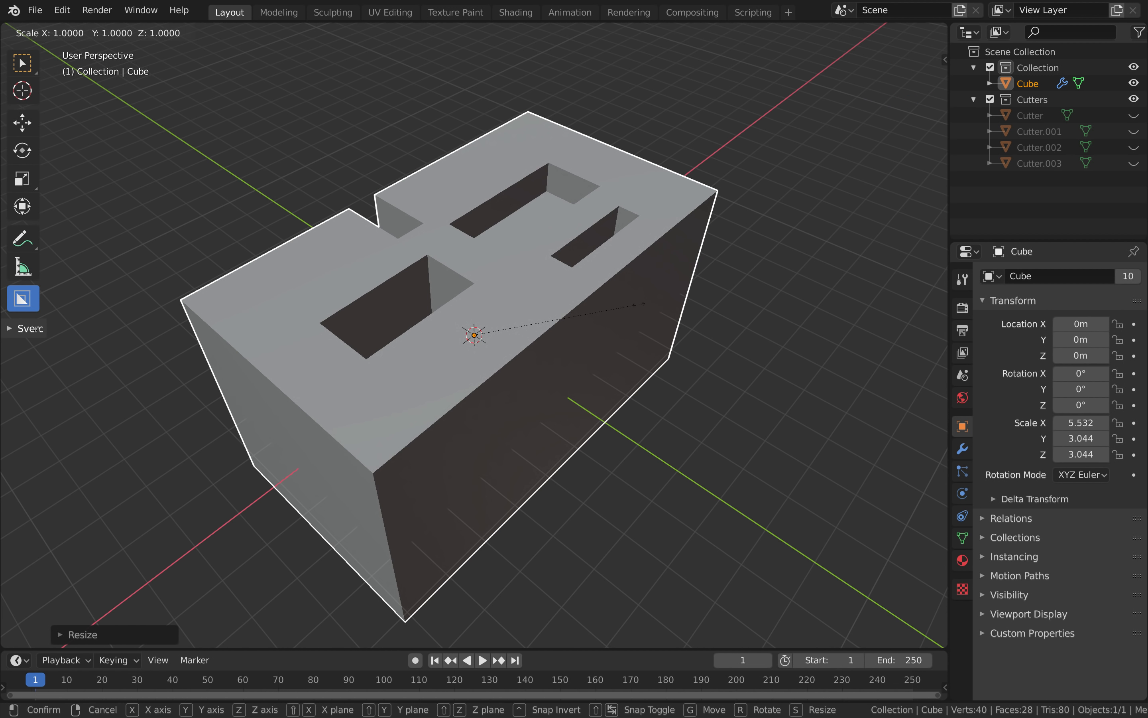
key("x")
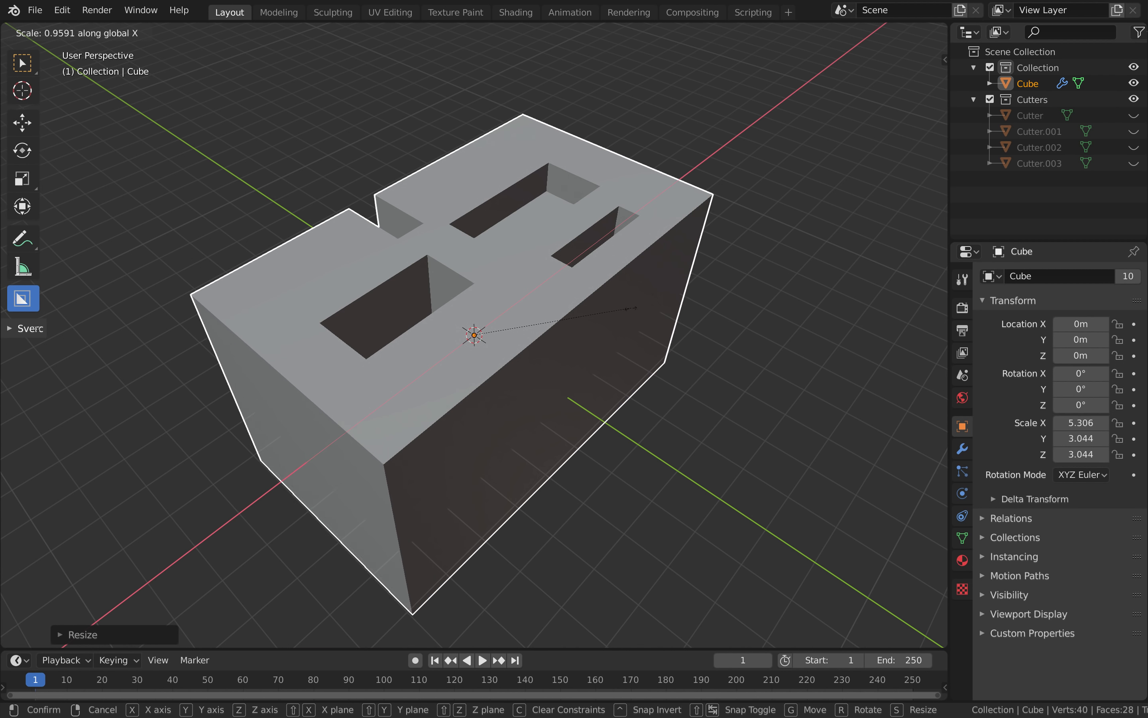
left_click(576, 335)
scroll(576, 336, "left", 5)
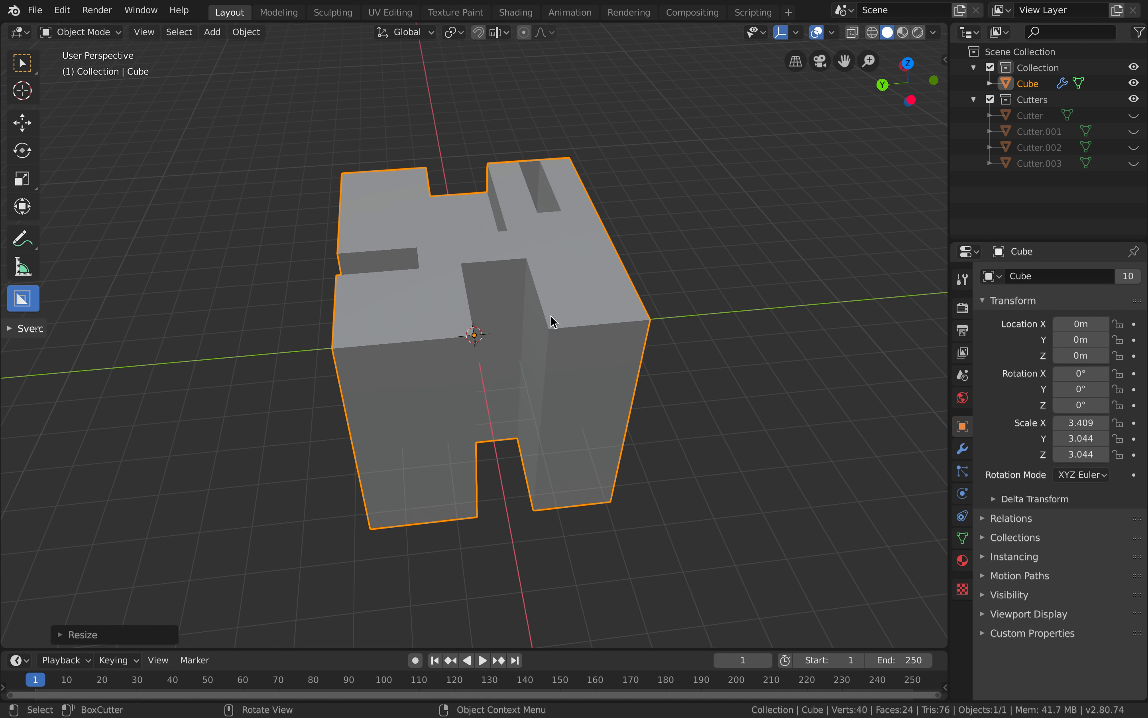
Examine the operation and cutter object of the cube's first two Boolean modifiers, then collapse them
left_click(963, 449)
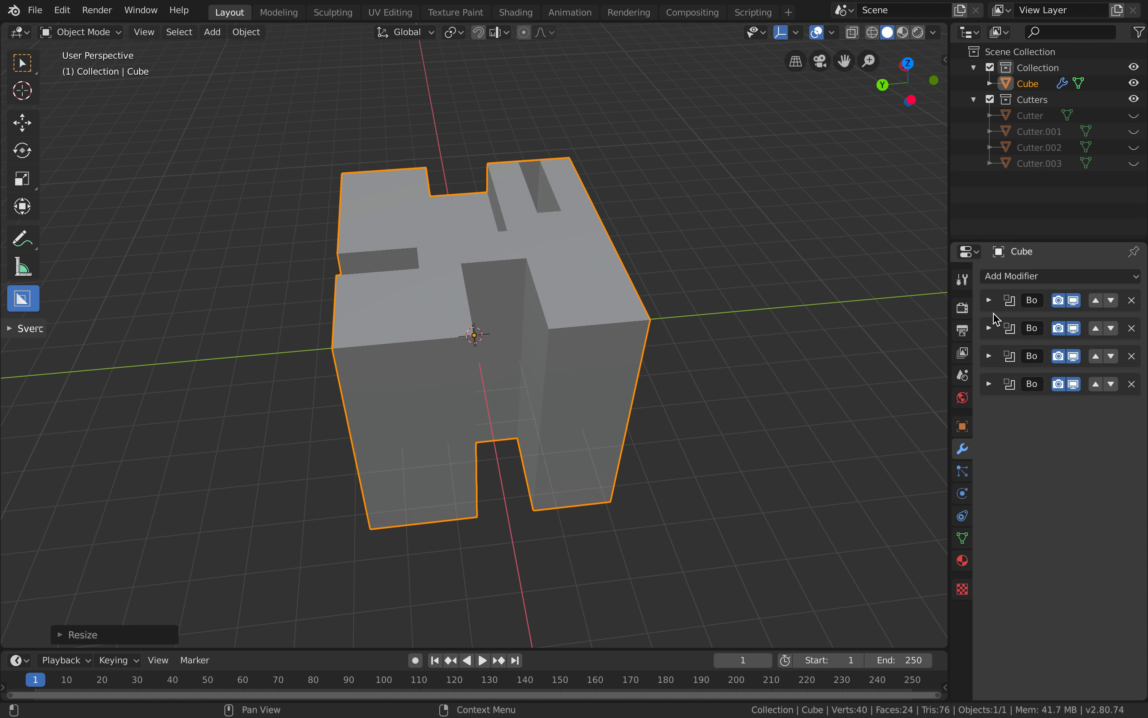
left_click(990, 300)
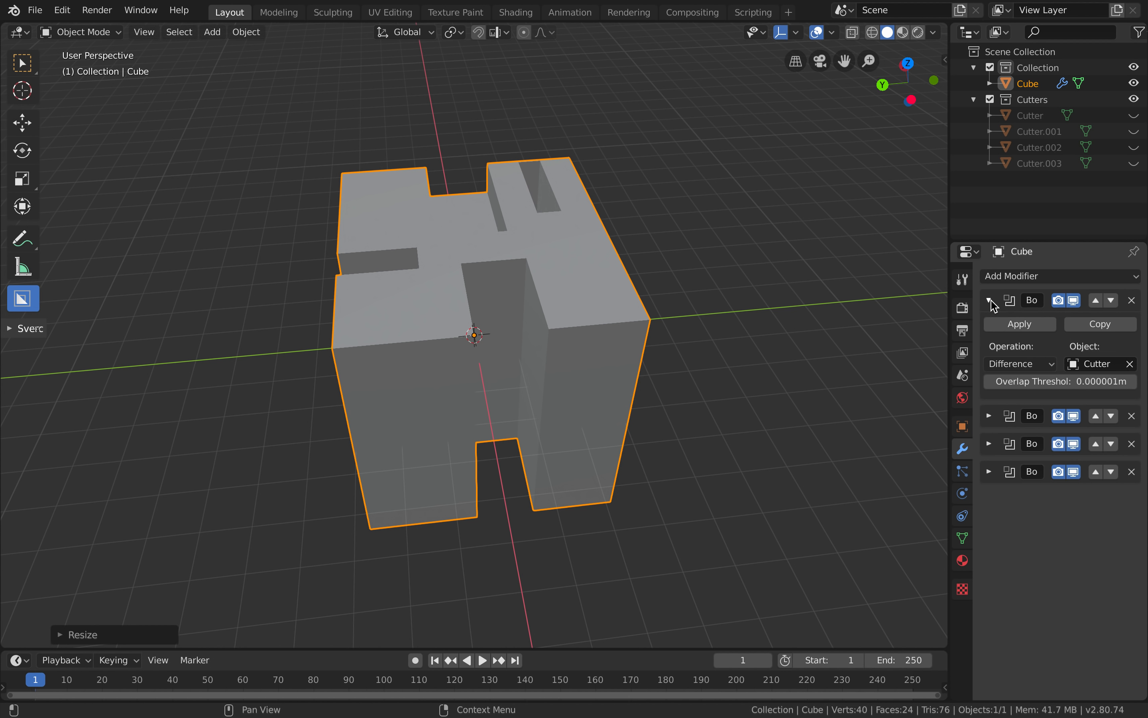
left_click(990, 416)
left_click(990, 301)
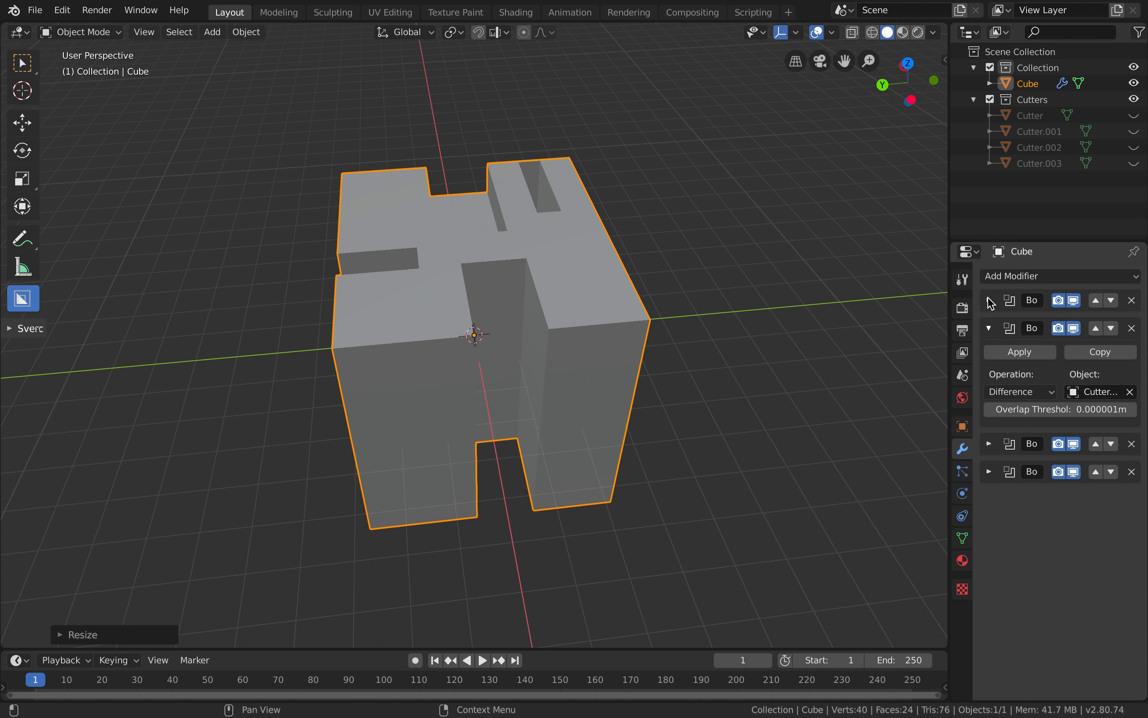
left_click(990, 328)
Scale the cube down slightly further along the X axis
middle_click_drag(704, 322, 592, 323)
key("s")
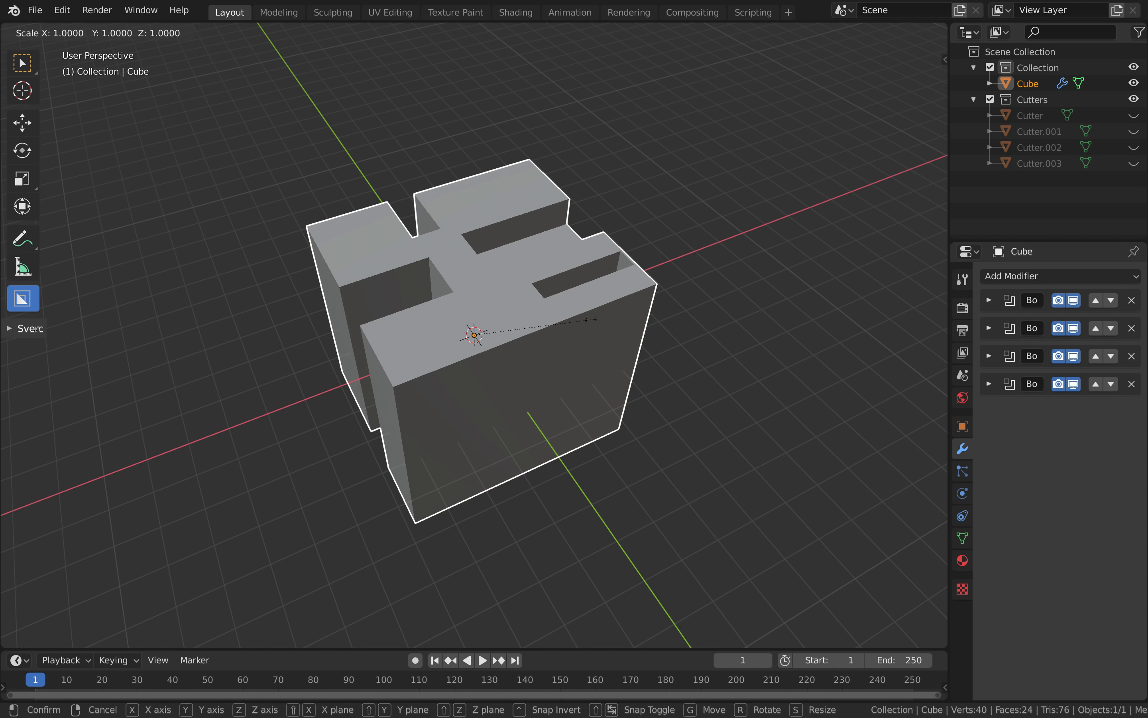
key("x")
left_click(584, 331)
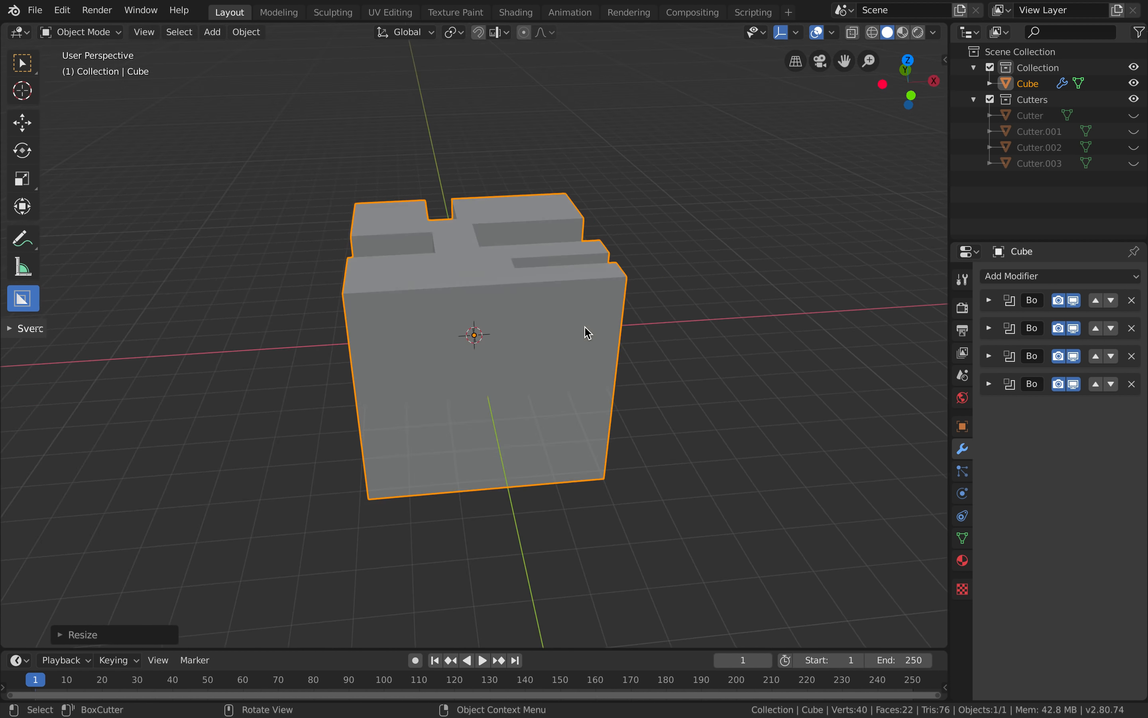
Review the cuts on the resized cube and the settings of its first Boolean modifier again
middle_click_drag(584, 331, 587, 328)
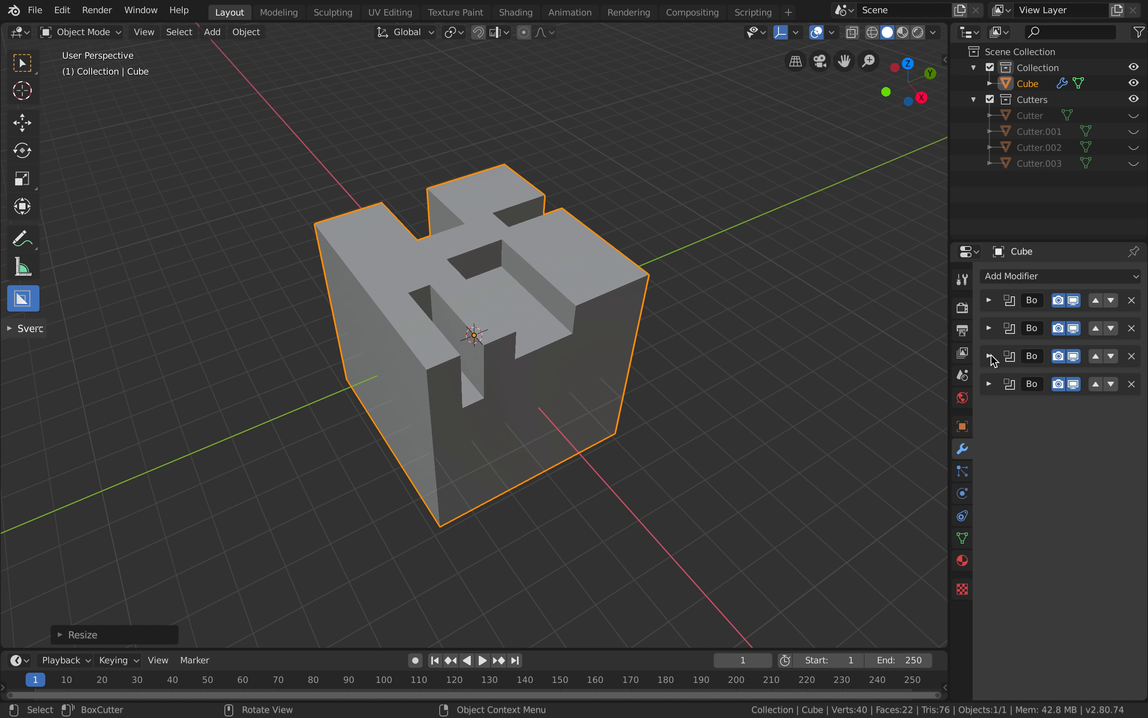
left_click(989, 300)
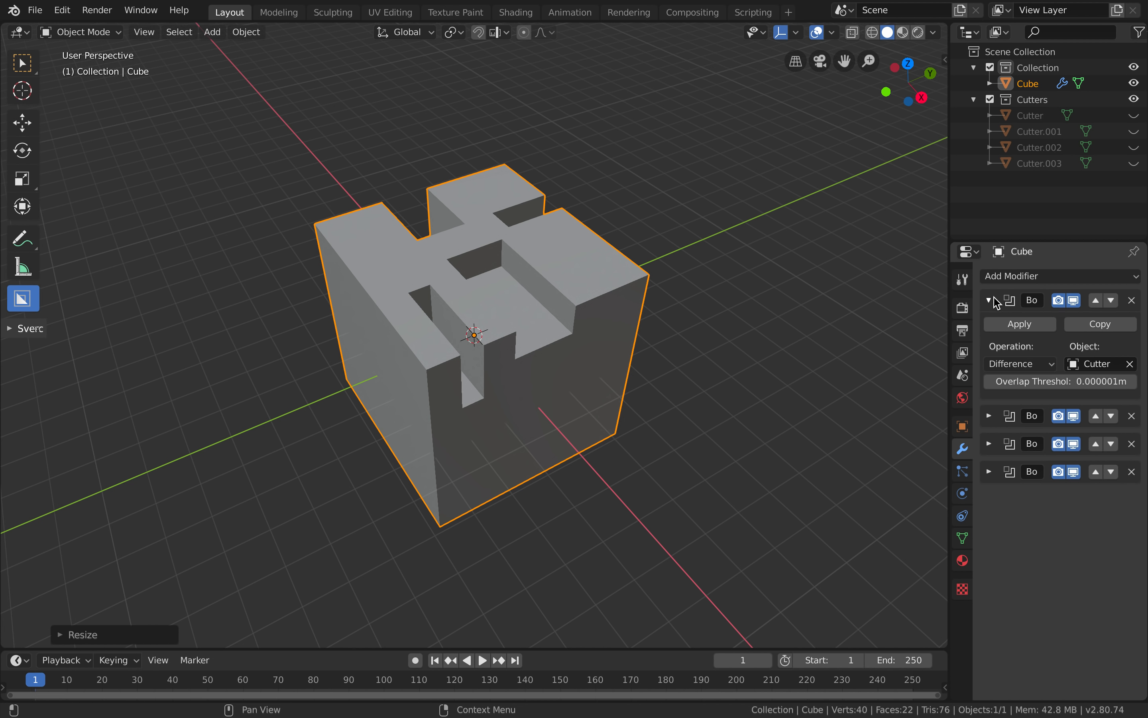
left_click(989, 300)
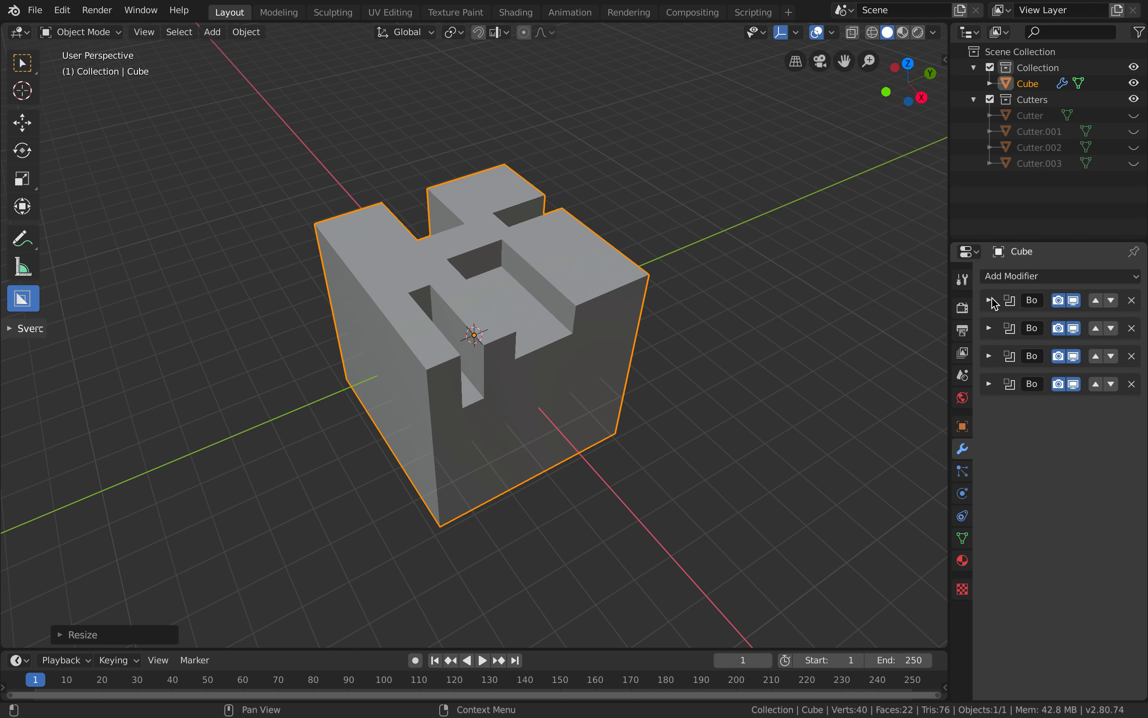
middle_click_drag(617, 285, 626, 279)
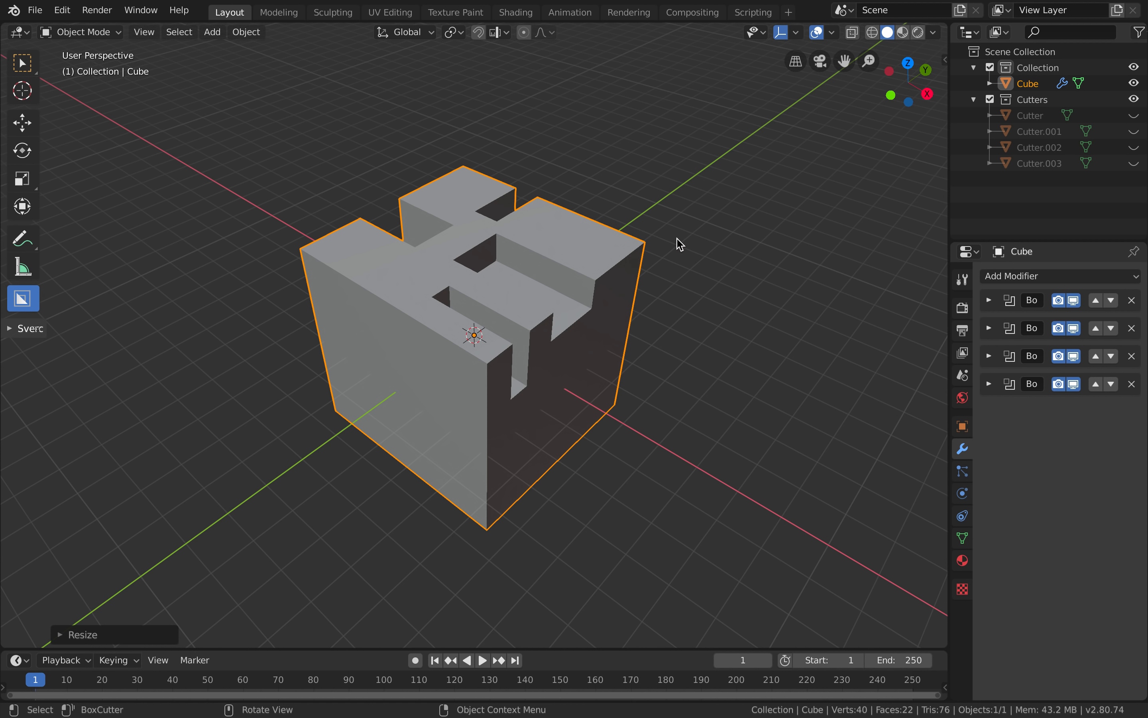
key("space")
key("space")
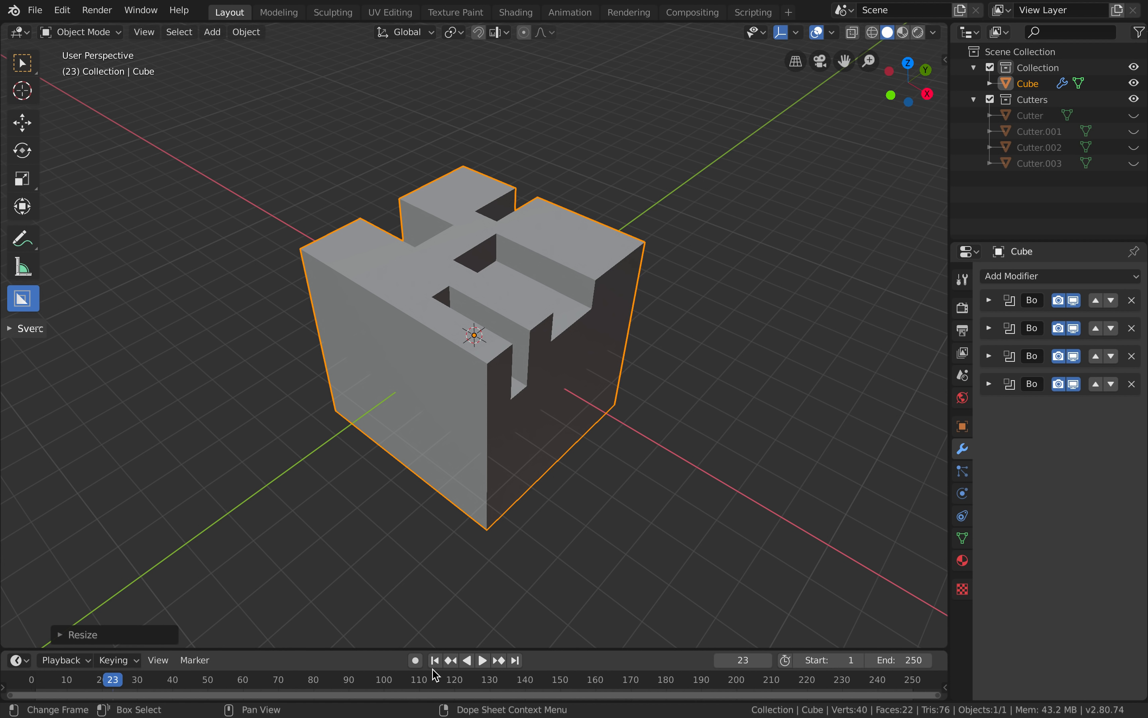
key("shift+Left")
key("space")
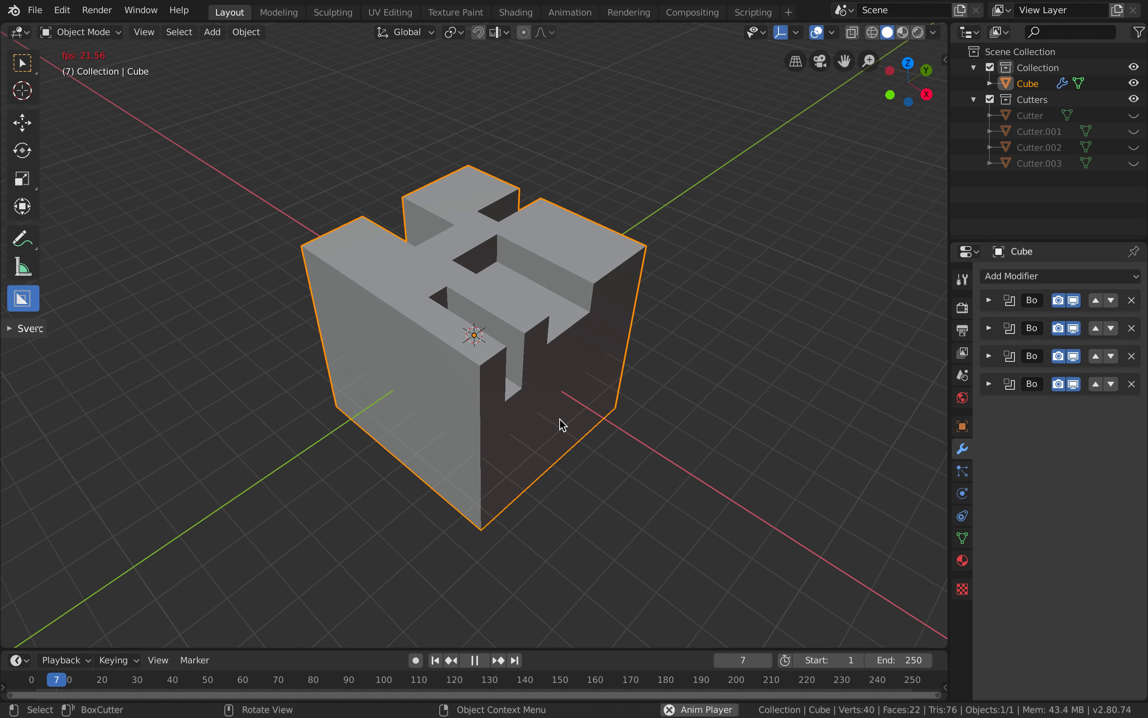
key("space")
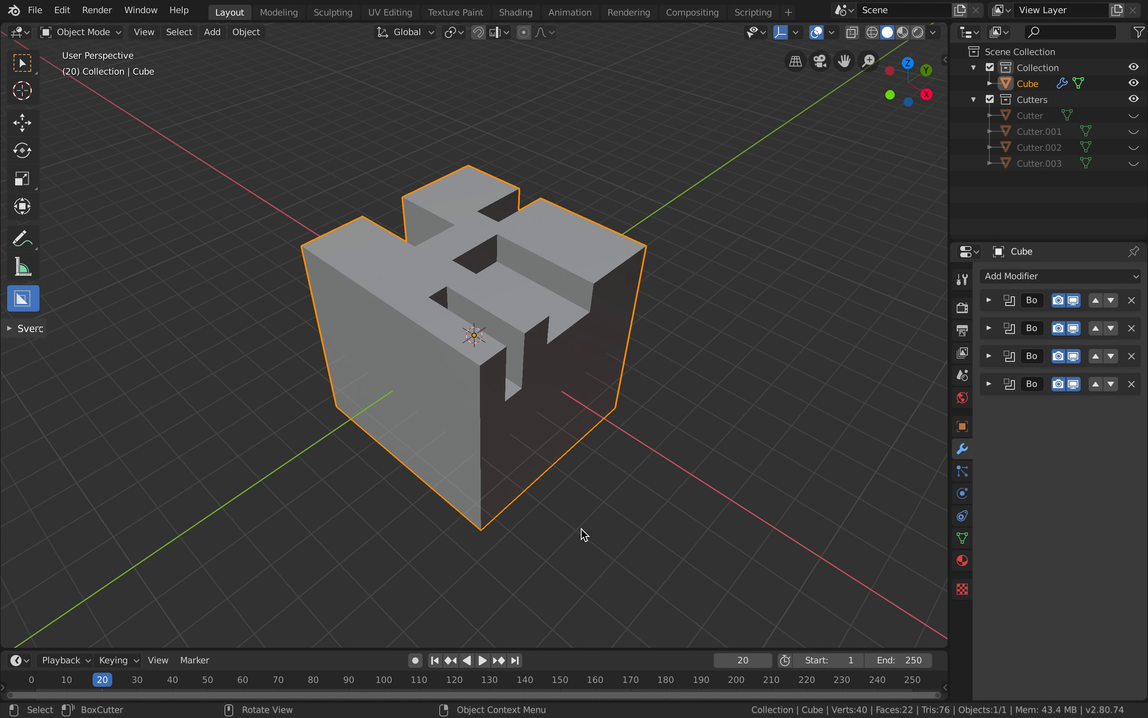
middle_click_drag(585, 534, 584, 534)
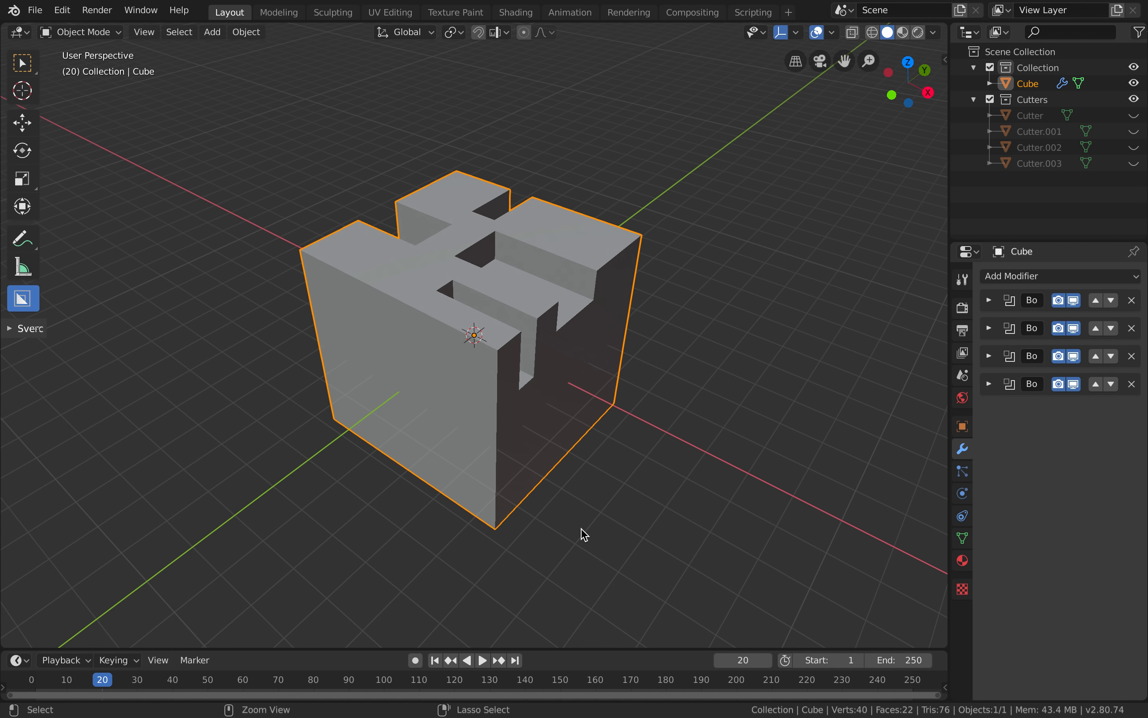
middle_click_drag(591, 344, 590, 341)
right_click(590, 338)
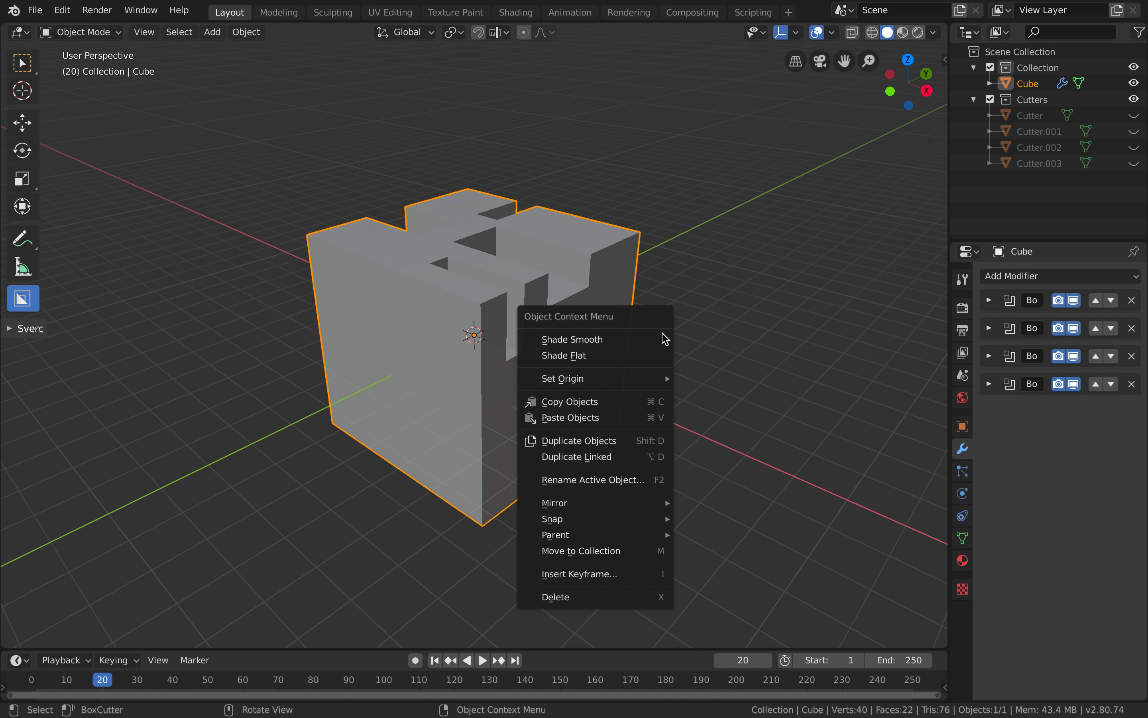
key("Escape")
middle_click_drag(661, 328, 661, 338)
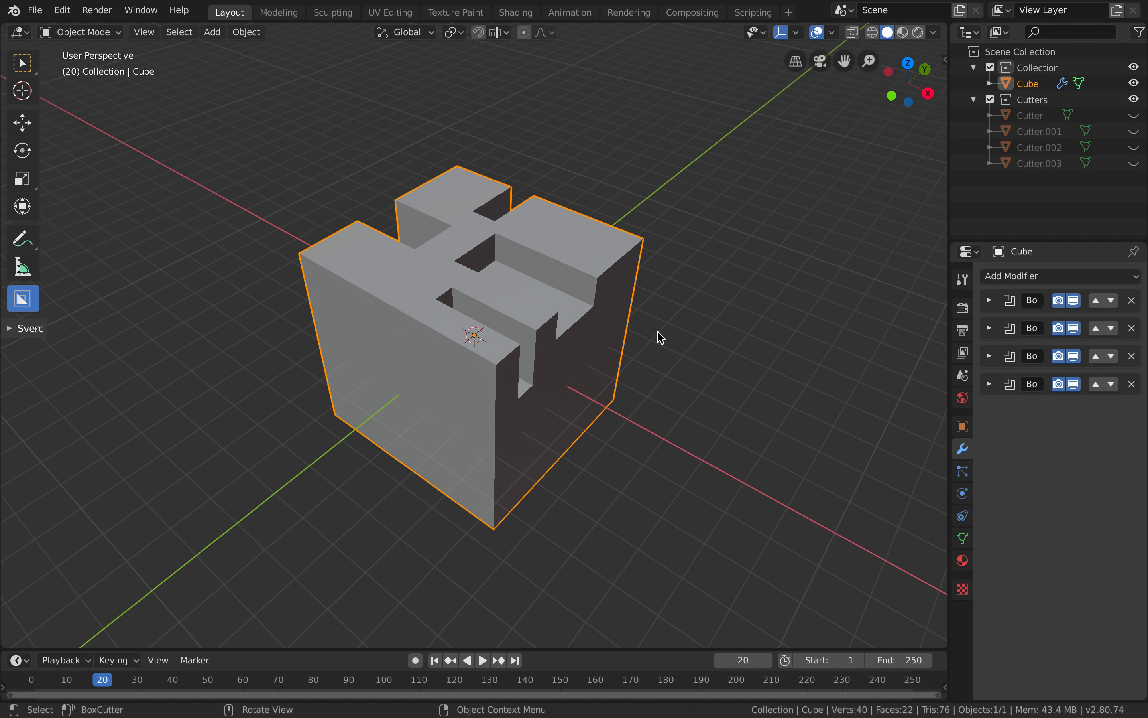
Search for "convert" and convert the cube to a plain mesh, applying all its Boolean modifiers
key("F3")
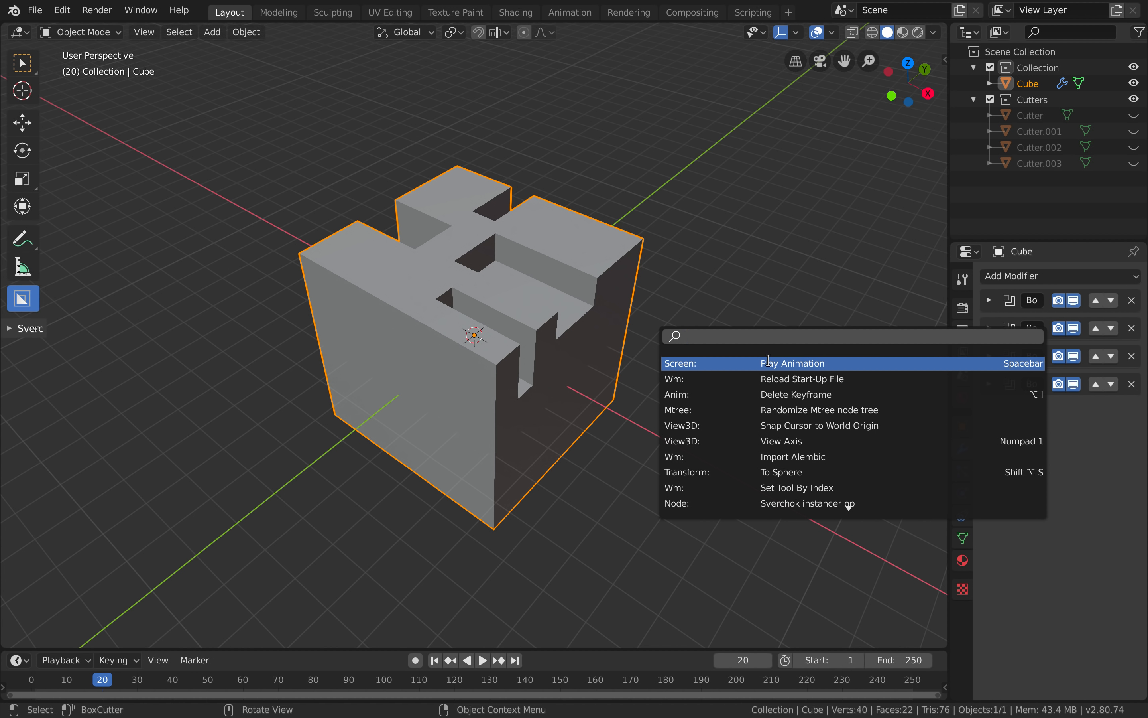
type("convert")
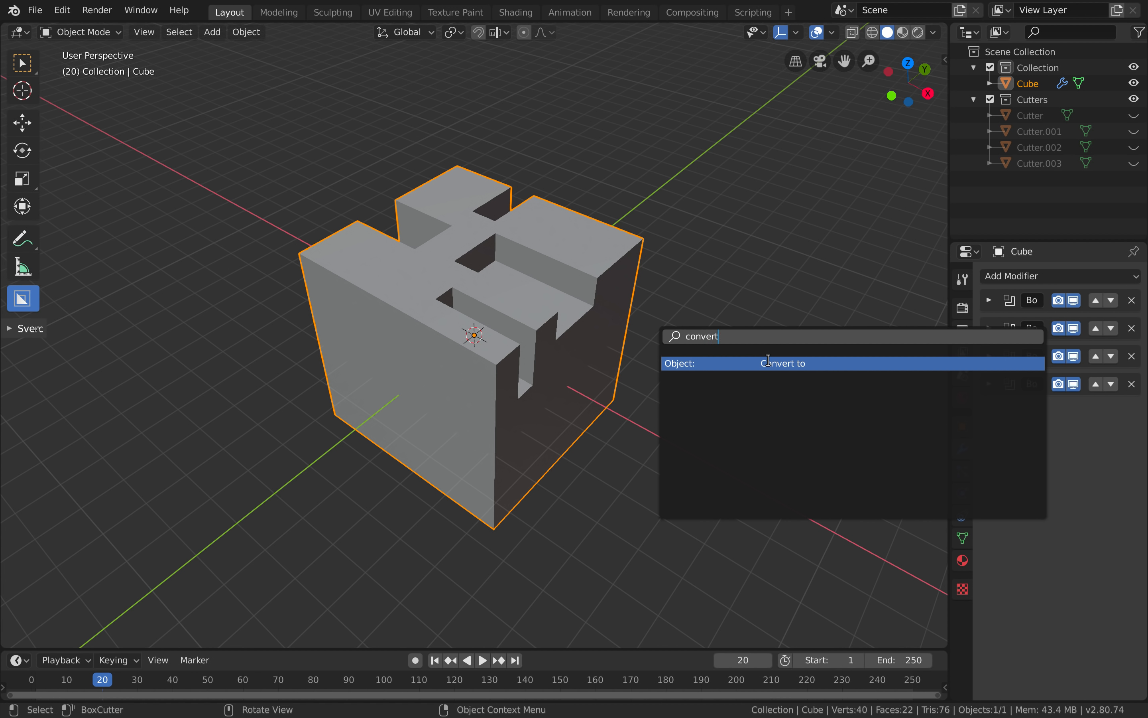
key("Return")
left_click(743, 384)
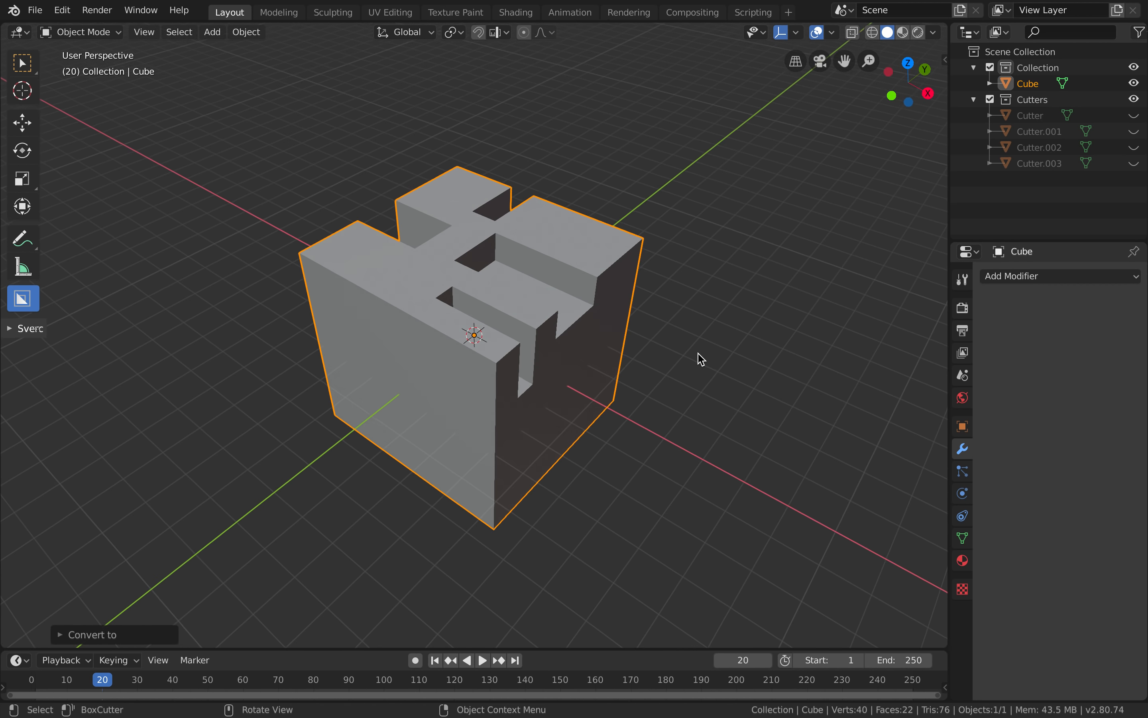
Cut a wide rectangular opening through the cube from its +X face and a narrow deep notch over the top's -Y edge
middle_click_drag(699, 356, 702, 359)
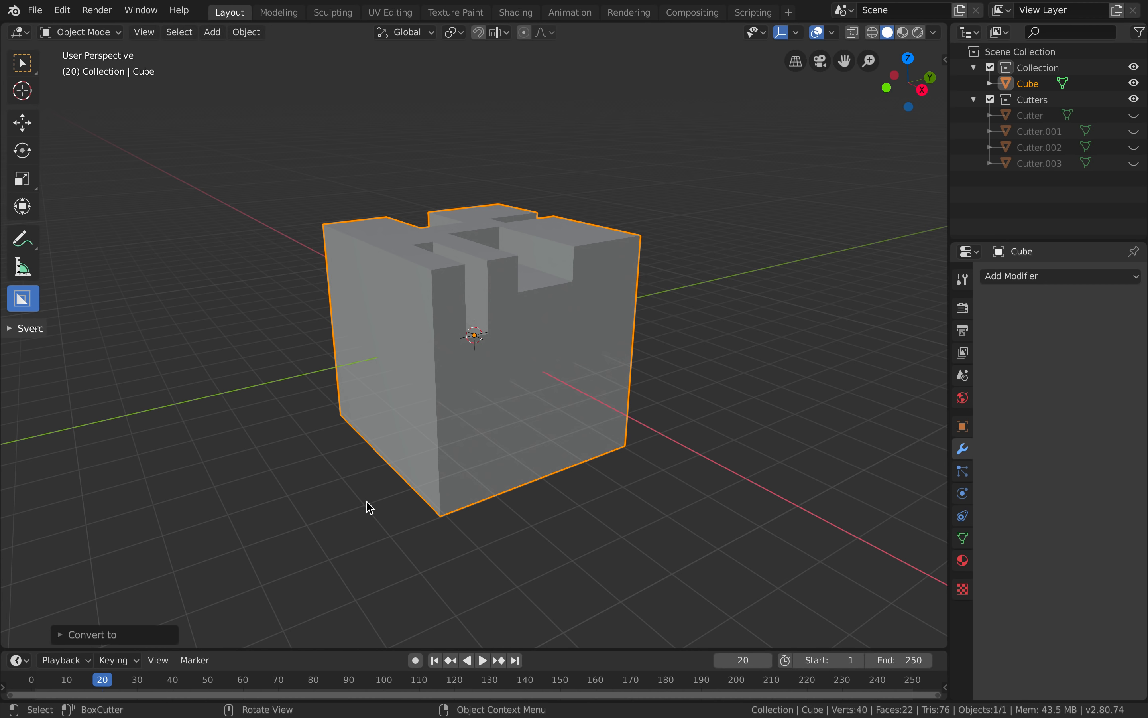
left_click_drag(480, 395, 615, 436)
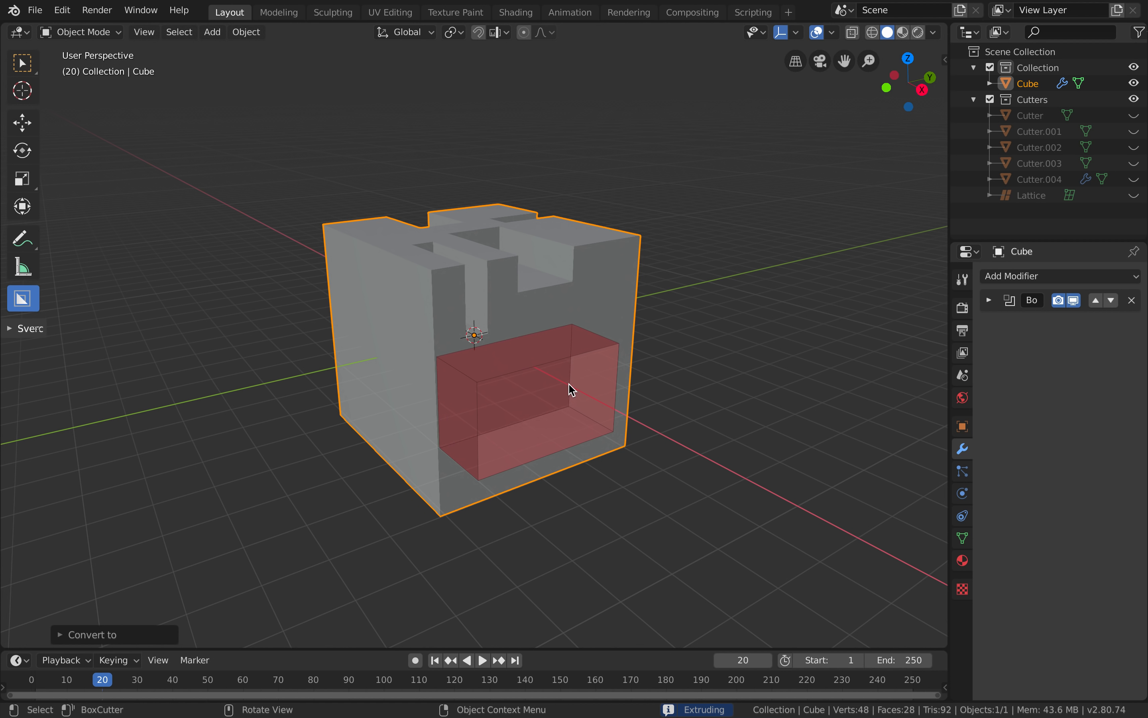
left_click(414, 262)
middle_click_drag(414, 262, 317, 371)
left_click_drag(484, 299, 535, 325)
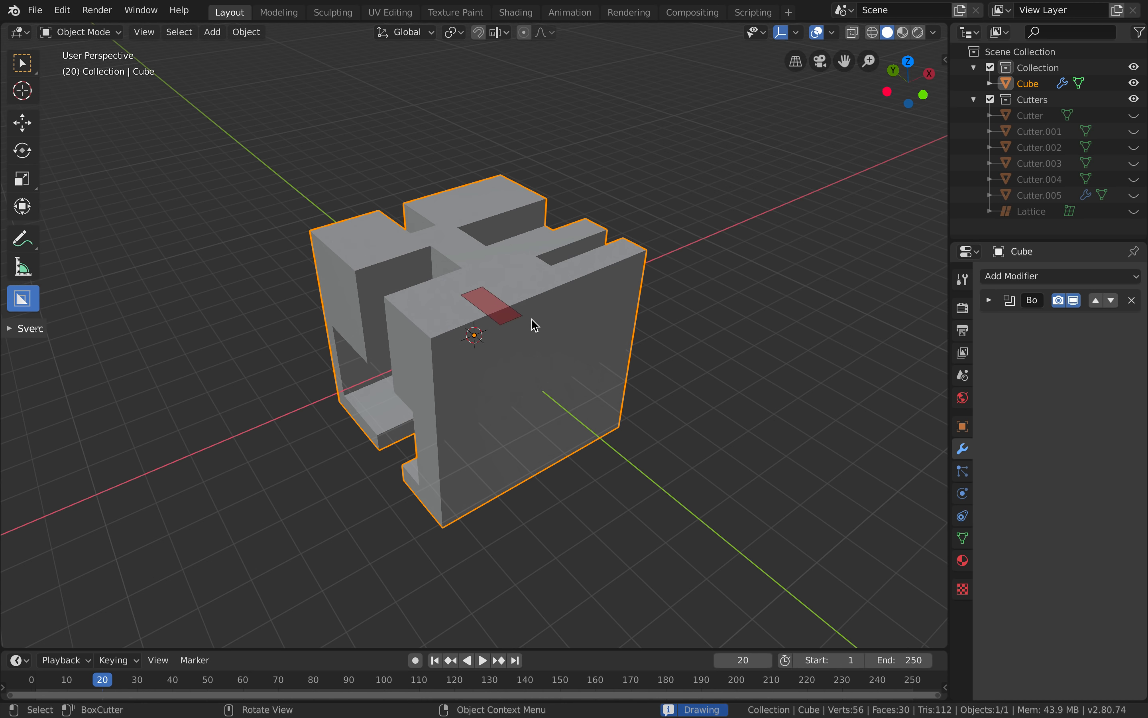
left_click(560, 423)
Delete the cut cube and add a new cube in its place
middle_click_drag(560, 427, 561, 435)
key("x")
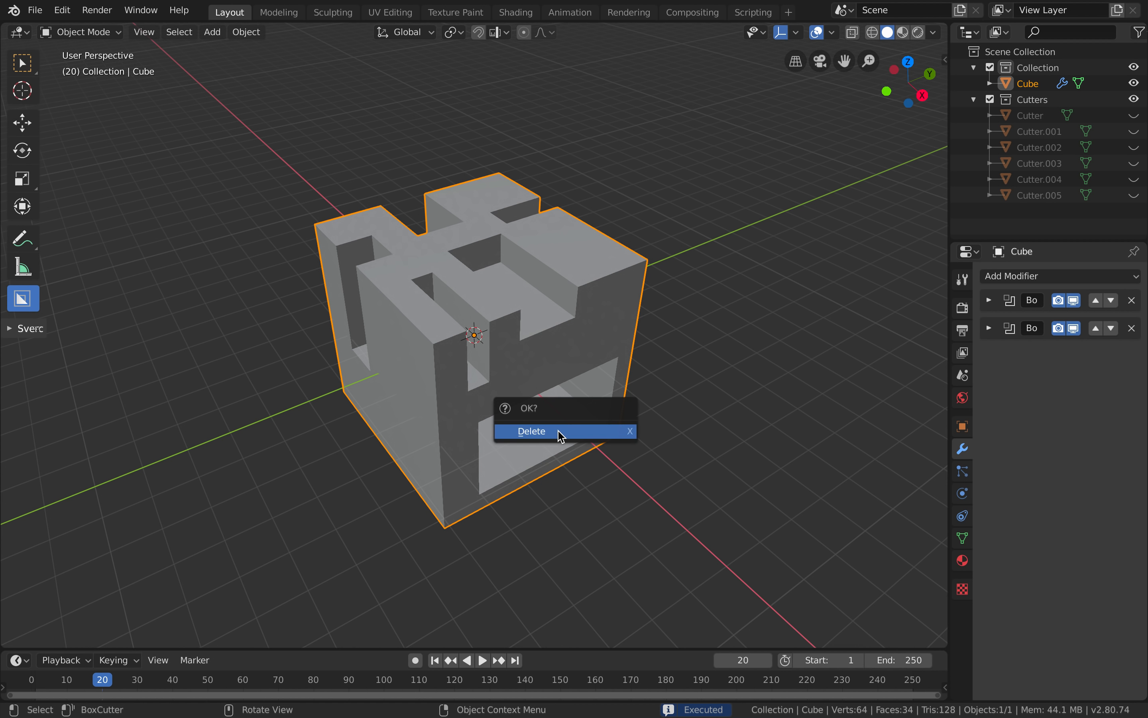
left_click(560, 434)
key("shift+a")
mouse_move(539, 377)
left_click(659, 391)
scroll(659, 392, "up", 7)
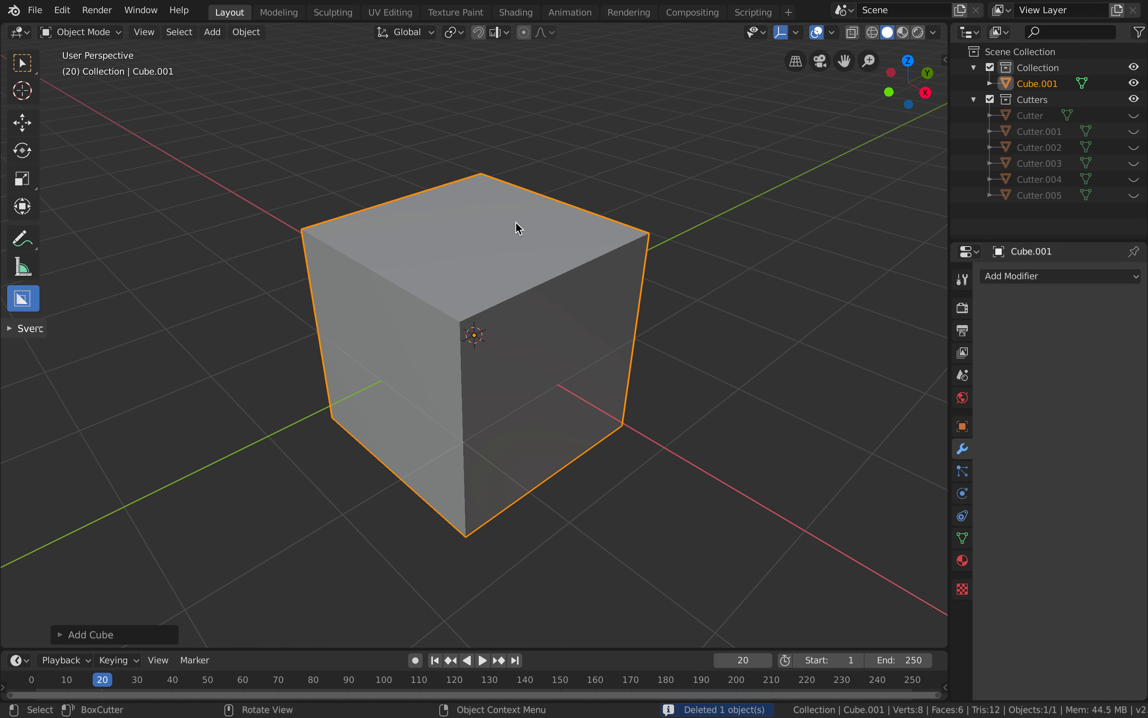
Cut a rectangular pocket into the middle of the cube's top and a deep notch through its +X edge
middle_click_drag(517, 225, 510, 229)
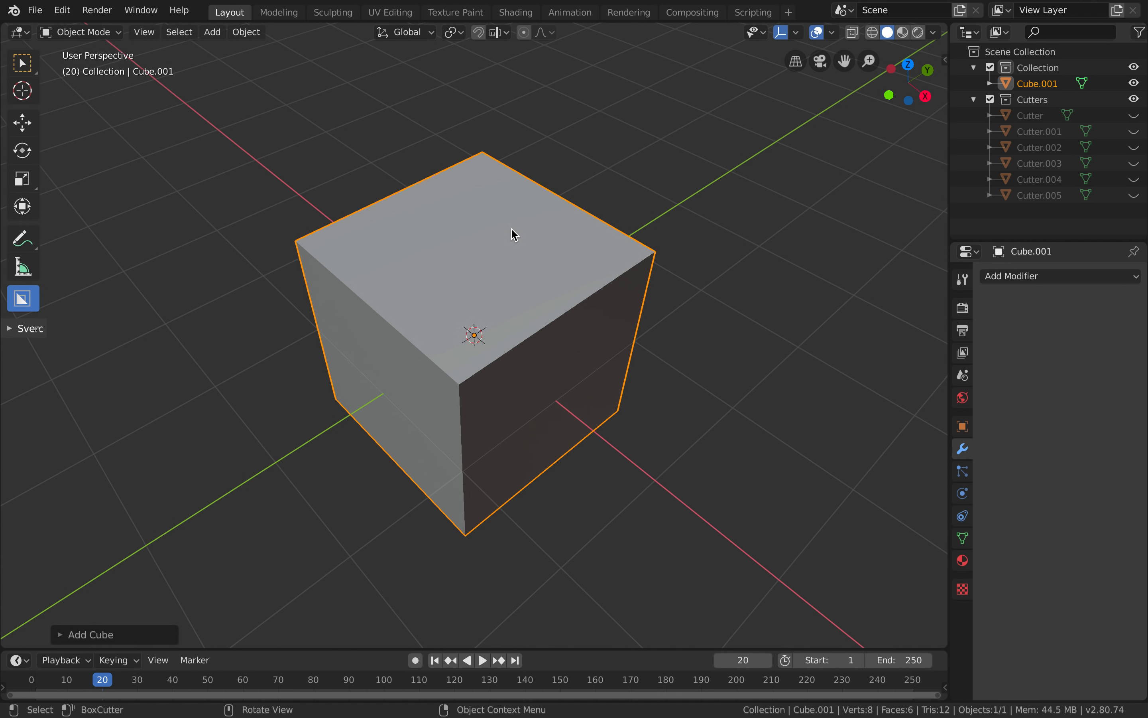
mouse_move(417, 224)
left_mouse_down()
mouse_move(531, 255)
mouse_move(493, 247)
mouse_move(485, 264)
mouse_move(662, 300)
left_mouse_up()
left_click(467, 301)
left_click(656, 512)
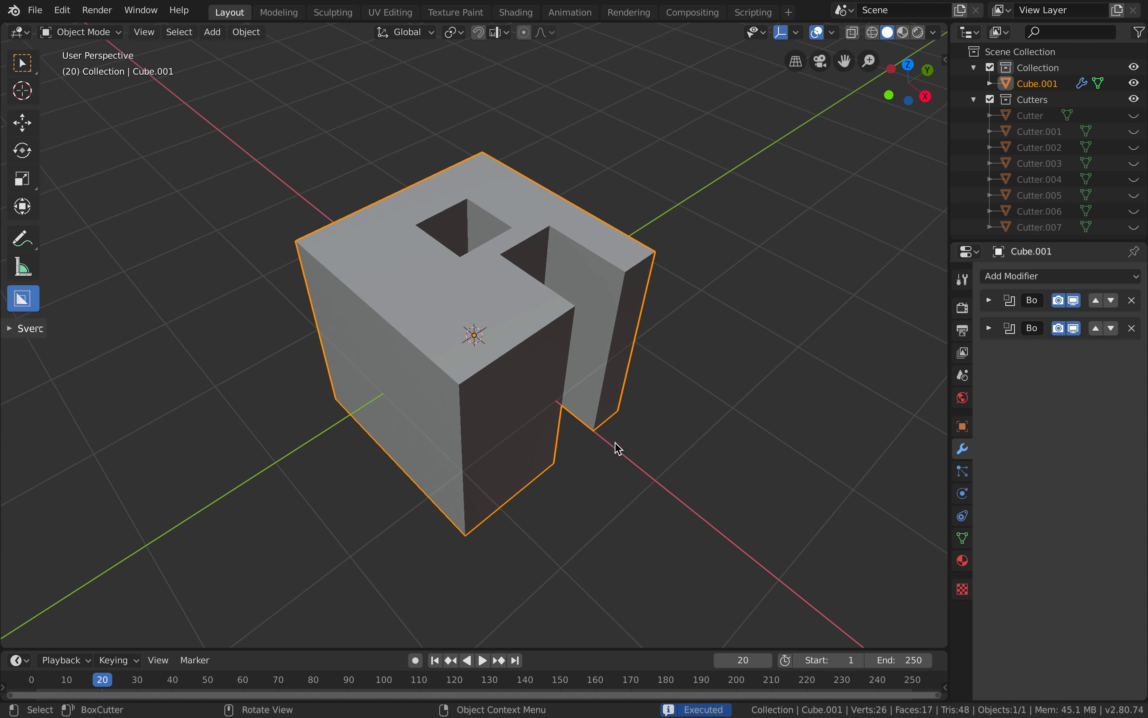
Cut a large rectangular opening down through the cube from its top, overlapping the pocket and the +X notch
middle_click_drag(459, 410, 459, 409)
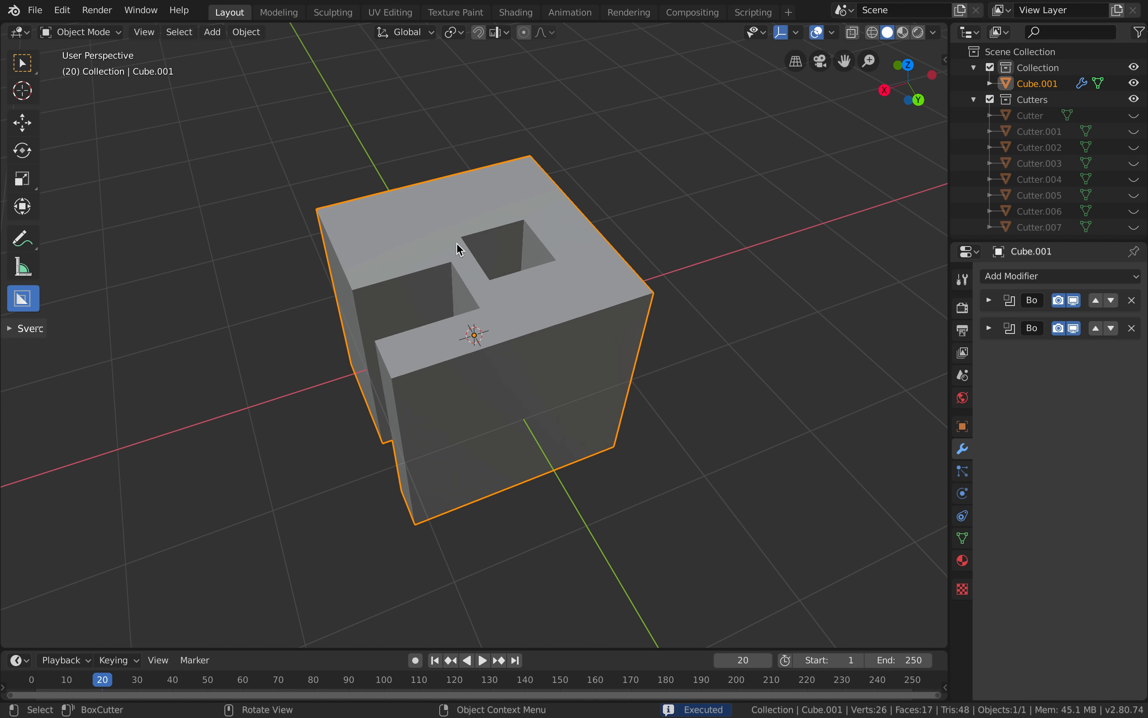
mouse_move(360, 211)
left_mouse_down()
mouse_move(485, 250)
mouse_move(560, 283)
mouse_move(552, 289)
left_mouse_up()
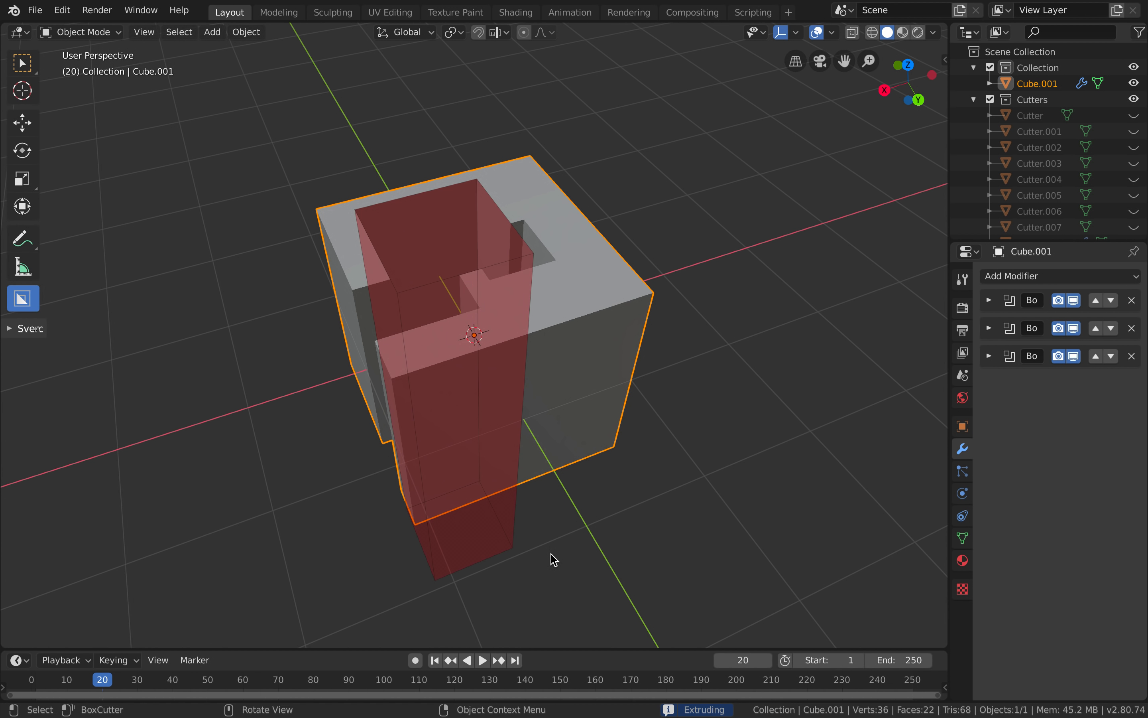
left_click_drag(554, 560, 552, 543)
middle_click_drag(551, 543, 551, 543)
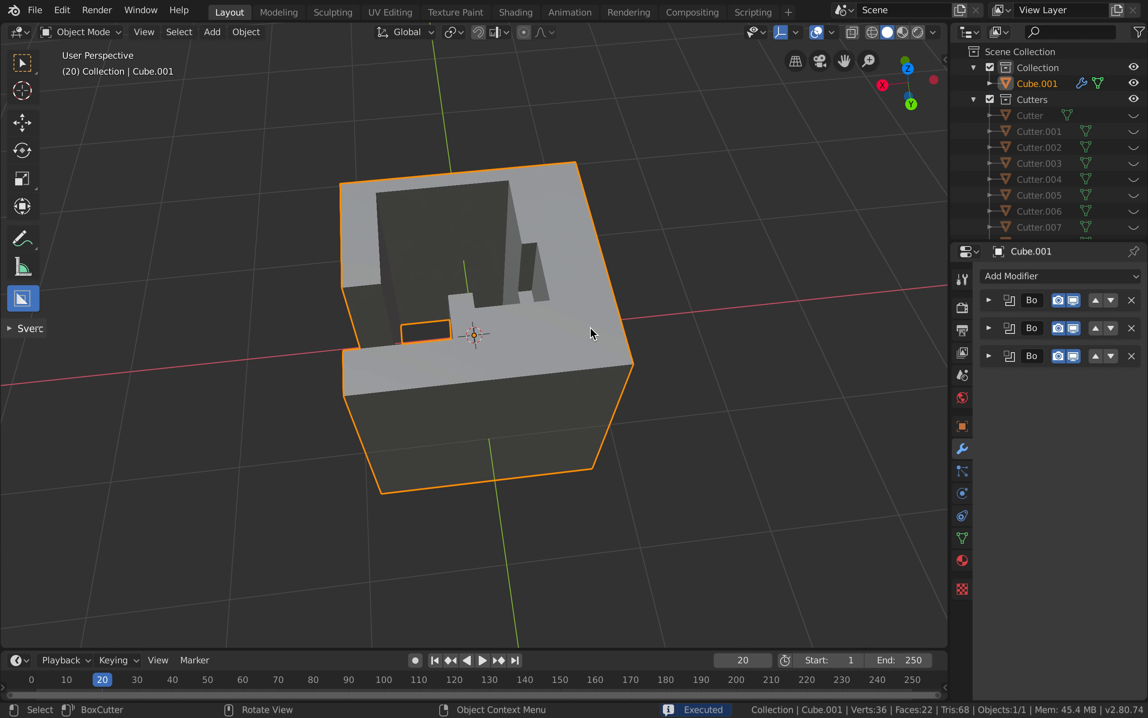
Cut rectangular notches down the cube's two -X corners and its +X/-Y corner
left_click_drag(593, 332, 674, 402)
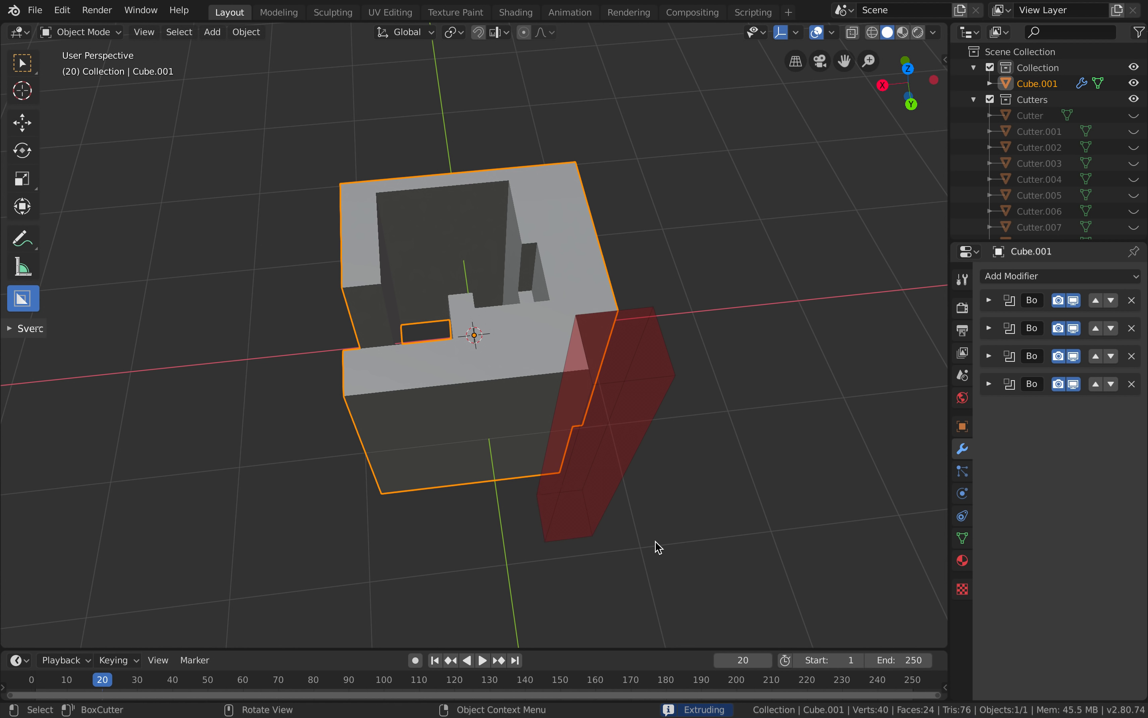
left_click_drag(658, 547, 650, 522)
middle_click_drag(639, 429, 635, 429)
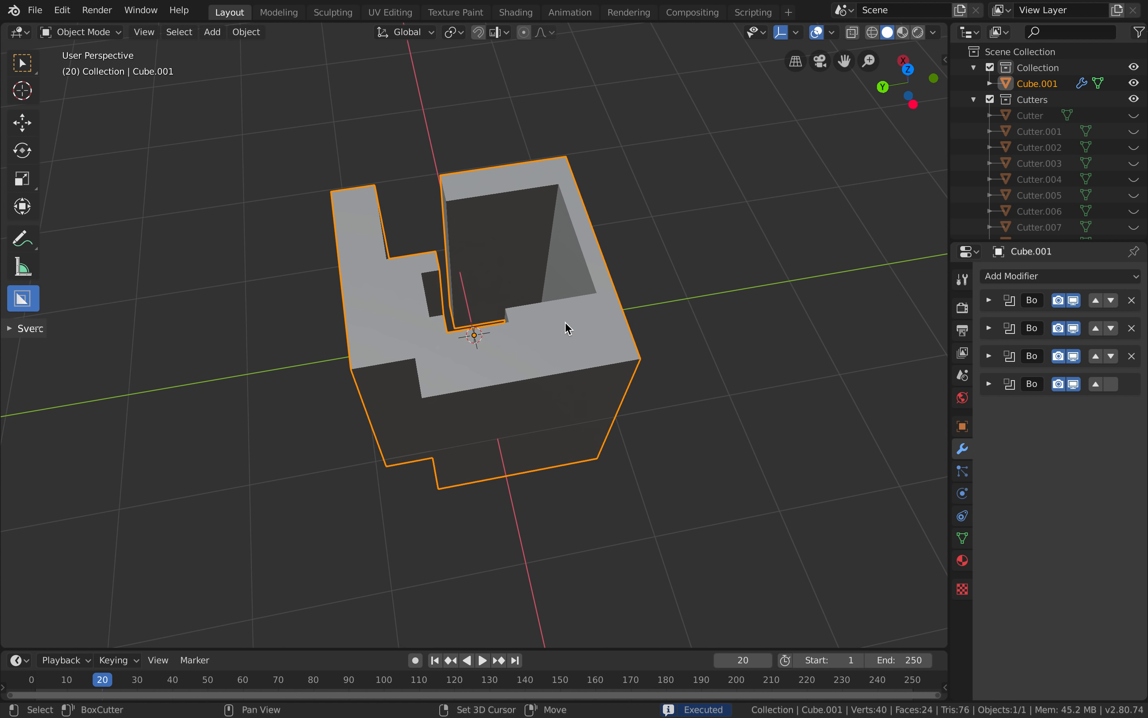
left_click_drag(568, 327, 677, 456)
middle_click_drag(677, 456, 675, 444)
mouse_move(595, 290)
left_mouse_down()
mouse_move(646, 333)
mouse_move(671, 566)
mouse_move(642, 462)
left_mouse_up()
middle_click_drag(402, 450, 549, 345)
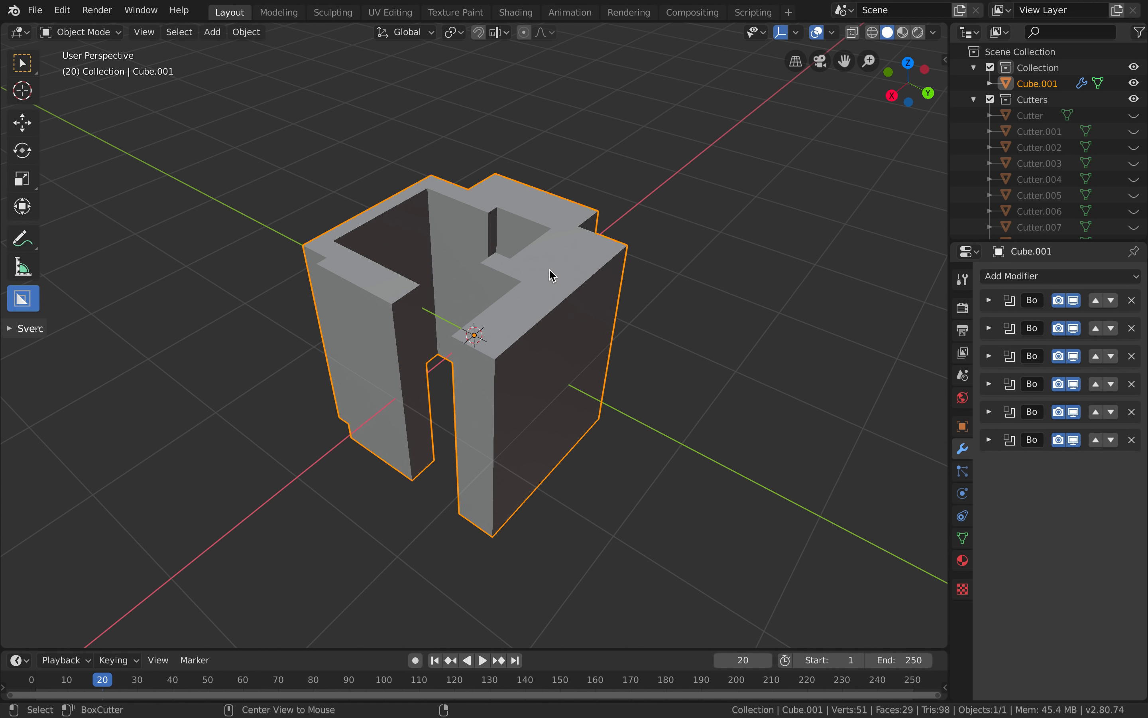
Cut a rectangular pocket into the top and a window into the +Y face, drawing both boxes outward from their centers
mouse_move(544, 260)
left_mouse_down("alt")
mouse_move(569, 287)
mouse_move(549, 289)
mouse_move(556, 326)
left_mouse_up("alt")
middle_click_drag(556, 325, 495, 349)
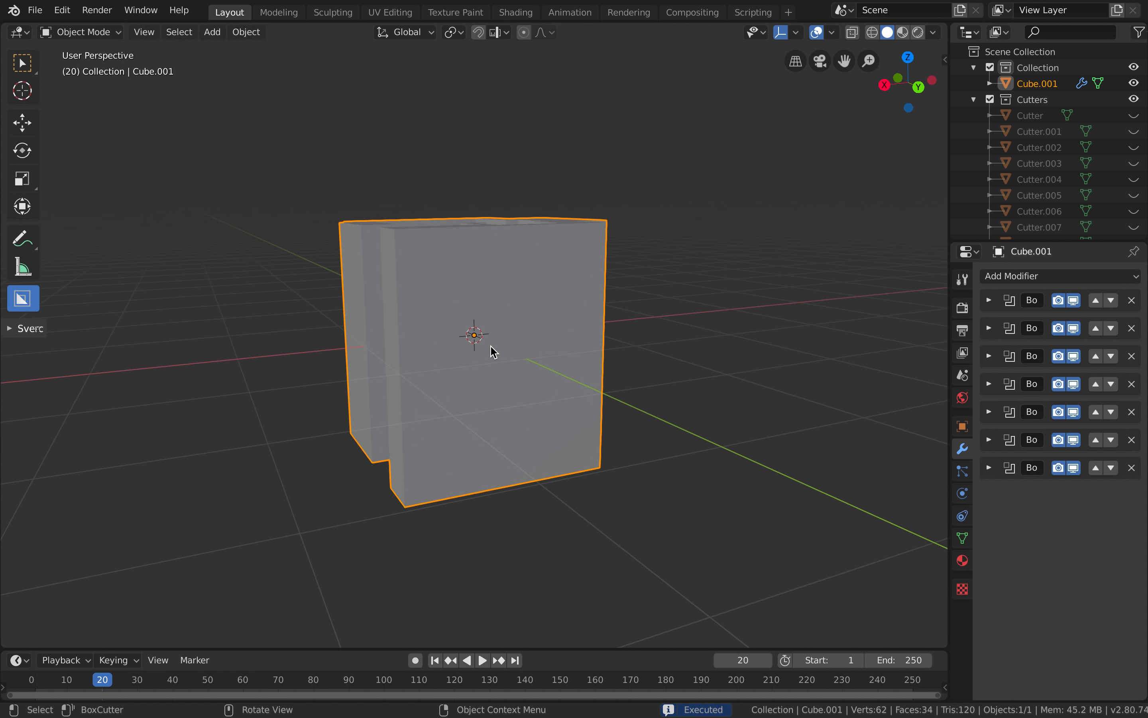
mouse_move(494, 348)
left_mouse_down("alt")
mouse_move(541, 404)
mouse_move(525, 392)
left_mouse_up("alt")
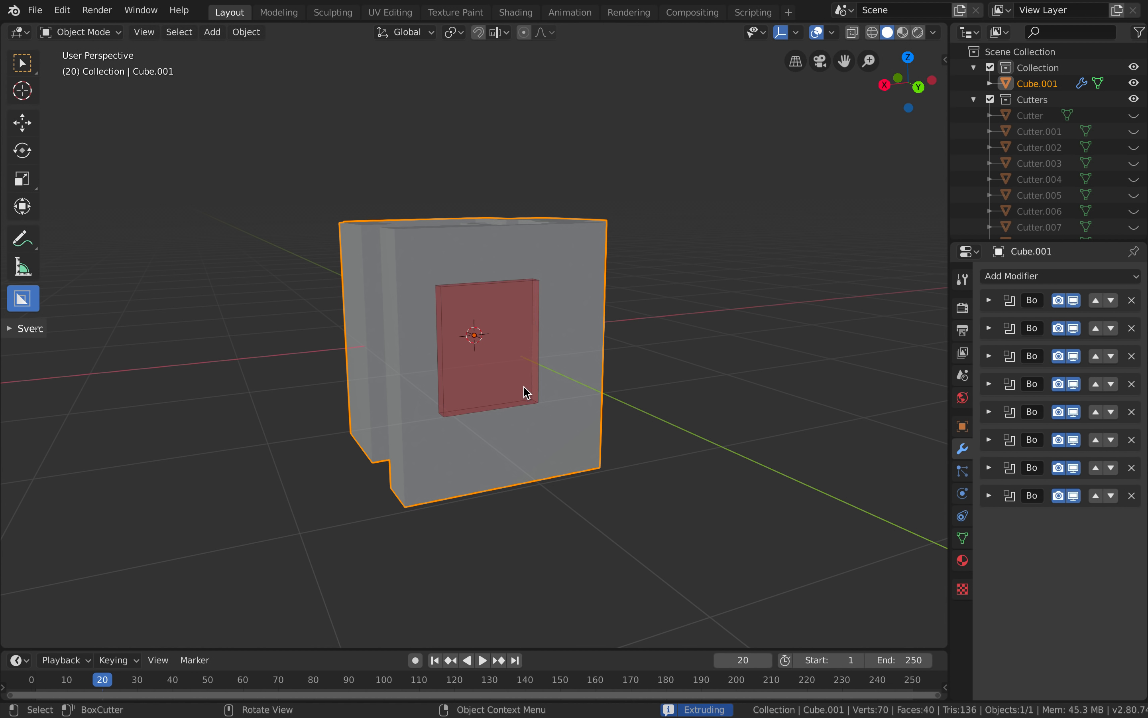
left_click(505, 361)
middle_click_drag(505, 363, 503, 363)
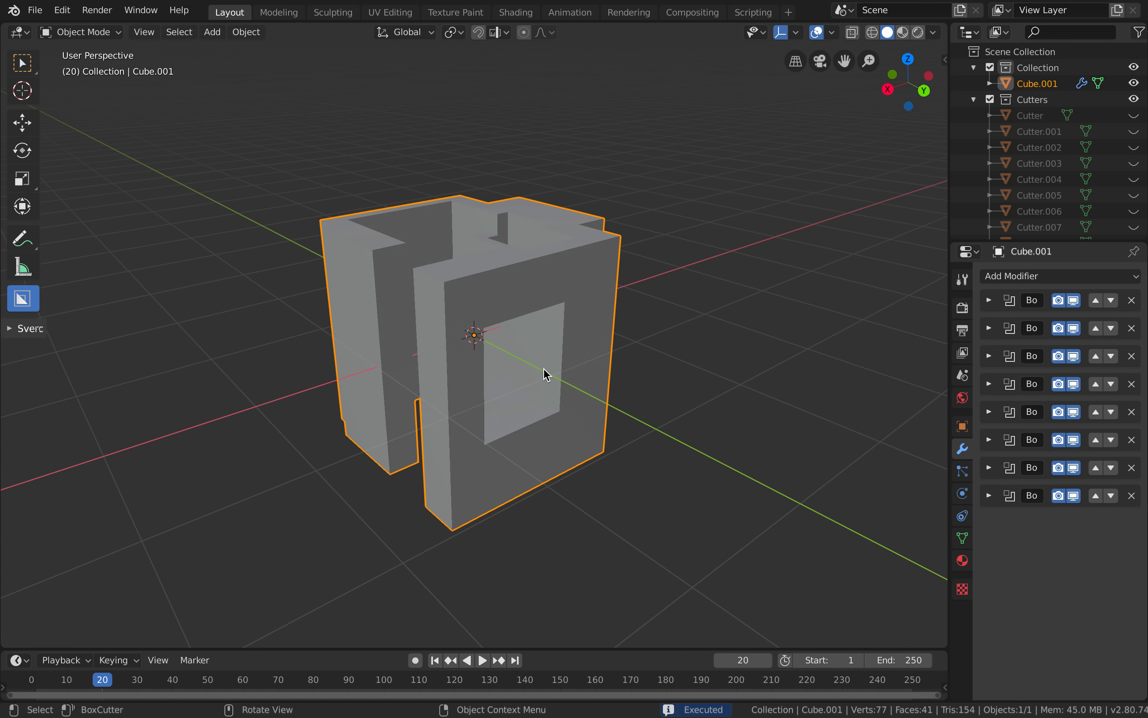
Cut a small rectangular hole into the top near the -X edge, drawn outward from its center
middle_click_drag(543, 377, 546, 297)
left_click_drag(522, 195, 543, 274, "alt")
middle_click_drag(543, 274, 546, 275)
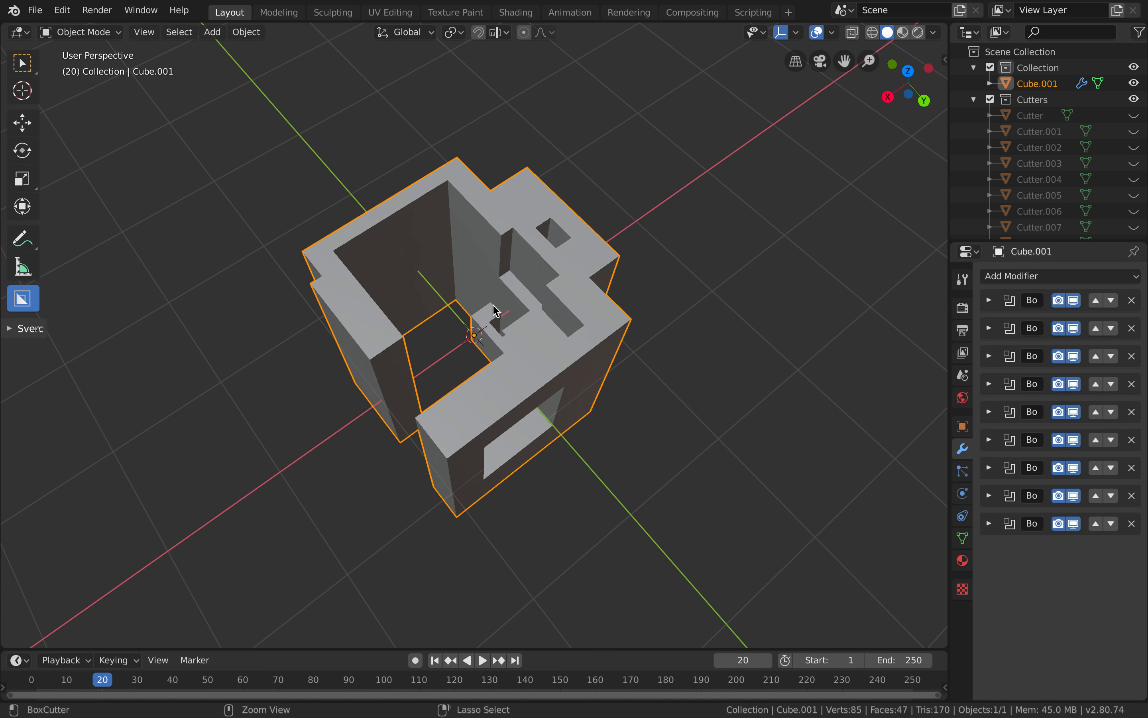
middle_click_drag(494, 305, 554, 283)
Enable face snapping alongside edge snapping in the BoxCutter snapping options
key("d")
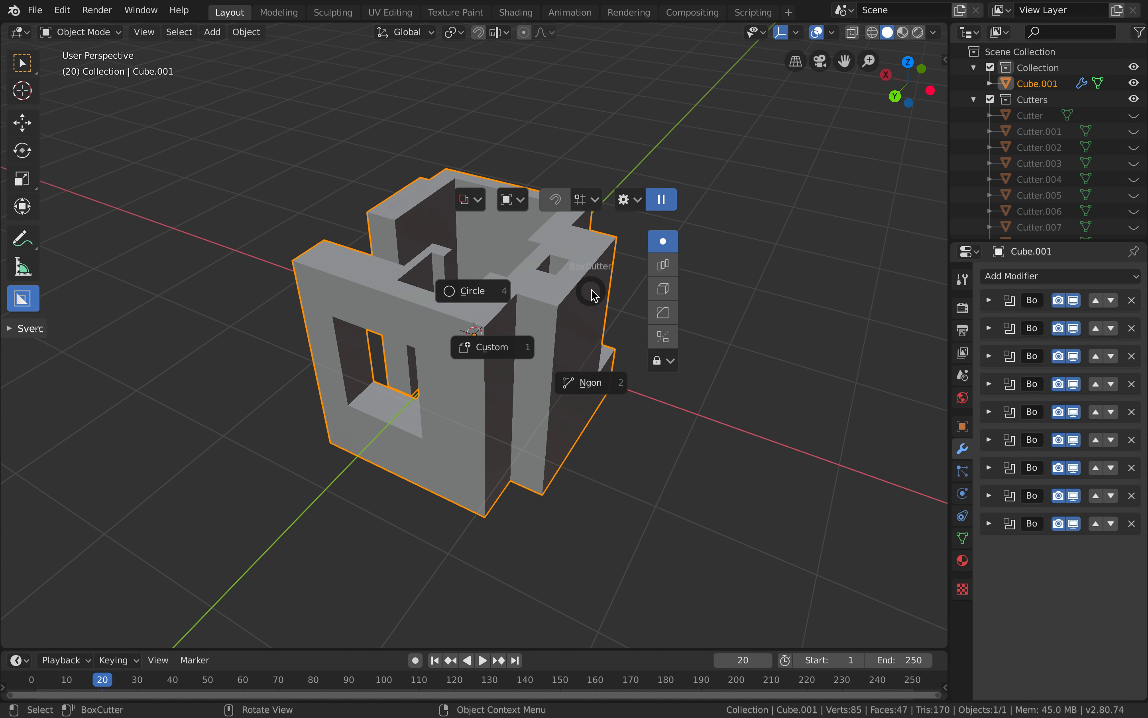
left_click(478, 201)
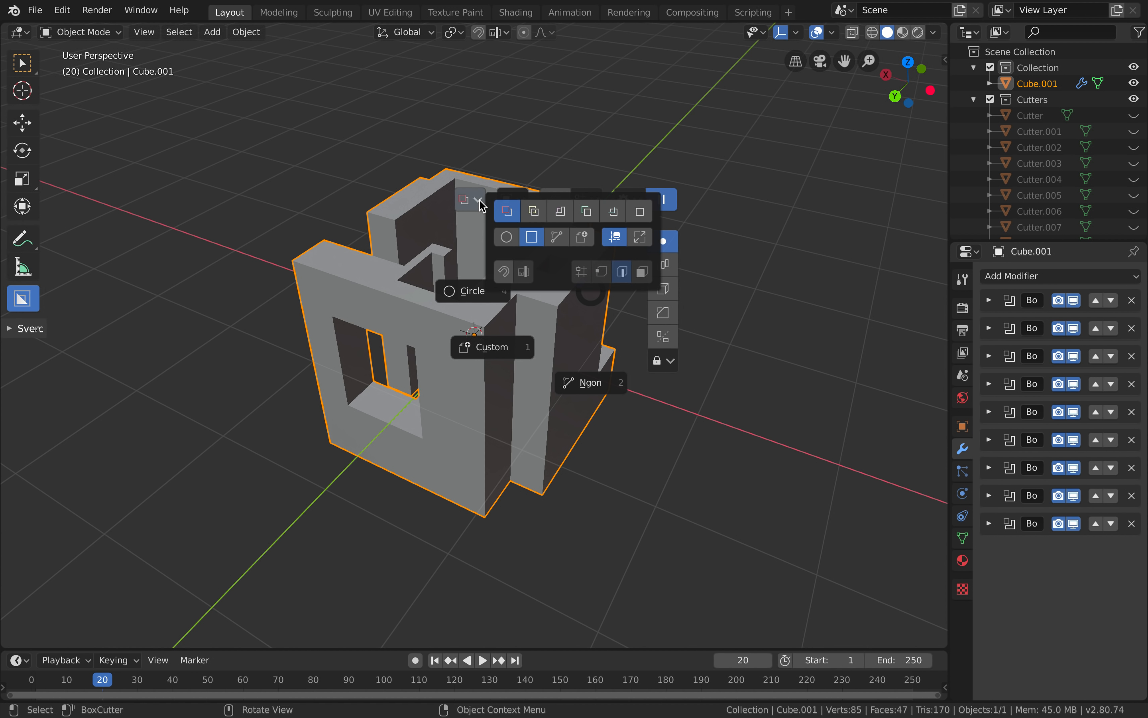
left_click(582, 204)
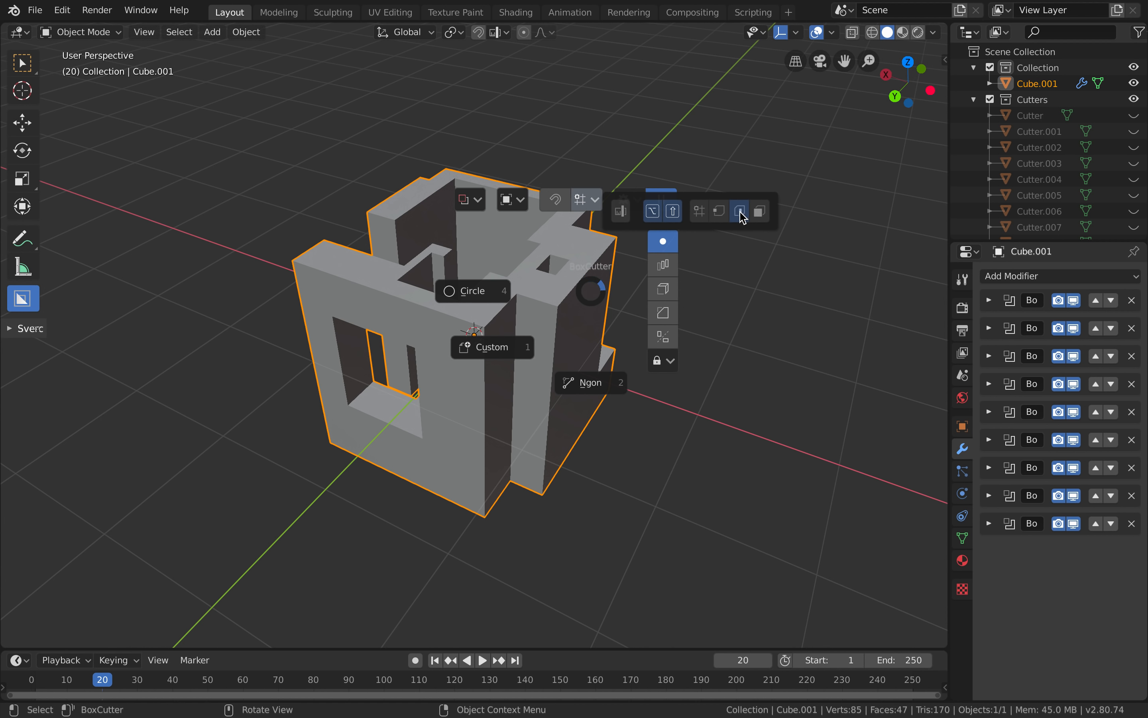
left_click(757, 214)
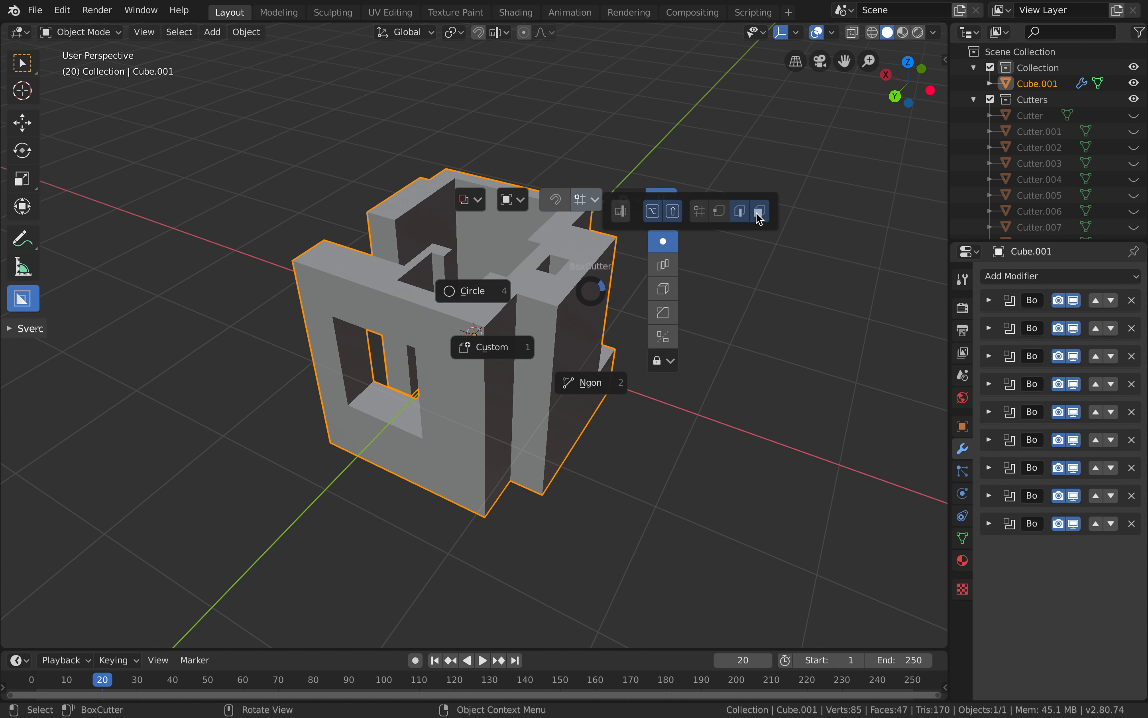
left_click(556, 201)
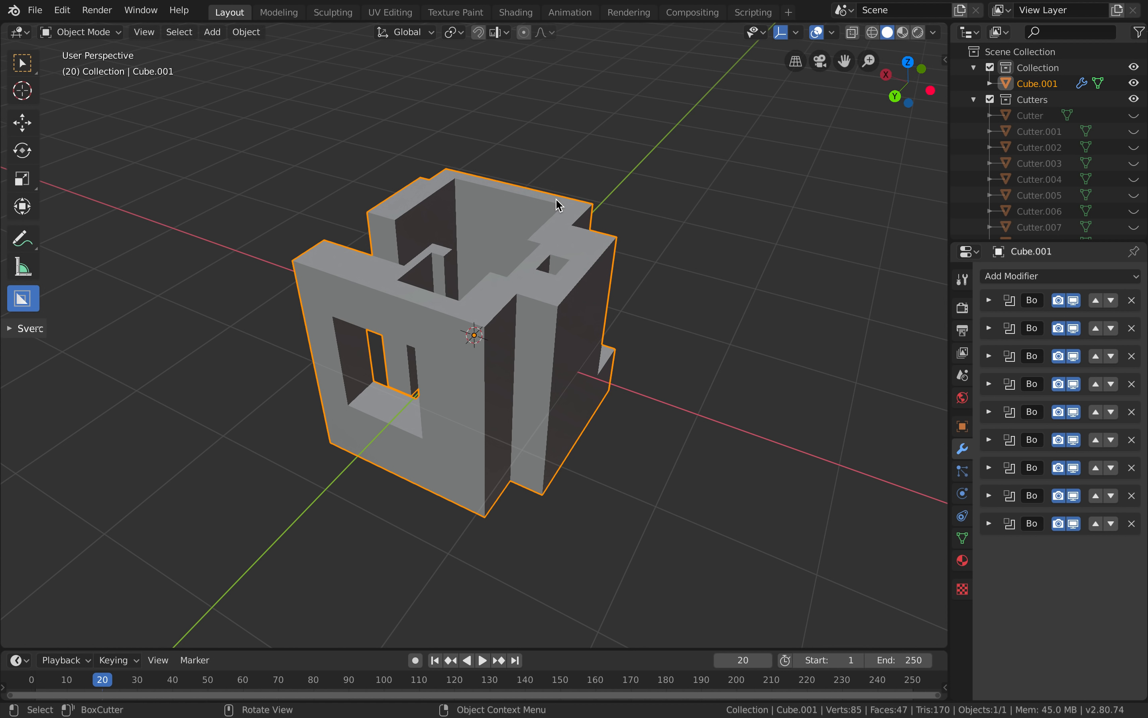
Delete the heavily cut cube and add another new cube
middle_click_drag(532, 217, 531, 236)
key("x")
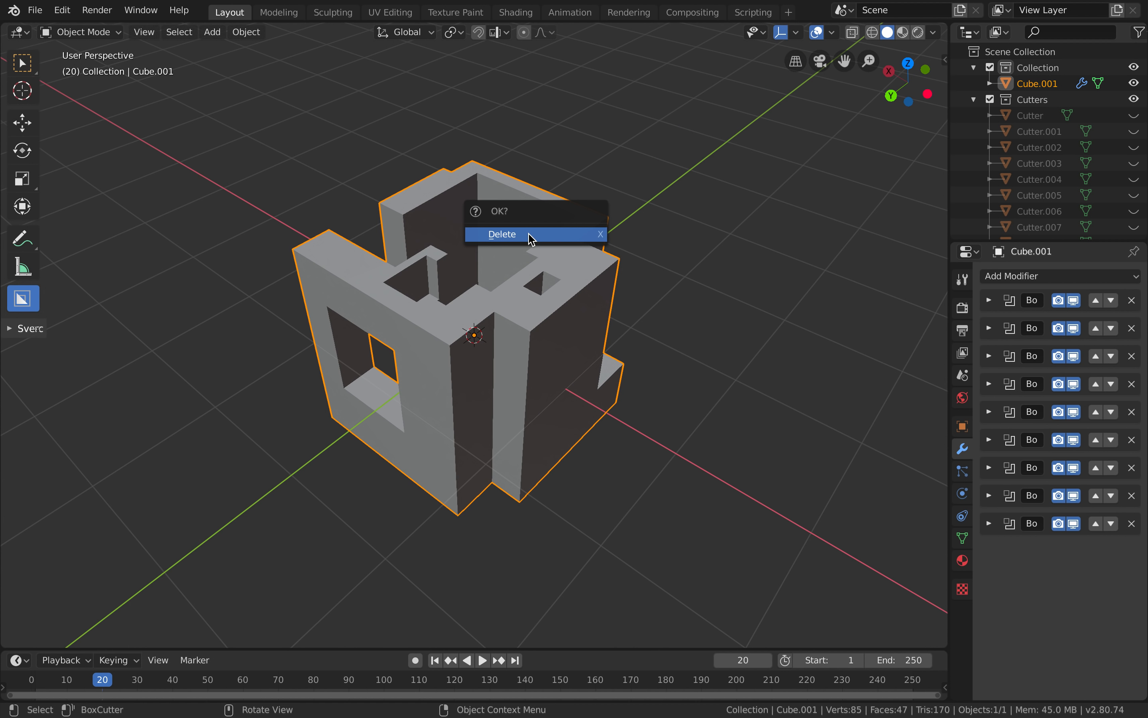
left_click(530, 236)
key("shift+a")
mouse_move(527, 234)
left_click(669, 250)
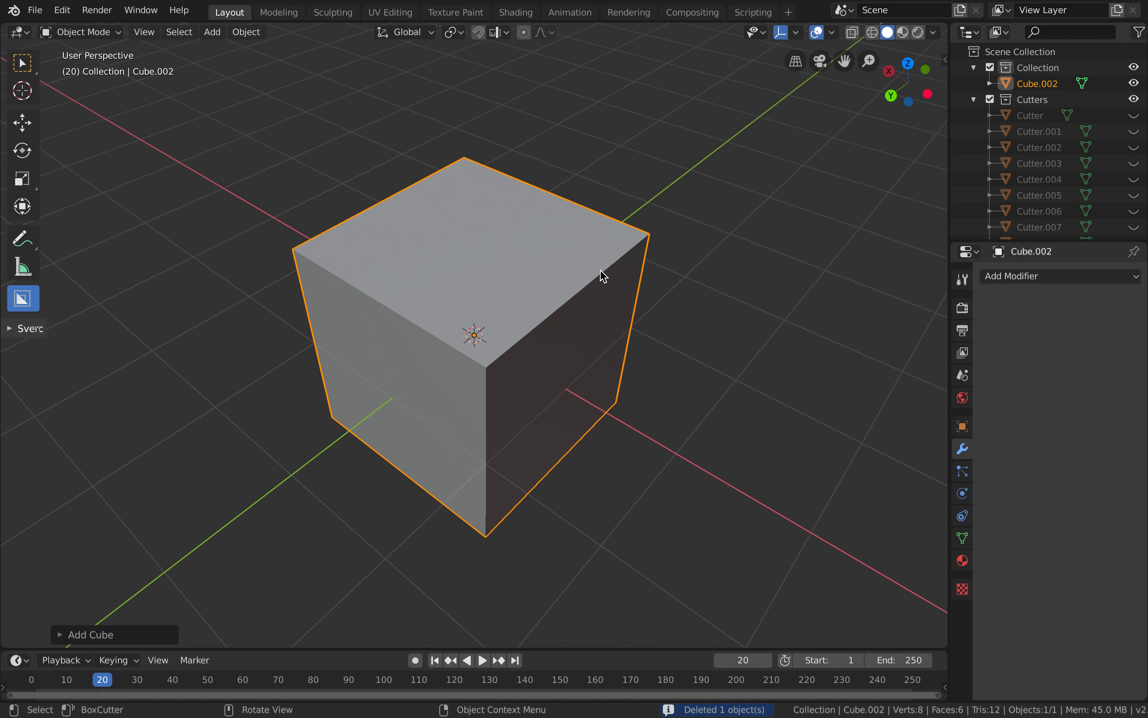
Cut a large rectangular pocket centered on the cube's -X face, starting the box from the snapped face center
middle_click_drag(602, 275, 600, 275)
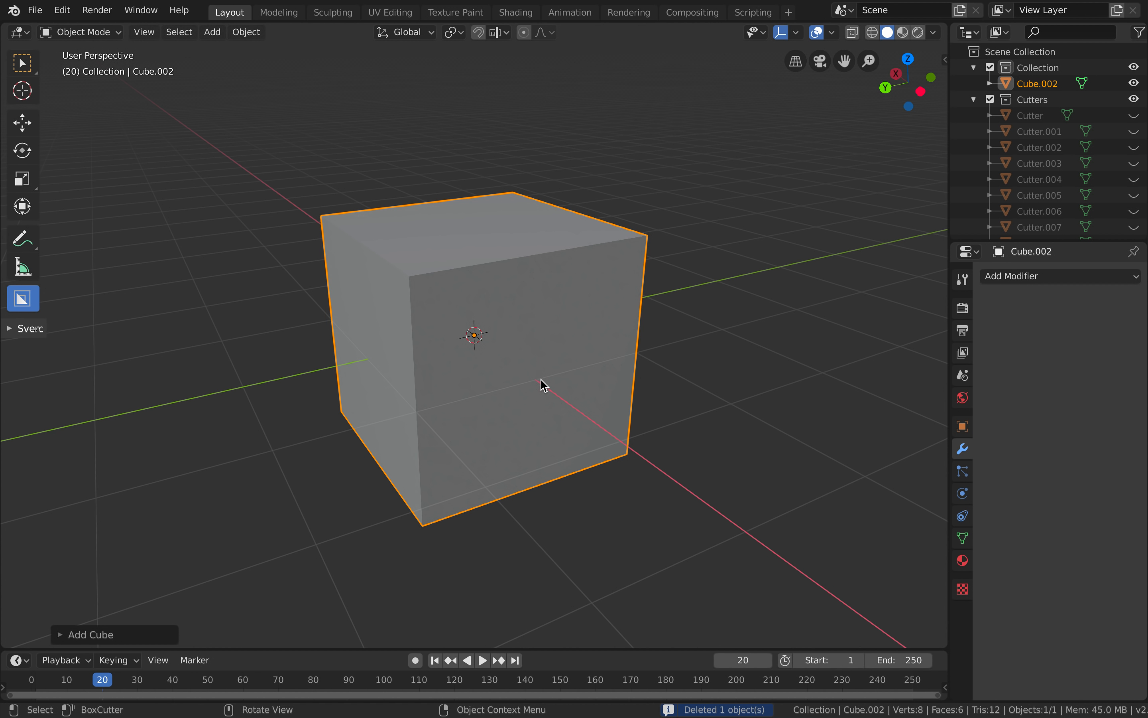
middle_click_drag(534, 384, 392, 384)
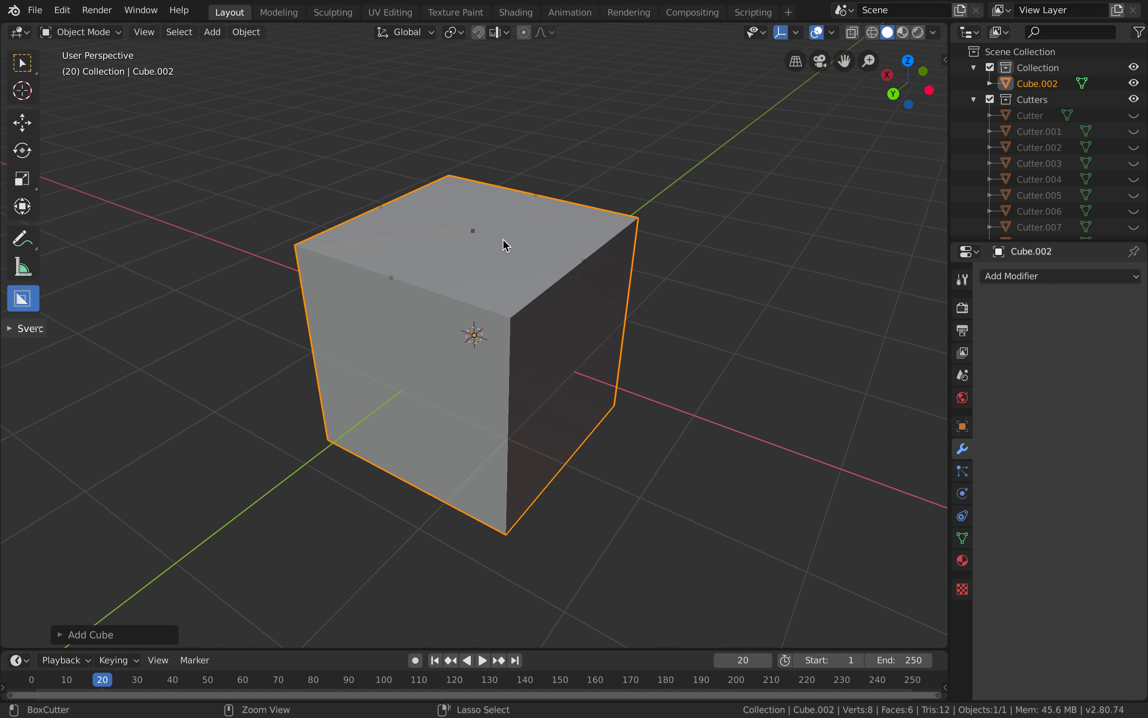
scroll(562, 399, "right", 10)
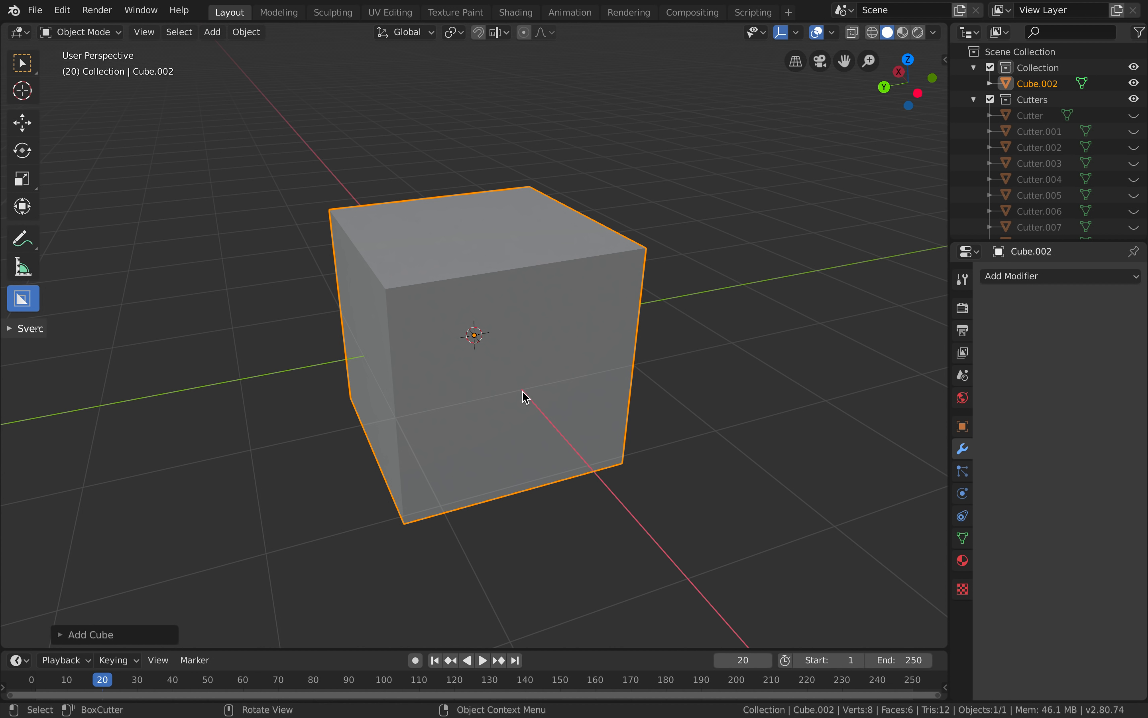
key("ctrl")
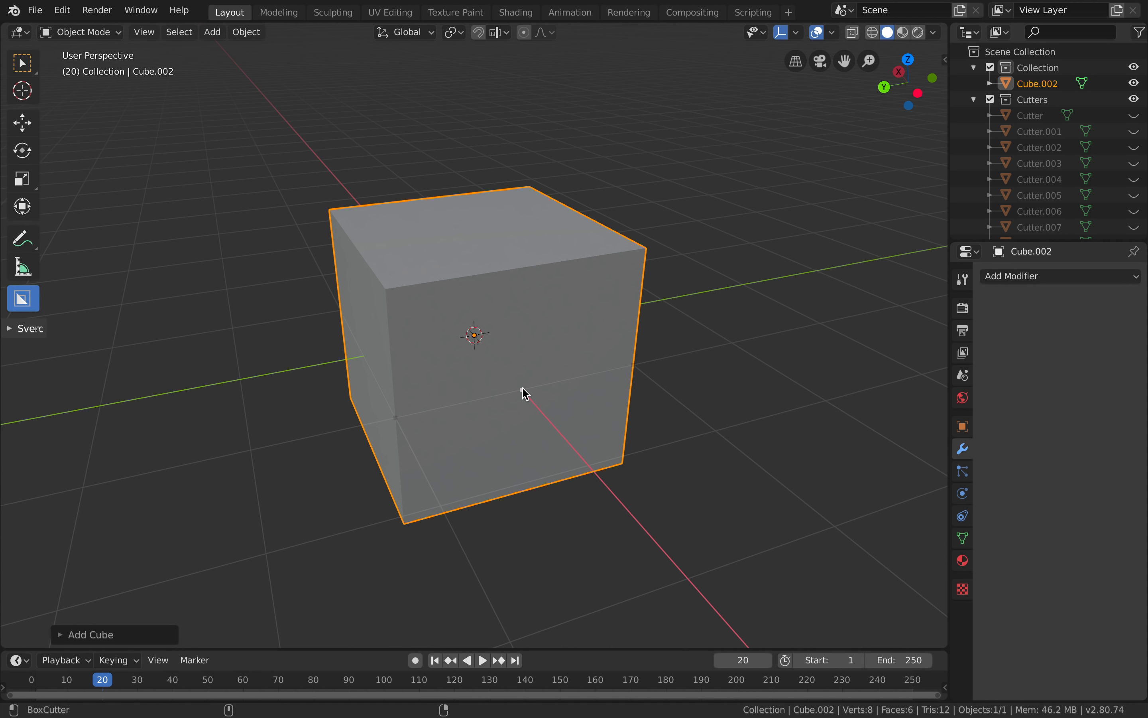
left_click_drag(523, 388, 611, 442, "ctrl")
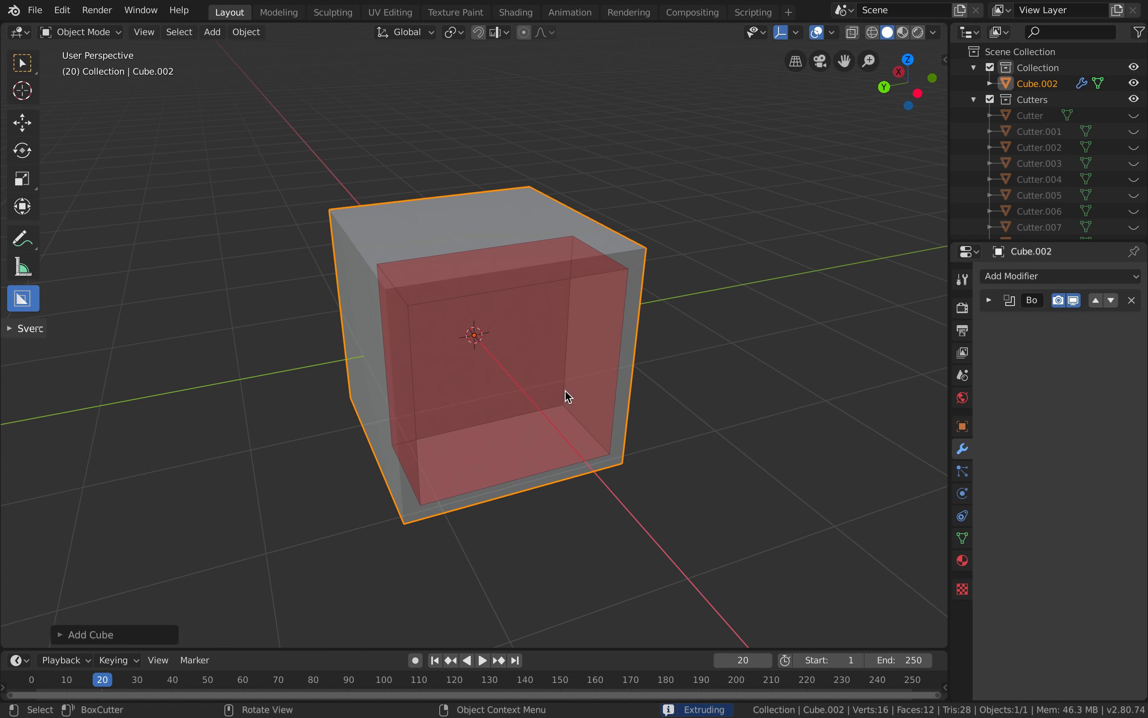
left_click(586, 425)
Cut a rectangular opening centered on the cube's -Y face, starting the box from the snapped face center
middle_click_drag(587, 428, 572, 421)
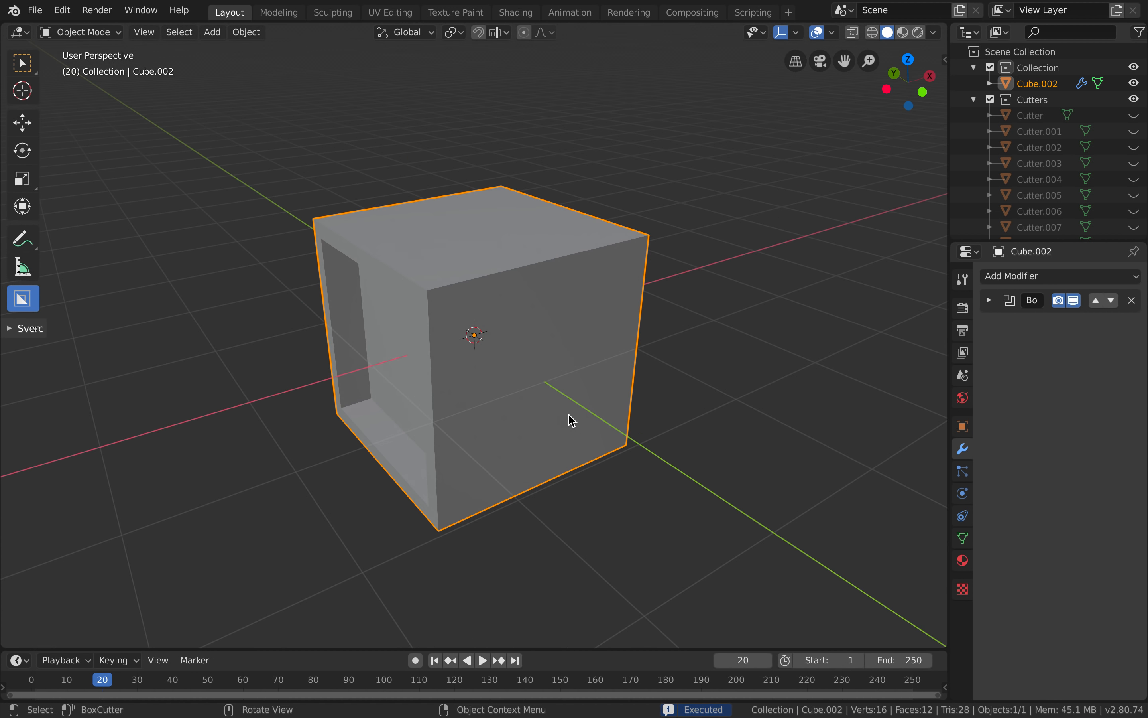
key("ctrl")
left_click_drag(544, 383, 599, 417, "ctrl")
left_click(405, 233)
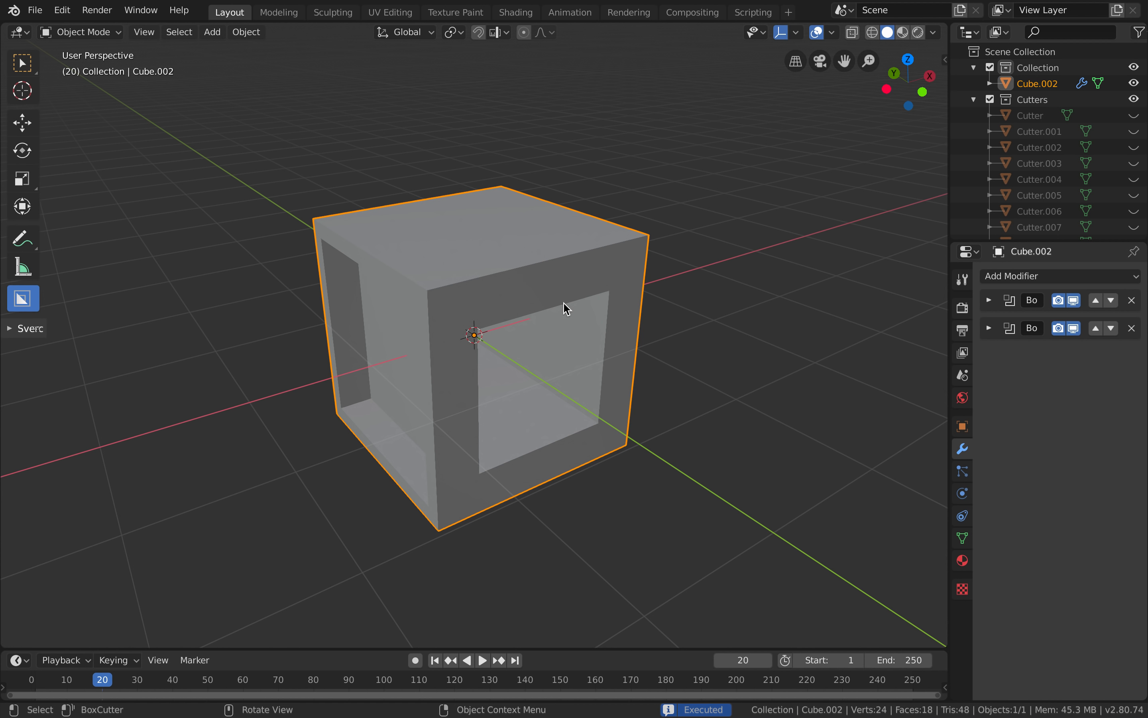
Cut two separate squarish holes deep down through the cube's top face
middle_click_drag(563, 302, 563, 303)
middle_click_drag(475, 250, 490, 249)
mouse_move(485, 233)
left_mouse_down()
mouse_move(546, 271)
mouse_move(589, 264)
left_mouse_up()
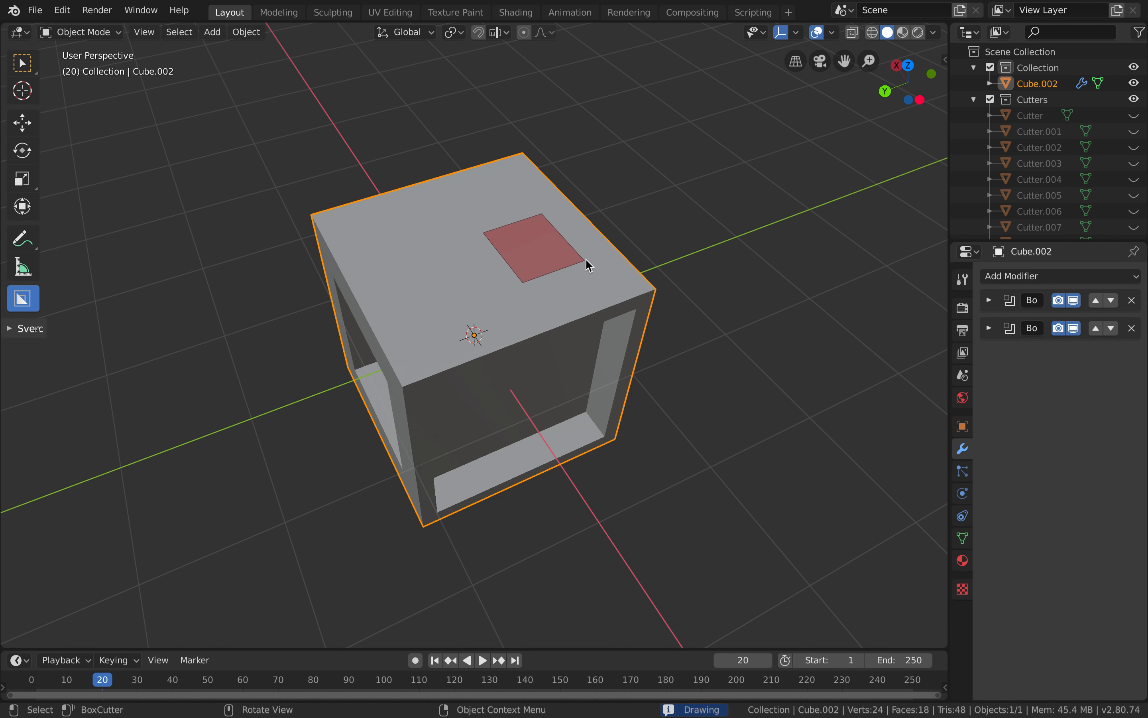
left_click(584, 500)
middle_click_drag(584, 500, 568, 497)
left_click_drag(387, 232, 437, 282)
left_click(474, 559)
middle_click_drag(474, 559, 408, 408)
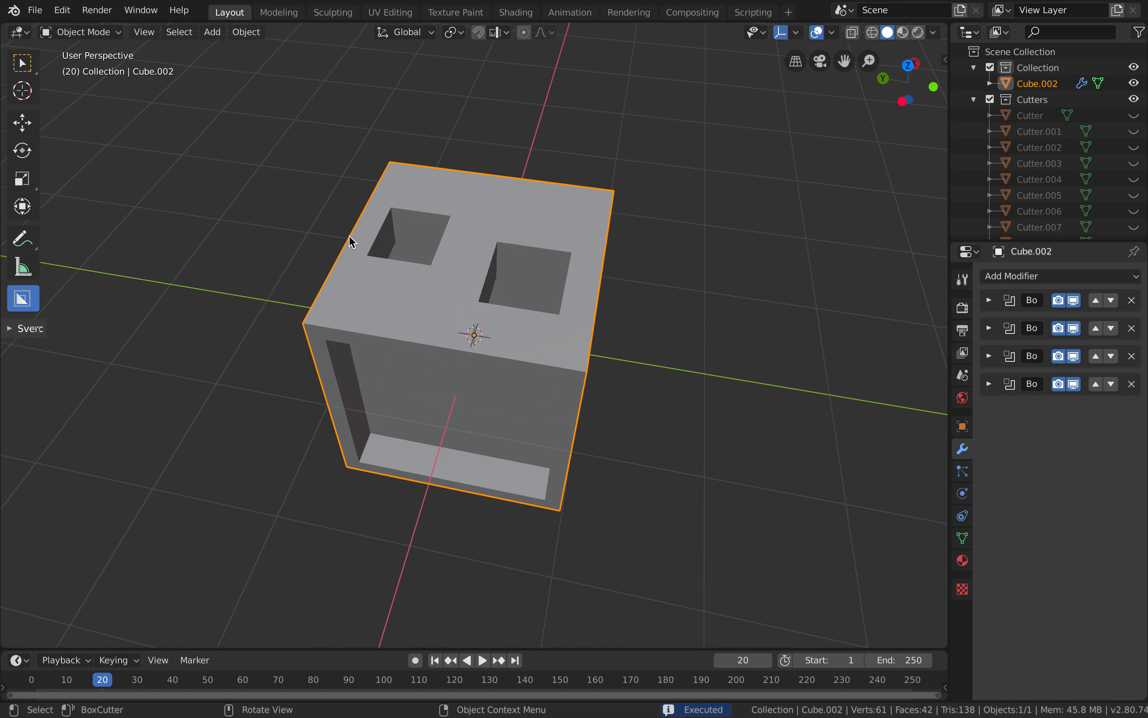
Cut through an upper edge with a box drawn from outside the cube, and carve a large recess across its top
left_click_drag(303, 130, 489, 194)
left_click(510, 160)
middle_click_drag(510, 160, 503, 192)
mouse_move(452, 184)
left_mouse_down()
mouse_move(636, 306)
mouse_move(595, 410)
left_mouse_up()
left_click(654, 431)
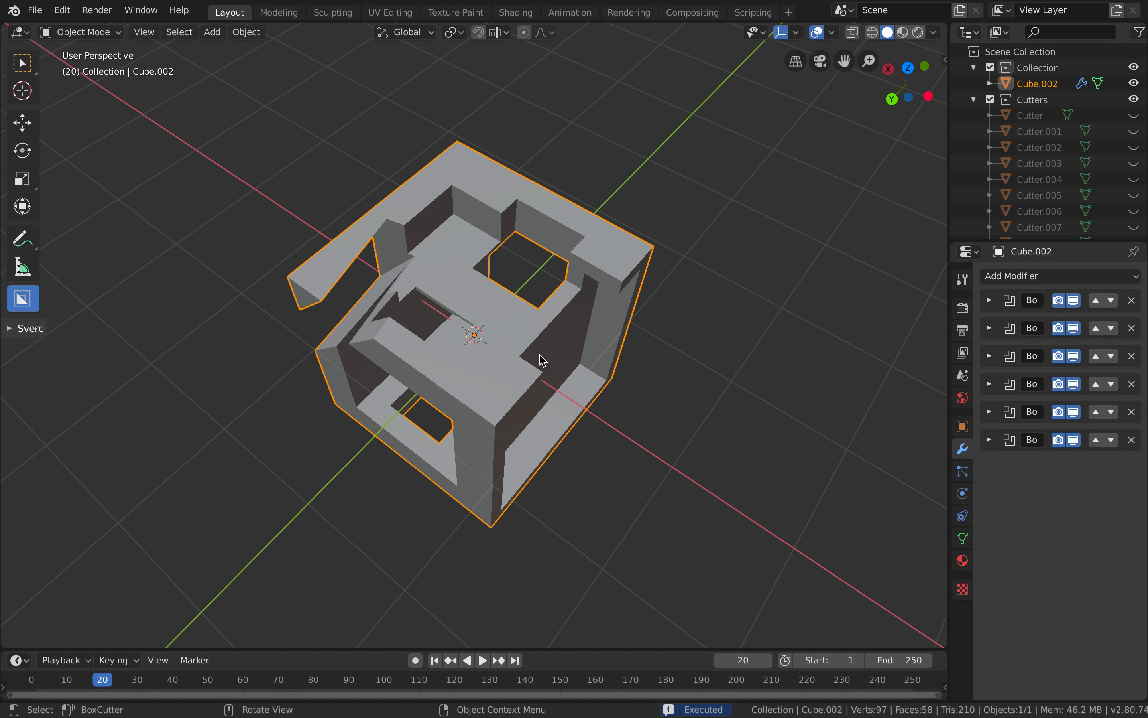
Cut a large rectangular opening right through the cube's middle with a box started outside the mesh
middle_click_drag(543, 360, 536, 354)
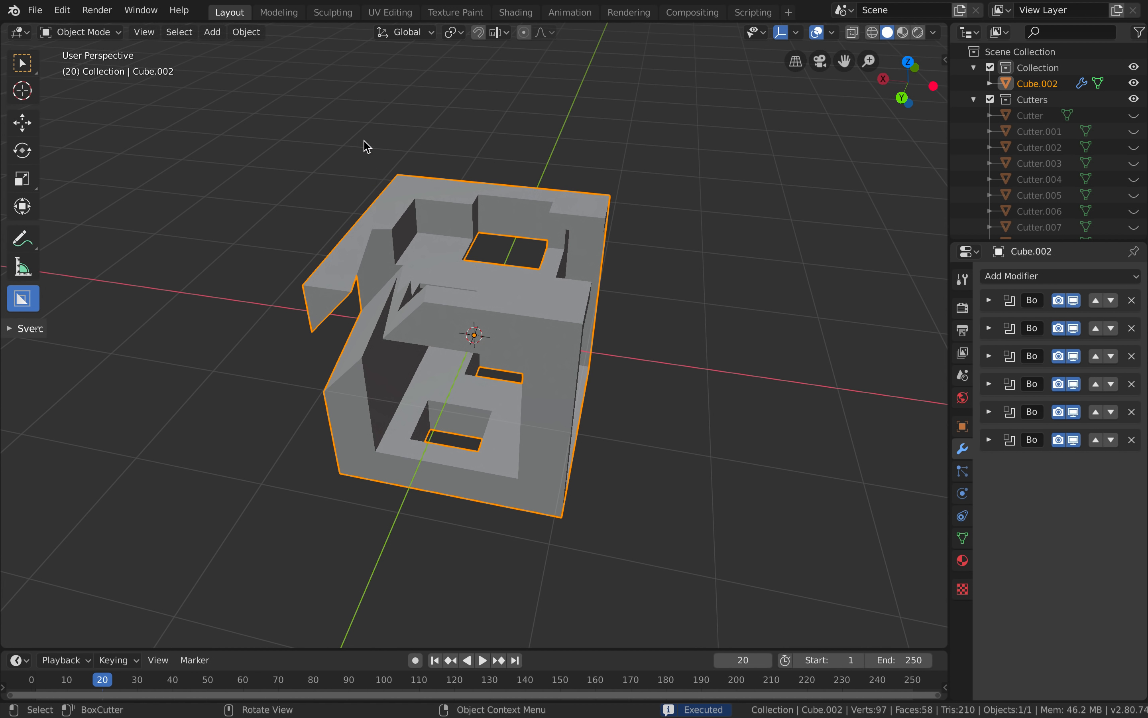
left_click_drag(367, 147, 538, 454)
left_click(539, 451)
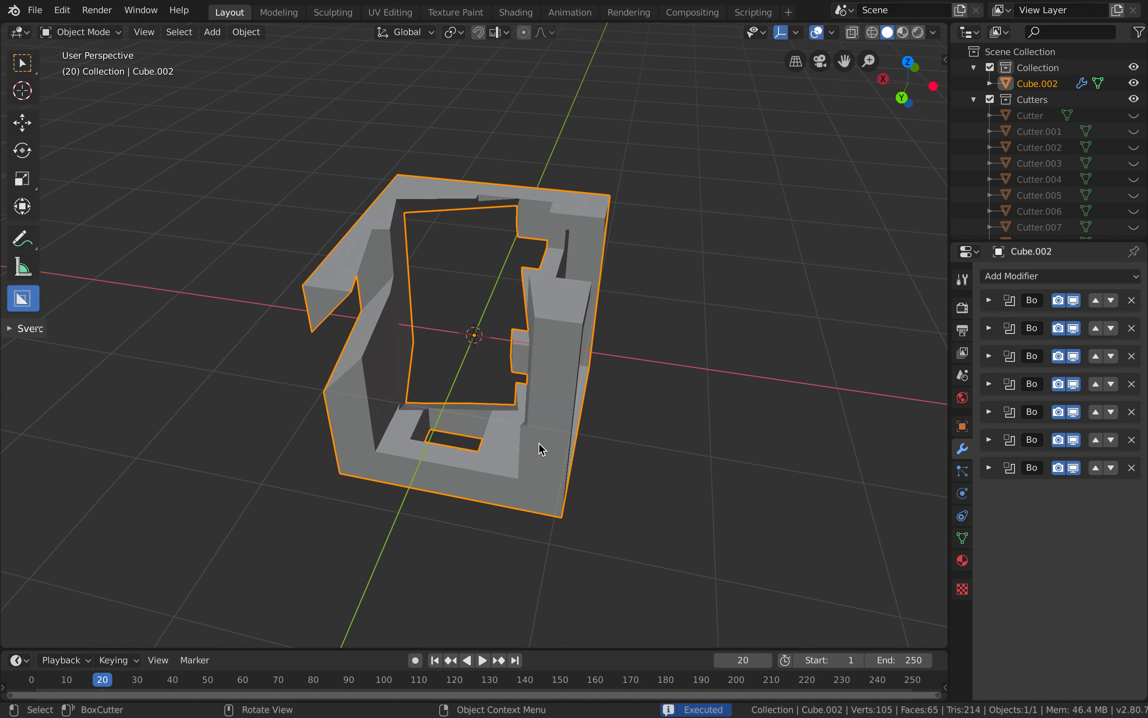
Delete the finished cut cube from the scene
middle_click_drag(541, 449, 585, 403)
left_click(633, 415)
left_click(585, 404)
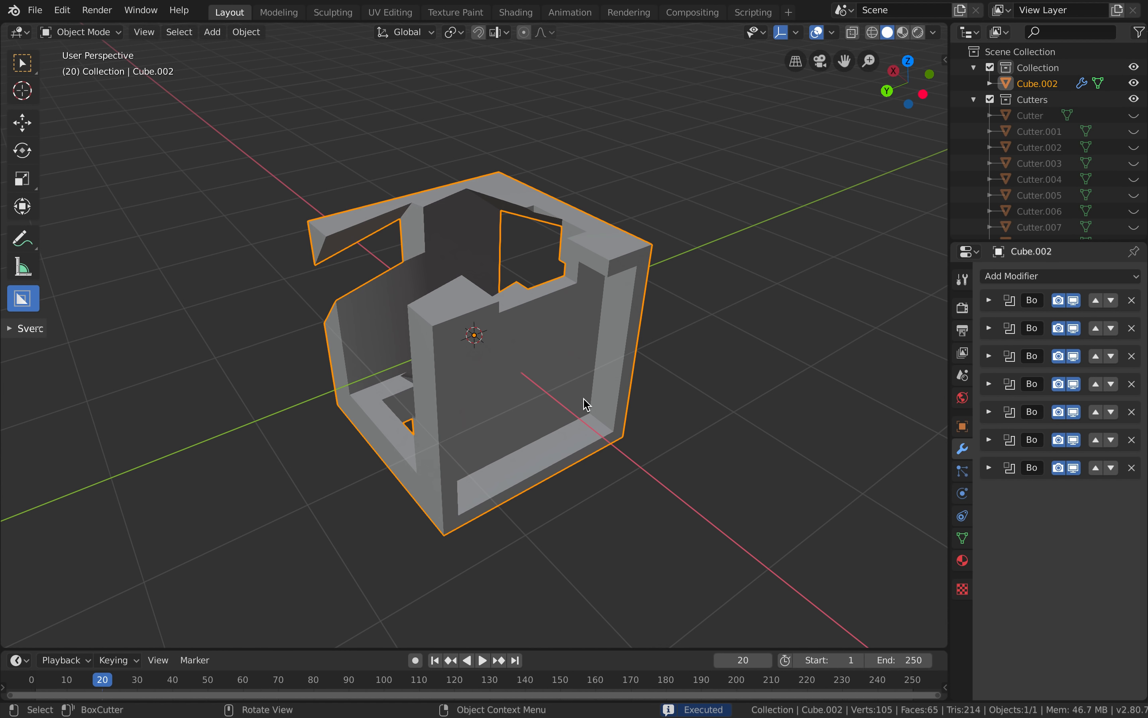
key("Delete")
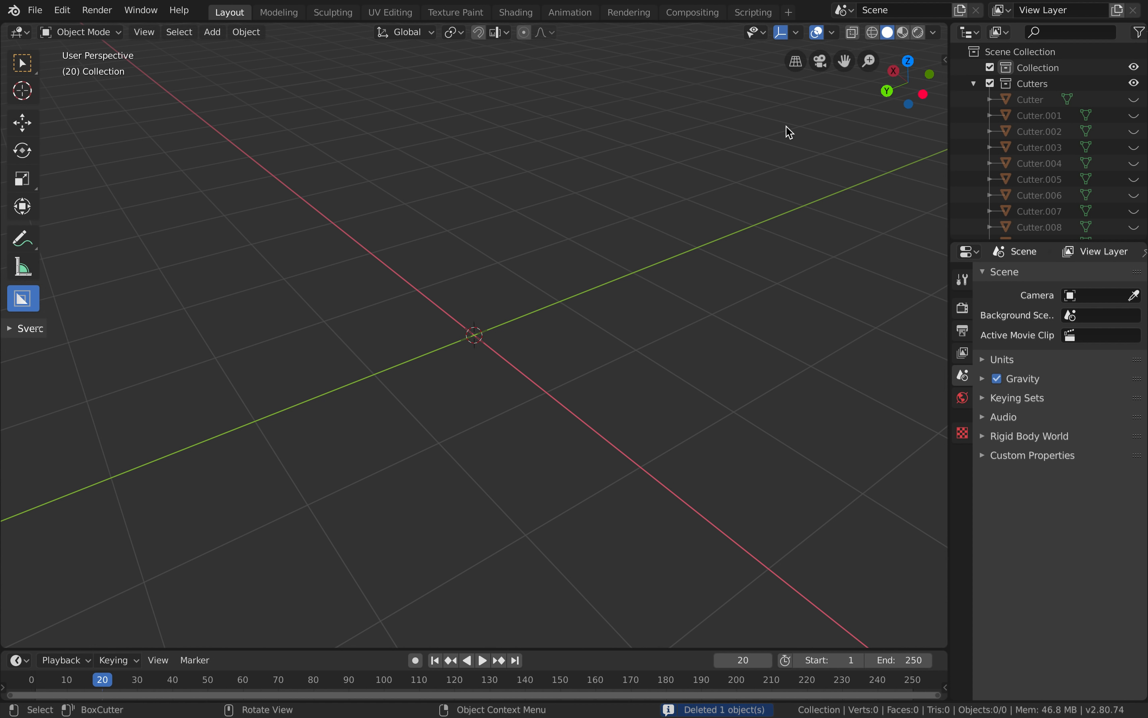
Save the scene to the Desktop as sv_boxcutter_demo001.blend
key("ctrl+s")
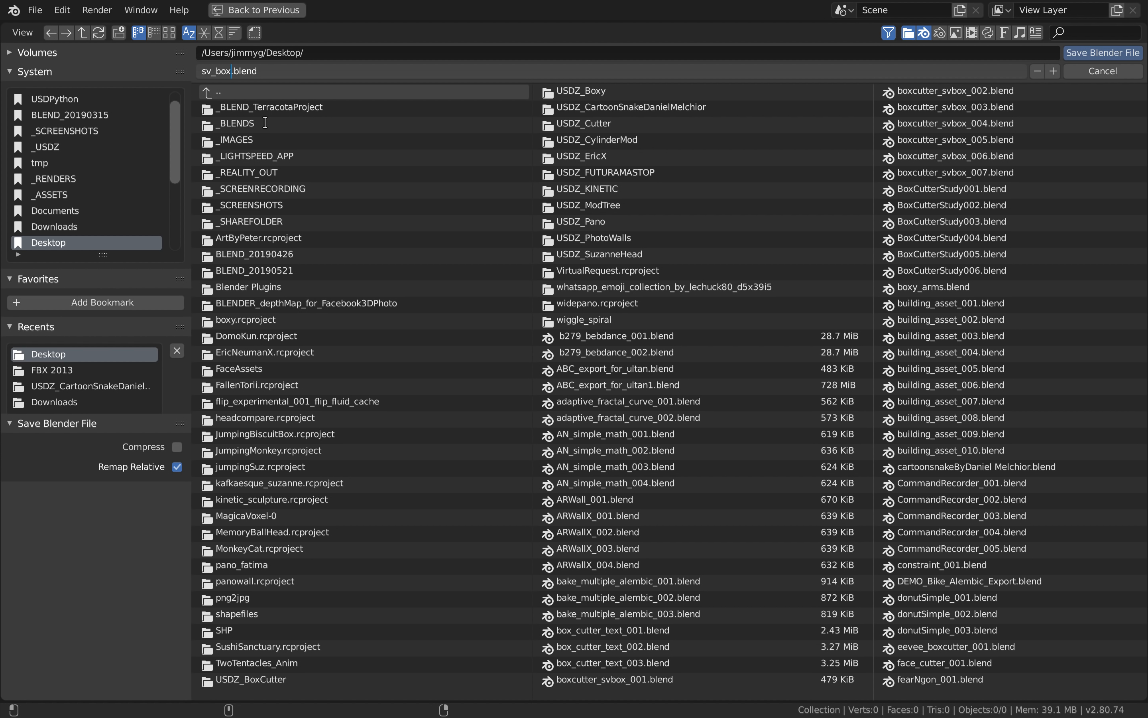
type("001")
key("Return")
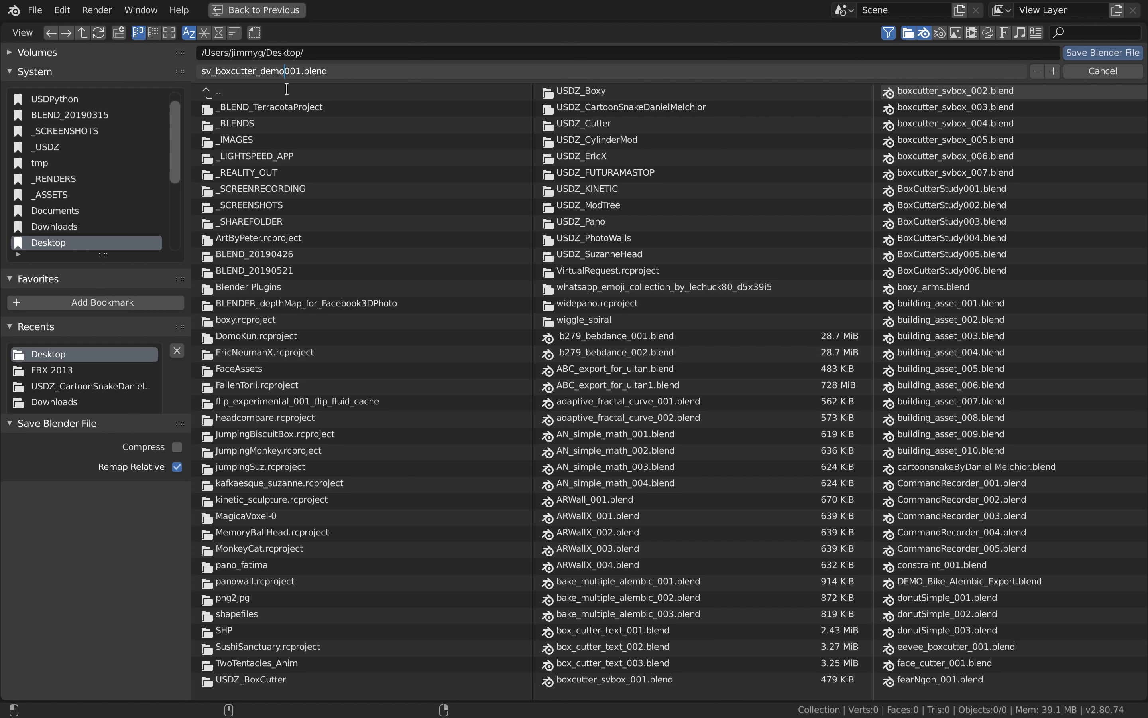
key("Return")
left_click(1082, 53)
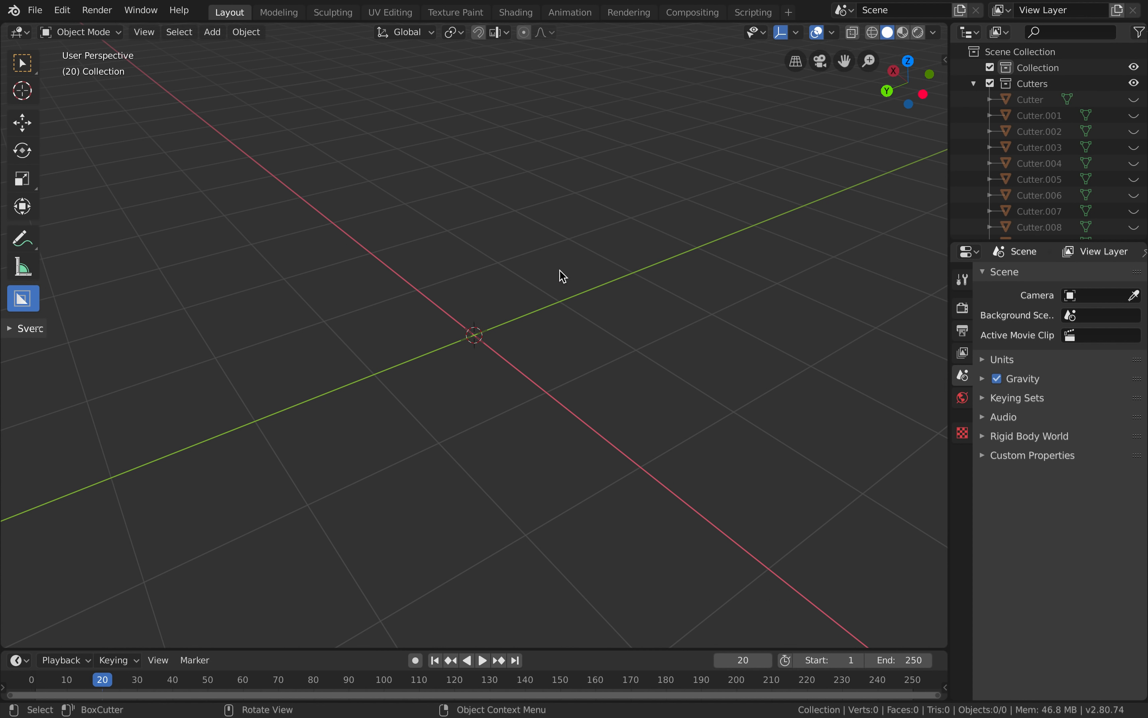
Start a new file from the General template
middle_click_drag(426, 319, 422, 319)
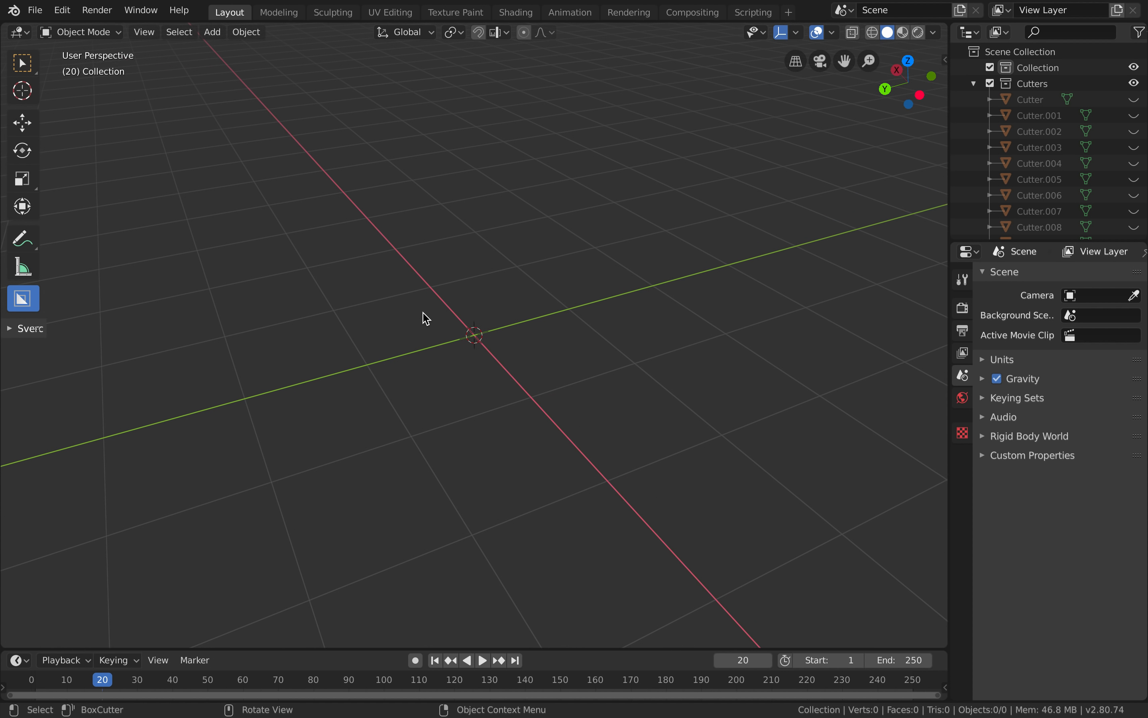
key("shift+a")
left_click(35, 10)
mouse_move(57, 25)
left_click(202, 26)
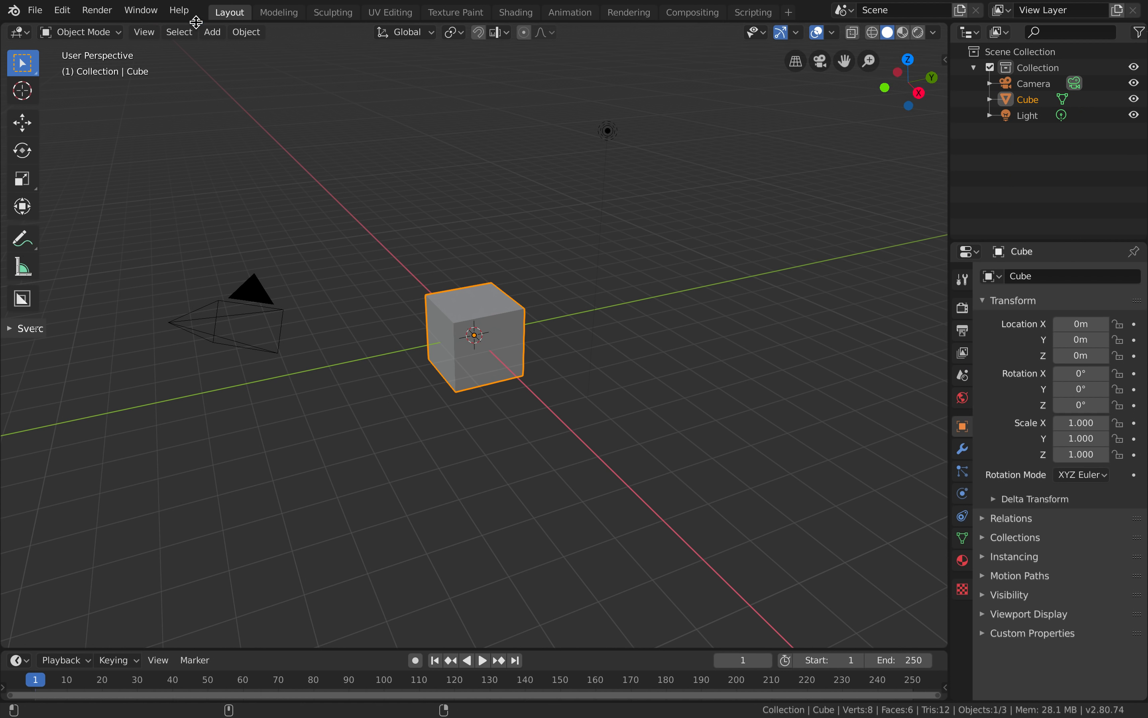
Delete the default cube, camera and light from the new scene
left_click(412, 233)
key("x")
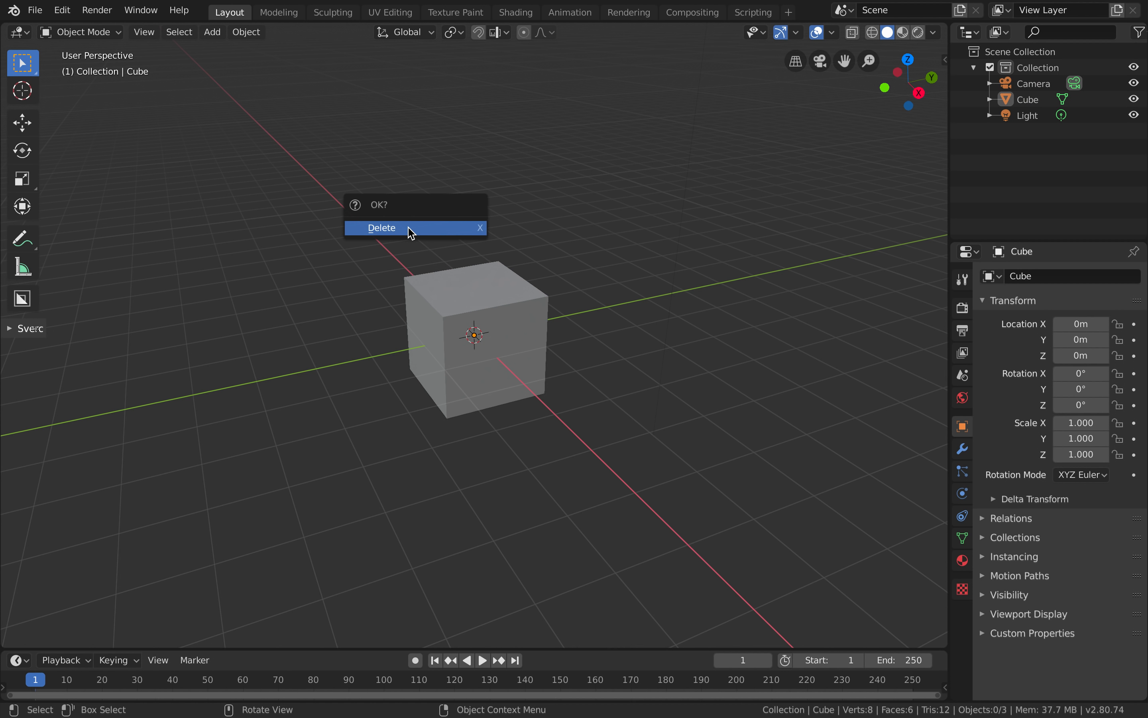
key("a")
key("x")
left_click(479, 313)
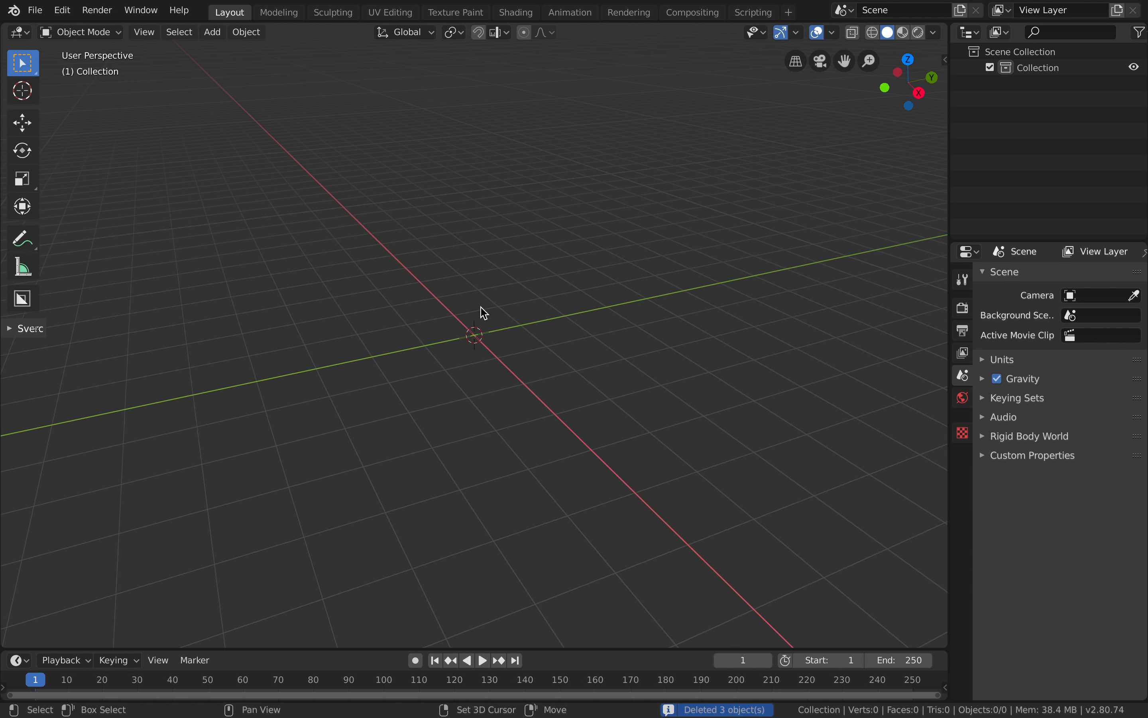
Add a mesh cube at the origin of the empty scene
key("shift+a")
mouse_move(534, 316)
left_click(597, 323)
scroll(599, 299, "up", 4)
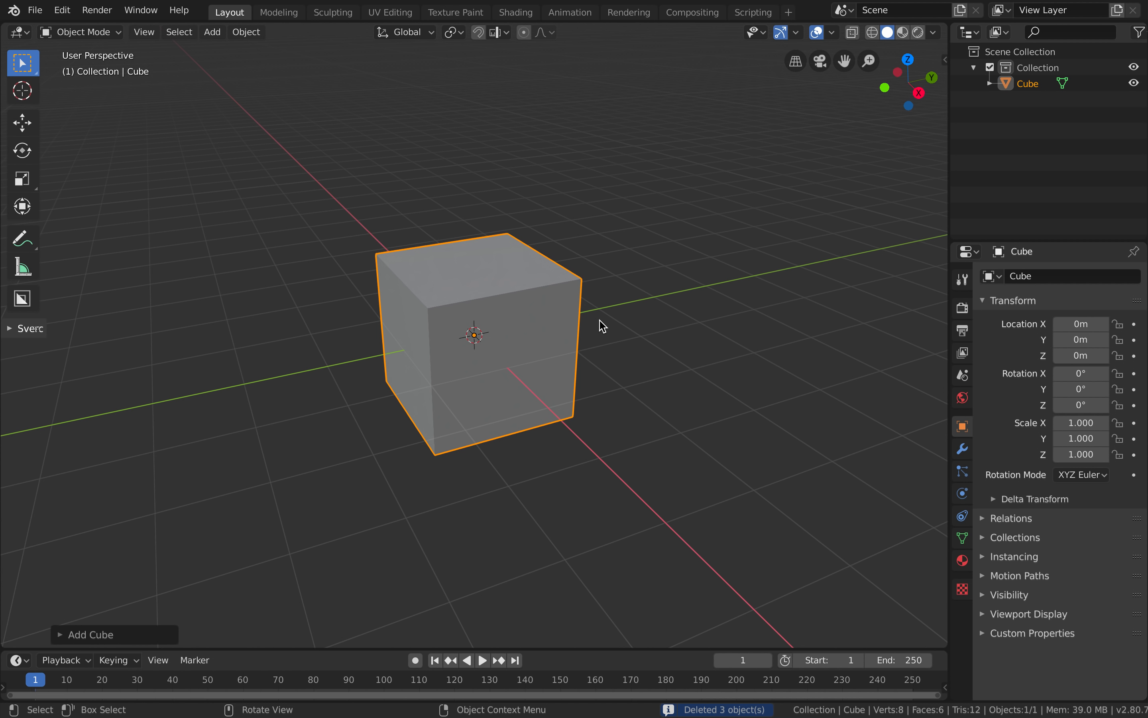
middle_click_drag(599, 299, 599, 299)
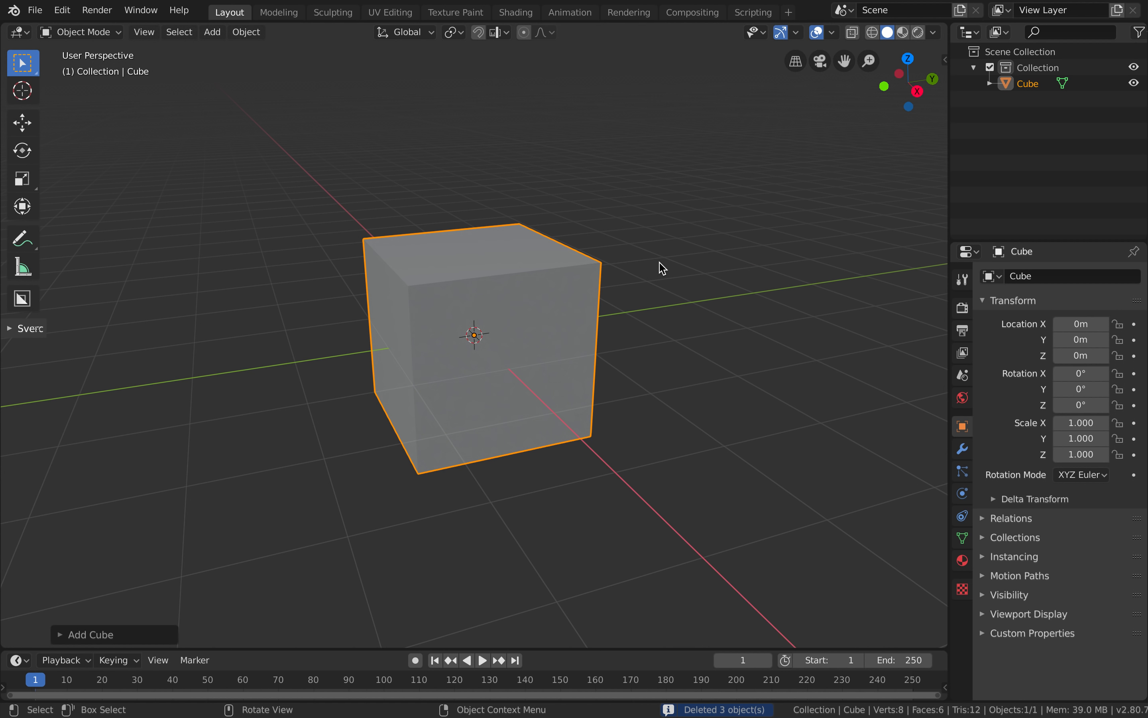
middle_click_drag(663, 268, 661, 267)
middle_click_drag(511, 294, 564, 276)
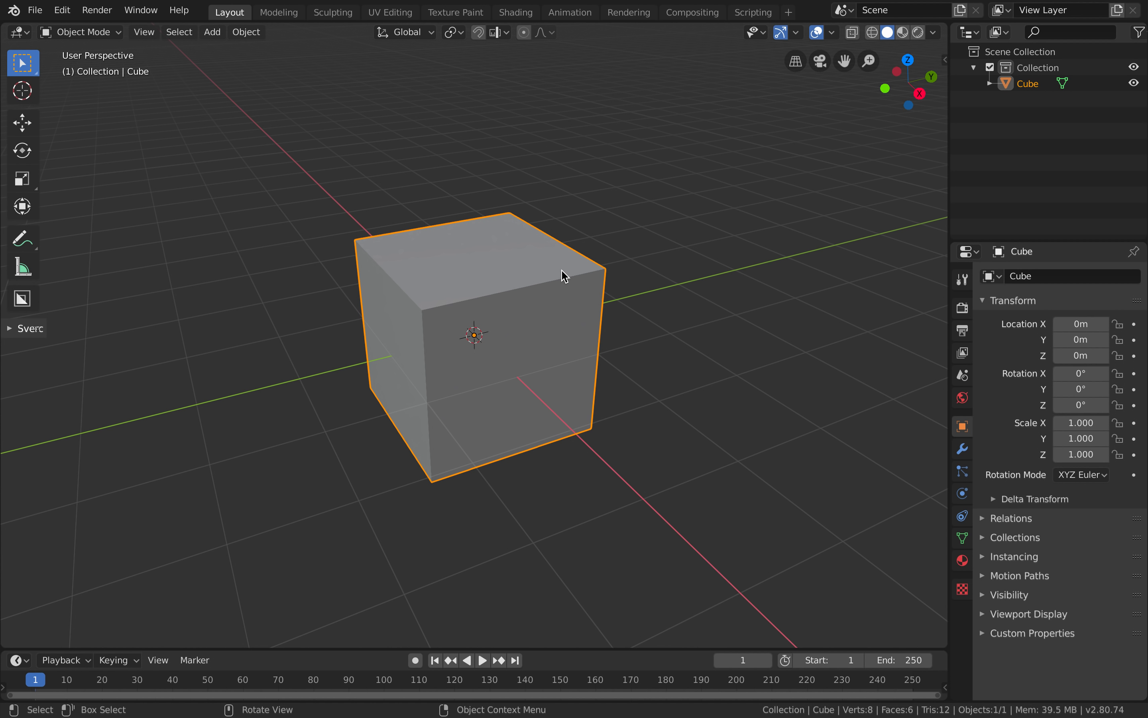
Activate BoxCutter with the Circle shape and cut a deep round hole down into the cube's top face
key("alt+w")
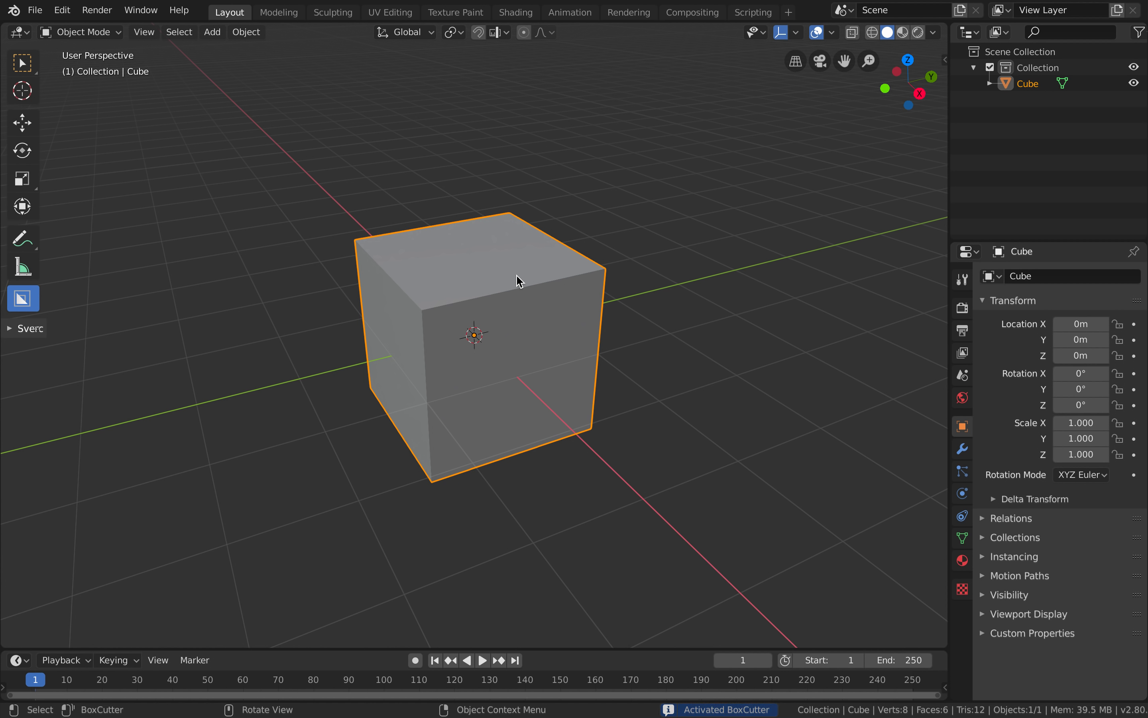
middle_click_drag(519, 281, 519, 282)
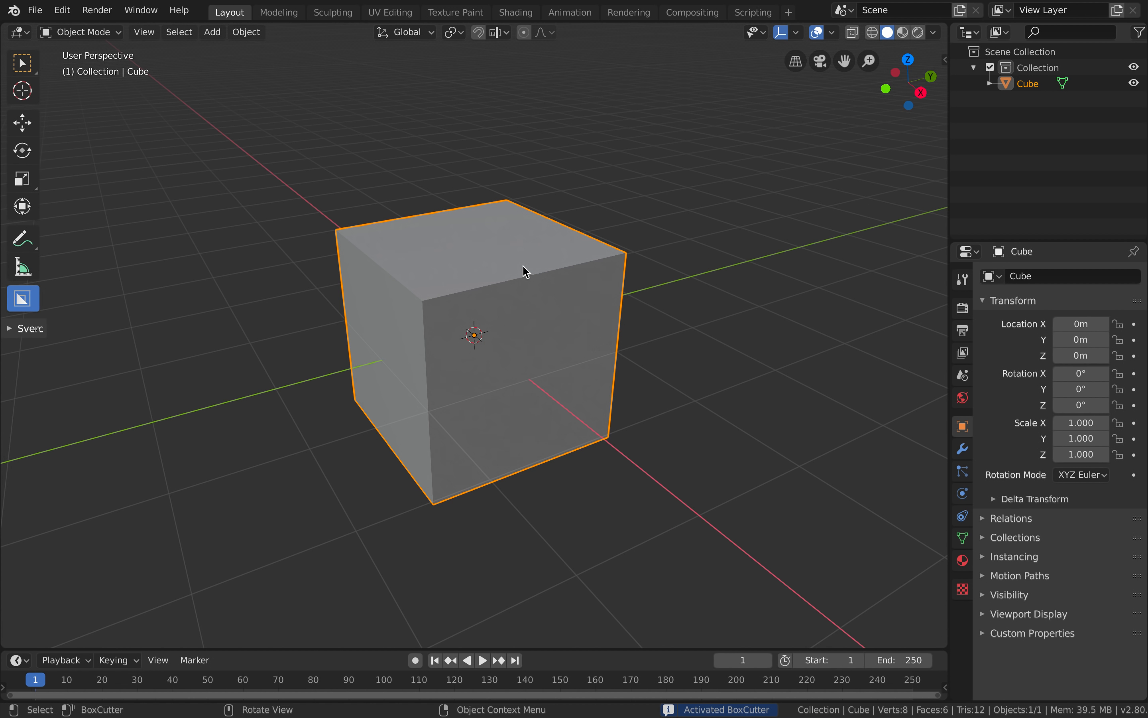
key("d")
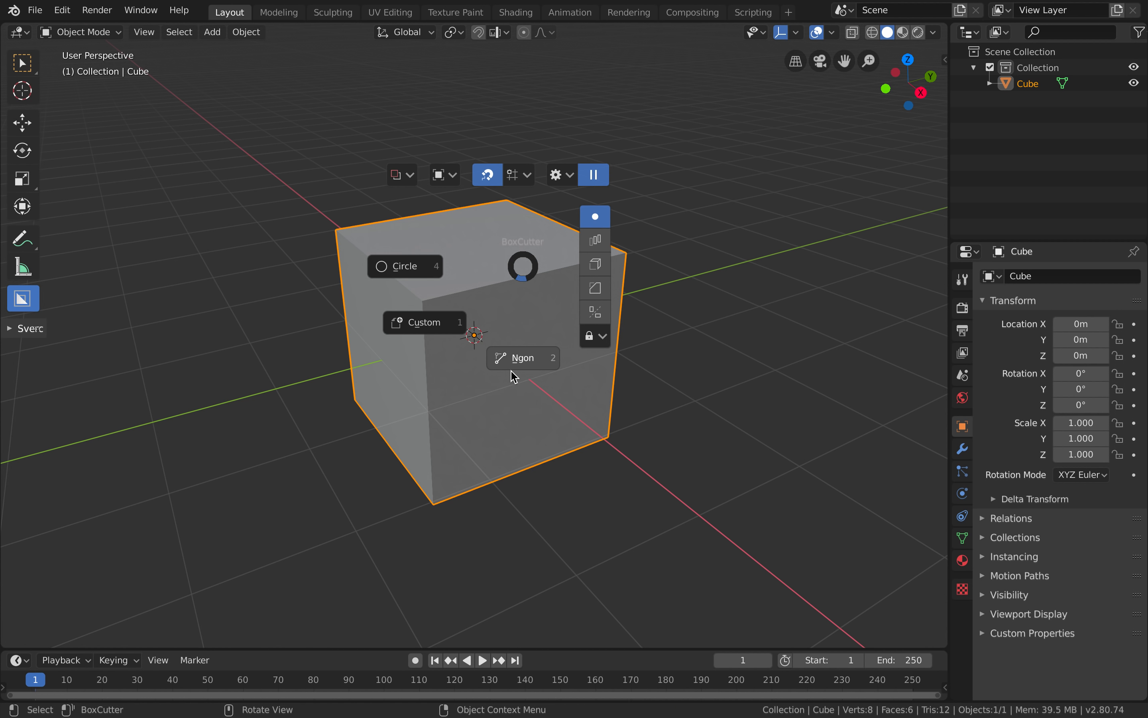
left_click(420, 276)
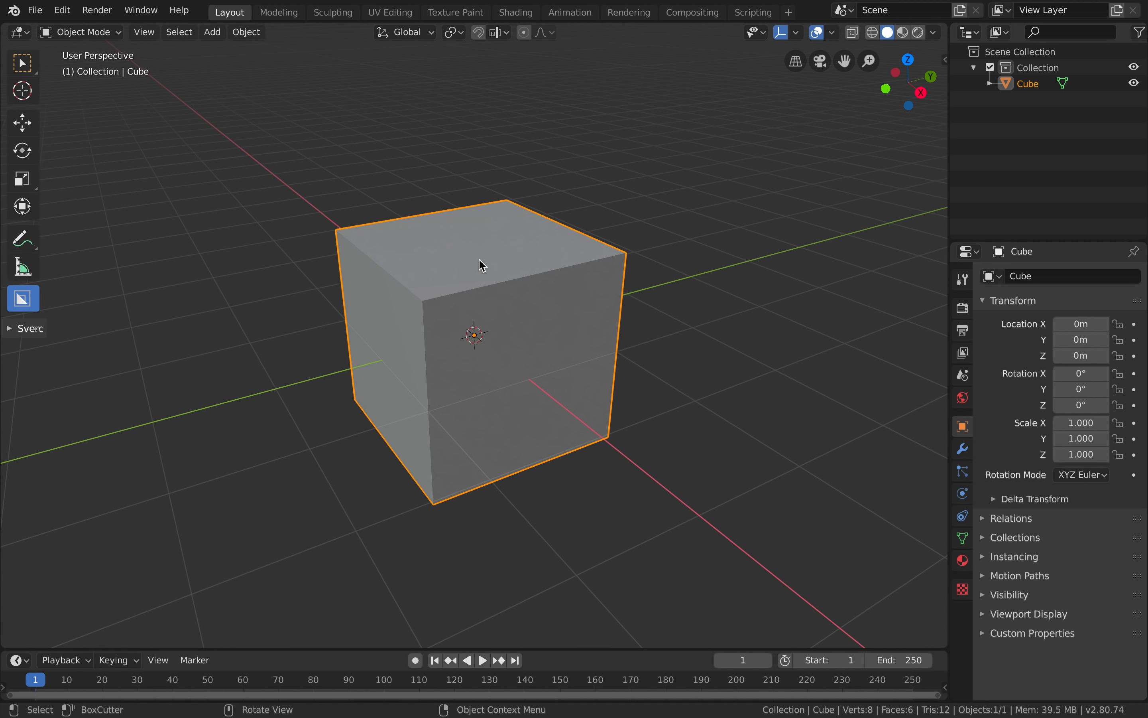
left_click_drag(482, 261, 518, 551)
middle_click_drag(518, 551, 530, 491)
middle_click_drag(529, 294, 502, 309)
Switch BoxCutter to the Ngon shape and cut an irregular polygonal hole beside the round hole in the top face
key("d")
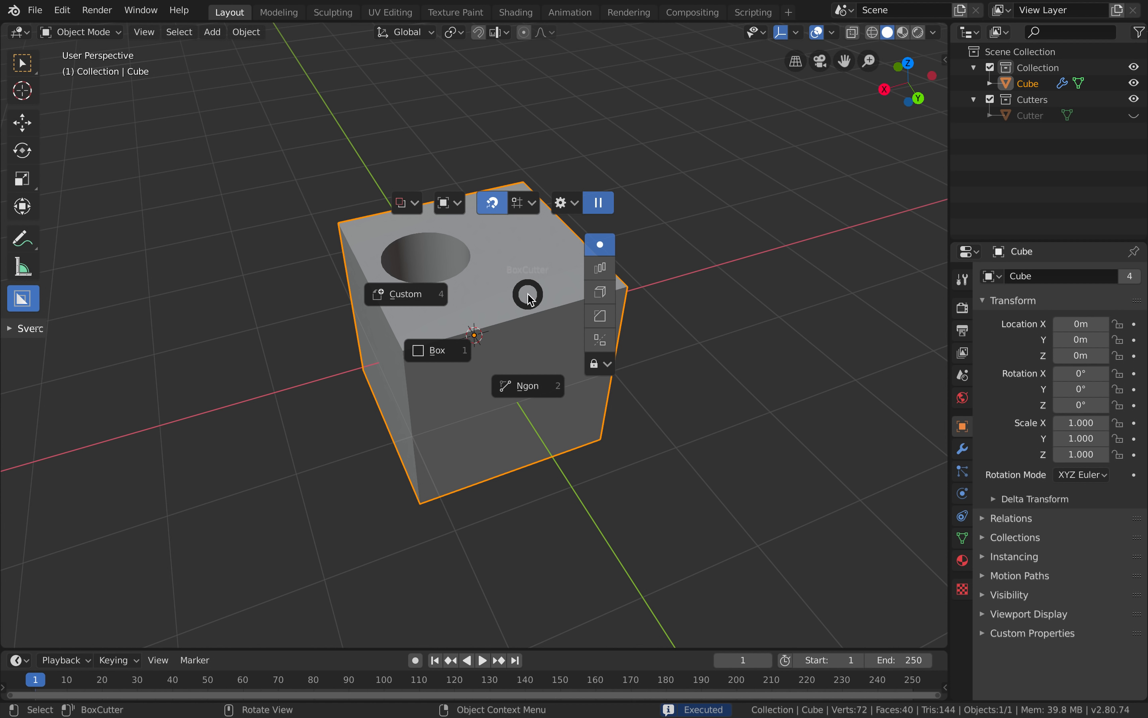
left_click(530, 386)
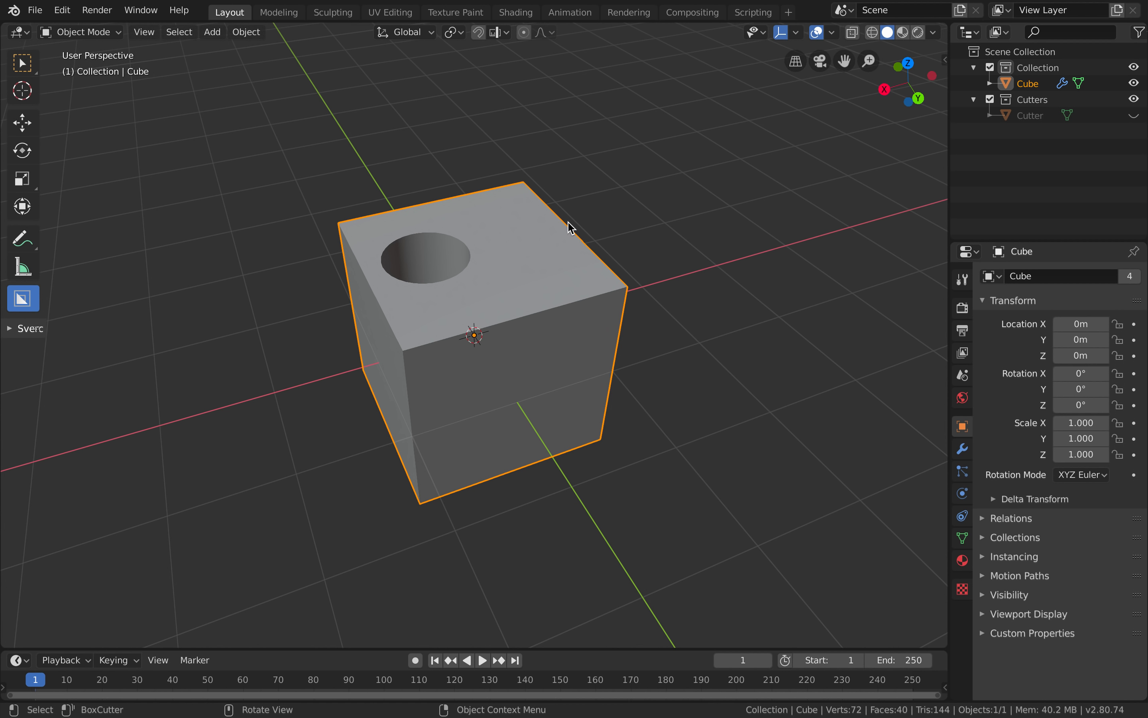
middle_click_drag(511, 269, 509, 276)
key("d")
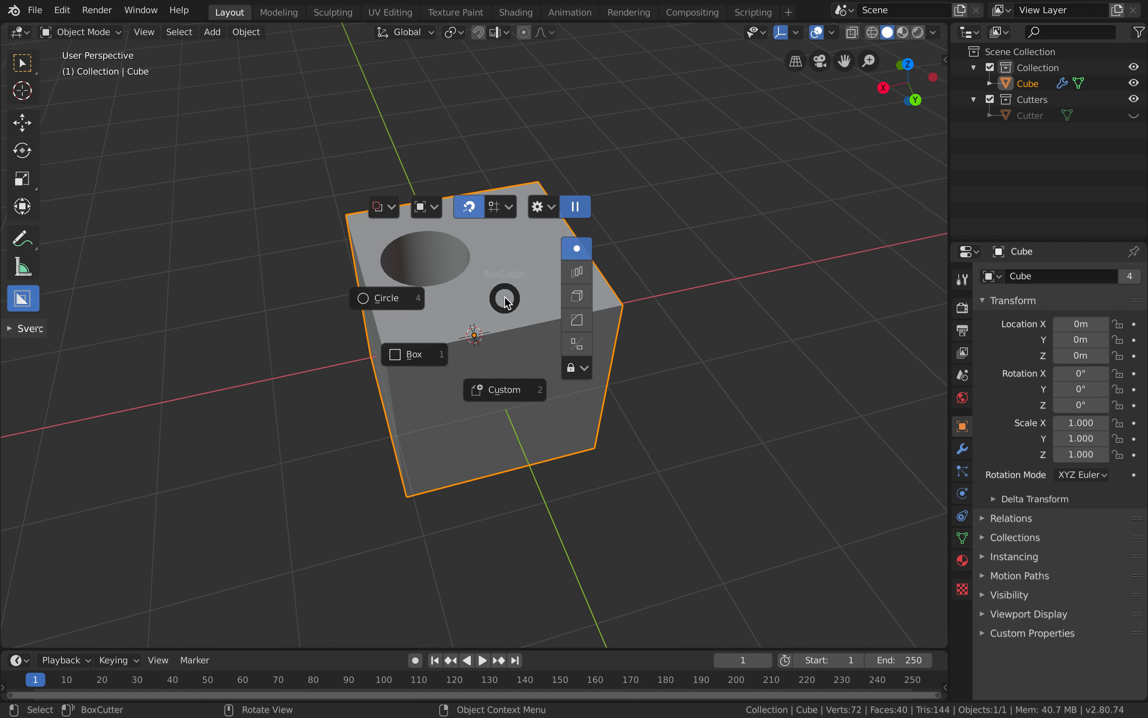
key("Escape")
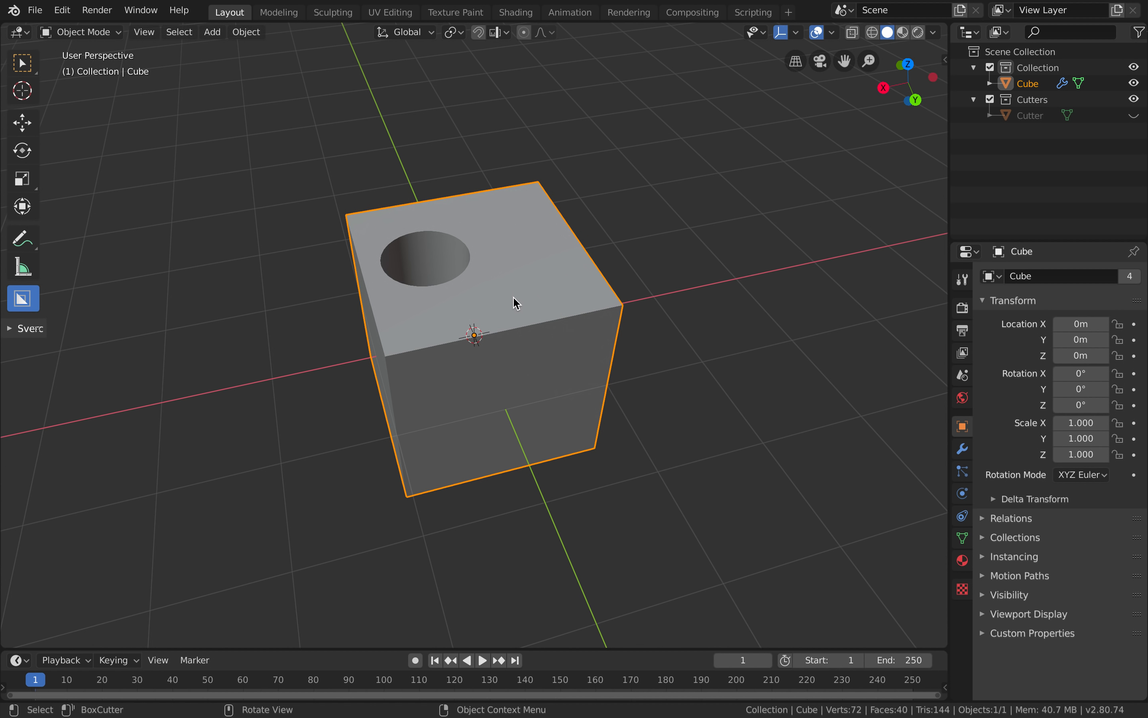
mouse_move(526, 289)
middle_mouse_down()
mouse_move(553, 270)
mouse_move(525, 287)
middle_mouse_up()
mouse_move(524, 283)
left_mouse_down()
mouse_move(543, 352)
mouse_move(652, 347)
mouse_move(676, 310)
mouse_move(672, 256)
mouse_move(609, 229)
mouse_move(636, 238)
left_mouse_up()
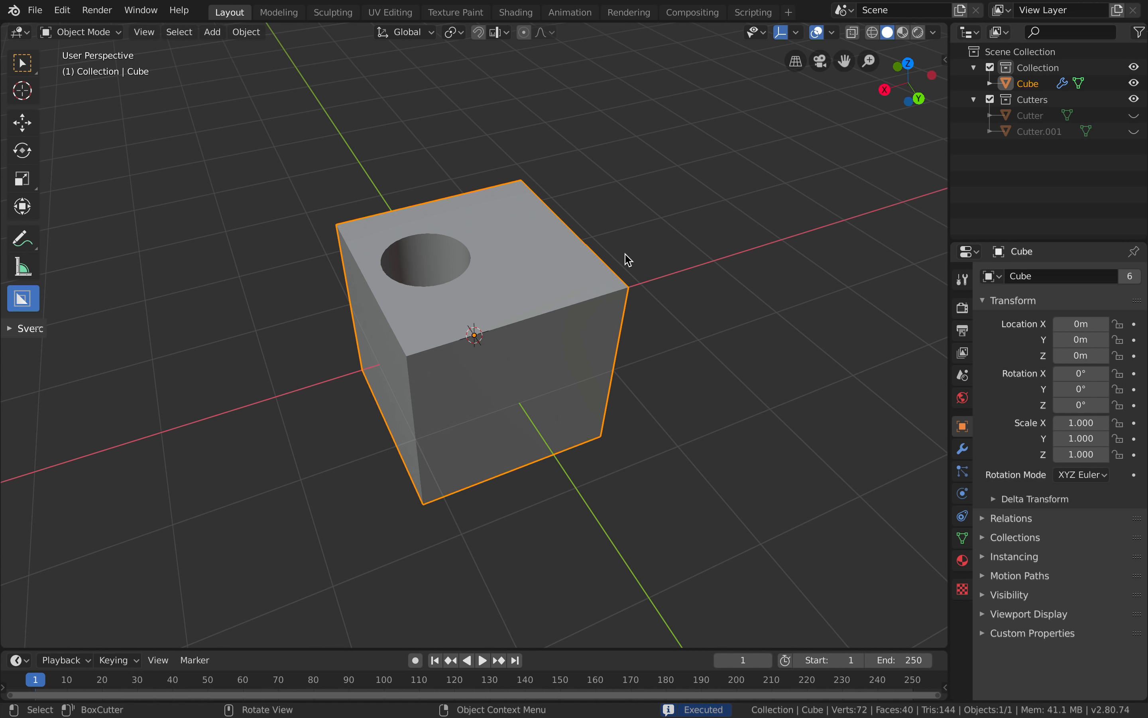
mouse_move(503, 283)
left_mouse_down()
mouse_move(564, 289)
mouse_move(564, 251)
left_mouse_up()
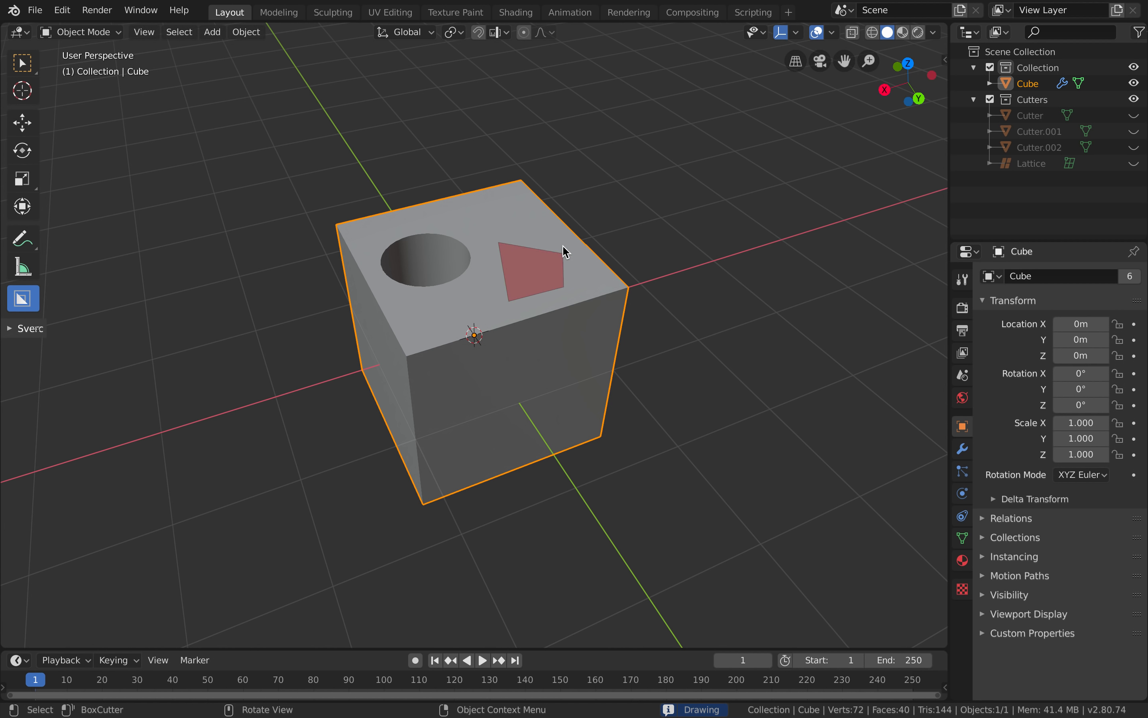
left_click(534, 223)
left_click(544, 322)
middle_click_drag(545, 323, 544, 321)
Replace the cut cube with a fresh mesh cube scaled up to about 1.212
key("d")
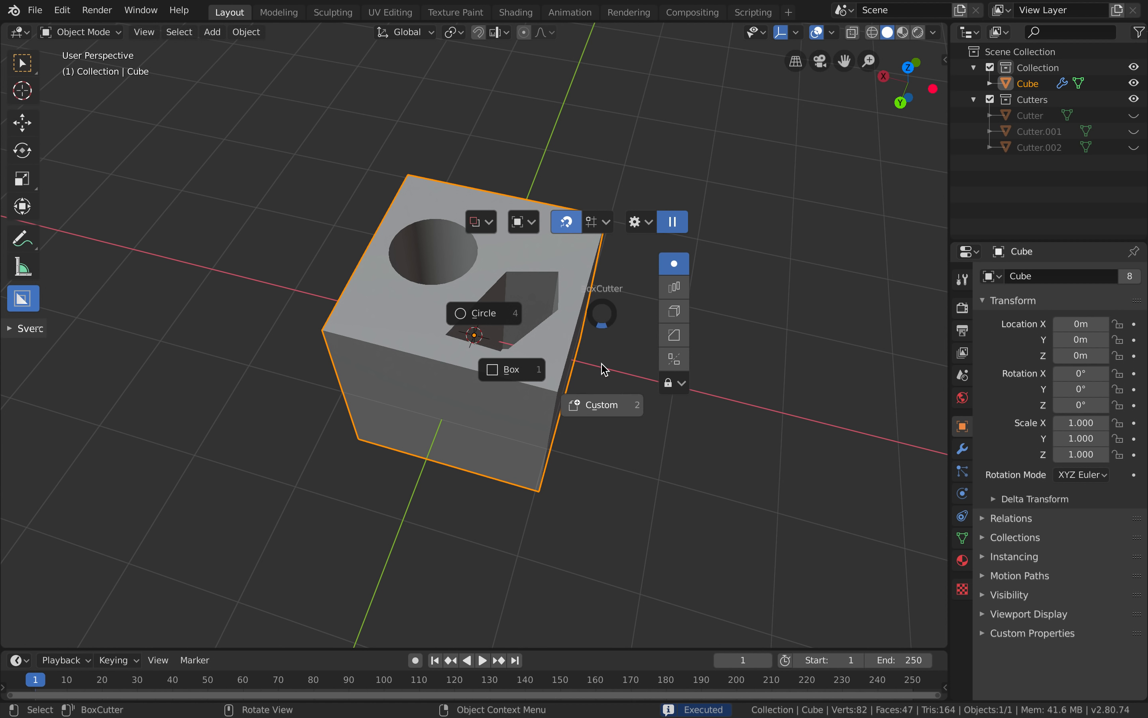
left_click(606, 311)
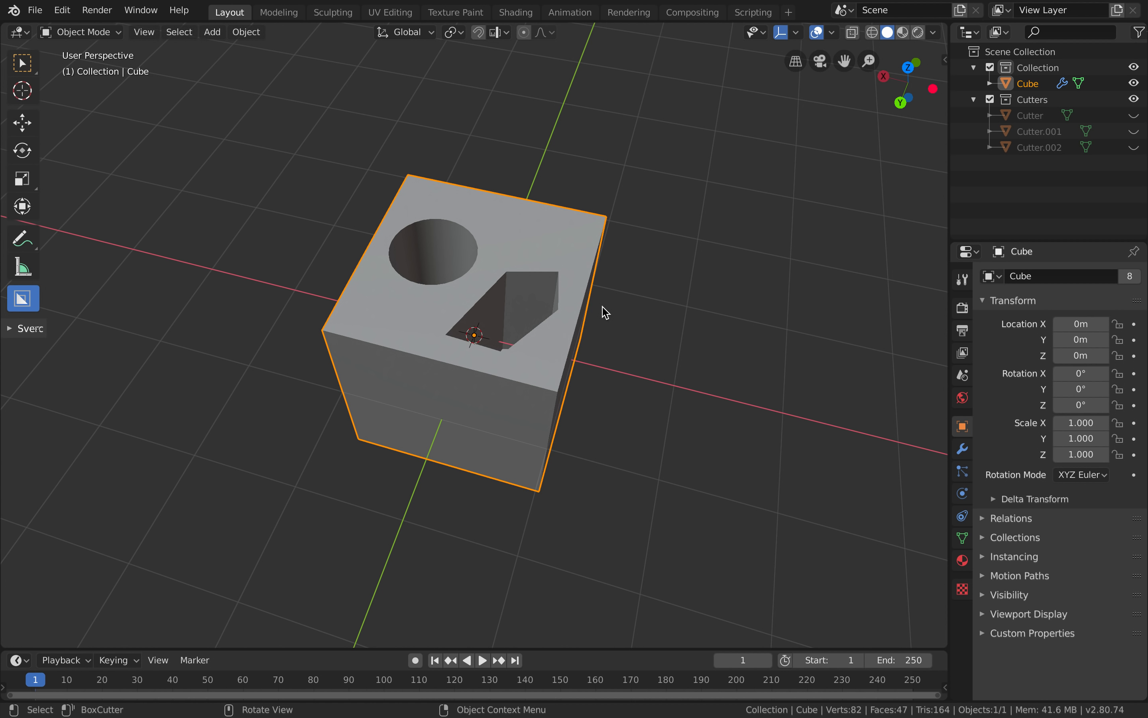
key("Delete")
key("shift+a")
mouse_move(602, 313)
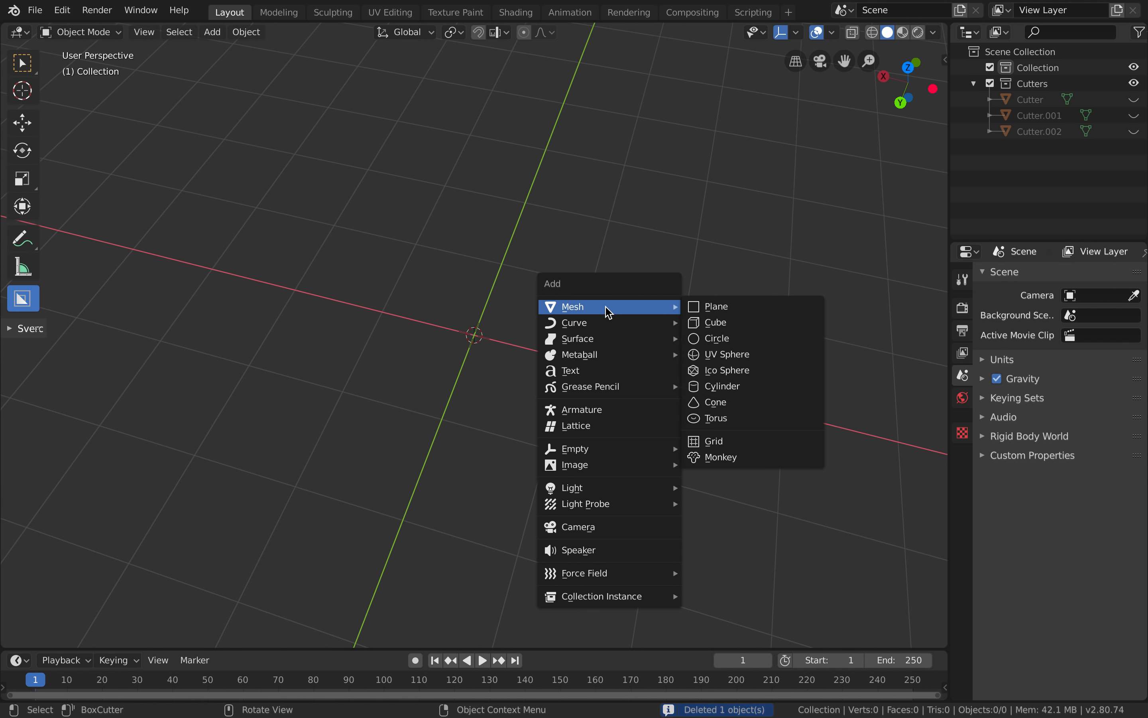
left_click(729, 324)
key("s")
left_click(672, 310)
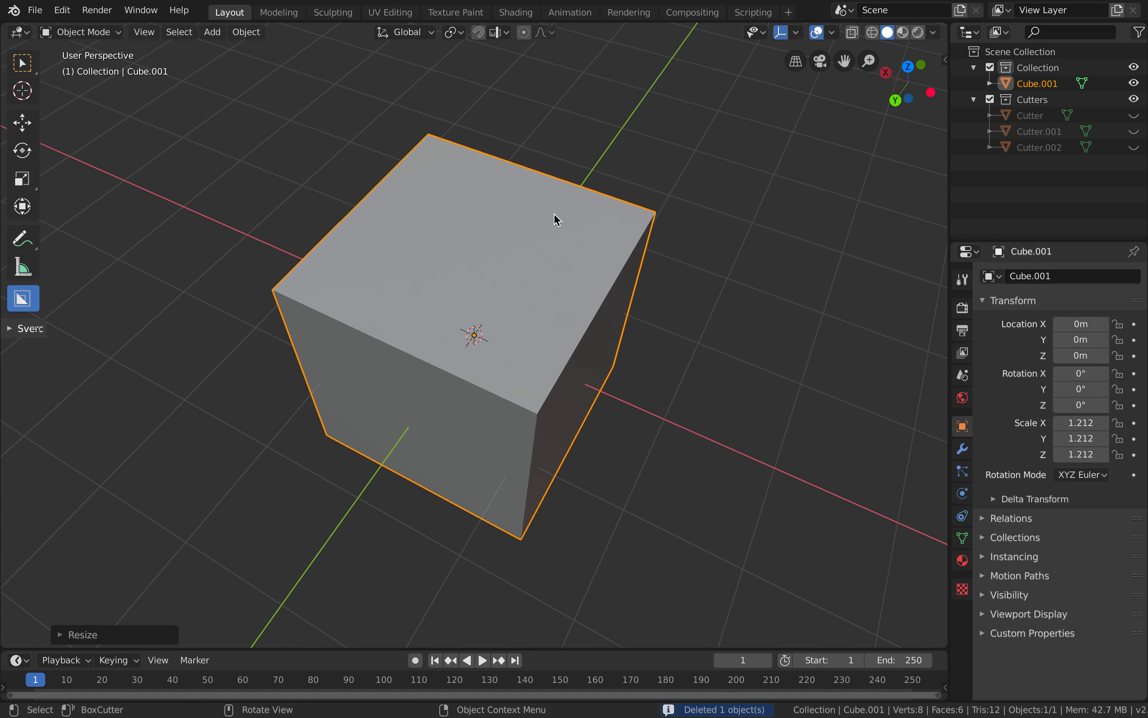
Switch BoxCutter to the Box shape and cut a rectangular notch from the top face out through one side of the cube
left_click_drag(558, 220, 571, 269)
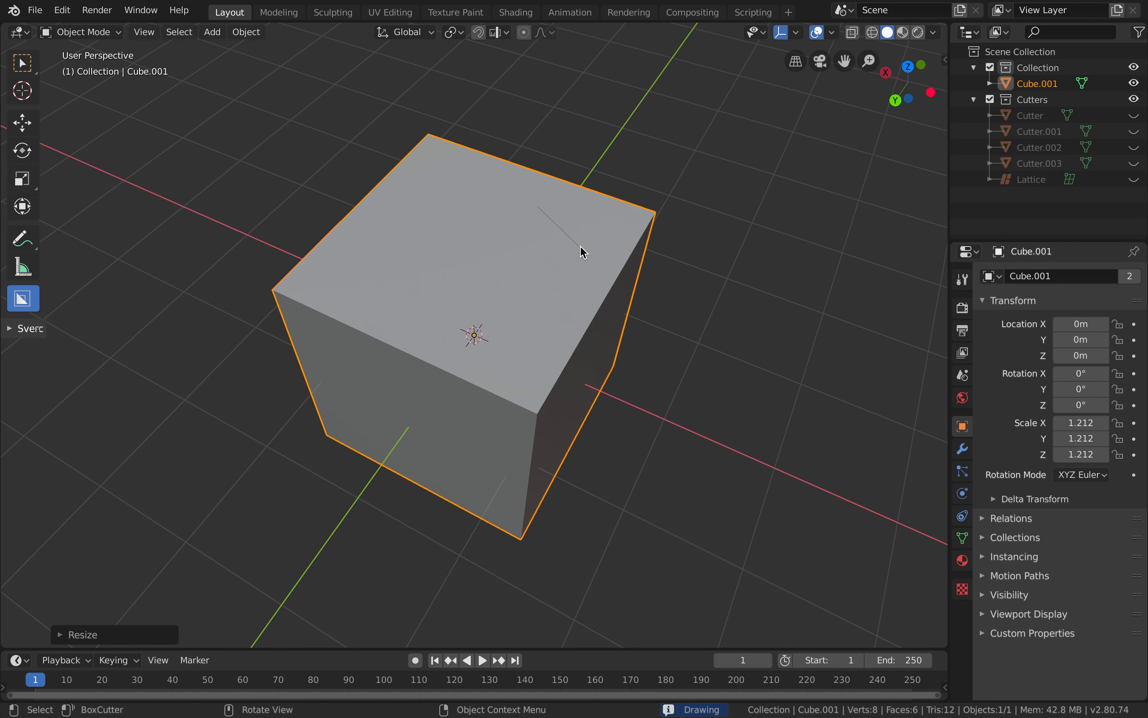
key("Escape")
key("d")
middle_click_drag(569, 239, 541, 272)
left_click(494, 292)
left_click_drag(541, 271, 679, 327)
left_click(682, 447)
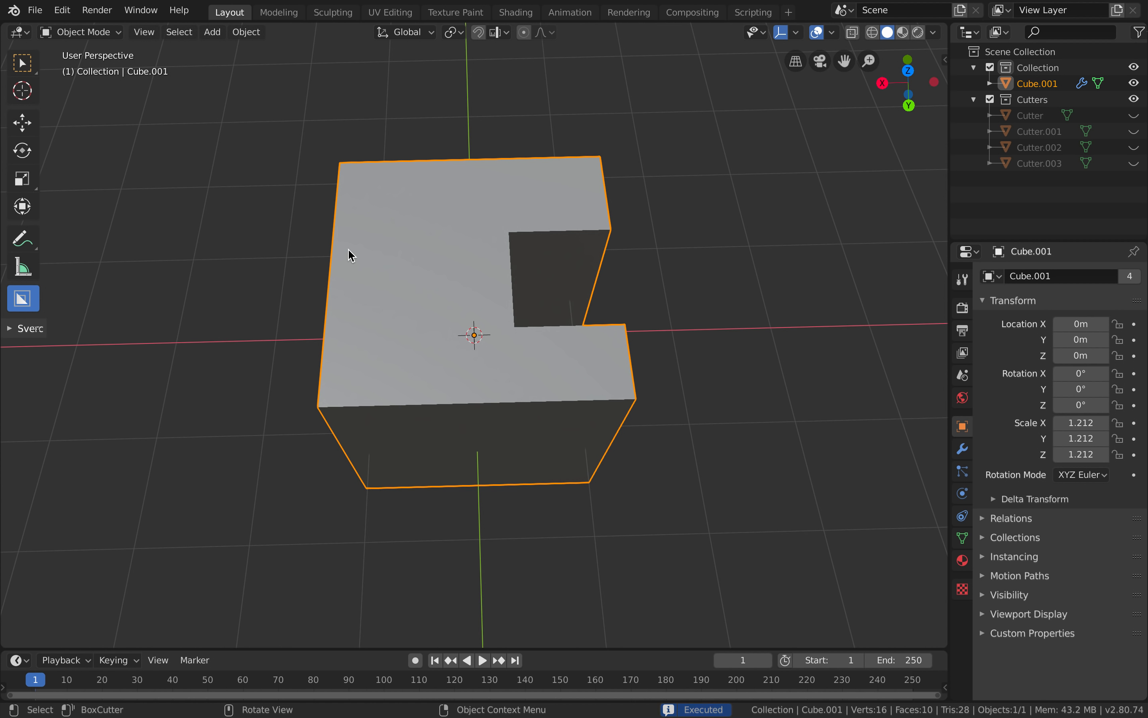
Cut a similar notch through the opposite side, and a large squarish opening deep through the cube's front face
mouse_move(422, 245)
left_mouse_down()
mouse_move(264, 346)
mouse_move(251, 328)
mouse_move(249, 337)
left_mouse_up()
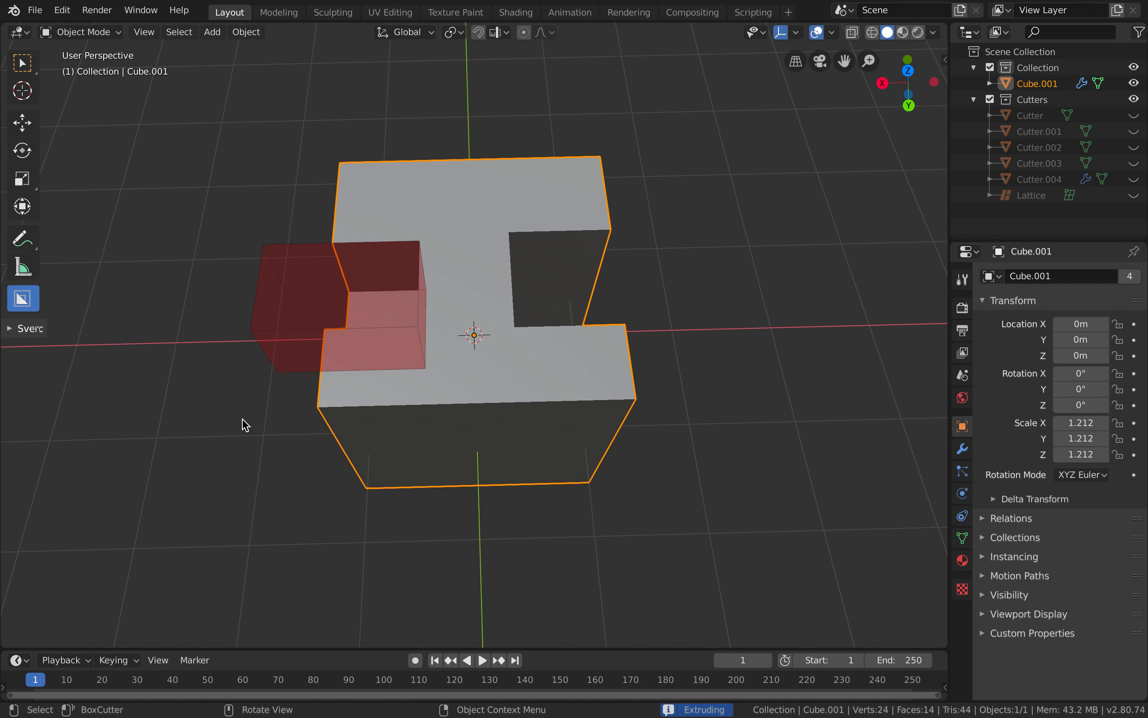
left_click(243, 464)
scroll(243, 463, "down", 10)
left_click_drag(357, 264, 604, 467)
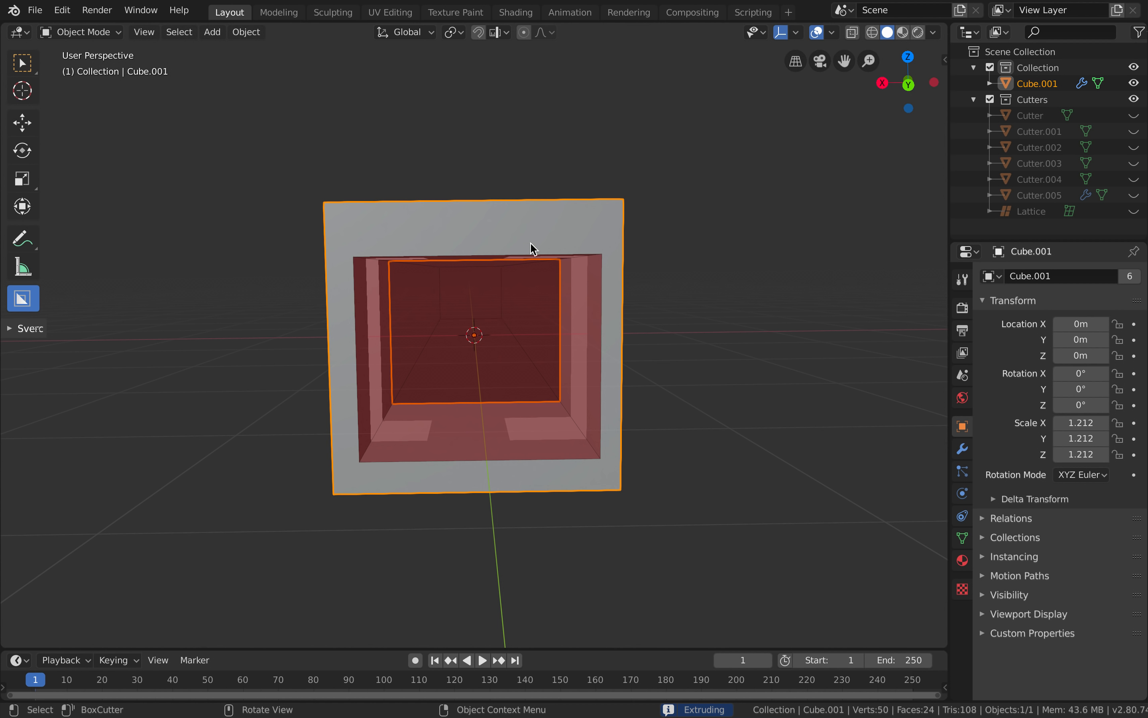
left_click(645, 402)
Cut a small narrow upright box beside the side notch, and another rectangular box cut into the body
scroll(644, 402, "down", 6, "ctrl+alt")
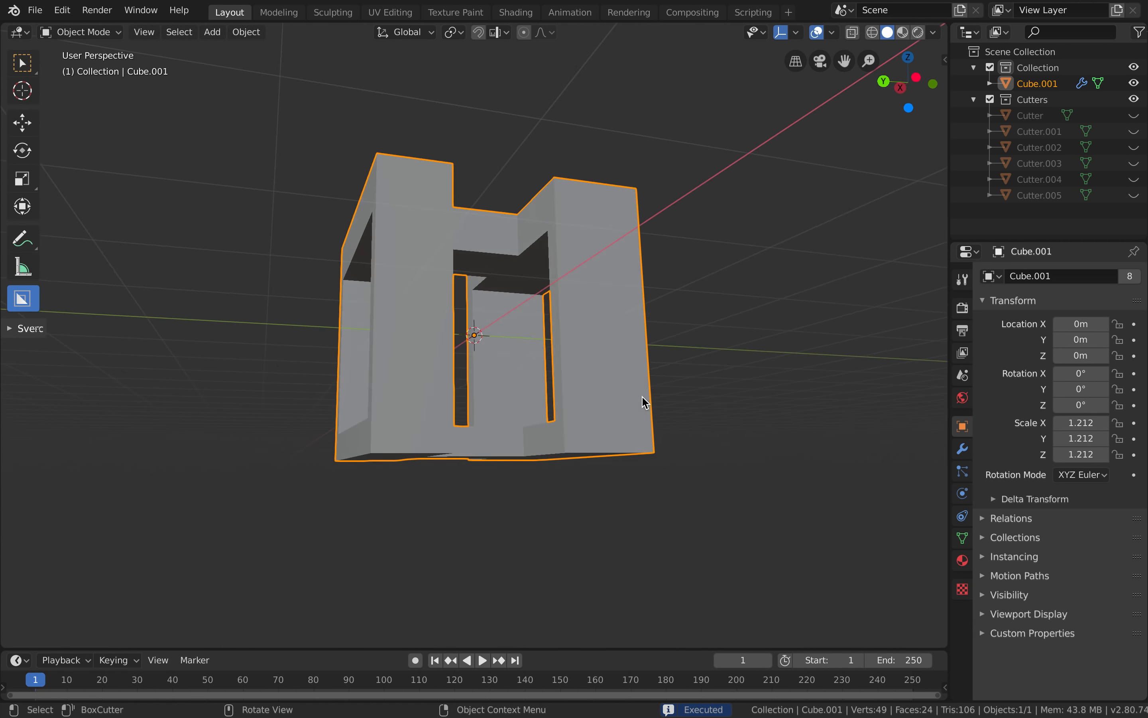
left_click_drag(558, 327, 515, 415)
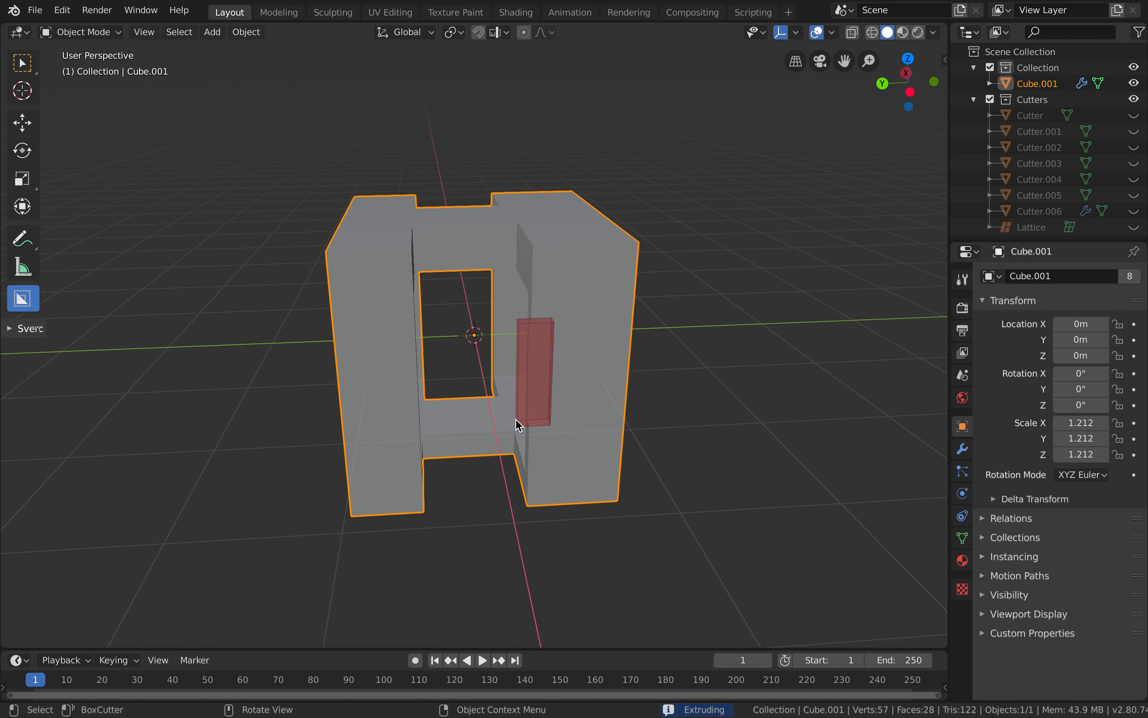
left_click(515, 420)
middle_click_drag(516, 419, 584, 321)
left_click_drag(529, 207, 607, 300)
left_click(609, 385)
Cut one more small rectangular box into the lower part of the cube
scroll(609, 386, "down", 6, "ctrl+alt")
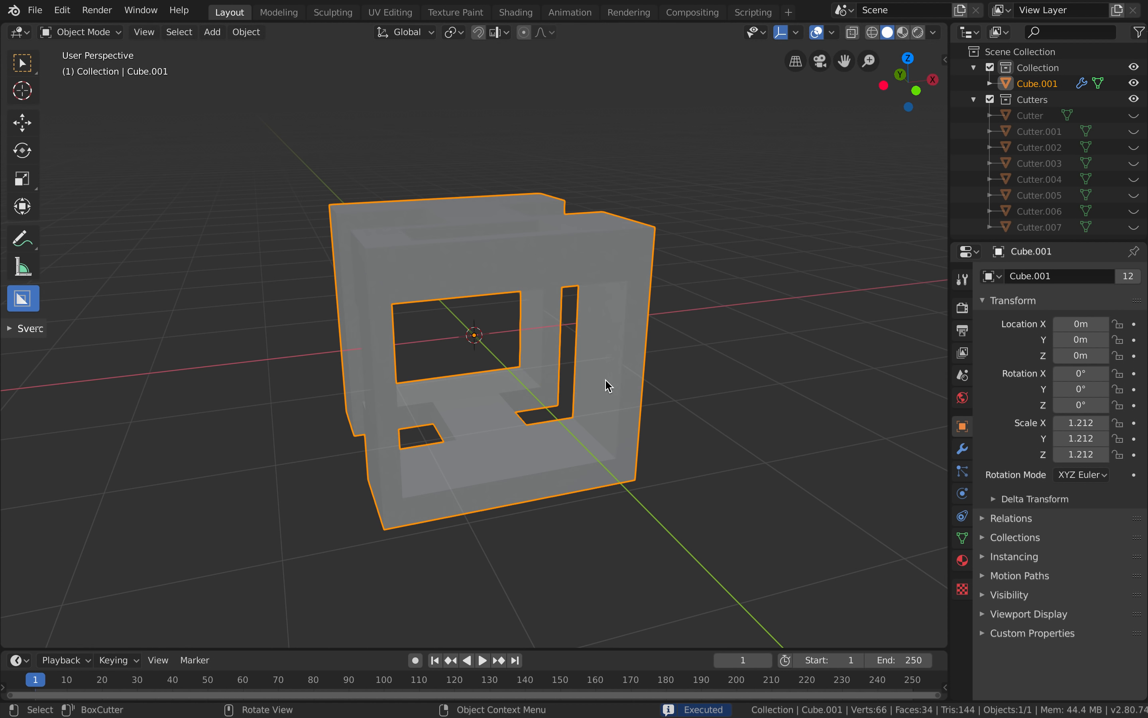
scroll(607, 384, "down", 5, "ctrl+alt")
left_click_drag(459, 411, 520, 464)
left_click(520, 469)
middle_click_drag(520, 469, 550, 461)
scroll(548, 460, "up", 5)
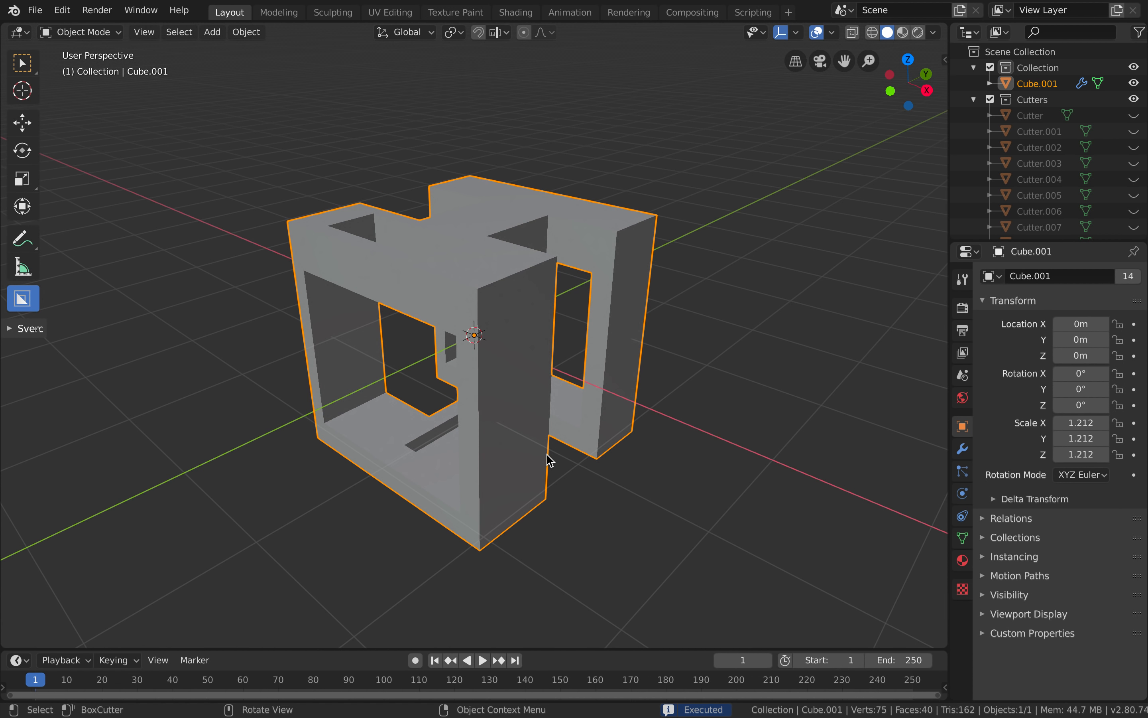
Save the scene to the Desktop under the name quickcutbox_00
key("ctrl+s")
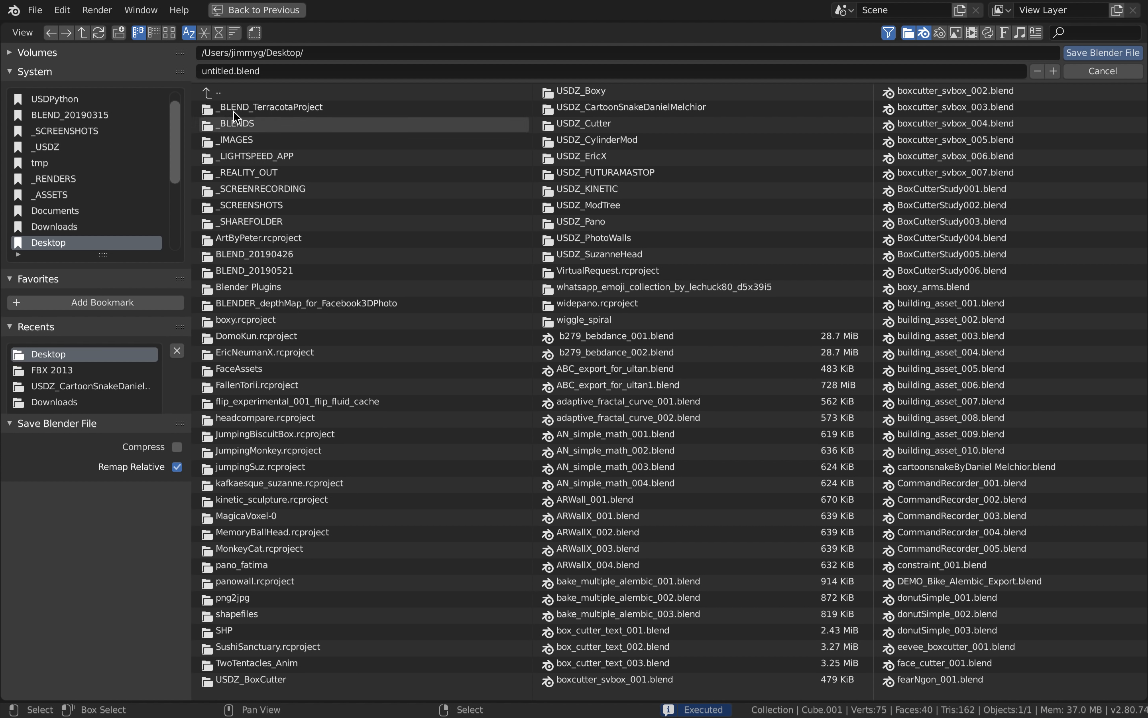
double_click(210, 73)
type("quickcutbox")
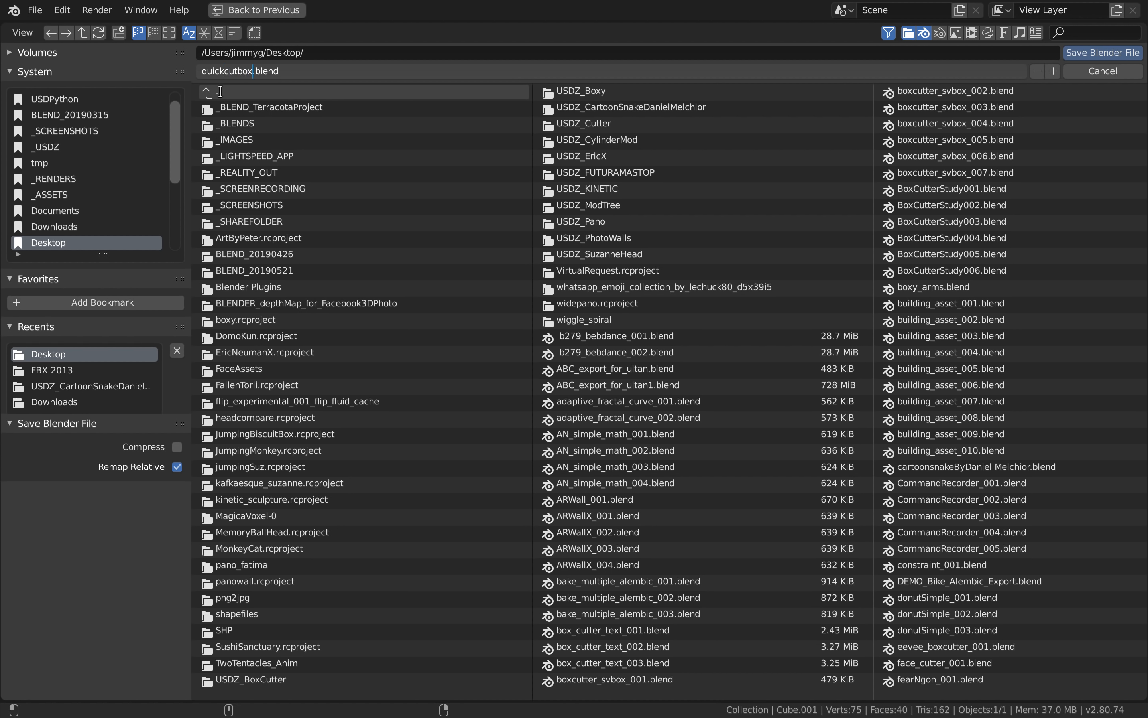
type("_00")
key("Return")
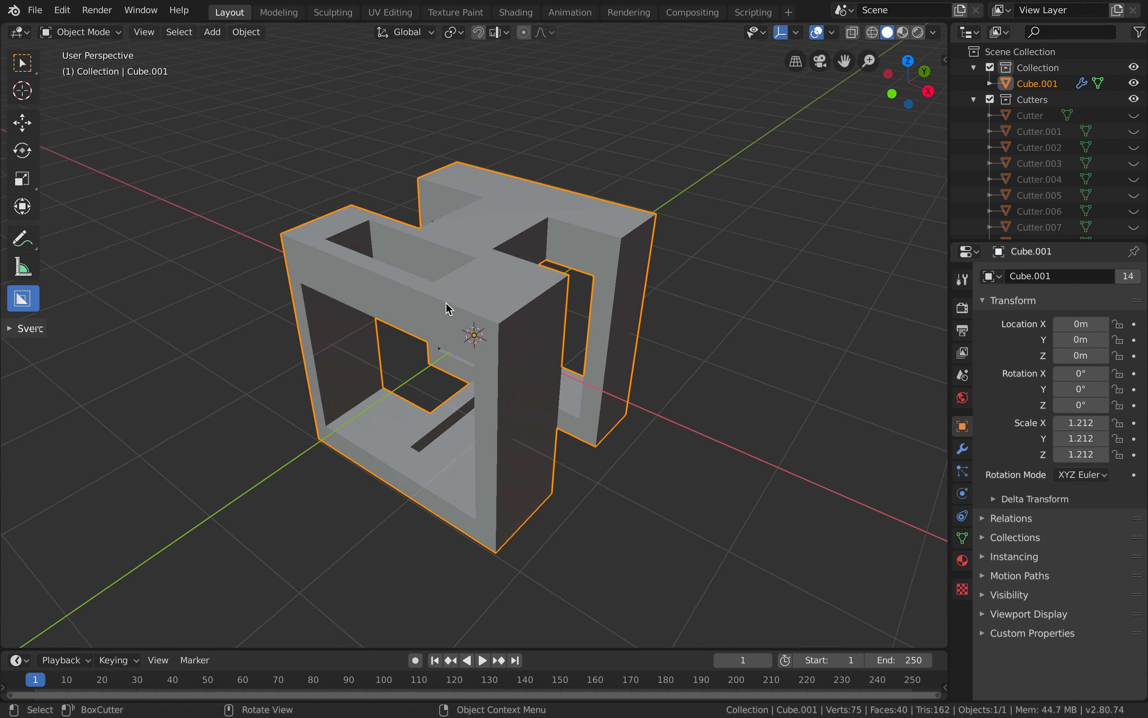
Switch the BoxCutter shape to Custom, using the carved cube itself as the cutter shape
middle_click_drag(432, 316, 510, 277)
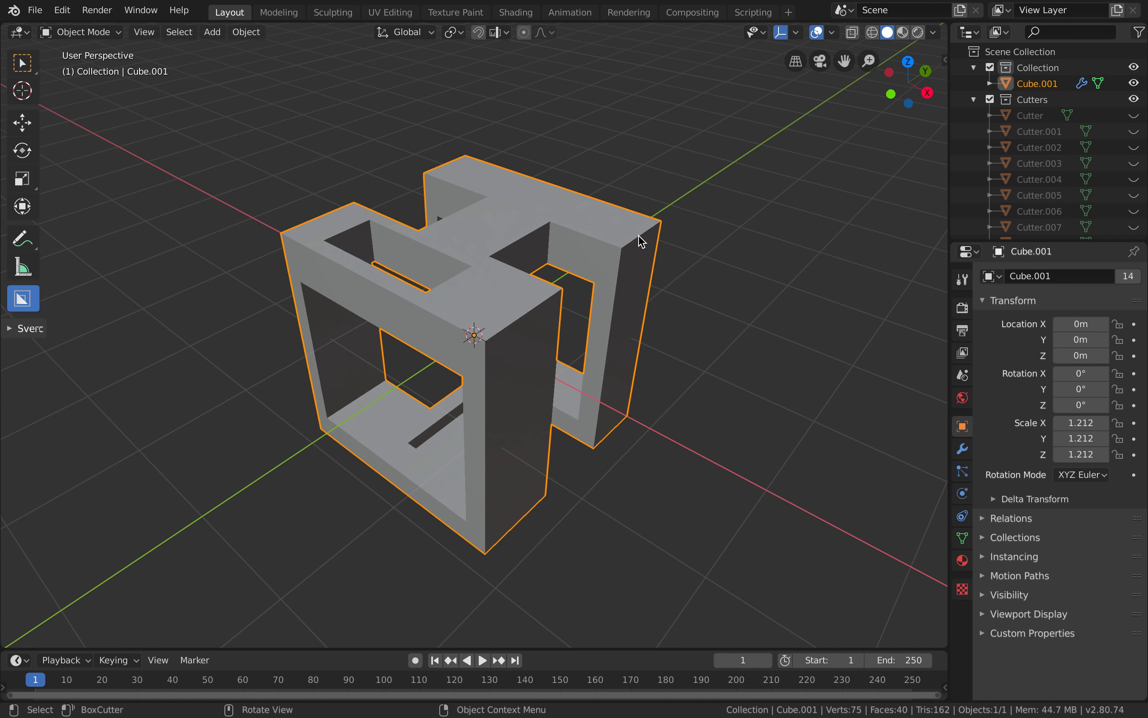
key("d")
key("d")
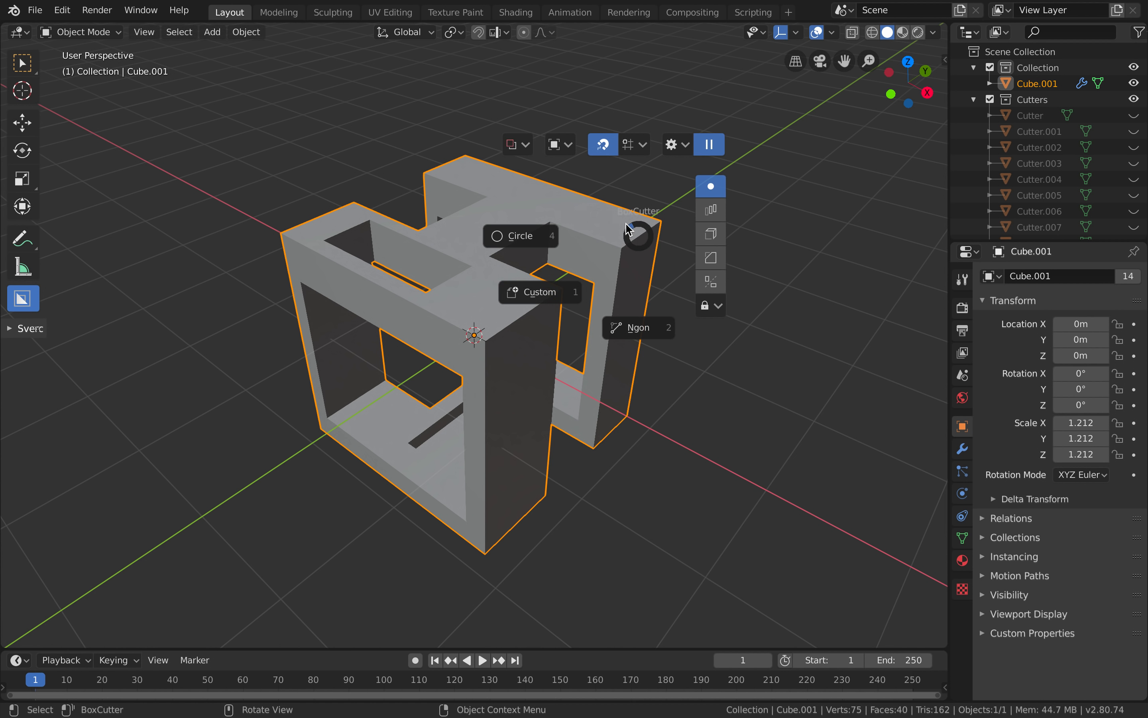
left_click(514, 149)
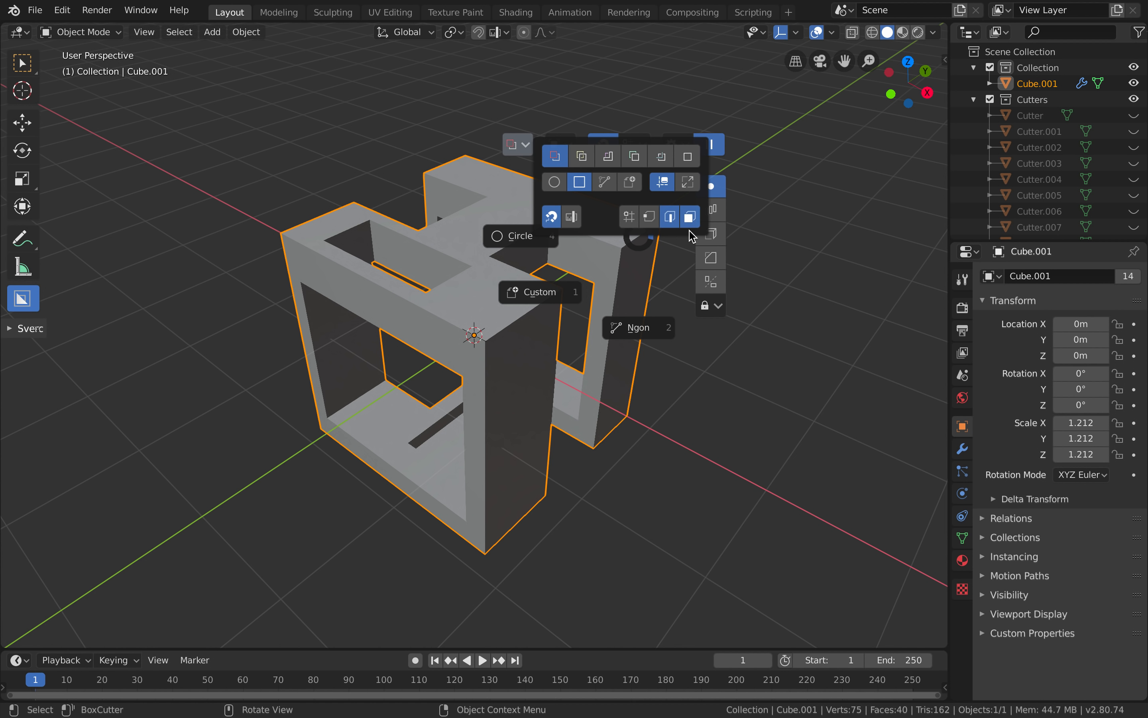
left_click(524, 147)
left_click(517, 144)
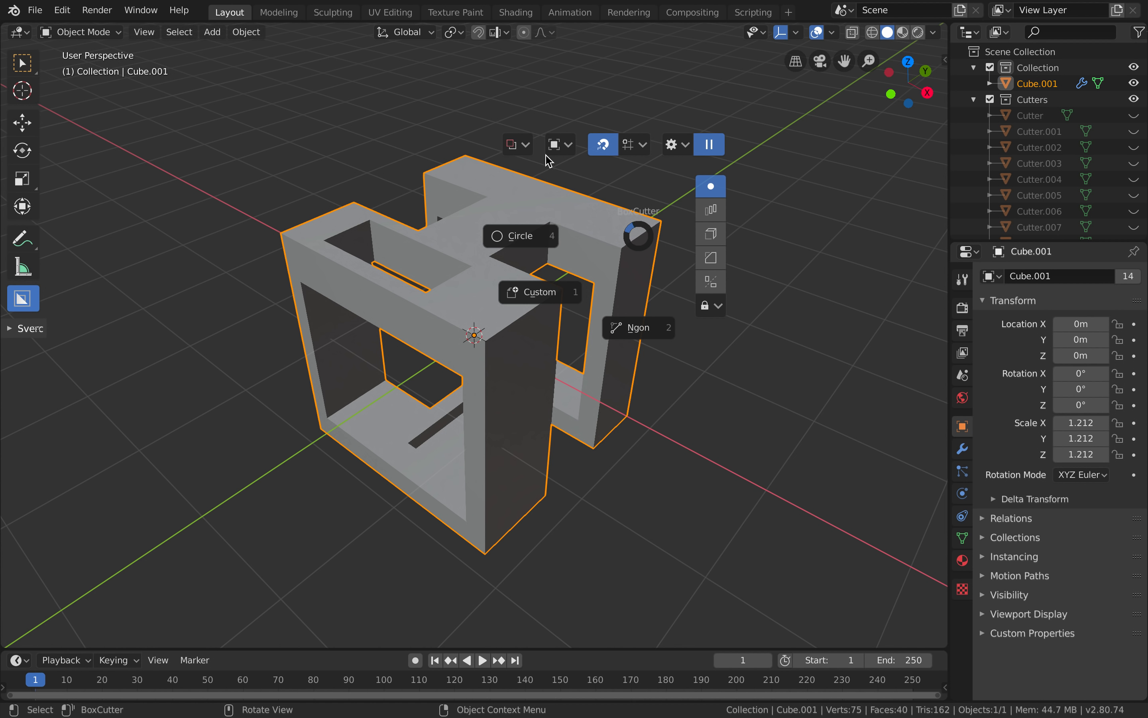
left_click(552, 297)
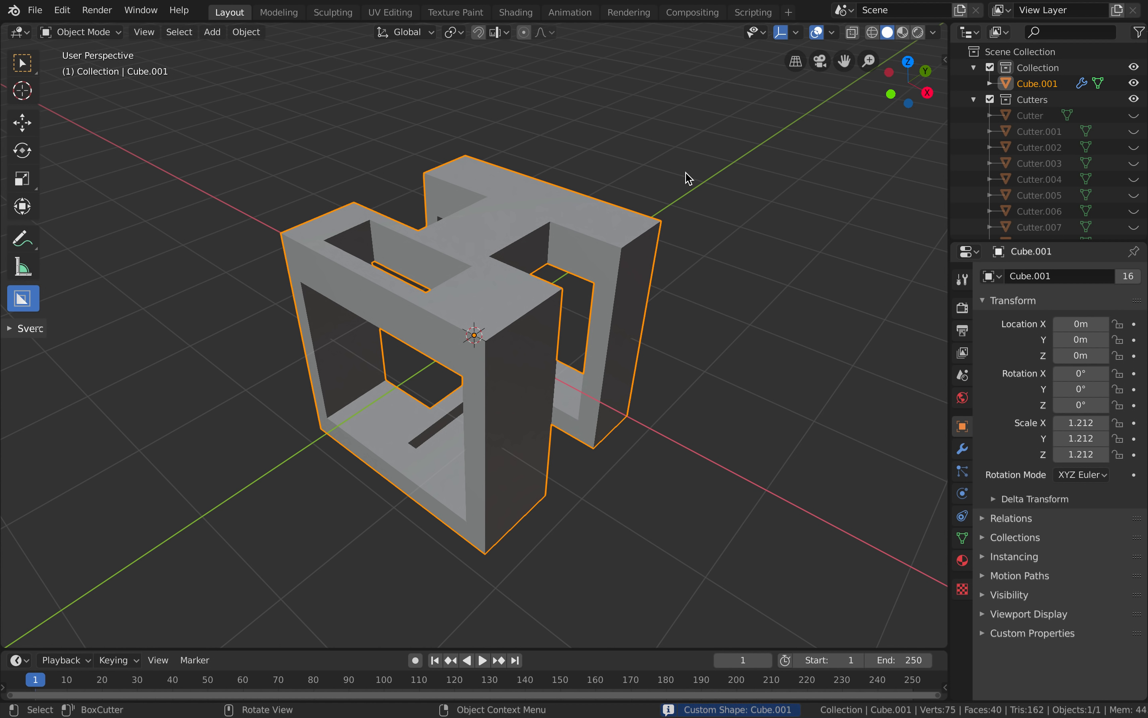
Set the source collection of the custom BoxCutter shape to Collection
key("d")
left_click(569, 120)
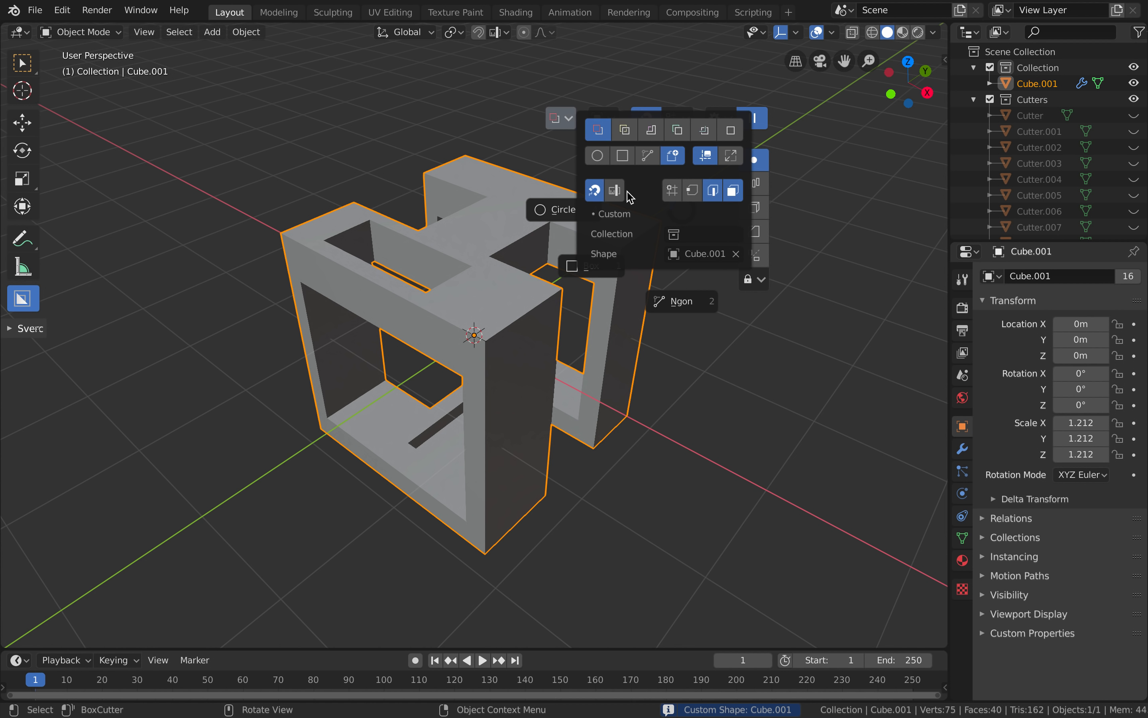
left_click(703, 234)
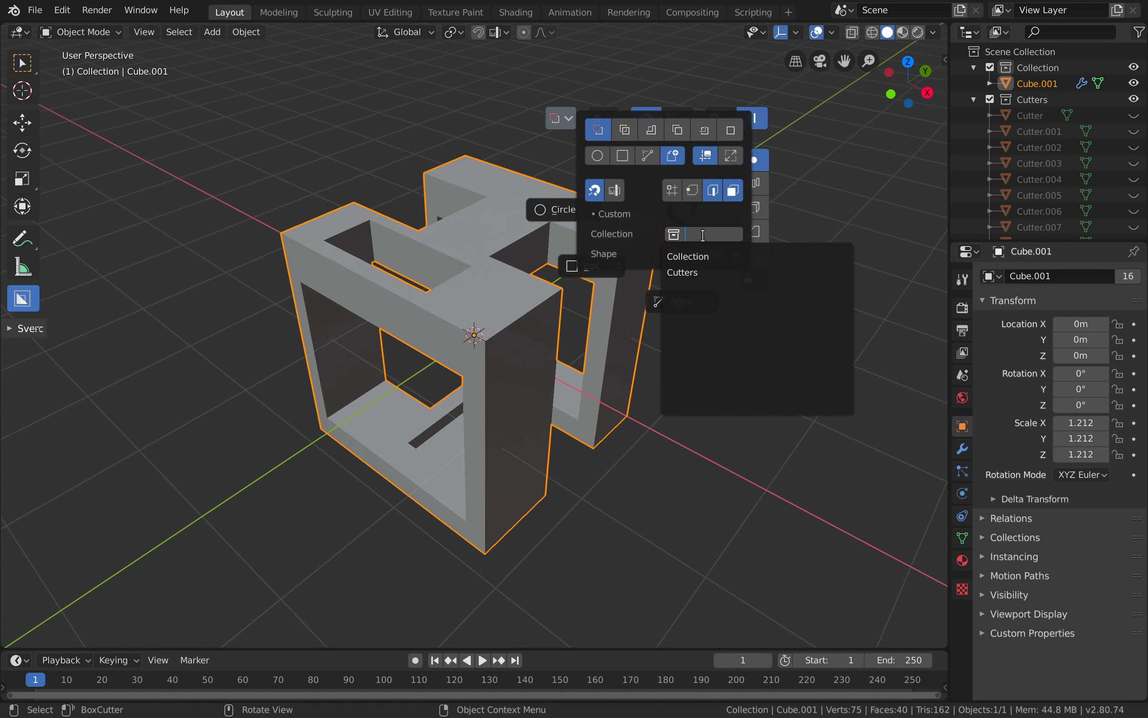
left_click(716, 256)
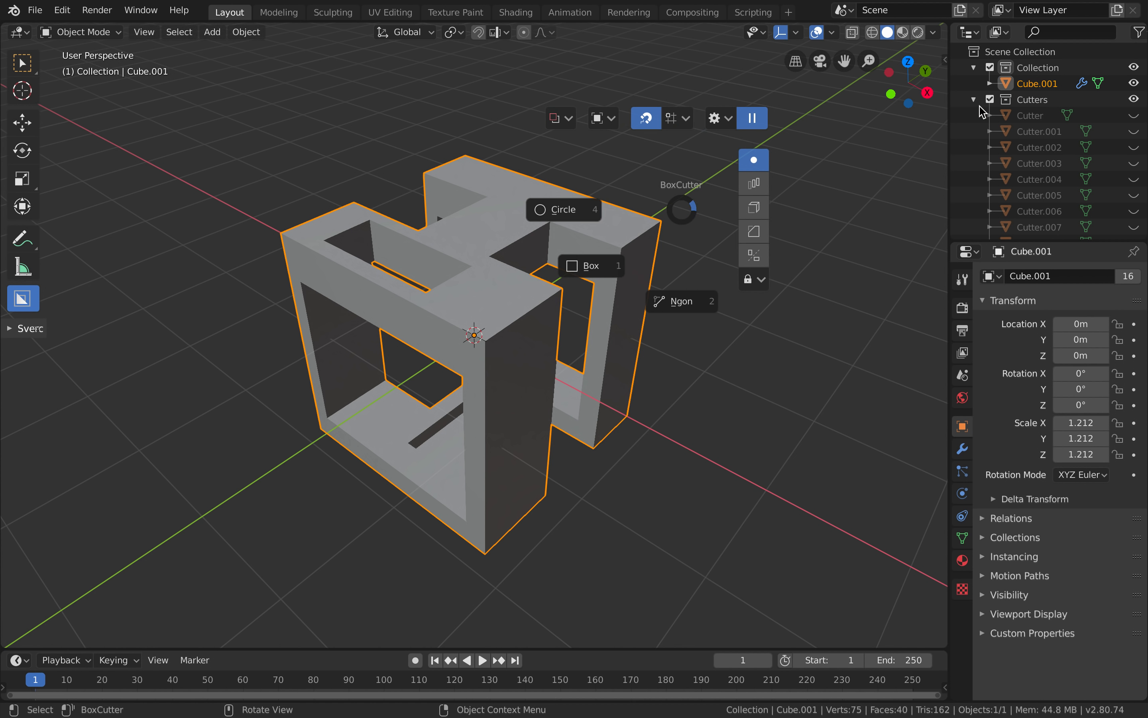
left_click(687, 216)
Cut the custom shape into the top of the cube's rear bar
middle_click_drag(627, 202, 629, 203)
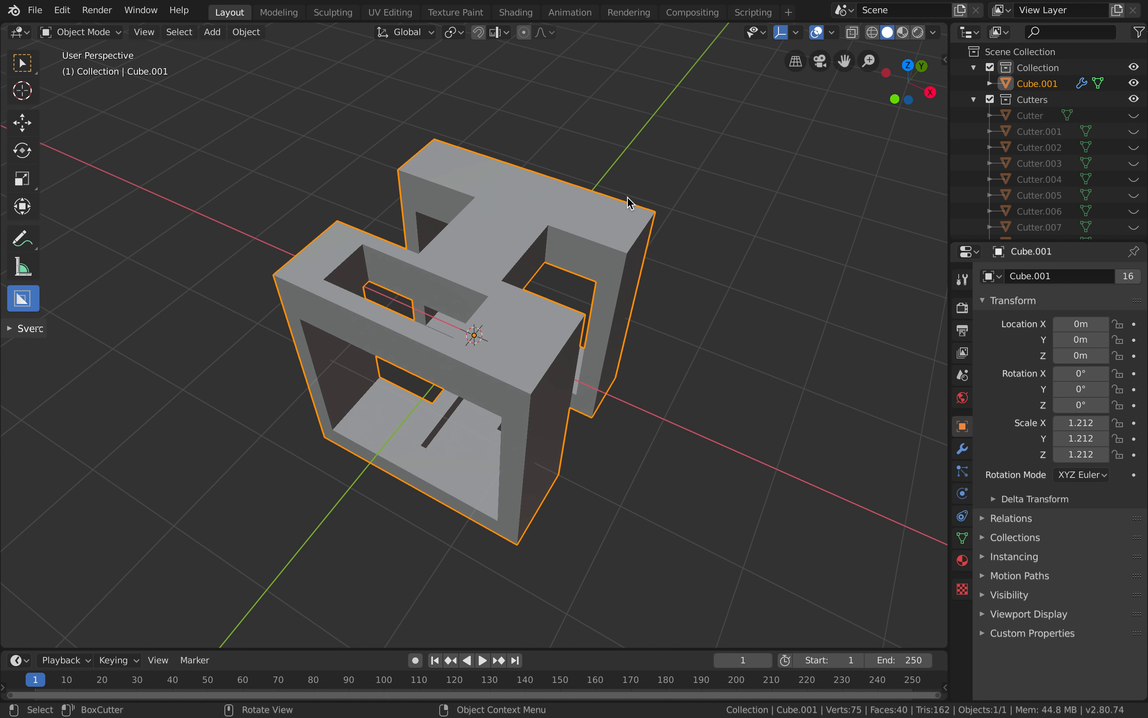
middle_click_drag(535, 204, 558, 384)
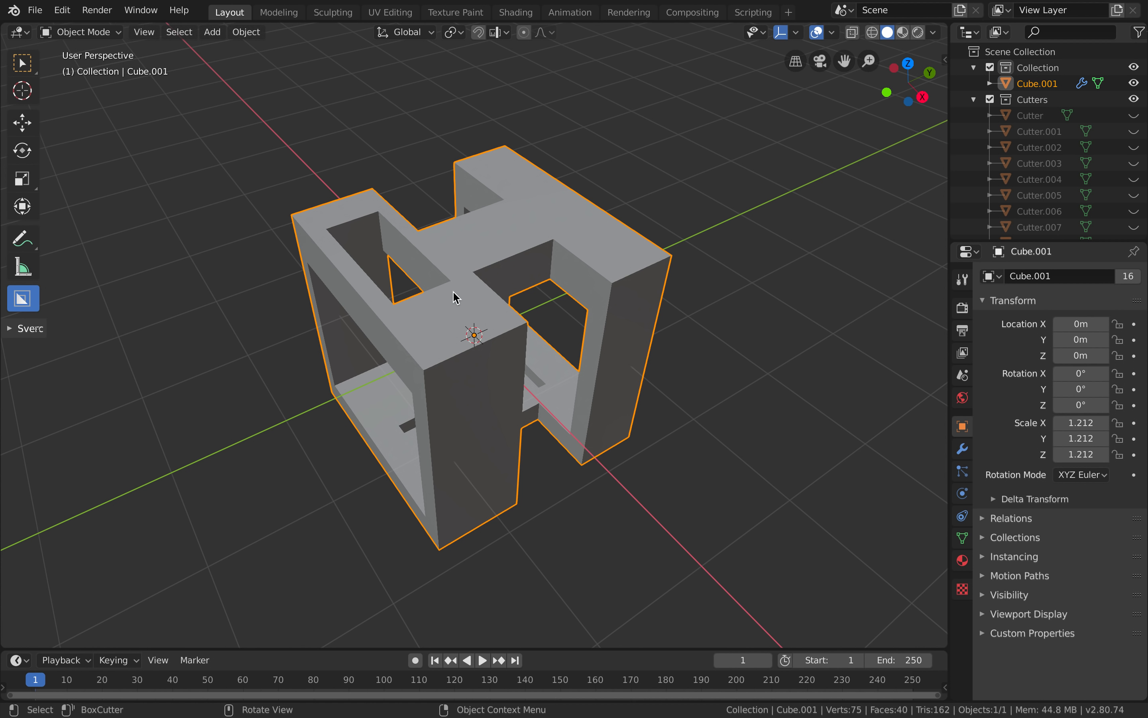
middle_click_drag(473, 304, 490, 273)
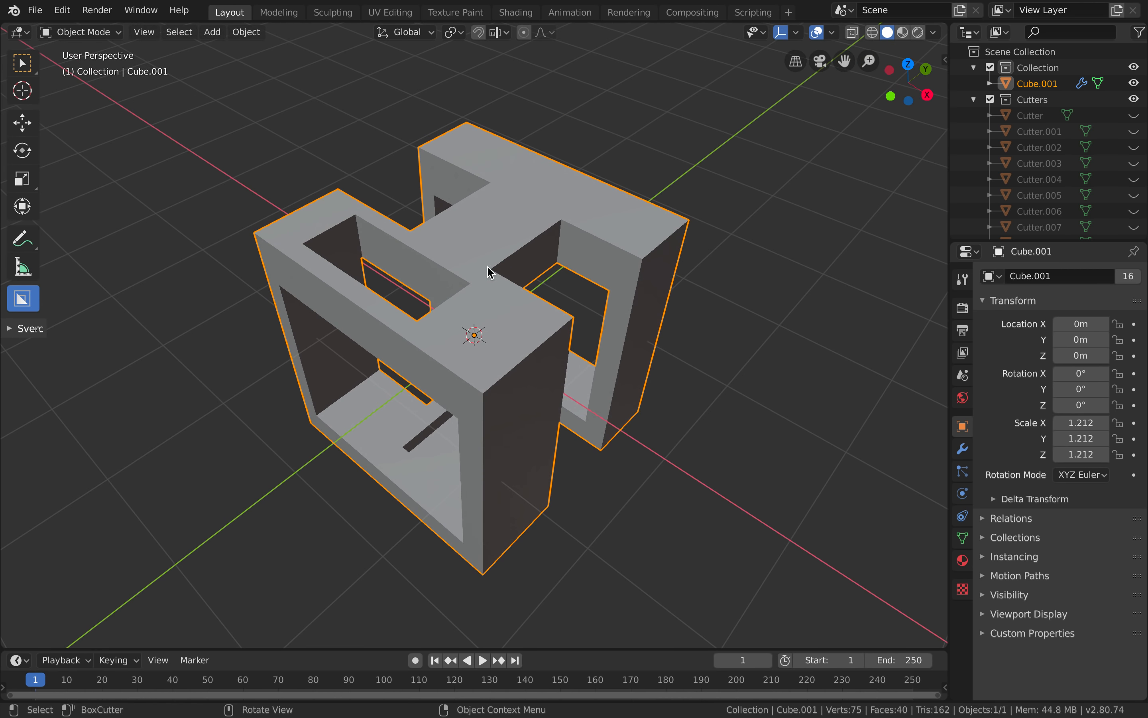
mouse_move(511, 202)
left_mouse_down()
mouse_move(636, 242)
mouse_move(700, 224)
mouse_move(690, 225)
left_mouse_up()
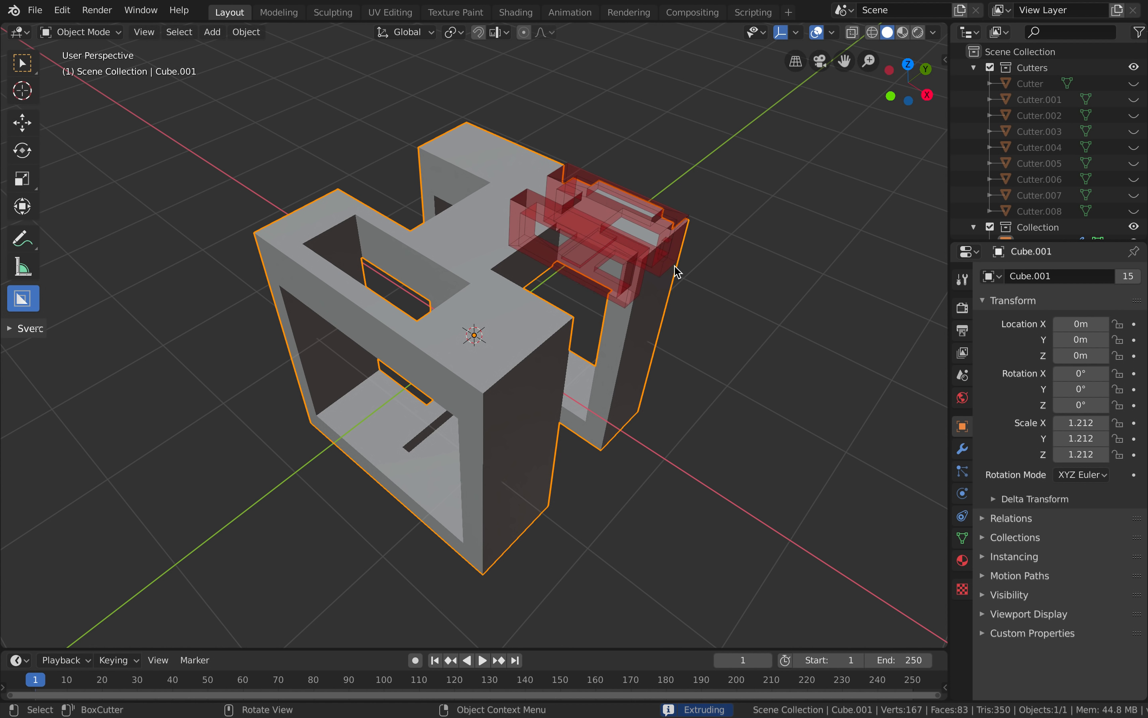
left_click_drag(669, 330, 668, 329)
Cut a second copy of the custom shape into the carved cube and apply it
middle_click_drag(668, 329, 666, 328)
middle_click_drag(576, 269, 563, 259)
left_click_drag(531, 306, 683, 347)
left_click(677, 361)
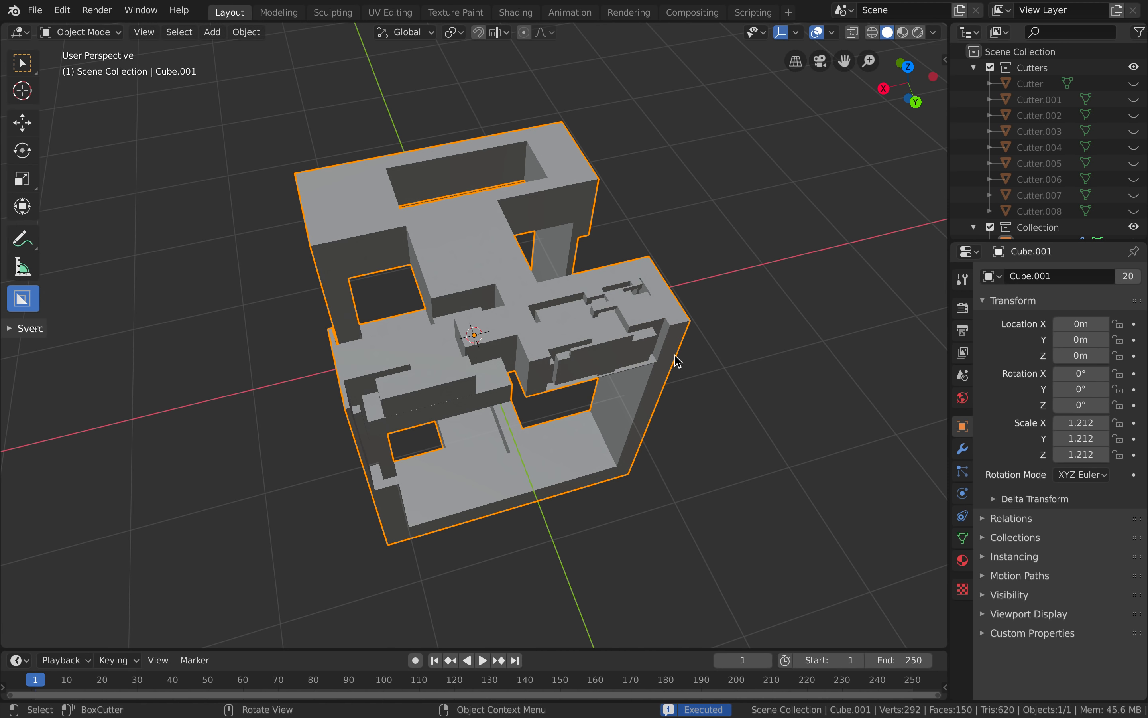
Show and hide the cutter objects Cube.002 and Cube.003 to inspect them against the carved cube
middle_click_drag(681, 354, 702, 328)
scroll(1037, 199, "down", 3)
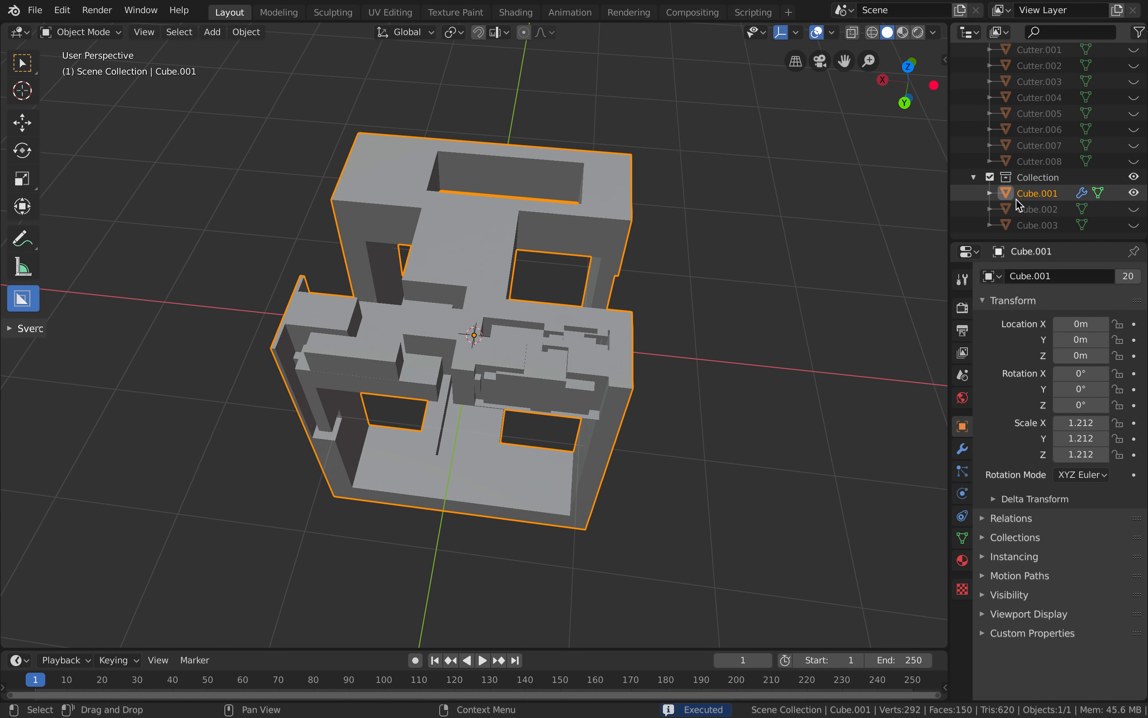
middle_click_drag(702, 277, 692, 274)
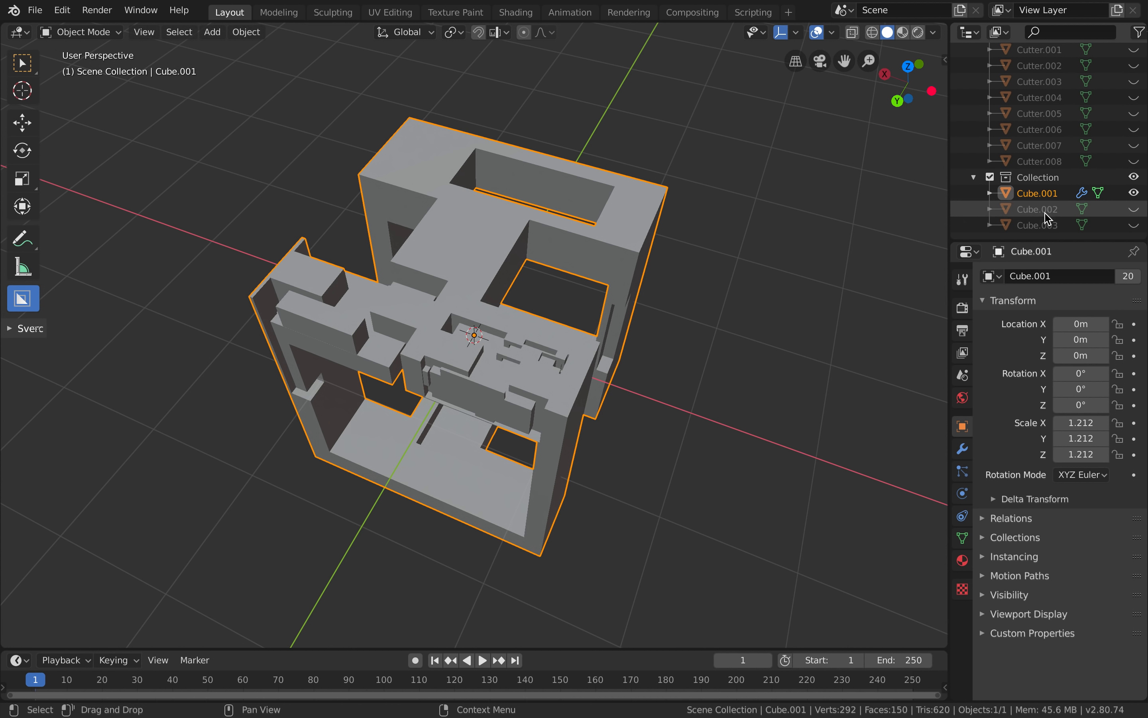
left_click(1134, 207)
left_click(1134, 207)
left_click(1133, 221)
left_click(1133, 221)
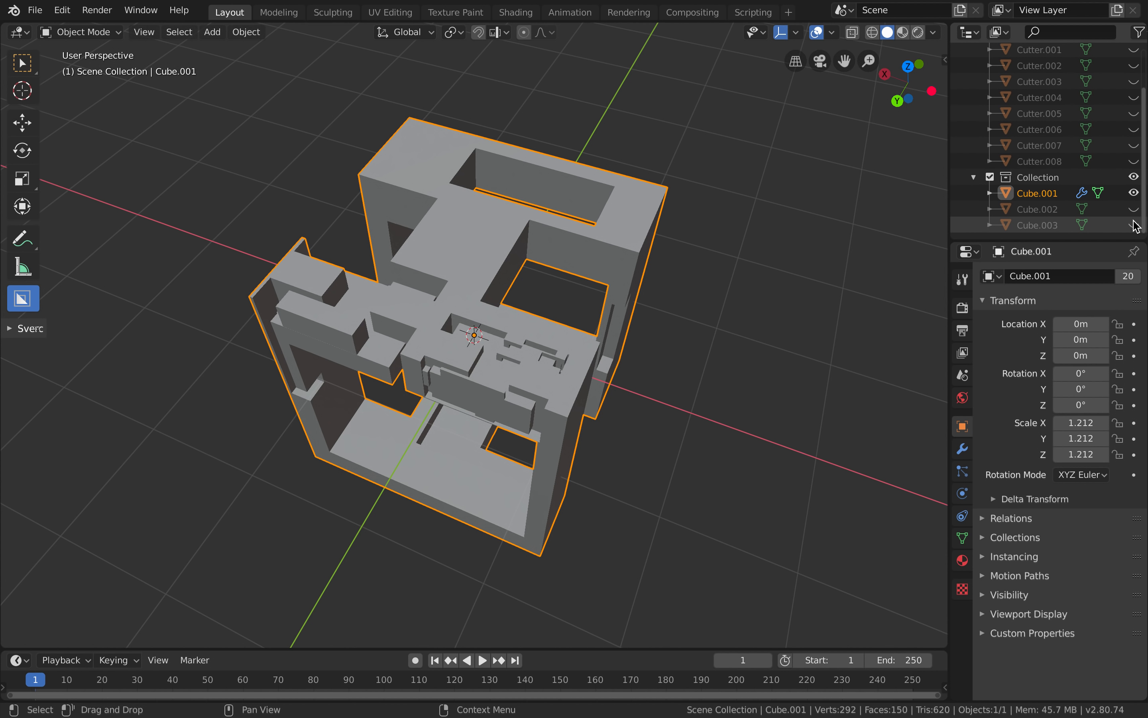
left_click(1133, 222)
left_click(1133, 222)
Cut another wide copy of the custom shape into the body of the carved cube
middle_click_drag(664, 256, 435, 213)
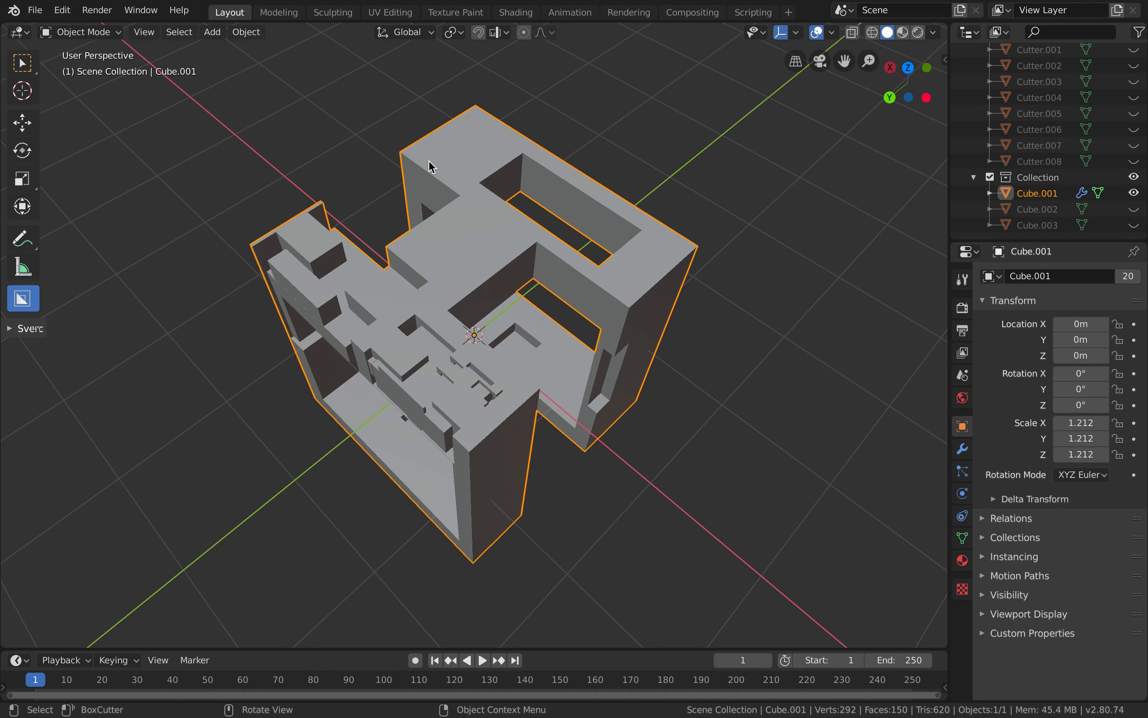
middle_click_drag(431, 167, 334, 203)
left_click_drag(364, 218, 606, 302)
left_click(607, 317)
Cut large copies of the custom shape deep into a side face and the open front face, each covering most of the face
middle_click_drag(607, 317, 607, 317)
left_click_drag(390, 189, 651, 477)
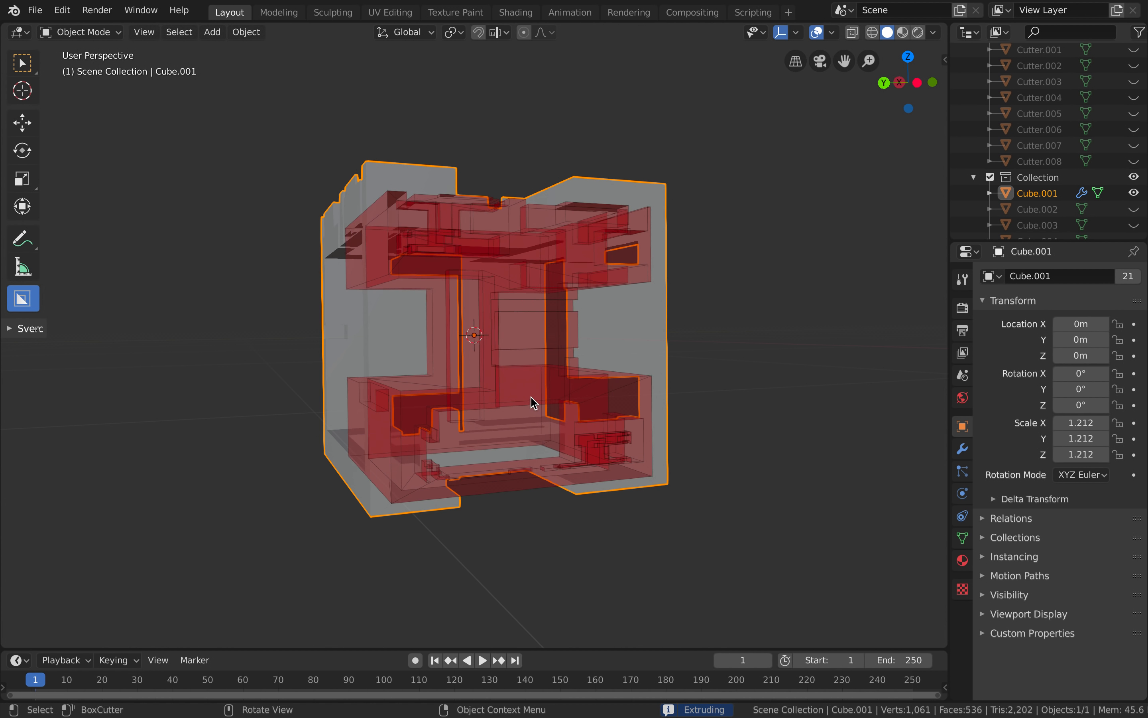
left_click(515, 392)
middle_click_drag(515, 392, 356, 289)
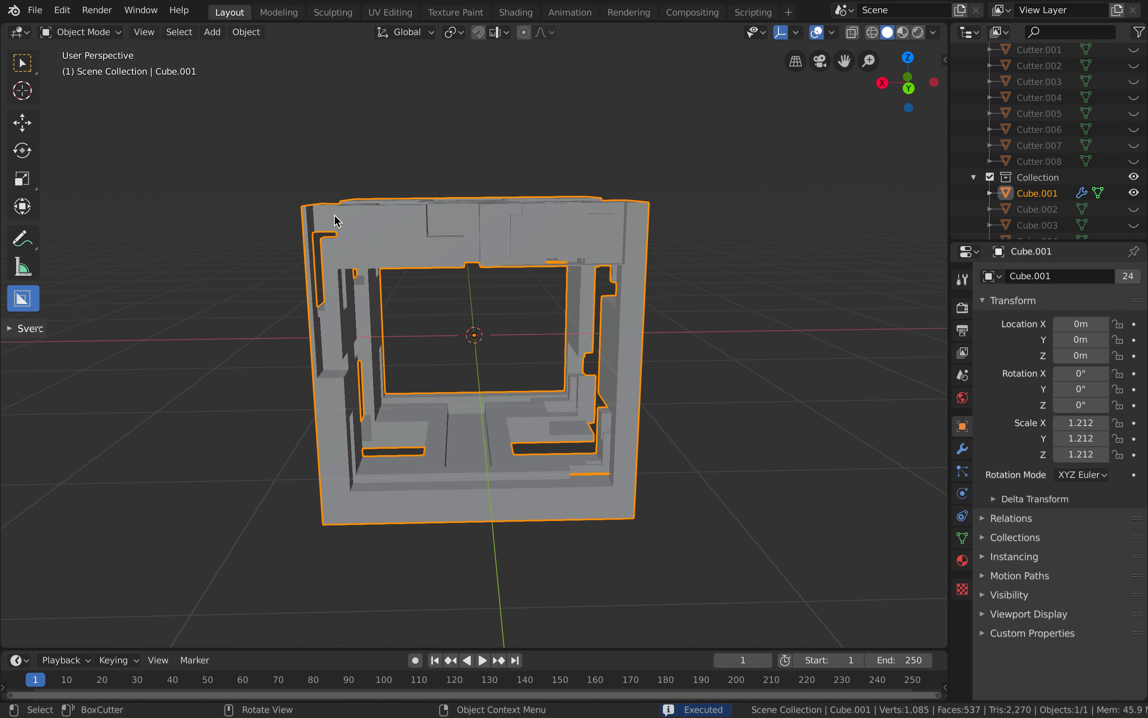
left_click_drag(334, 216, 622, 518)
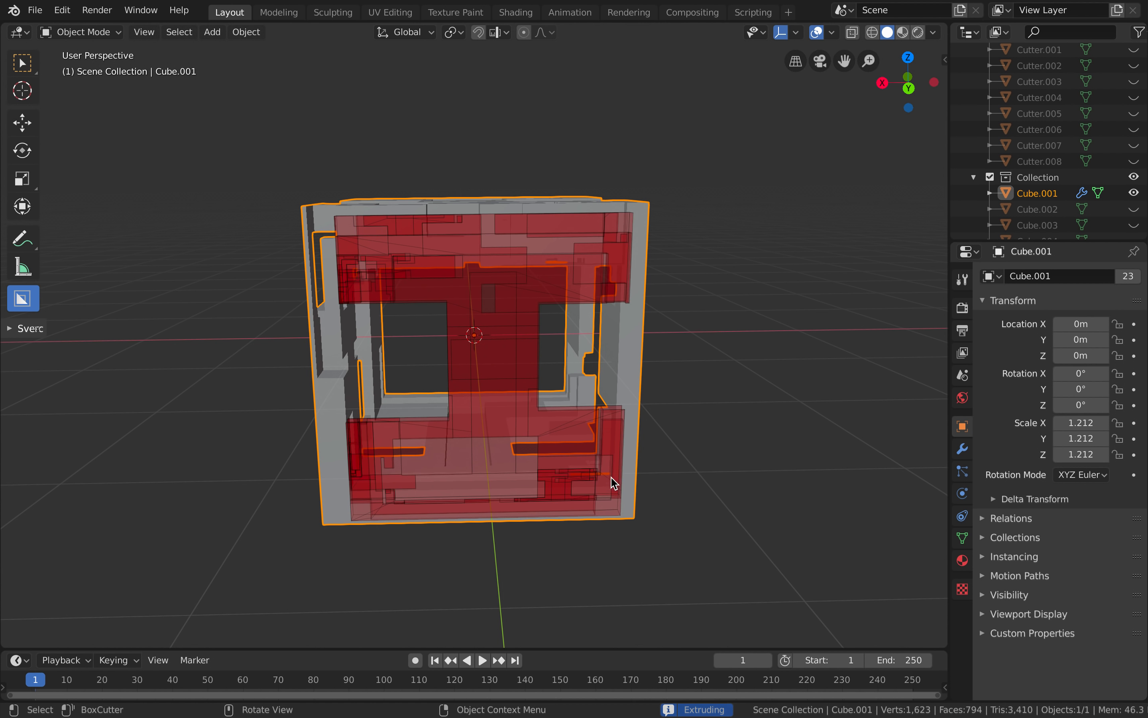
left_click(600, 334)
Cut one more large copy of the custom shape across the notched side face of the cube
middle_click_drag(600, 333, 636, 371)
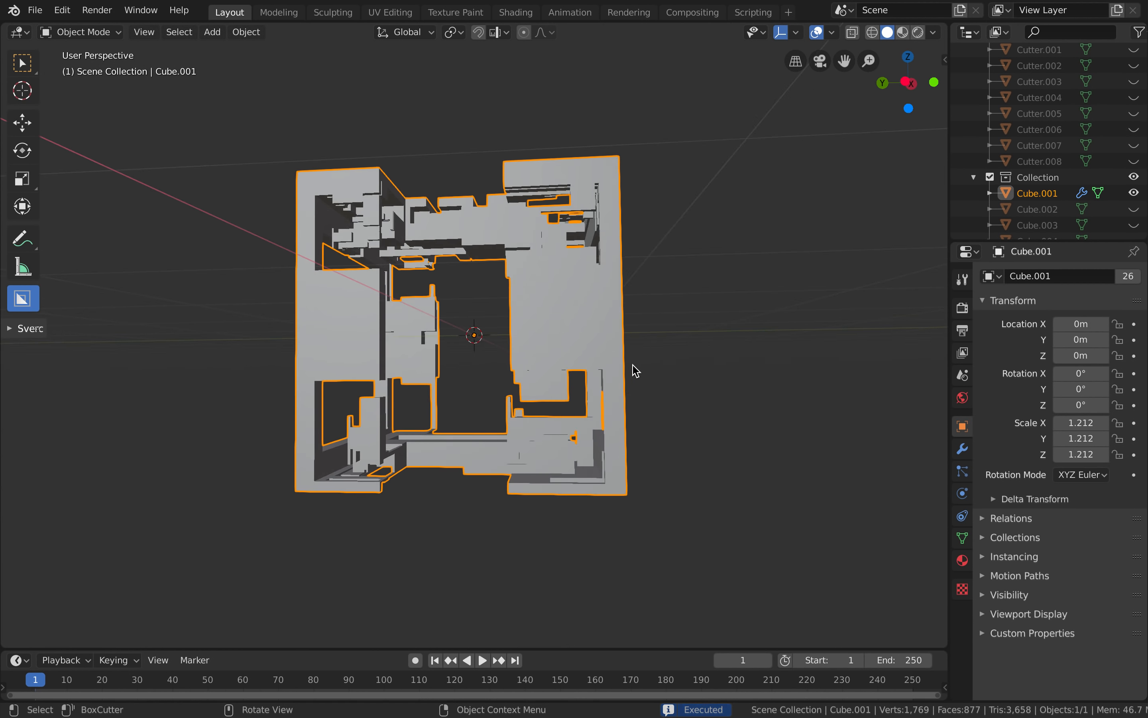
middle_click_drag(533, 351, 439, 271)
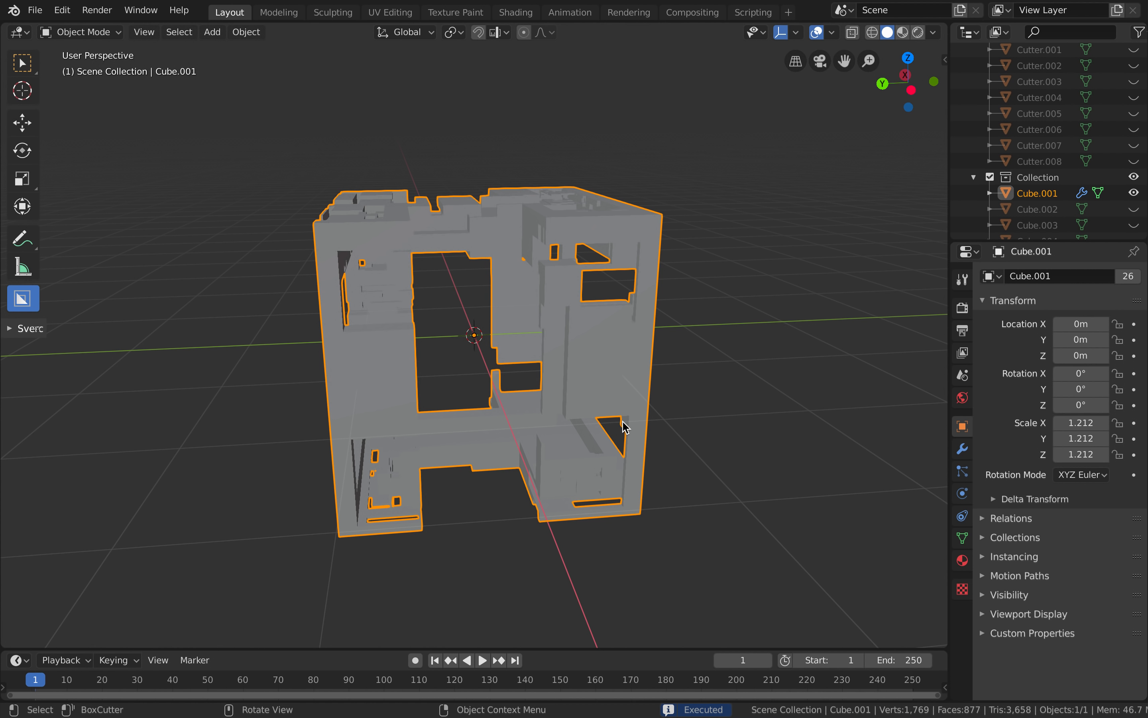
mouse_move(327, 222)
left_mouse_down()
mouse_move(633, 521)
mouse_move(552, 368)
mouse_move(623, 441)
mouse_move(633, 416)
left_mouse_up()
middle_click_drag(630, 418, 624, 421)
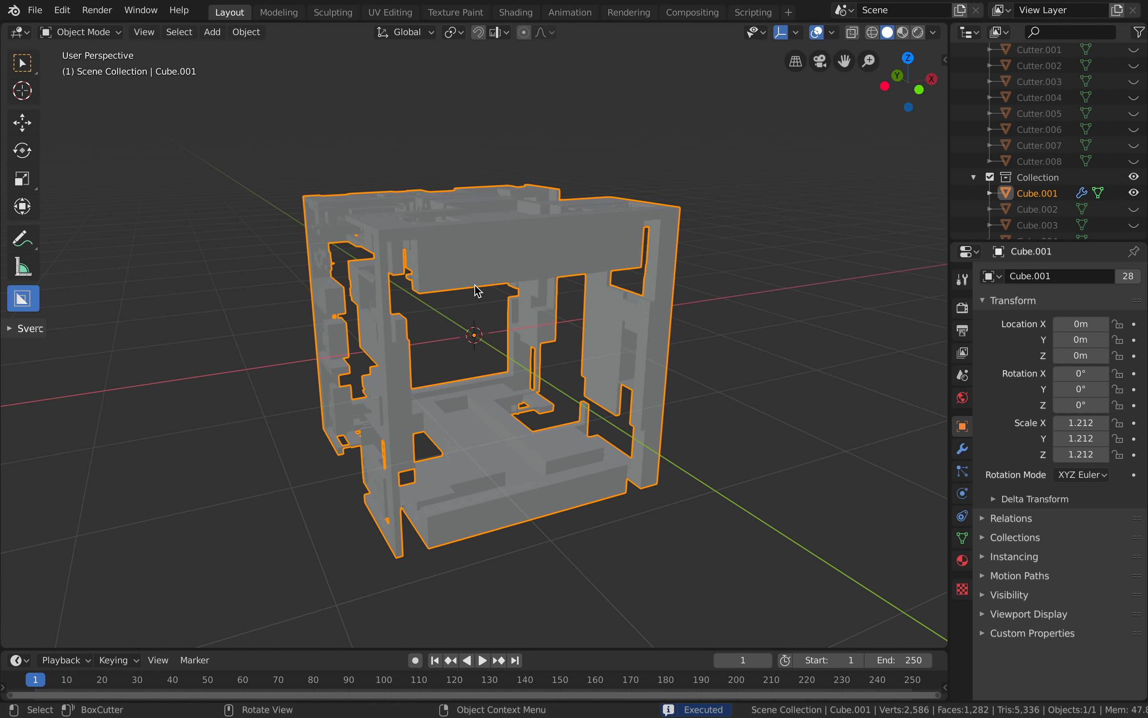
Cut the custom shape into the cube's upper beam and deselect the finished object
left_click(629, 274)
left_click(633, 269)
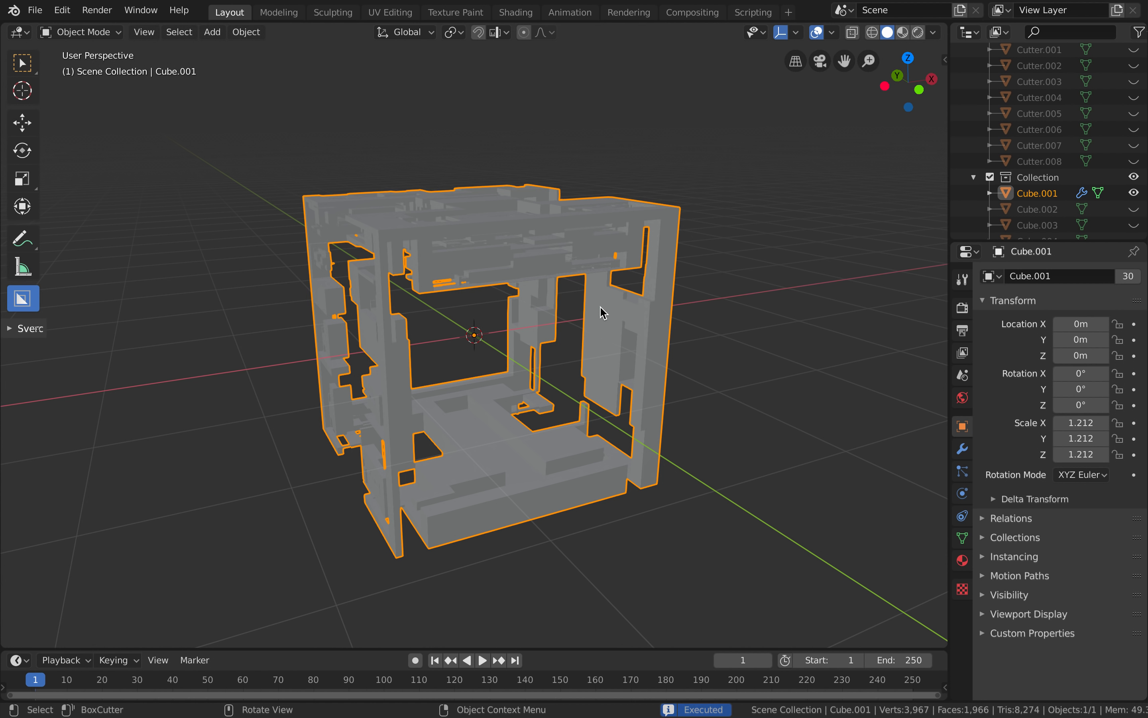
middle_click_drag(604, 313, 641, 314)
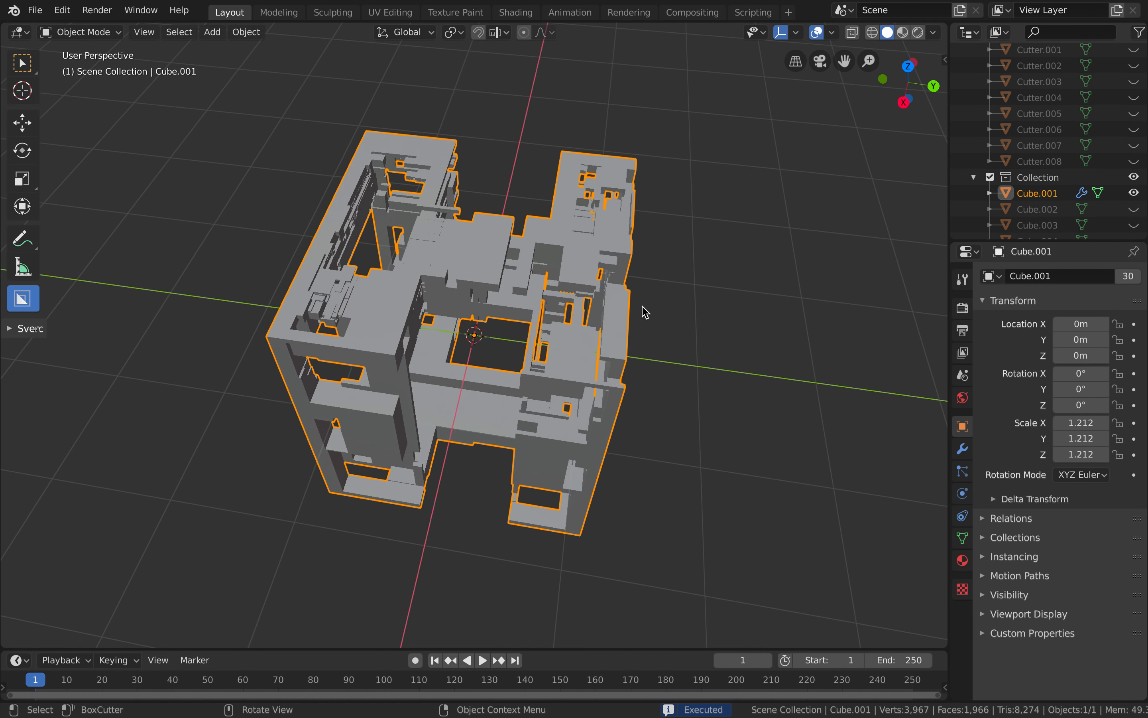
left_click(646, 312)
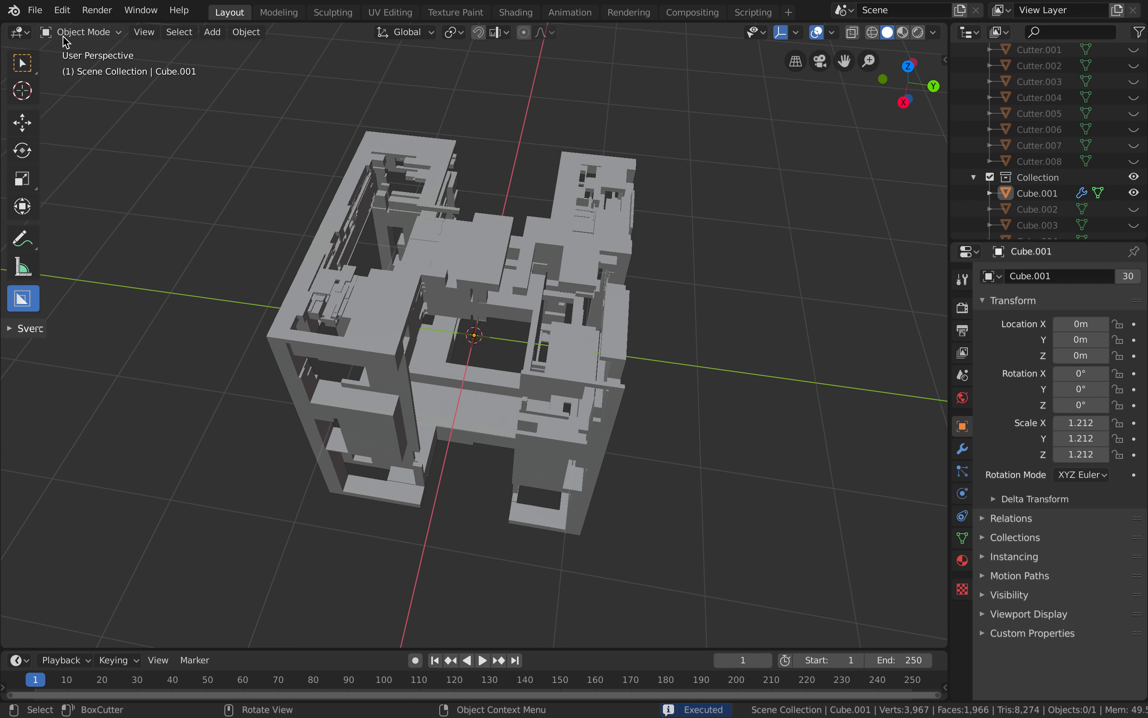
Start a new General file, discarding the unsaved changes
left_click(35, 10)
mouse_move(47, 25)
left_click(204, 26)
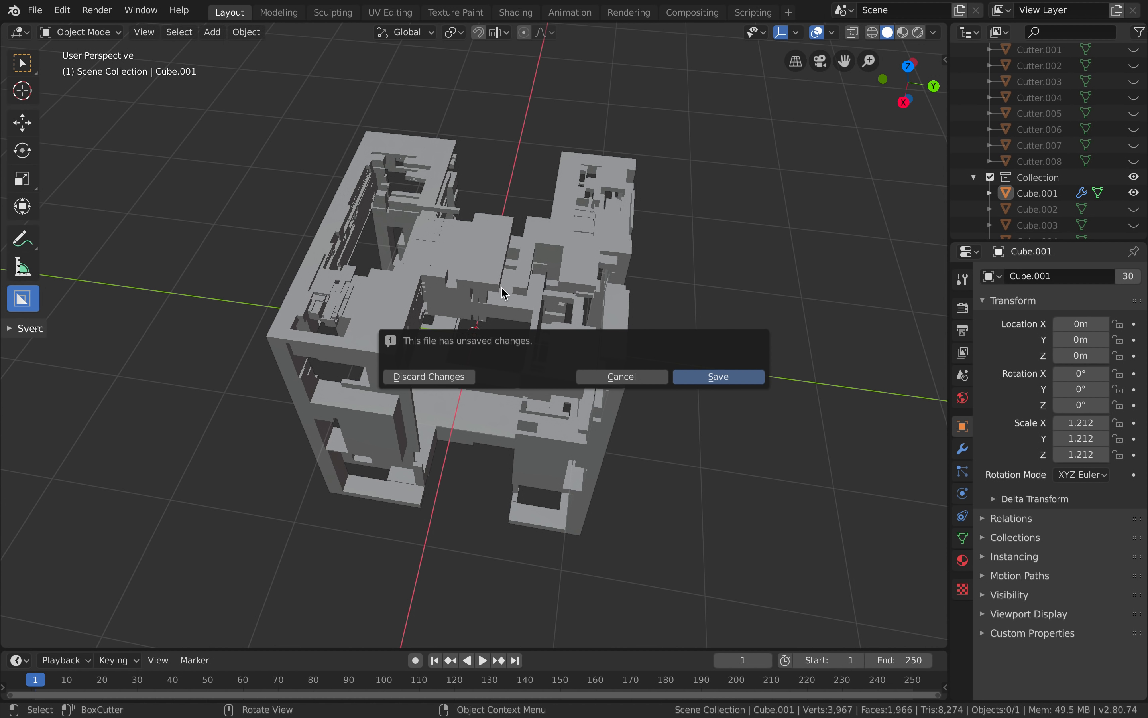
left_click(453, 378)
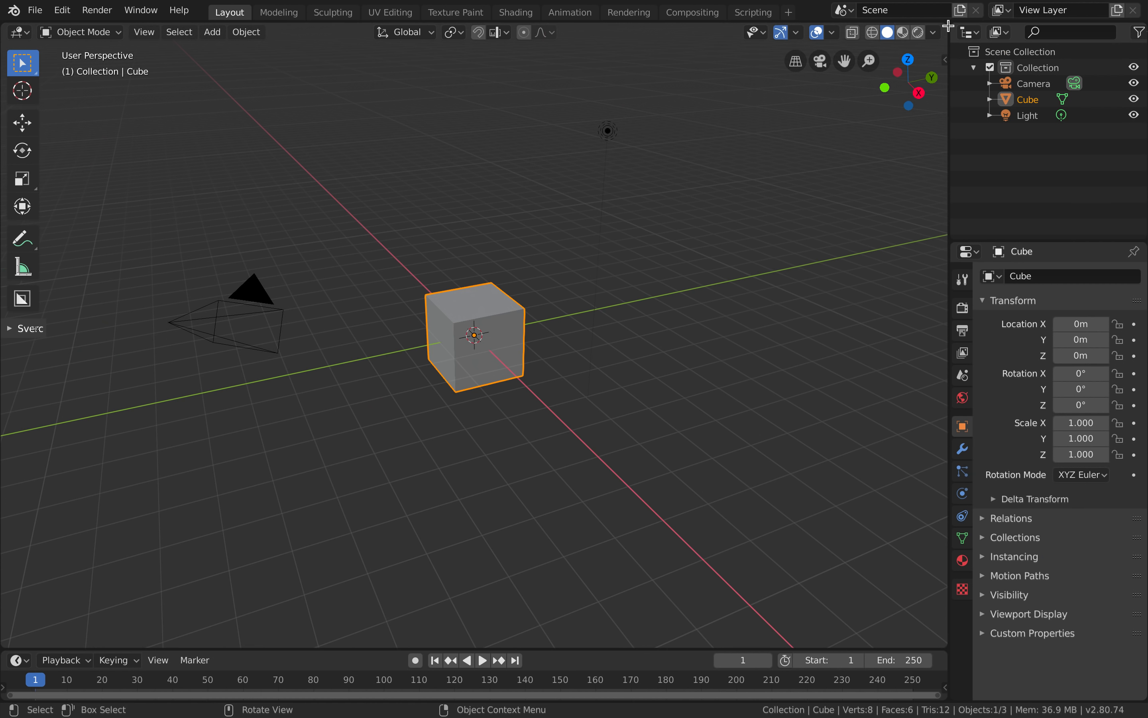
Split the 3D viewport horizontally and make the upper area a Sverchok Nodes editor with a new node tree
left_click_drag(945, 93, 939, 352)
left_click(19, 32)
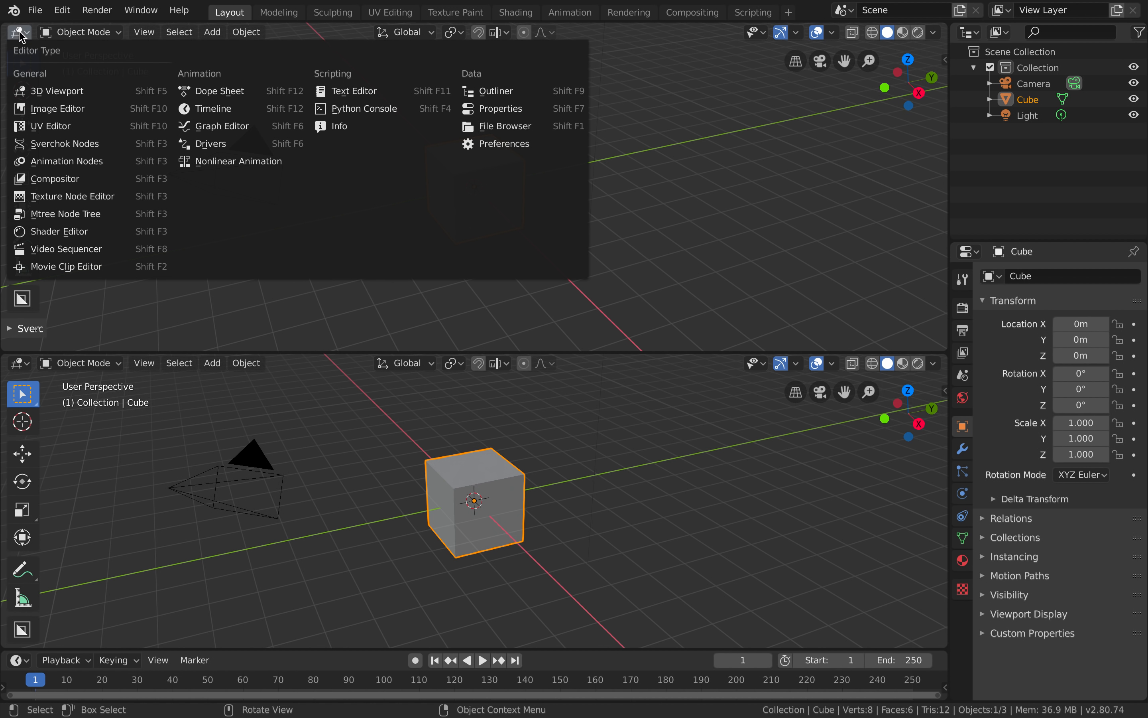
left_click(56, 144)
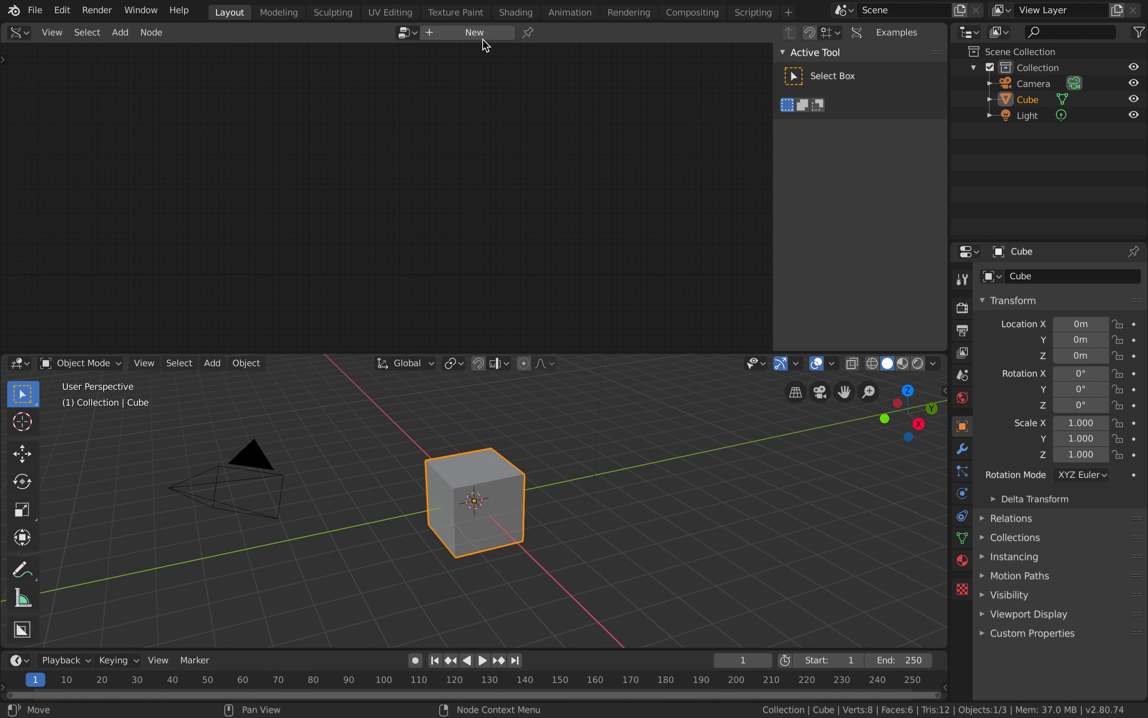
Delete all the default objects from the scene
middle_click_drag(463, 513, 466, 516)
key("alt+a")
key("a")
key("Delete")
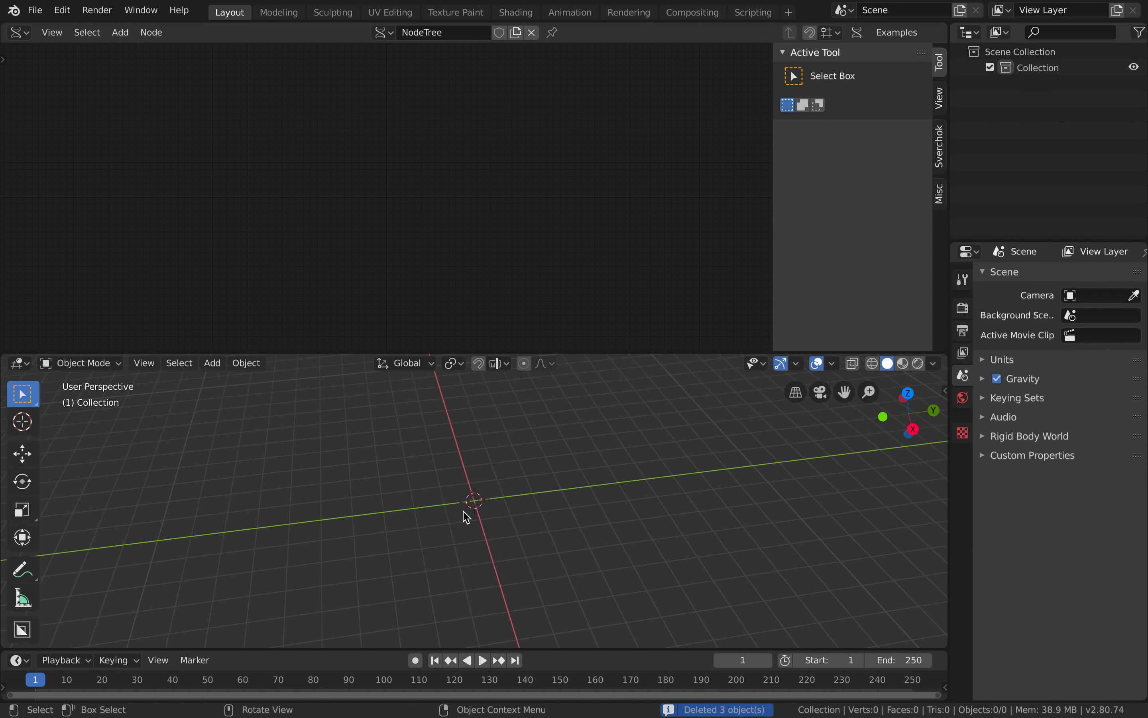
Add a Sverchok Box node to the node tree
key("shift+a")
left_click(308, 188)
type("box")
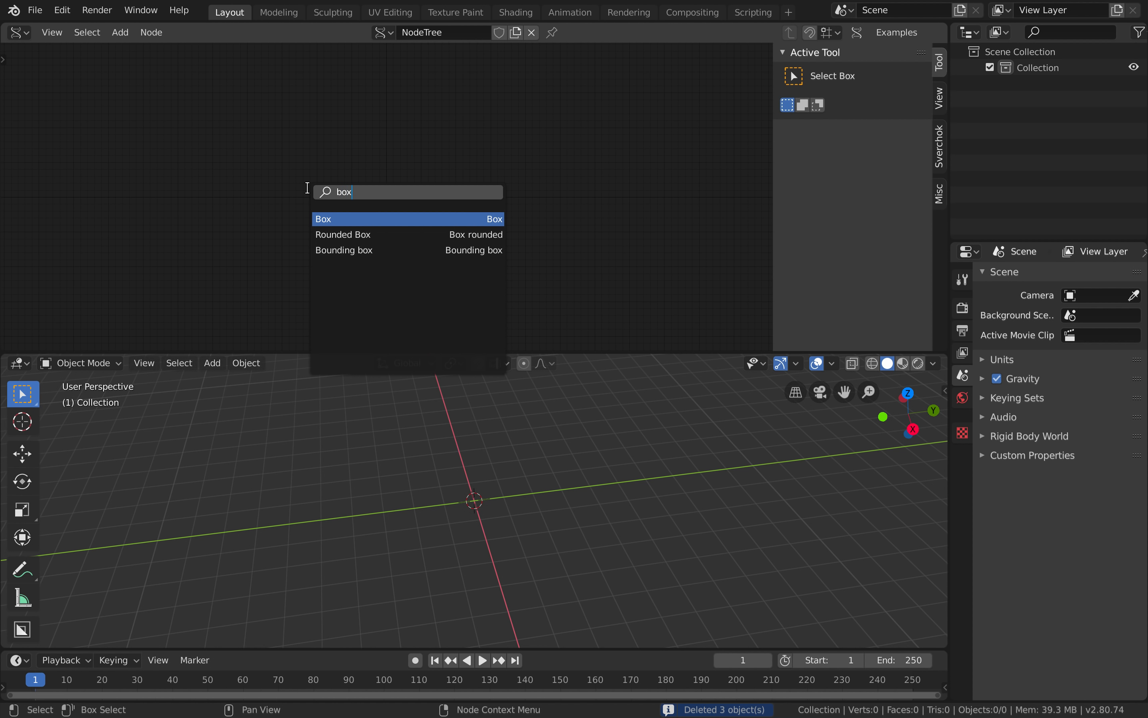
key("Return")
left_click(309, 188)
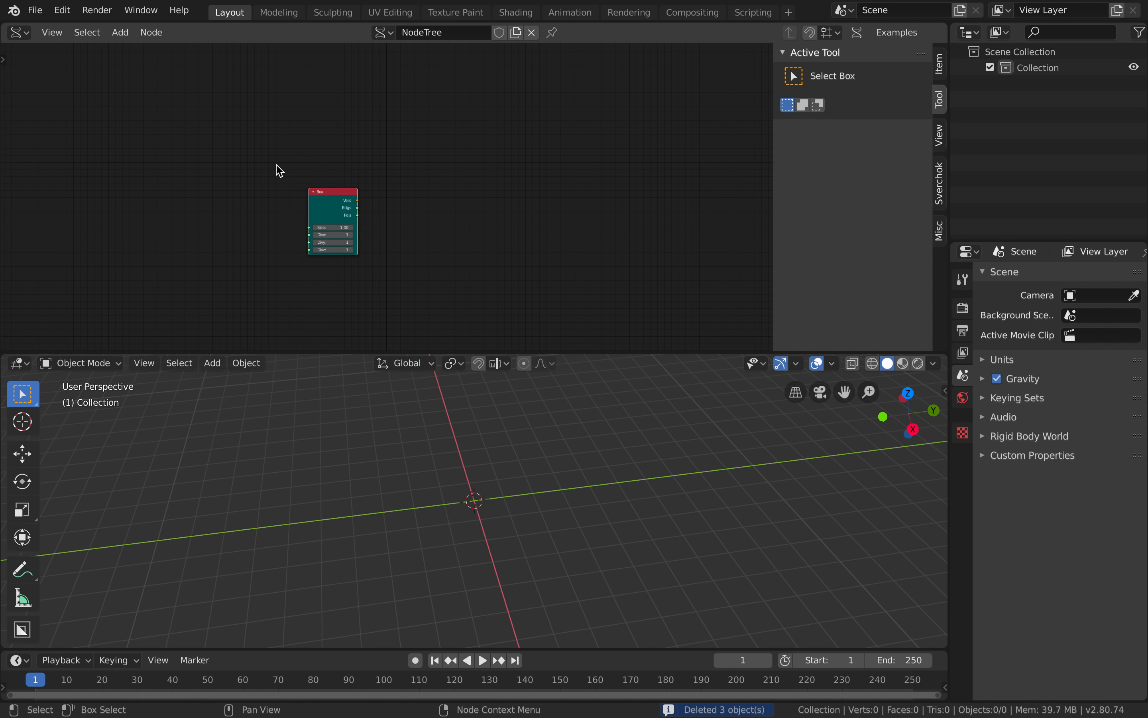
scroll(276, 171, "up", 4)
scroll(279, 169, "up", 1)
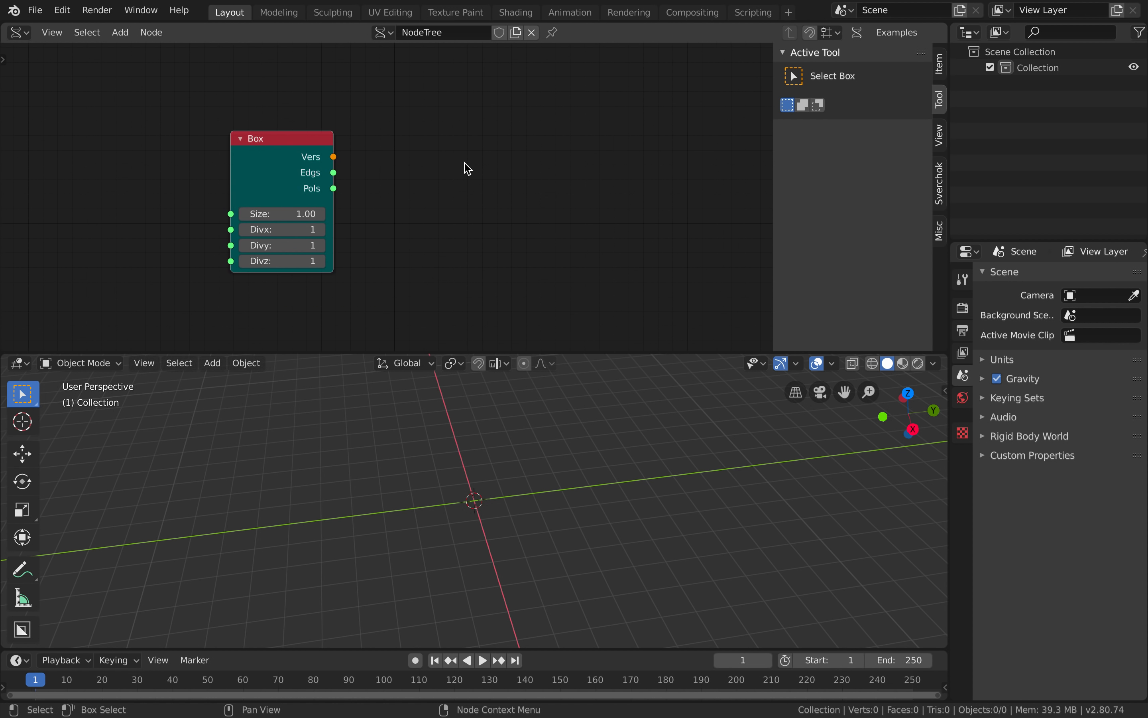
Mark the reminder notification as complete and add a Viewer BMesh node beside the Box node
key("shift+a")
left_click(467, 169)
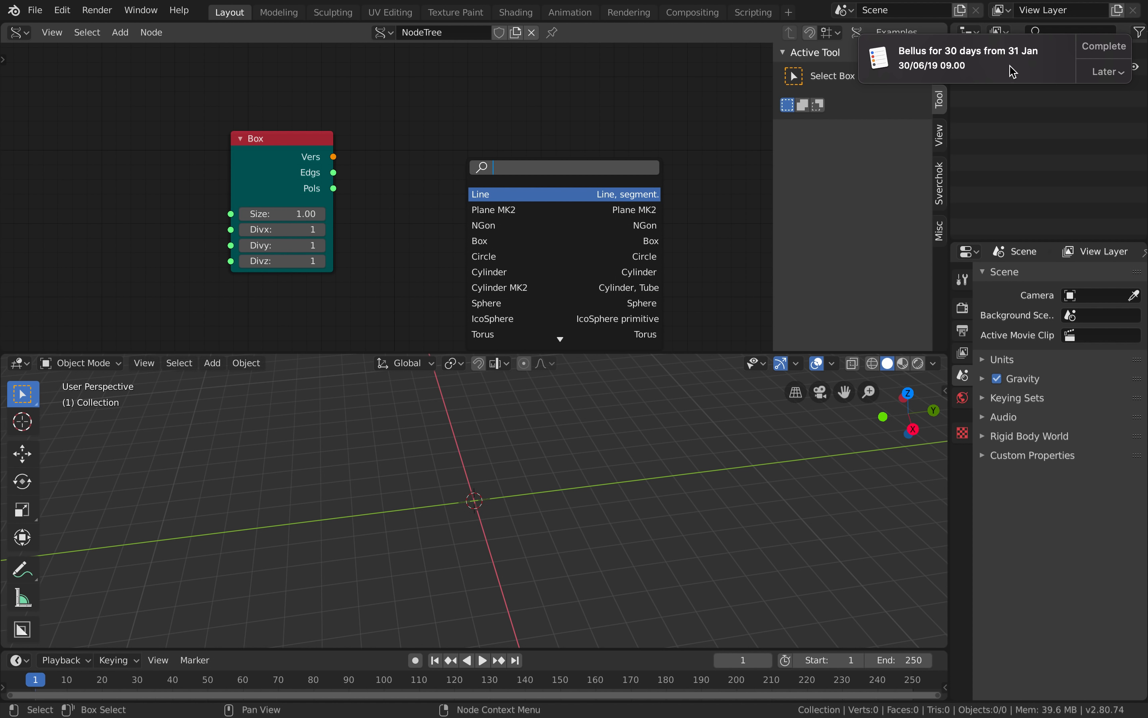
left_click(1103, 48)
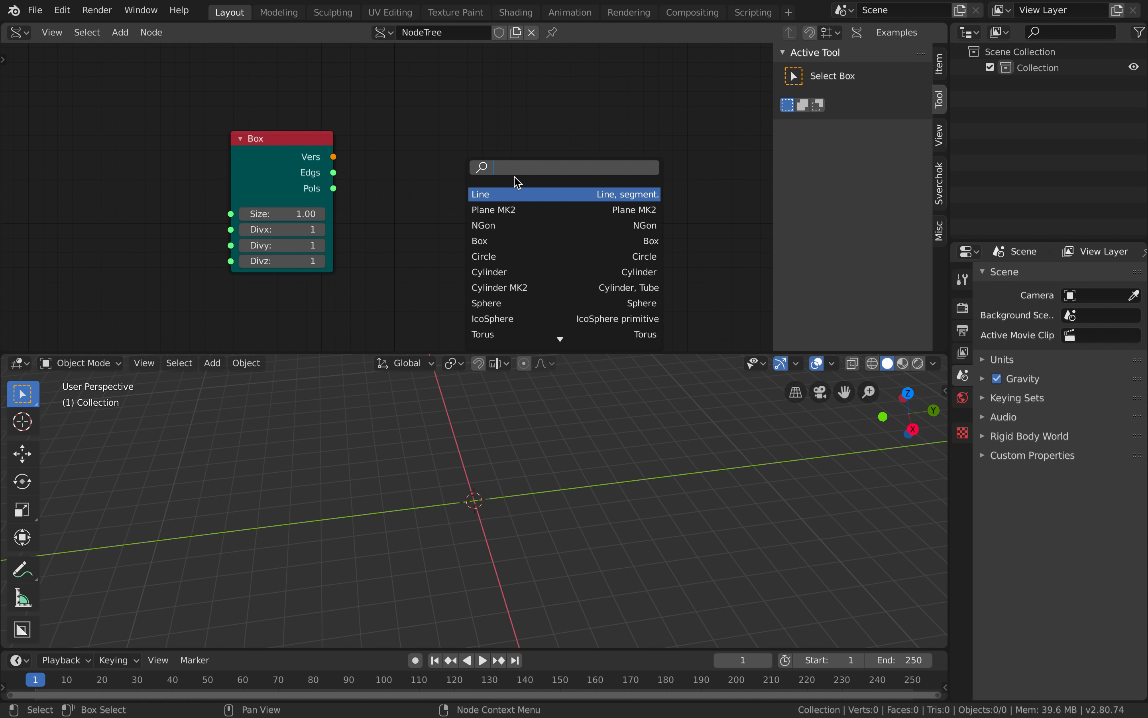
type("bmv")
key("Return")
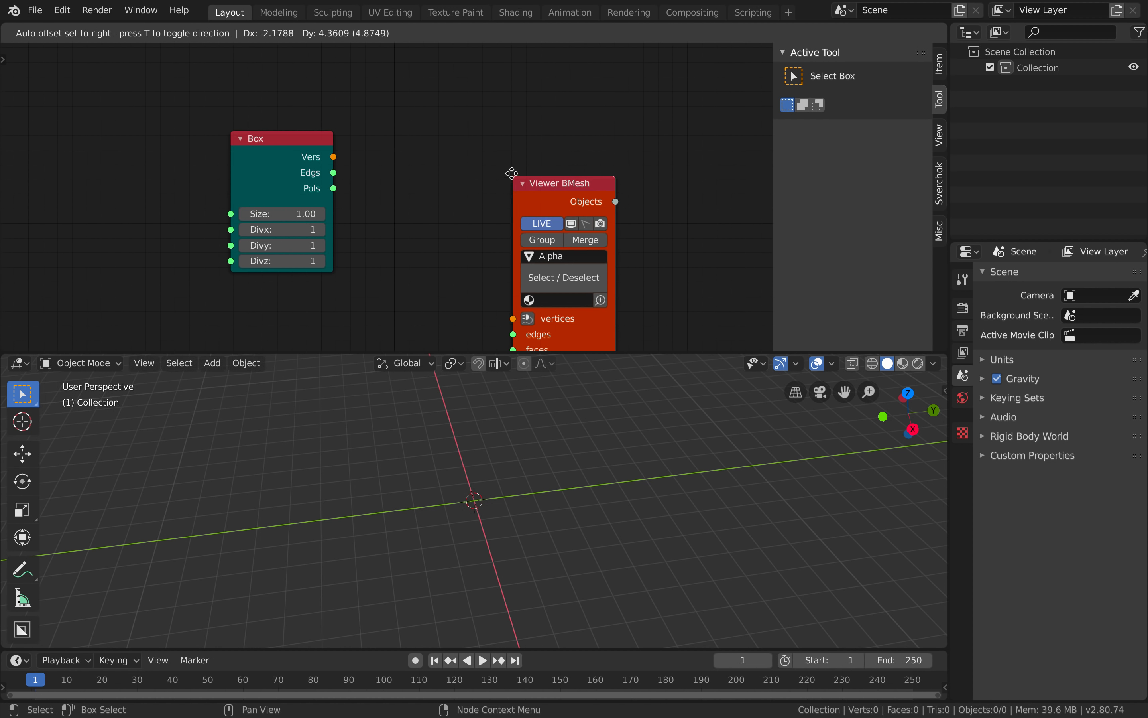
left_click(457, 139)
Turn on Do Not Disturb in the macOS notification settings and return to Blender
left_click(1137, 6)
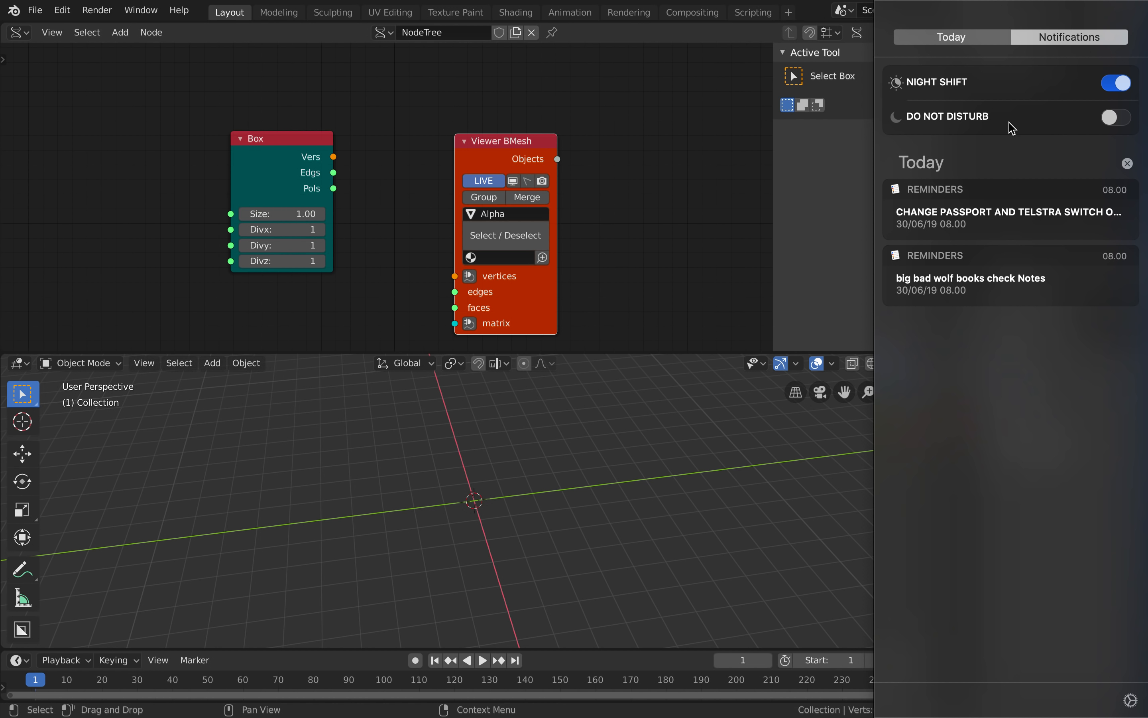
left_click(1110, 119)
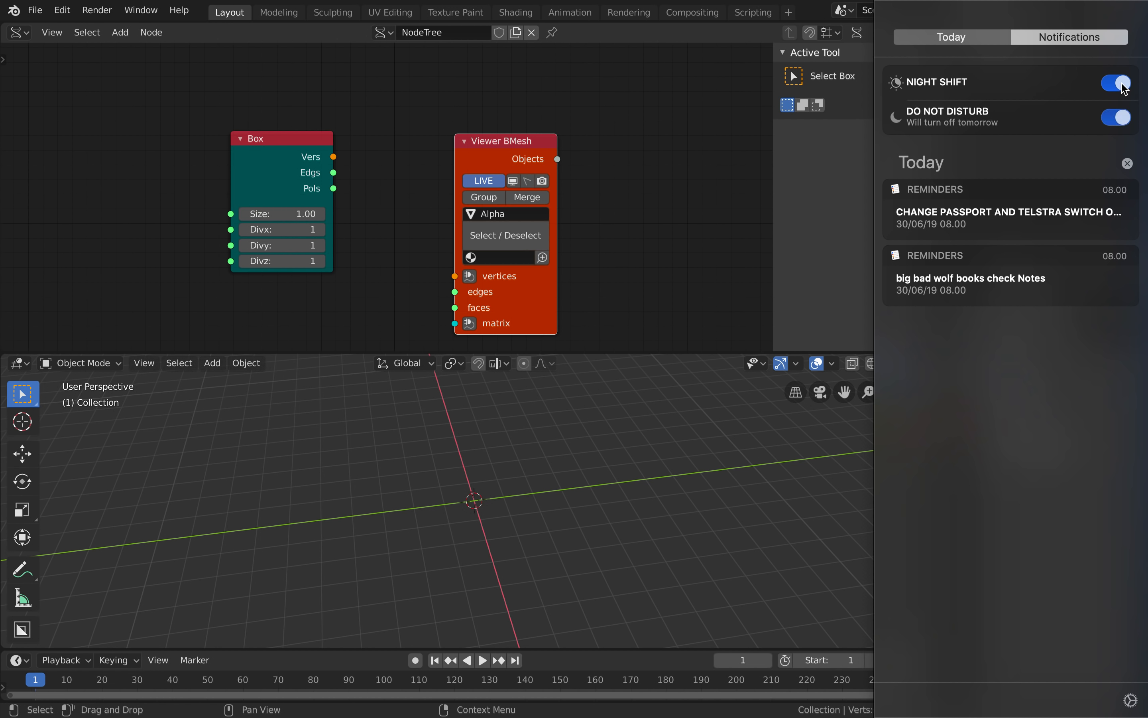
left_click(748, 175)
Move the Viewer BMesh node closer to the Box node and connect Vers to vertices and Pols to faces
left_click_drag(495, 167, 470, 124)
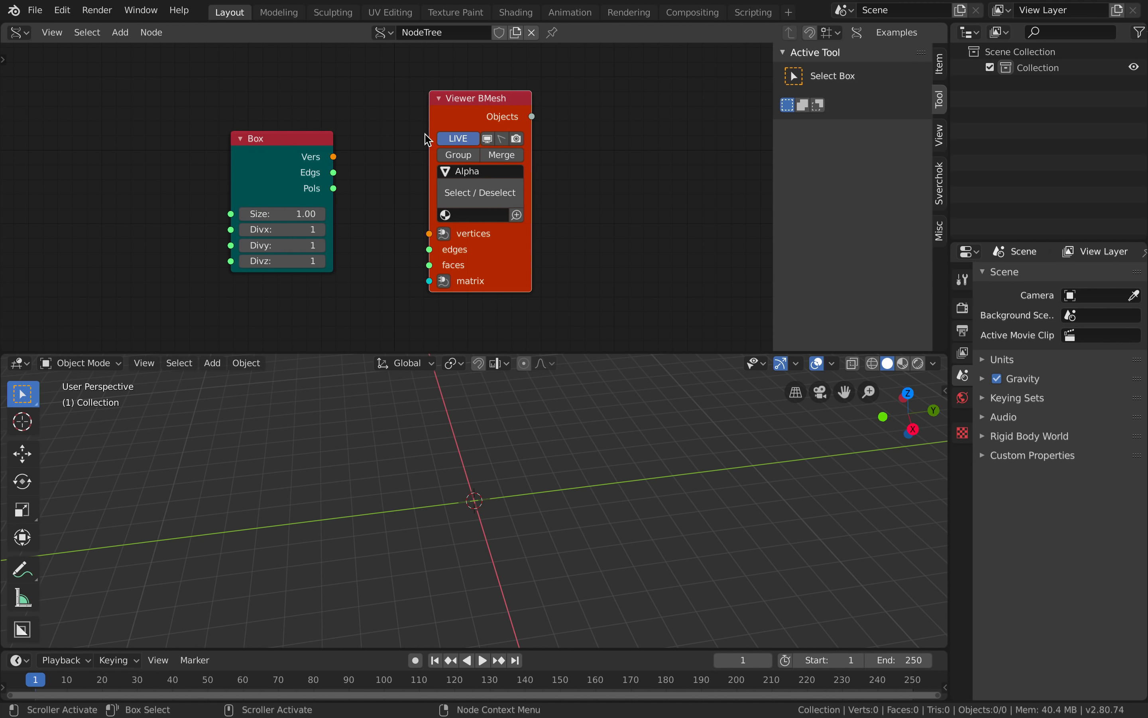
left_click_drag(334, 157, 429, 233)
left_click_drag(334, 188, 429, 265)
middle_click_drag(466, 429, 466, 428)
scroll(466, 428, "up", 3)
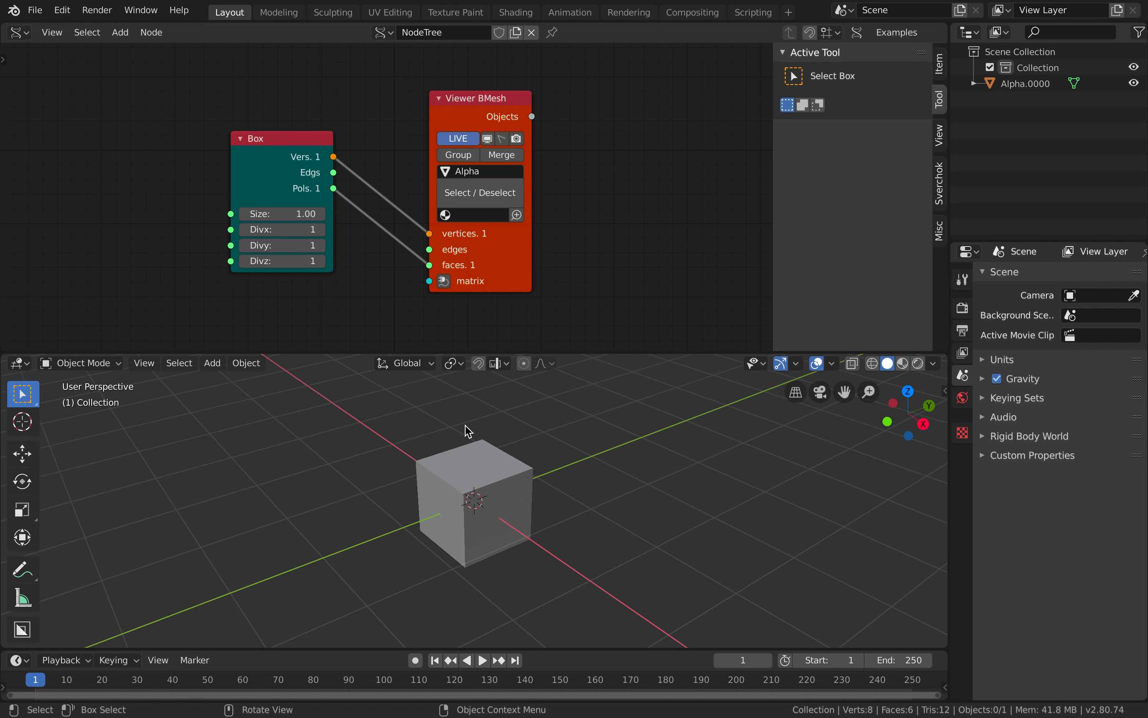
Move the Viewer BMesh node farther away from the Box node and hide the node editor's sidebar
left_click_drag(510, 284, 651, 261)
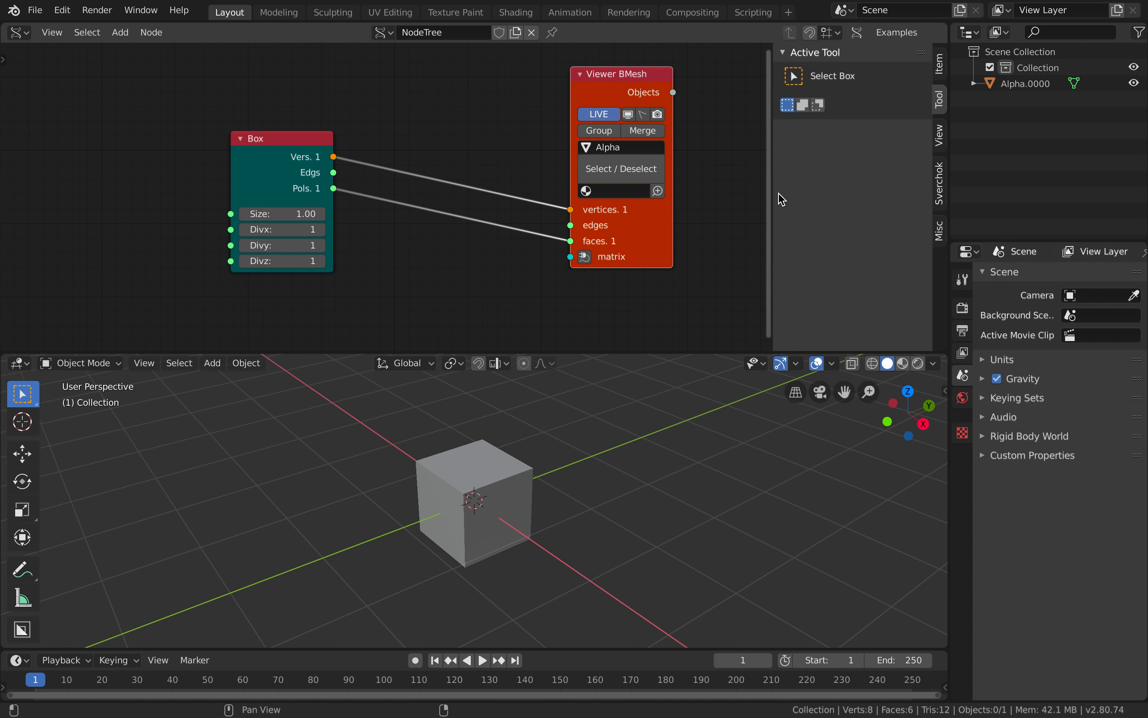
key("n")
scroll(495, 243, "down", 1)
key("alt+space")
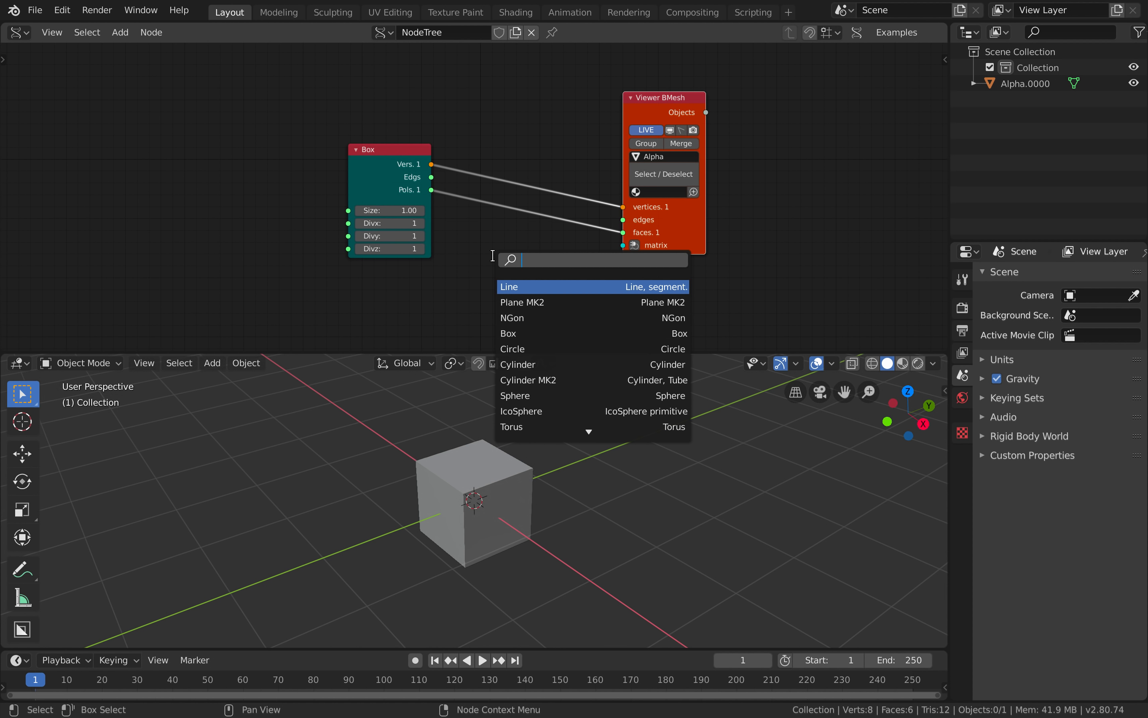
type("line")
key("Return")
left_click(491, 250)
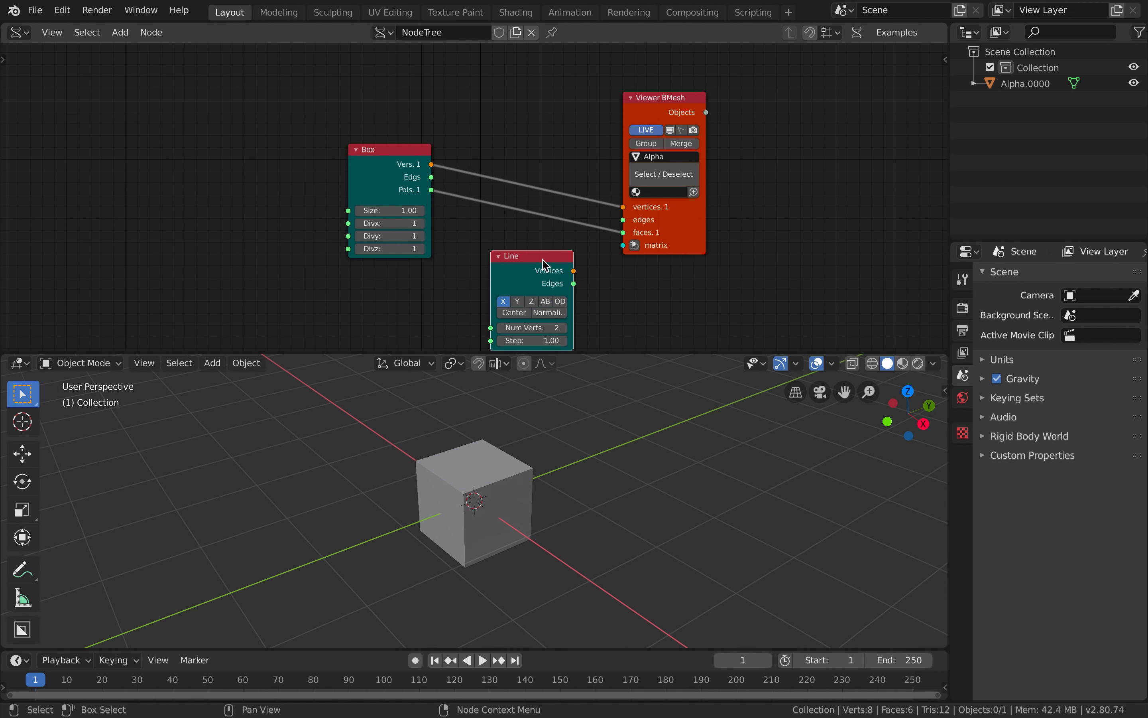
left_click_drag(545, 264, 523, 256)
scroll(521, 256, "down", 1)
key("x")
Open the Sverchok node search for adding another node between the Box and Viewer BMesh nodes
key("shift+a")
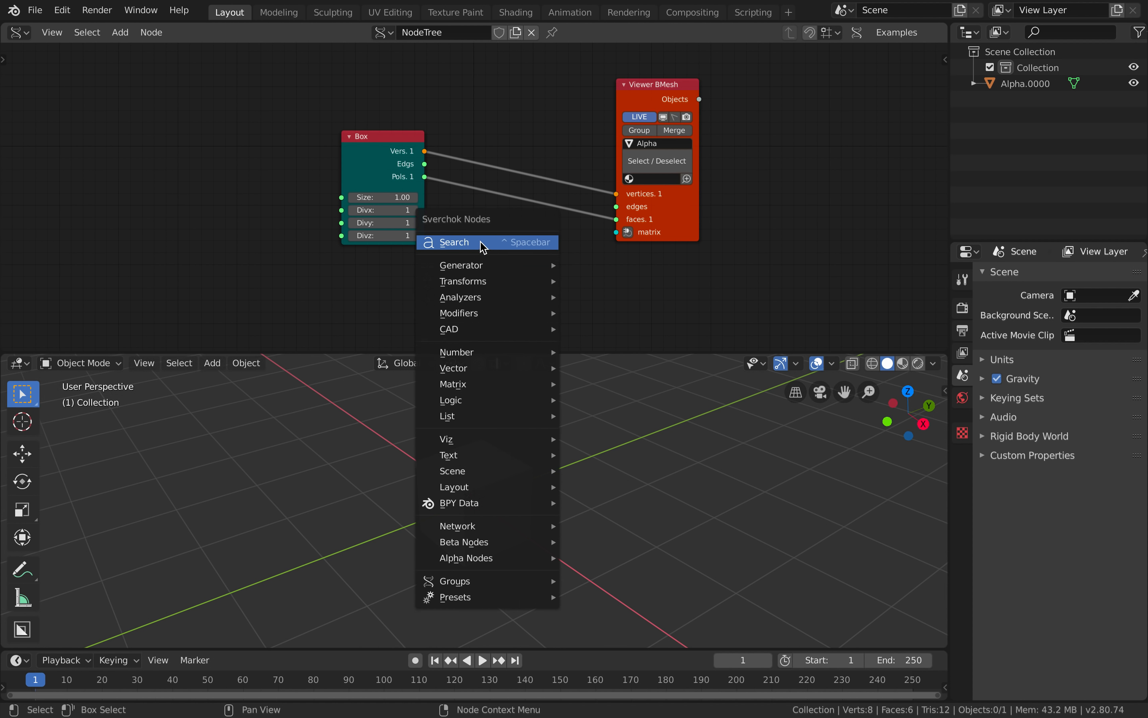
left_click(478, 244)
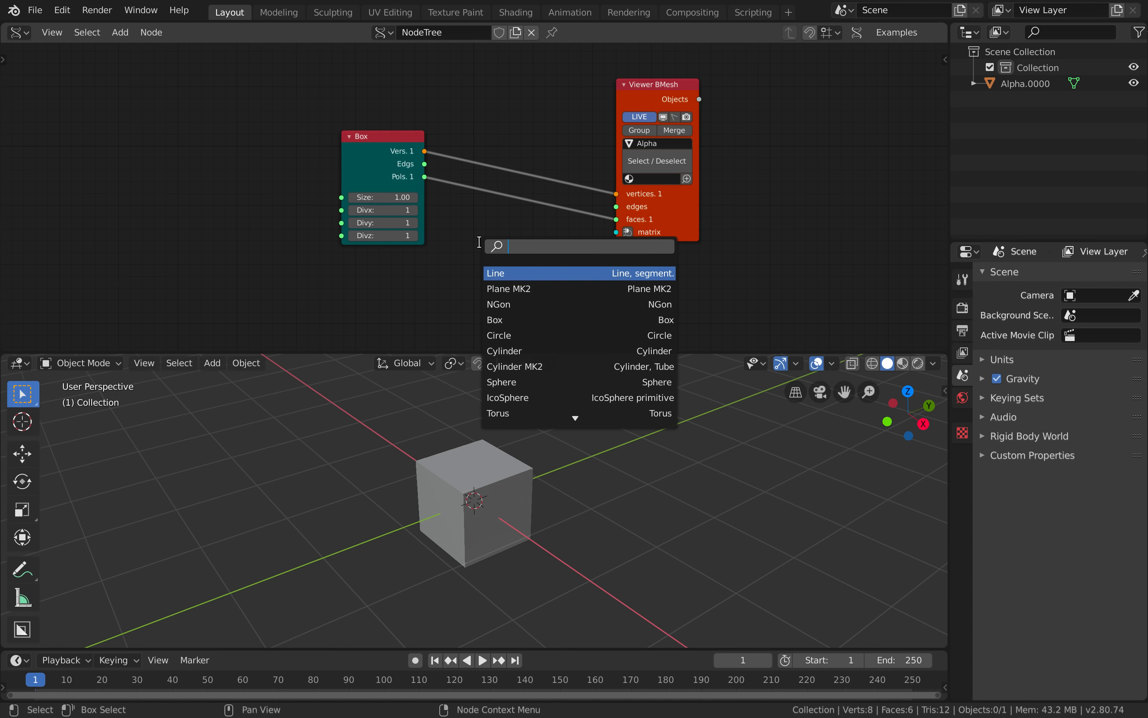
Add a Line node below the Box node and link its Vertices output to the Viewer BMesh node's matrix input
key("Return")
left_click(483, 247)
left_click_drag(562, 264, 618, 236)
left_click_drag(636, 237, 675, 229)
Set the Line node's Num Verts to 5 and its Step to 1.12 to space the boxes apart
left_click(553, 321)
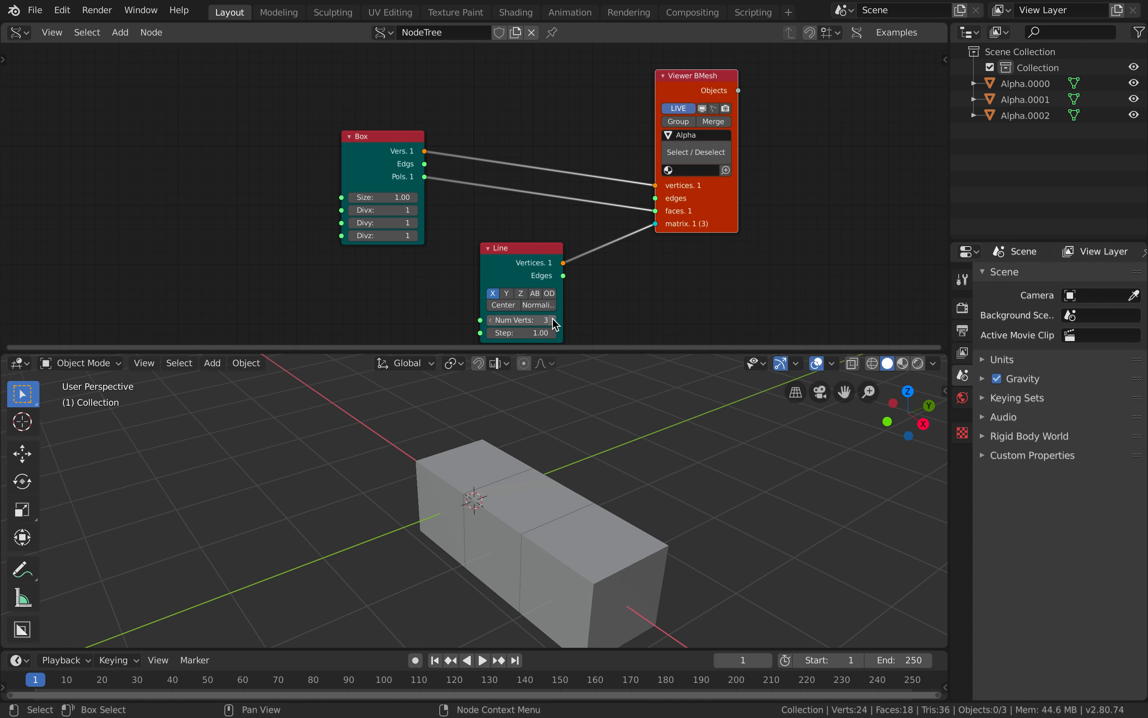
double_click(555, 321)
middle_click_drag(617, 498, 522, 475)
mouse_move(521, 333)
left_mouse_down()
mouse_move(534, 333)
mouse_move(521, 333)
left_mouse_up()
scroll(552, 456, "down", 3)
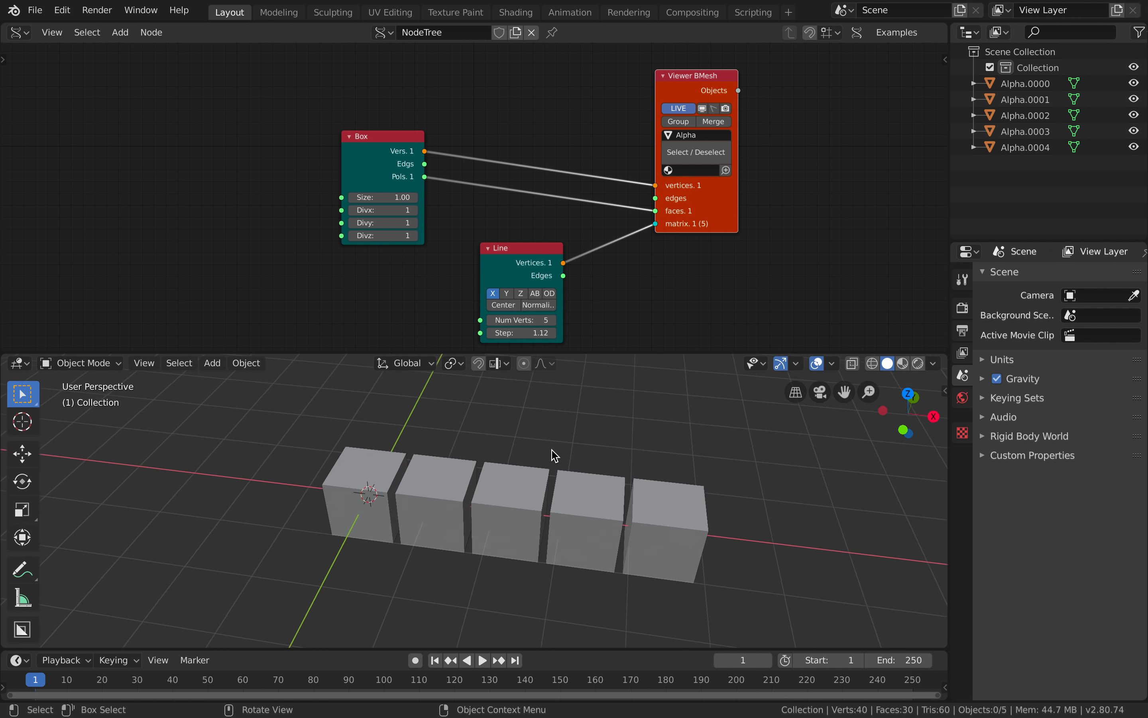
Save the project on the Desktop as svboxcutterdemo_001.blend
key("ctrl+s")
left_click(550, 451, "ctrl")
left_click(219, 71)
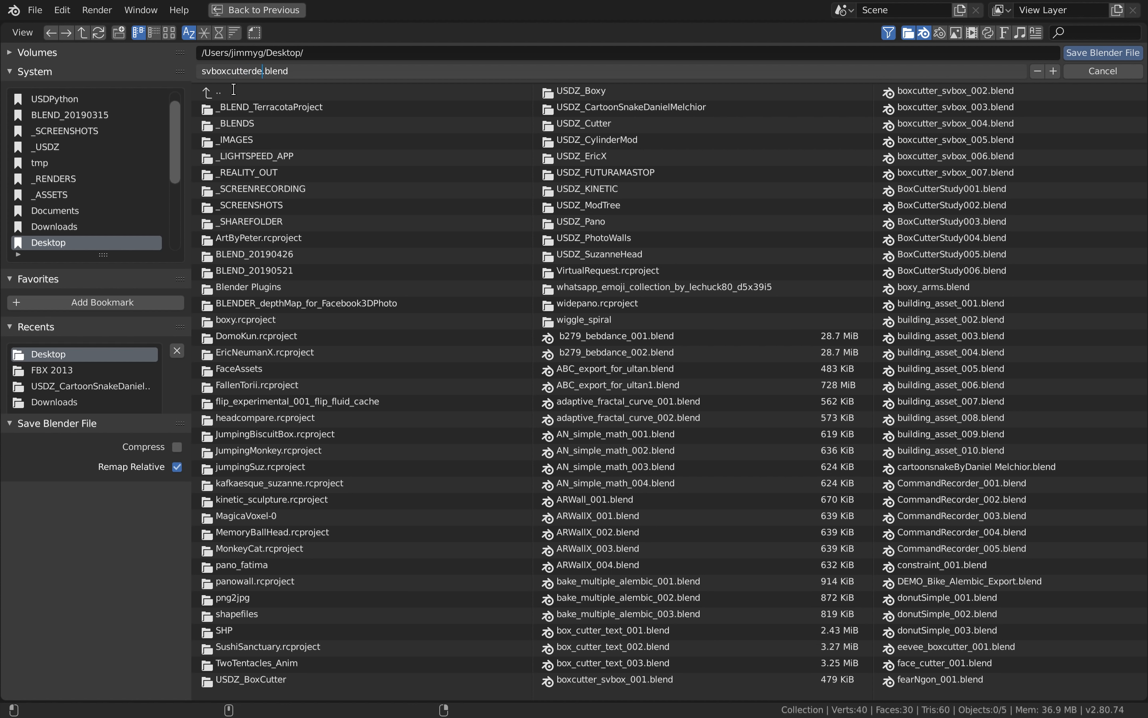
type("svboxcutterdemo_002")
key("Return")
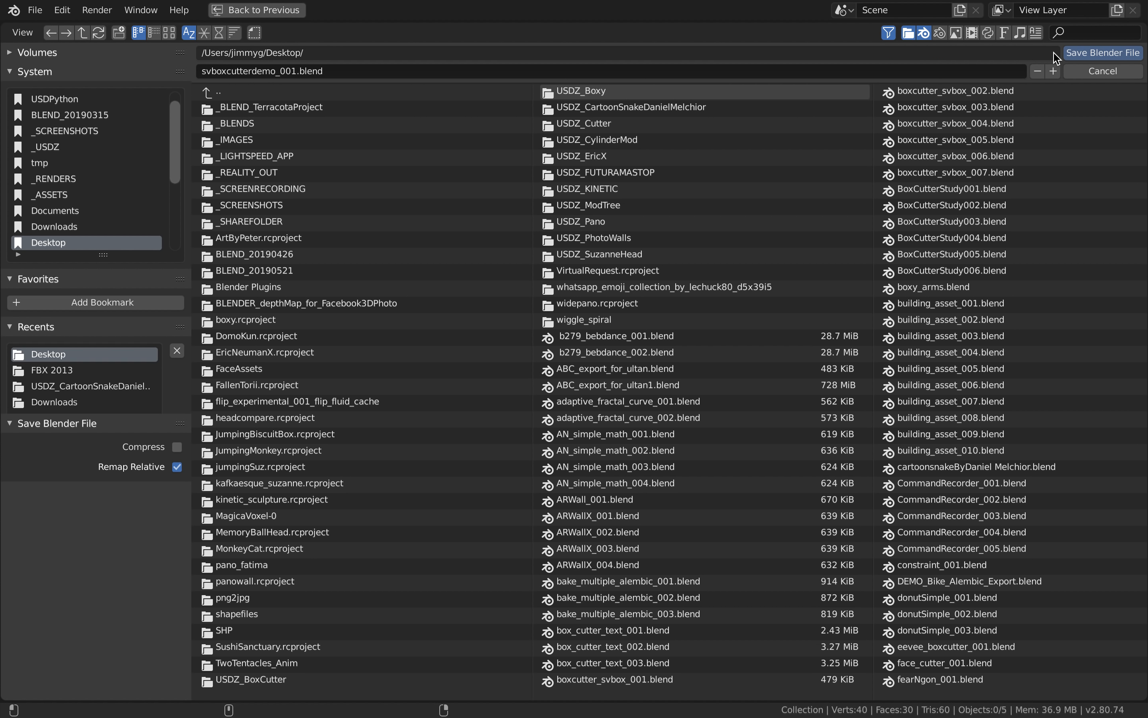
left_click(1091, 53)
Check that the boxes are separate objects, and turn on Merge in the Viewer BMesh node to combine them
scroll(607, 302, "left", 3)
scroll(595, 297, "right", 8)
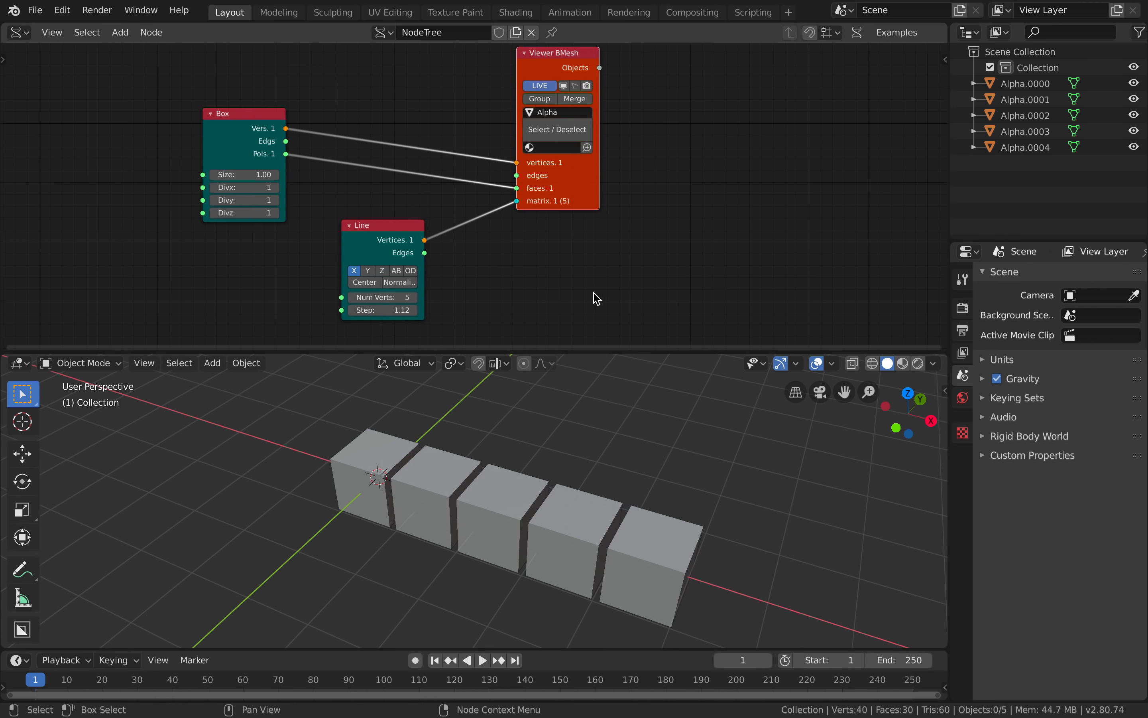
left_click(572, 522)
right_click(541, 444)
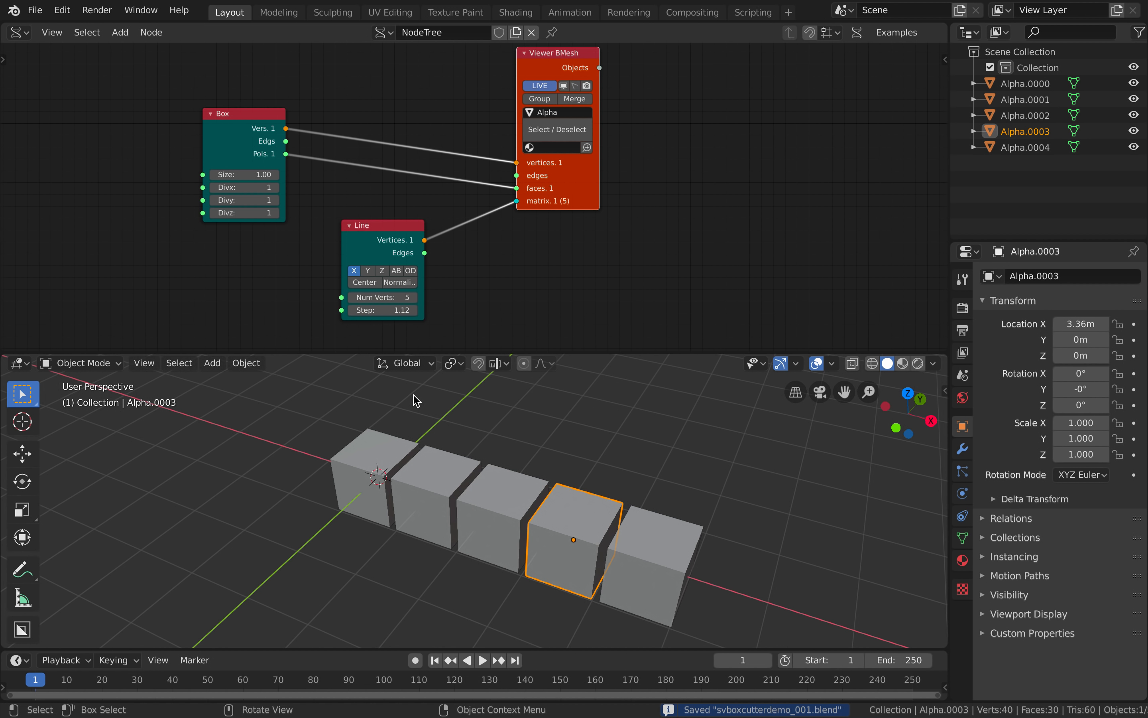
left_click(418, 463)
left_click(368, 455)
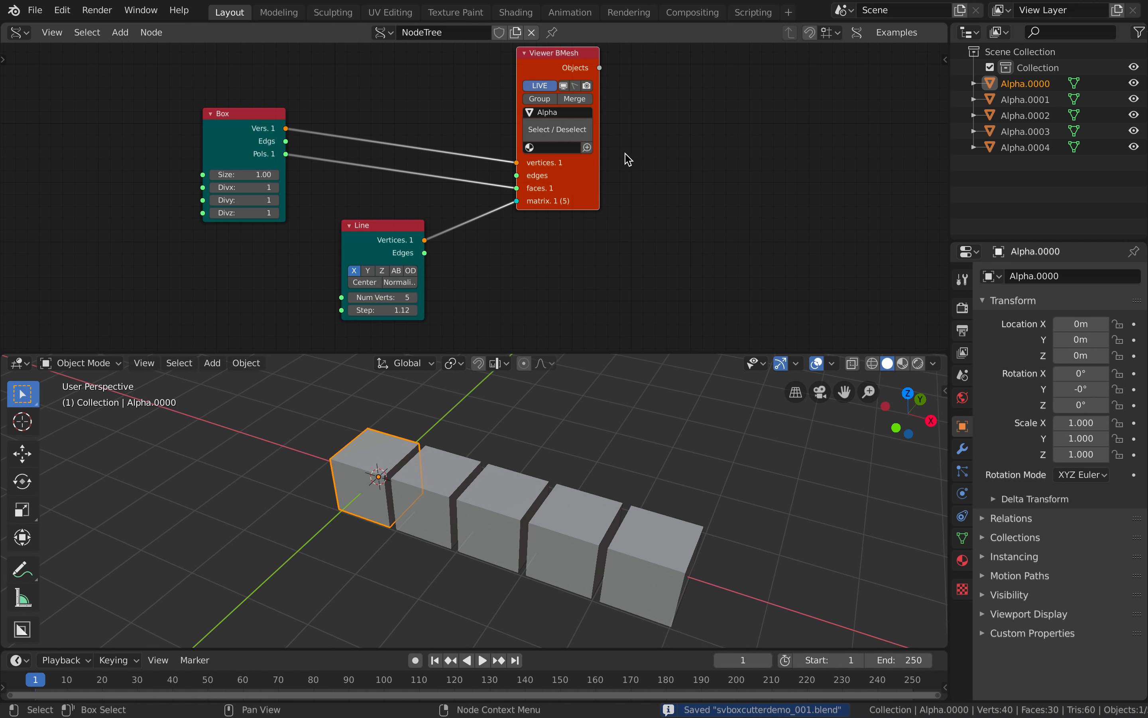
left_click(574, 99)
middle_click_drag(474, 465, 490, 453)
scroll(490, 453, "down", 2)
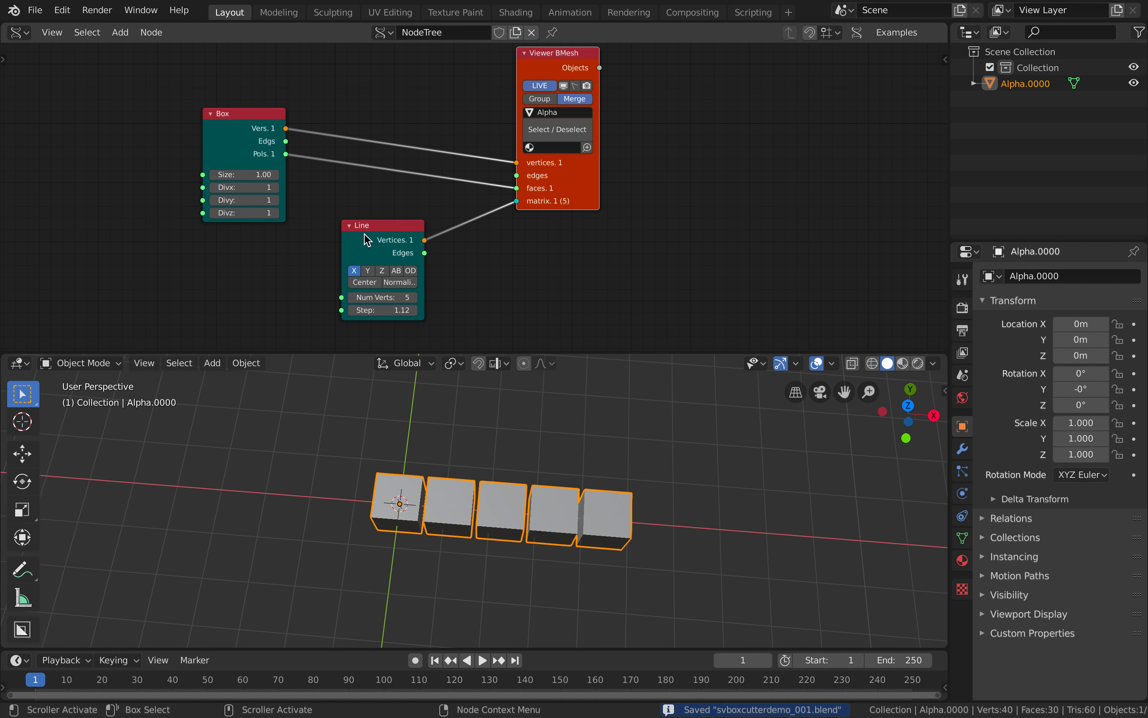
Turn on Center in the Line node and enlarge the 3D viewport
left_click(380, 282)
middle_click_drag(439, 391, 546, 394)
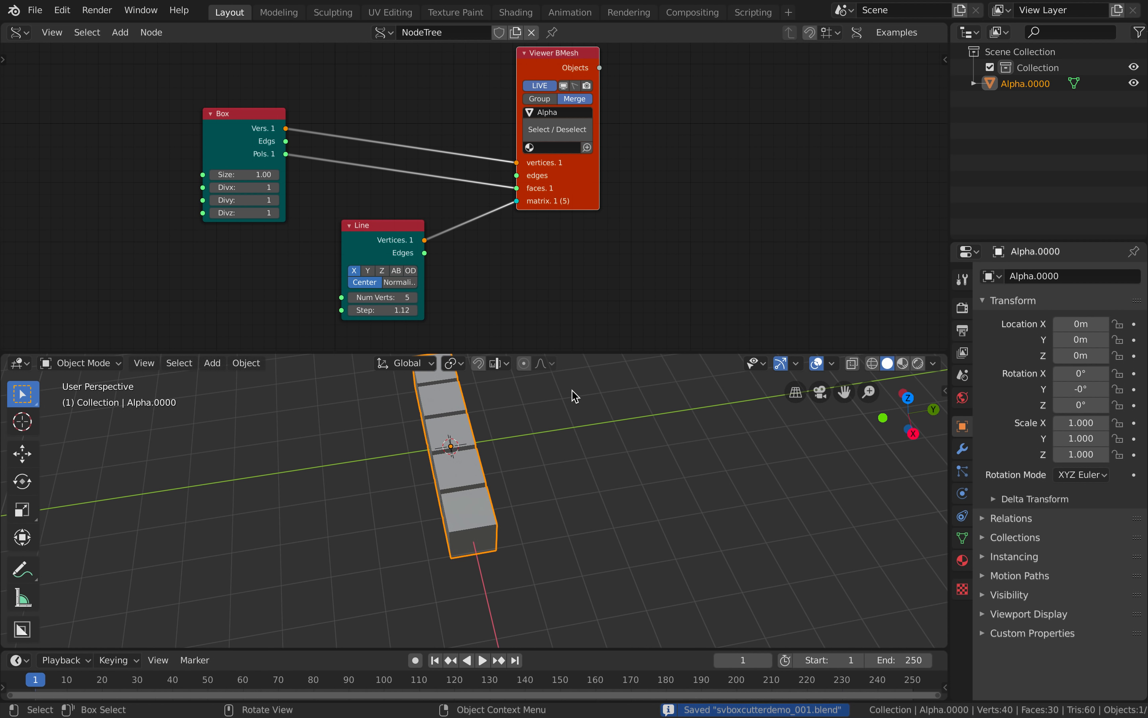
left_click_drag(591, 352, 591, 298)
scroll(579, 426, "down", 5, "ctrl")
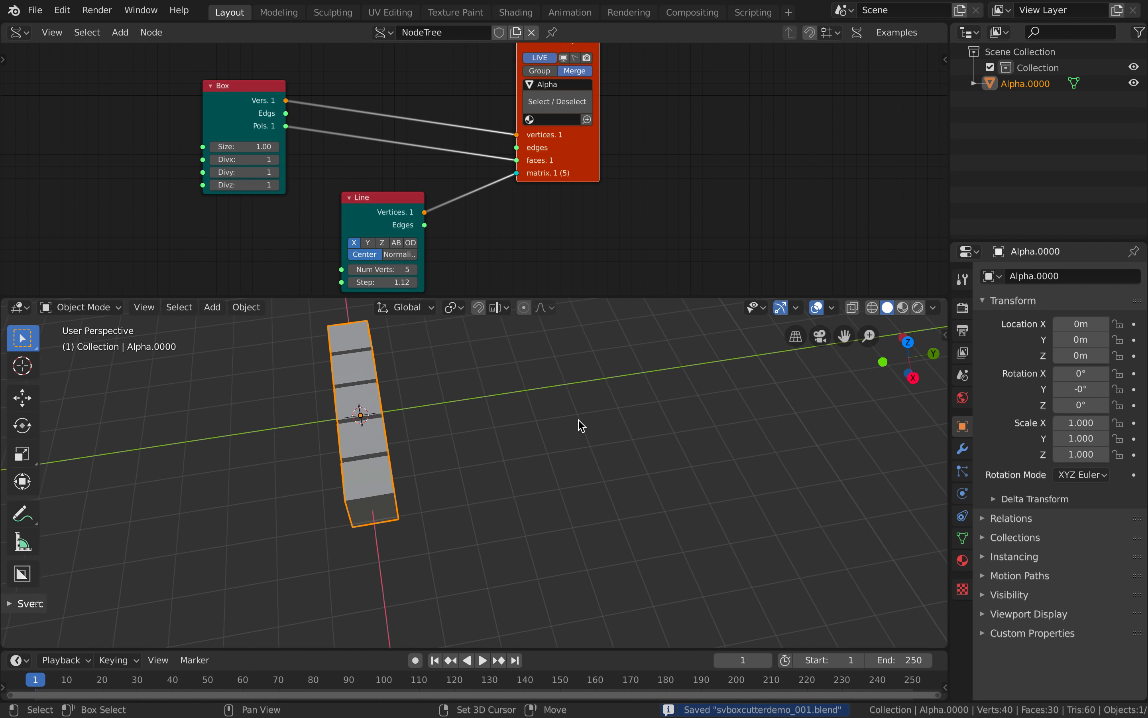
Add a cube, move it clear of the row of boxes and scale it to about 2.115
key("shift+a")
left_click(704, 418)
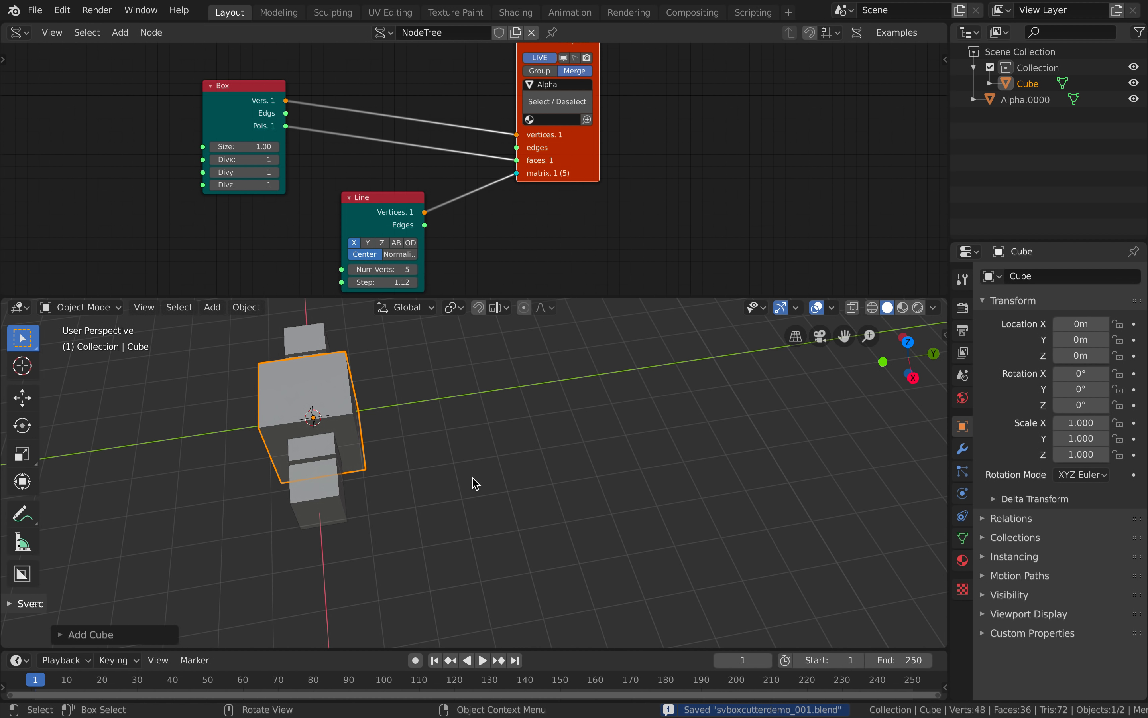
key("g")
left_click(758, 500)
key("s")
left_click(839, 526)
scroll(839, 526, "up", 3, "shift")
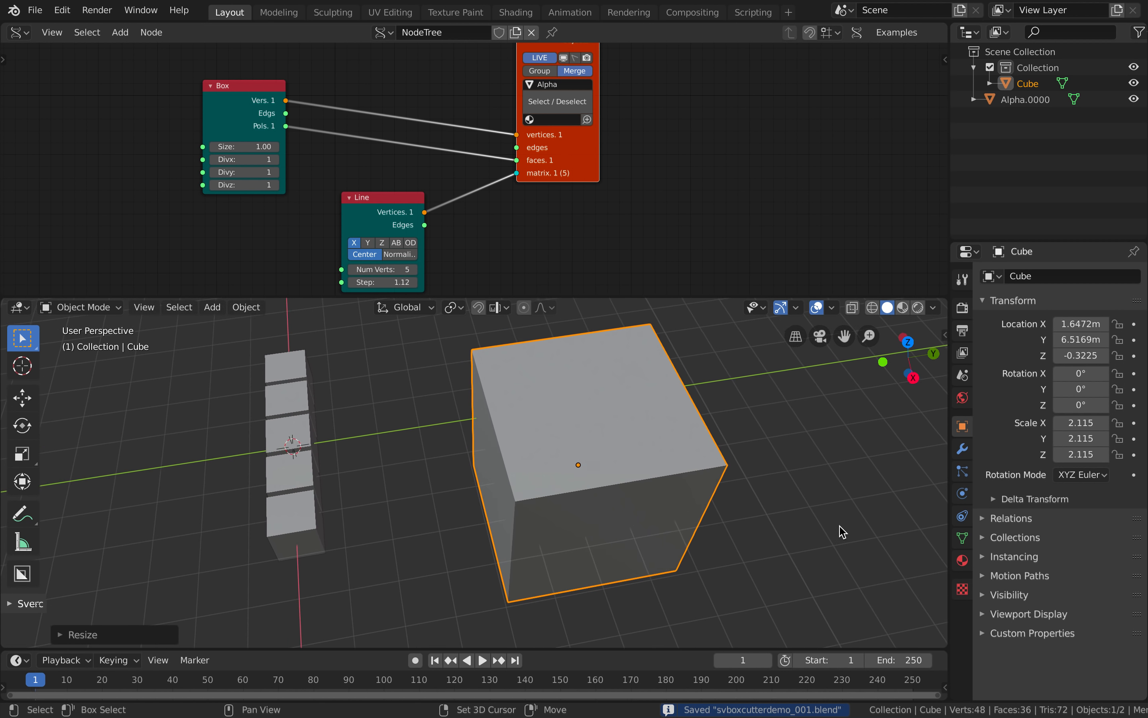
Save the file with the added cube
scroll(850, 516, "left", 5)
key("ctrl+s")
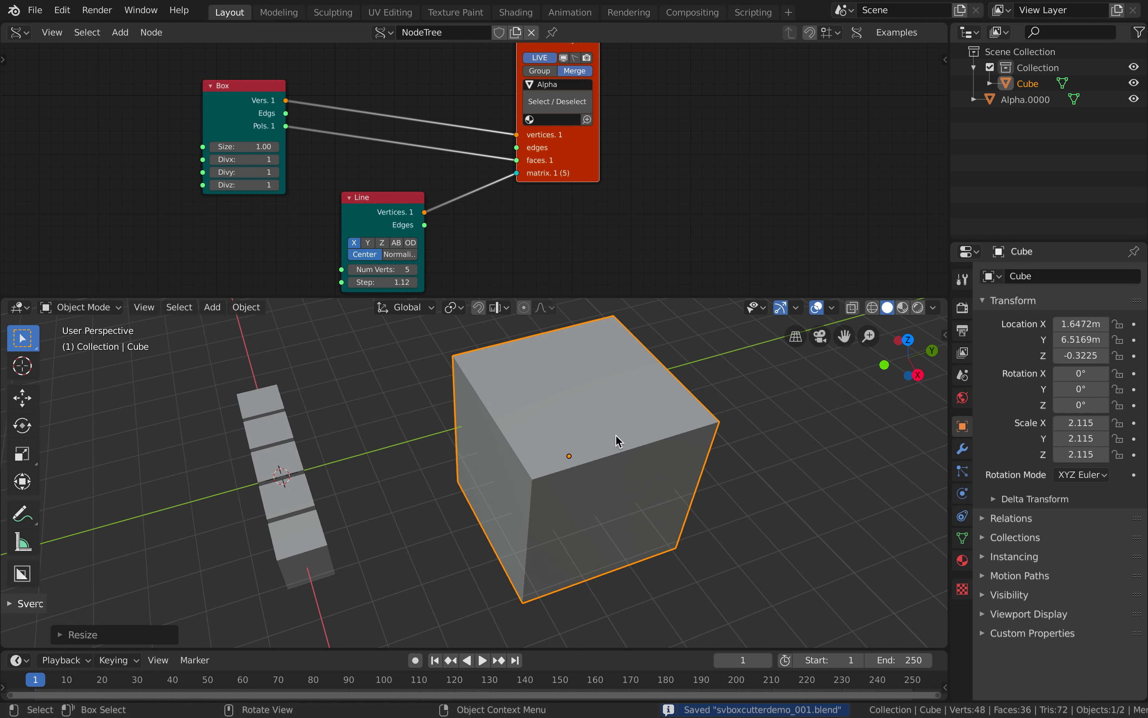
scroll(618, 441, "down", 2)
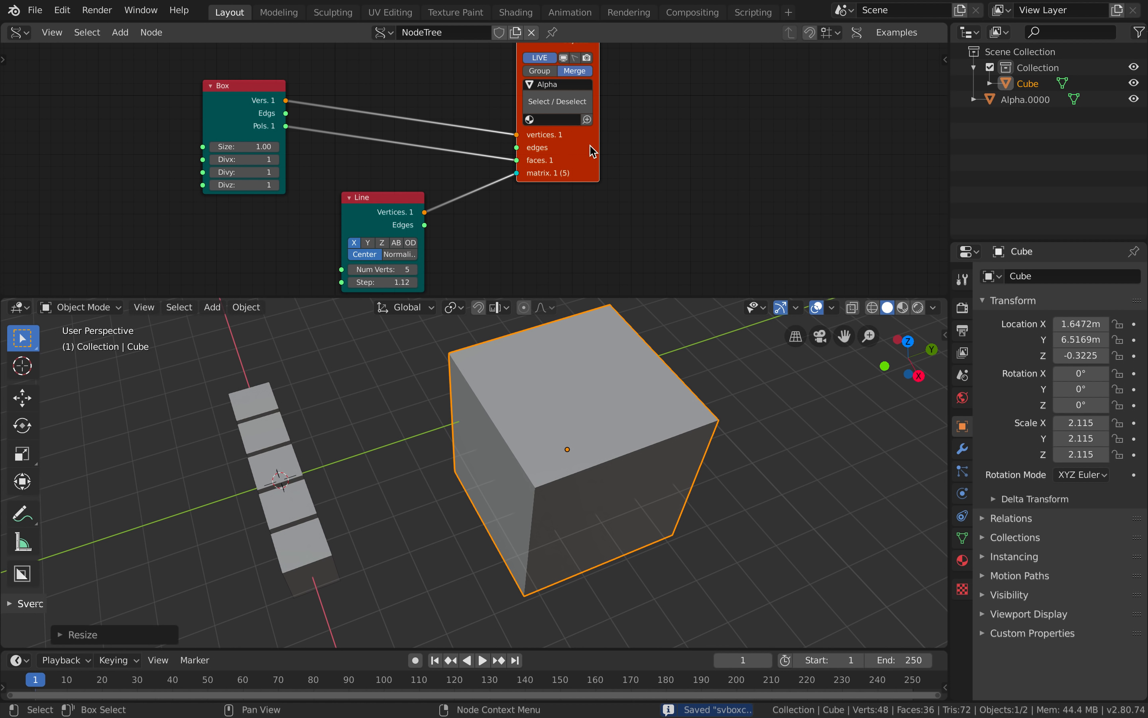
Review the smooth shade option in the Viewer BMesh node's sidebar properties and save the file
left_click(944, 57)
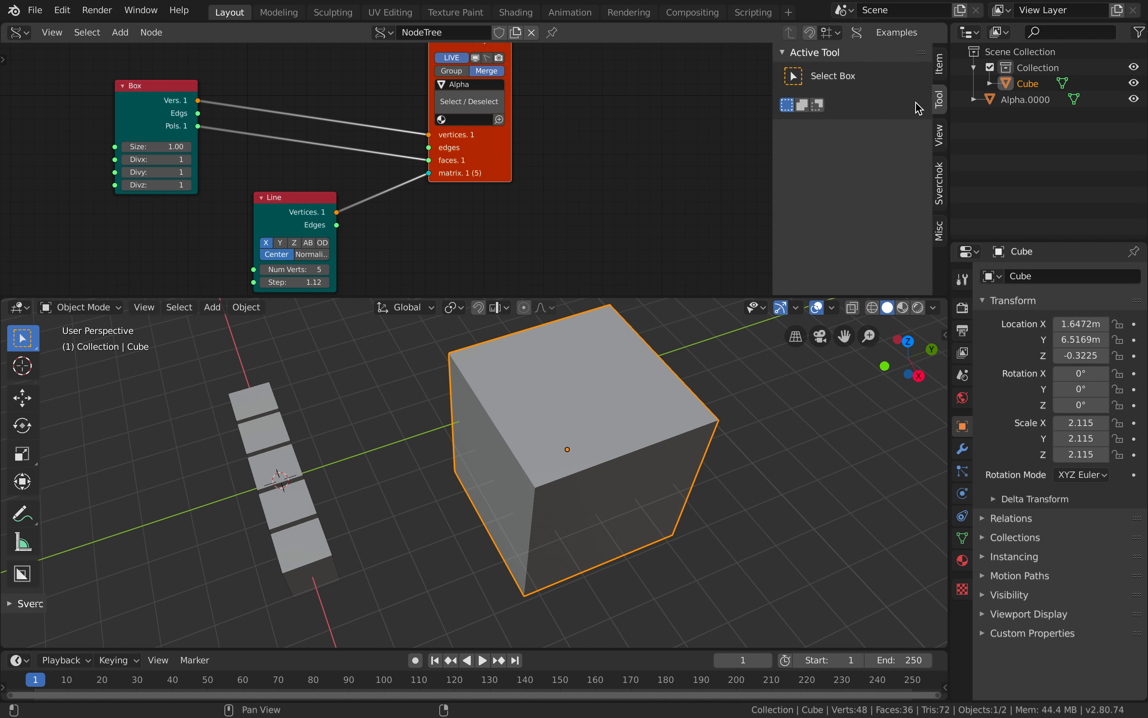
left_click(942, 67)
left_click(813, 235)
scroll(831, 218, "down", 8)
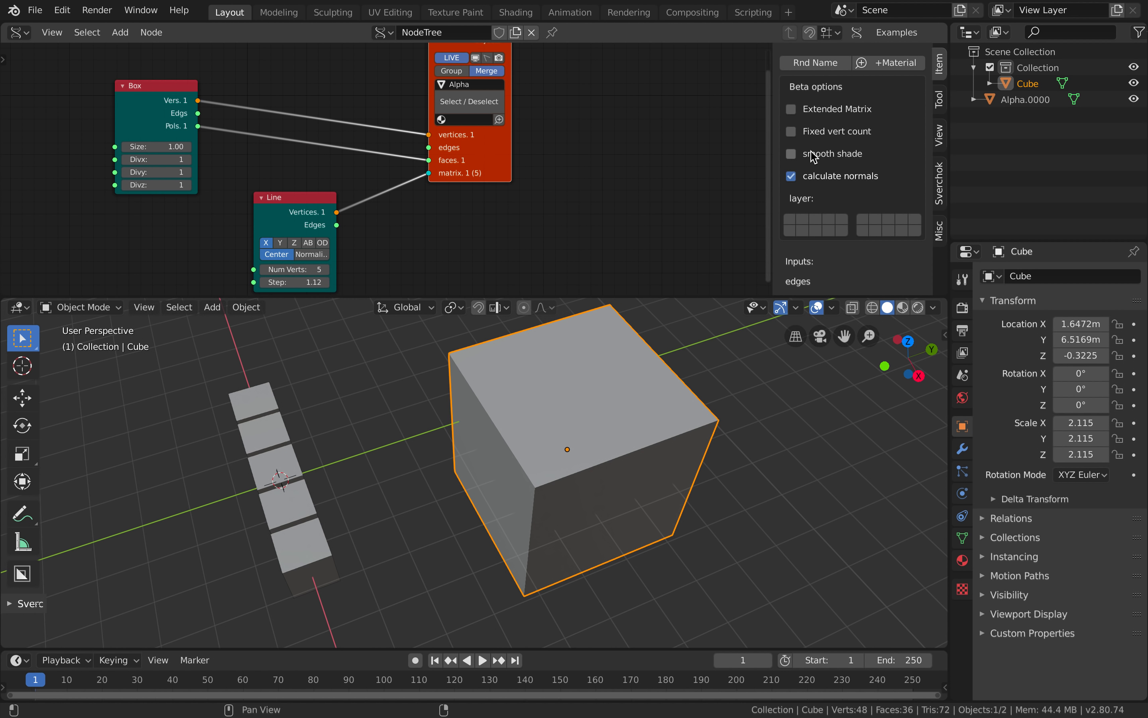
left_click(813, 154)
left_click(816, 155)
left_click(826, 155)
left_click(841, 155)
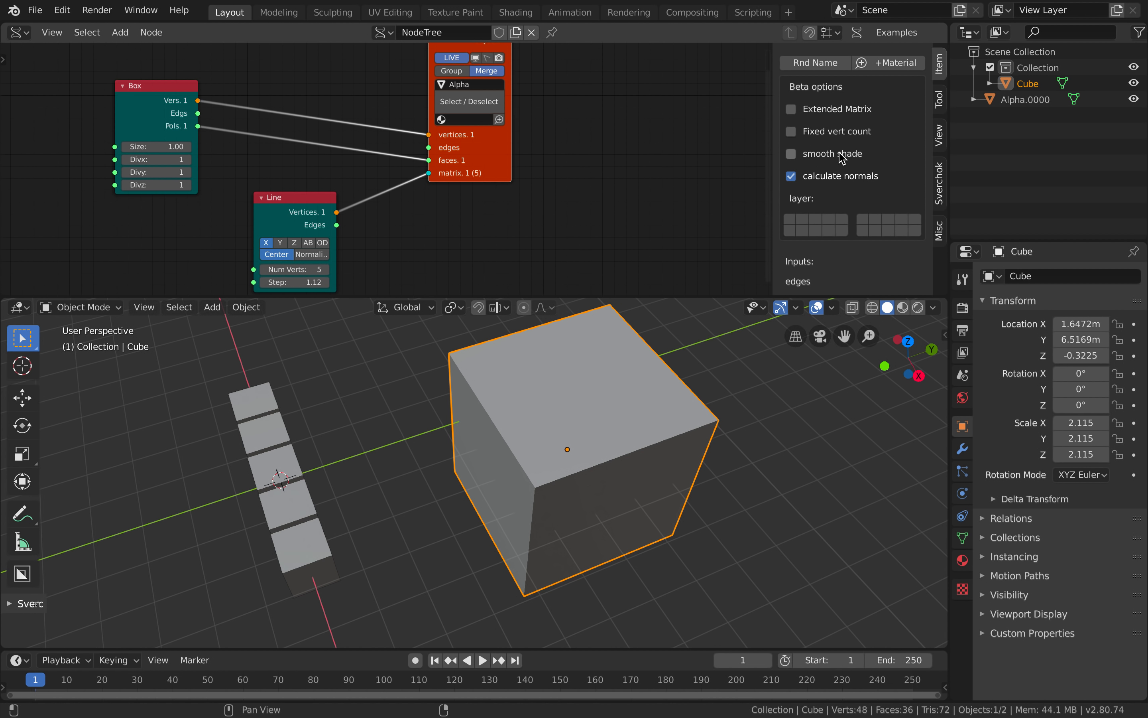
key("ctrl+s")
middle_click_drag(607, 371, 608, 379)
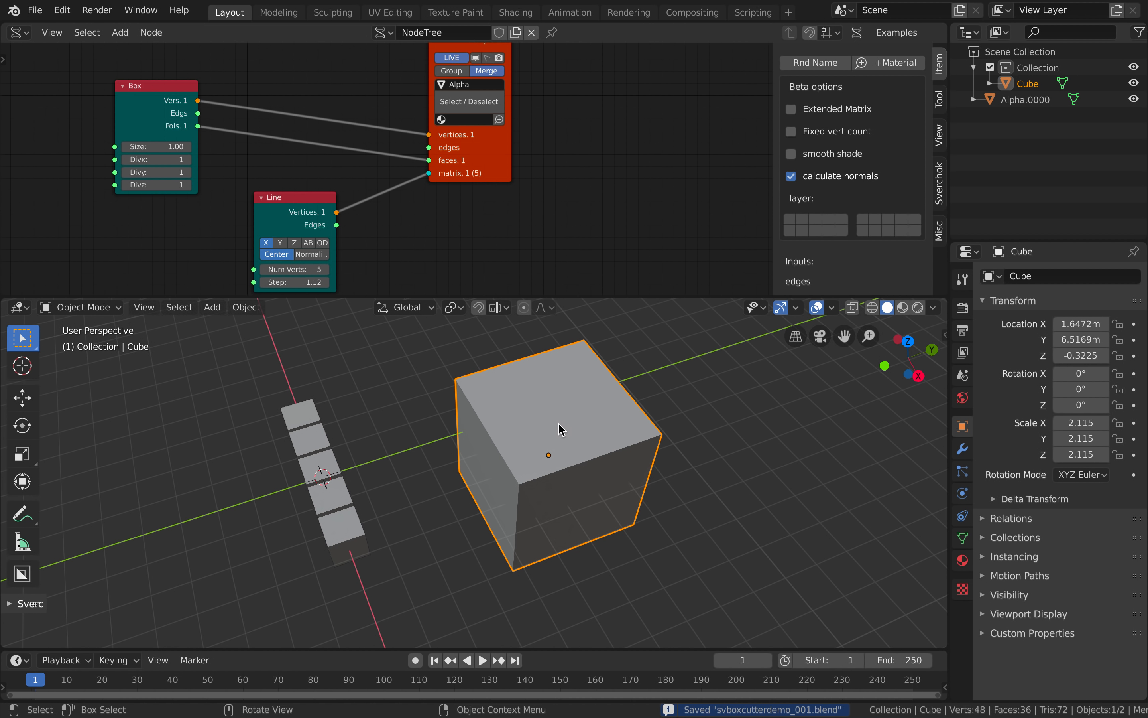
Activate BoxCutter on the large cube and switch its cutting shape to Custom
key("w")
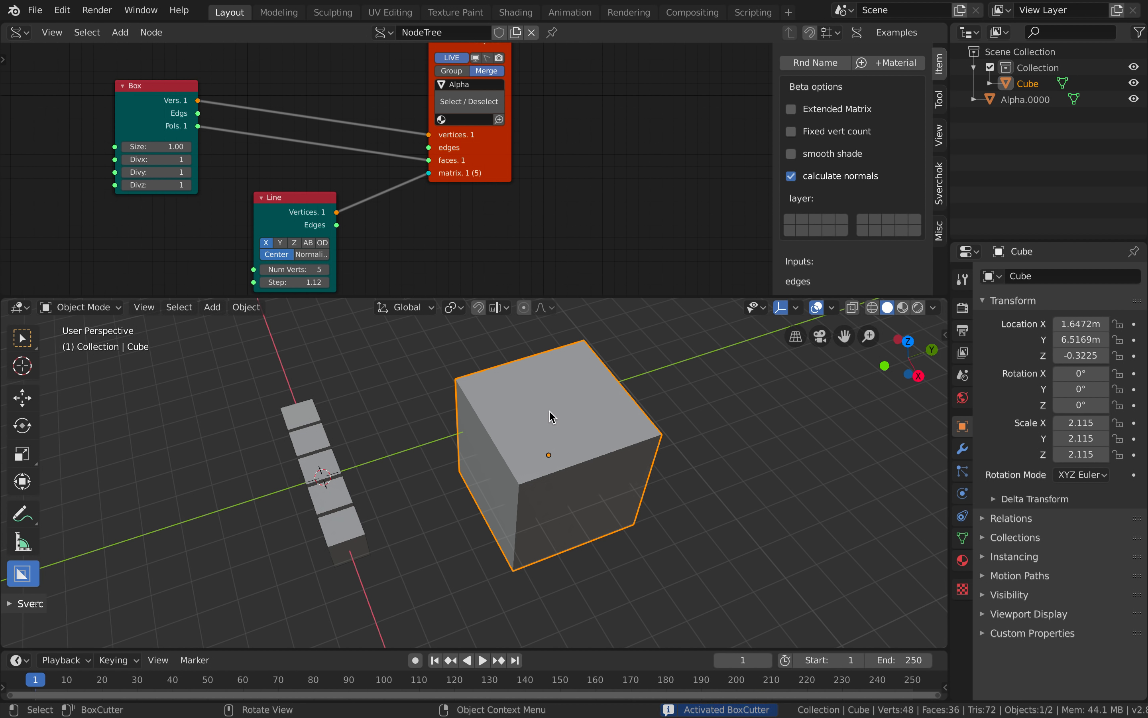
key("d")
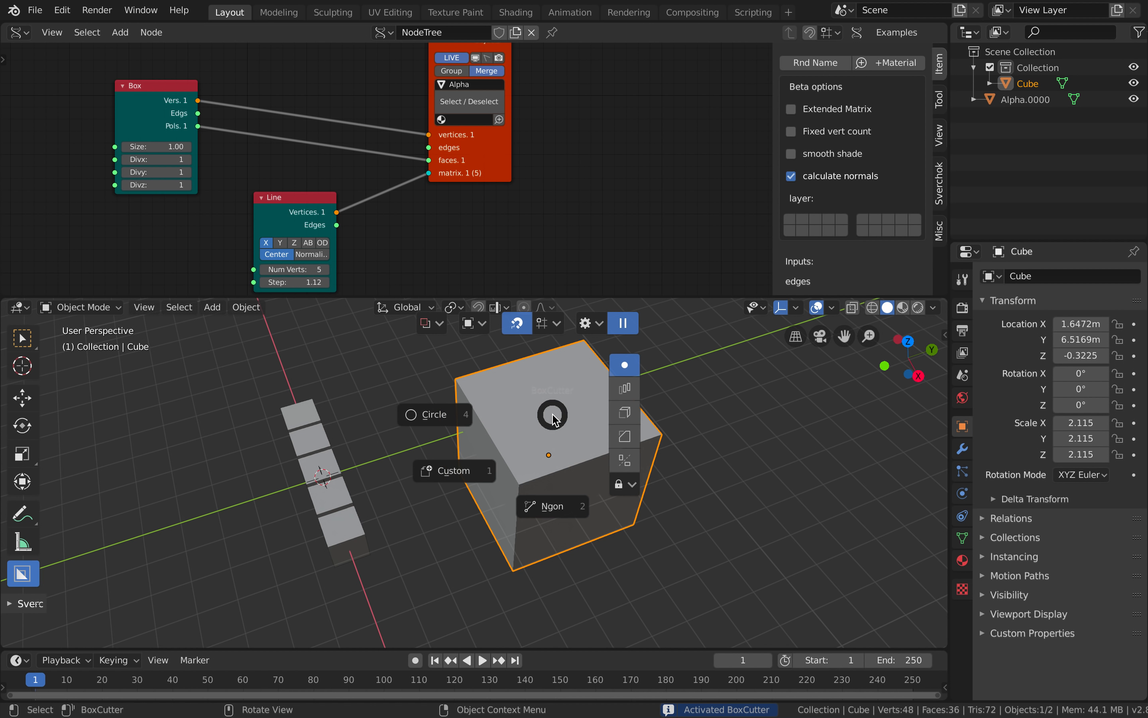
left_click(444, 330)
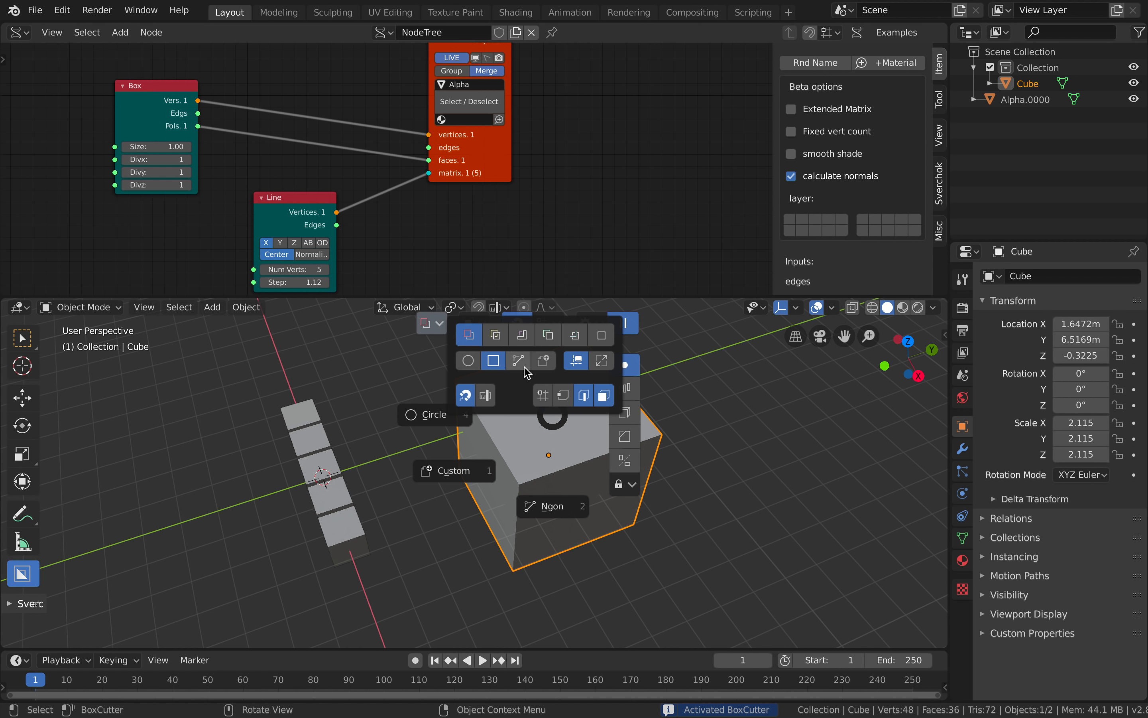
left_click(472, 472)
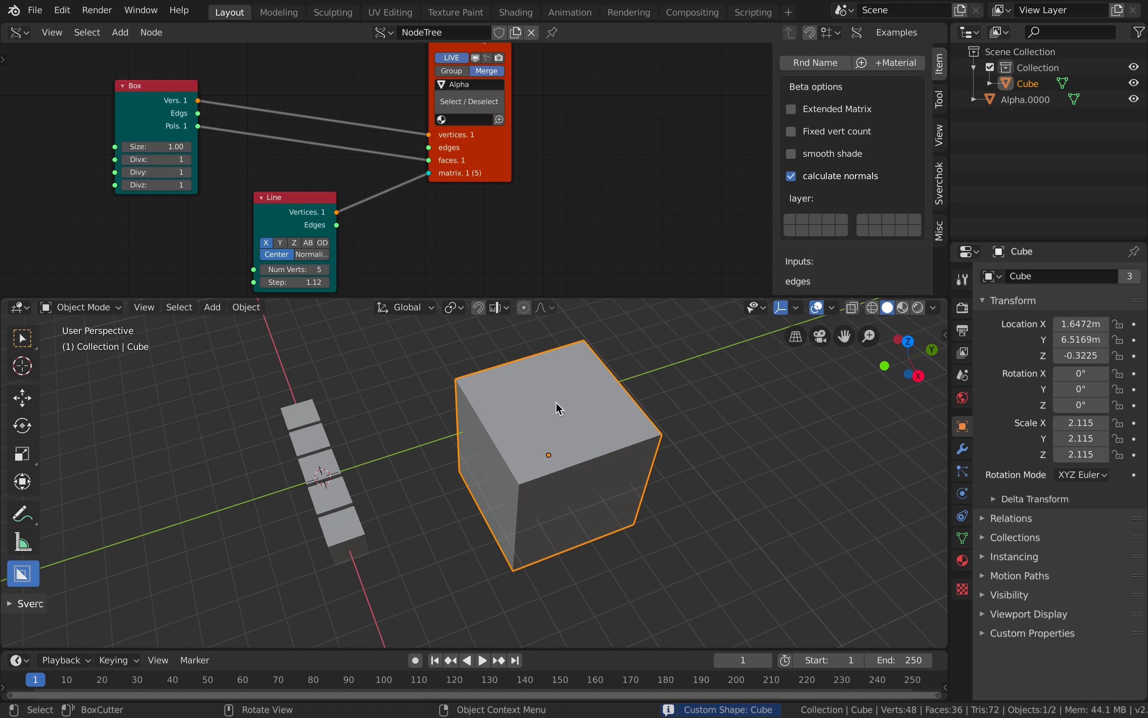
Assign Alpha.0000 as the custom cutter shape in the BoxCutter settings
key("d")
left_click(461, 324)
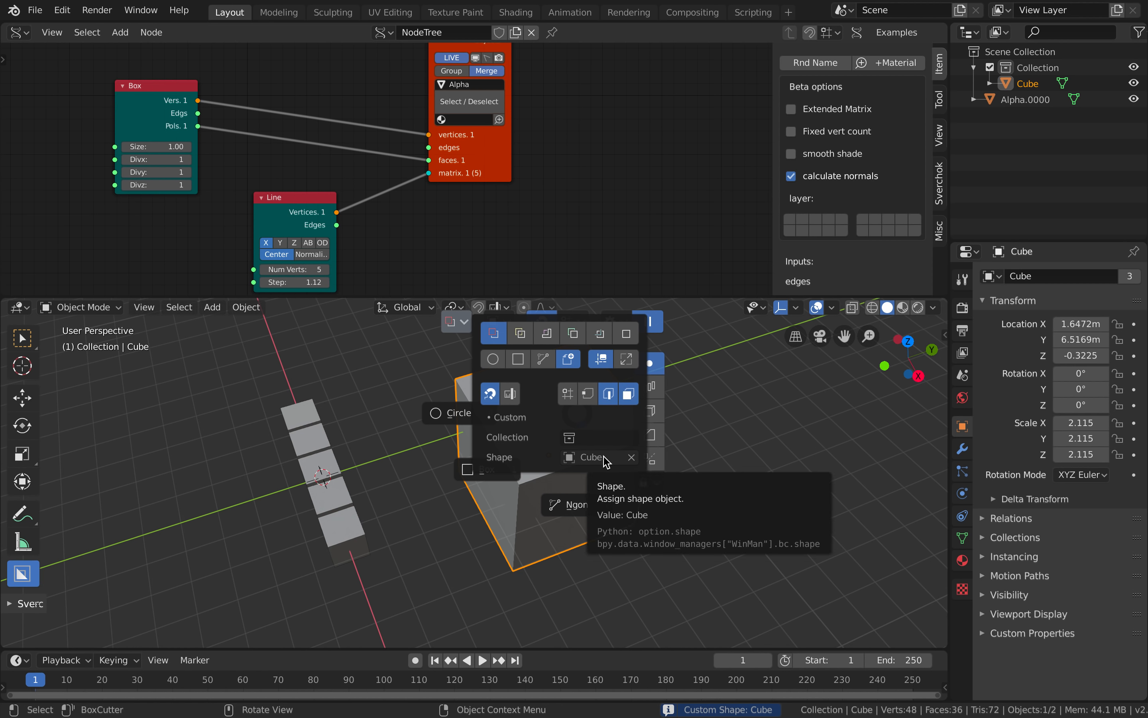
left_click(595, 437)
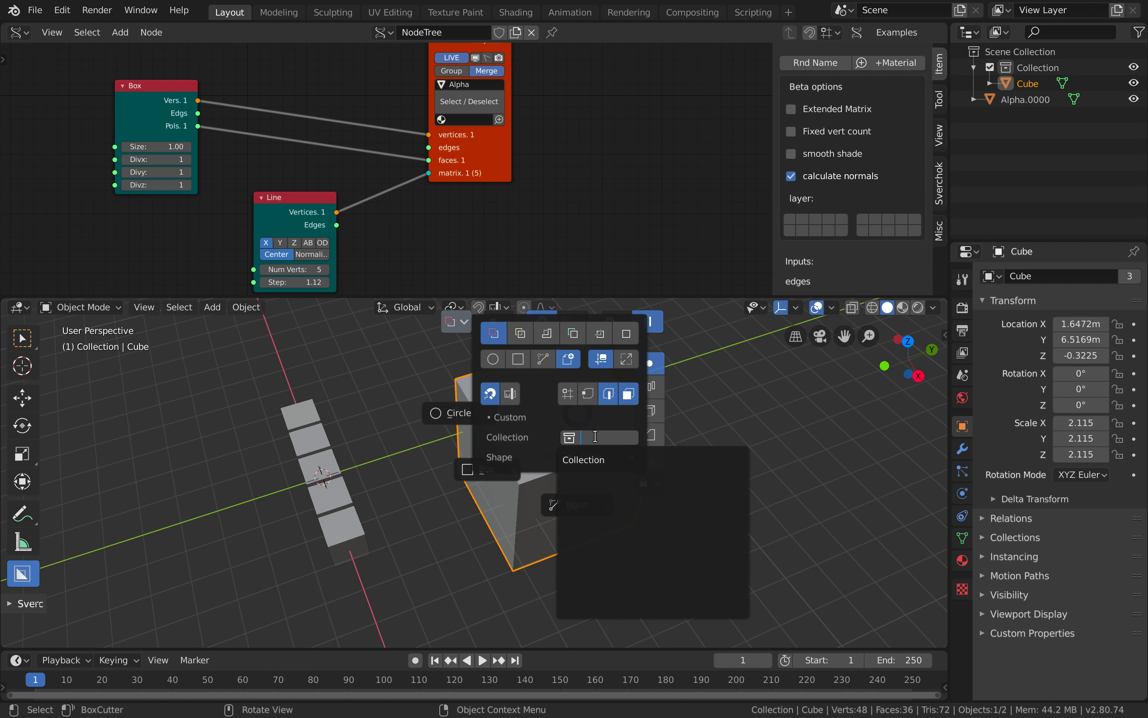
left_click(606, 425)
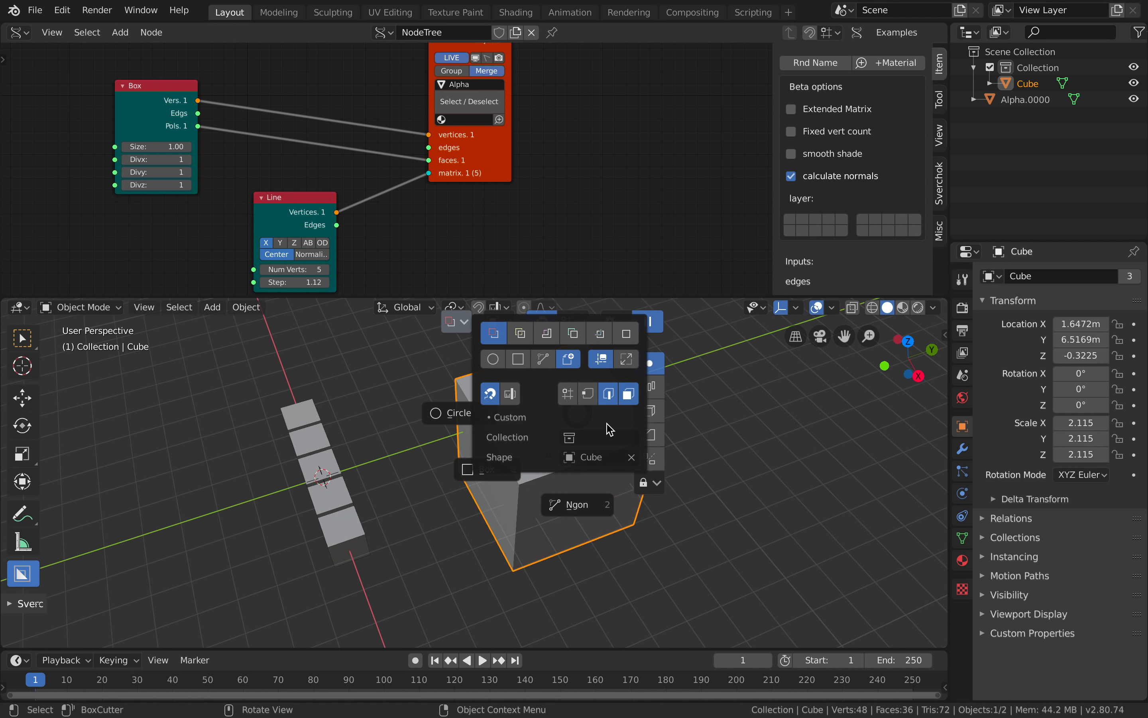
left_click(602, 464)
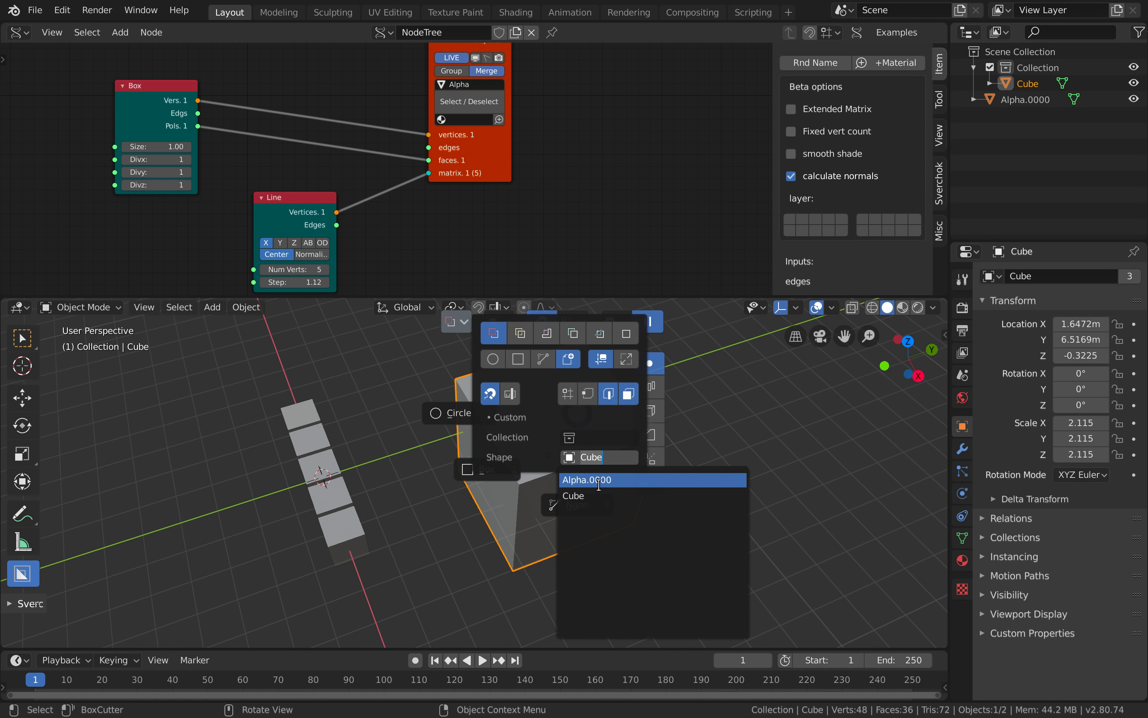
left_click(601, 478)
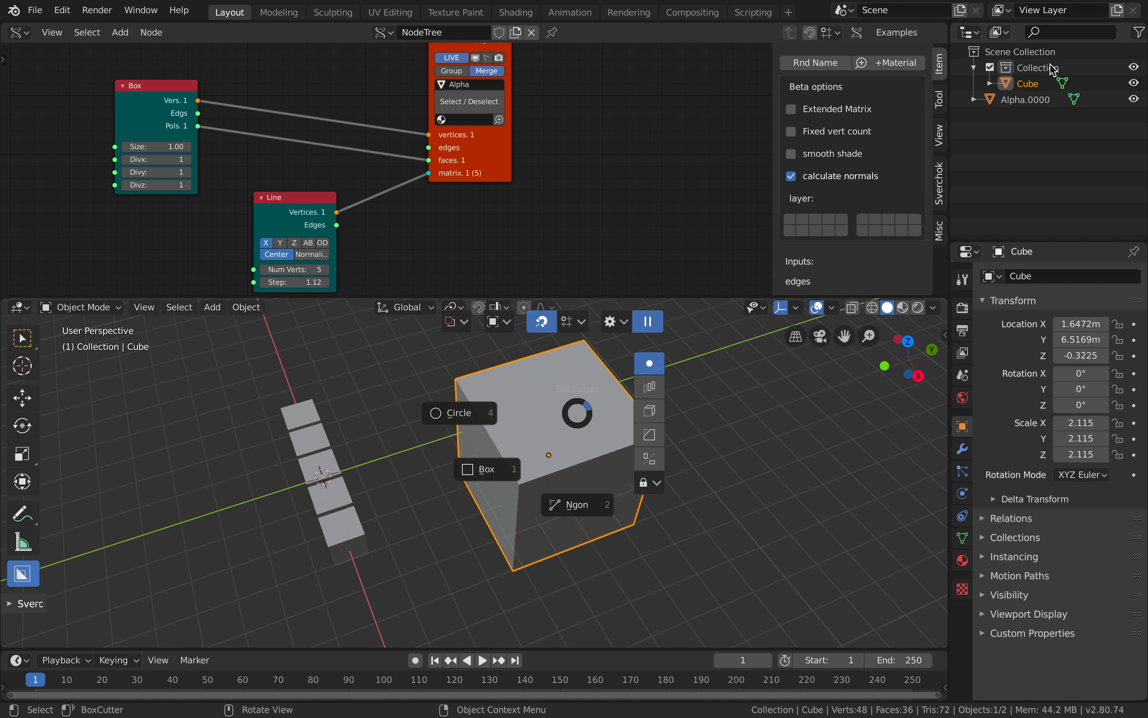
left_click(587, 421)
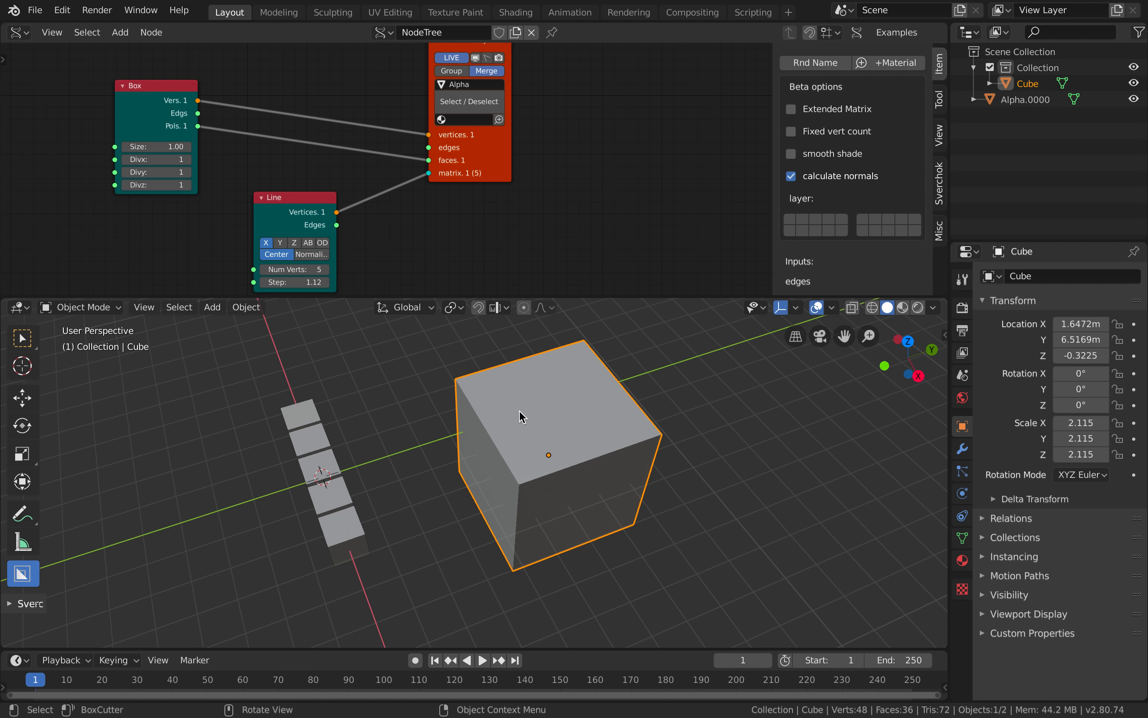
left_click_drag(522, 416, 619, 468)
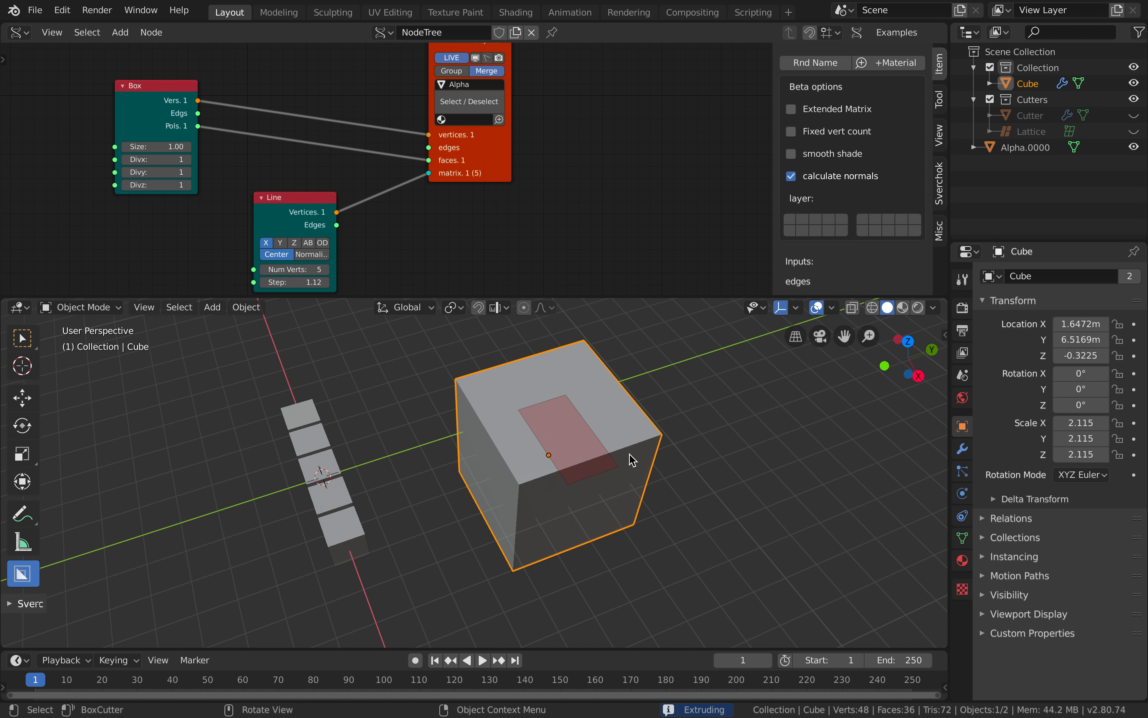
right_click(627, 476)
middle_click_drag(633, 477, 672, 446)
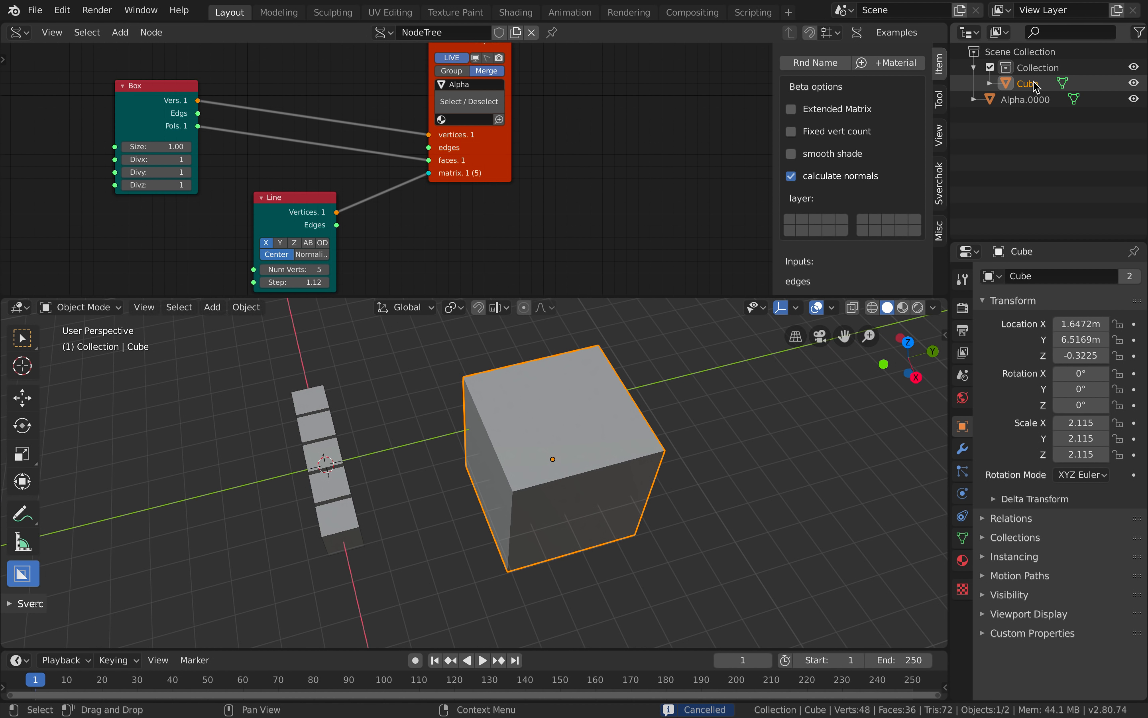
Move the Alpha.0000 object into Collection in the outliner
left_click(1022, 101)
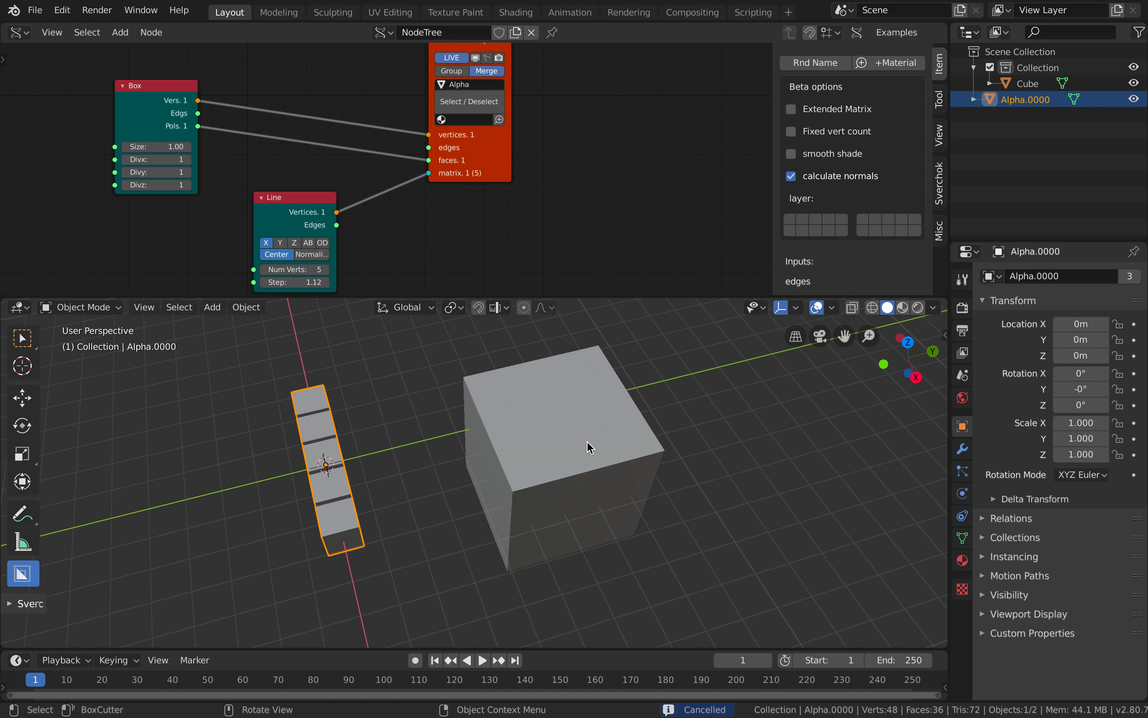
middle_click_drag(587, 448, 560, 451)
left_click_drag(999, 106, 1027, 71)
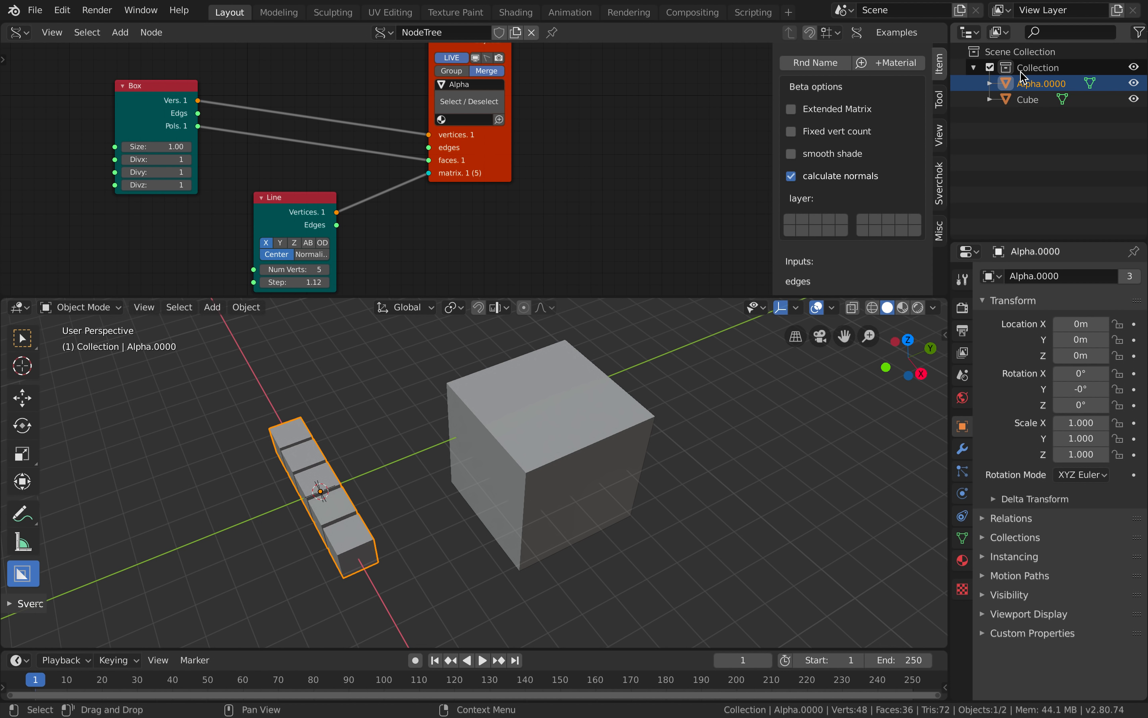
middle_click_drag(512, 418, 512, 418)
Reselect the large cube and set BoxCutter's custom collection to Collection and its shape to Alpha.0000
left_click(513, 419)
key("d")
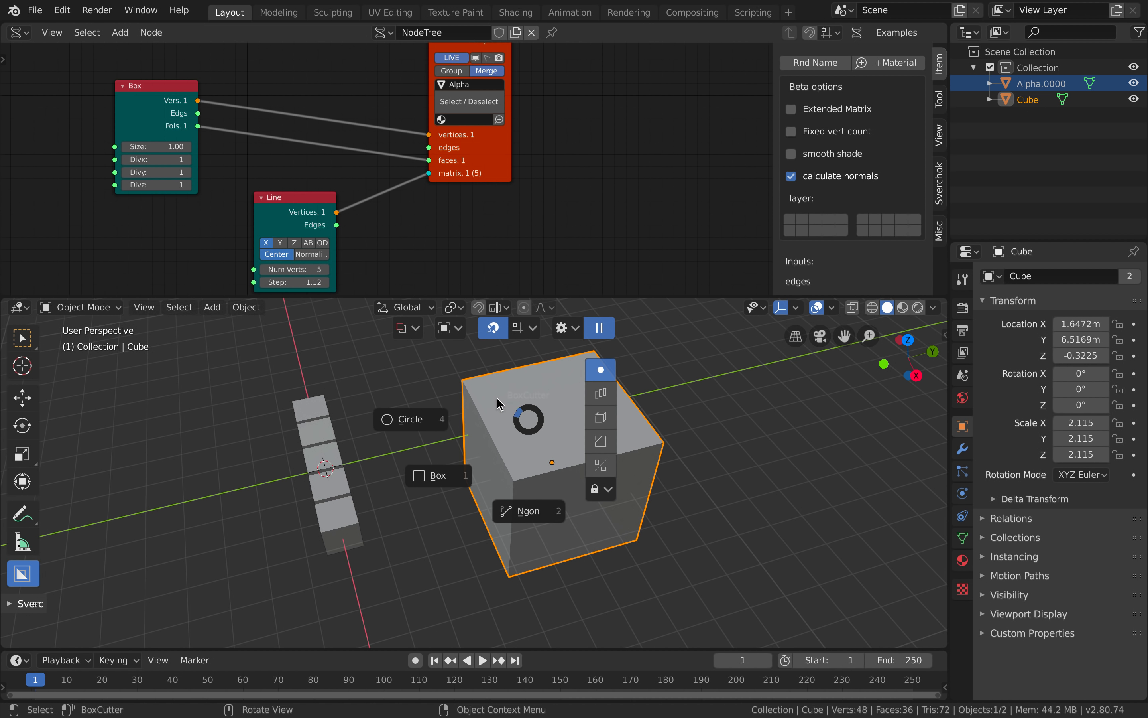
left_click(417, 334)
left_click(550, 443)
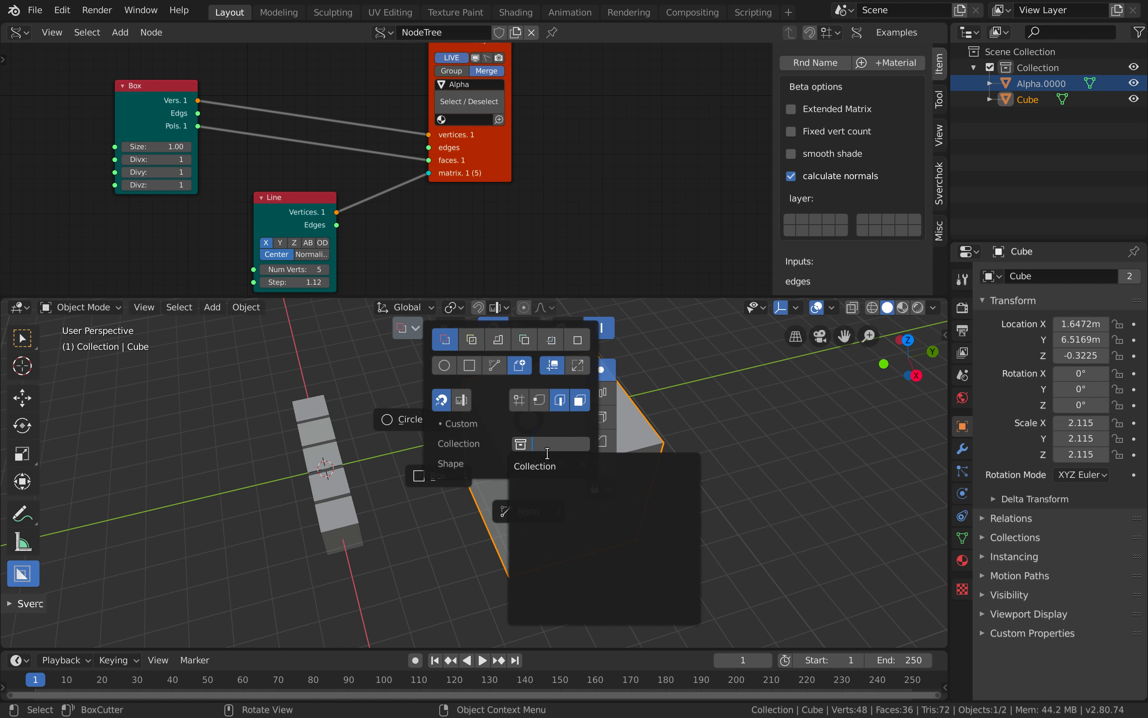
left_click(550, 466)
left_click(557, 463)
left_click(559, 486)
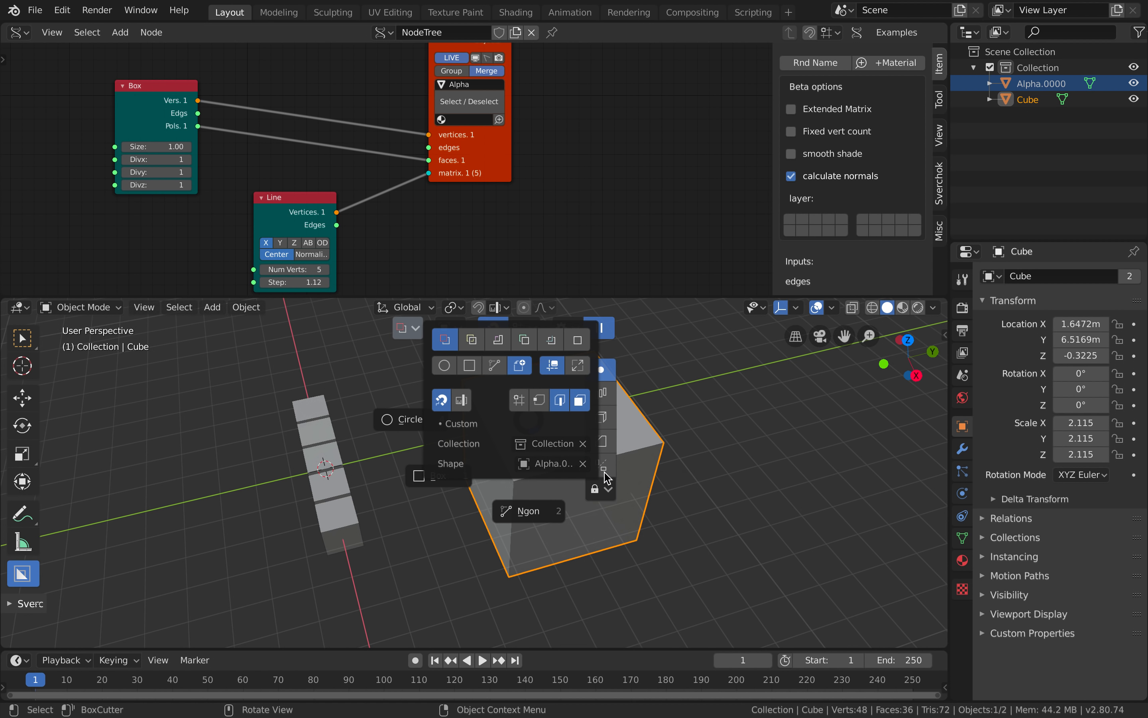
Cut the Alpha.0000 box row into the large cube's top face with BoxCutter and inspect the result
key("Escape")
left_click_drag(514, 399, 634, 481)
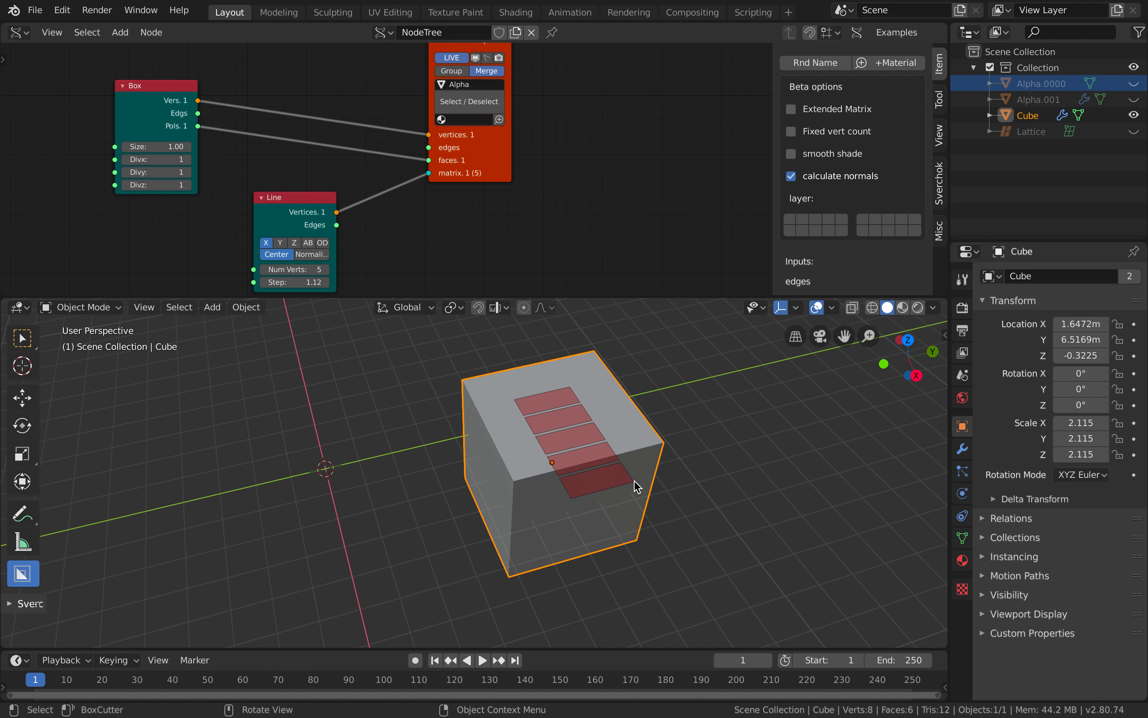
left_click(634, 549)
mouse_move(634, 550)
middle_mouse_down()
mouse_move(560, 541)
mouse_move(639, 551)
middle_mouse_up()
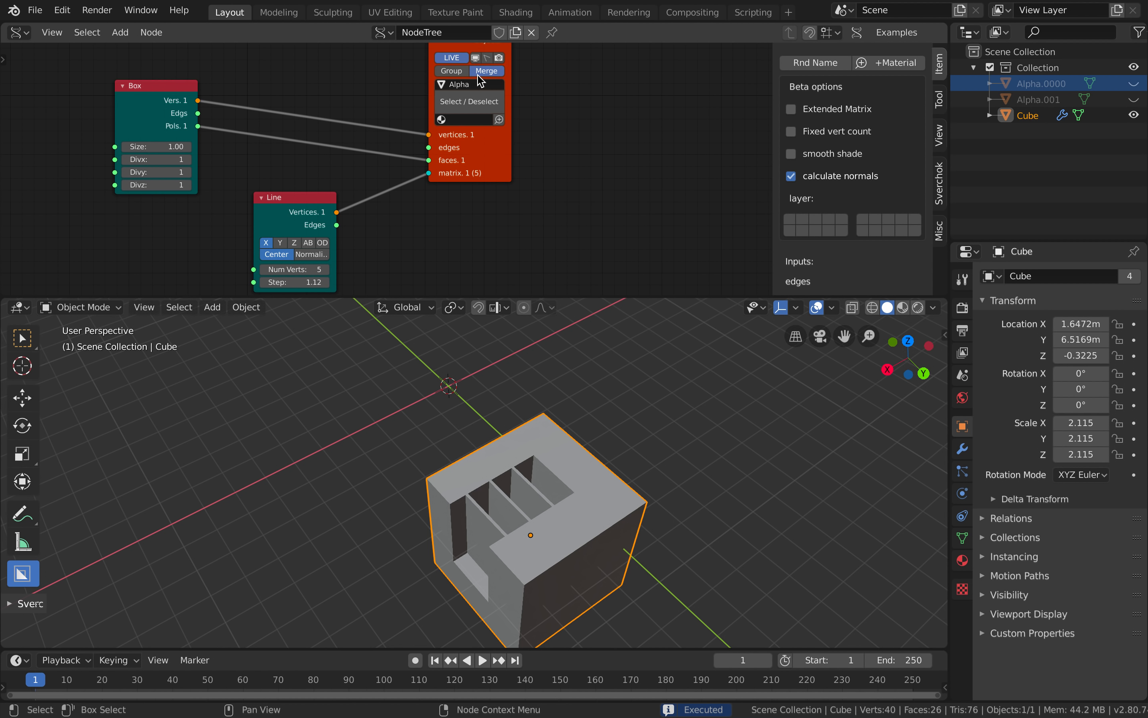
Widen the Alpha viewer node and cut a second box row into the cube's side face
left_click_drag(512, 99, 529, 98)
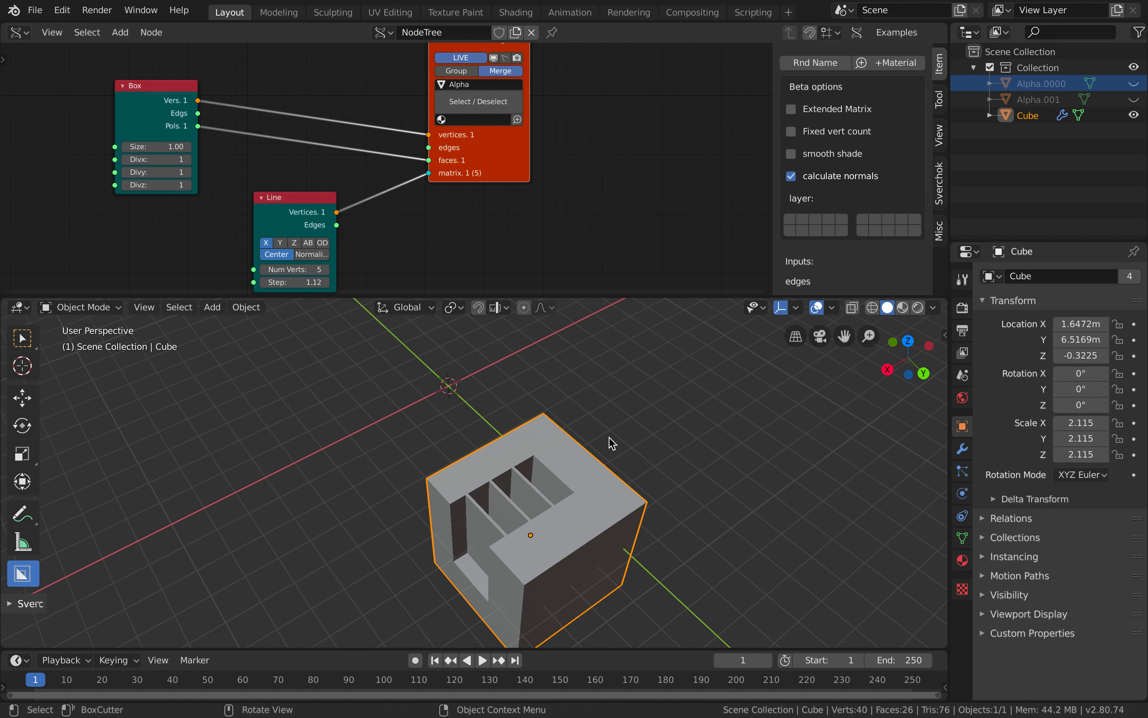
middle_click_drag(607, 441, 592, 497)
mouse_move(503, 529)
left_mouse_down()
mouse_move(589, 550)
mouse_move(620, 600)
left_mouse_up()
middle_click_drag(620, 600, 503, 594)
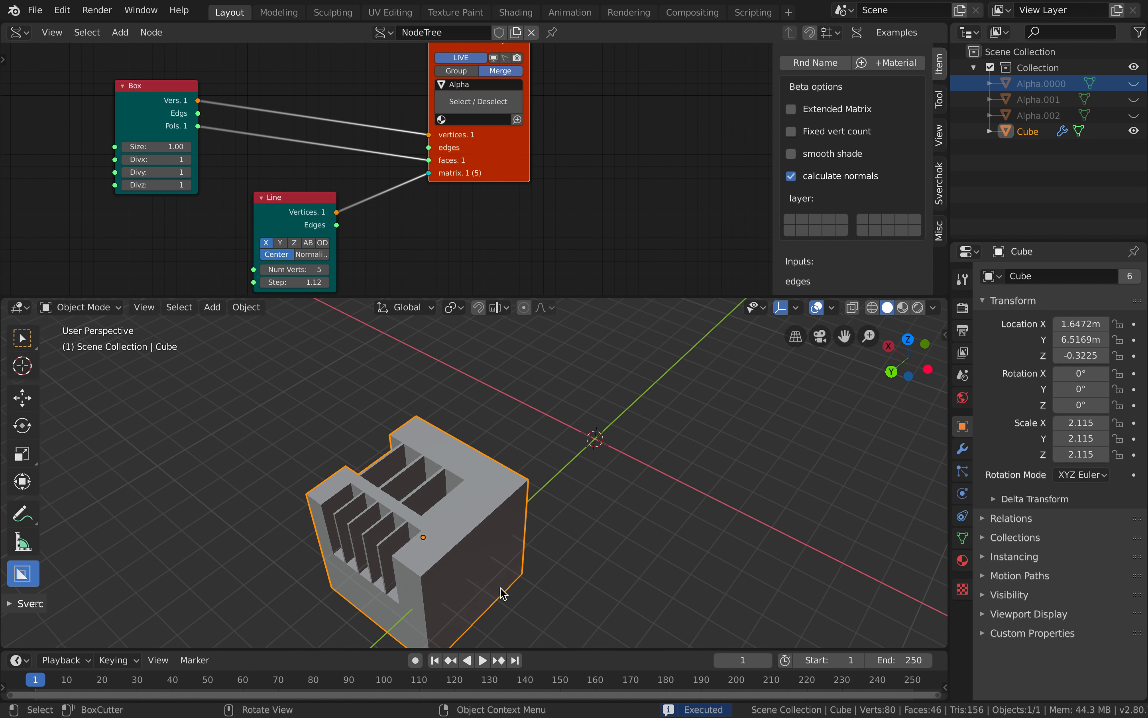
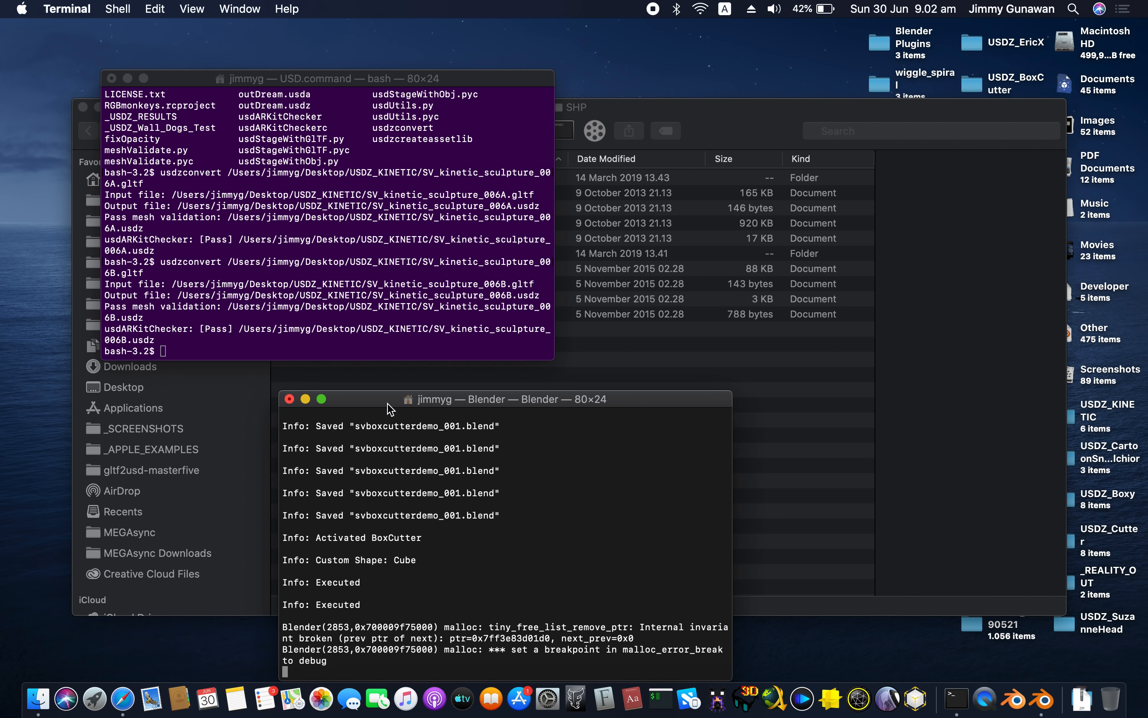
Close the crashed Blender session's terminal window and relaunch Blender
left_click(290, 400)
left_click(620, 498)
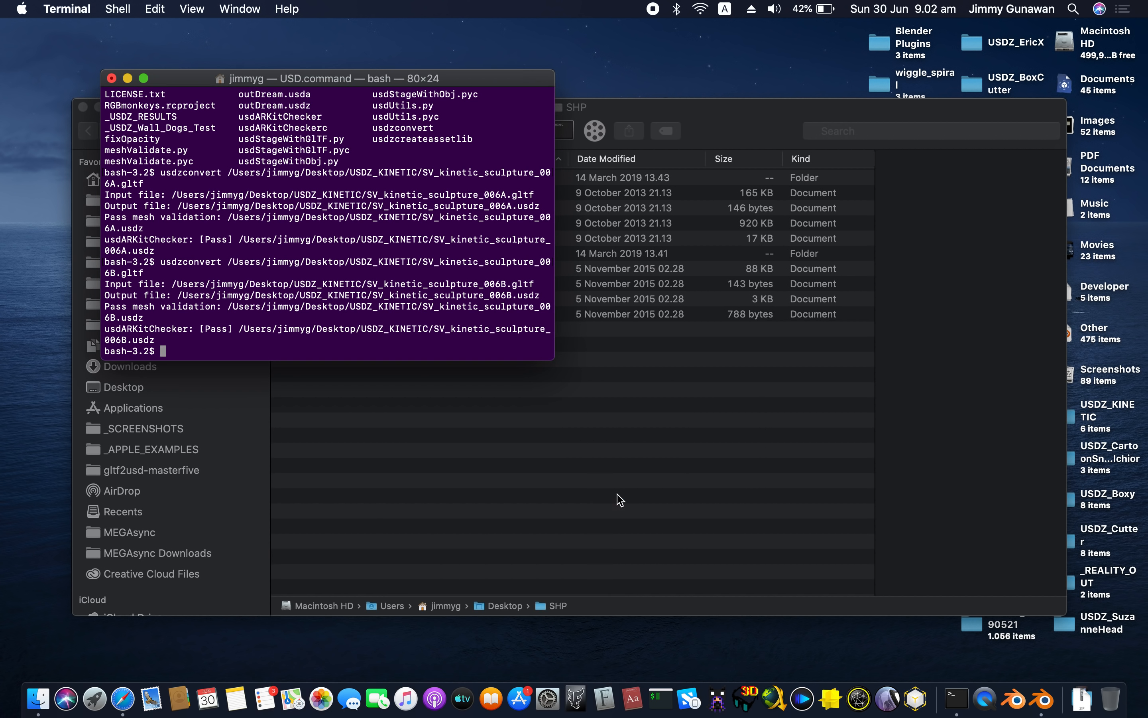
left_click(692, 116)
left_click(564, 135)
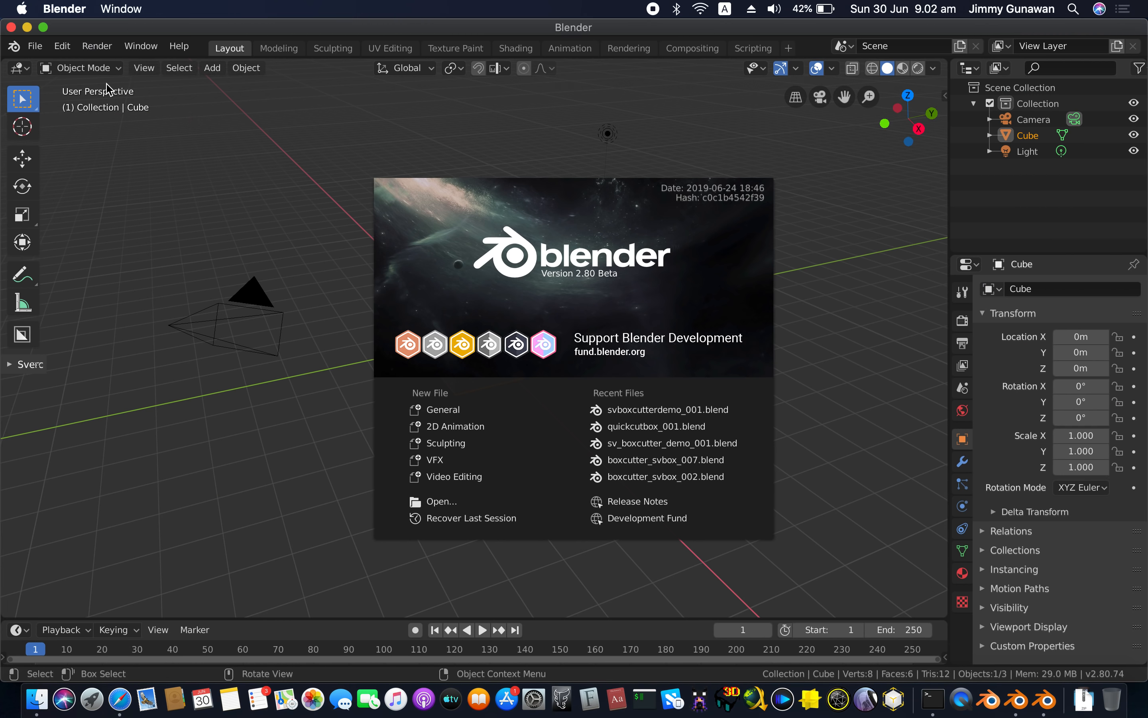
Open the recent file svboxcutterdemo_001.blend
left_click(36, 45)
left_click(35, 46)
mouse_move(90, 99)
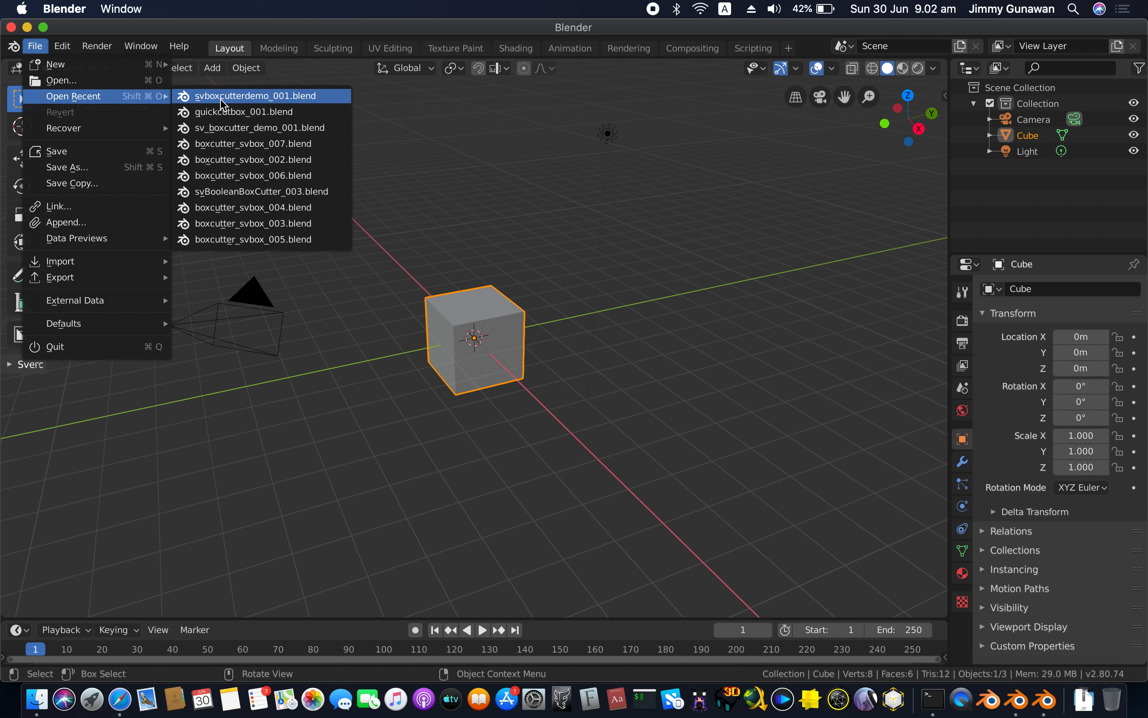
left_click(208, 97)
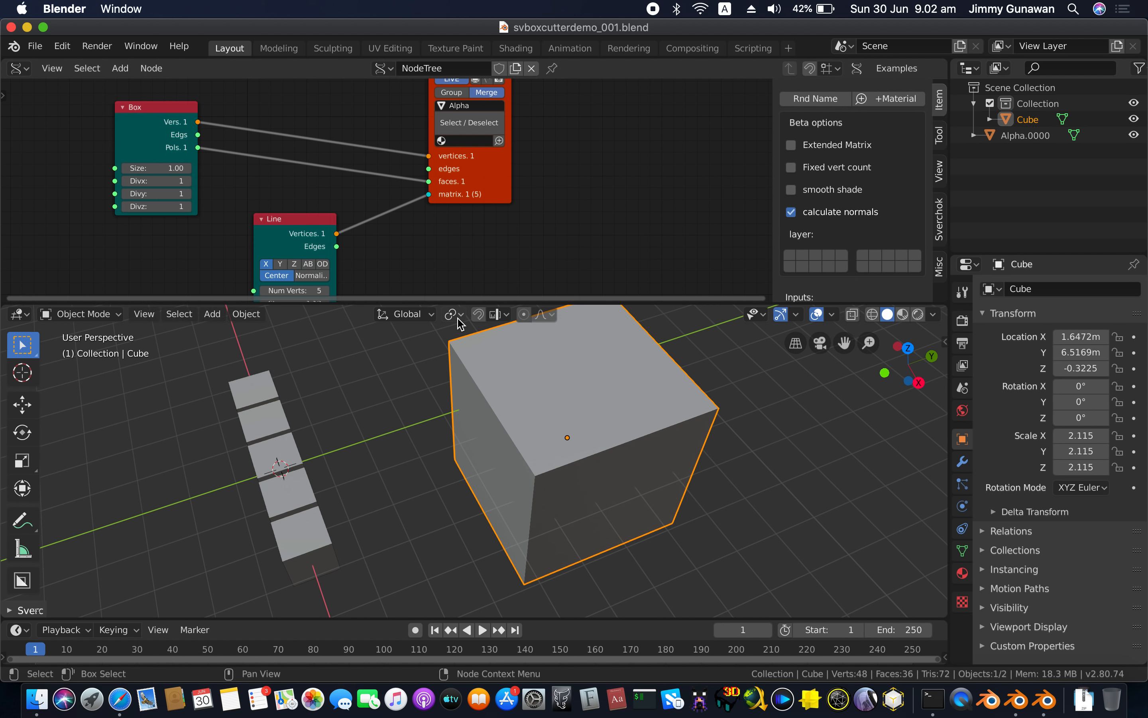
Select the large cube, activate BoxCutter on it and switch the cutting shape to Custom
right_click(522, 413)
scroll(593, 236, "down", 1)
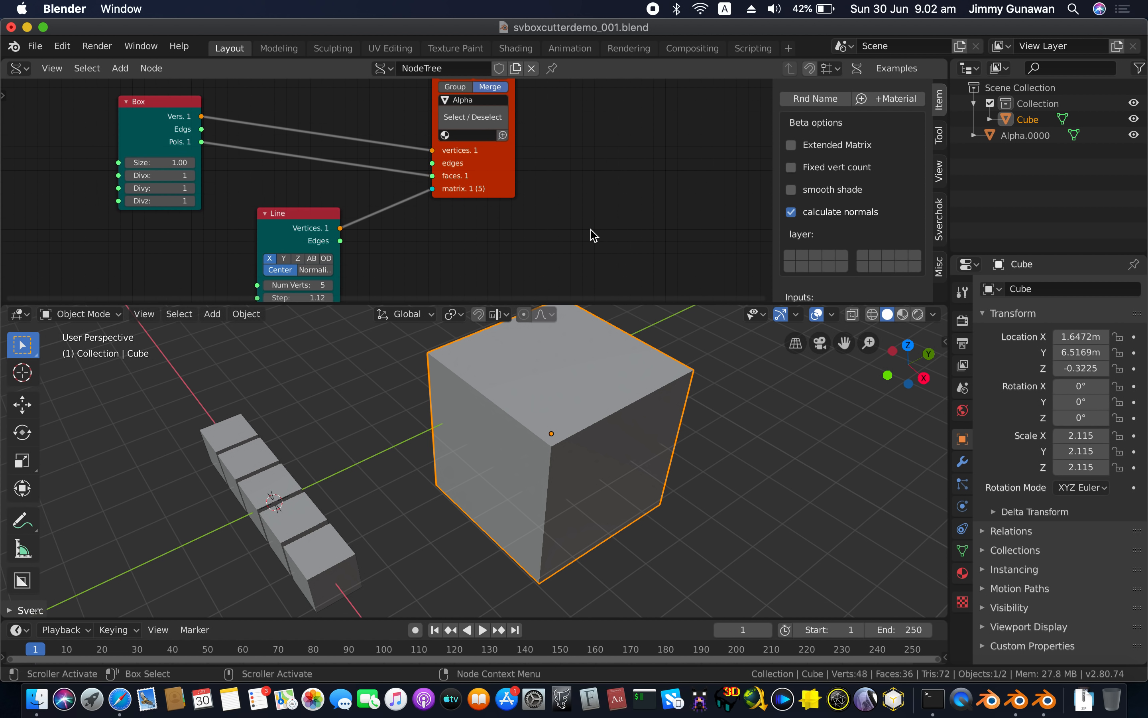
scroll(515, 173, "up", 1)
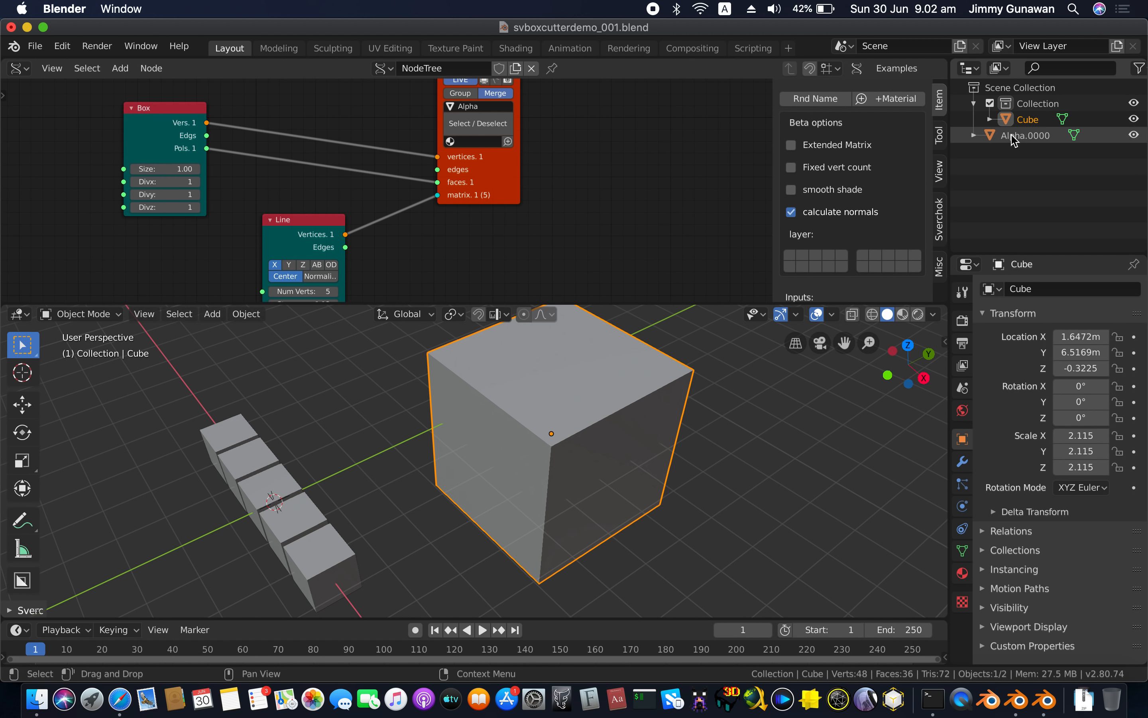
scroll(565, 192, "down", 1)
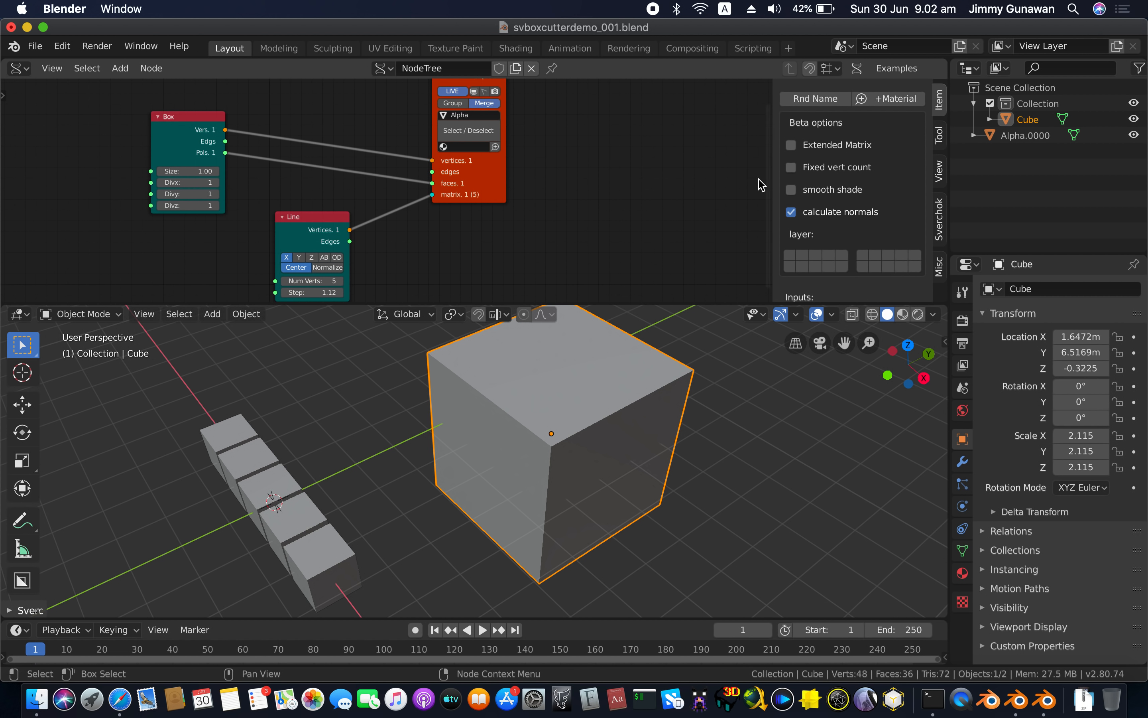
left_click(1025, 136)
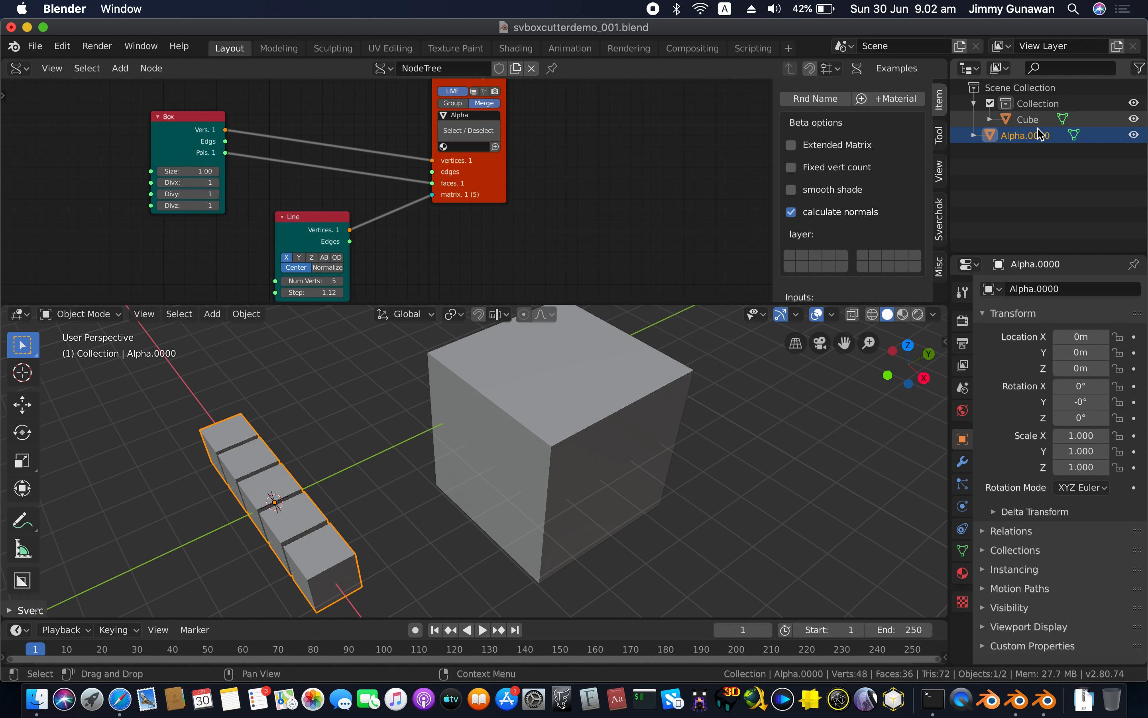
left_click(597, 352)
middle_click_drag(596, 353, 564, 375)
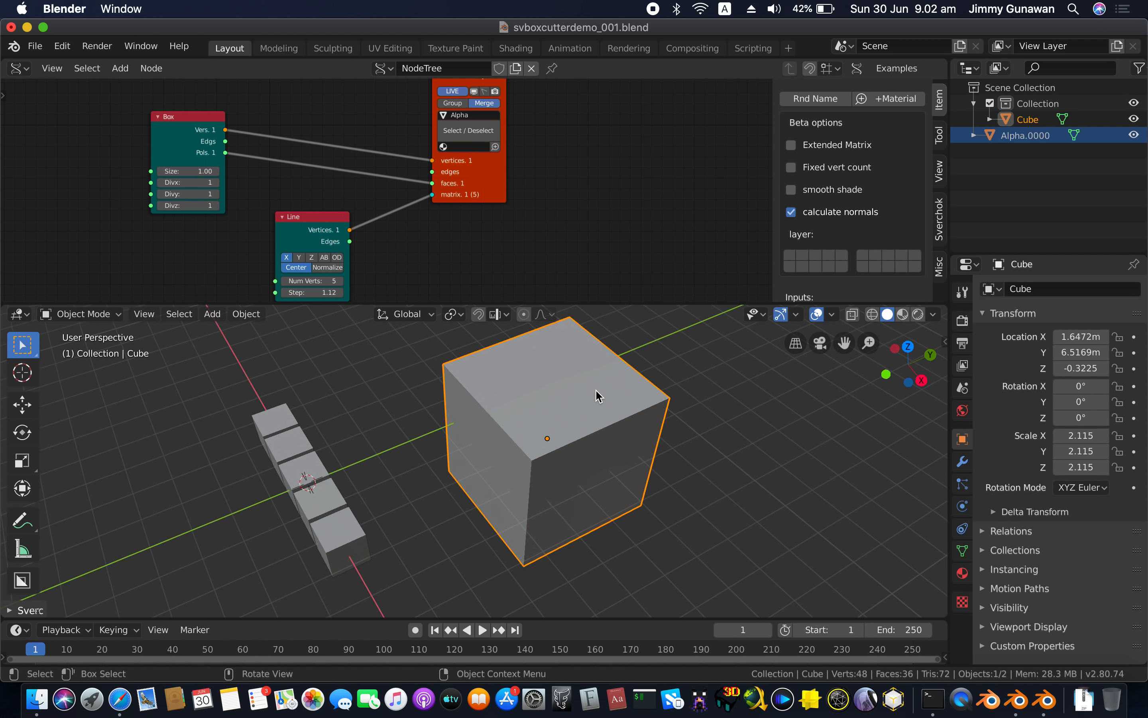
key("alt+w")
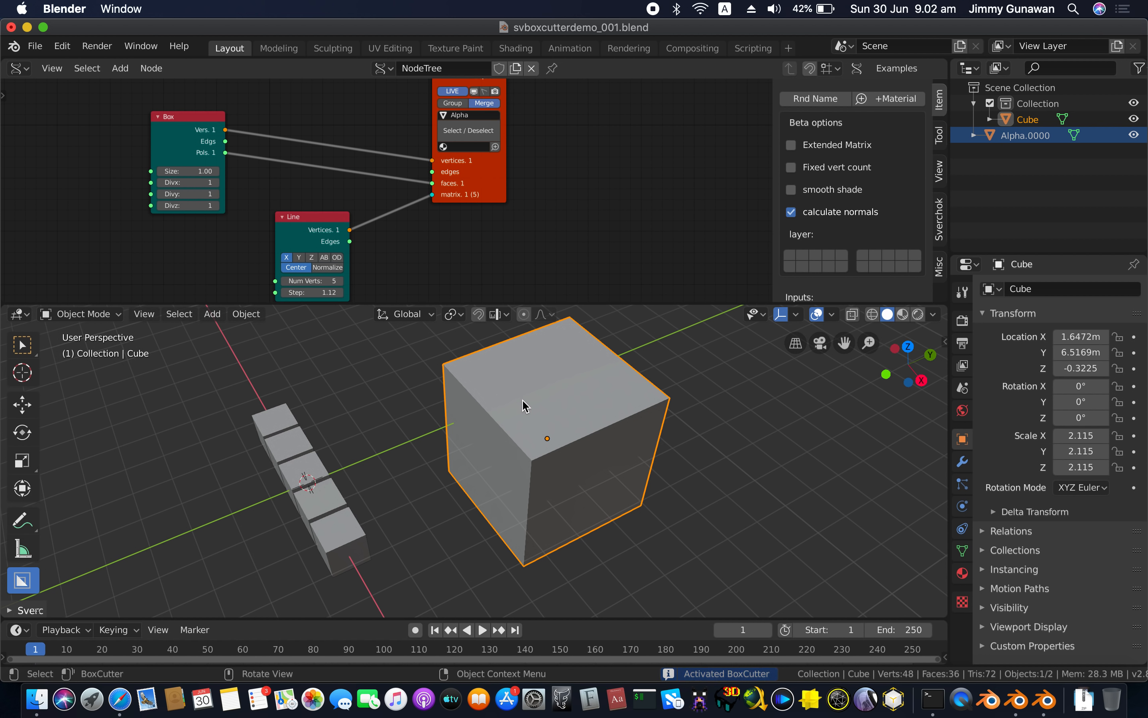
key("d")
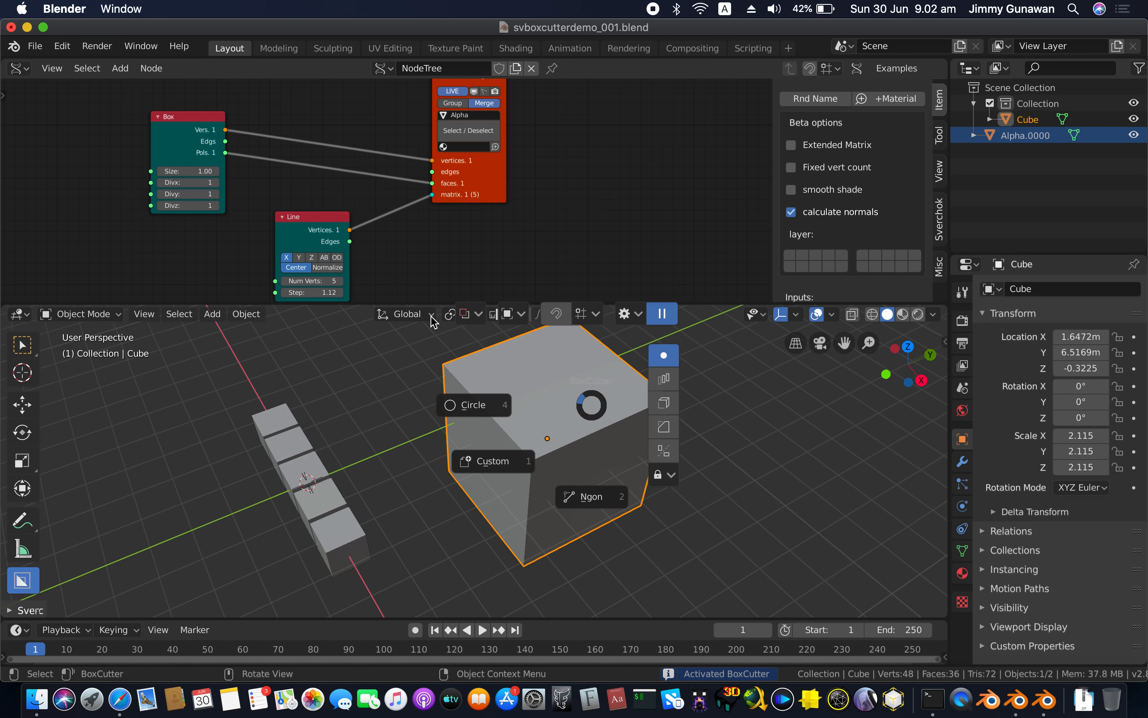
left_click(460, 317)
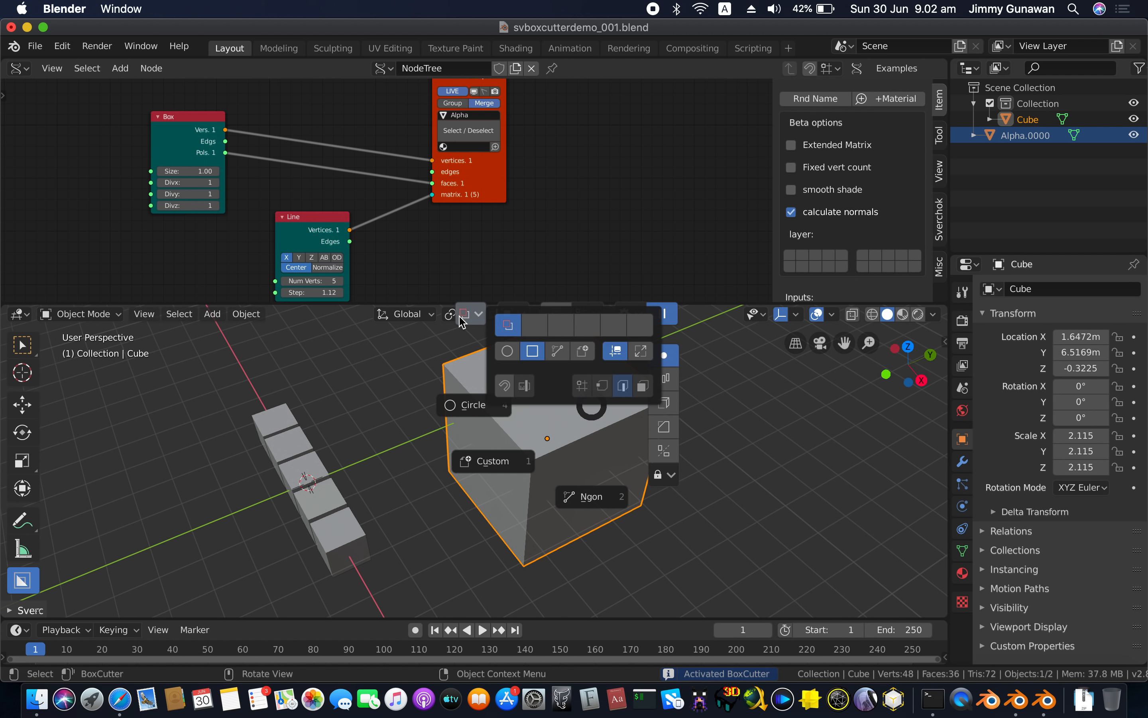
left_click(492, 465)
Assign Alpha.0000 as the custom shape in the BoxCutter settings
key("d")
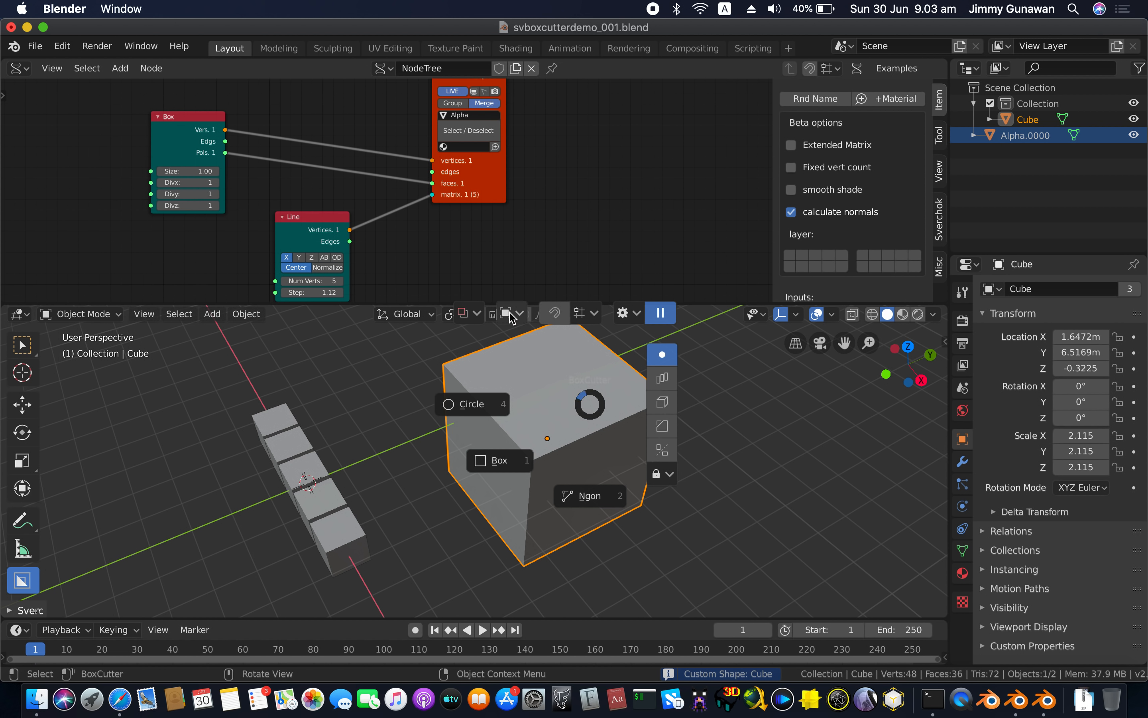
left_click(509, 316)
left_click(607, 448)
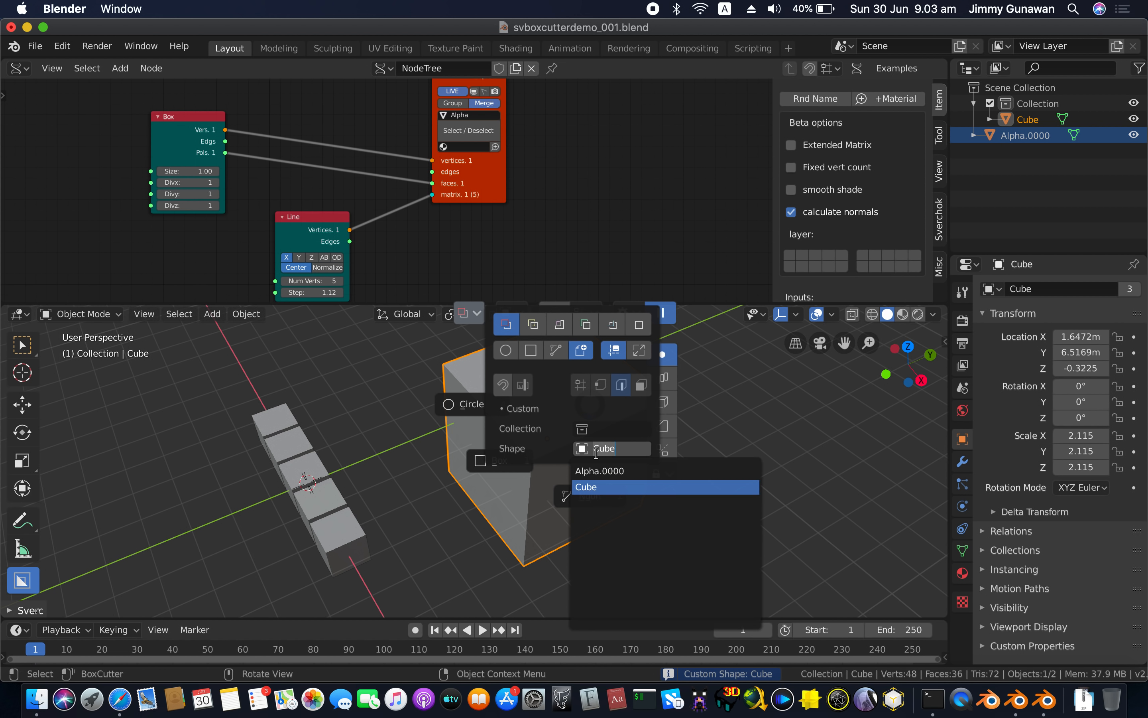
left_click(598, 471)
key("Escape")
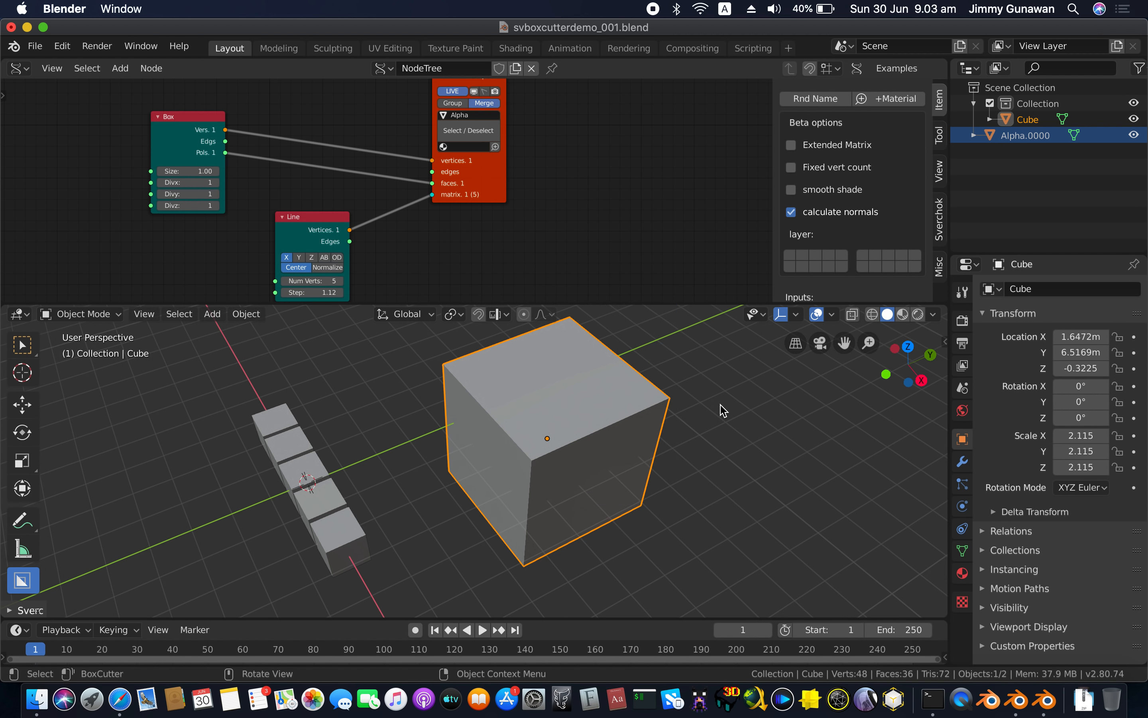
Try a custom-shape cut on the cube's top face while Alpha.0000 is outside Collection, and undo it
mouse_move(538, 403)
left_mouse_down()
mouse_move(623, 436)
mouse_move(649, 431)
mouse_move(643, 486)
left_mouse_up()
middle_click_drag(643, 487, 641, 463)
key("ctrl+z")
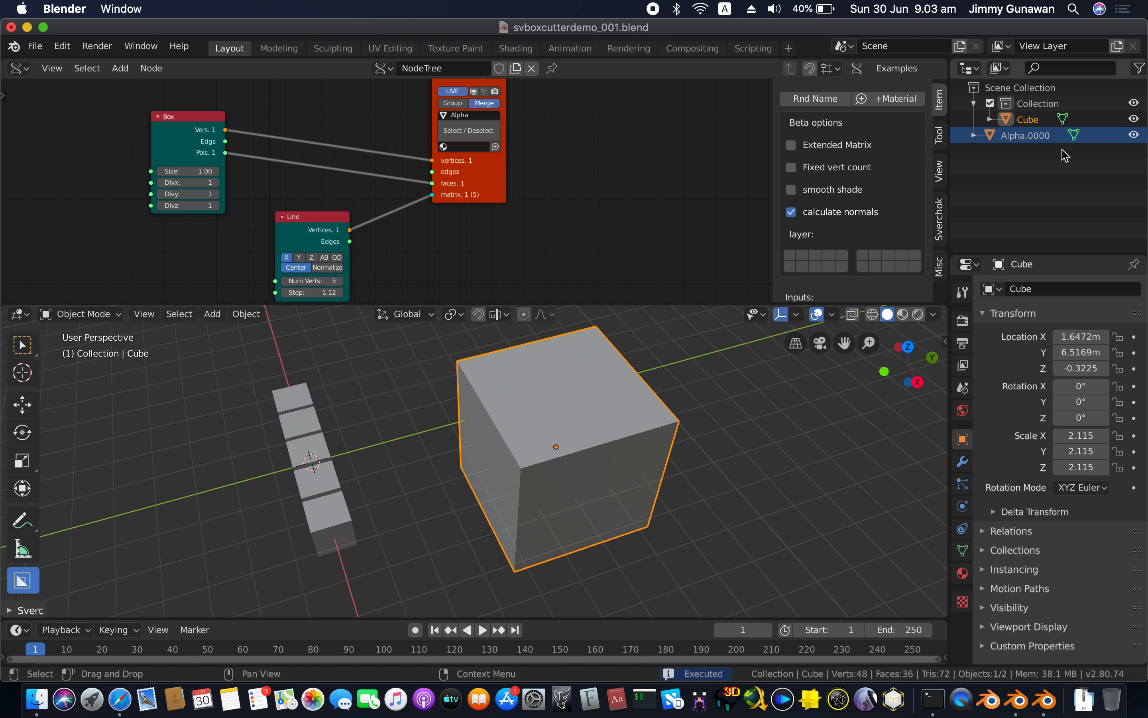
Move the Alpha.0000 object into Collection in the outliner
left_click_drag(1014, 137, 1034, 104)
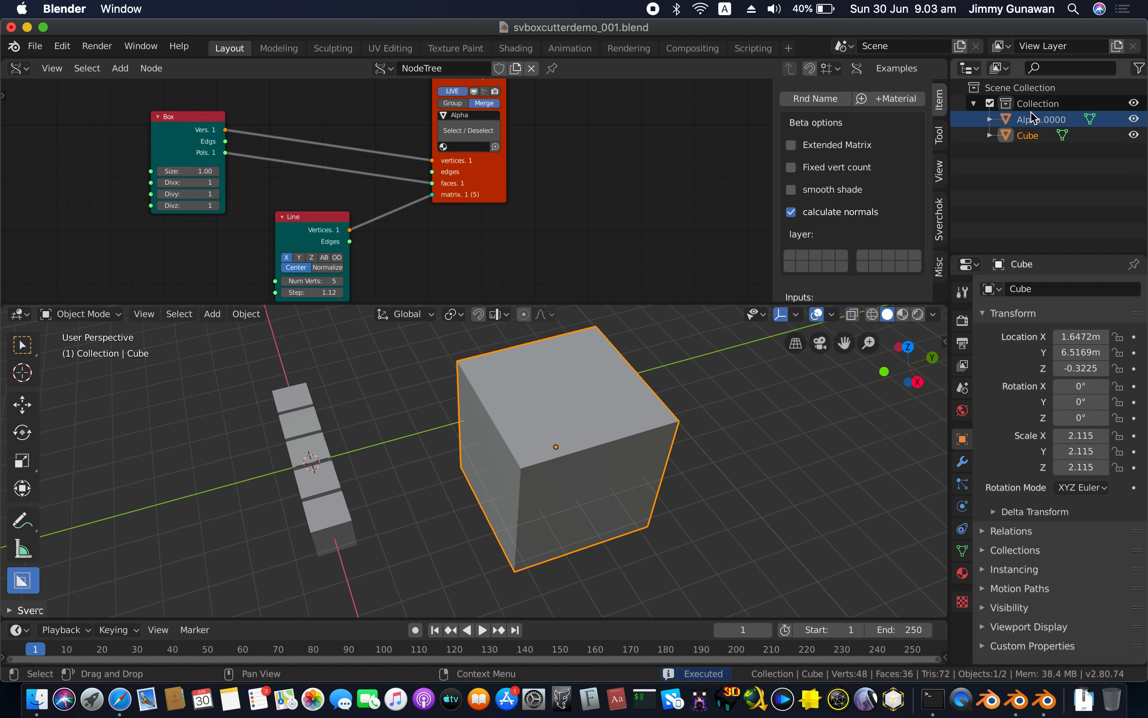
scroll(403, 249, "down", 2)
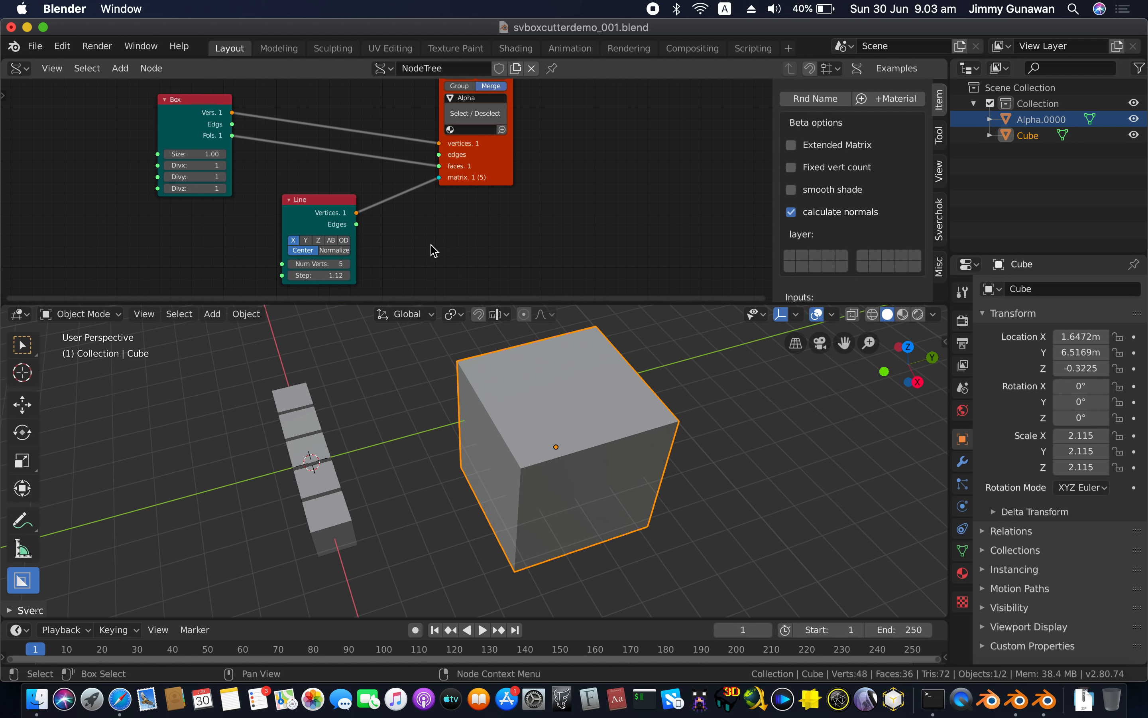
Try another custom-shape cut on the cube's top face with Alpha.0000 in Collection, and undo it
left_click_drag(556, 415, 661, 456)
left_click(653, 525)
middle_click_drag(627, 439, 589, 449)
key("ctrl+z")
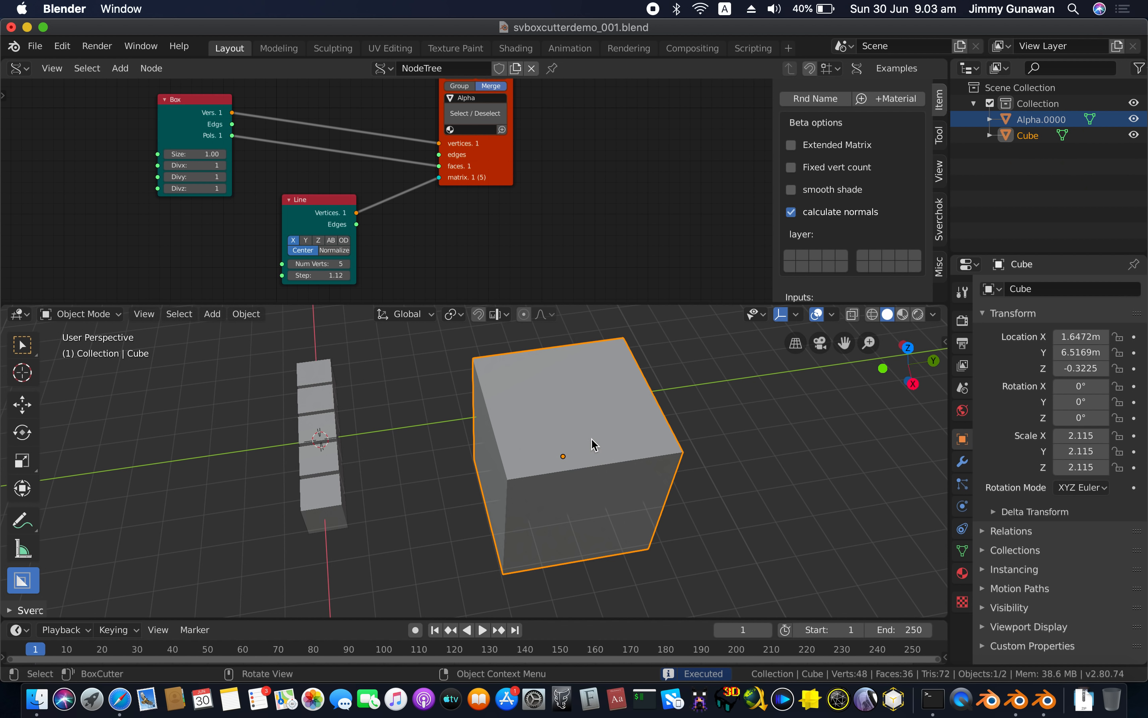
Set BoxCutter's custom collection to Collection and its custom shape to Alpha.0000
key("d")
left_click(475, 338)
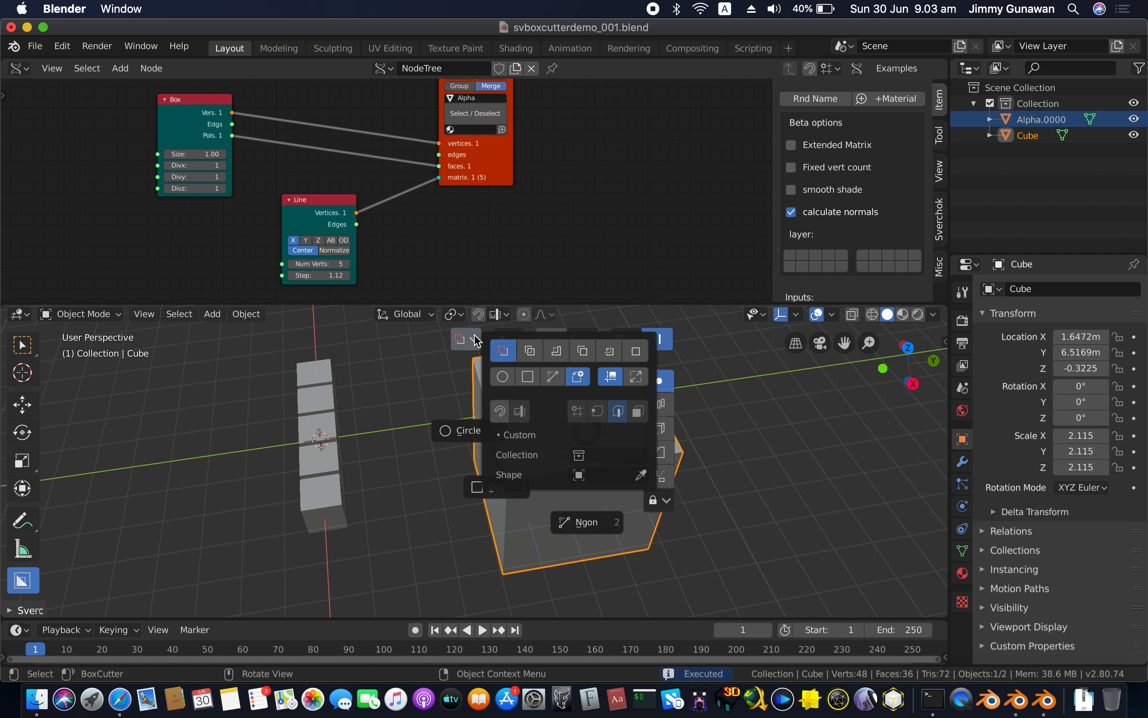
left_click(596, 455)
left_click(591, 477)
left_click(595, 474)
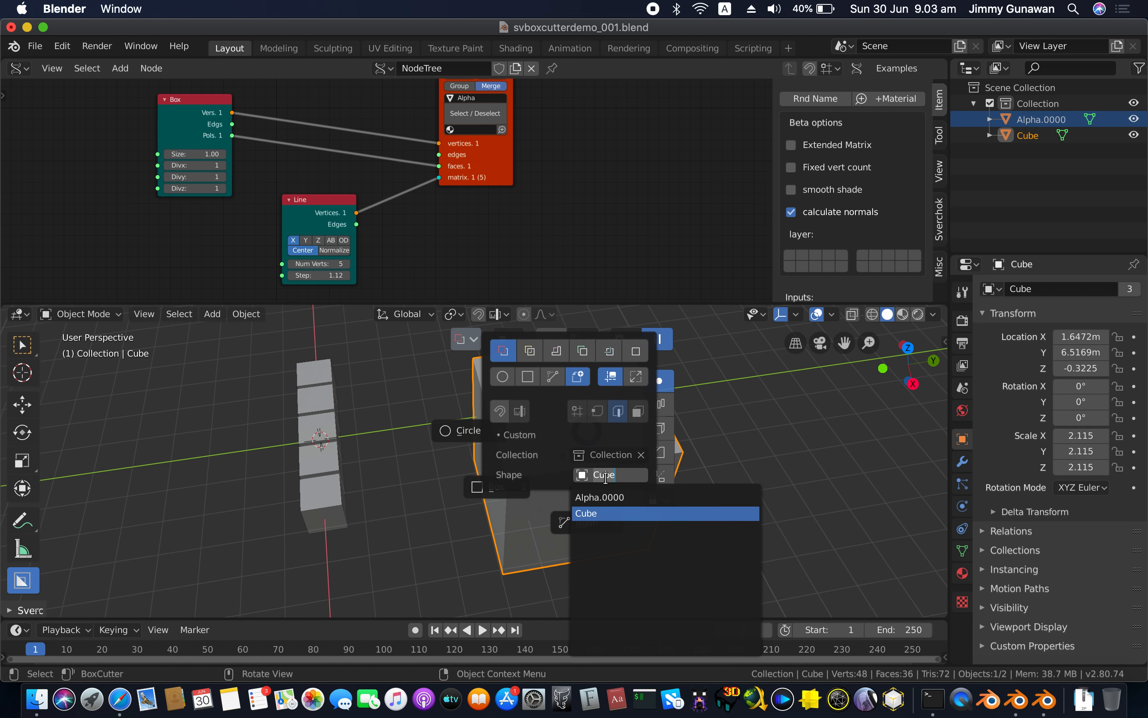
left_click(611, 498)
Cut the Alpha.0000 box row down through the cube's top face and save the file
left_click_drag(520, 418, 659, 483)
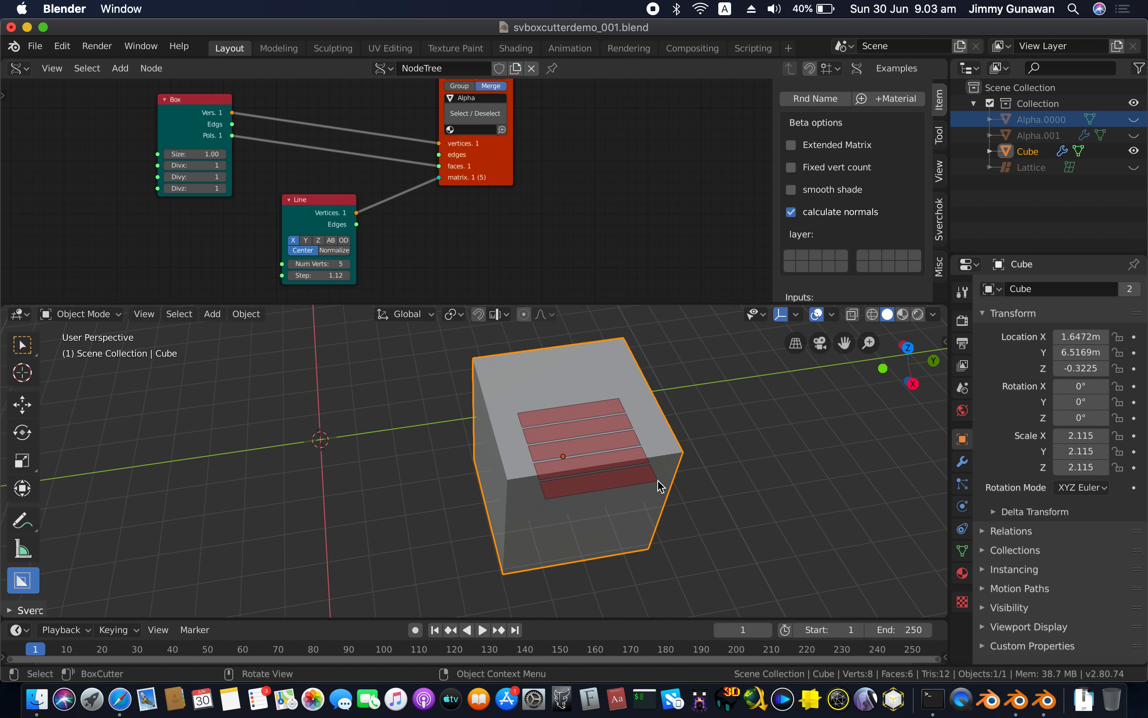
left_click(657, 560)
middle_click_drag(567, 491, 502, 492)
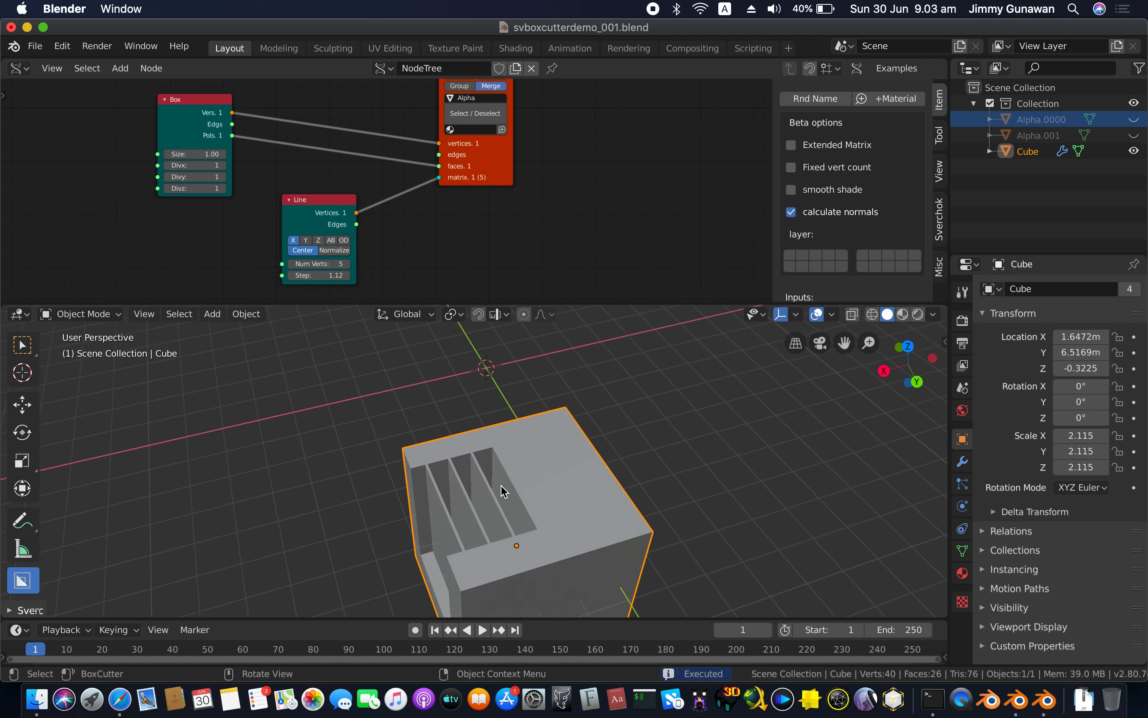
key("super+s")
scroll(502, 491, "up", 10)
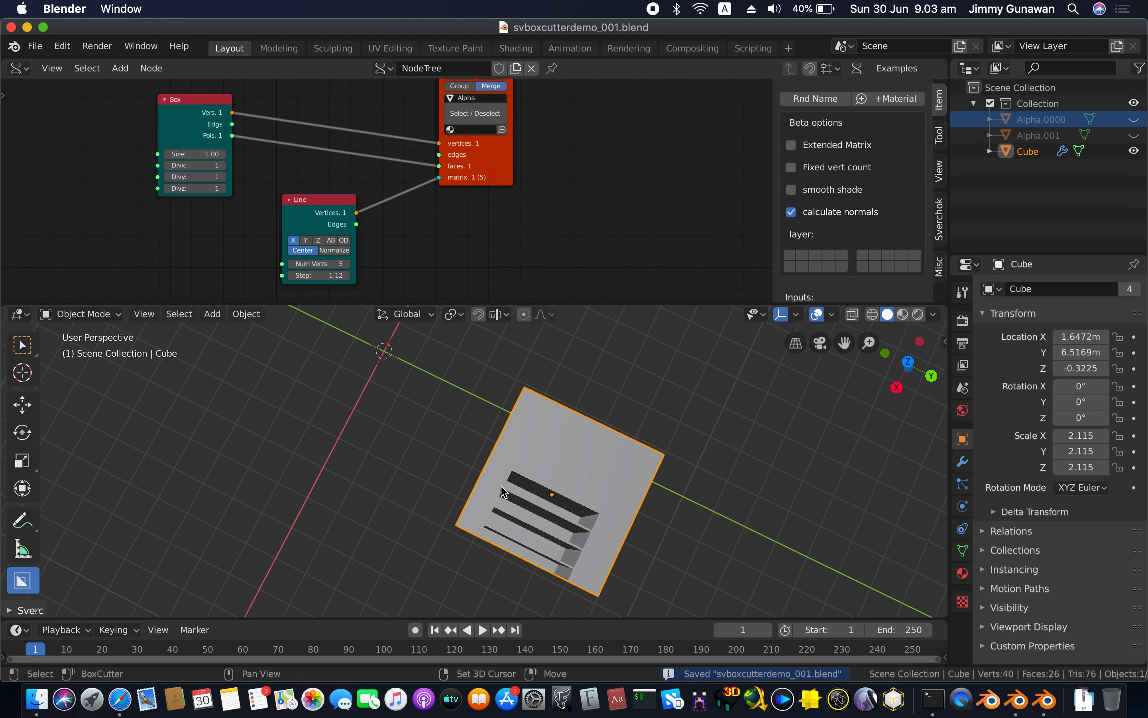
scroll(502, 491, "up", 2)
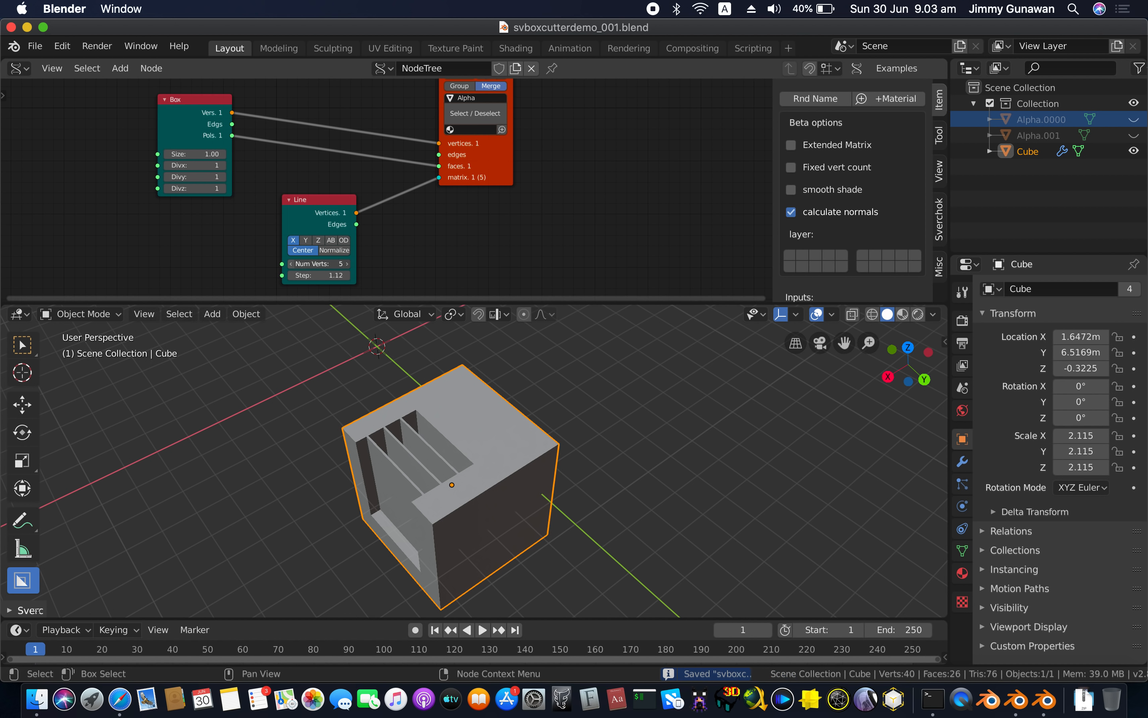
Set the Line node's Num Verts to 4 and unhide Alpha.0000 in the outliner
left_click_drag(295, 264, 275, 264)
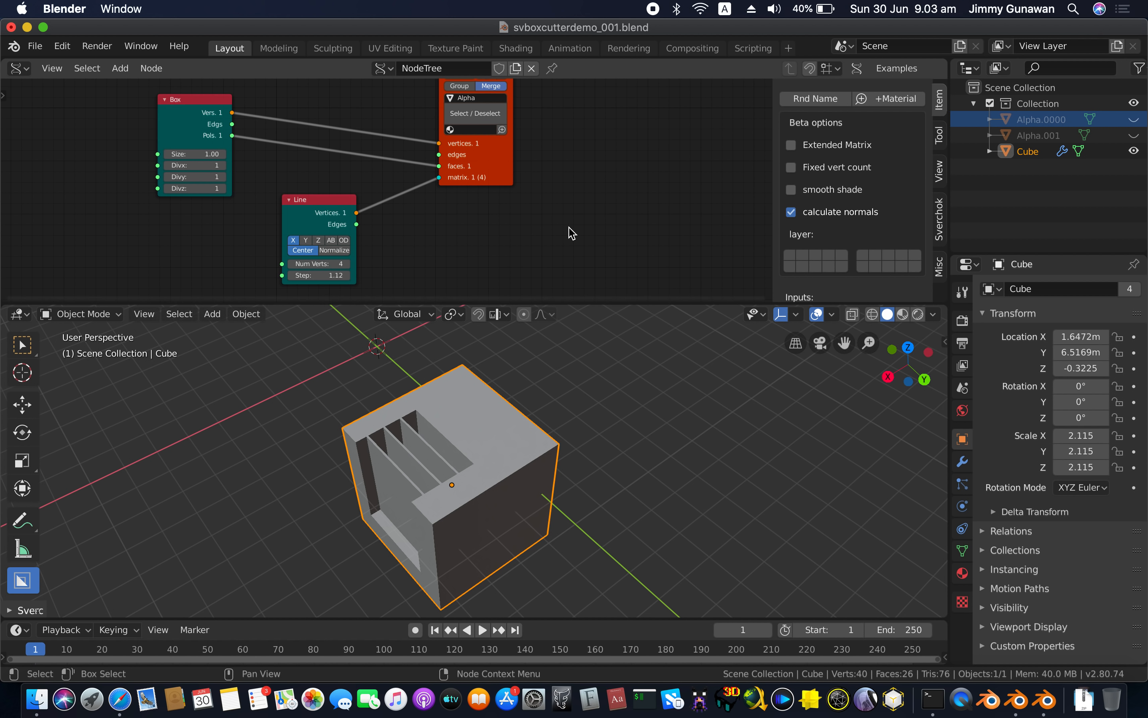
middle_click_drag(593, 463, 609, 462)
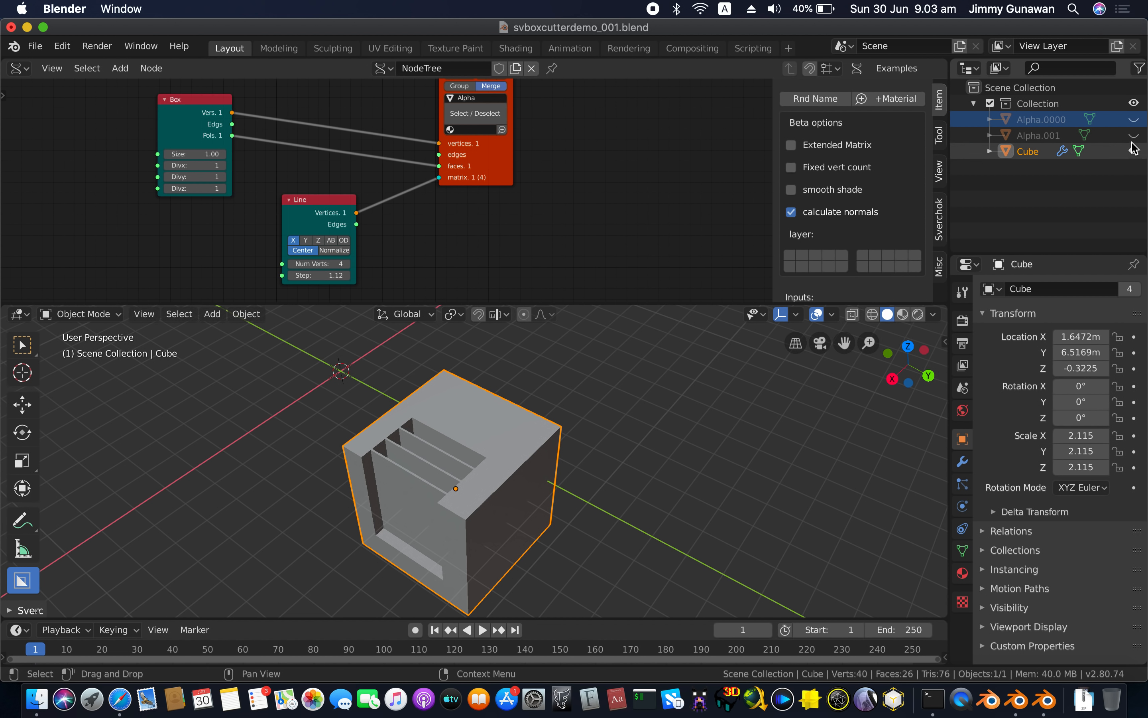
left_click(1134, 120)
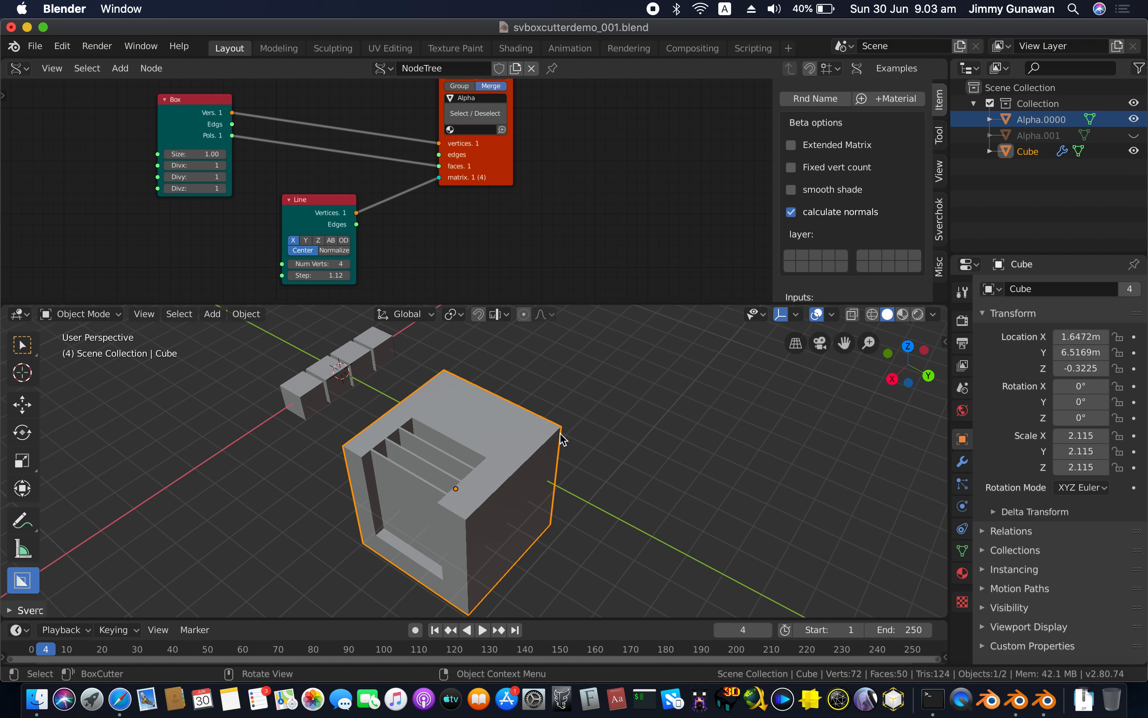
Lower the Line node's Num Verts to 3, then raise it to 5 to vary the box row
key("Left")
left_click(292, 264)
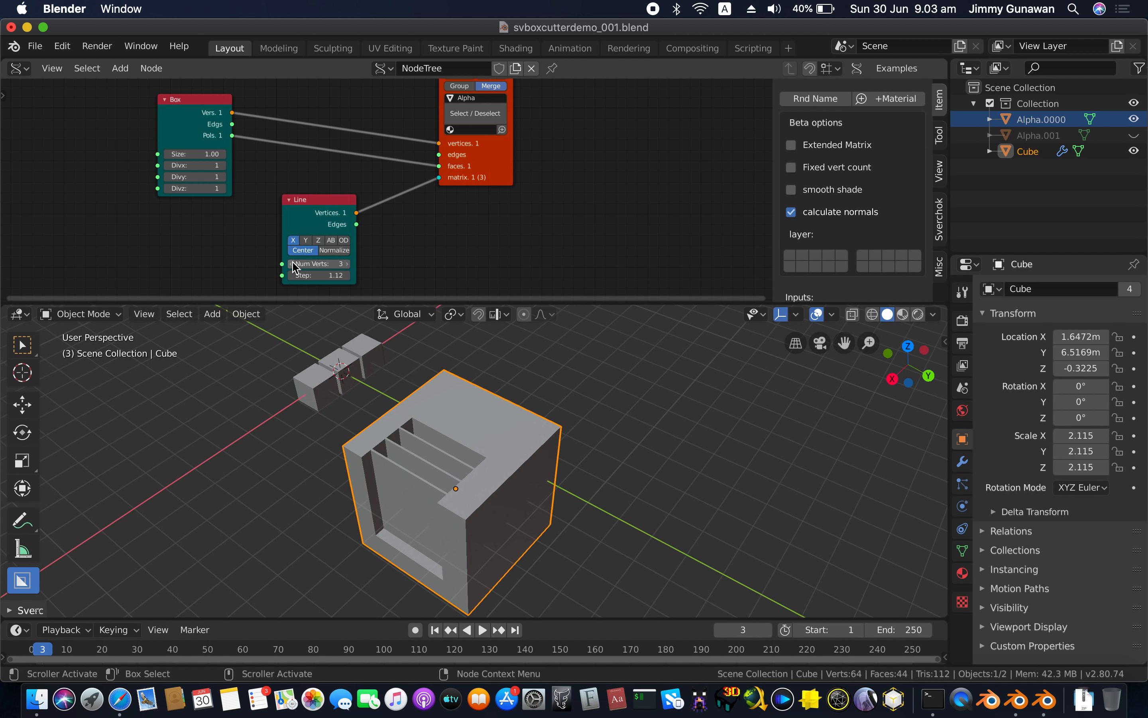
left_click(351, 272)
double_click(347, 265)
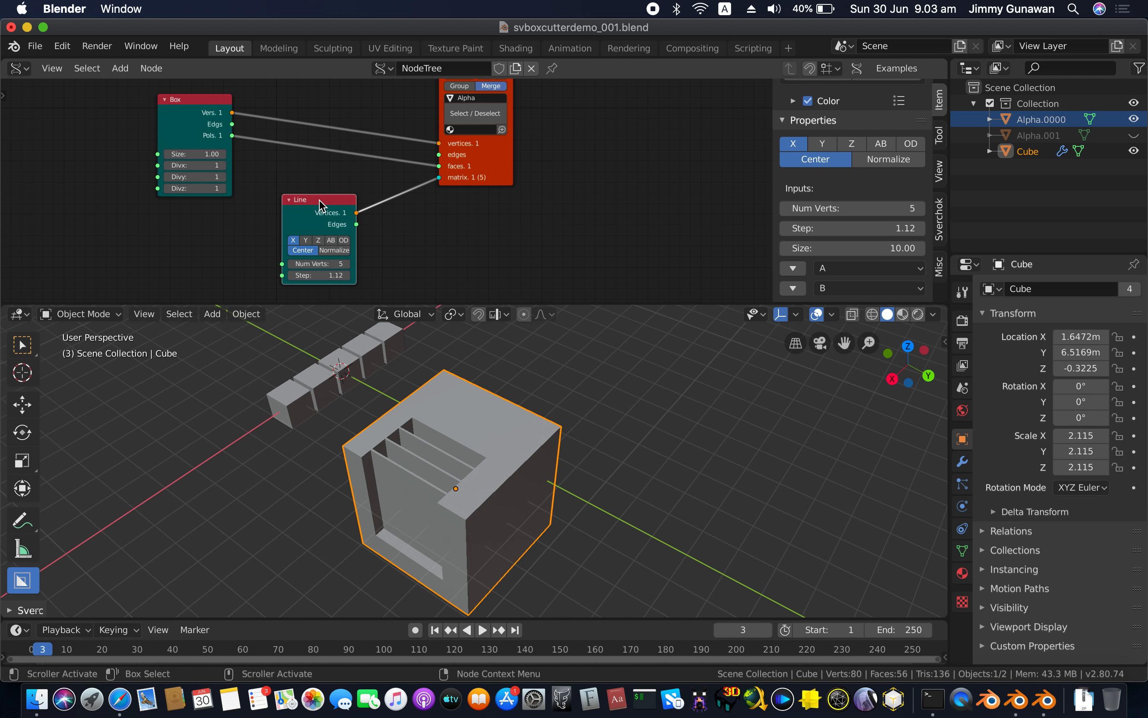
Replace the Line node with a Plane MK2 node and connect its Vertices output to the viewer's matrix input
key("x")
key("alt+space")
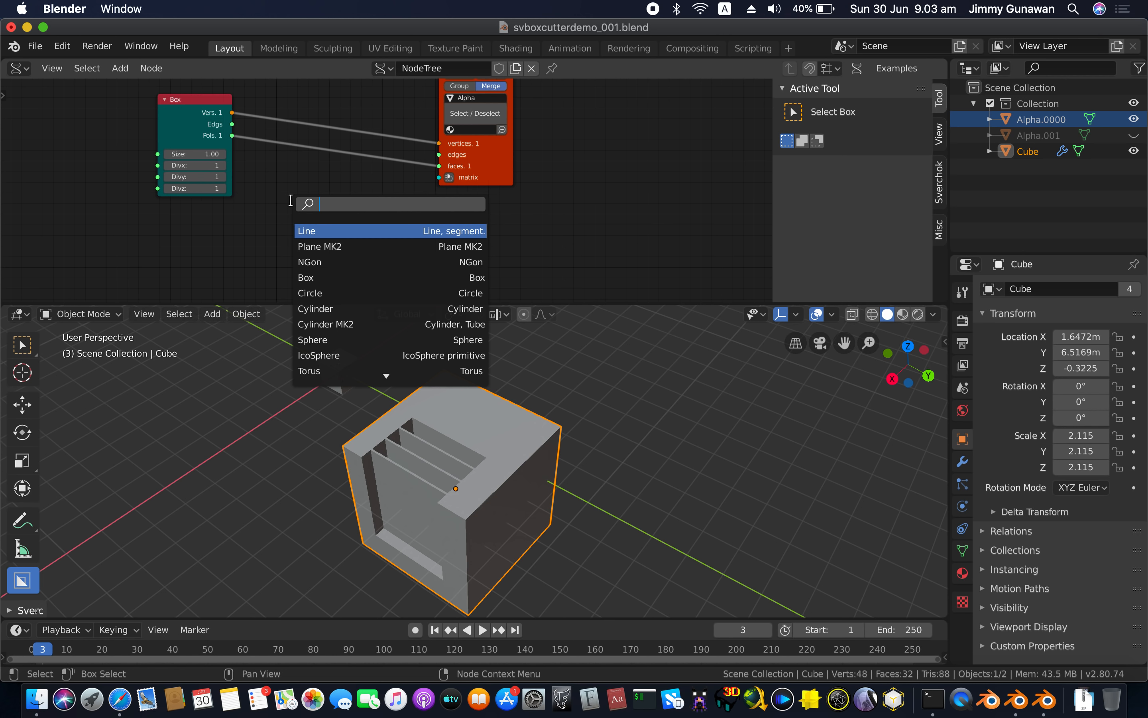
type("plane")
key("Return")
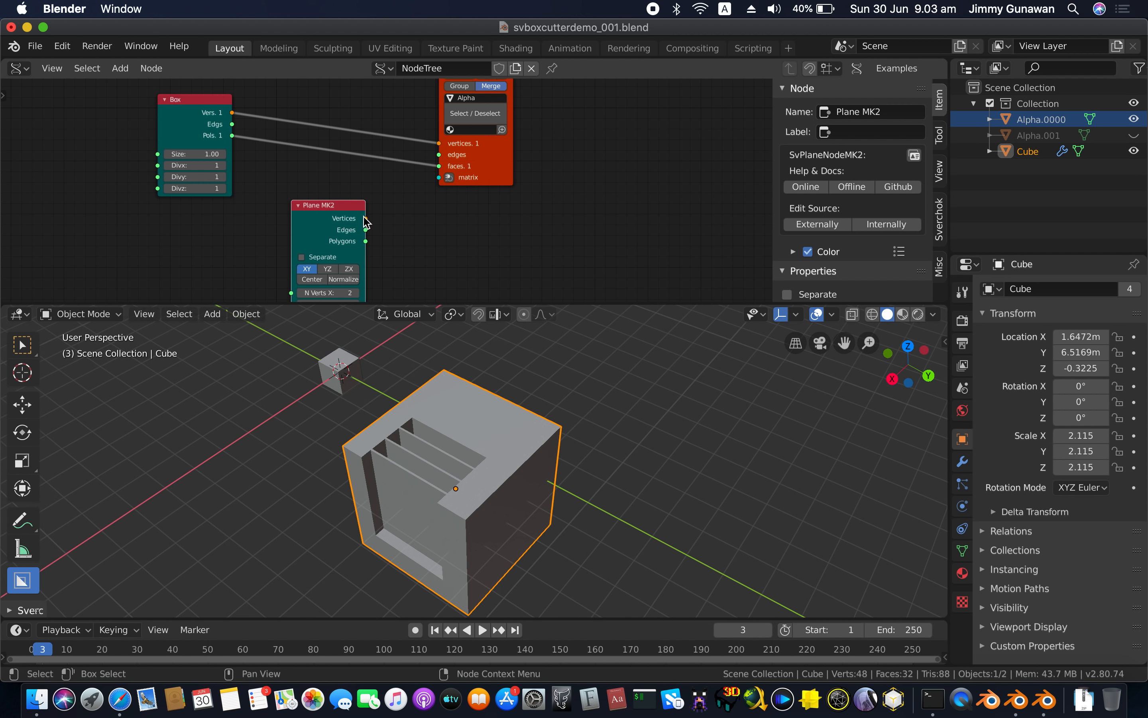
left_click_drag(365, 219, 439, 177)
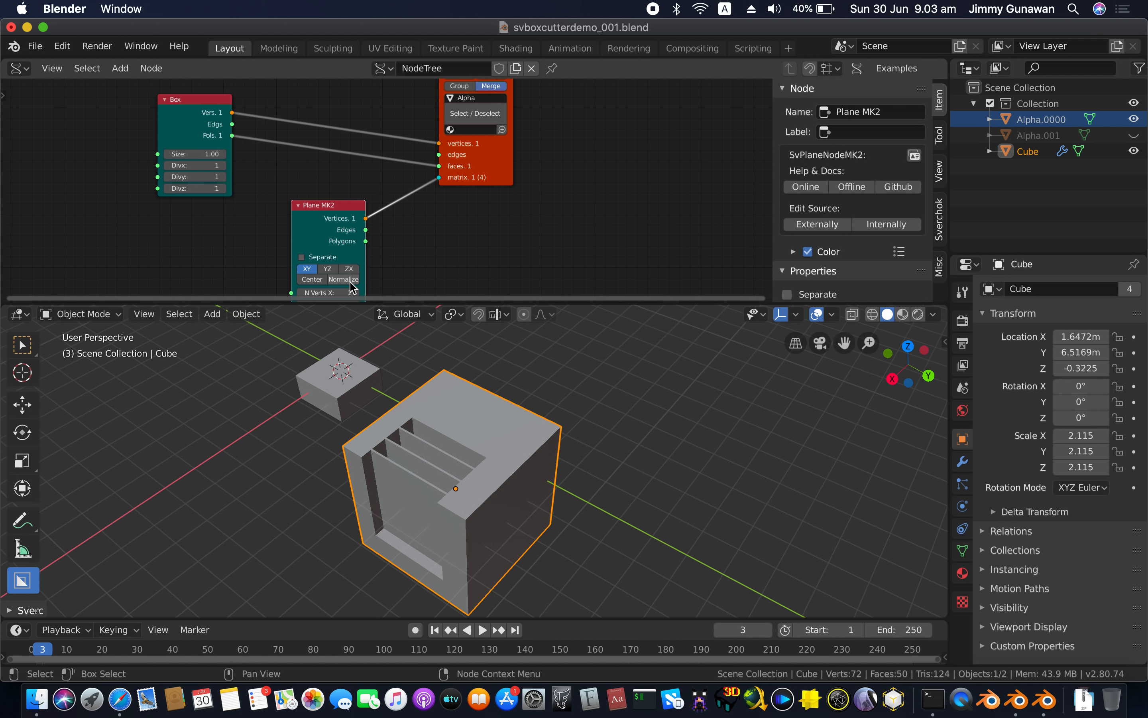
Set the Plane node's Step X and Step Y to 1.54 and N Verts X to 4, and save the file
middle_click_drag(352, 286, 342, 243)
mouse_move(323, 272)
left_mouse_down()
mouse_move(346, 272)
mouse_move(340, 283)
left_mouse_up()
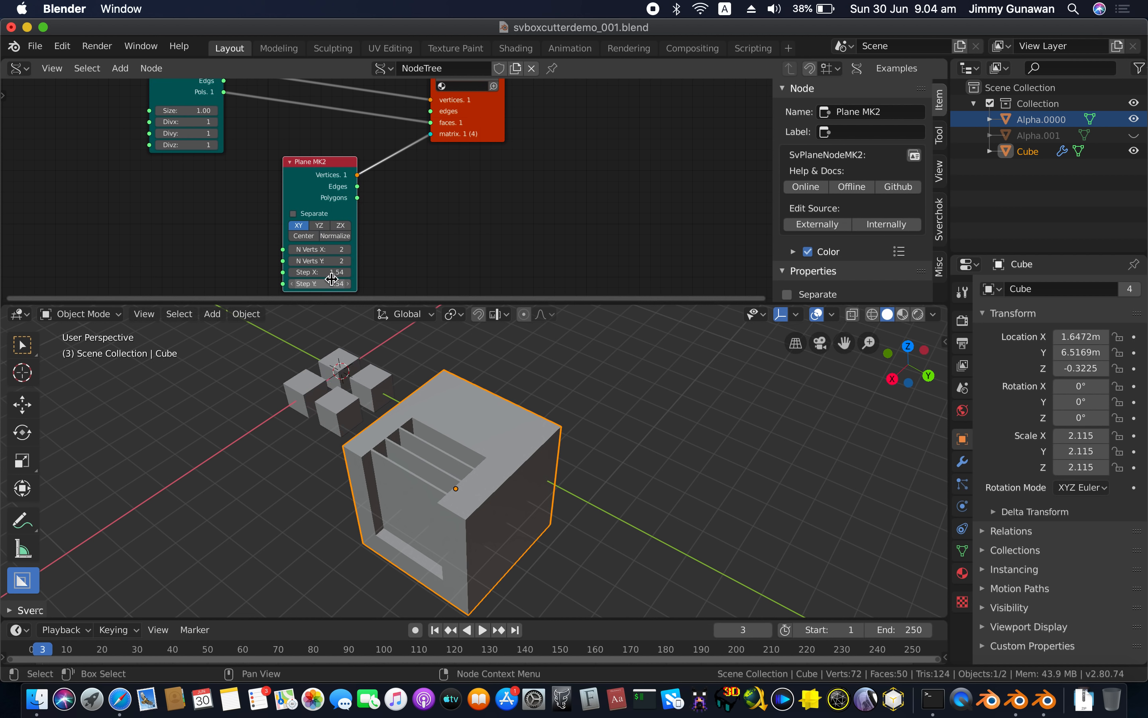
left_click(351, 250)
left_click(352, 249)
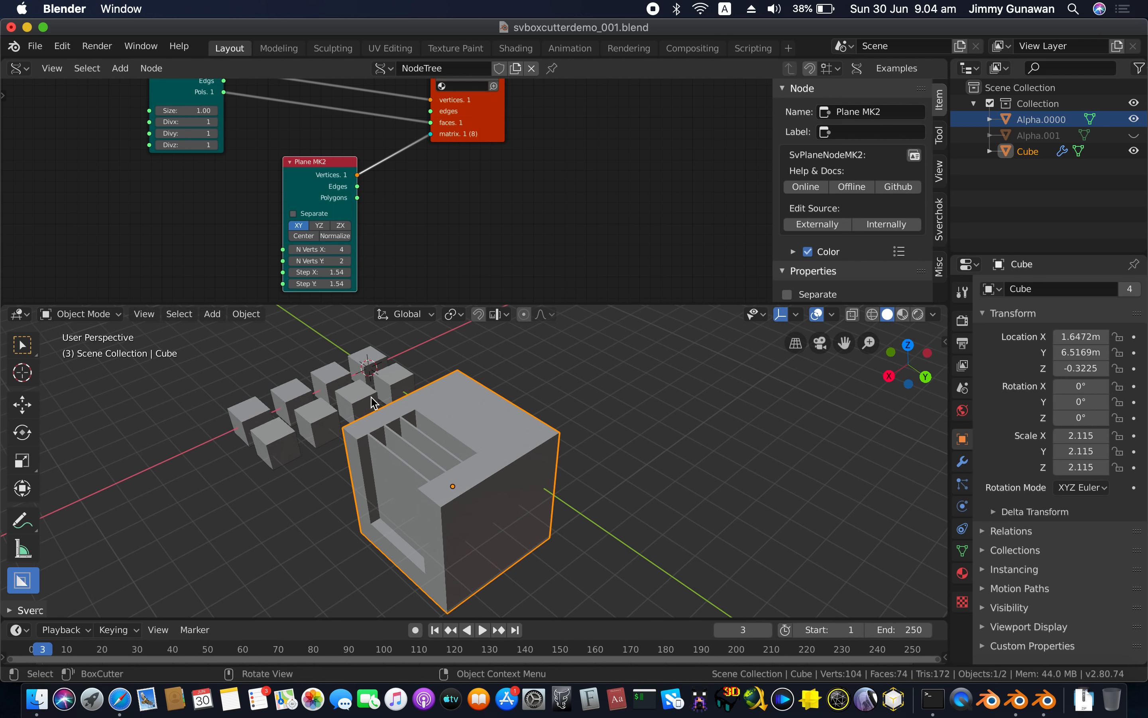
key("super+s")
Cut the grid of boxes down into the cube's top face beside the existing row of slots
scroll(446, 418, "right", 5)
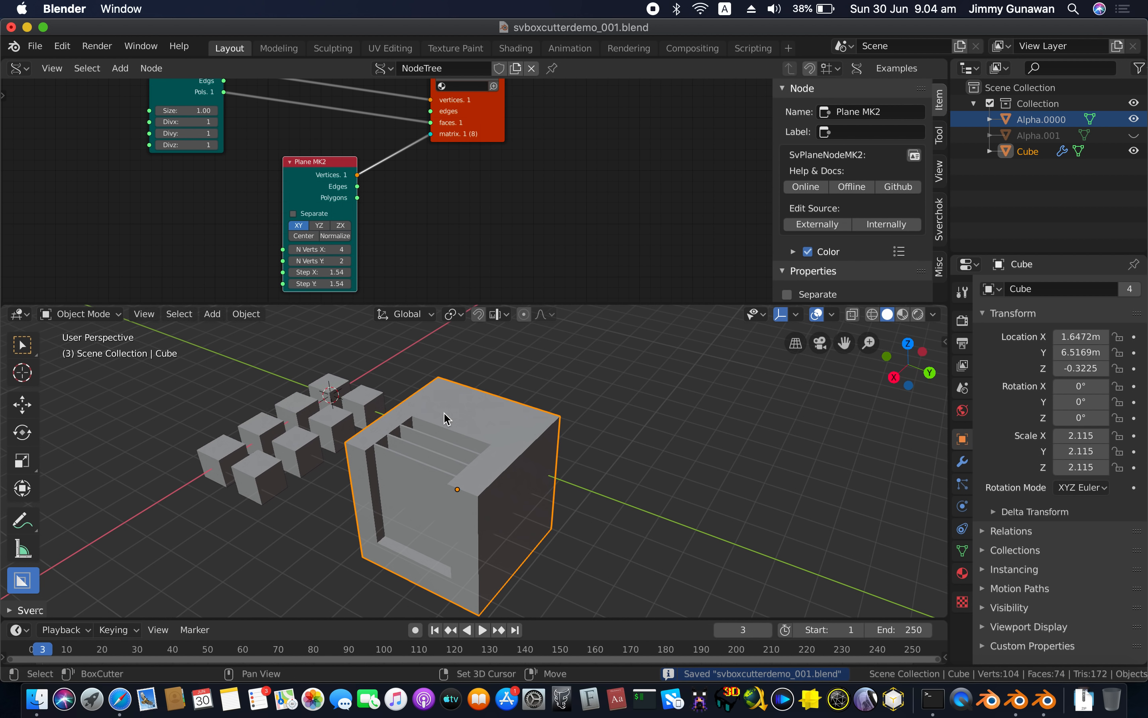
scroll(447, 418, "down", 5)
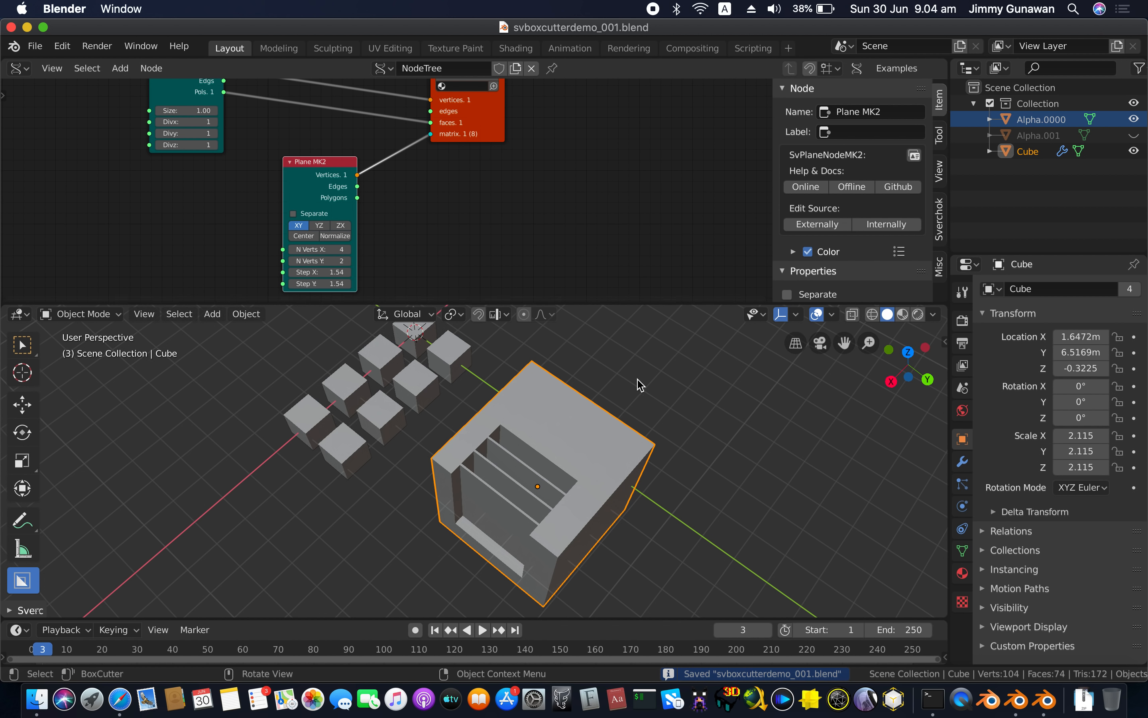
scroll(643, 408, "right", 2)
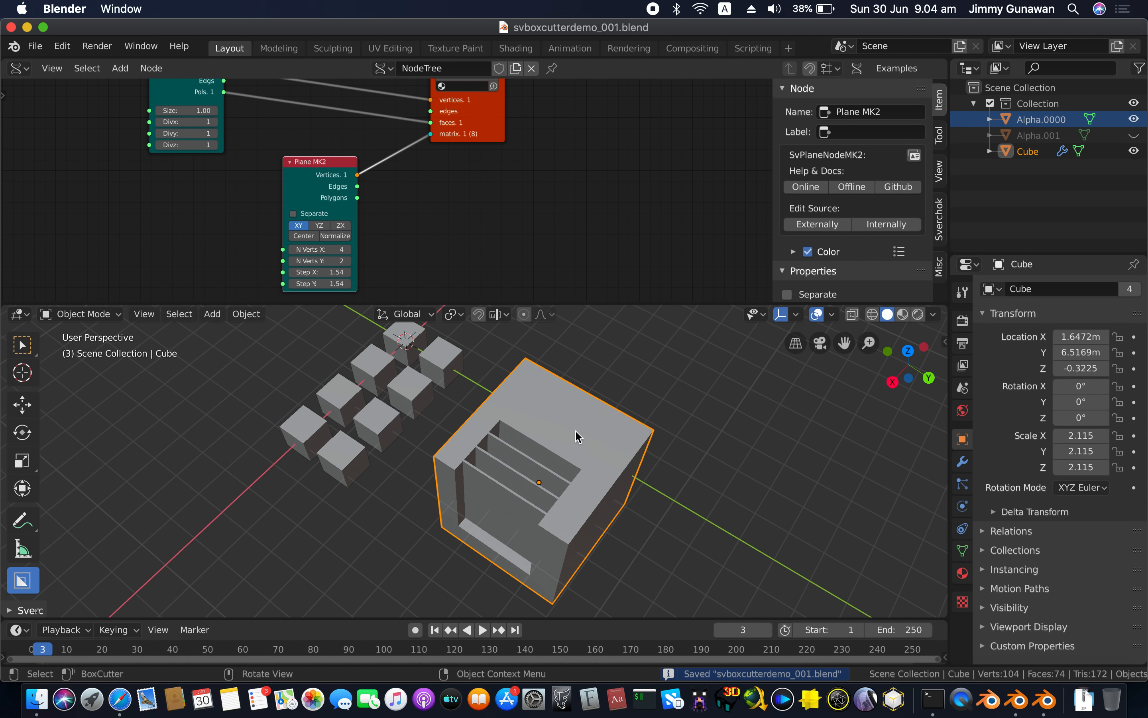
left_click_drag(557, 421, 643, 501)
left_click(644, 549)
scroll(644, 548, "right", 5)
scroll(647, 554, "right", 8)
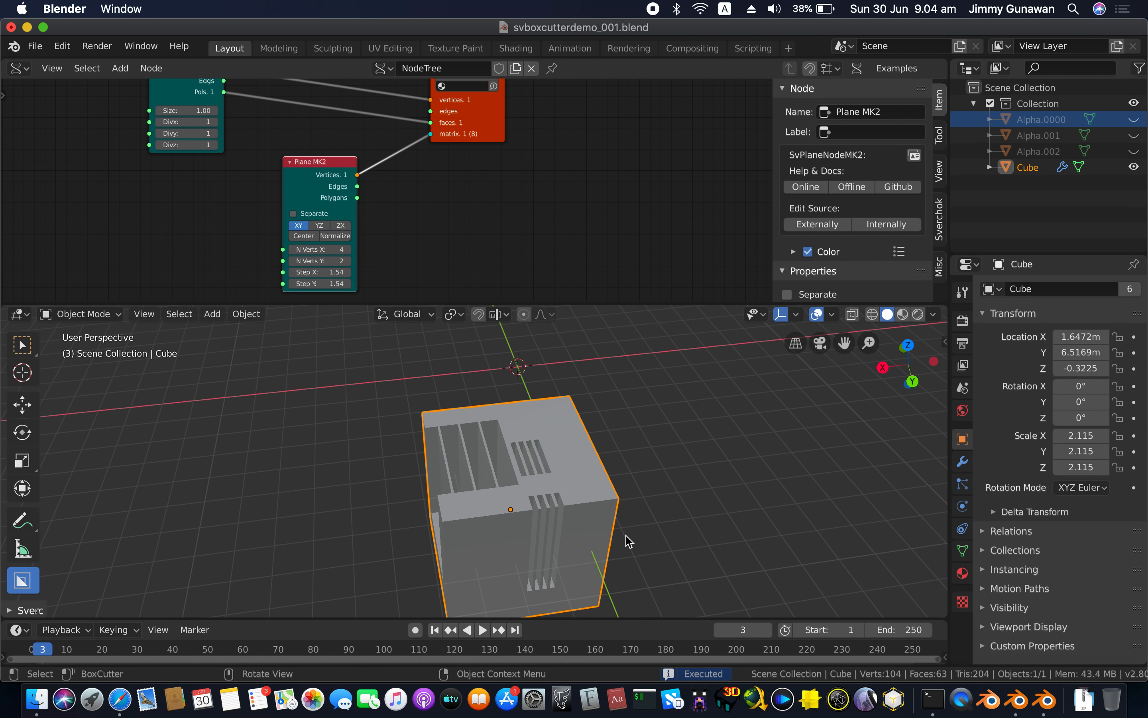
Cut the box grid into the cube's side faces and save the file
mouse_move(406, 490)
left_mouse_down()
mouse_move(451, 529)
mouse_move(512, 520)
mouse_move(502, 486)
mouse_move(506, 502)
mouse_move(486, 517)
mouse_move(493, 620)
left_mouse_up()
scroll(479, 593, "right", 5)
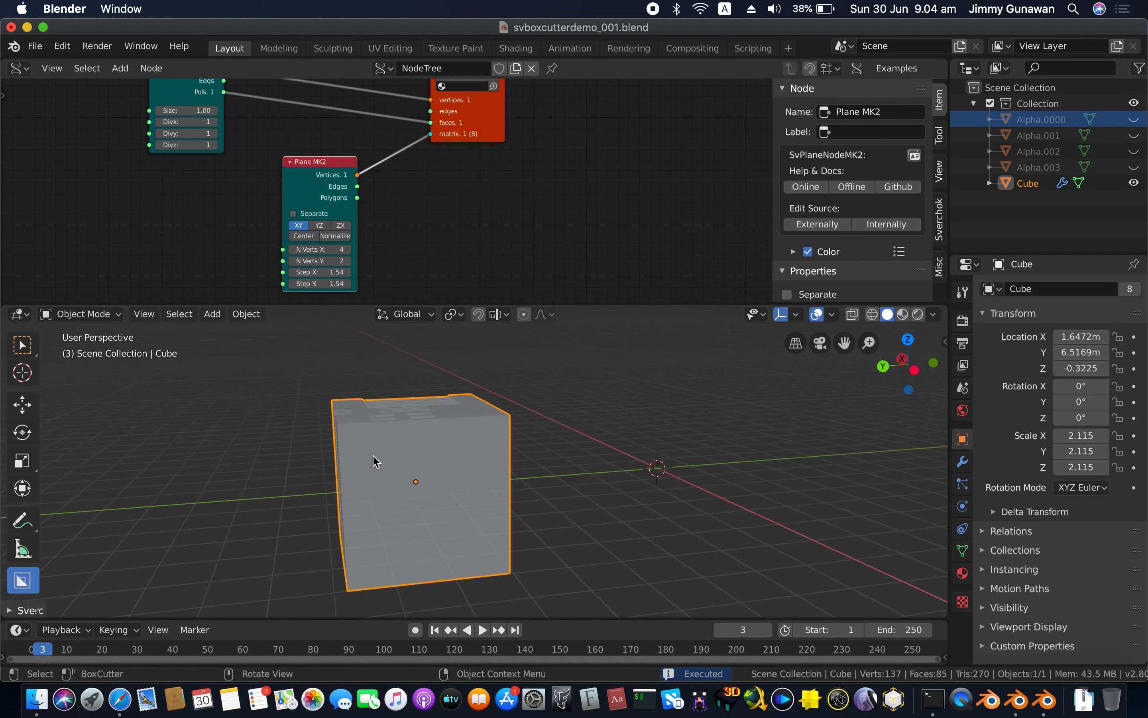
mouse_move(375, 461)
left_mouse_down()
mouse_move(494, 554)
mouse_move(422, 435)
mouse_move(508, 510)
mouse_move(412, 427)
left_mouse_up()
scroll(494, 462, "right", 5)
key("cmd+s")
scroll(523, 425, "right", 10)
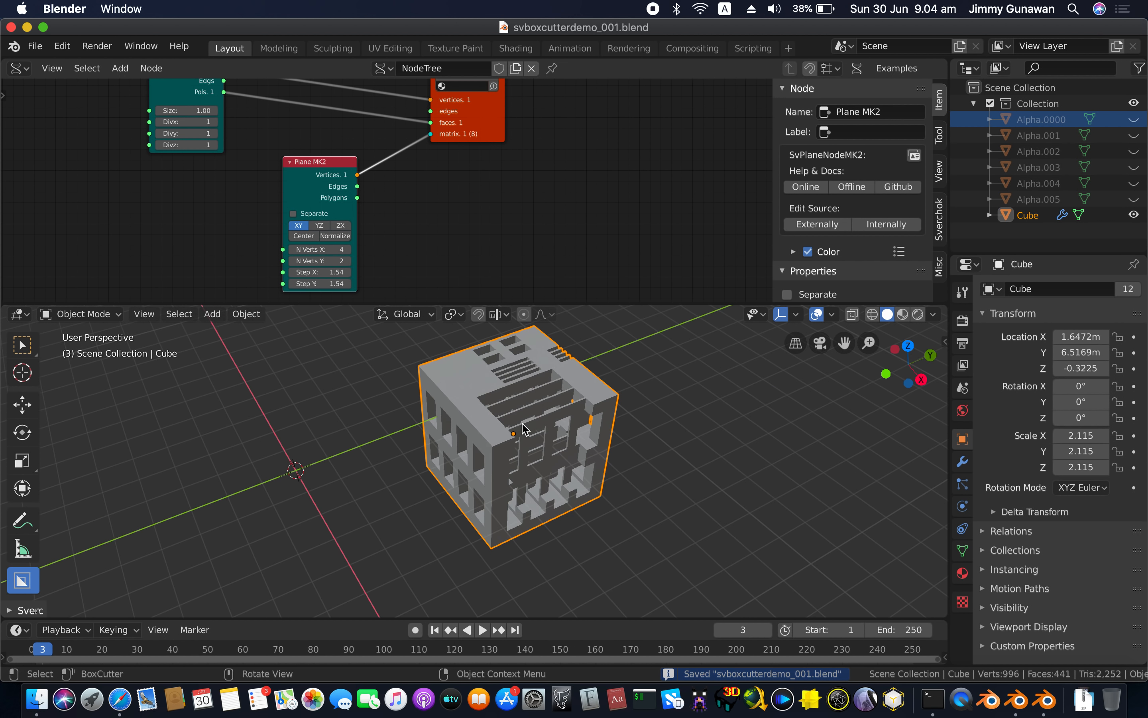
Deselect the cube and spread the Box, Plane and viewer nodes apart to make room between Box and viewer
key("alt+a")
scroll(416, 205, "up", 5)
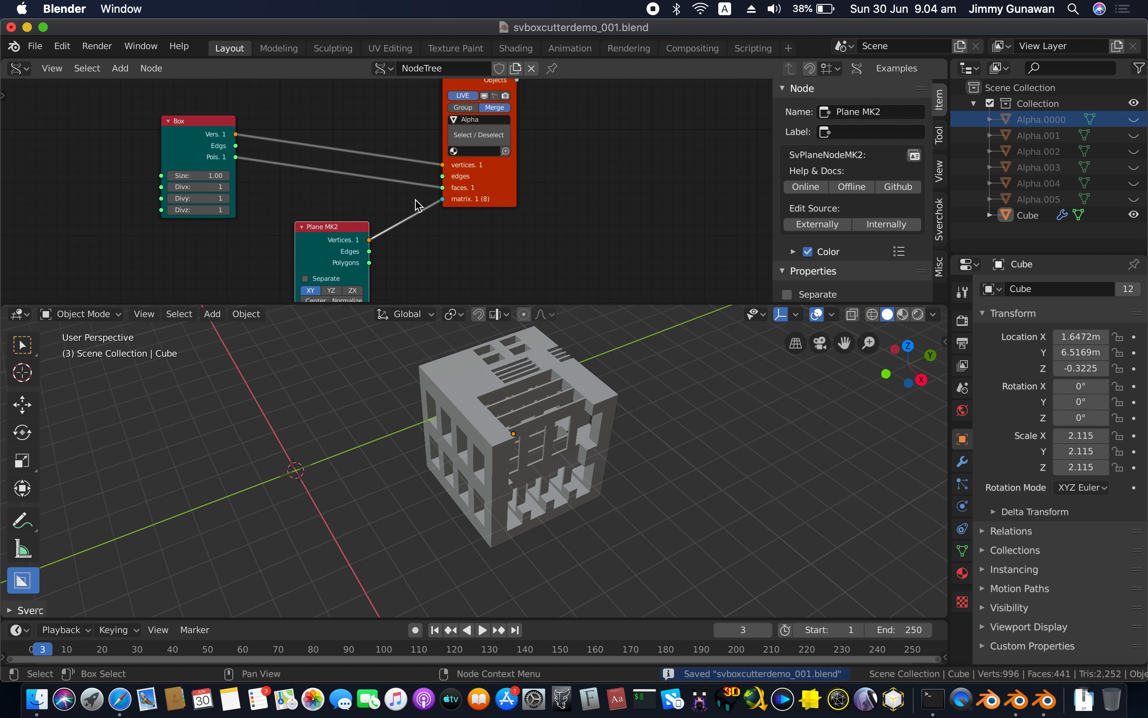
left_click_drag(193, 132, 250, 130)
left_click_drag(503, 183, 541, 185)
left_click_drag(277, 120, 315, 117)
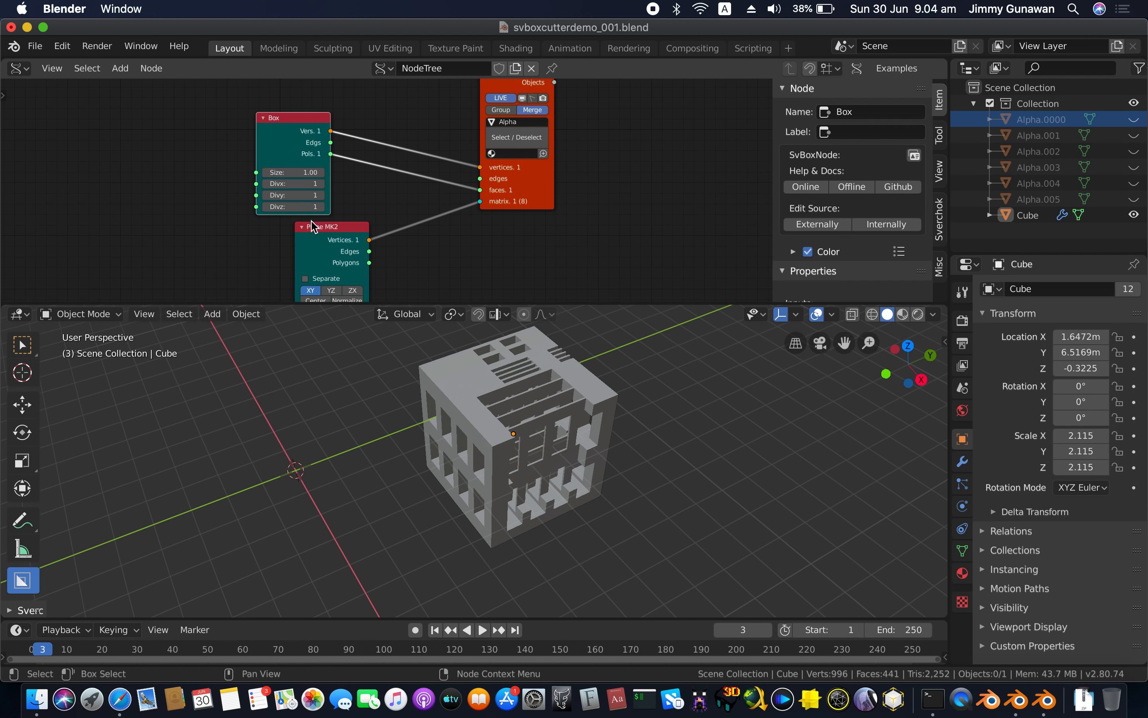
left_click_drag(313, 227, 300, 227)
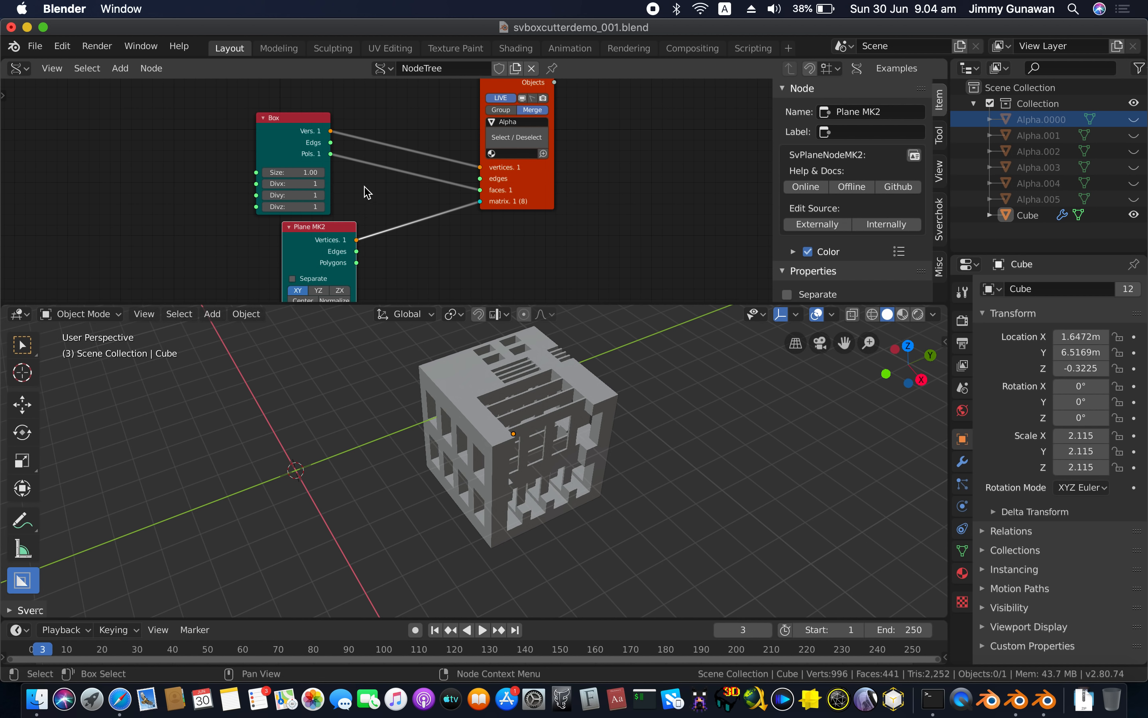
left_click_drag(496, 191, 516, 191)
scroll(431, 154, "up", 1)
Insert a Randomize input vertices node into the vertices link between the Box node and the viewer
key("shift+a")
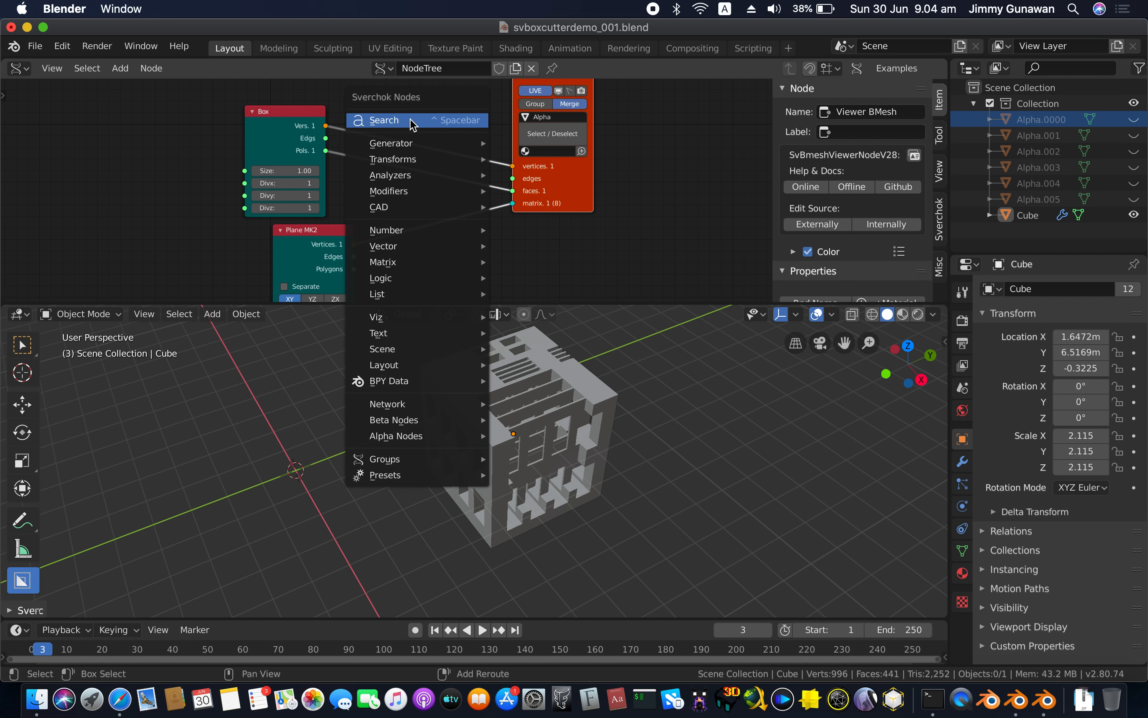
left_click(409, 119)
type("randomize")
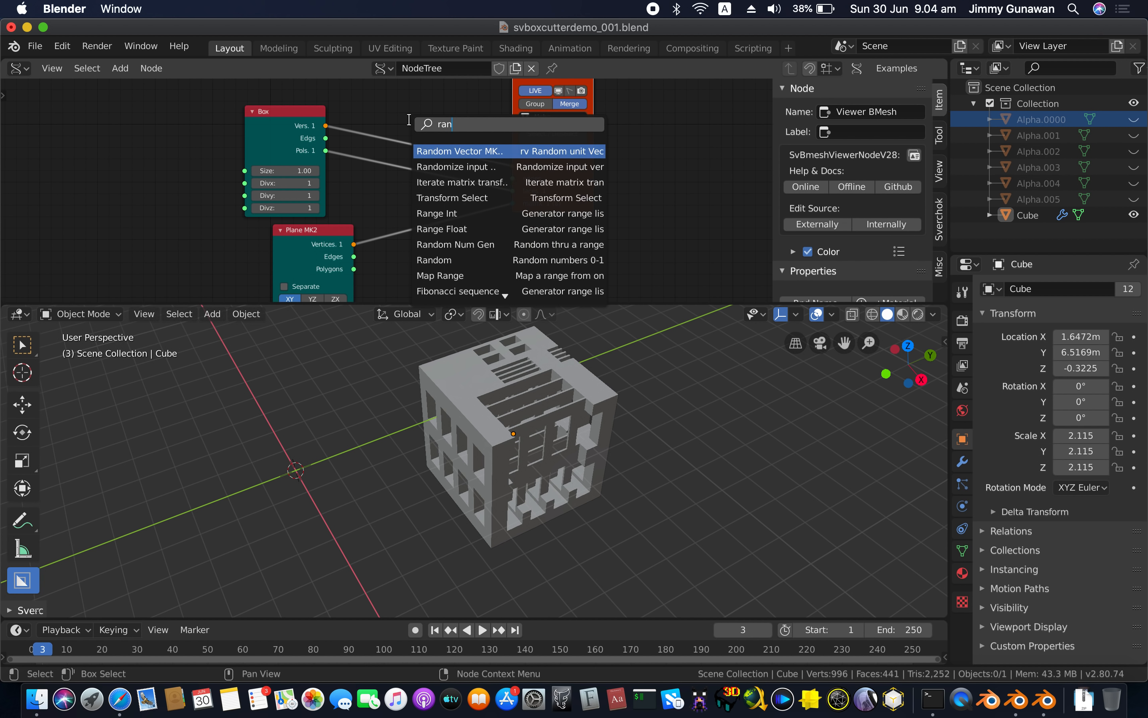
key("Return")
left_click(386, 112)
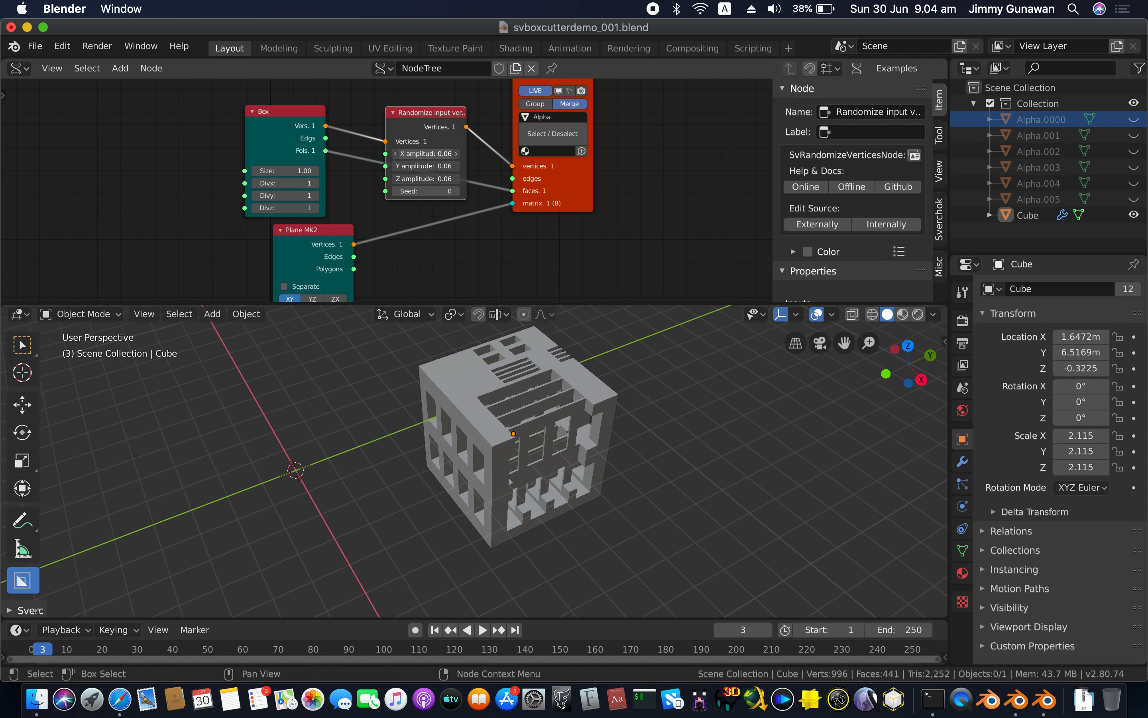
Set the Randomize node's X, Y and Z amplitude to 0.42 and draw the custom box shape beside the cube
middle_click_drag(522, 360, 562, 428)
key("shift+a")
key("Escape")
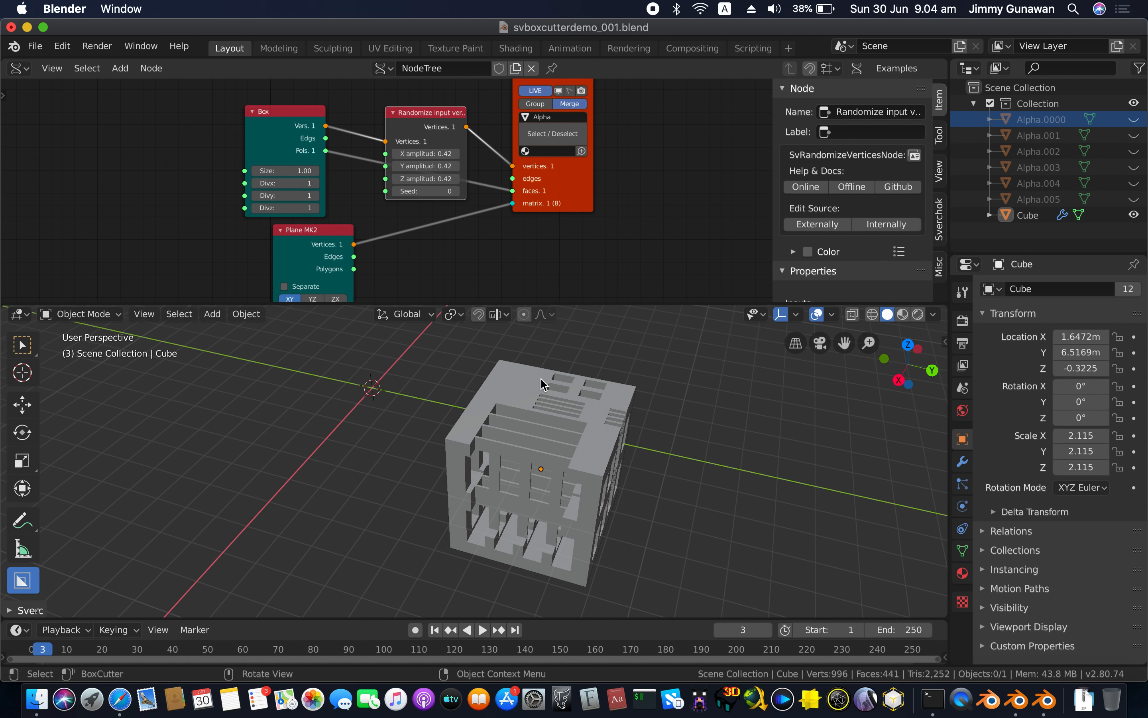
middle_click_drag(746, 386, 469, 377)
mouse_move(448, 372)
left_mouse_down()
mouse_move(494, 386)
mouse_move(495, 399)
left_mouse_up()
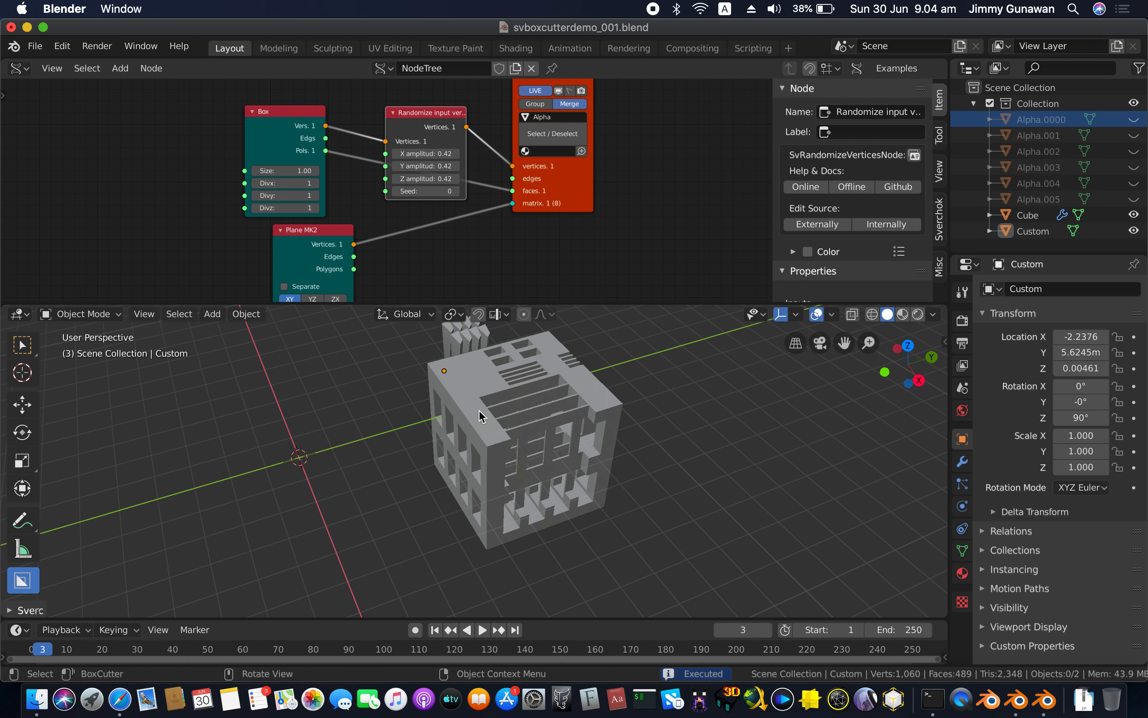
Set the Randomize node's Z amplitude to 0.00 and its Seed to 58
middle_click_drag(494, 404, 327, 426)
scroll(469, 418, "up", 3)
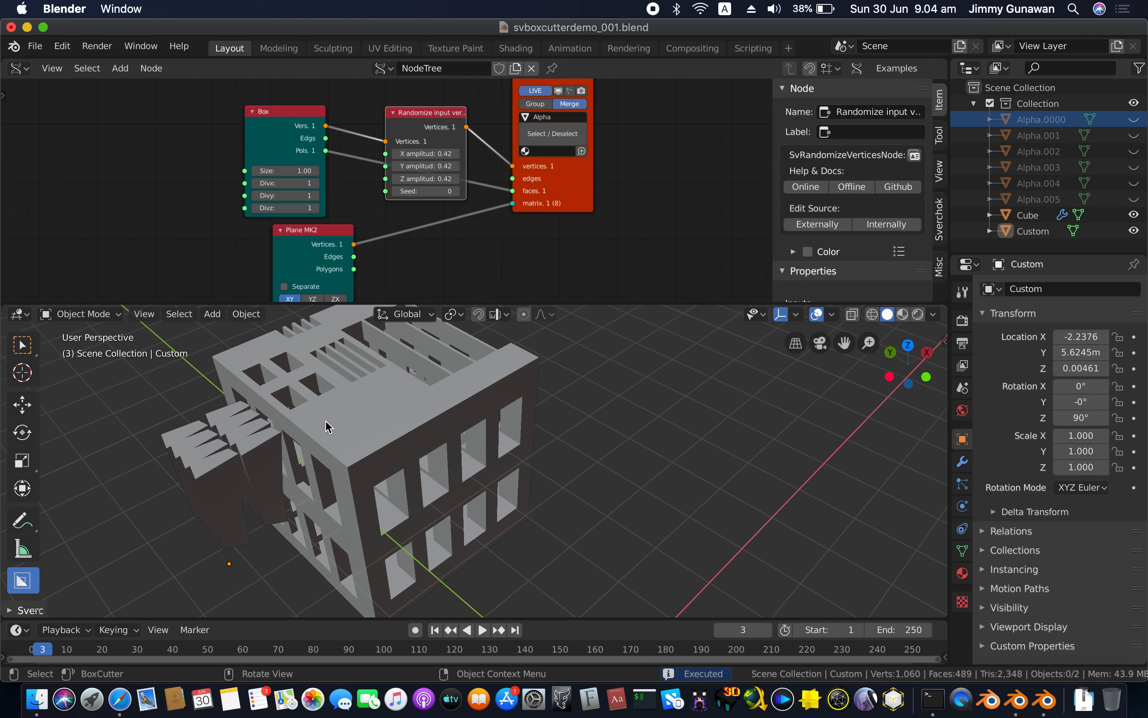
middle_click_drag(294, 489, 264, 469)
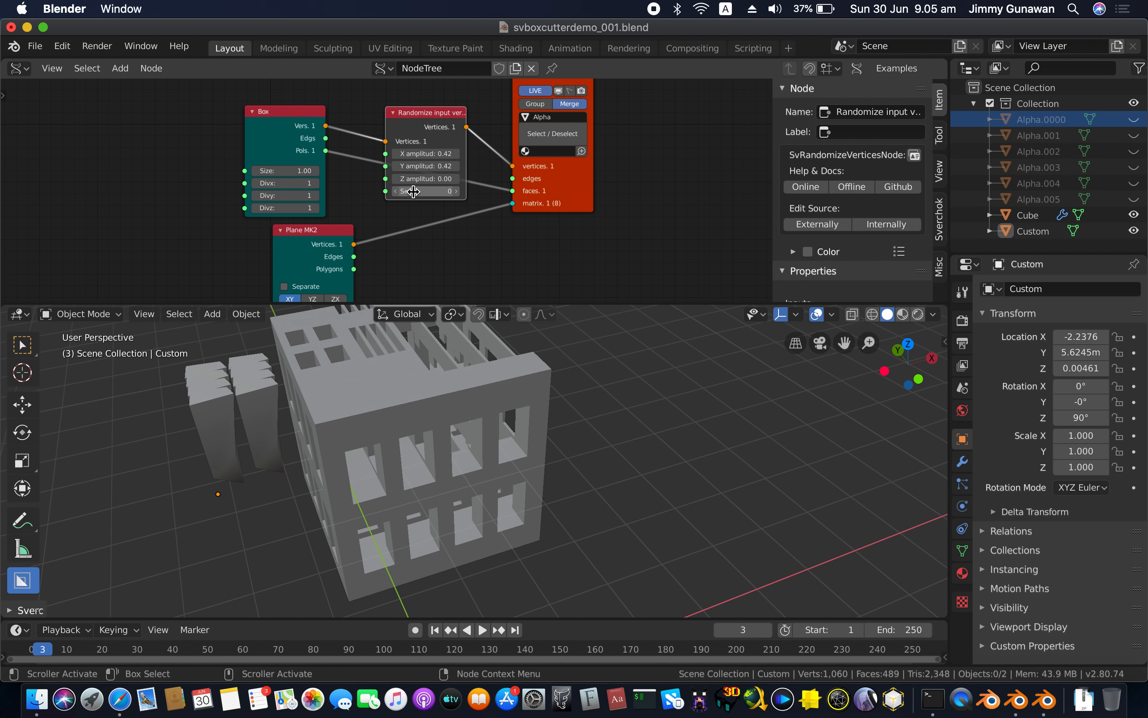
middle_click_drag(340, 356, 336, 381)
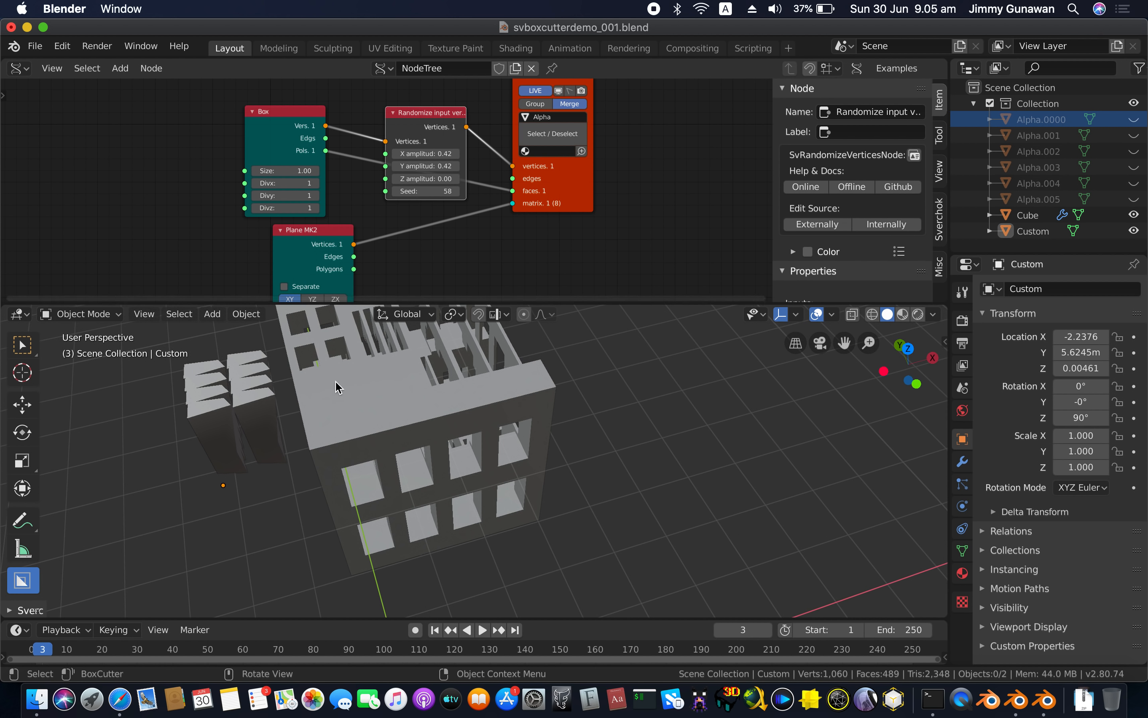
Try drawing the custom shape on the cube's top, undo it, and select the cube
mouse_move(320, 387)
left_mouse_down()
mouse_move(409, 441)
mouse_move(415, 512)
left_mouse_up()
key("super+z")
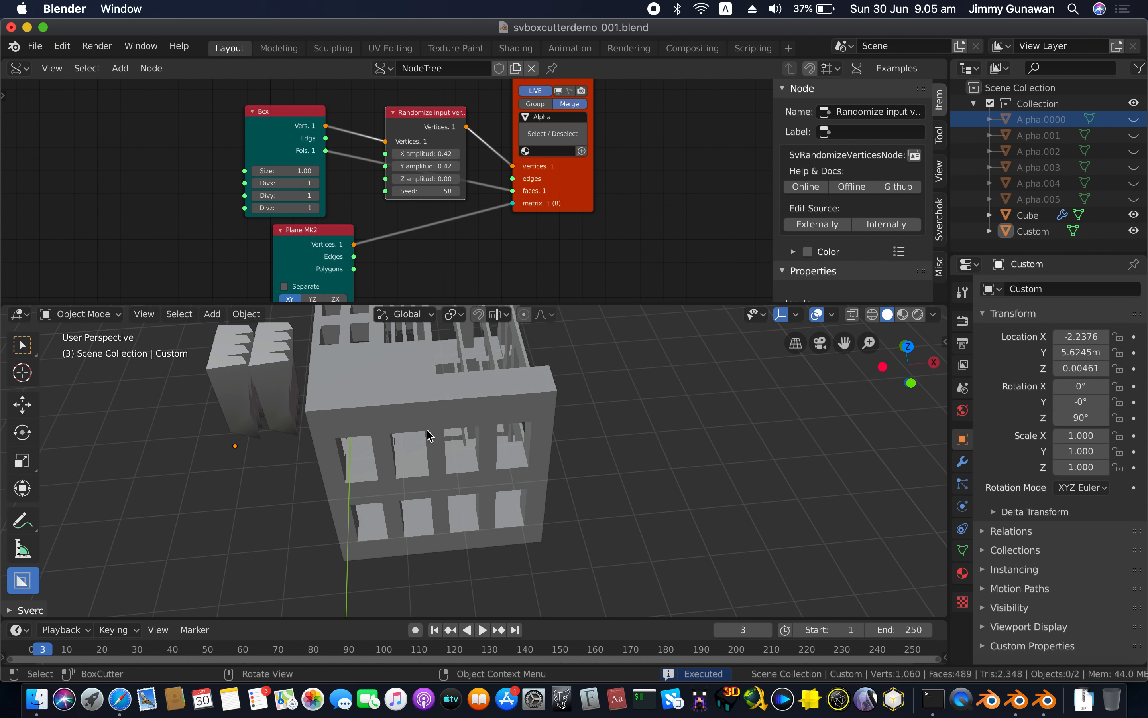
left_click(427, 425)
scroll(427, 424, "left", 3)
scroll(427, 424, "left", 3, "shift")
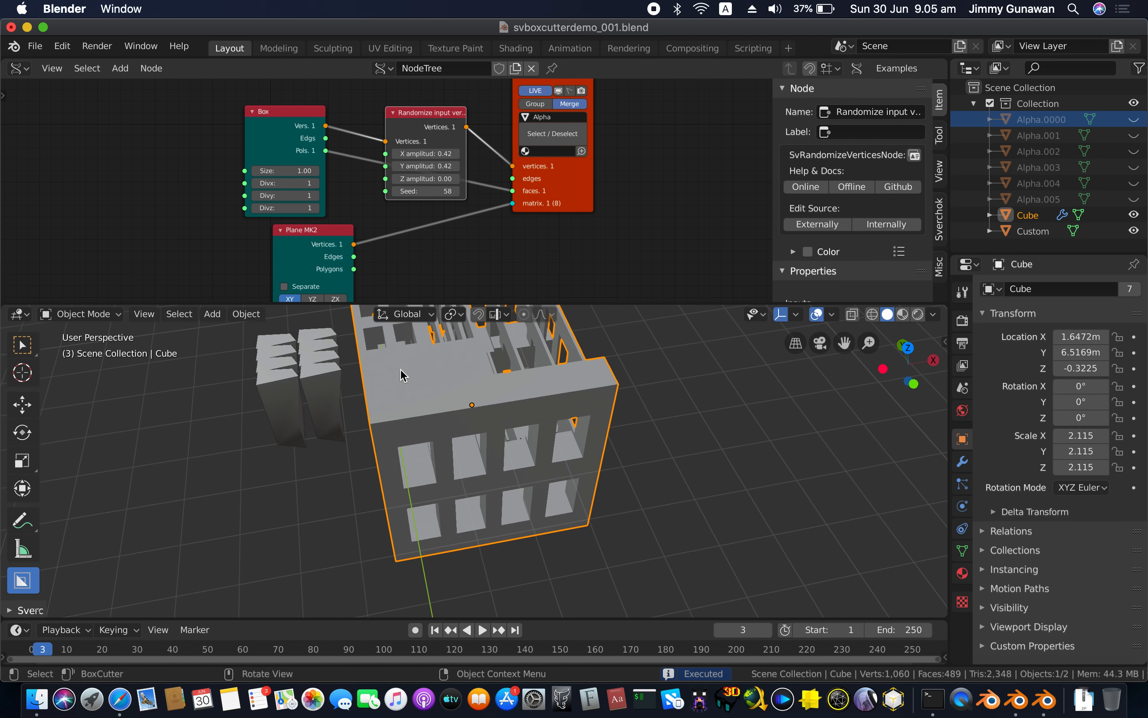
Try cutting the cube's top face with the current custom shape, and undo the cut
scroll(400, 369, "down", 5)
mouse_move(378, 374)
left_mouse_down()
mouse_move(424, 397)
mouse_move(454, 393)
left_mouse_up()
scroll(455, 399, "up", 2)
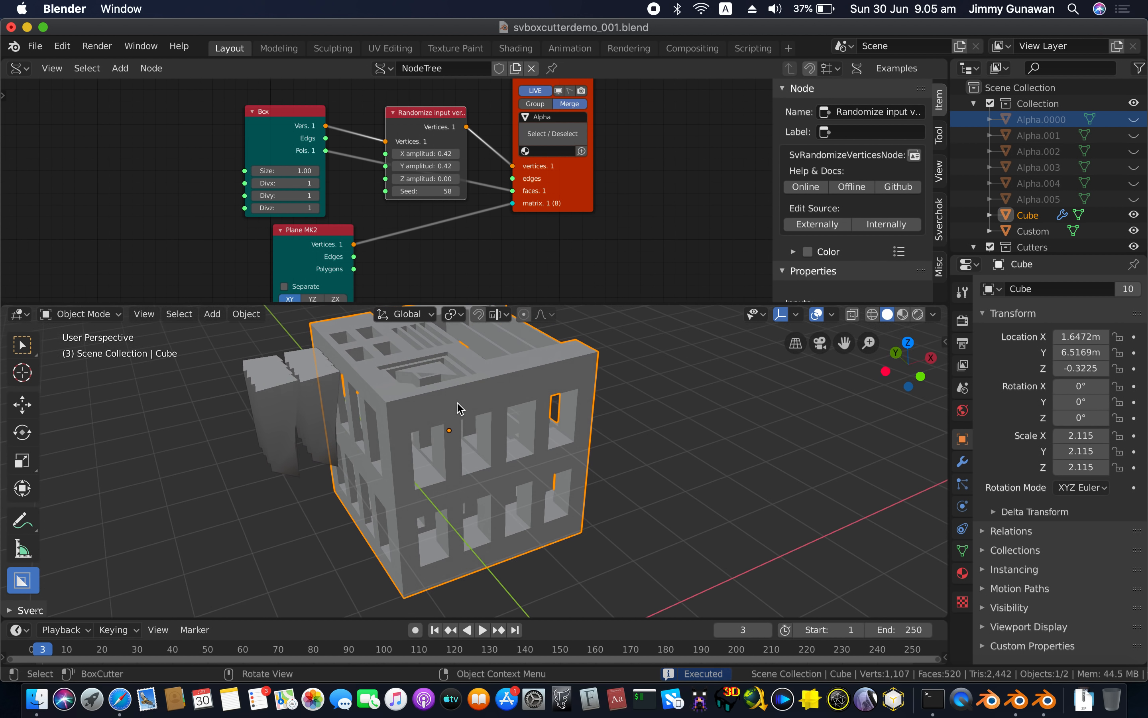
key("ctrl+z")
scroll(507, 403, "down", 3)
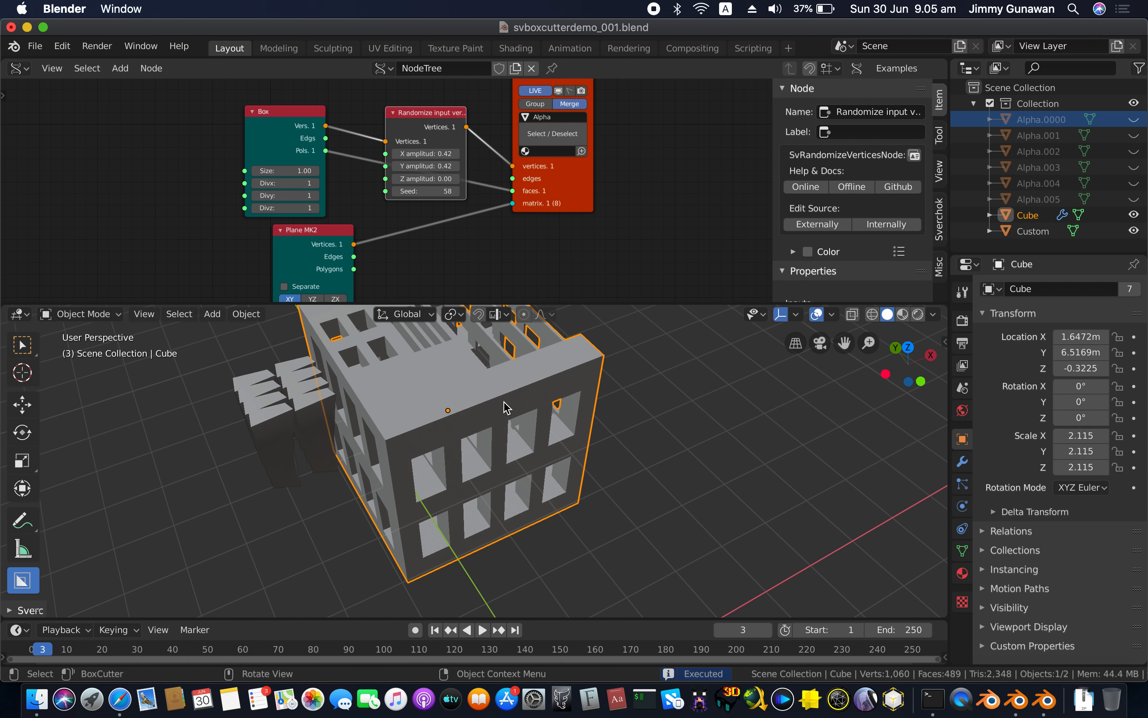
Set BoxCutter's custom collection to Collection and its custom shape to the randomized Alpha.0000 boxes
key("d")
left_click(390, 311)
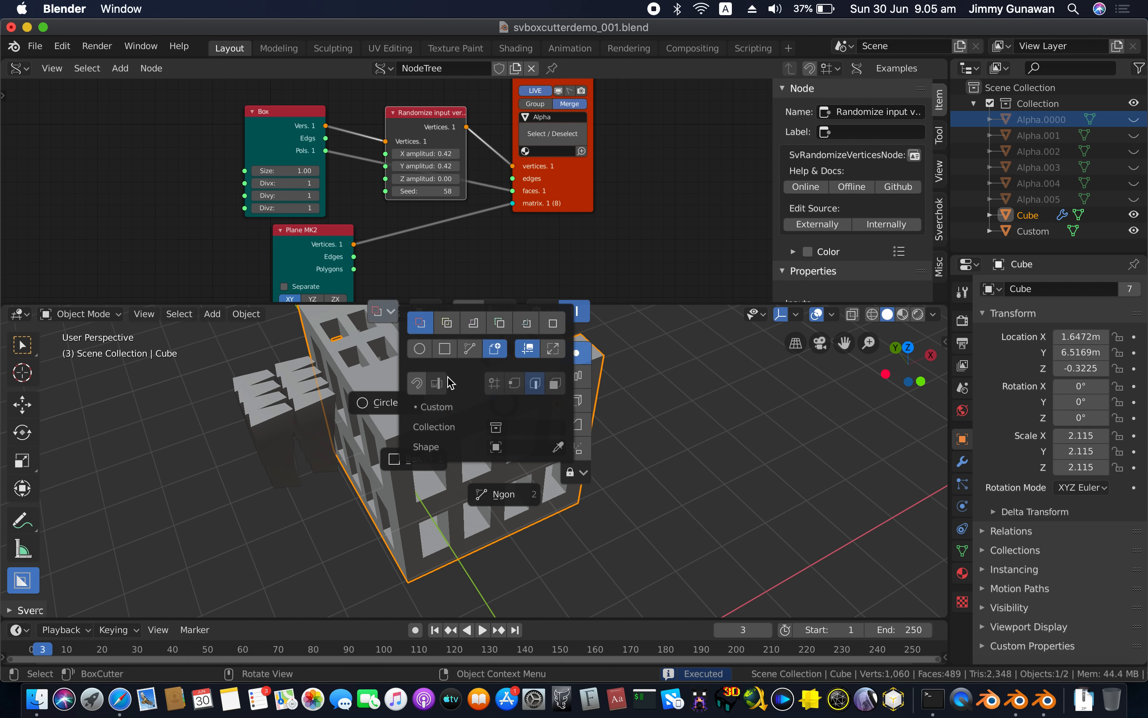
left_click(517, 427)
left_click(520, 448)
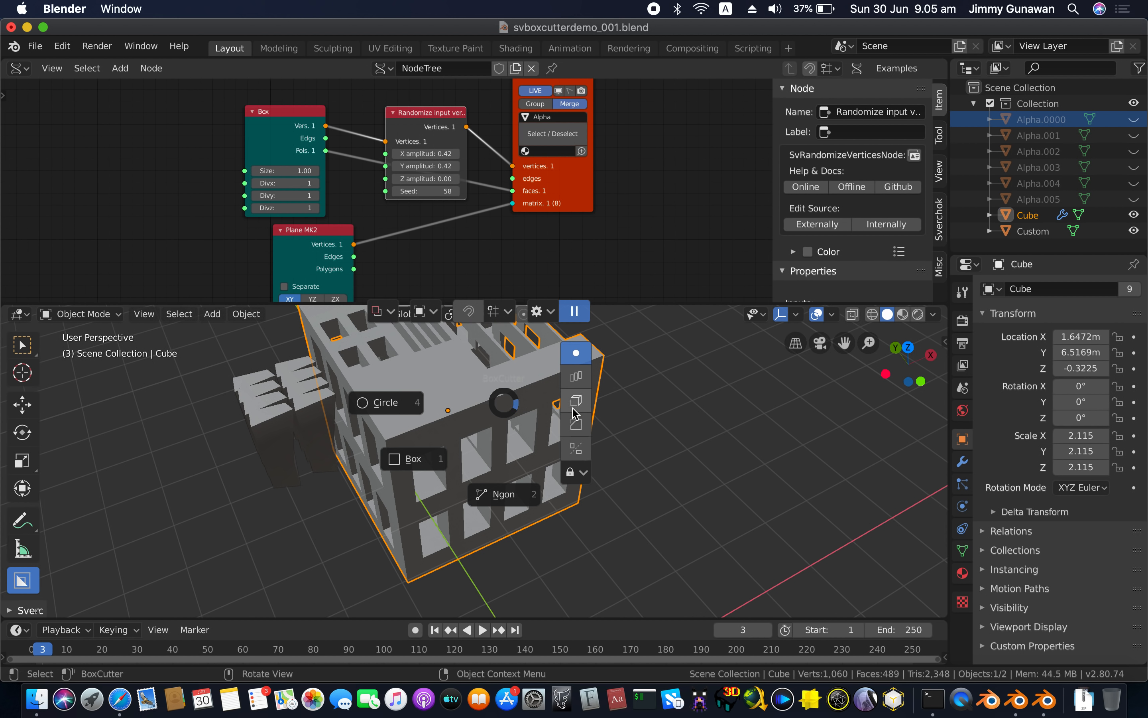
left_click(386, 311)
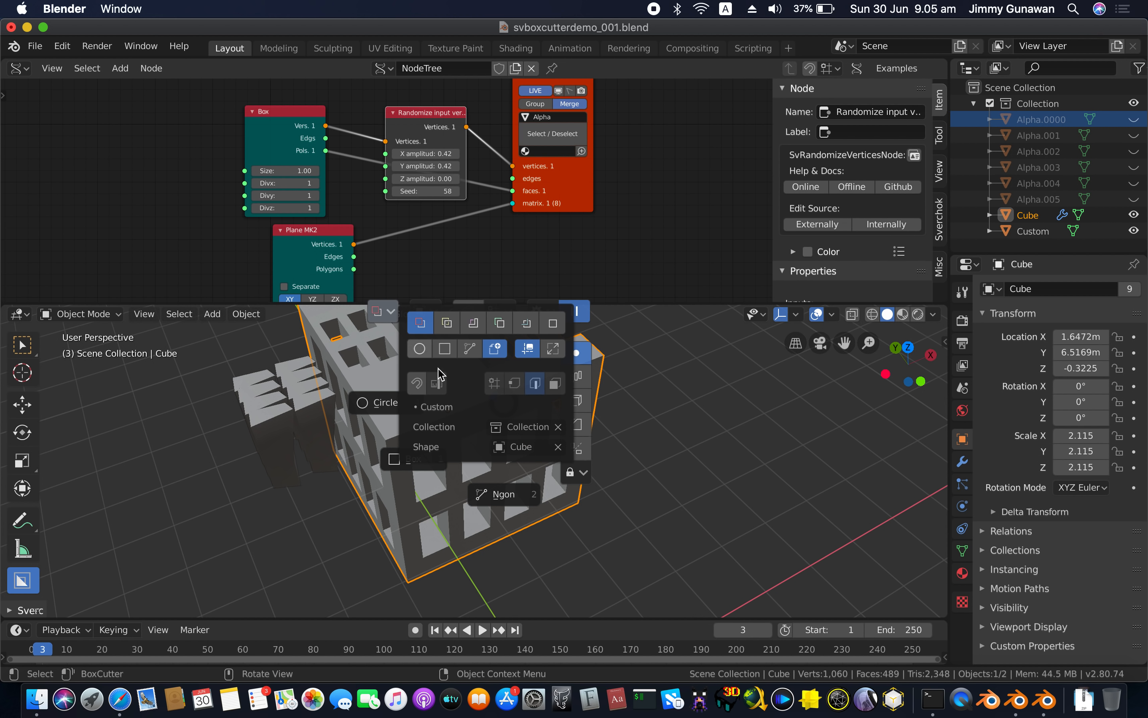
left_click(512, 449)
left_click(522, 468)
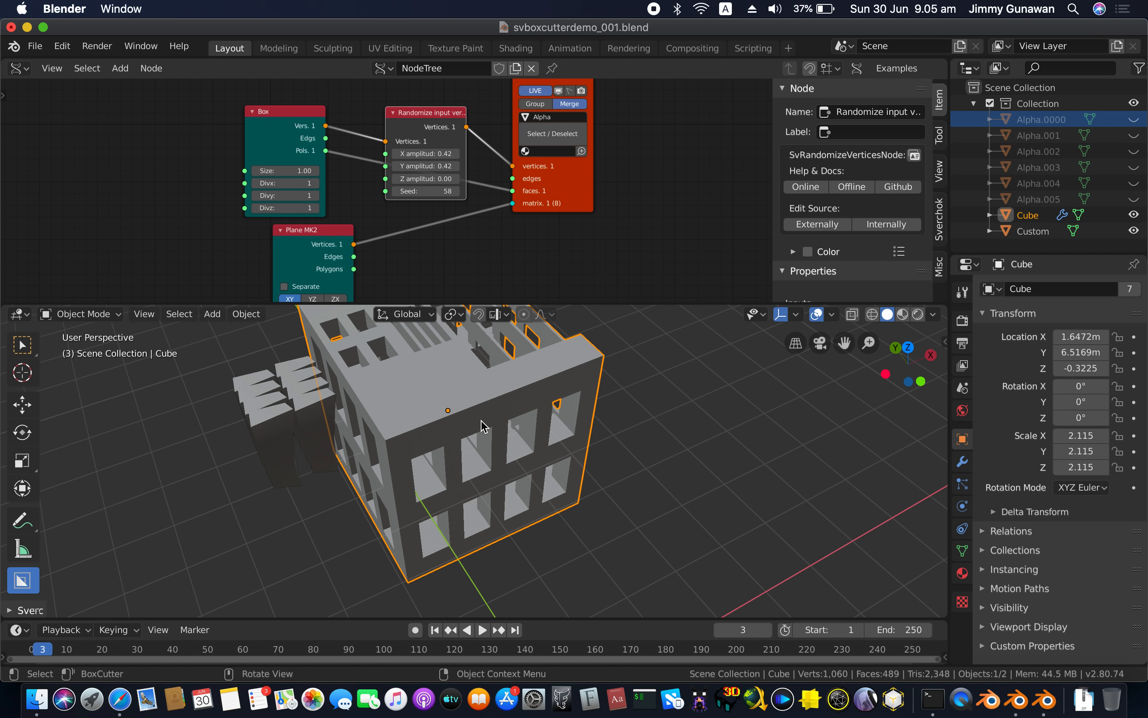
left_click(484, 423)
Cut the randomized box grid into the near corner of the cube's top face
left_click_drag(370, 393, 493, 428)
left_click(493, 429)
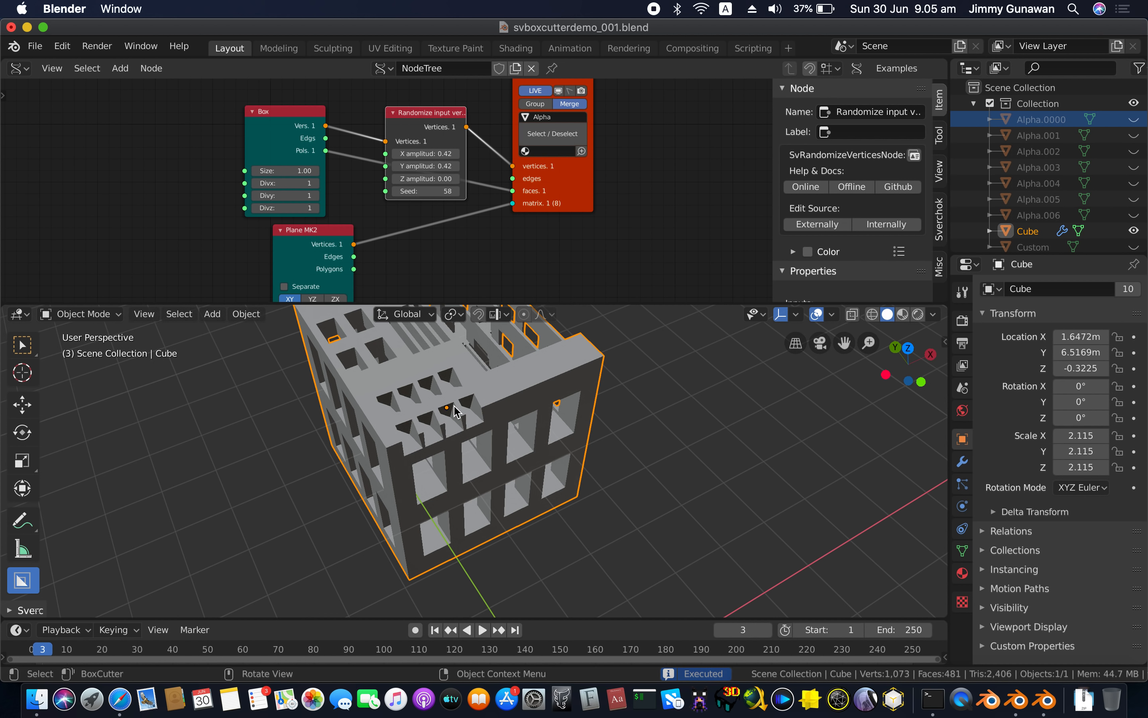
middle_click_drag(494, 428, 454, 410)
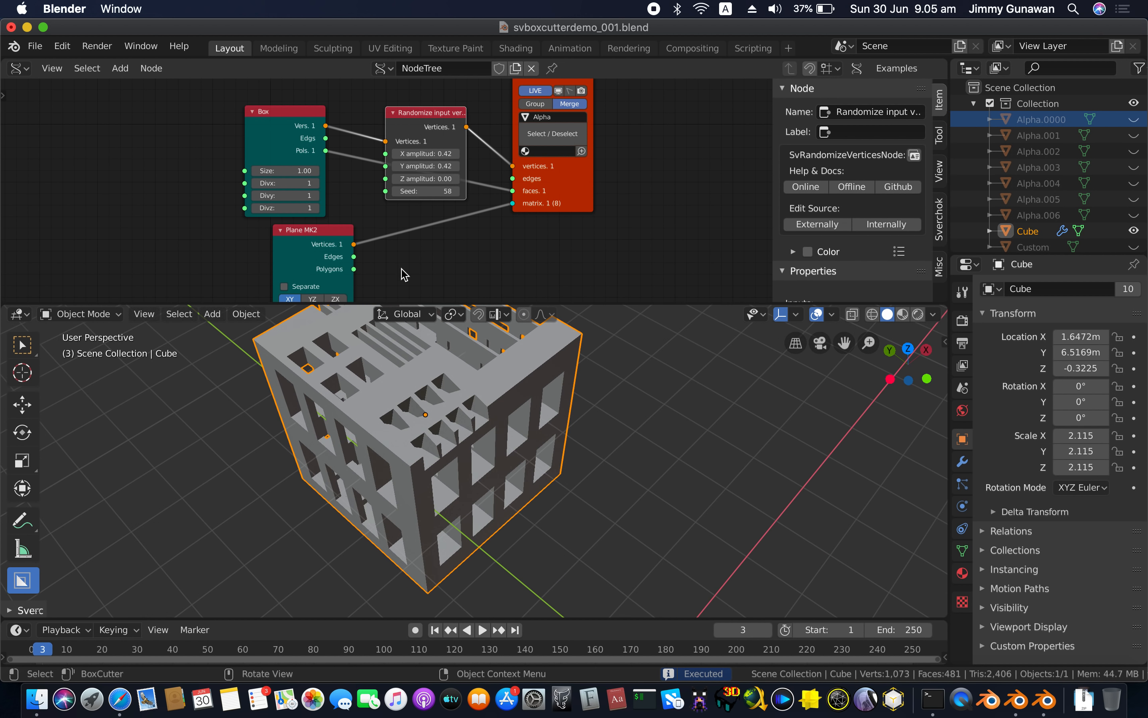
Add a Range Int node before the Box node and connect its Range output to the Randomize node's Seed
scroll(360, 160, "left", 2)
key("alt+space")
type("range")
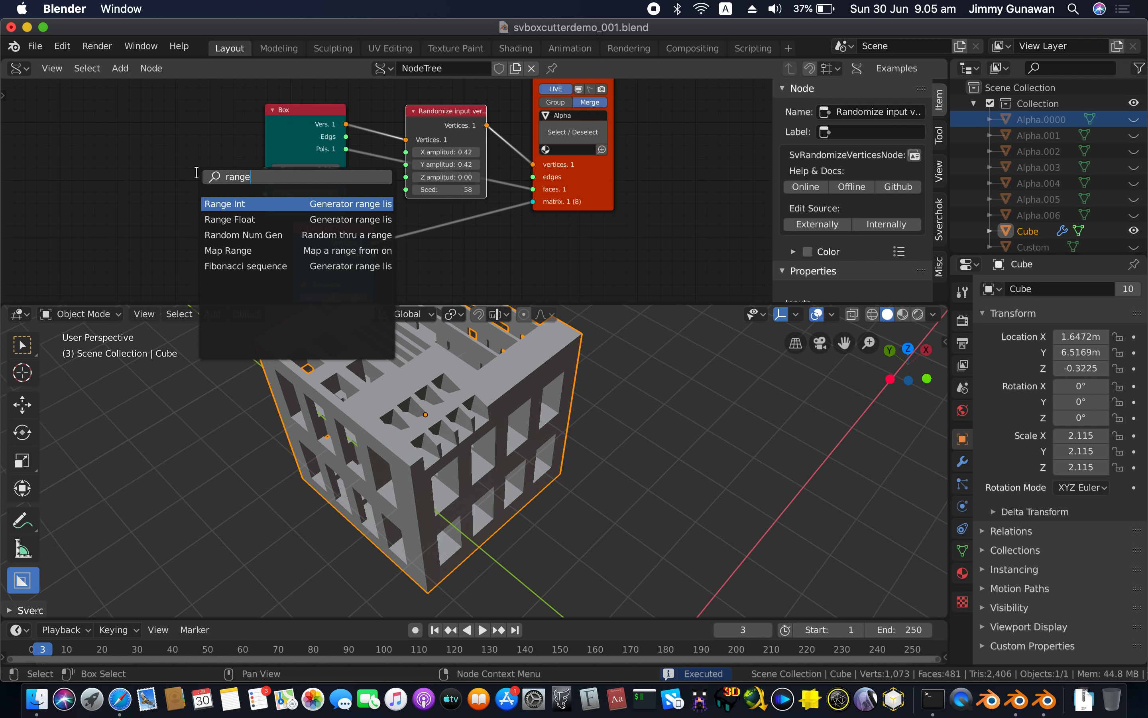
key("Return")
left_click(139, 161)
left_click_drag(221, 178, 407, 189)
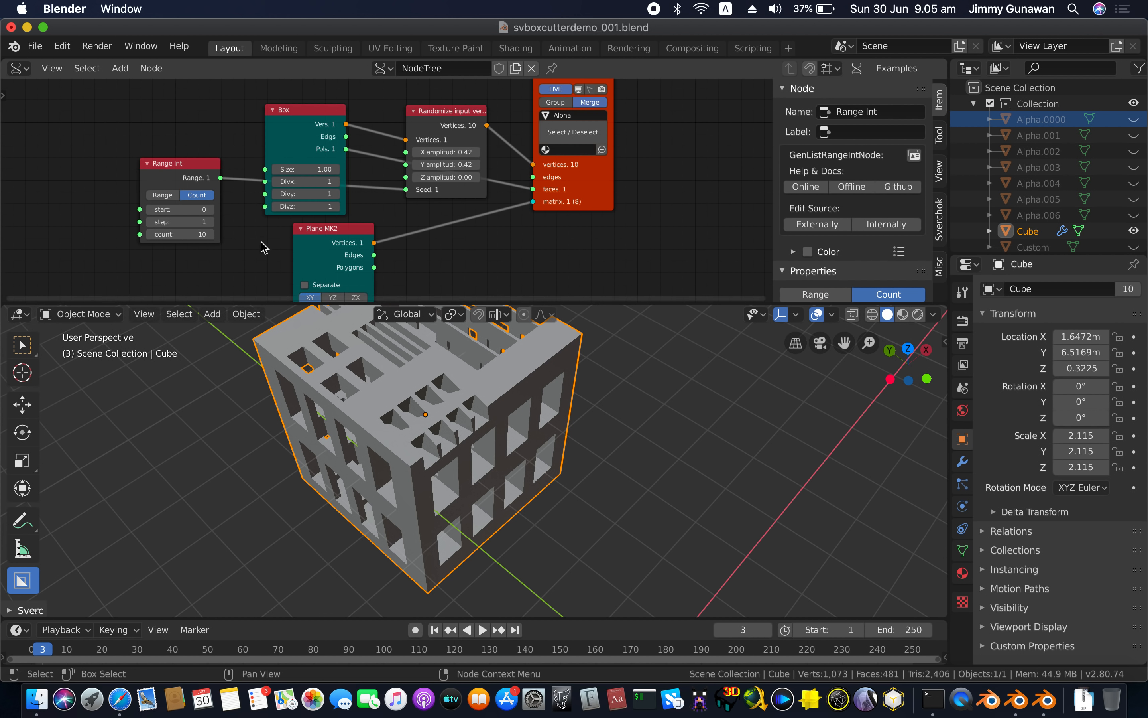
Cut with the randomized box shape beside the cube and into the upper part of its front face
middle_click_drag(700, 475, 676, 451)
left_click_drag(667, 469, 760, 534)
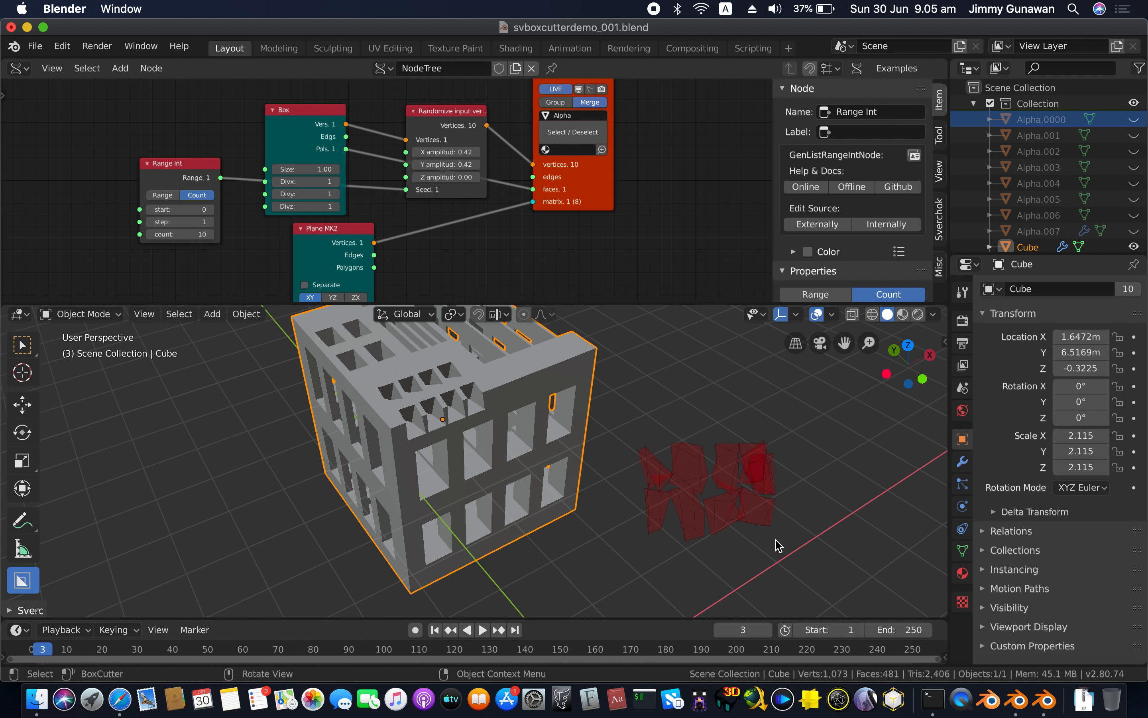
left_click(759, 436)
middle_click_drag(682, 428, 682, 426)
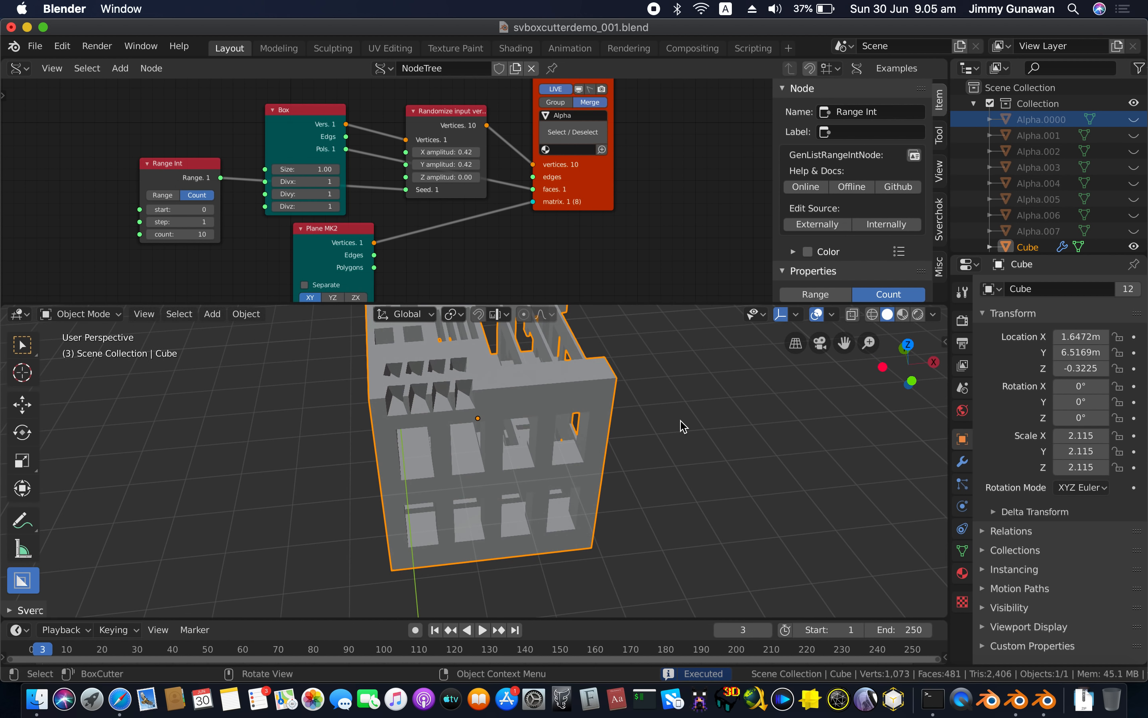
middle_click_drag(591, 426, 591, 425)
mouse_move(474, 368)
left_mouse_down()
mouse_move(576, 424)
mouse_move(566, 483)
mouse_move(584, 437)
left_mouse_up()
left_click(531, 493)
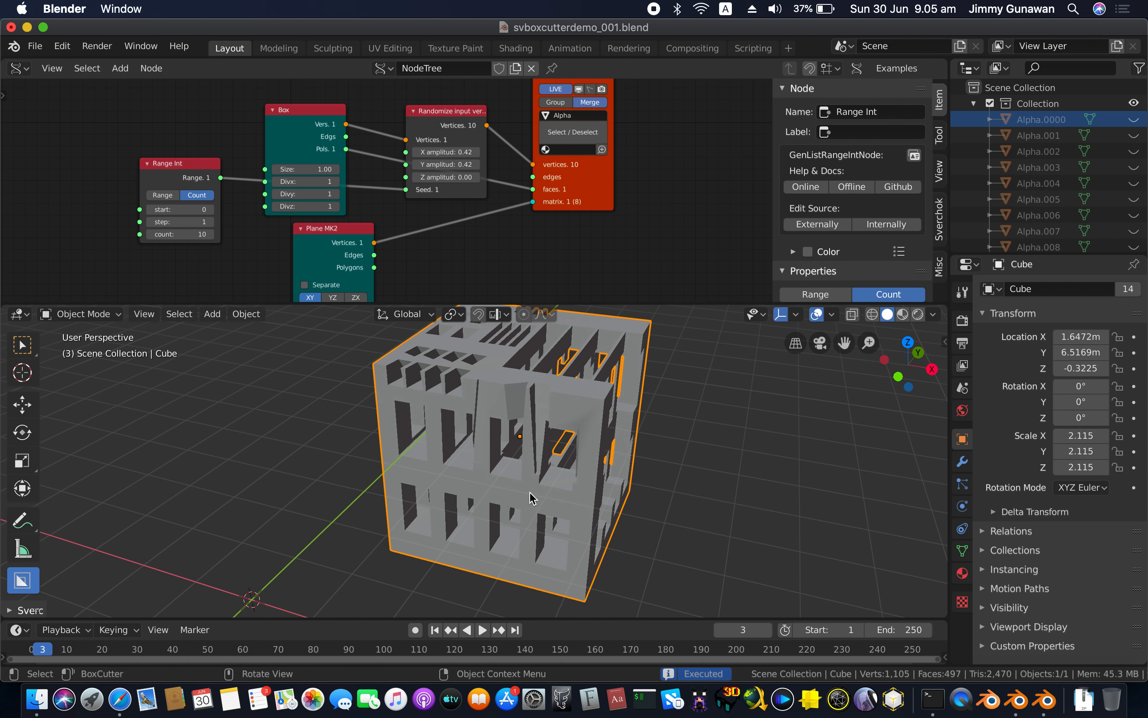
Cut a large randomized box grid through the cube's upper corner
middle_click_drag(531, 493, 530, 492)
left_click_drag(475, 349, 702, 446)
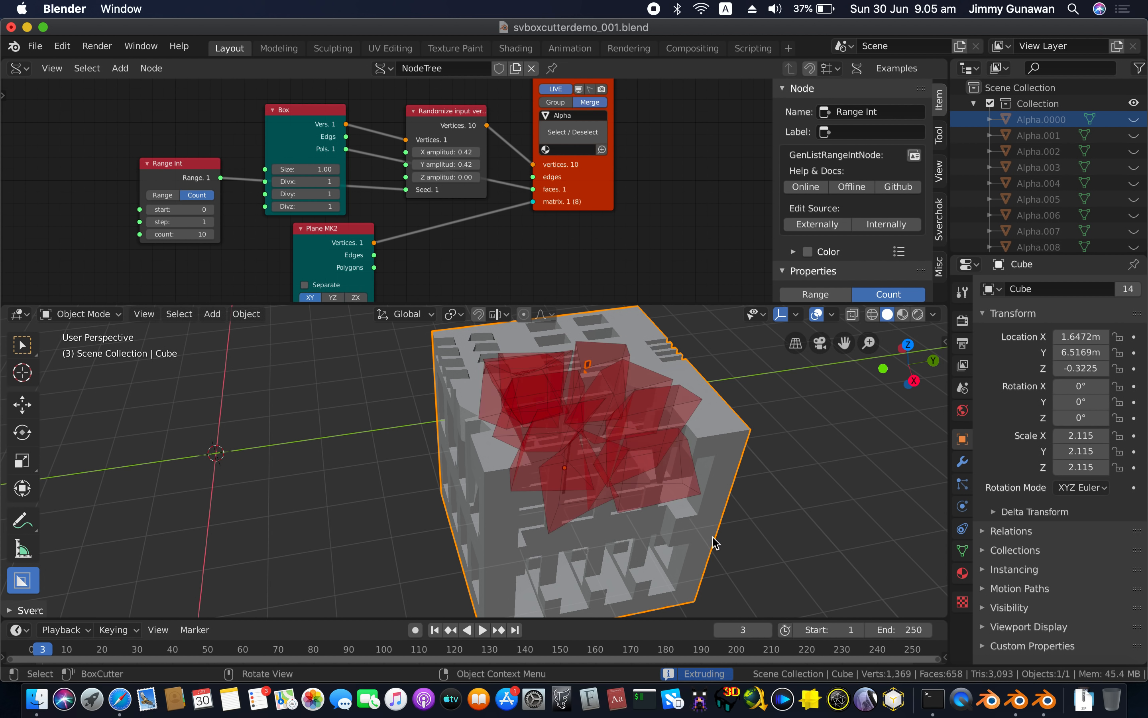
left_click(681, 538)
Delete the cut cube and add a new cube stretched along X to a scale of about 4.66
middle_click_drag(681, 538, 617, 538)
key("Delete")
key("shift+a")
mouse_move(546, 386)
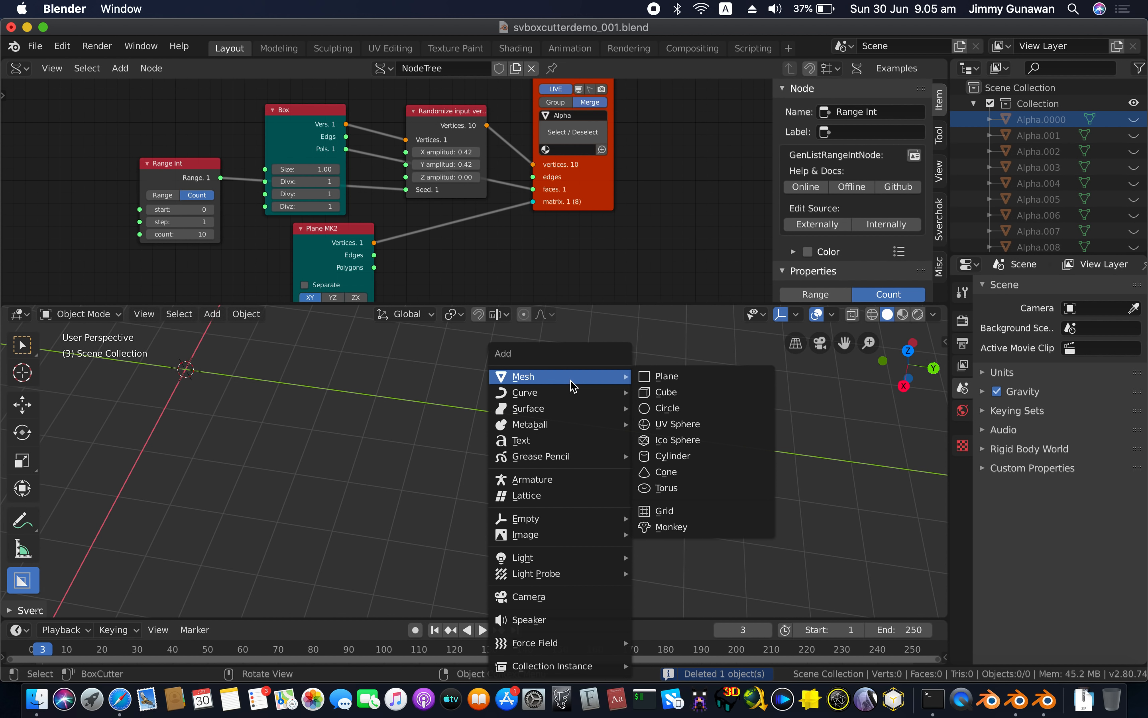
left_click(691, 392)
scroll(630, 406, "down", 2)
key("s")
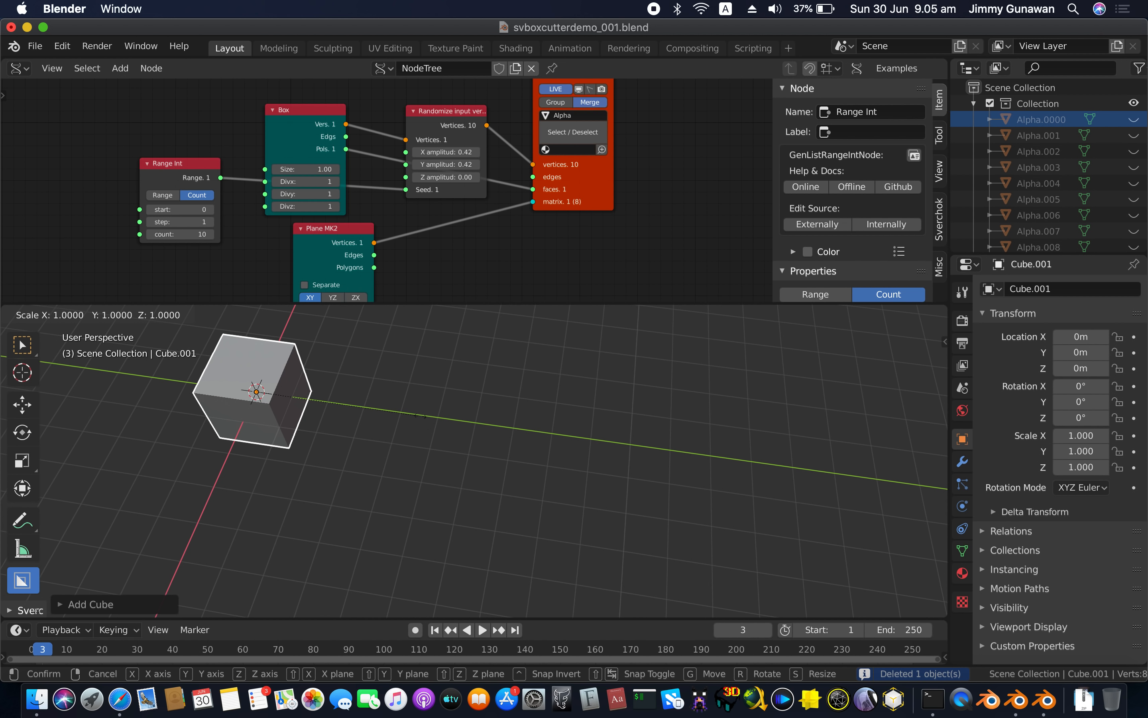
key("x")
left_click(3, 478)
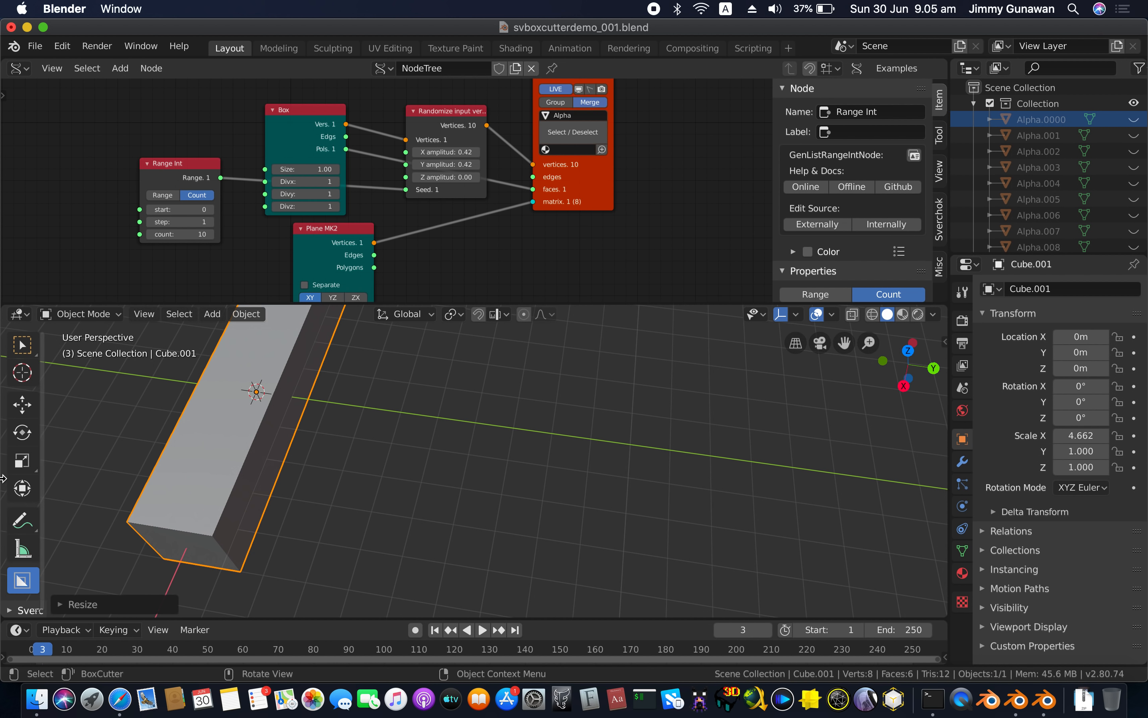
Cut a small randomized shape into one end of the bar's top face and a larger one across the other half
scroll(274, 464, "right", 8)
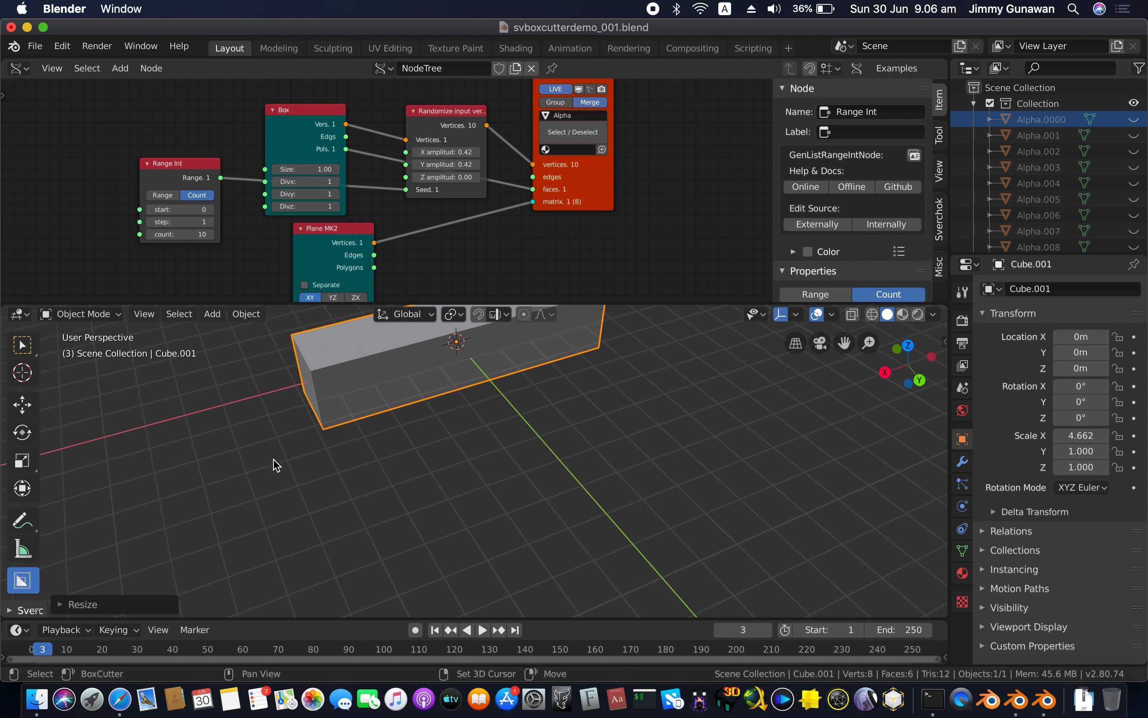
scroll(274, 464, "up", 5, "shift")
scroll(274, 464, "up", 3)
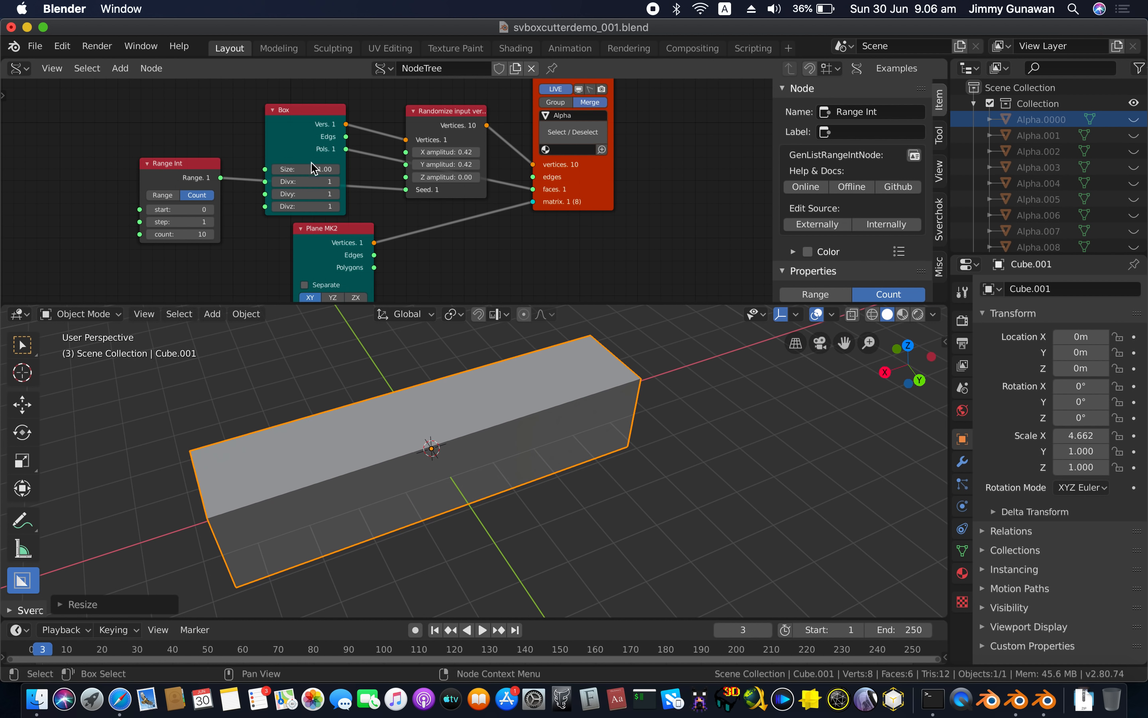
scroll(334, 449, "right", 5)
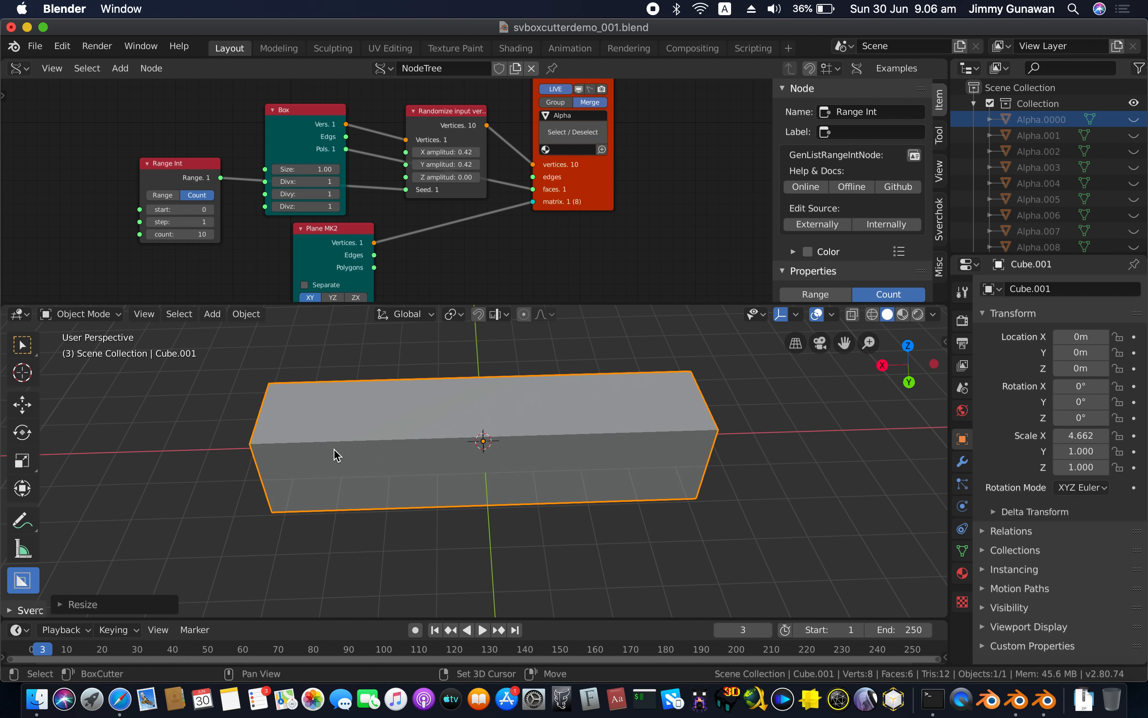
scroll(519, 435, "right", 5)
right_click(466, 401)
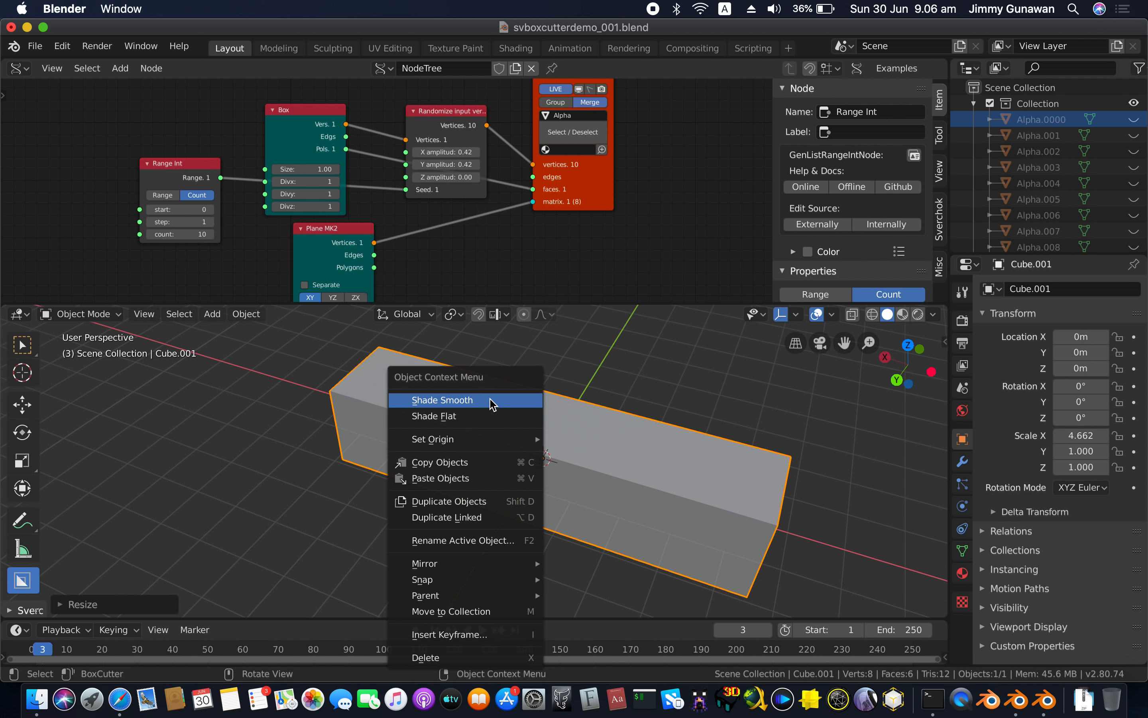
scroll(420, 381, "left", 5)
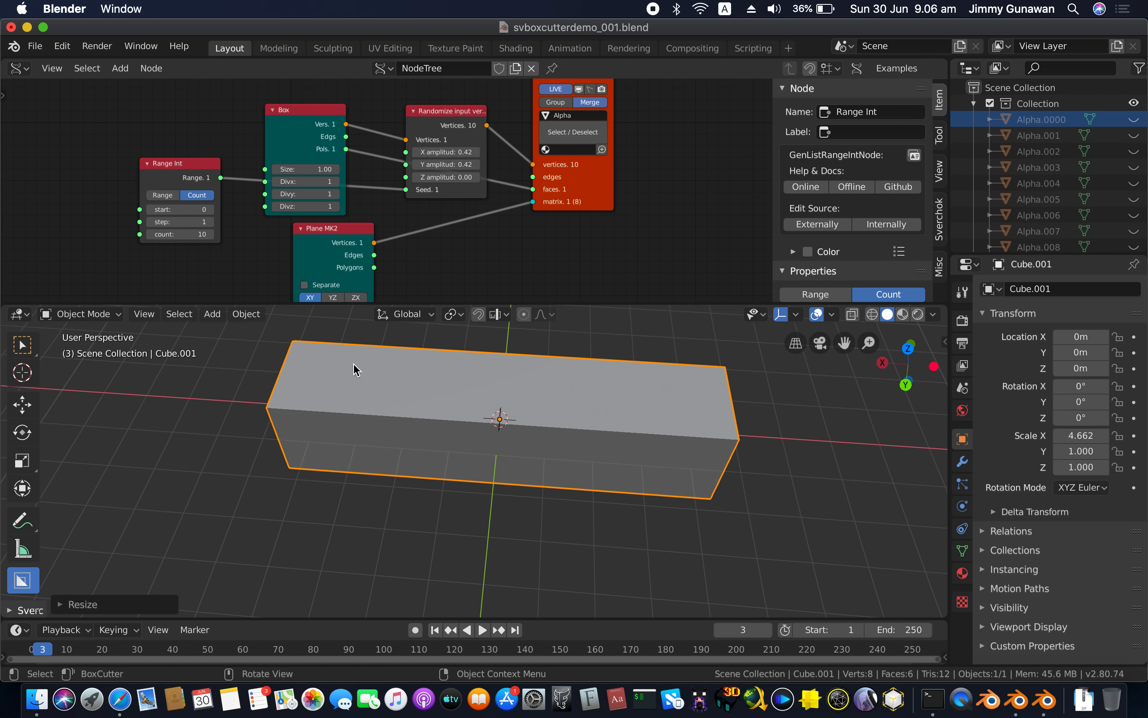
left_click_drag(351, 370, 464, 414)
left_click(464, 429)
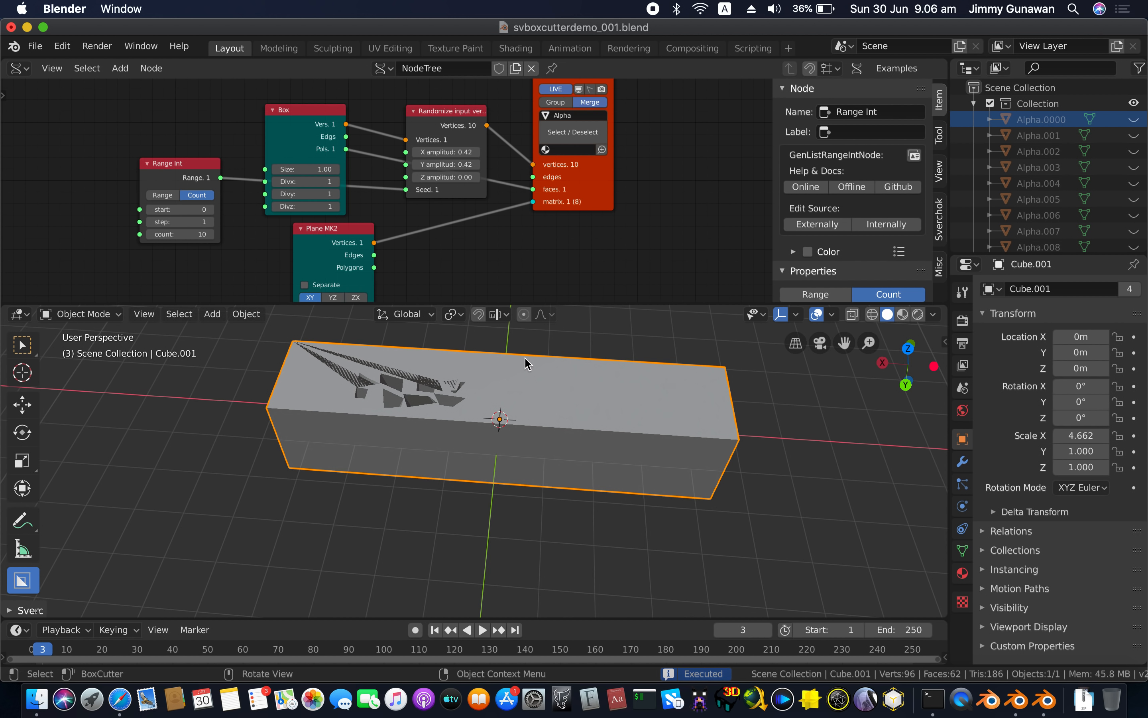
left_click_drag(524, 359, 677, 452)
left_click(672, 496)
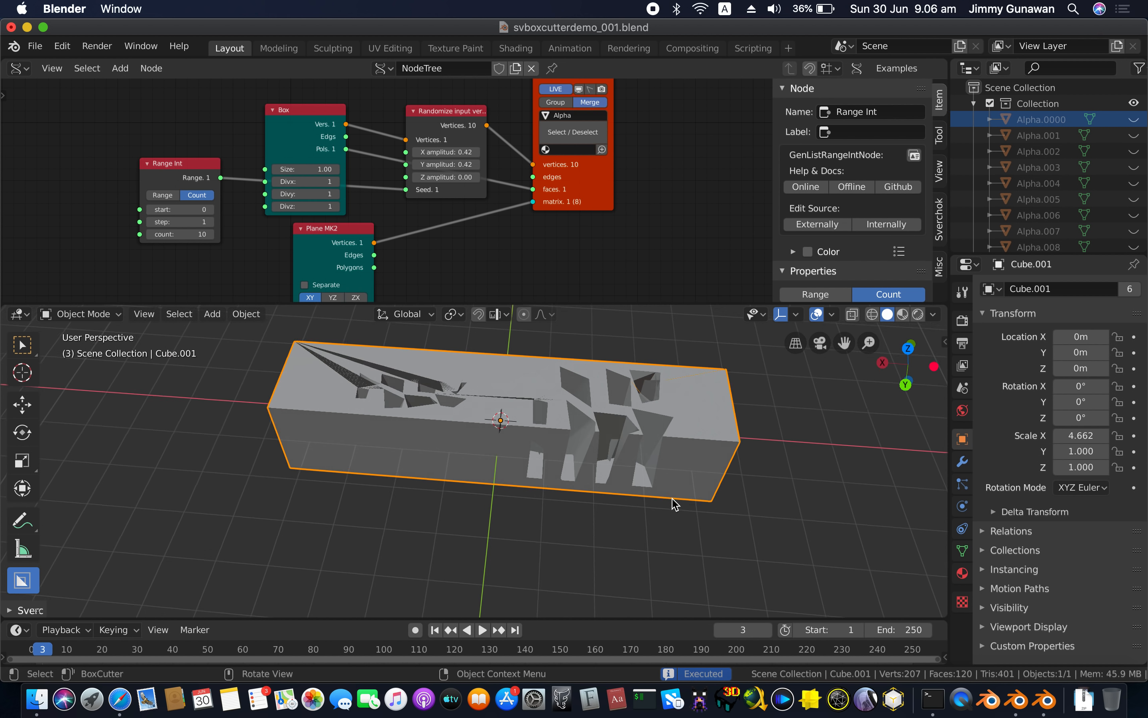
Add a Frame info node and connect its Current Frame output to the Range Int node's start
scroll(672, 498, "right", 5)
scroll(671, 498, "right", 3, "shift")
scroll(673, 499, "right", 2, "shift")
scroll(671, 492, "left", 5)
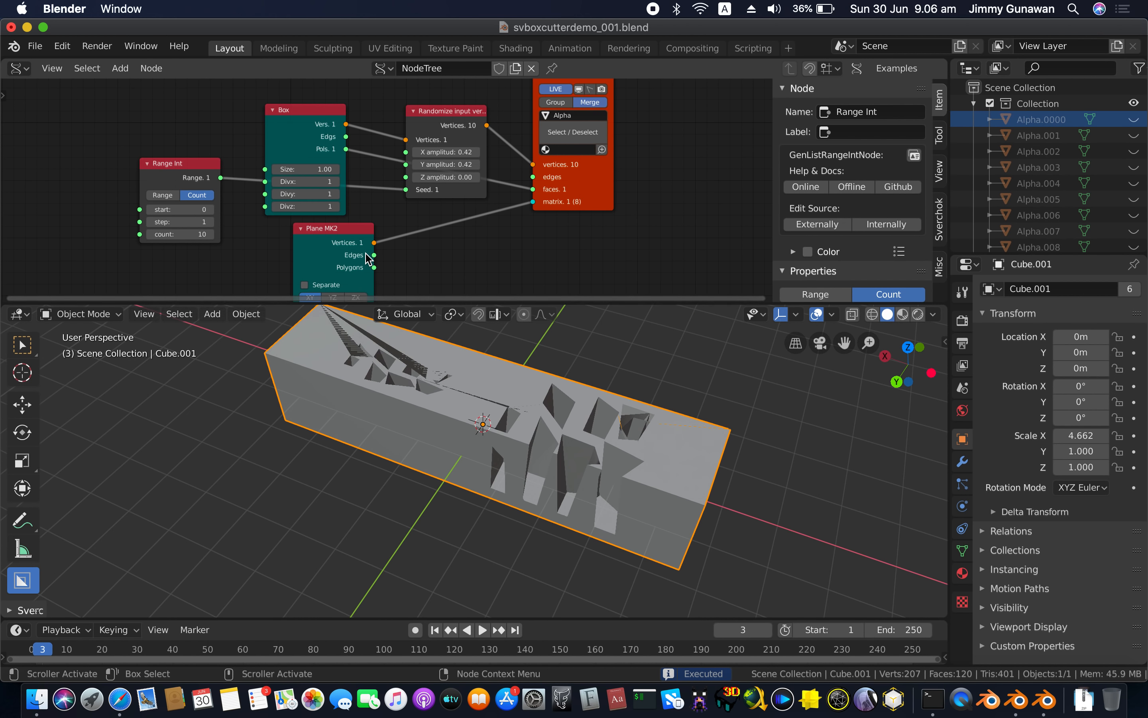
scroll(114, 162, "left", 3)
key("alt+space")
type("ra")
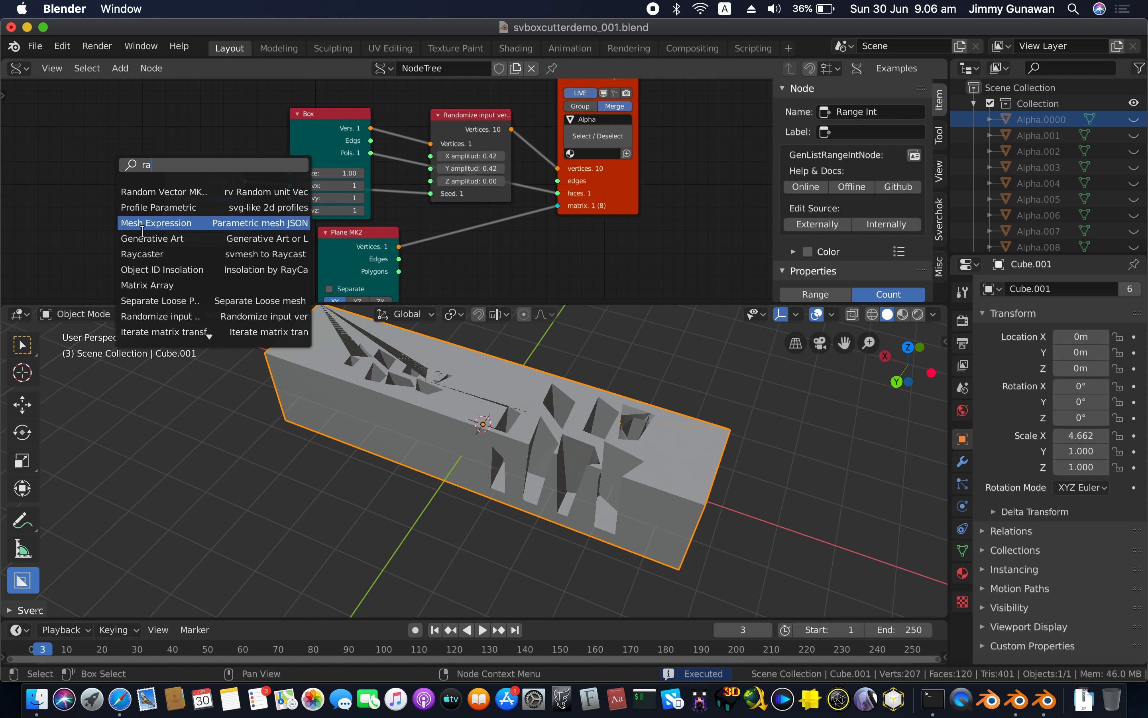
type("fra")
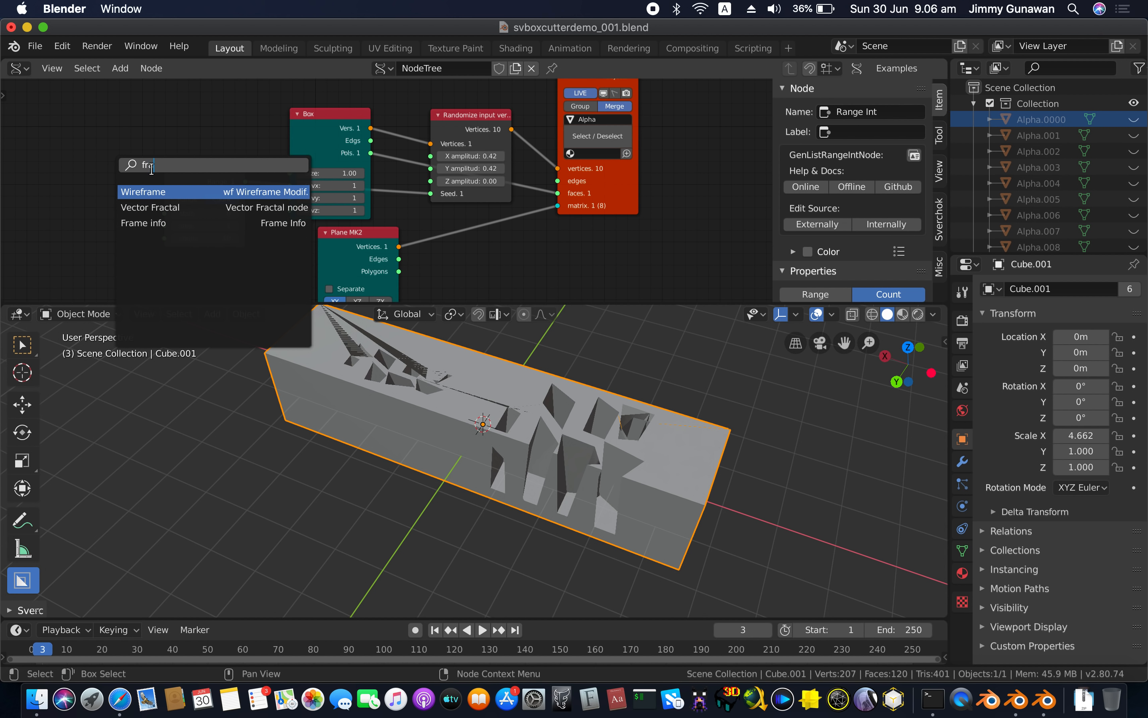
left_click(142, 225)
left_click(41, 211)
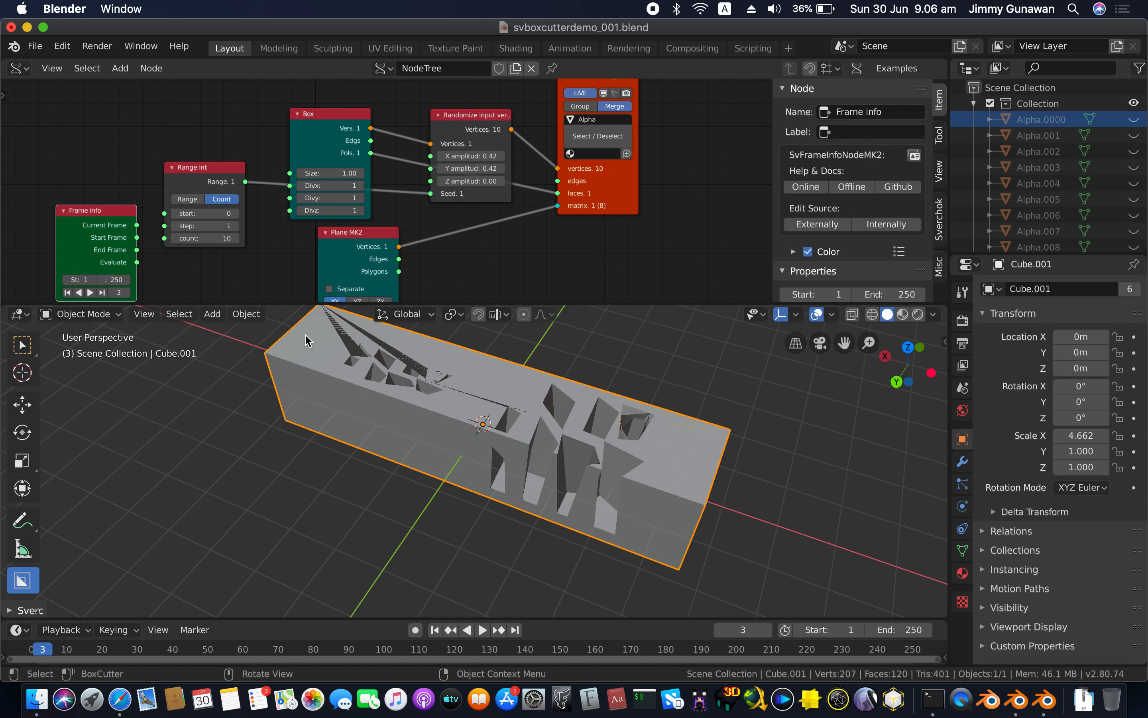
left_click_drag(166, 217, 165, 213)
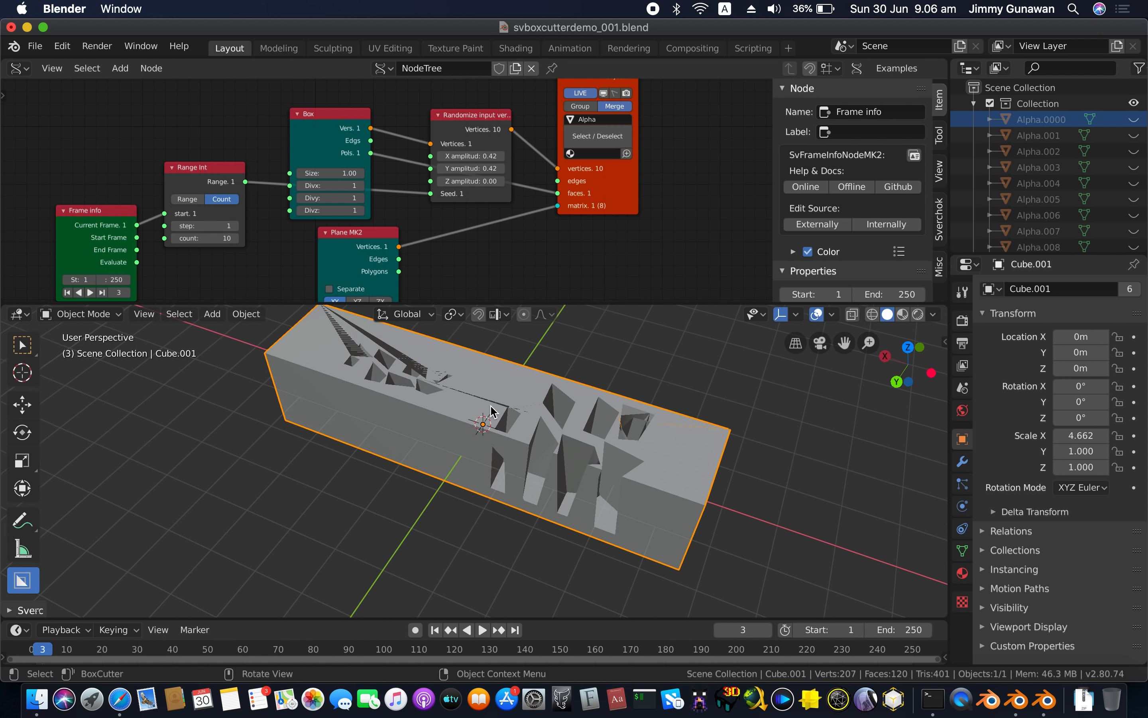
Cut the bar's long side with the frame 6 shape, and its far end with the frame 7 shape
middle_click_drag(474, 360, 296, 515)
mouse_move(296, 515)
left_mouse_down()
mouse_move(414, 551)
mouse_move(444, 576)
left_mouse_up()
left_click(457, 539)
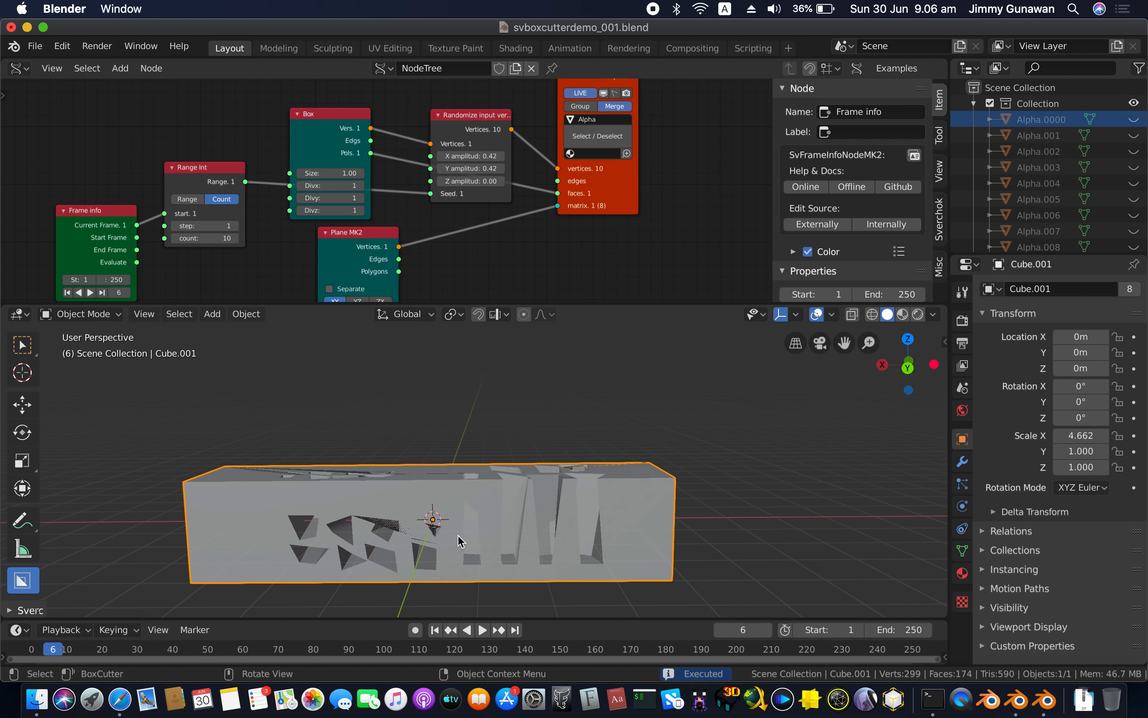
key("Right")
middle_click_drag(457, 535, 646, 523)
mouse_move(647, 513)
left_mouse_down()
mouse_move(738, 576)
mouse_move(740, 610)
left_mouse_up()
middle_click_drag(739, 610, 352, 451)
Rearrange the Frame info and Range Int nodes, and cut large randomized shapes through the bar while the animation plays
left_click_drag(106, 209, 95, 172)
left_click_drag(193, 174, 194, 168)
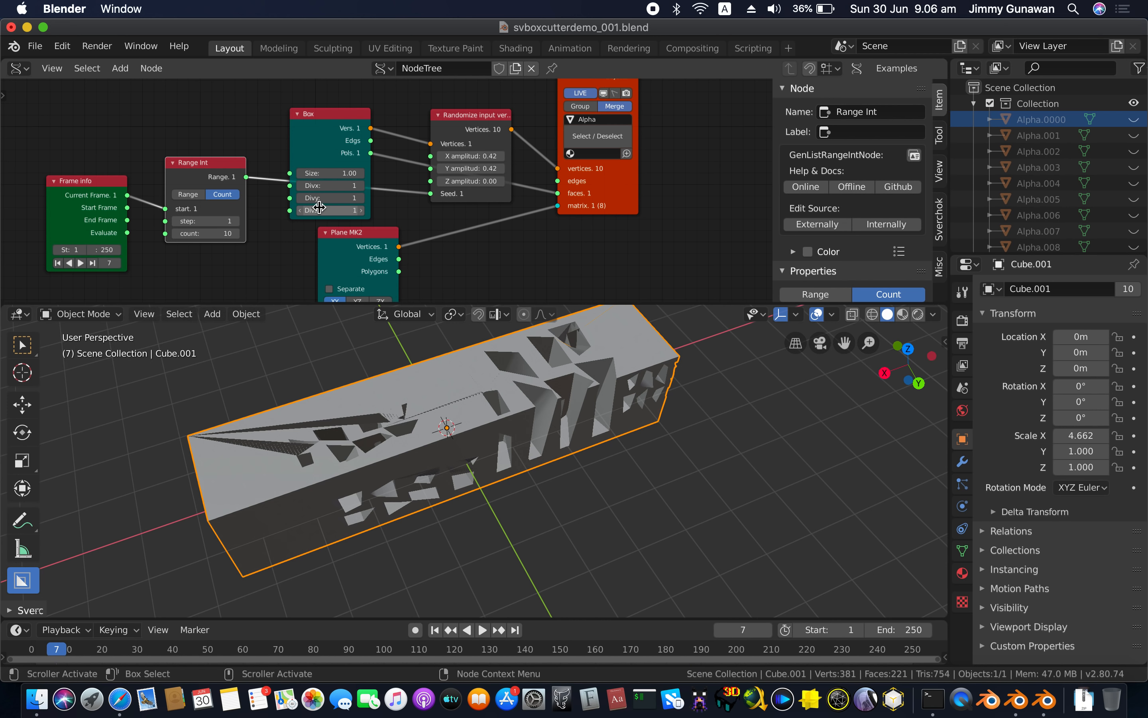
middle_click_drag(436, 428, 415, 416)
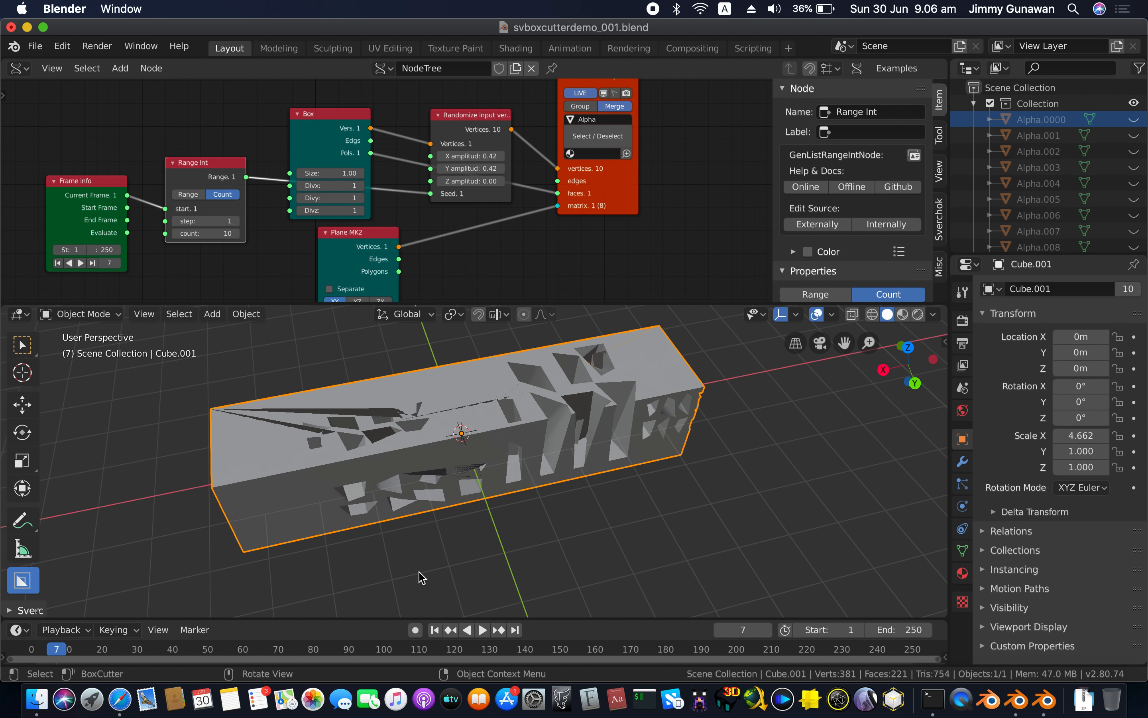
key("space")
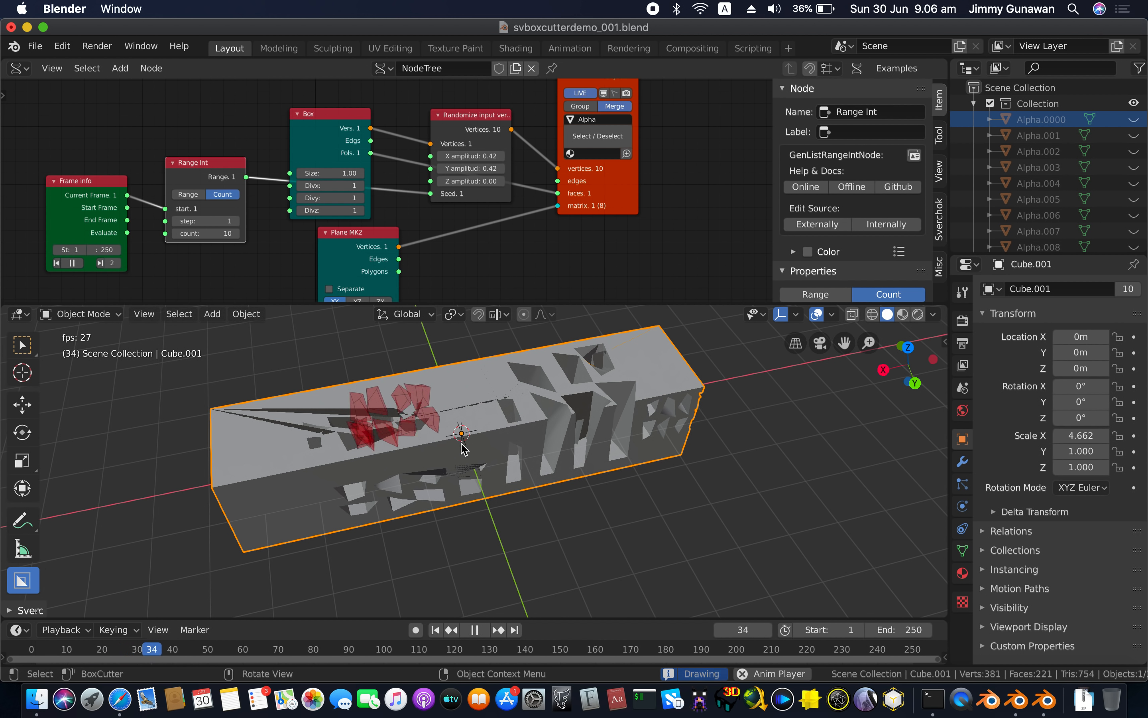
middle_click_drag(470, 395, 572, 471)
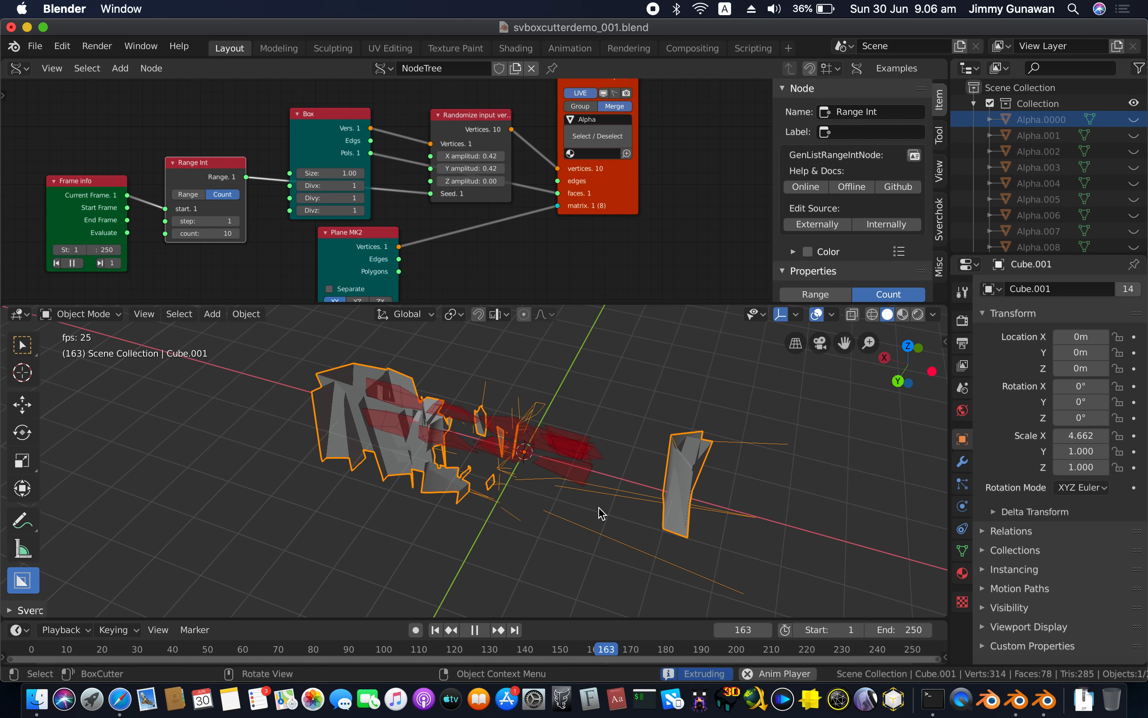
key("Escape")
middle_click_drag(519, 463, 505, 427)
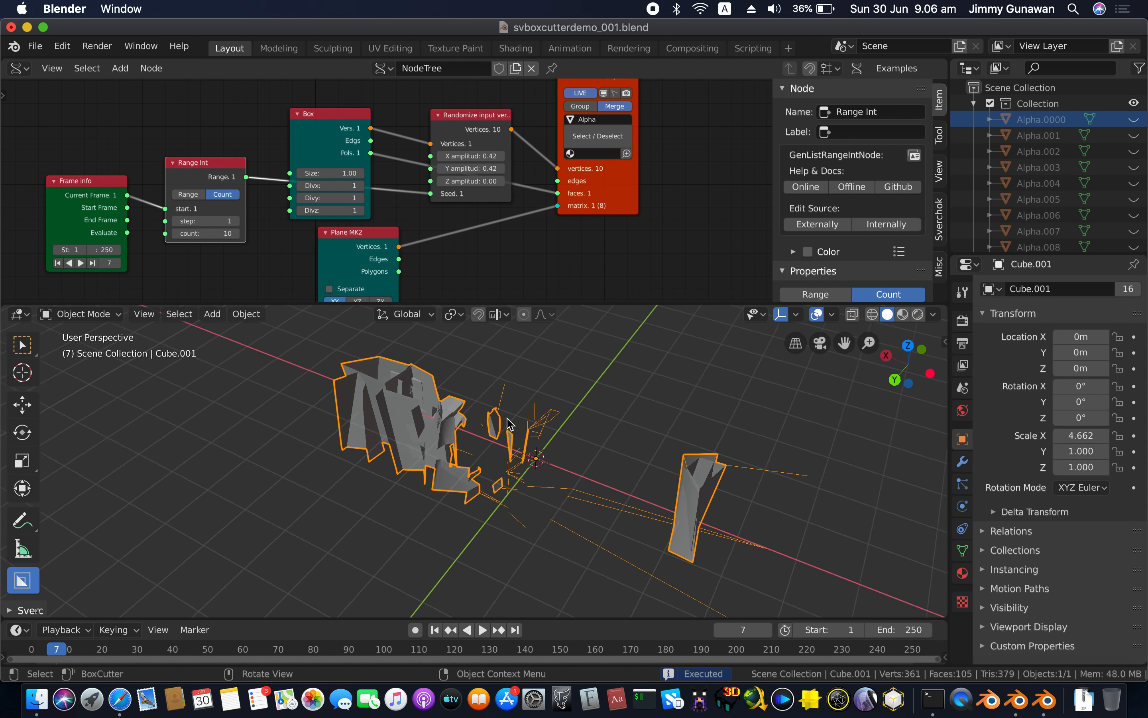
Delete the cut bar, and replace the Randomize node with a direct link from the Box's Vers to the Viewer BMesh vertices
key("Delete")
left_click_drag(324, 141, 313, 88)
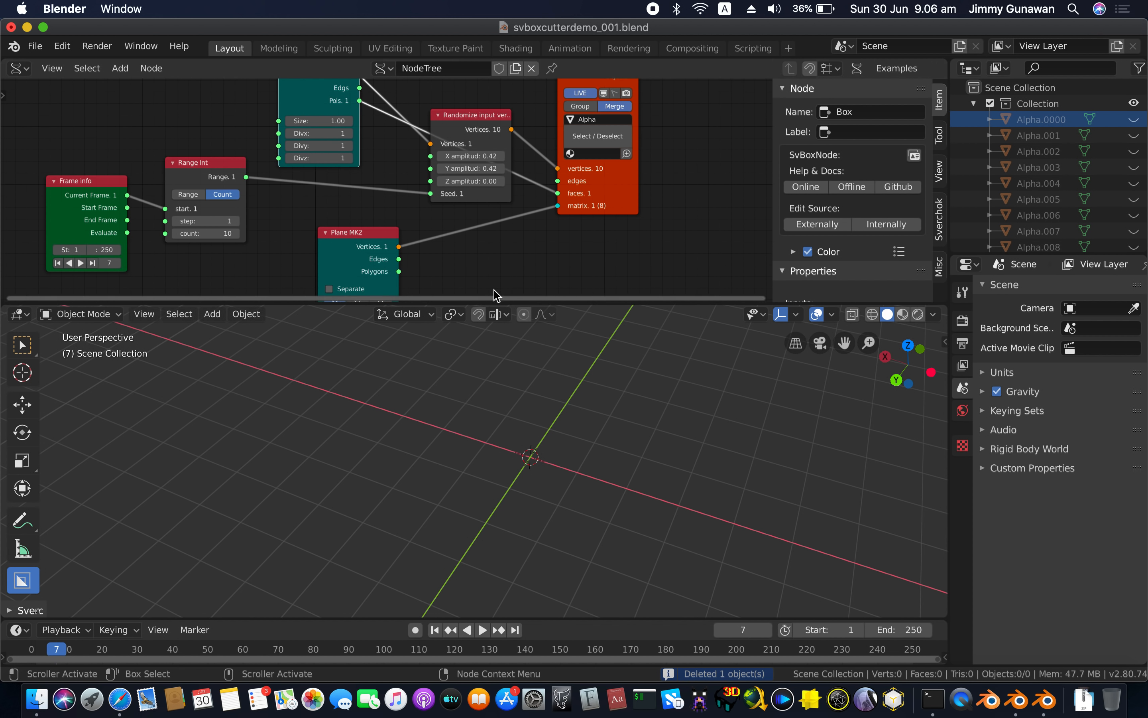
left_click(484, 118)
key("Delete")
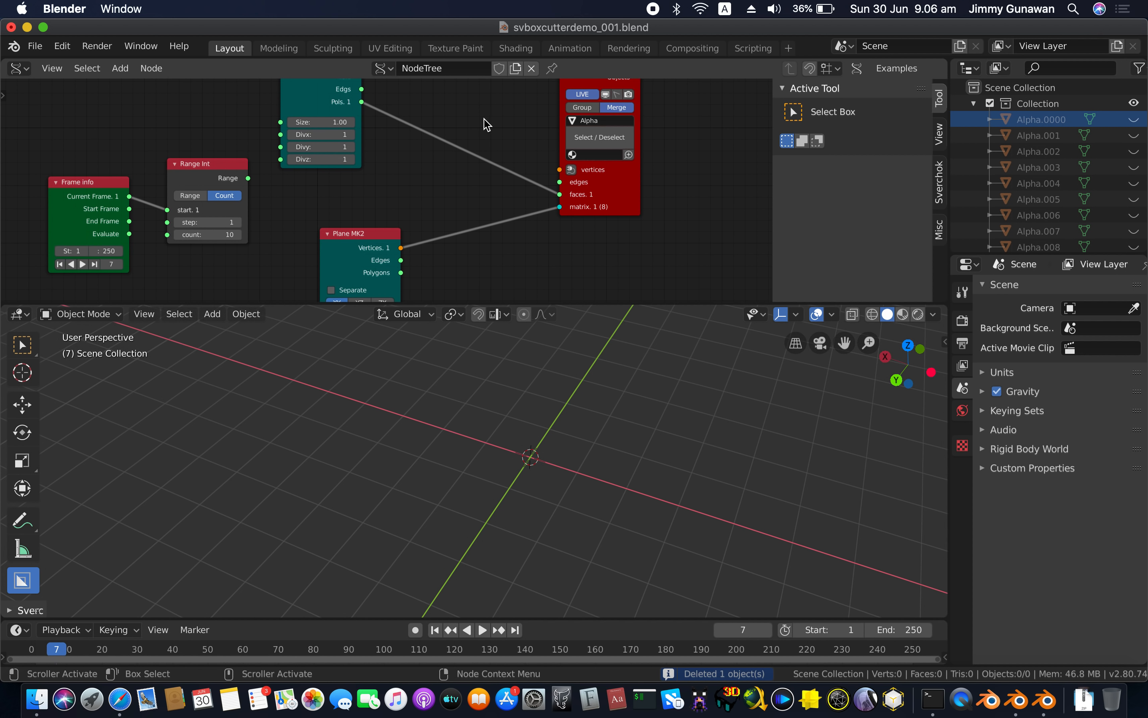
scroll(365, 89, "up", 2)
left_click_drag(369, 97, 568, 191)
left_click_drag(336, 99, 427, 138)
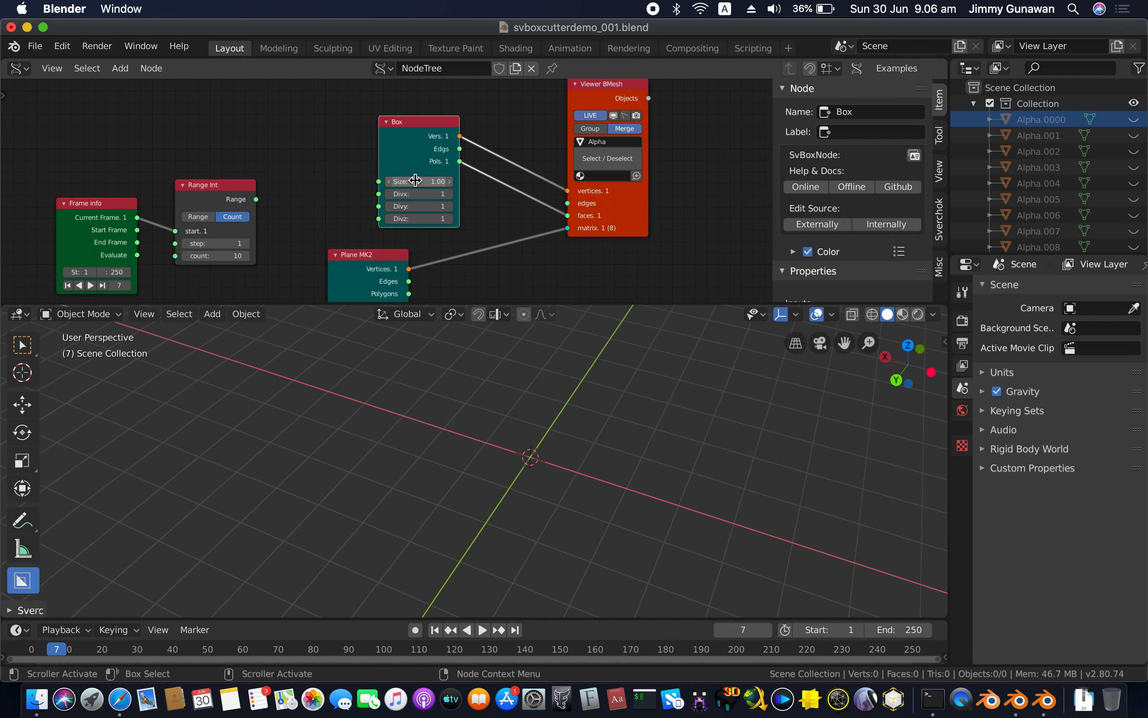
middle_click_drag(498, 433, 444, 488)
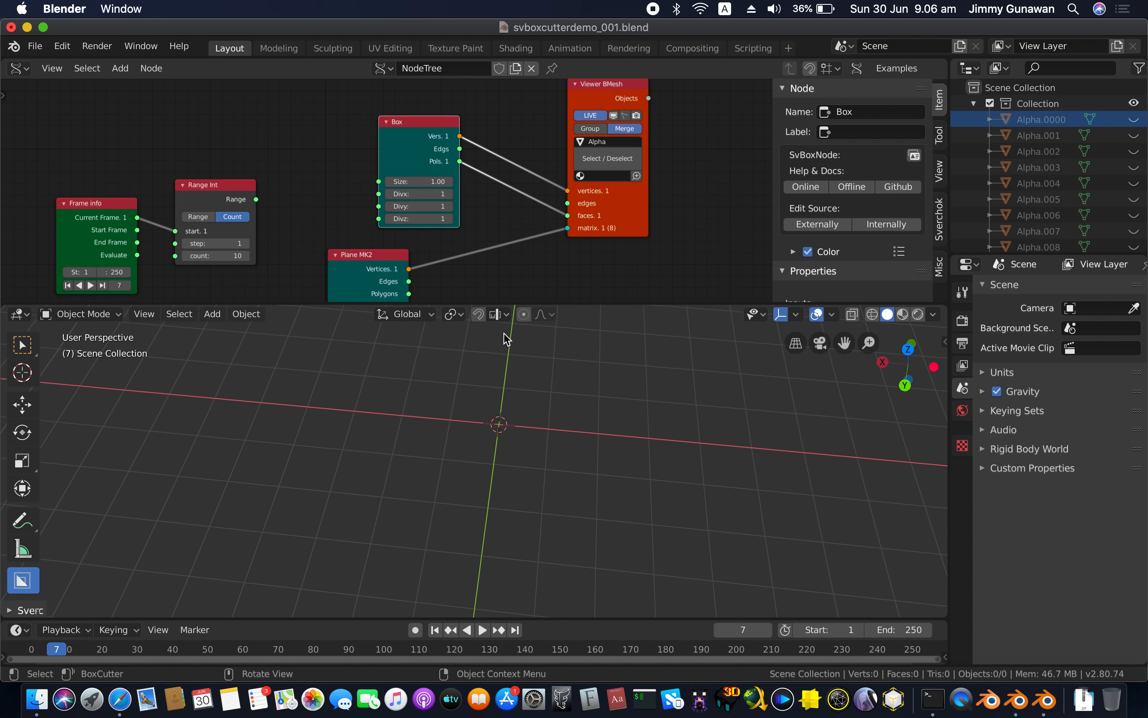
left_click_drag(617, 204, 566, 218)
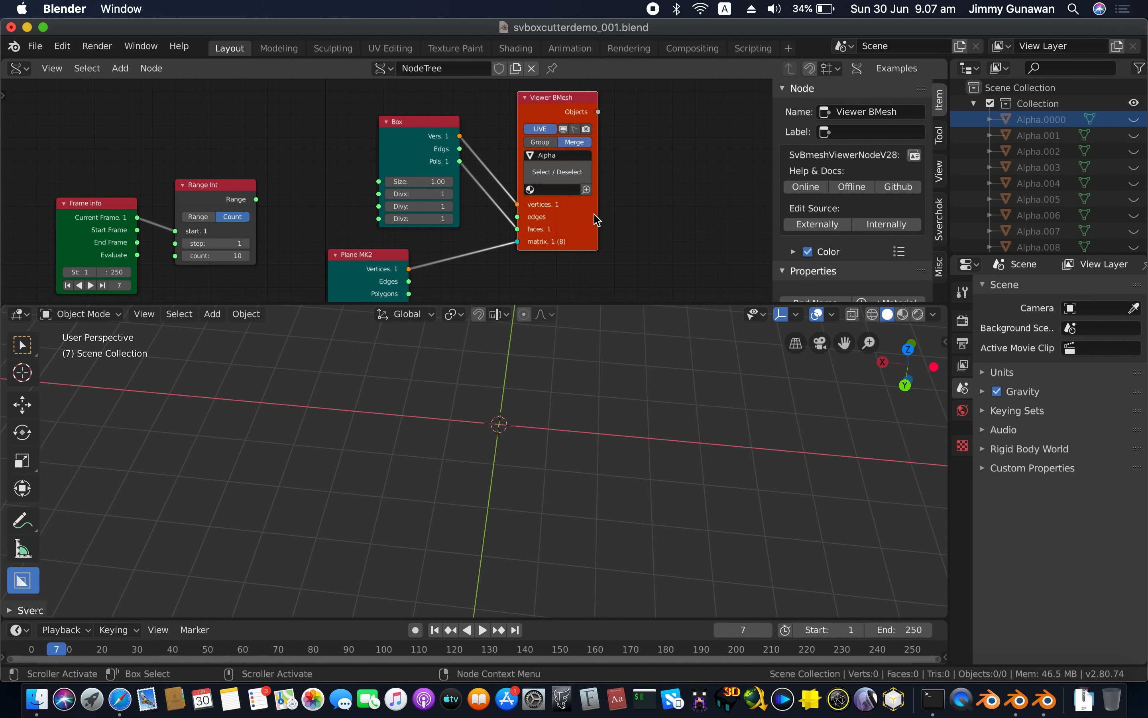
Add a new cube at the origin and scale it uniformly to about 2.17
middle_click_drag(515, 423, 515, 423)
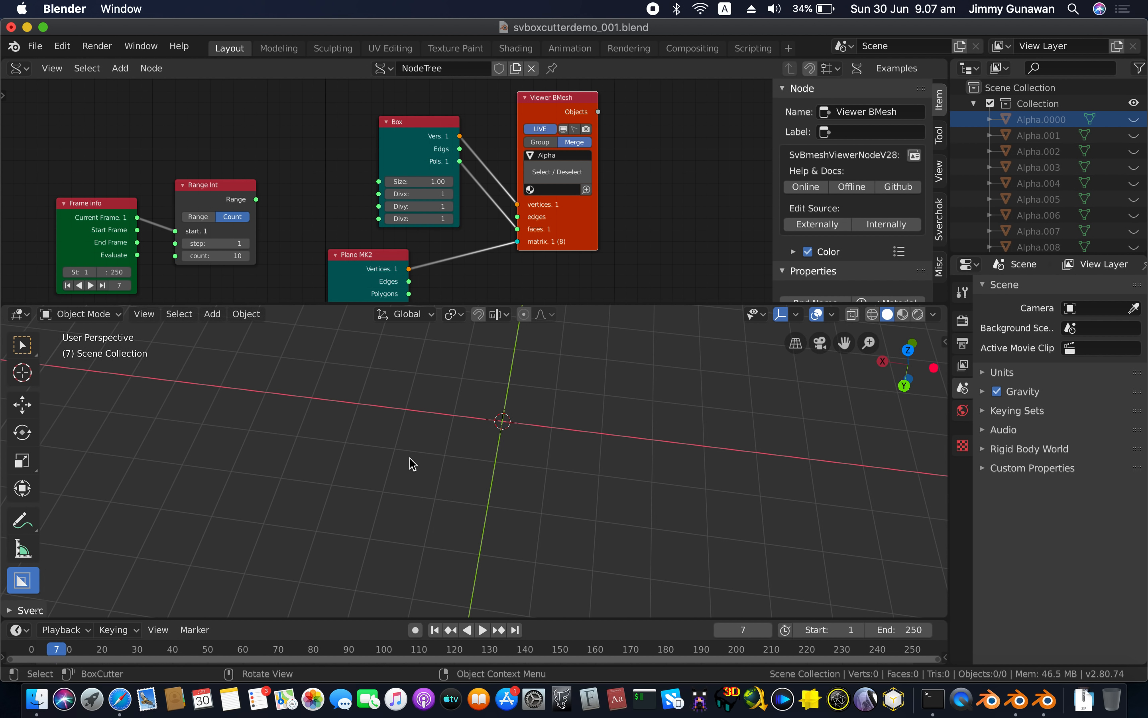
key("shift+a")
mouse_move(403, 380)
left_click(540, 395)
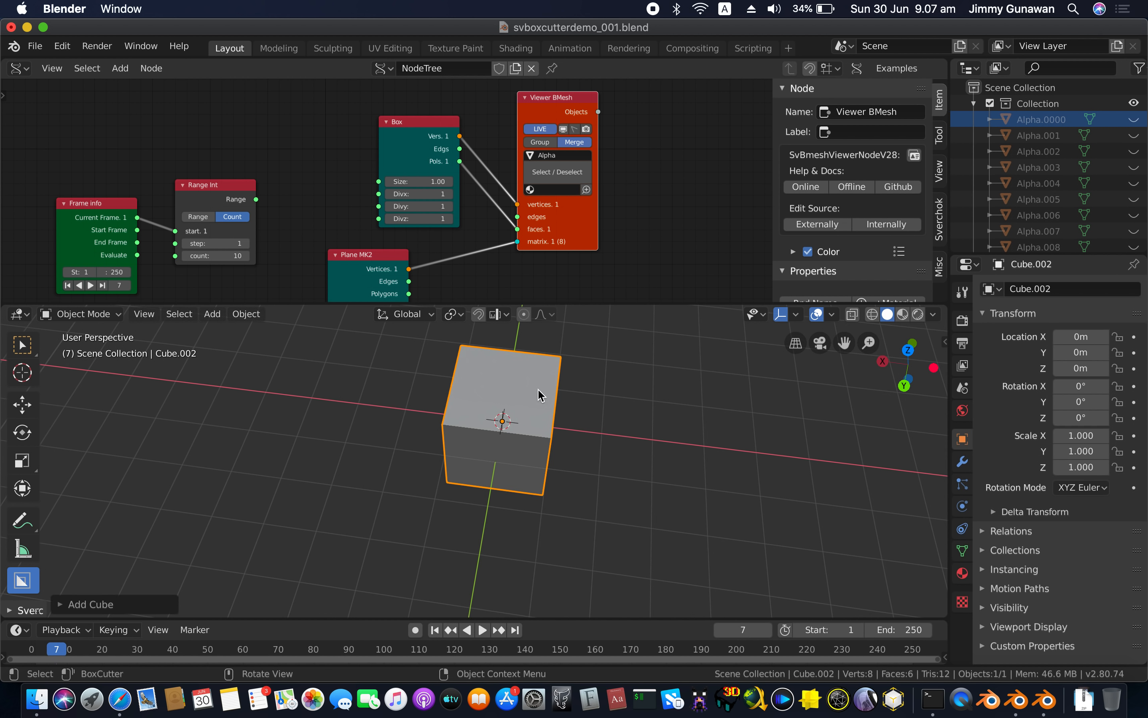
key("s")
left_click(561, 441)
middle_click_drag(561, 441, 562, 442)
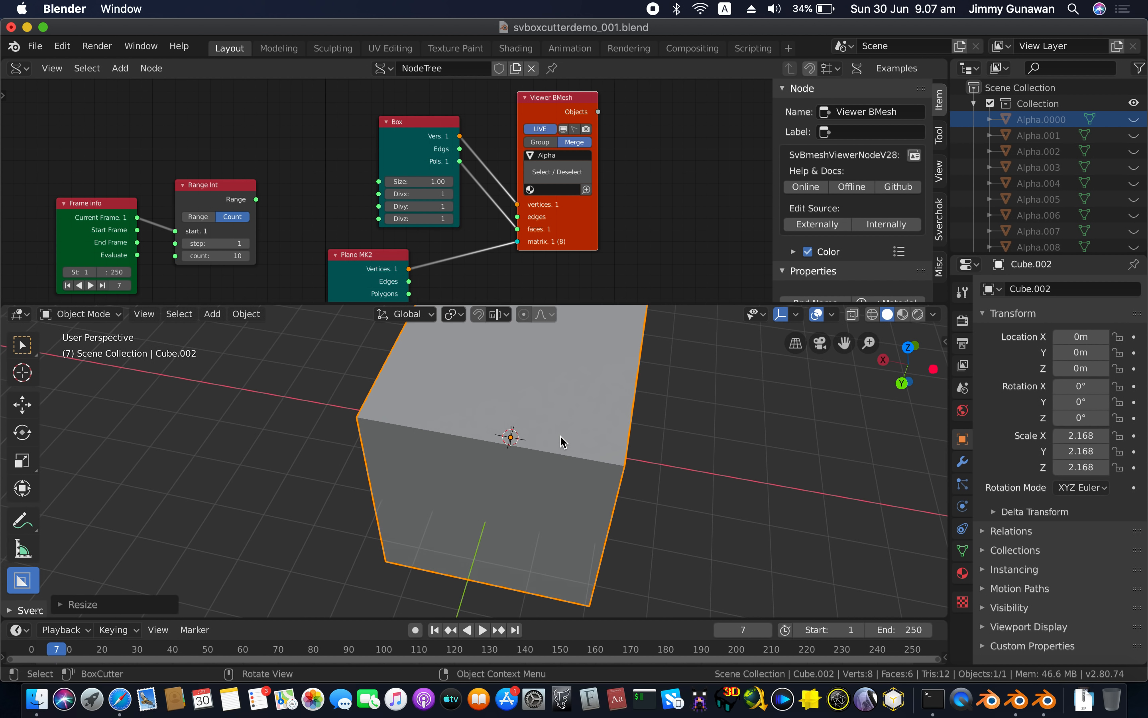
Delete the Range Int and Frame info nodes, and move the Box node away from the Viewer BMesh node
left_click(250, 199)
key("x")
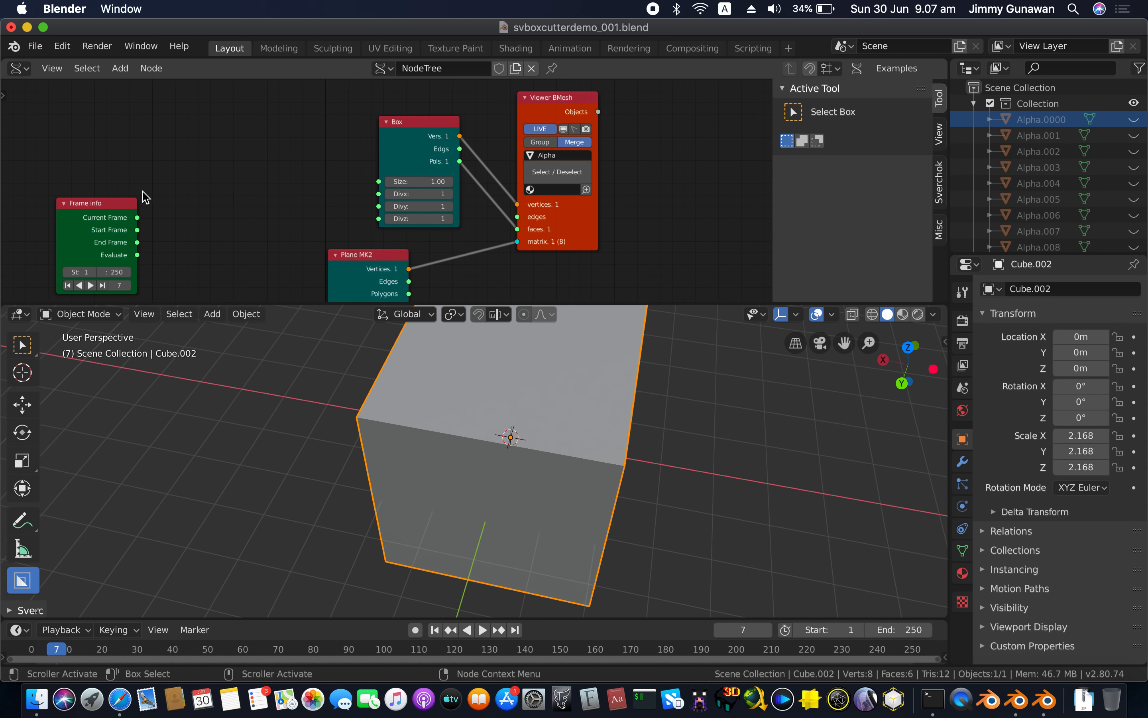
left_click(109, 204)
key("x")
left_click_drag(417, 125, 344, 125)
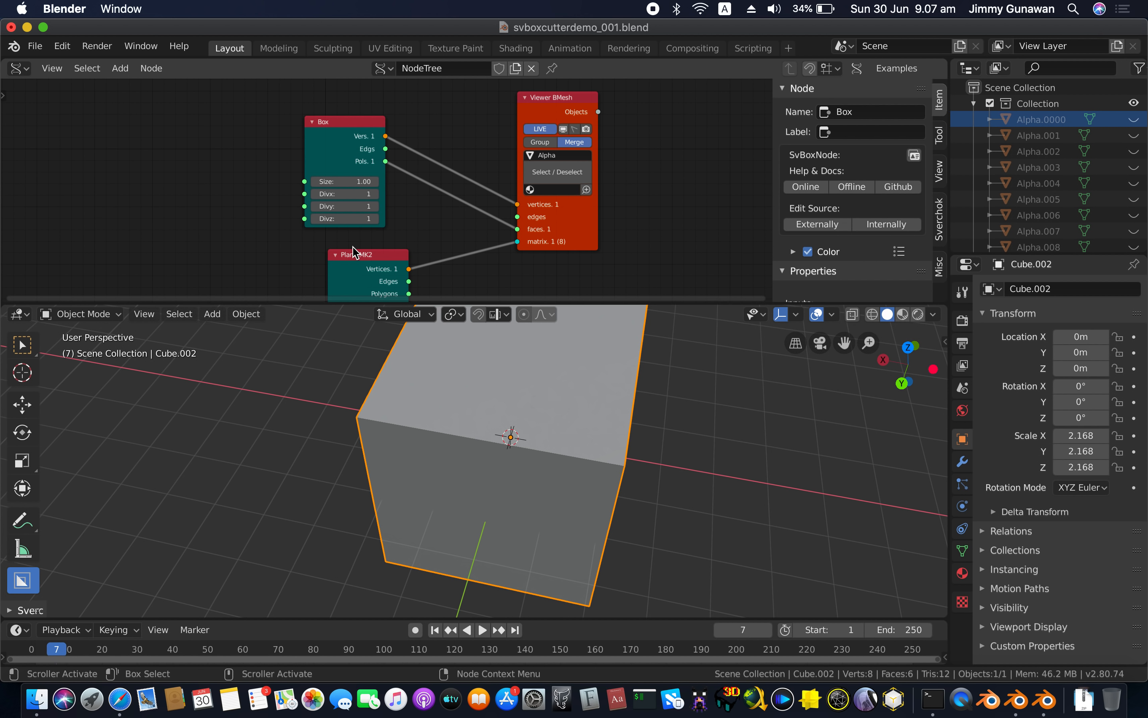
Insert a Randomize input vertices node between Plane MK2 and the Viewer BMesh matrix input, with X amplitude 0.36 and Y amplitude 0.48
scroll(353, 251, "down", 5)
left_click_drag(549, 193, 594, 193)
key("alt+space")
type("r")
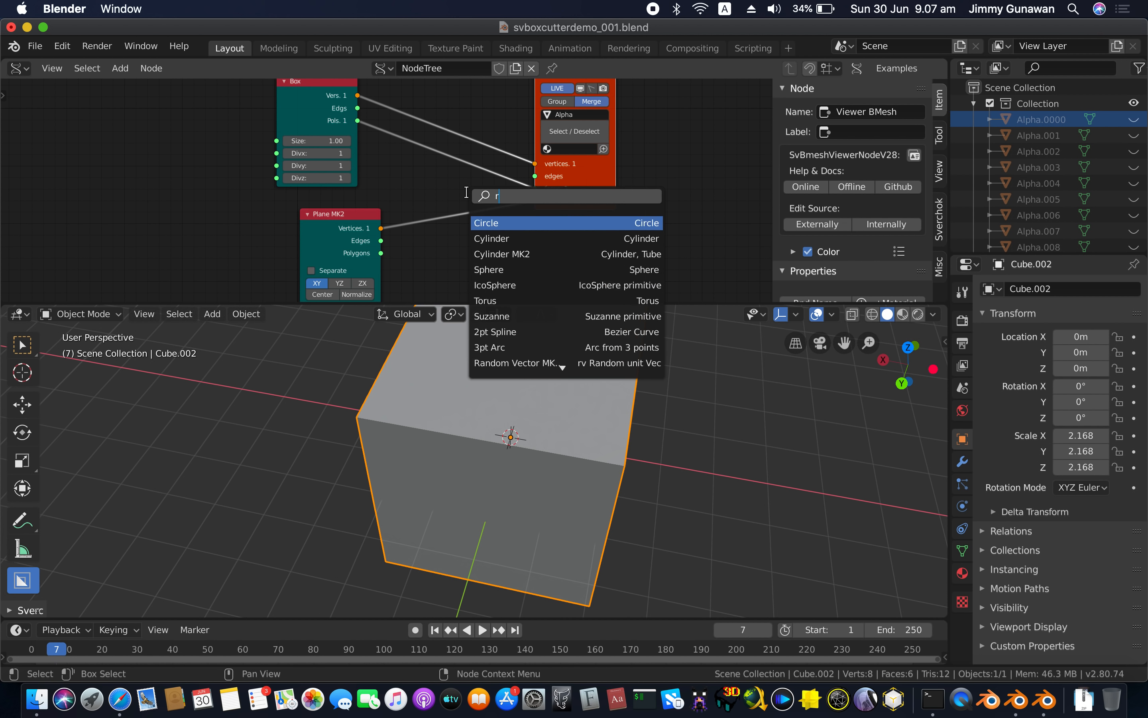
type("andomi")
left_click(511, 223)
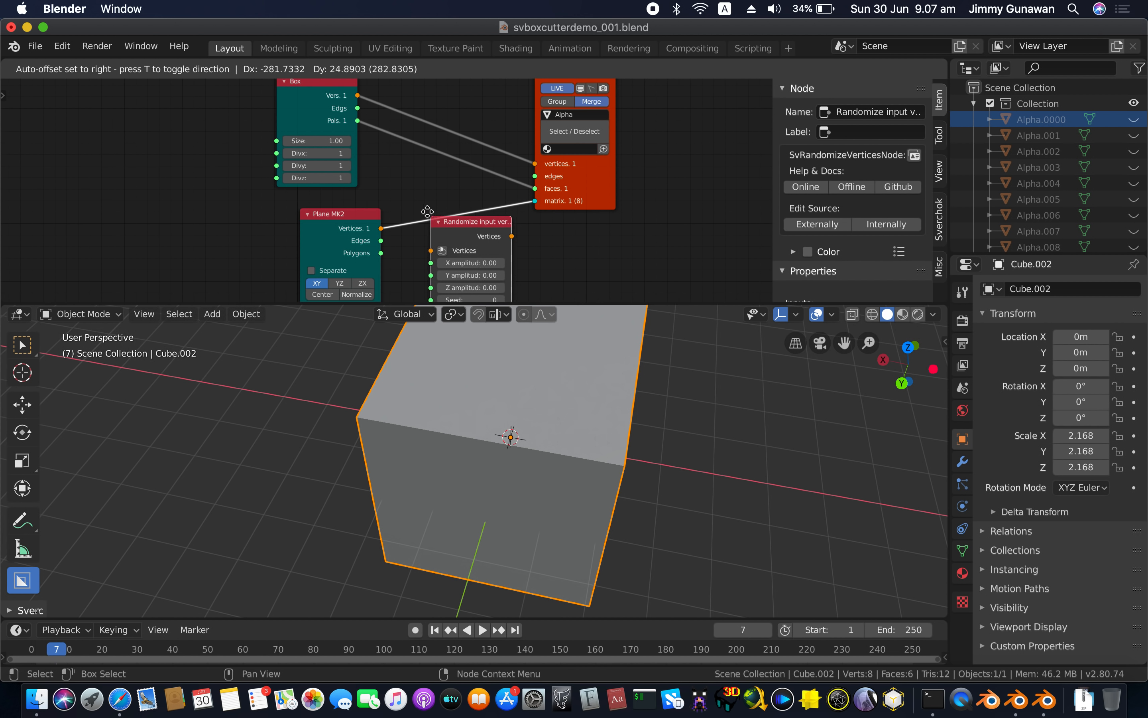
left_click(470, 250)
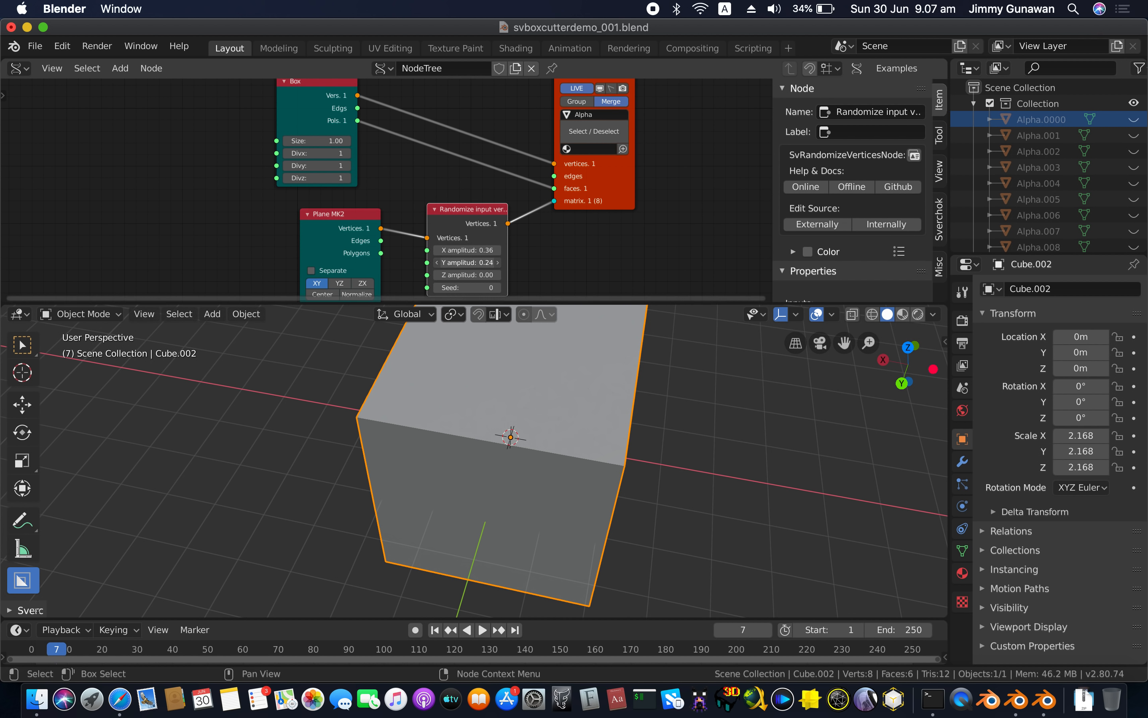
Cut the randomized box grid into the cube's top face with BoxCutter and save the file
middle_click_drag(498, 361, 509, 395)
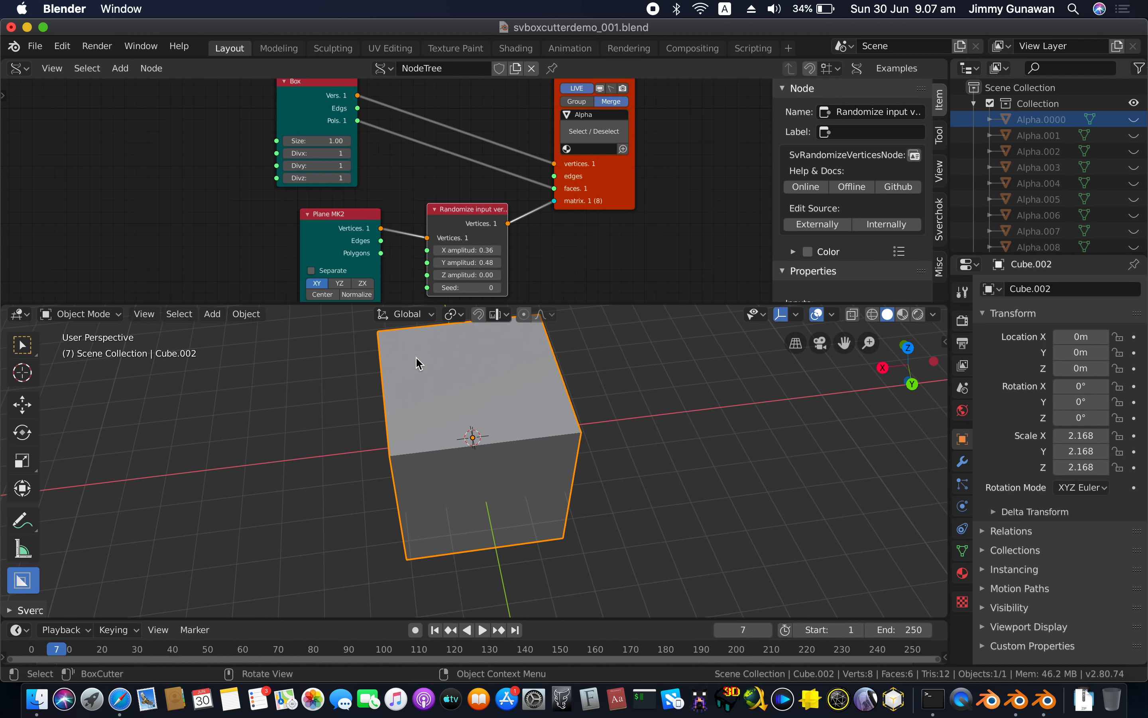
mouse_move(416, 363)
left_mouse_down()
mouse_move(539, 423)
mouse_move(556, 546)
mouse_move(541, 517)
left_mouse_up()
middle_click_drag(541, 516, 527, 494)
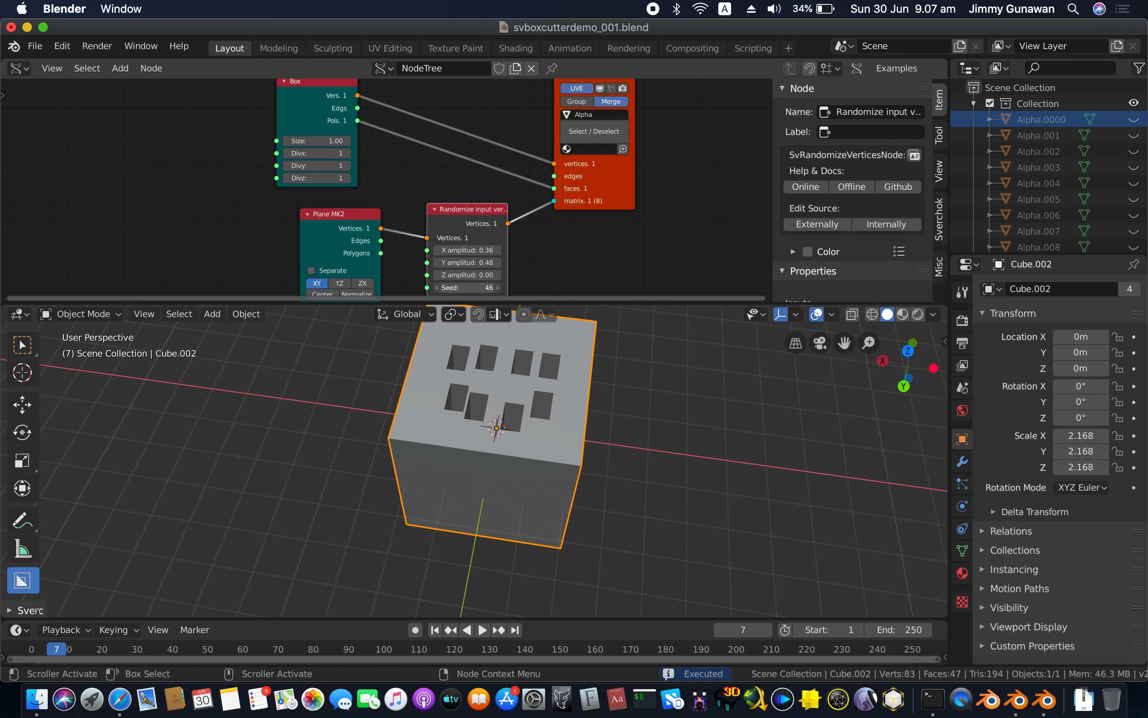
scroll(222, 237, "down", 2)
key("super+s")
Add a Frame info node and link its Current Frame output to the Randomize node's Seed input
key("shift+a")
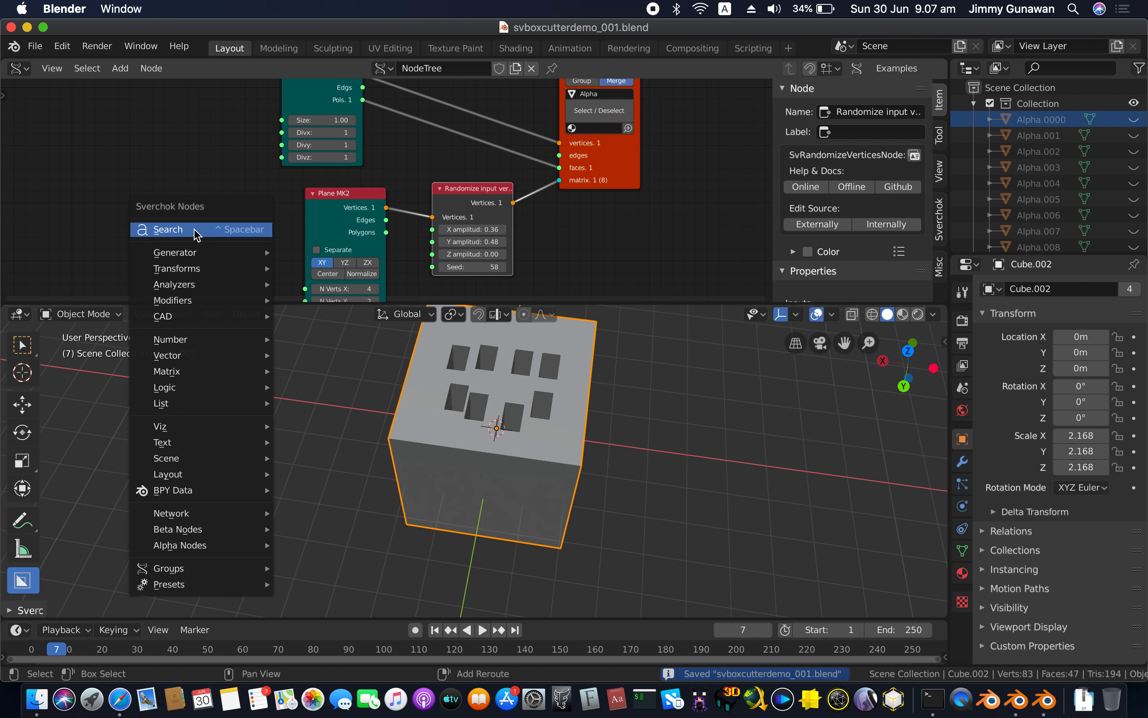
left_click(193, 230)
type("fra")
key("Down")
key("Down")
key("Return")
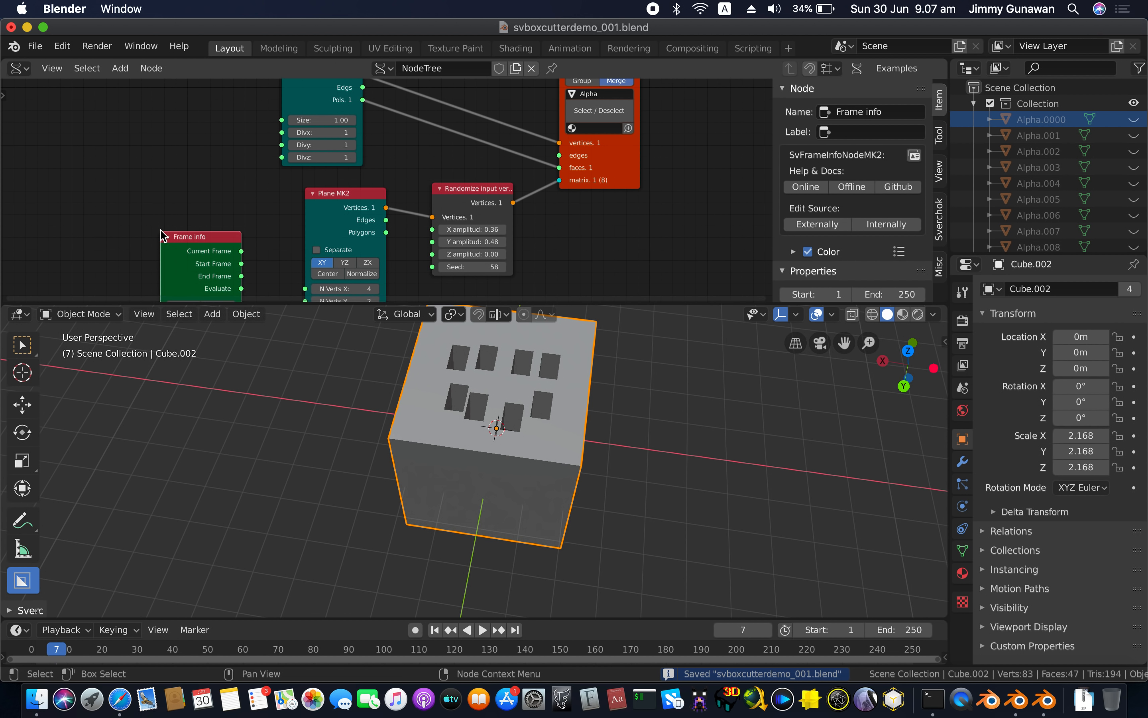
left_click_drag(240, 251, 432, 268)
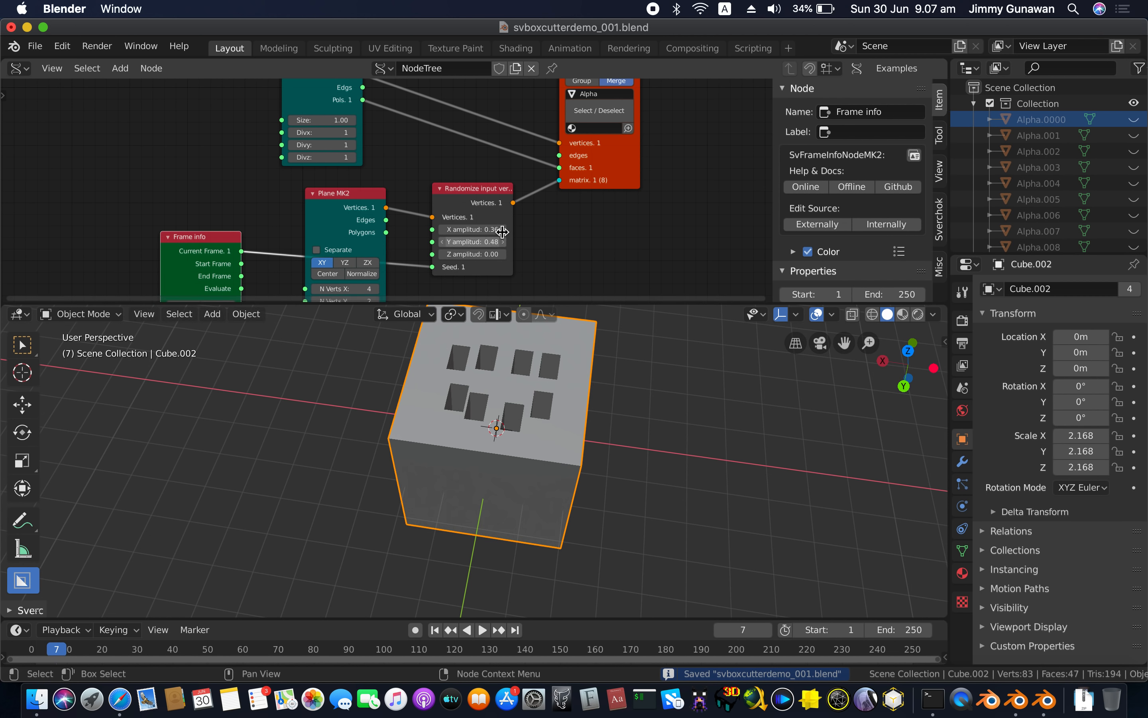
Preview the animation, cancel playback, and set the Randomize node's X and Y amplitudes to 0.20
left_click(483, 630)
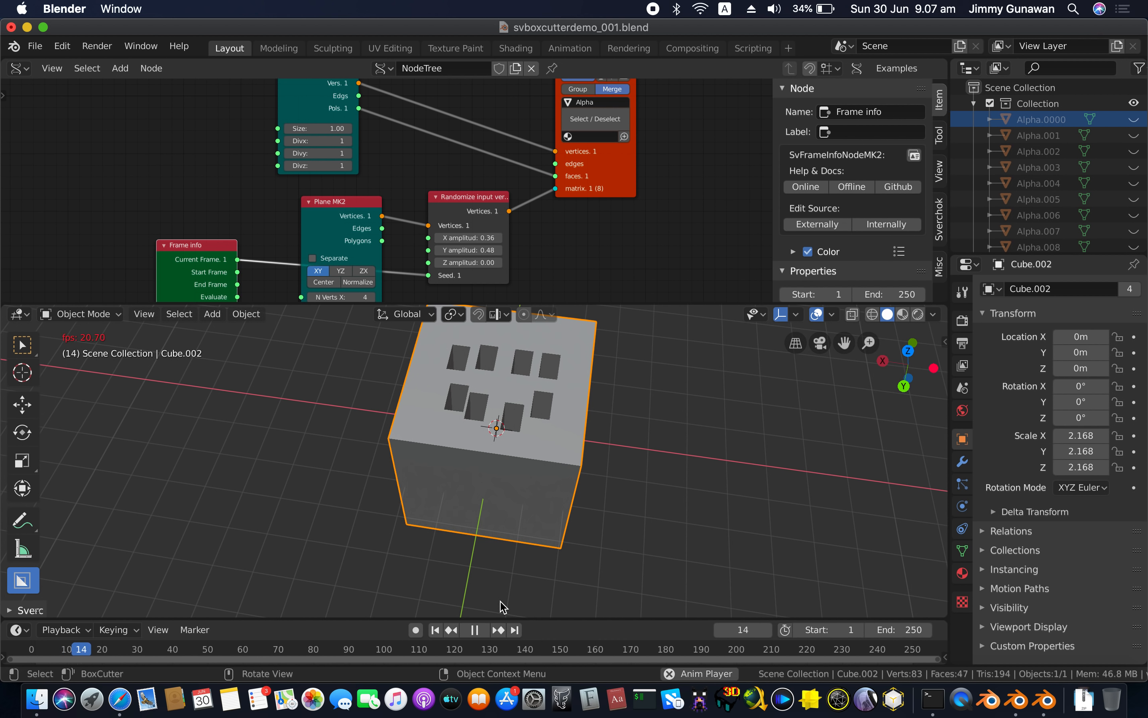
middle_click_drag(482, 593, 624, 517)
middle_click_drag(536, 527, 575, 563)
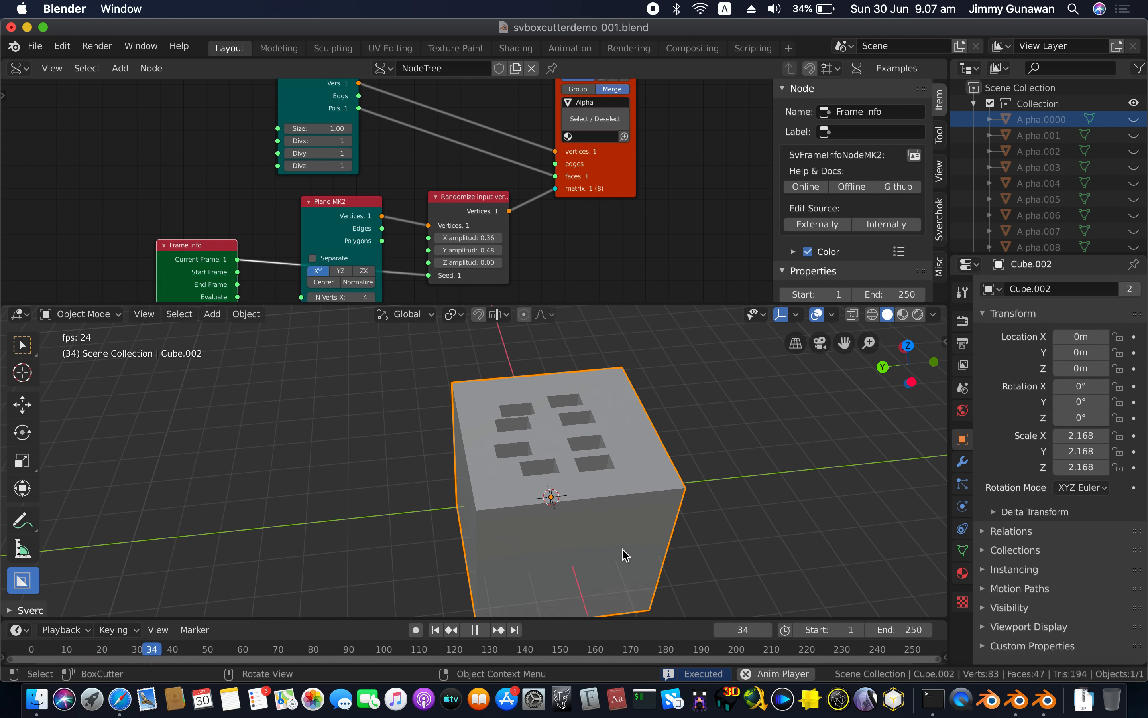
key("Escape")
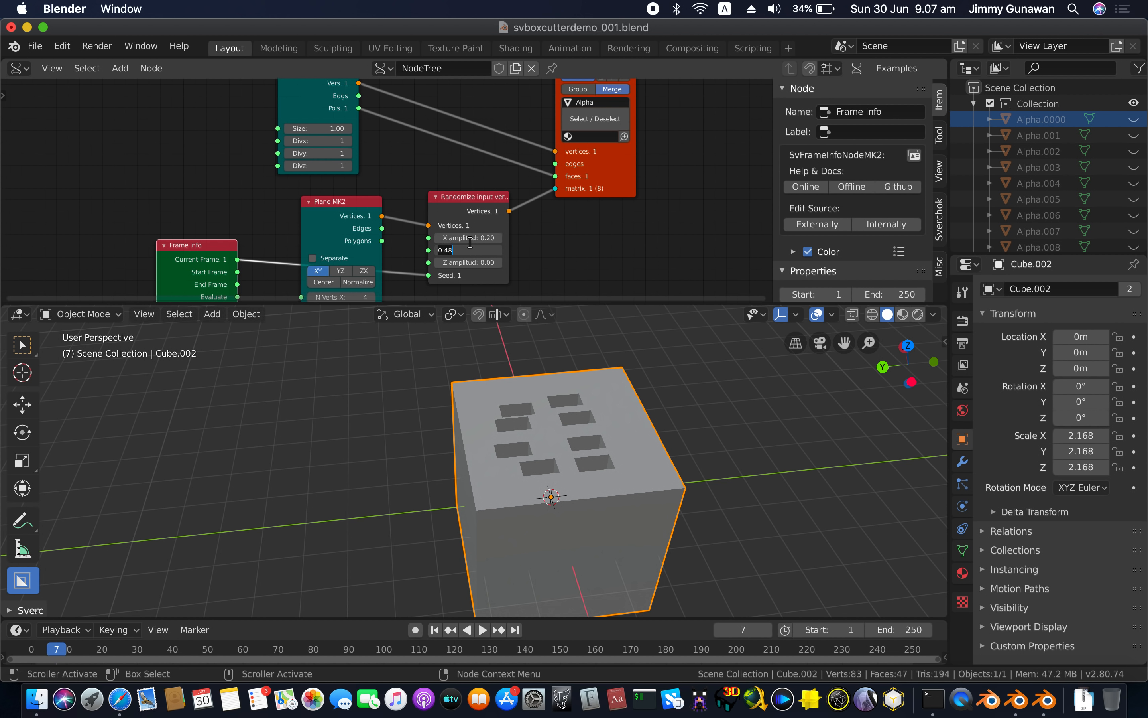
middle_click_drag(489, 379, 505, 370)
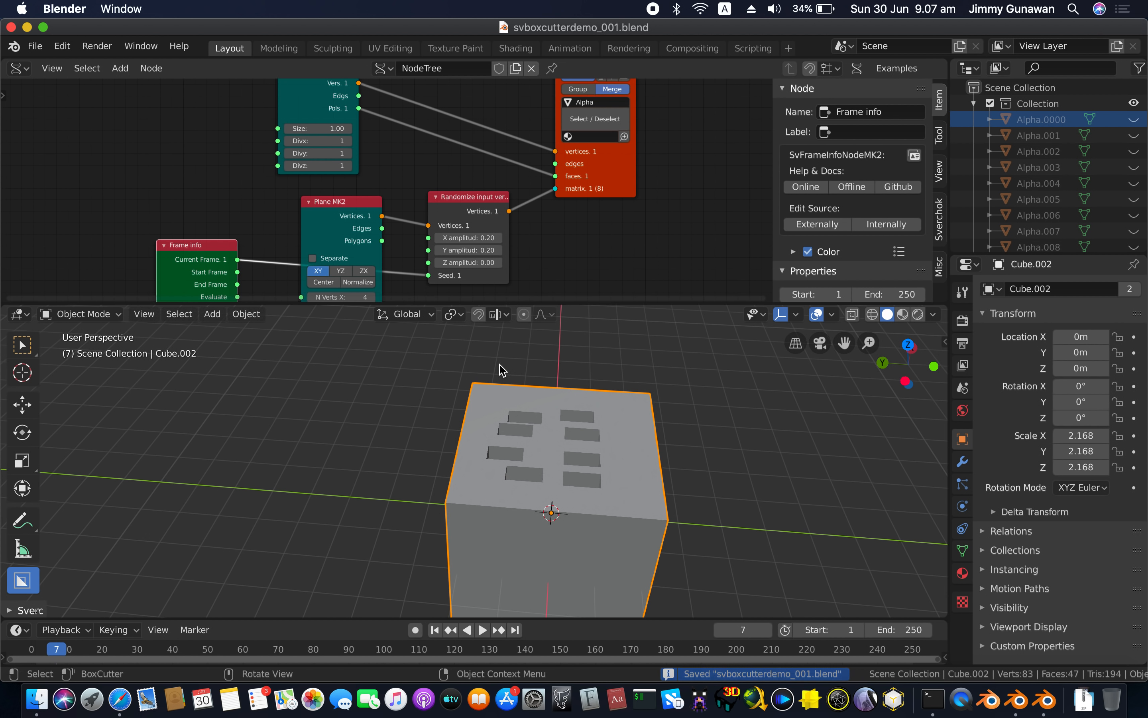
Start the animation playback and try a BoxCutter cut on the cube while it runs
scroll(502, 369, "down", 3)
left_click(482, 630)
middle_click_drag(510, 560, 515, 563)
mouse_move(480, 482)
left_mouse_down()
mouse_move(555, 528)
mouse_move(464, 446)
left_mouse_up()
middle_click_drag(651, 473, 494, 471)
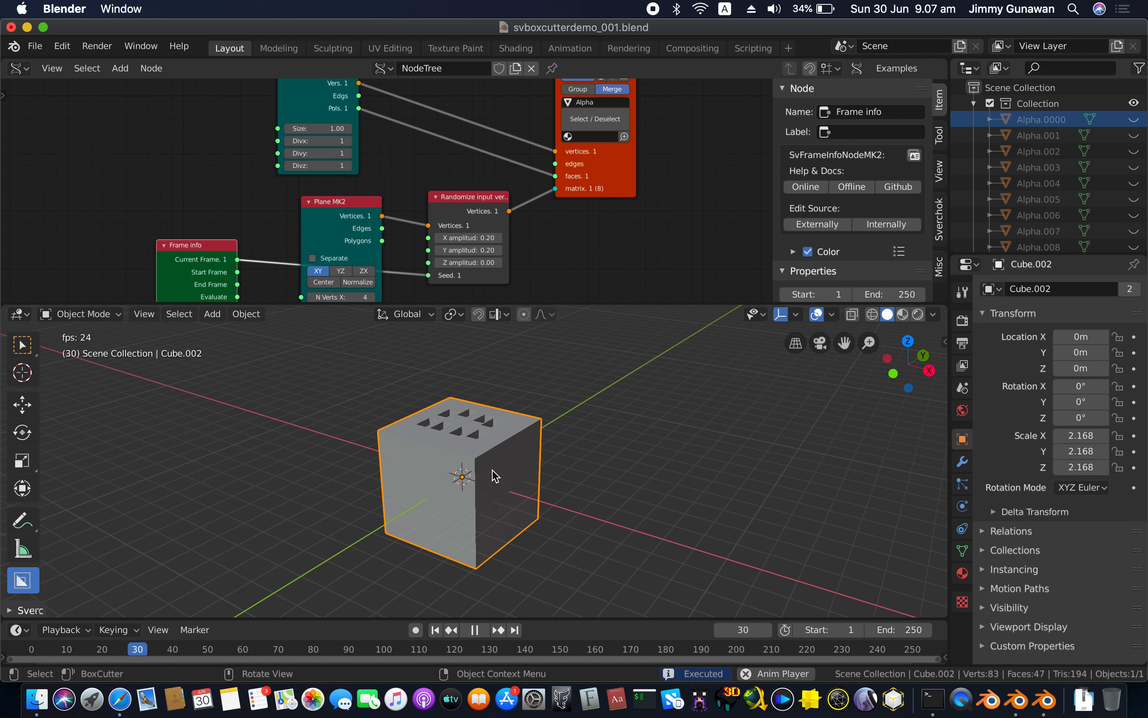
key("shift+a")
mouse_move(525, 384)
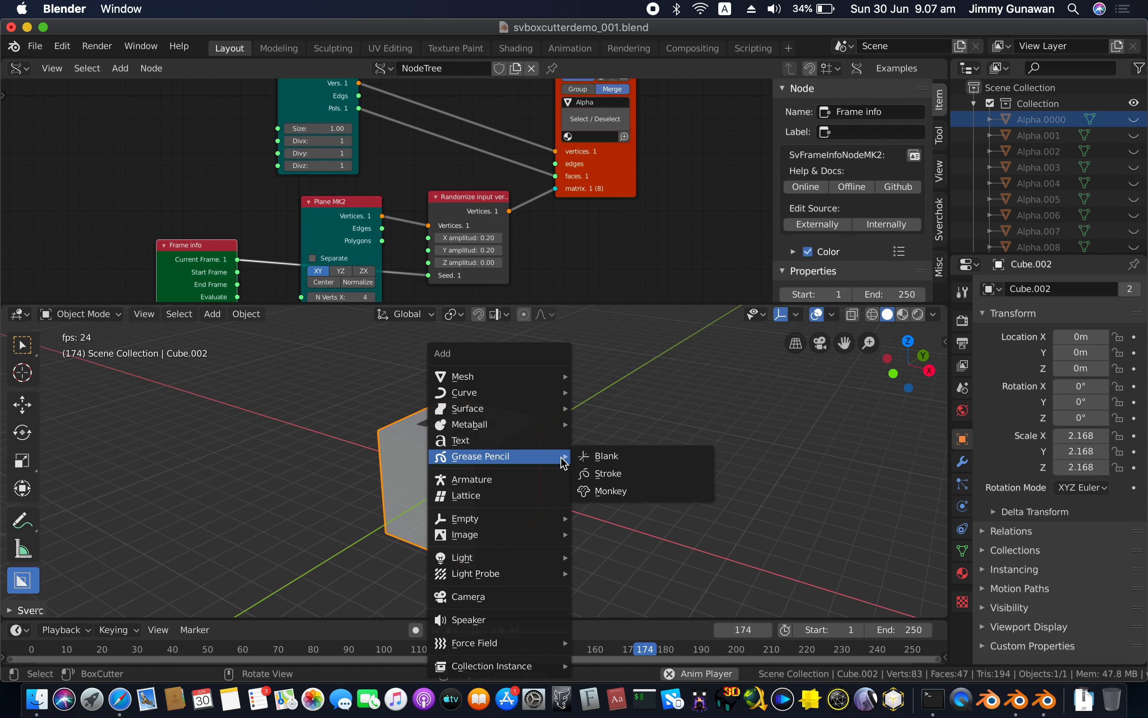
mouse_move(564, 395)
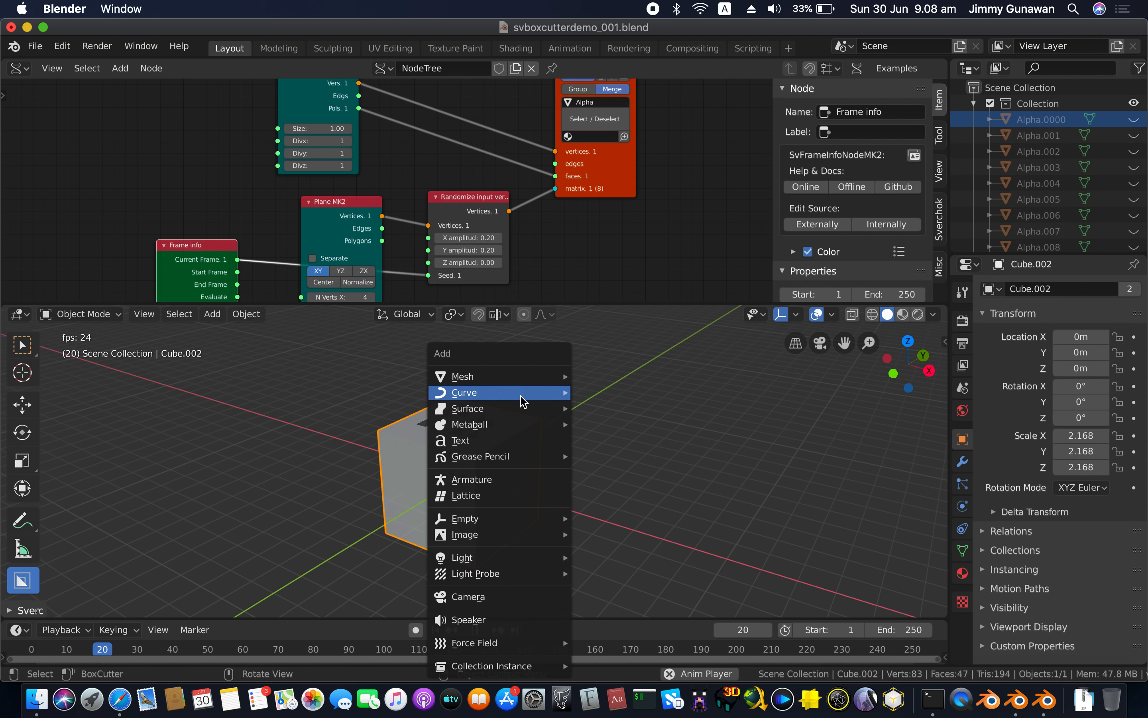
key("Escape")
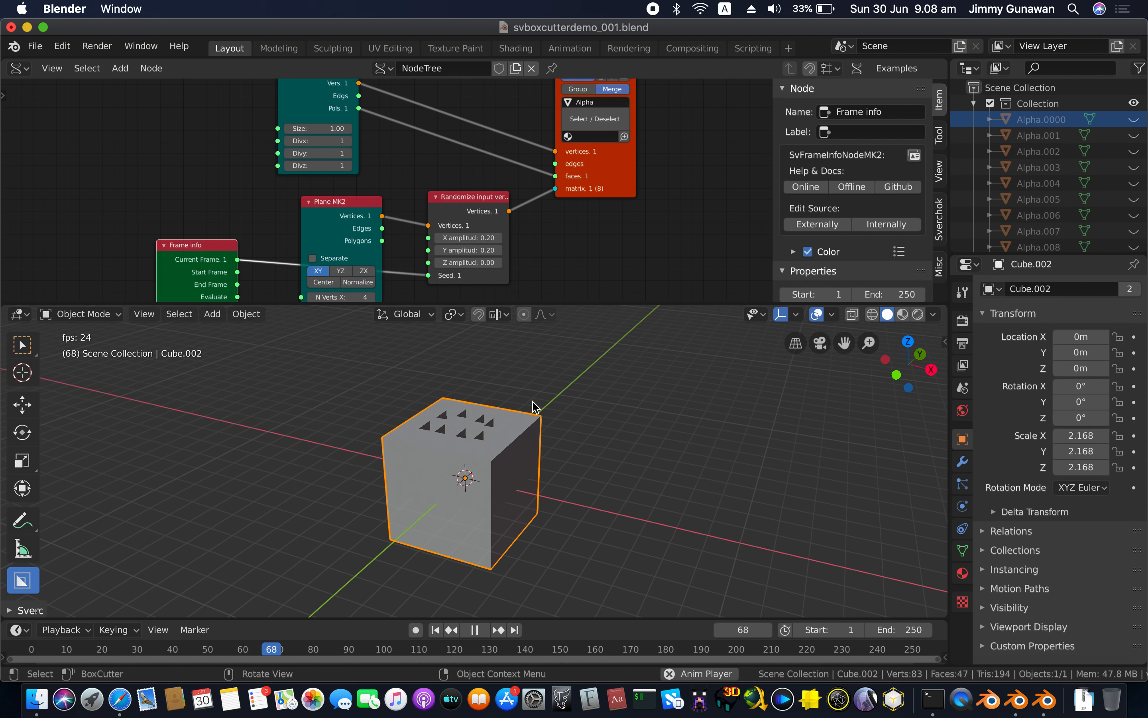
Set BoxCutter's custom collection to Collection and its shape to Alpha.0000, and cut the box grid into the cube's side faces
key("d")
left_click(404, 313)
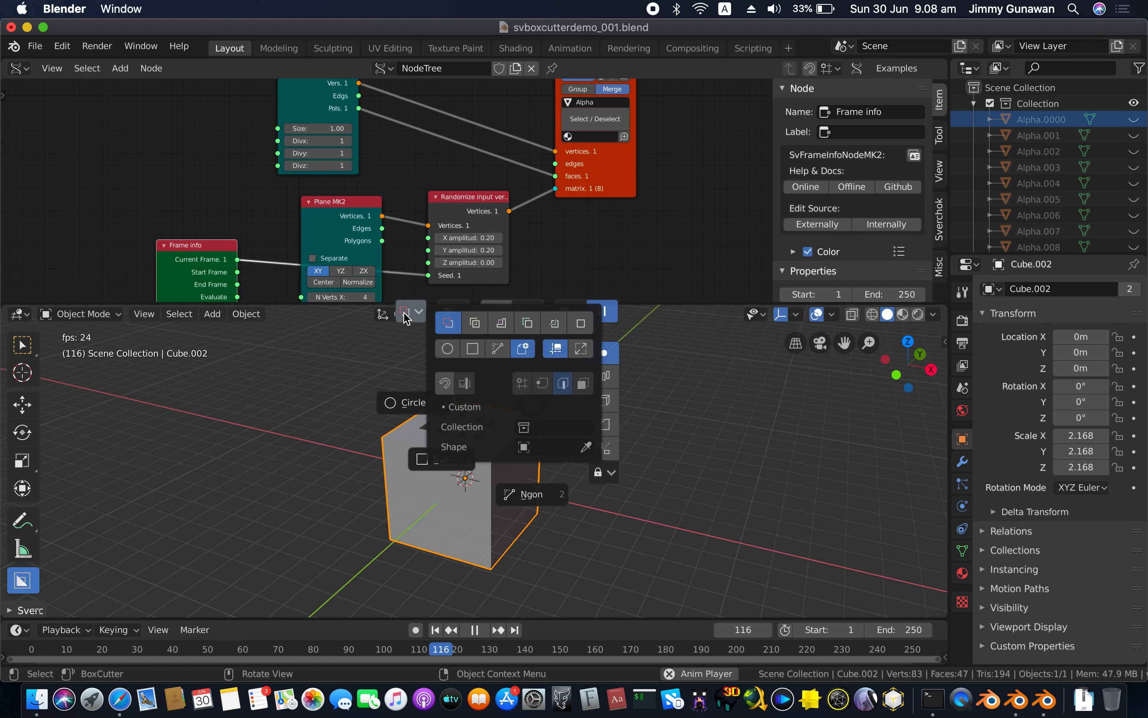
left_click(537, 427)
left_click(549, 450)
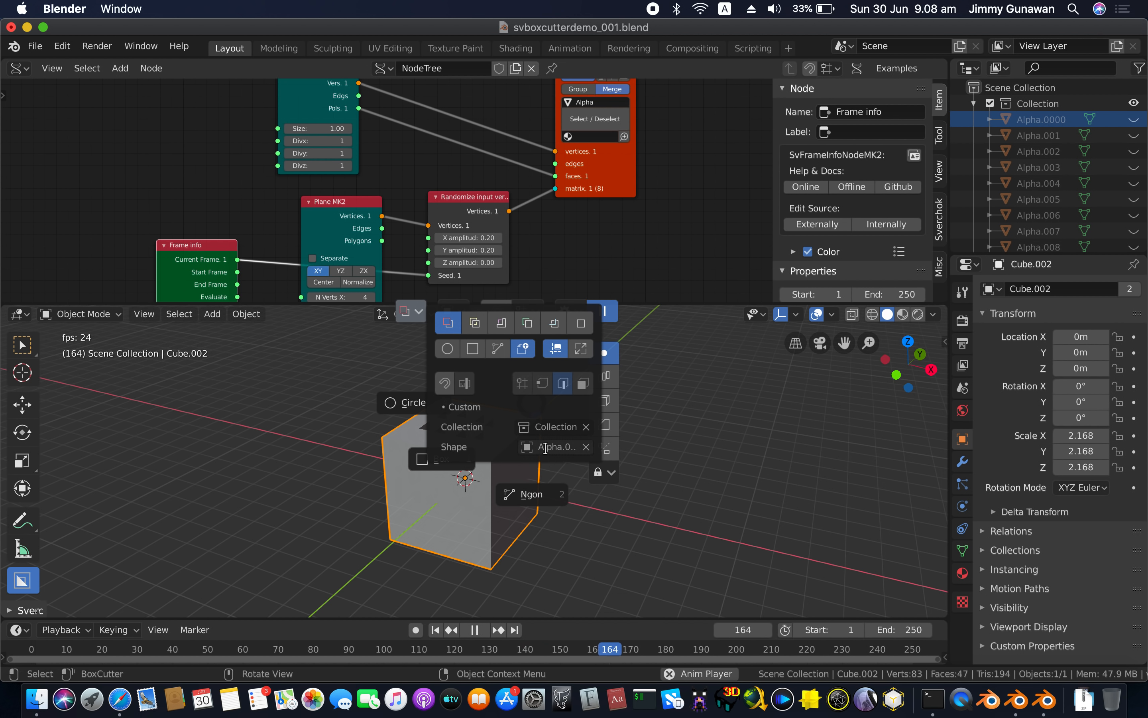
left_click(549, 448)
left_click(549, 458)
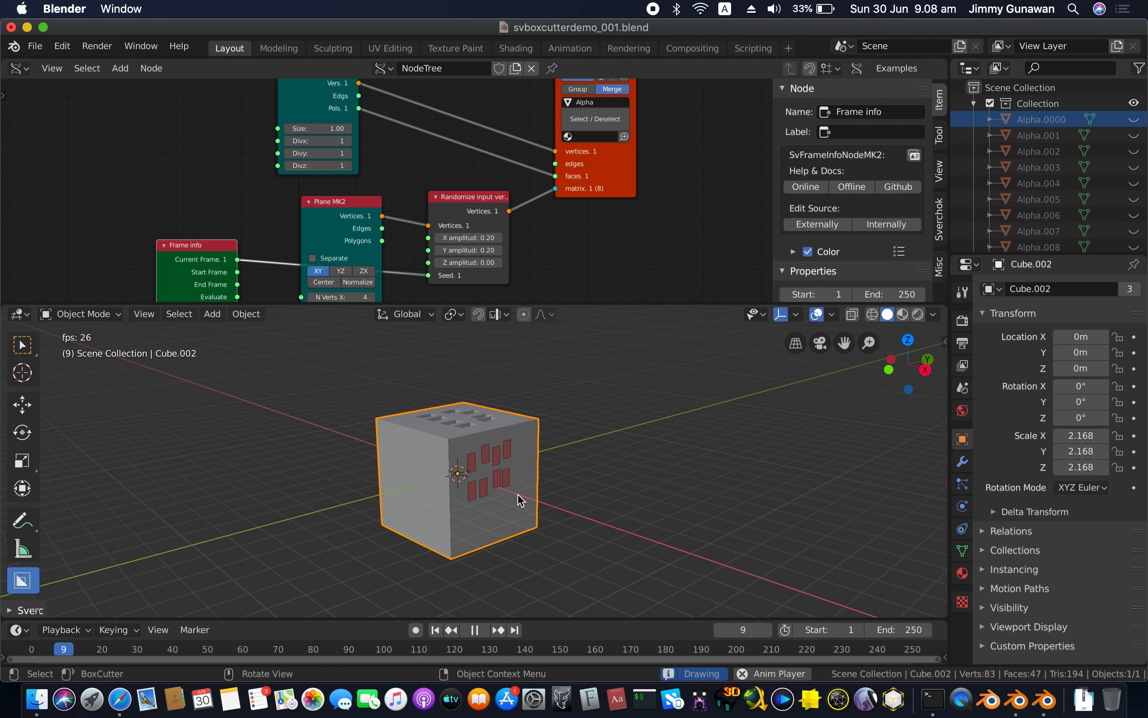
middle_click_drag(412, 471, 480, 469)
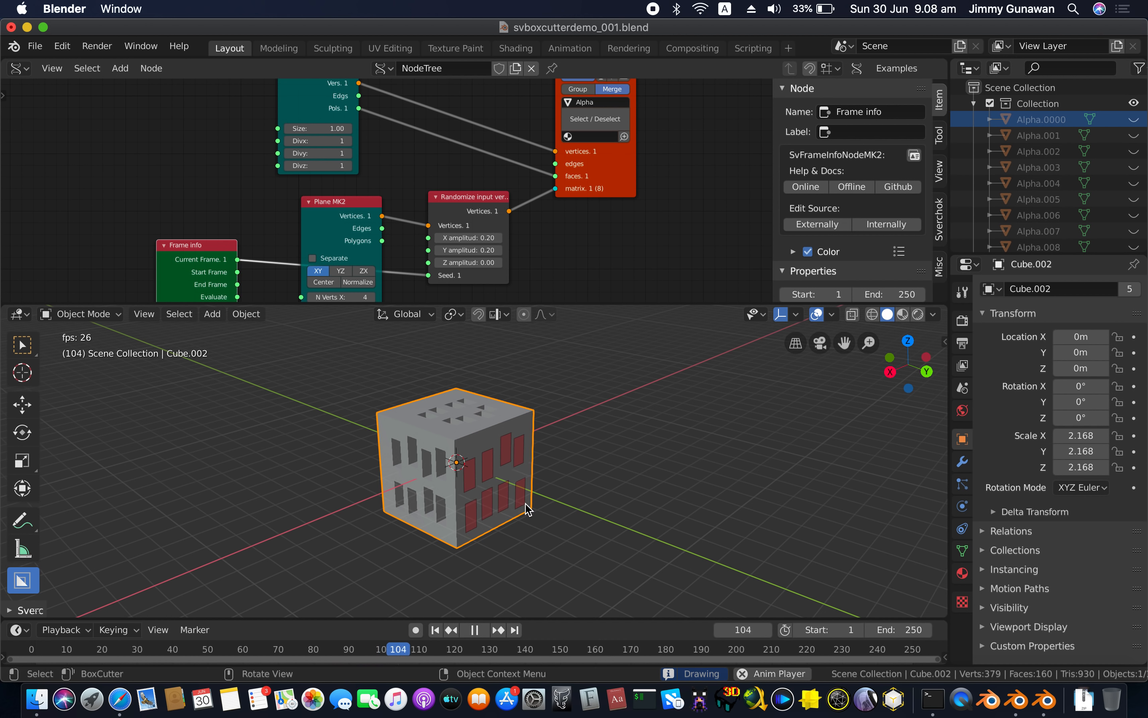
middle_click_drag(484, 462, 490, 466)
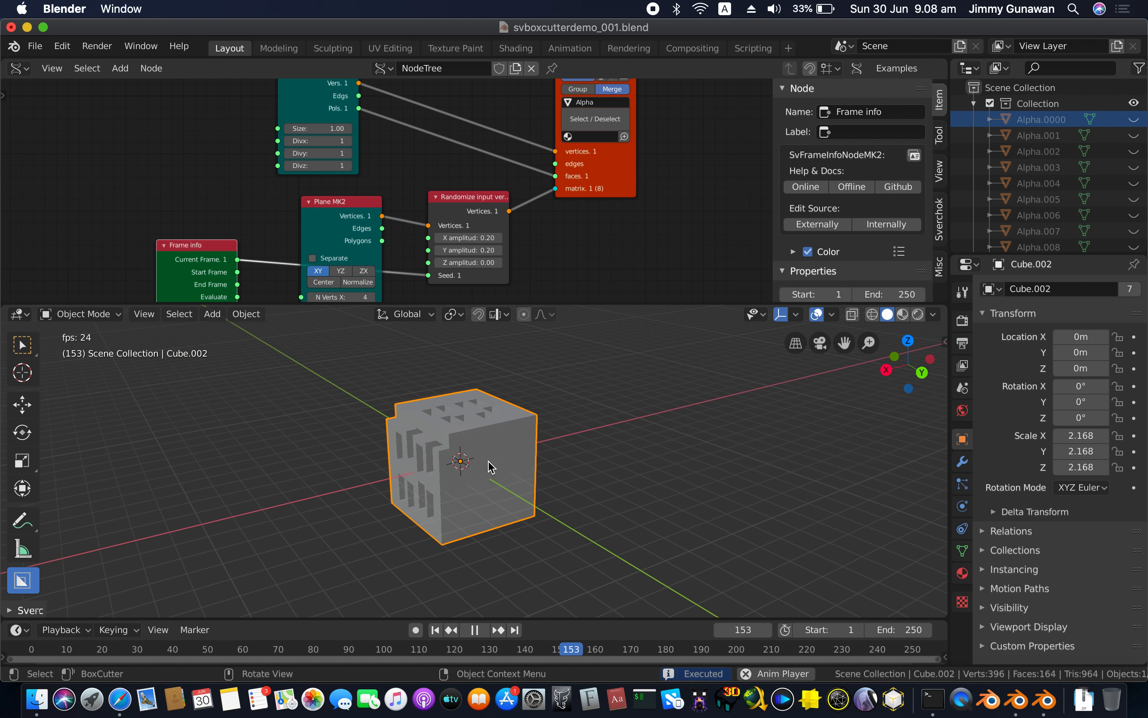
Try an inset cut with a large shape on the cube's uncut side face
left_click_drag(456, 446, 521, 510)
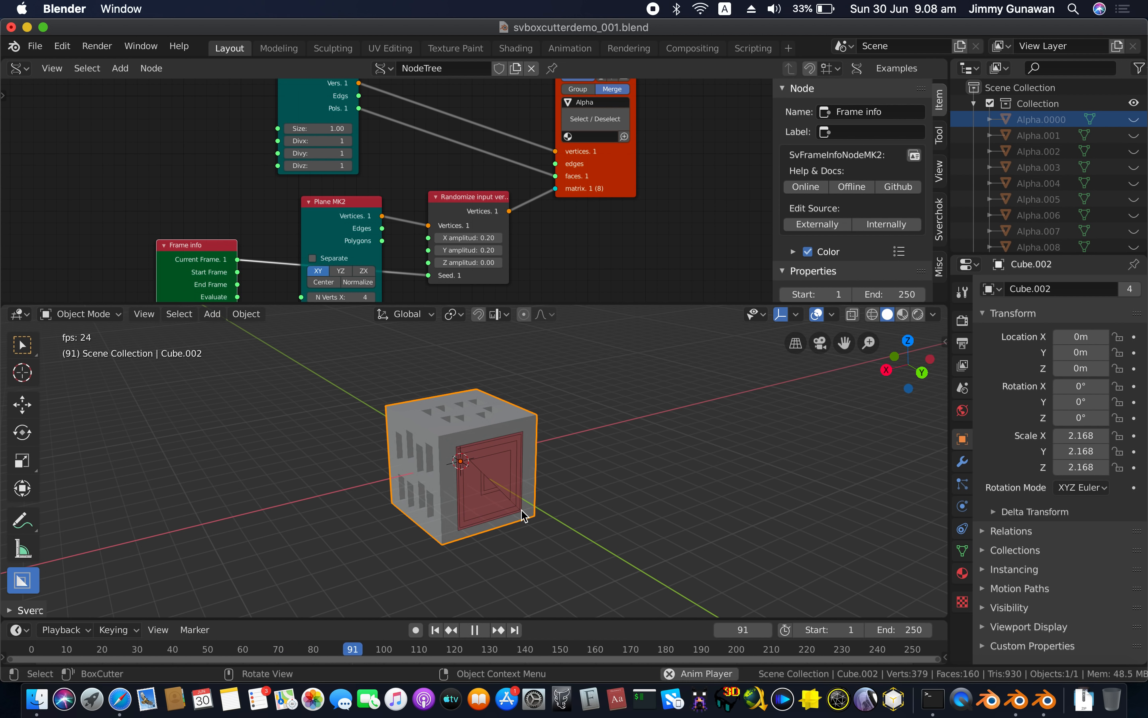
key("i")
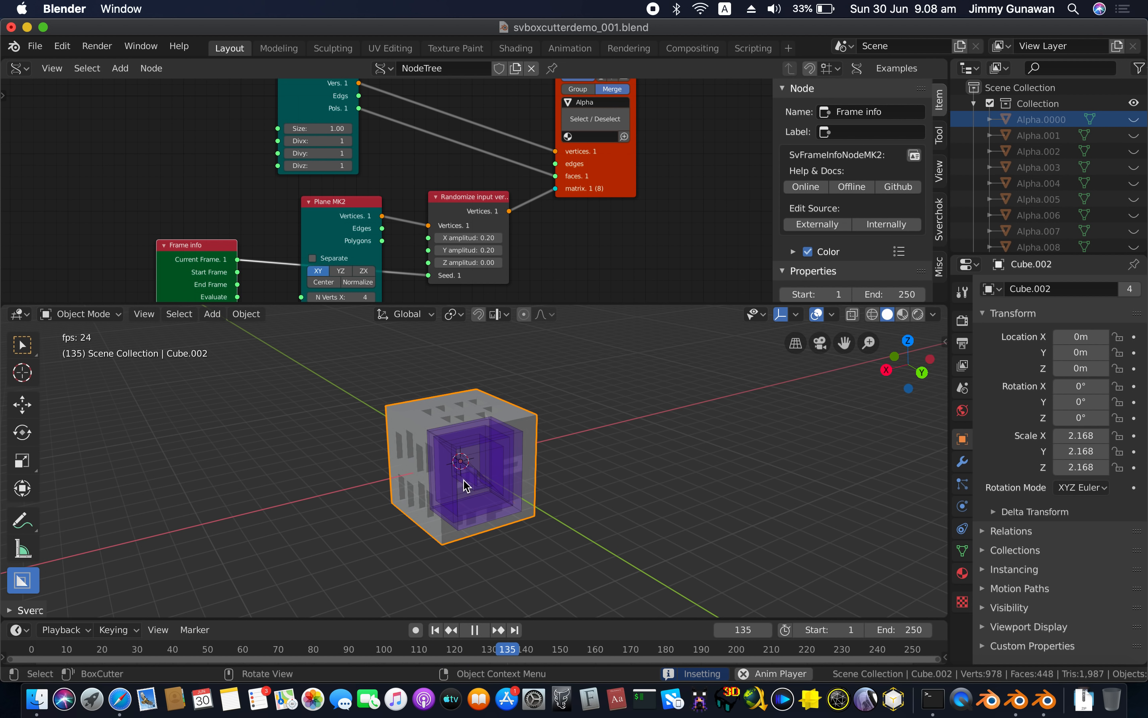
left_click_drag(515, 501, 514, 496)
middle_click_drag(514, 494, 531, 467)
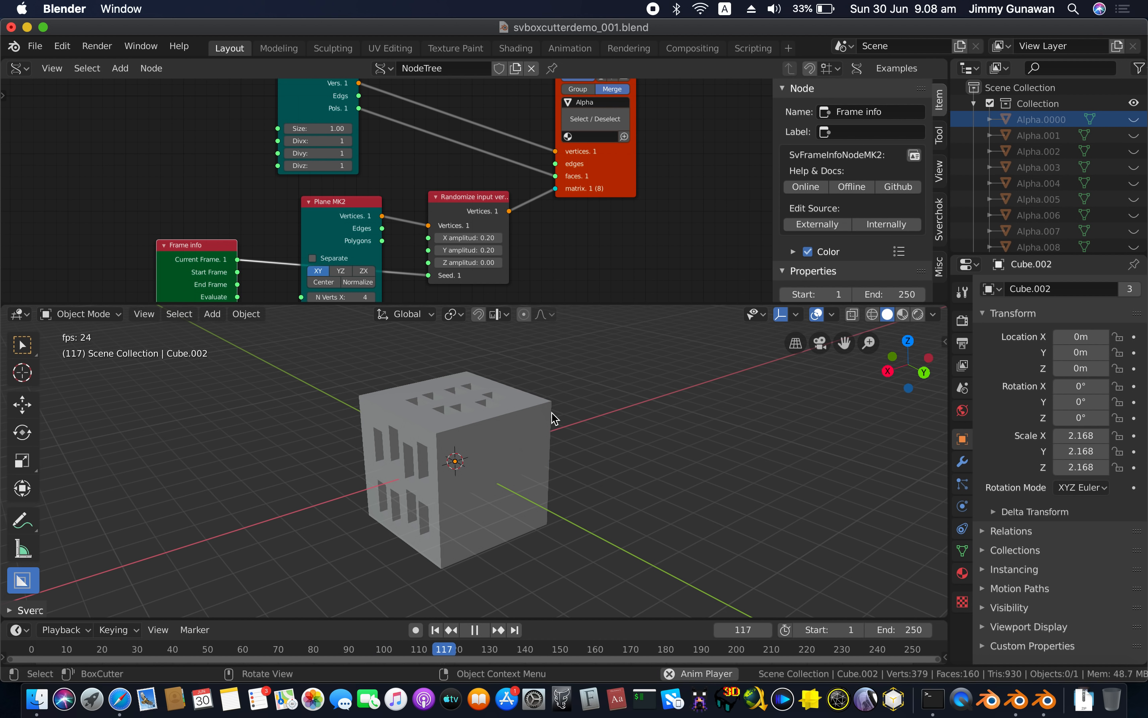
Look at the Destructive and Non-Destructive mode options in the BoxCutter settings
key("d")
left_click(595, 328)
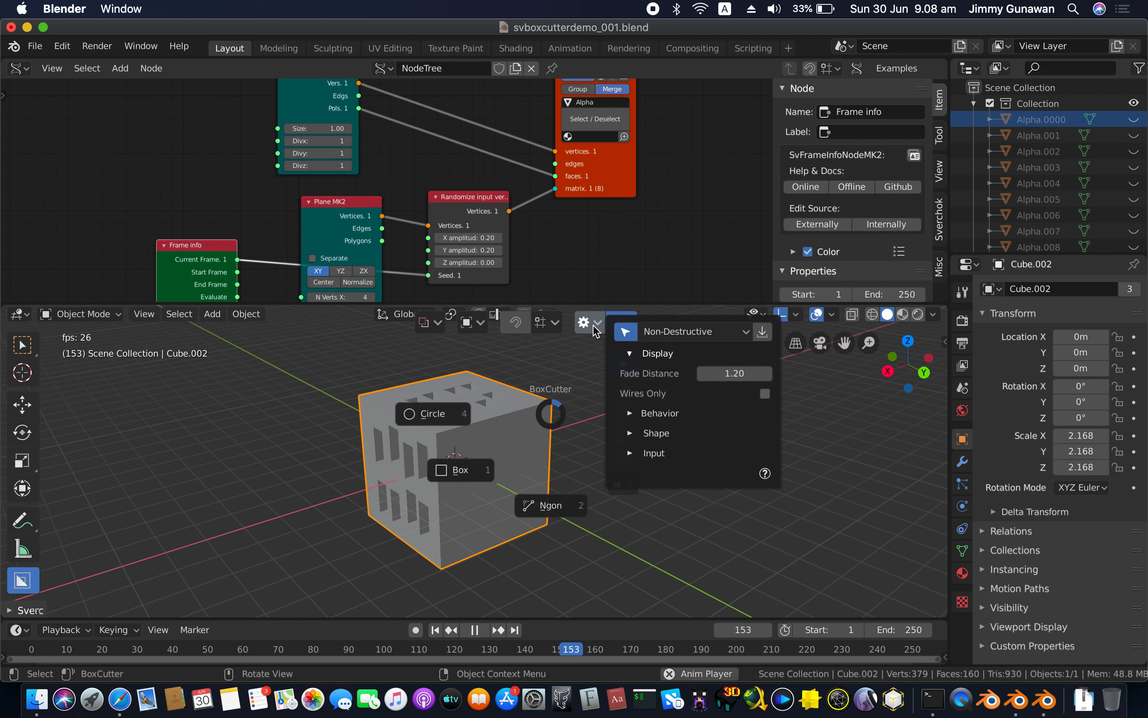
left_click(724, 335)
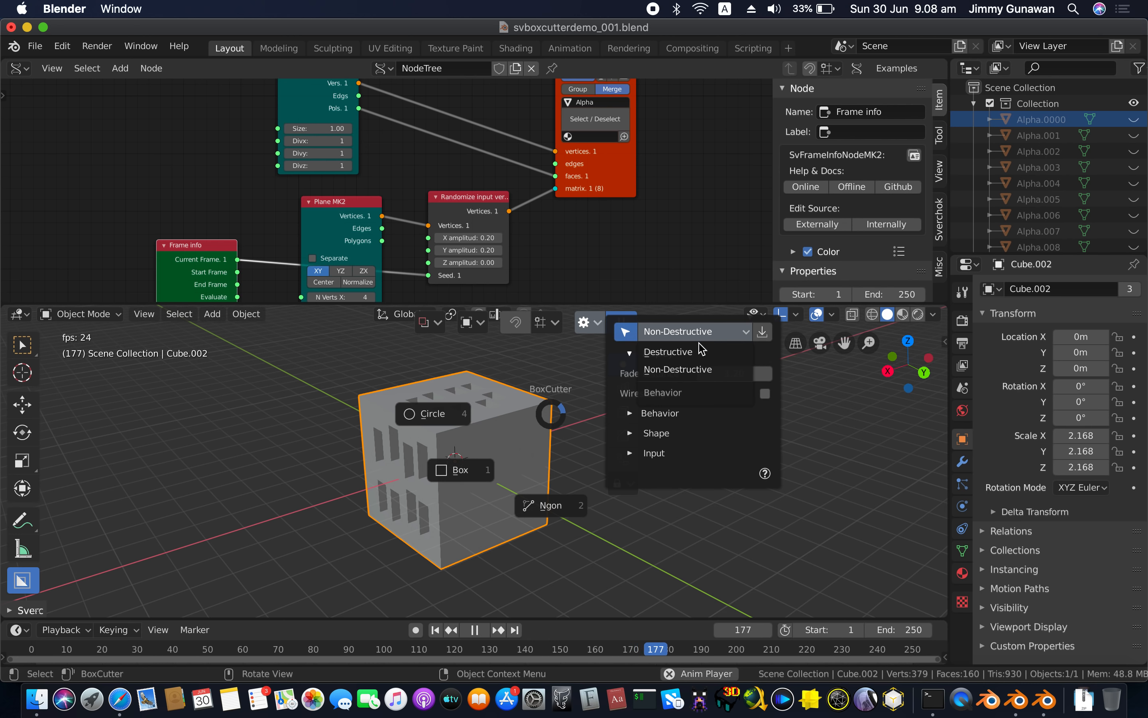
left_click(570, 424)
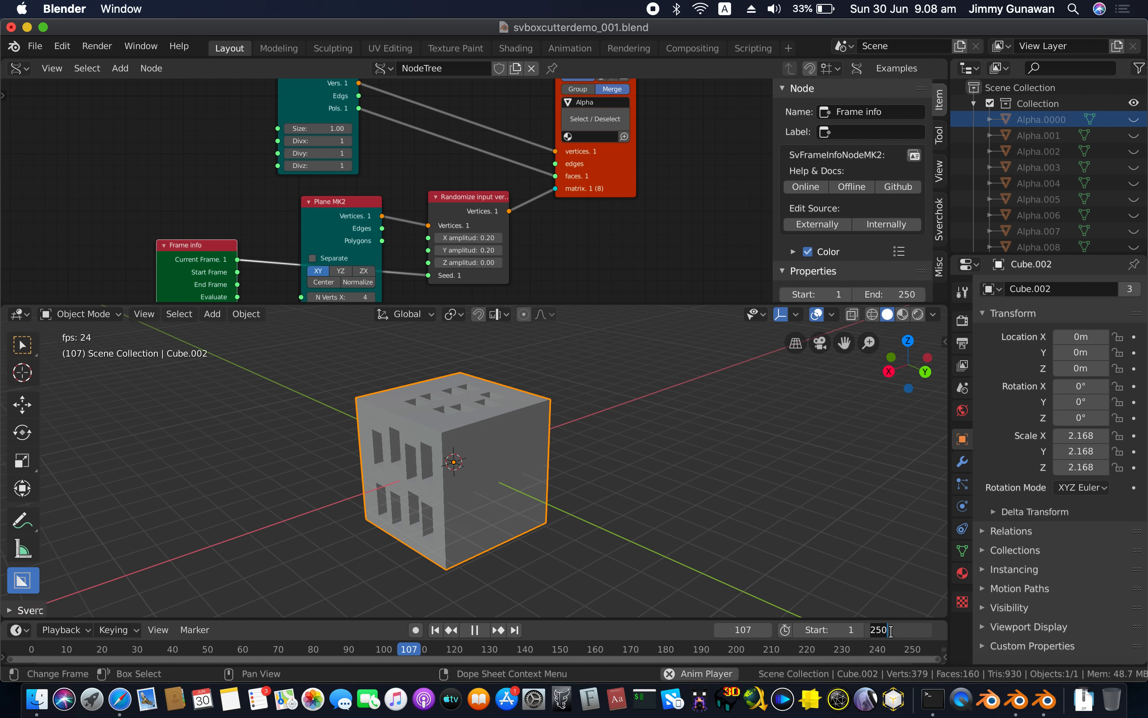
Set the animation's end frame to 500
key("BackSpace")
key("BackSpace")
key("BackSpace")
type("500")
key("Return")
Reassign Collection and Alpha.0000 as BoxCutter's custom collection and shape, and cut the grid into the cube's remaining plain side face
middle_click_drag(608, 495, 493, 467)
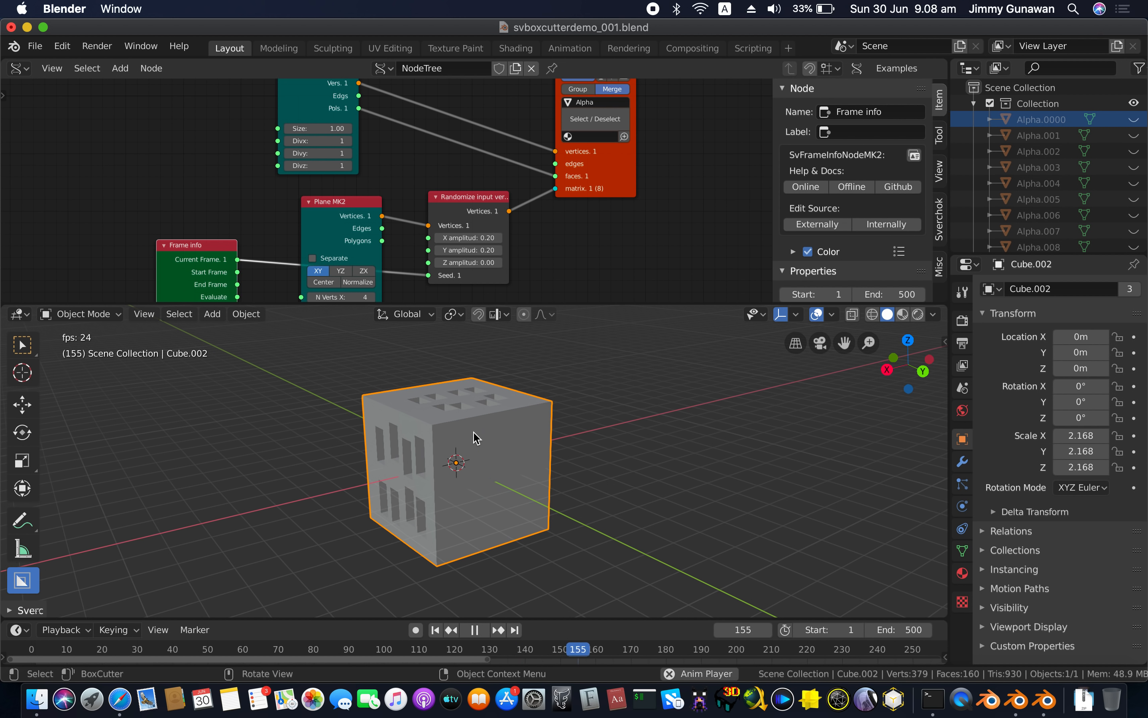
key("d")
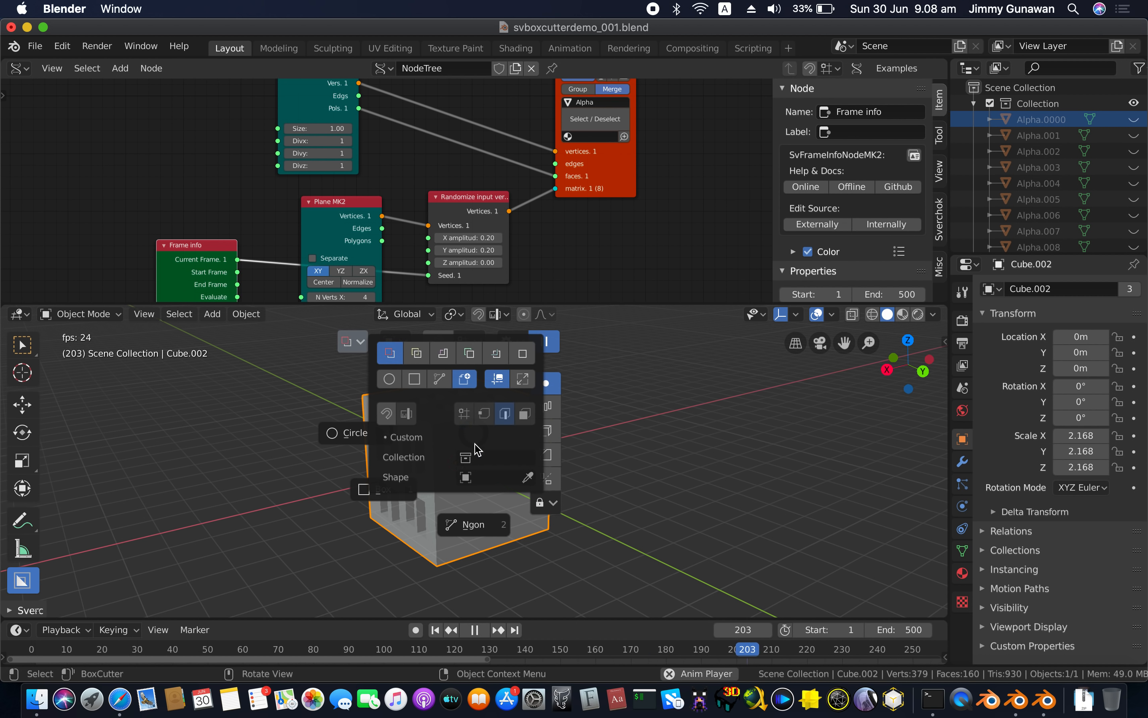
left_click(477, 458)
left_click(492, 479)
left_click(487, 476)
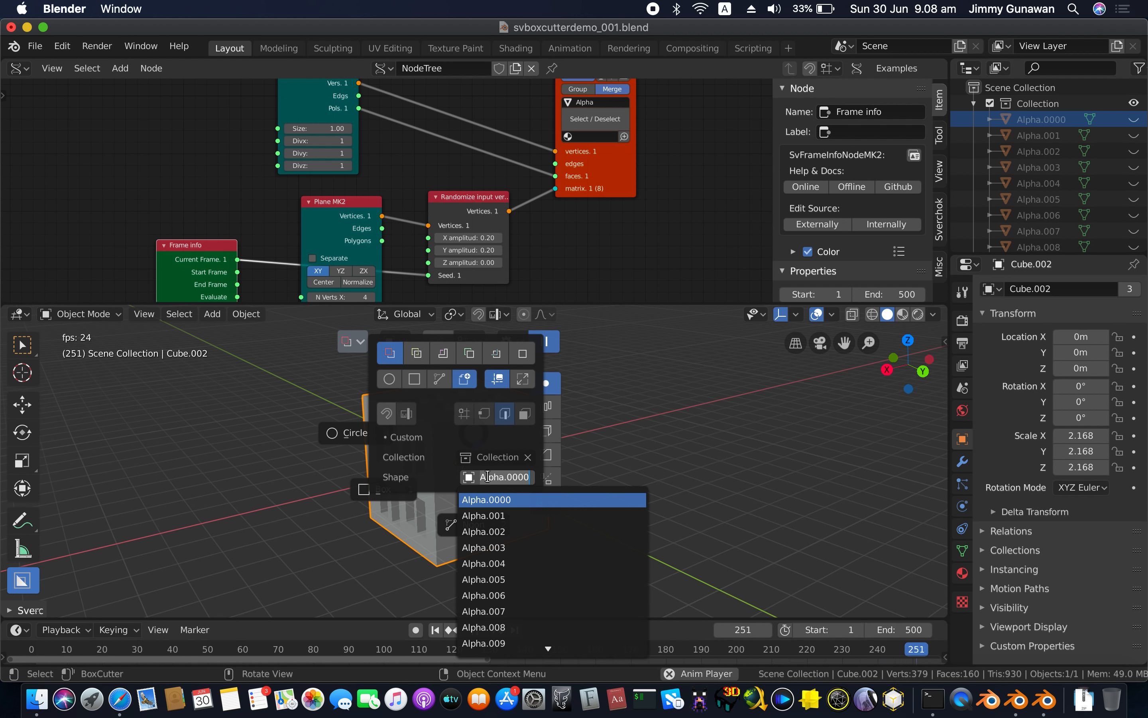
left_click(497, 500)
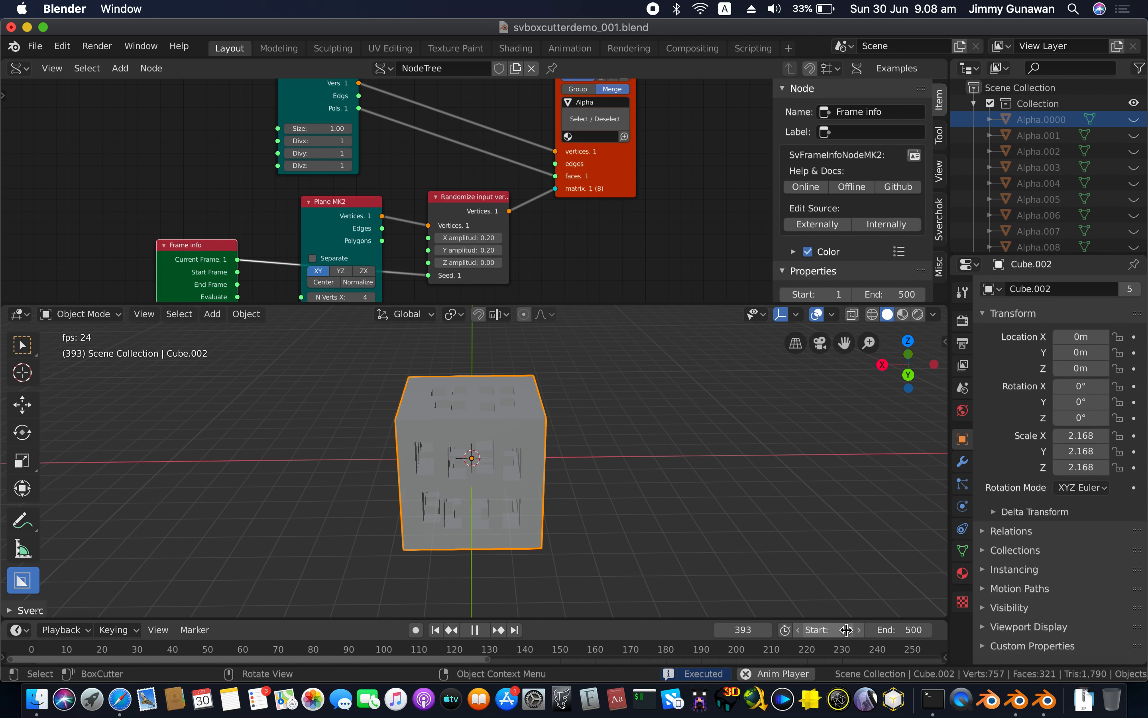
Cut a large randomized box grid from the cube's top face down through its body
middle_click_drag(639, 445, 522, 476)
left_click_drag(427, 403, 569, 512)
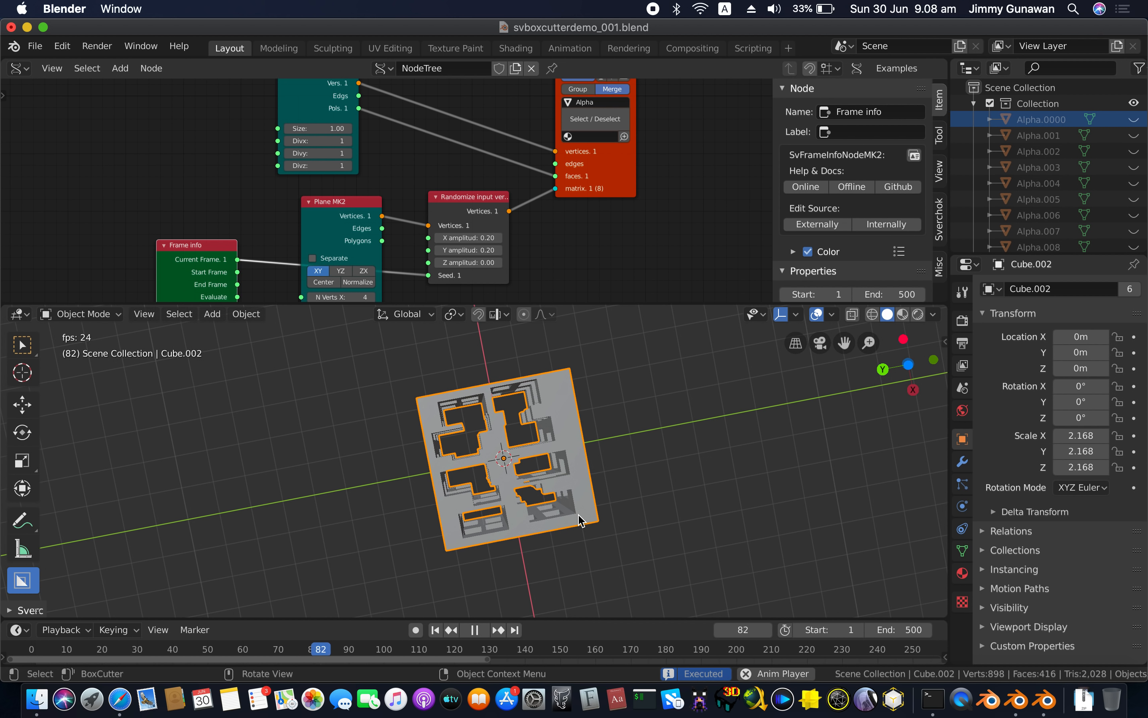
scroll(561, 470, "up", 10)
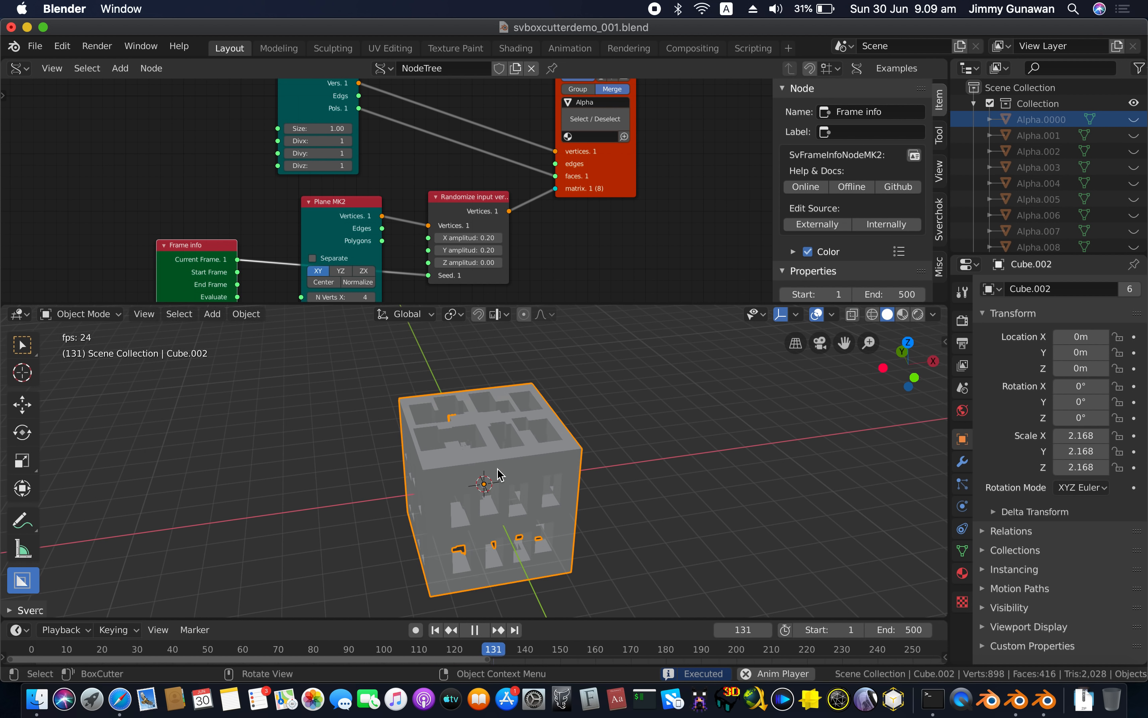
Examine the cut cube in wireframe display and return to solid shading
scroll(498, 469, "down", 5)
left_click(871, 315)
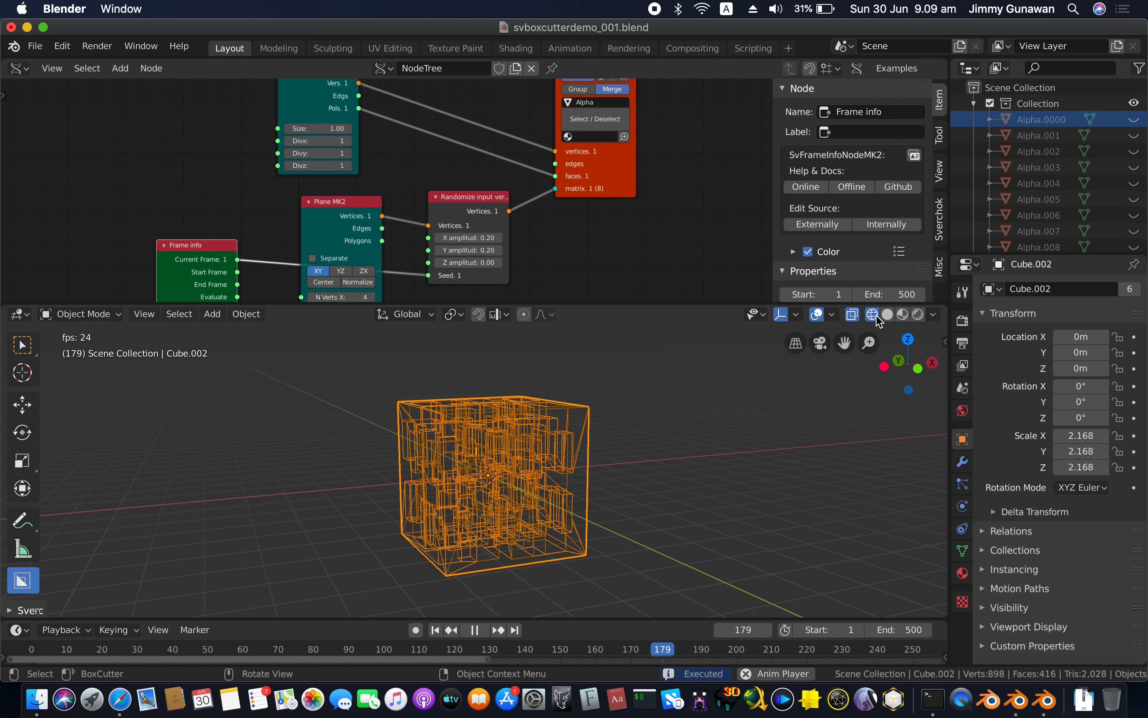
left_click(887, 316)
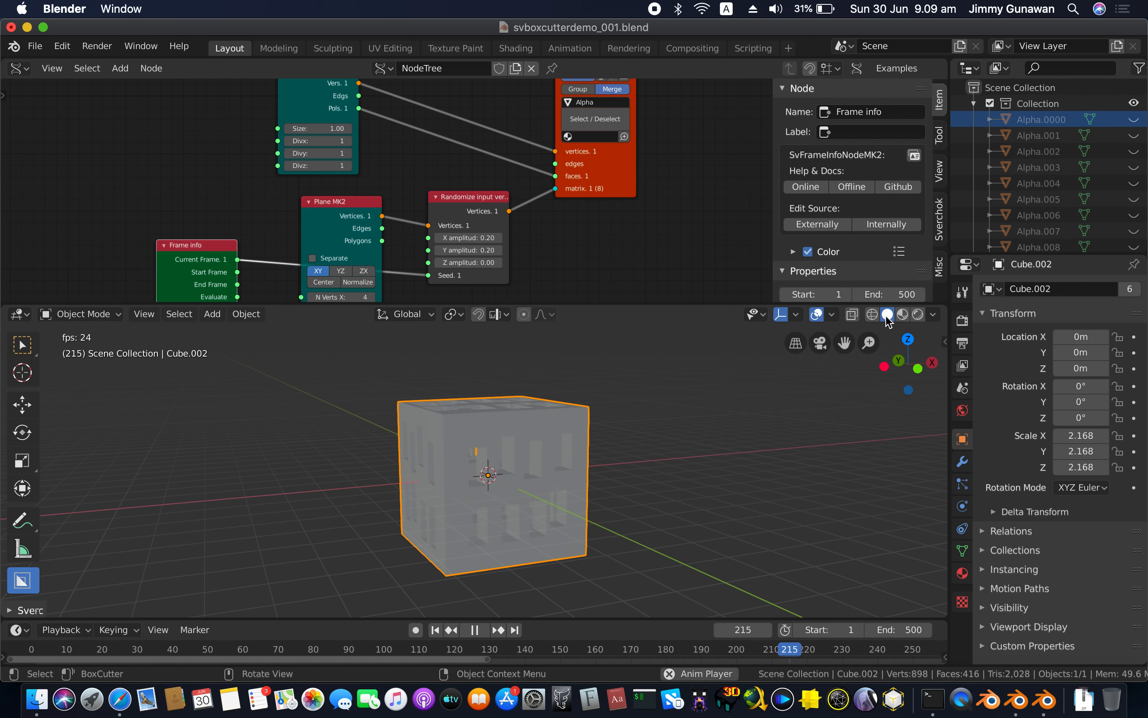
Enable shadows in the solid viewport shading and switch its lighting to MatCap
left_click(933, 315)
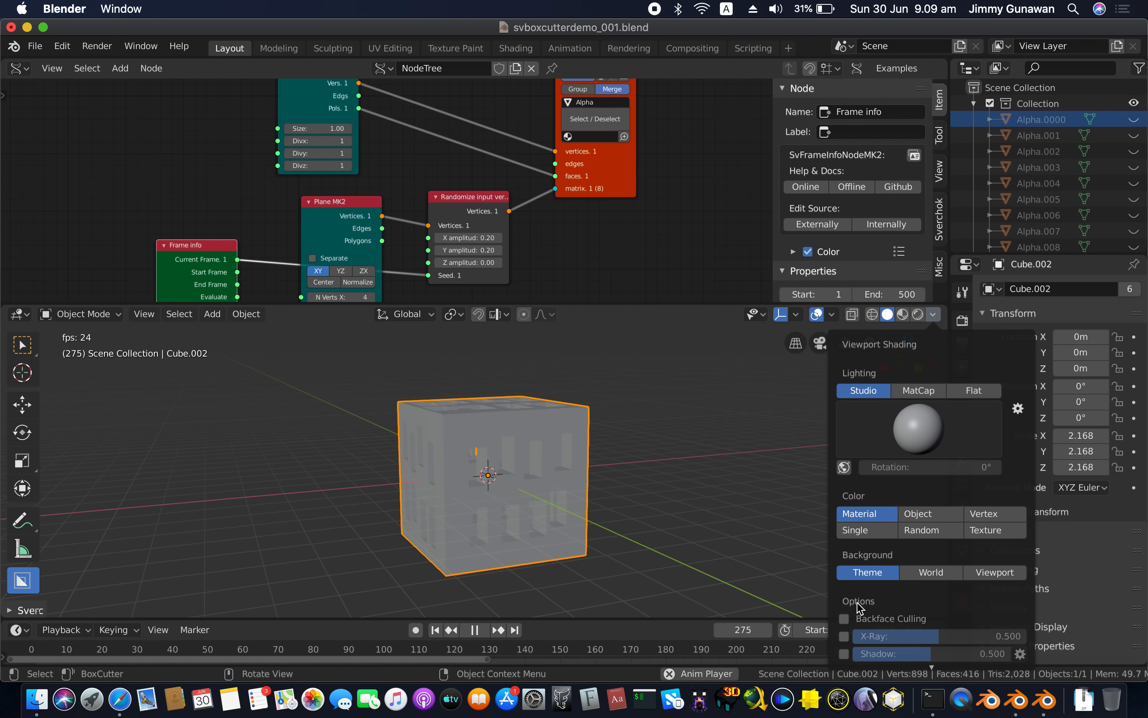
left_click(871, 315)
left_click(887, 315)
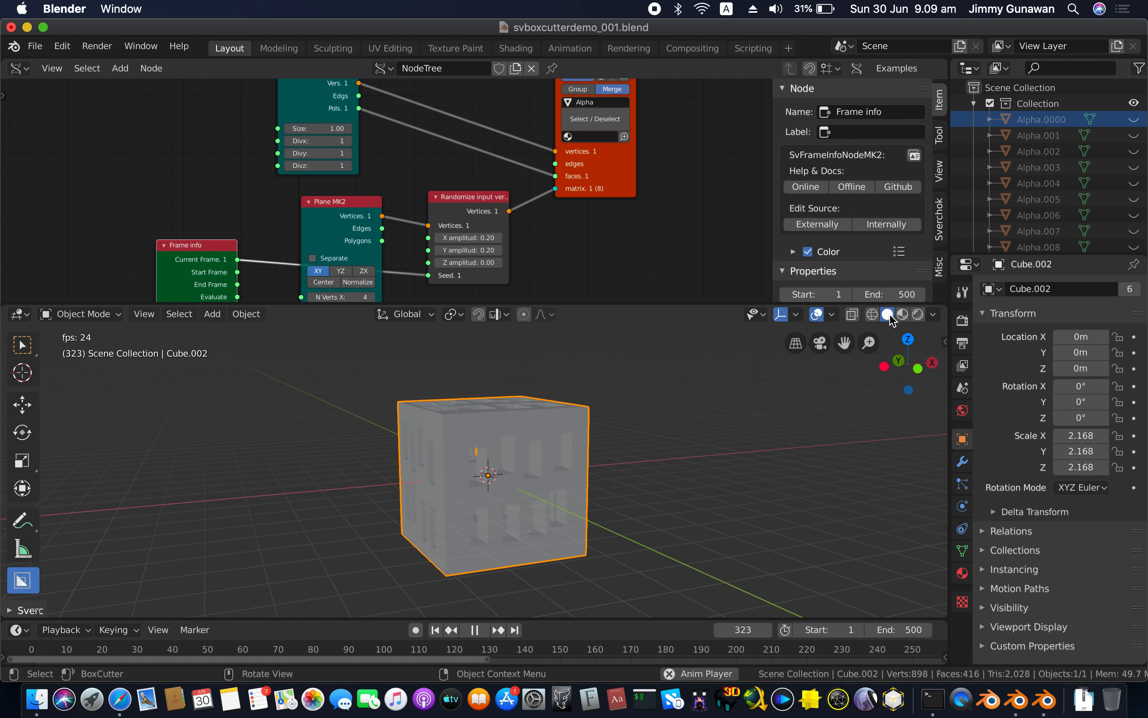
left_click(933, 314)
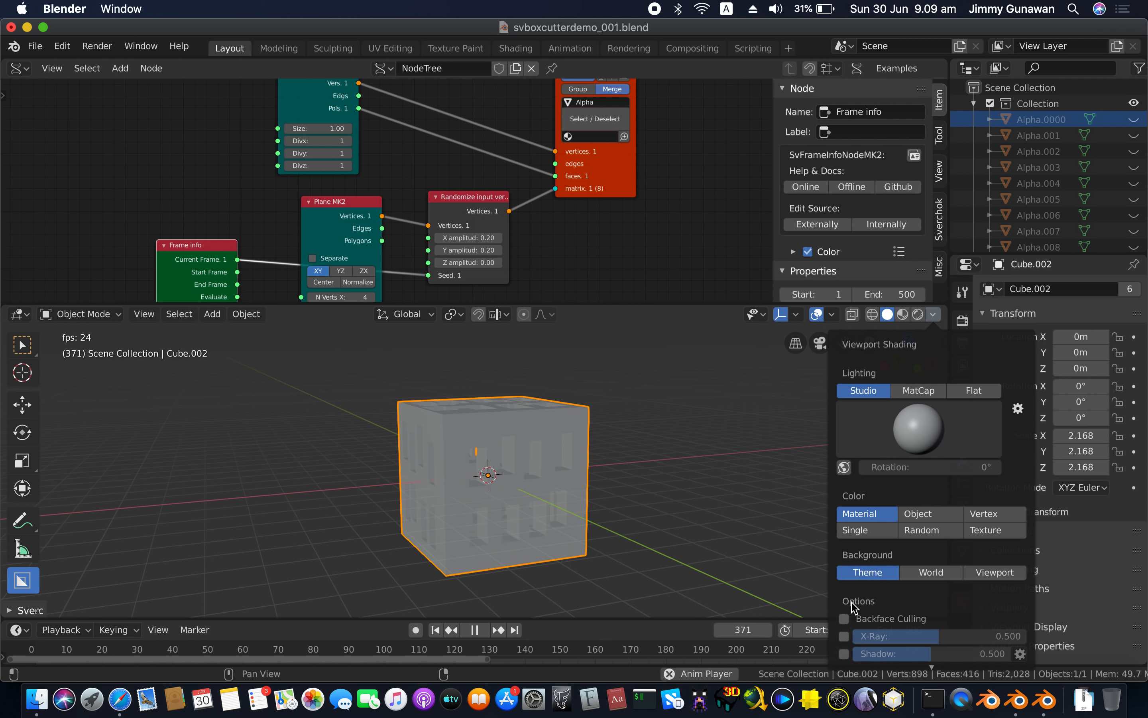
left_click(844, 653)
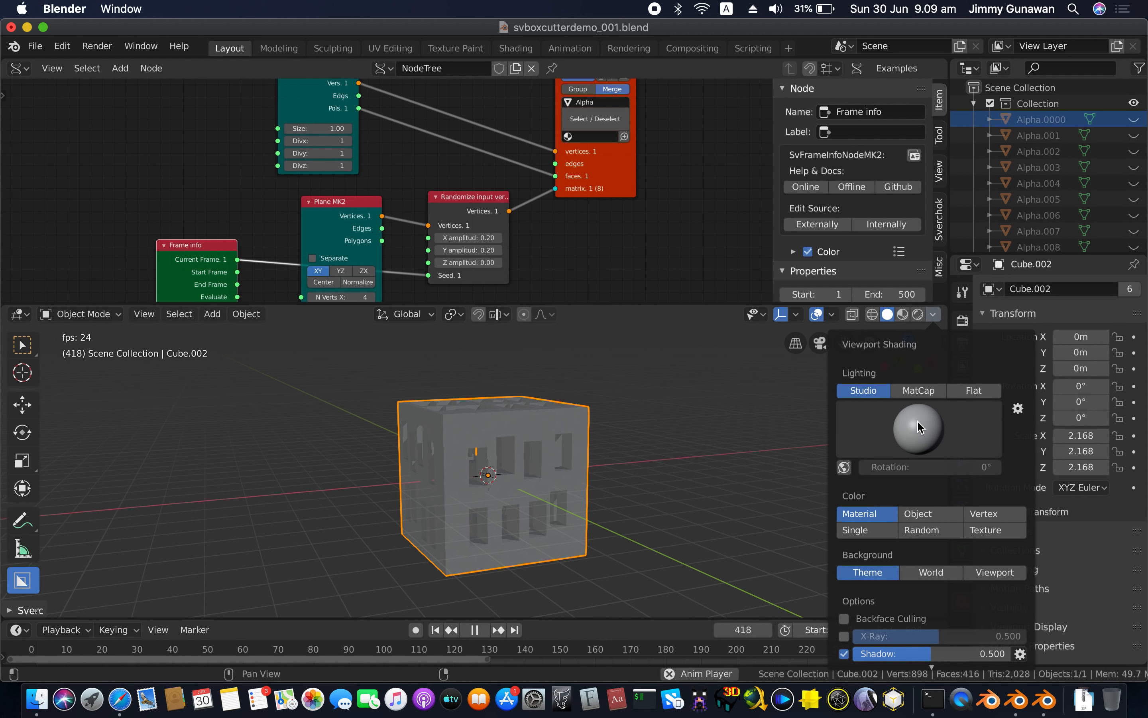
left_click(919, 391)
left_click(844, 654)
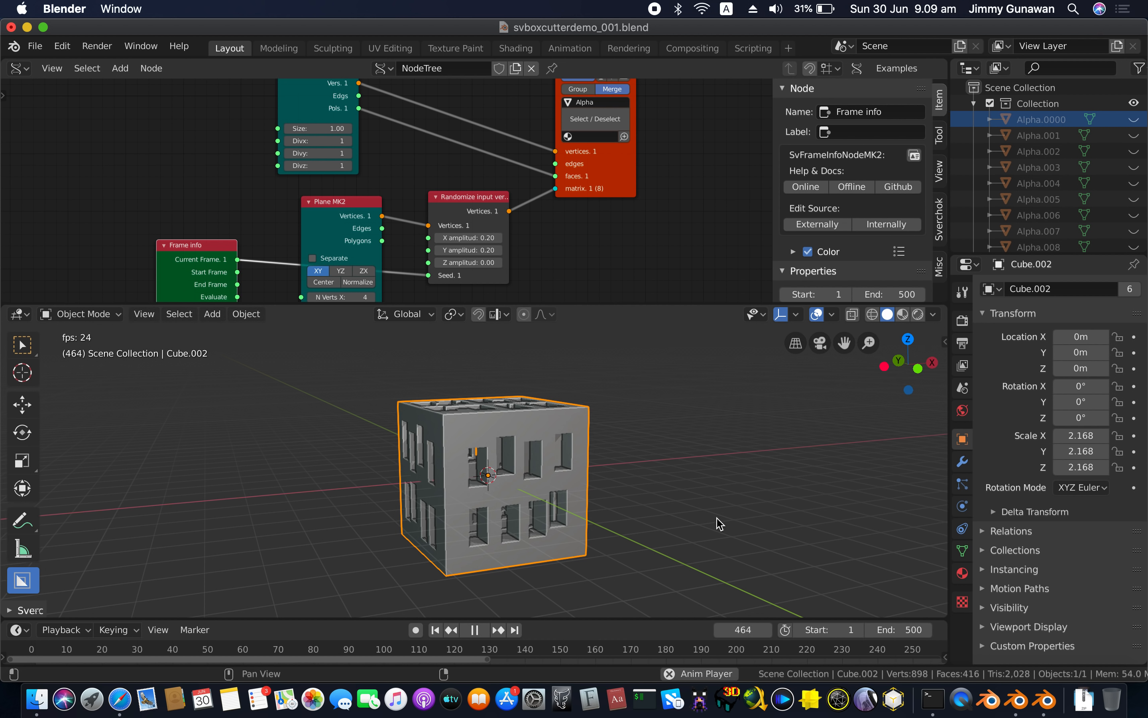
Cut another randomized box grid across the cube's side face using the custom BoxCutter shape
scroll(622, 511, "left", 10)
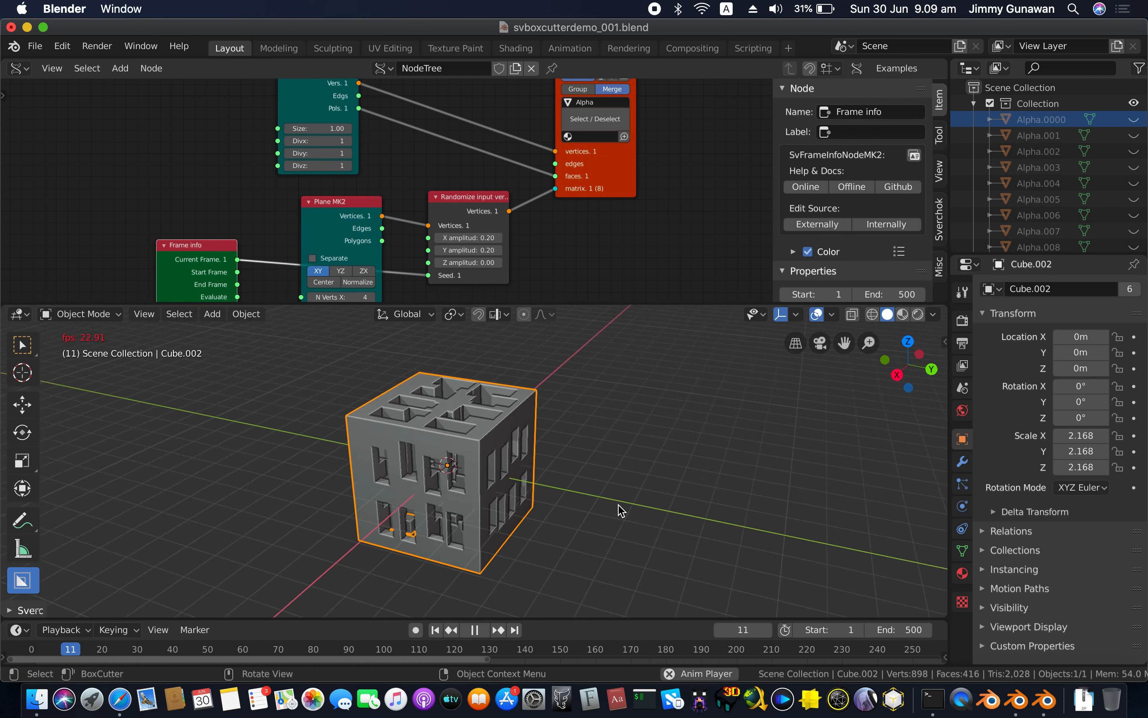
scroll(452, 437, "right", 3)
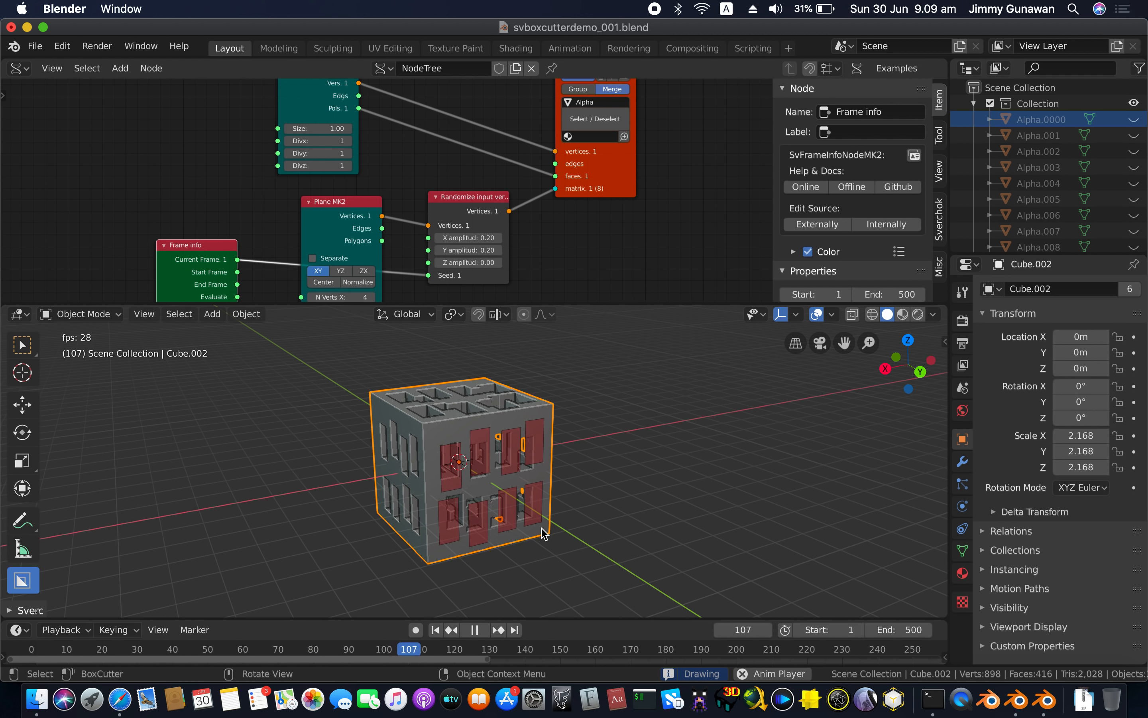
left_click(535, 550)
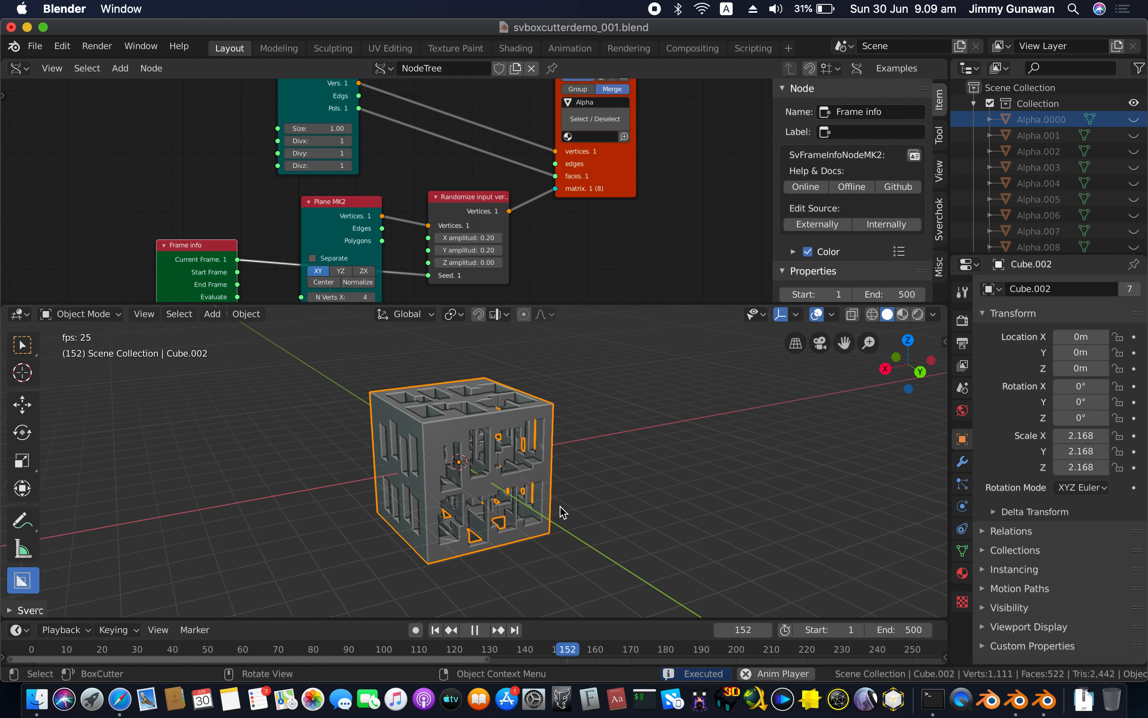
Cut two more randomized box grids down through the cube, one over each of two opposite edges of its top face
scroll(563, 506, "right", 8)
scroll(564, 506, "up", 5)
scroll(564, 507, "left", 6)
scroll(564, 507, "up", 4)
scroll(496, 463, "down", 3)
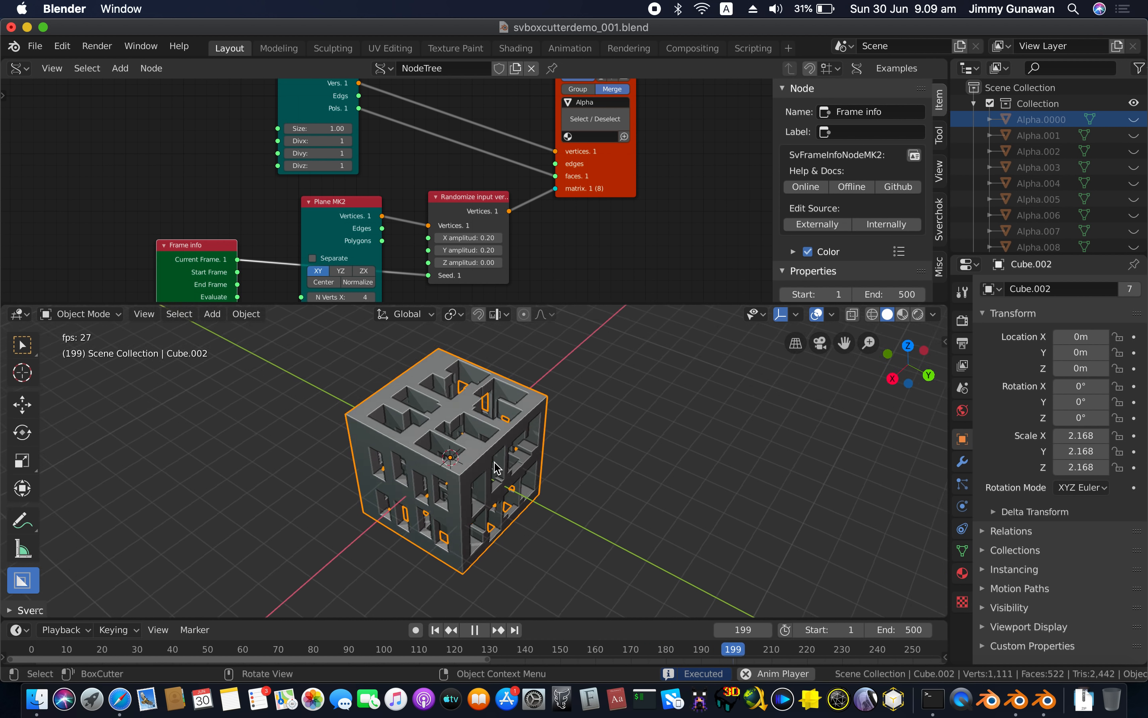
scroll(394, 397, "left", 5)
scroll(394, 398, "up", 3)
left_click_drag(363, 398, 322, 462)
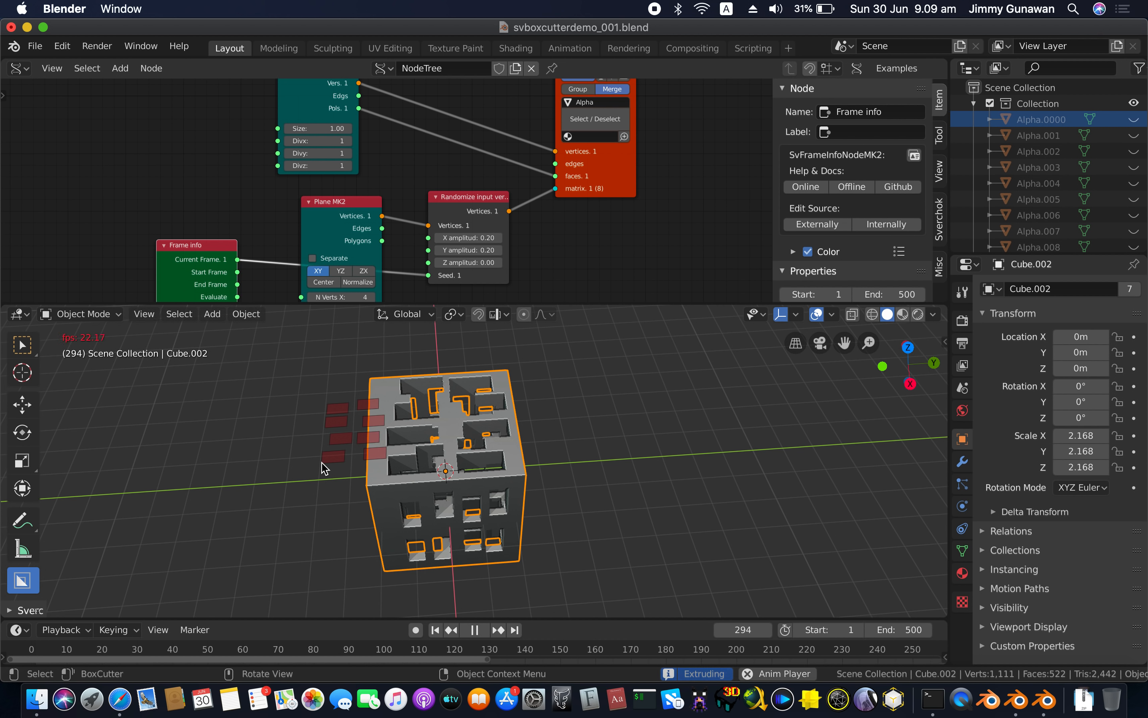
left_click(417, 433)
left_click_drag(500, 392, 561, 464)
Stop the animation playback and save the file
scroll(512, 477, "down", 5)
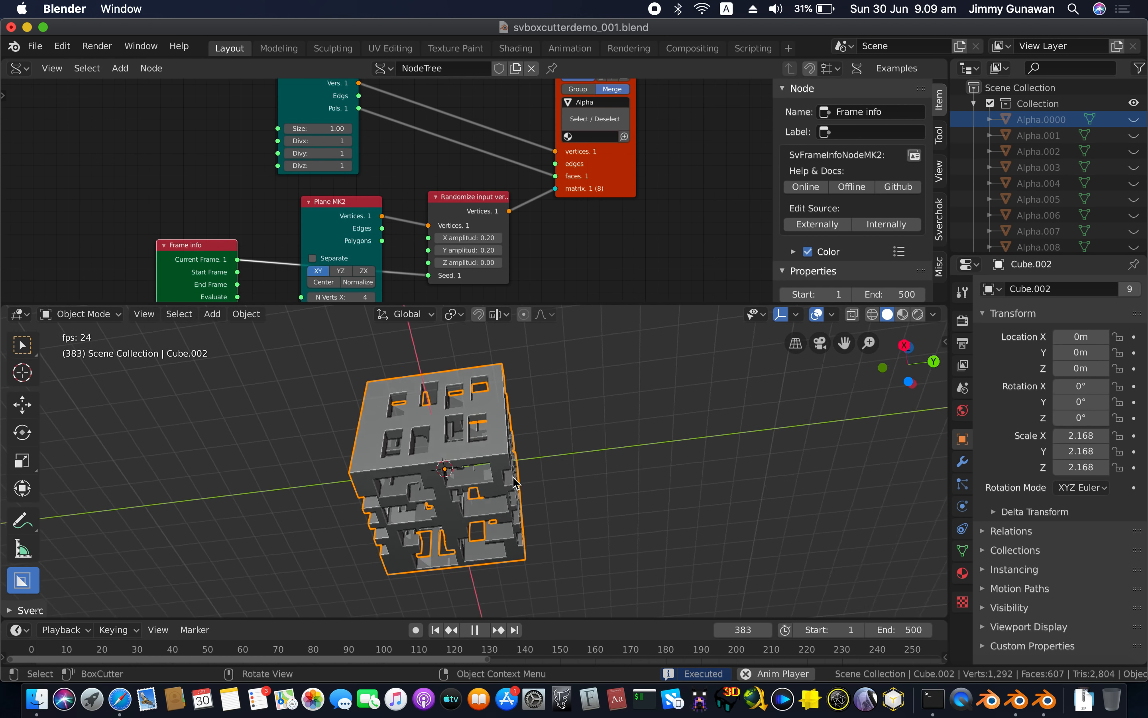
scroll(513, 478, "down", 10)
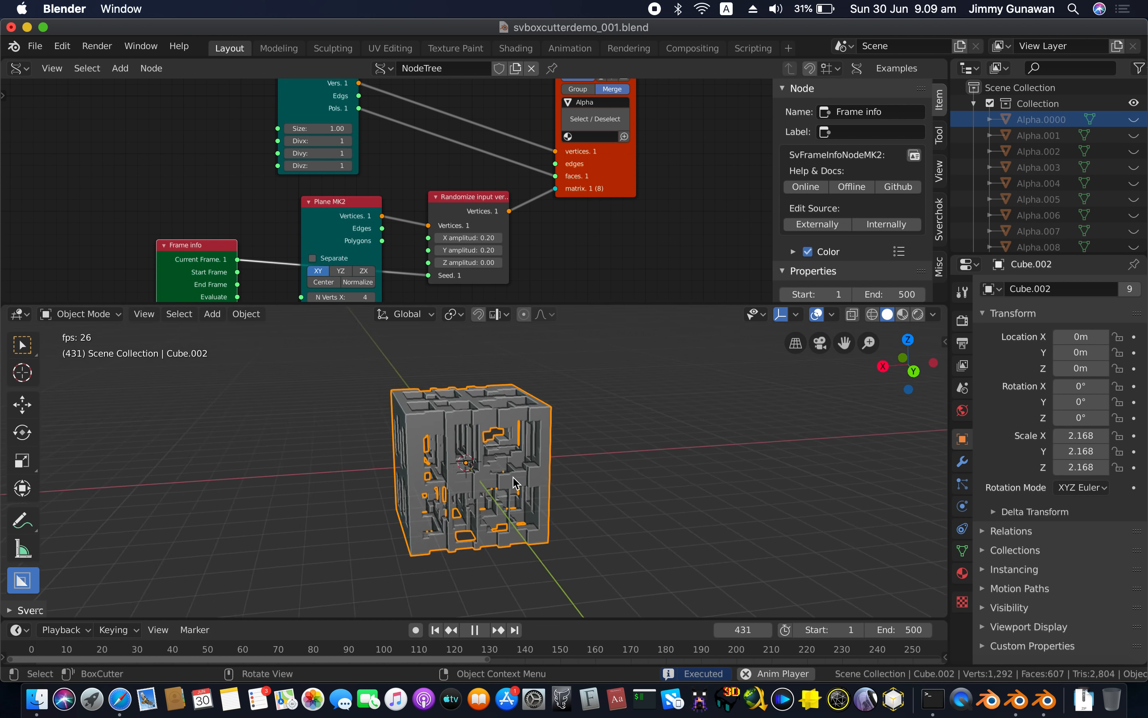
key("Escape")
scroll(514, 476, "right", 5)
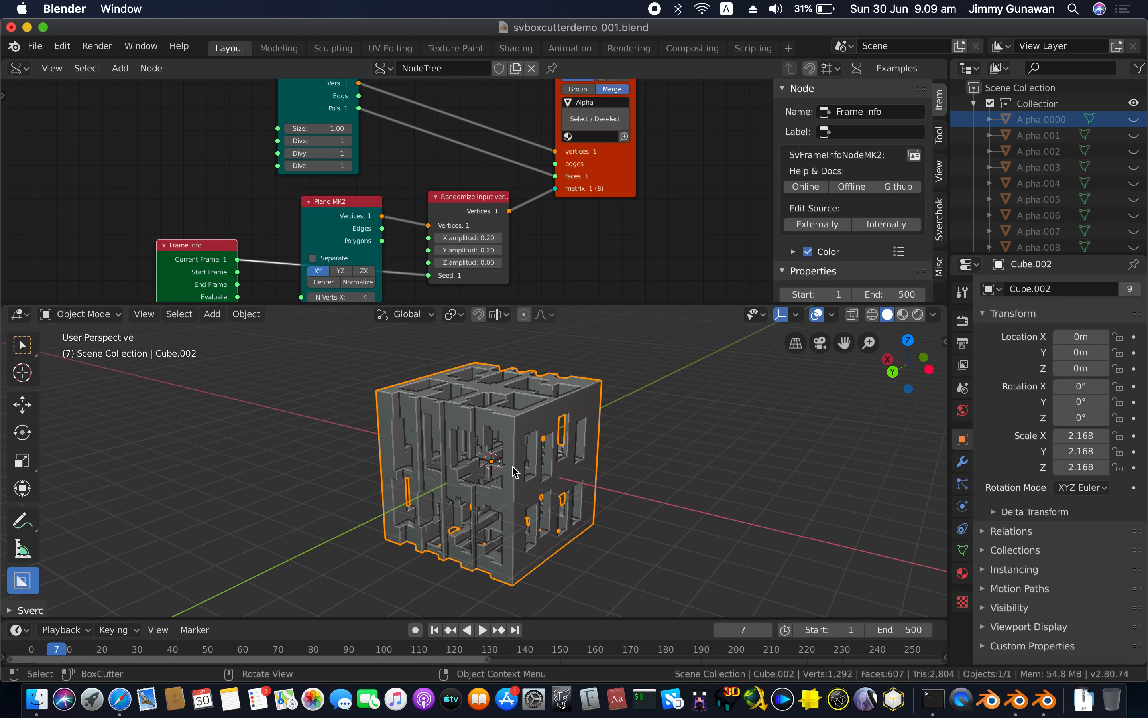
scroll(515, 473, "right", 5, "shift")
key("super+s")
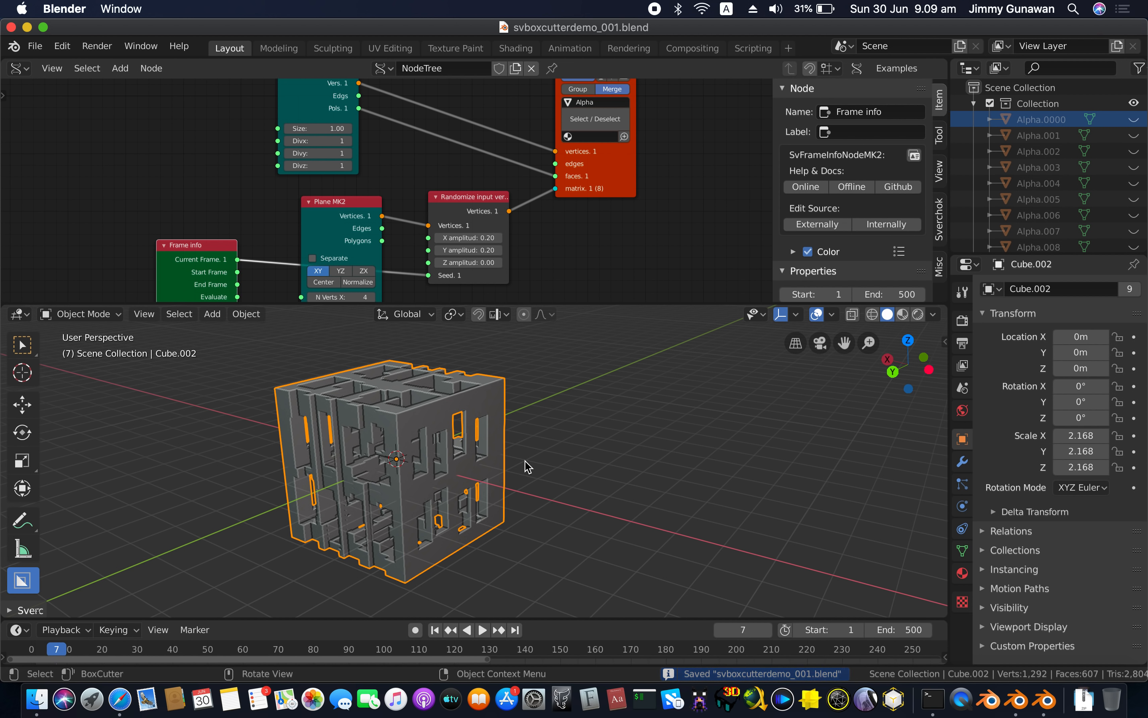
Try to assign the cube as BoxCutter's custom shape in place of Alpha.0000
scroll(525, 466, "left", 3, "shift")
scroll(525, 467, "down", 5)
scroll(525, 467, "up", 5)
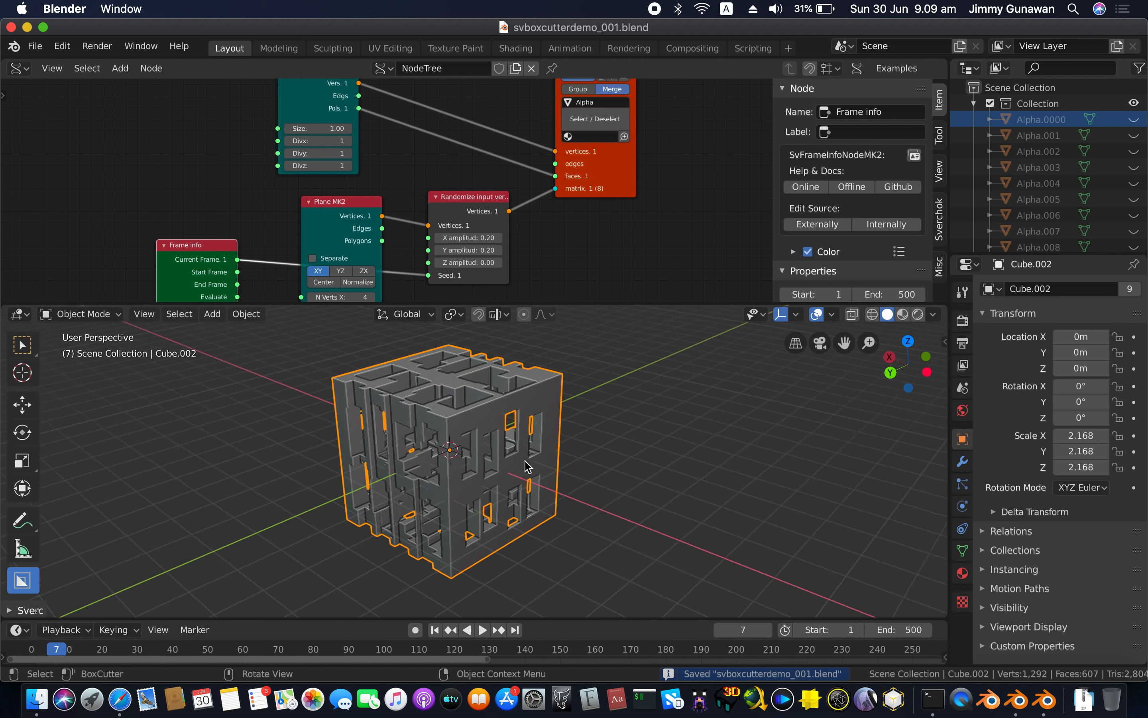
scroll(525, 467, "right", 3)
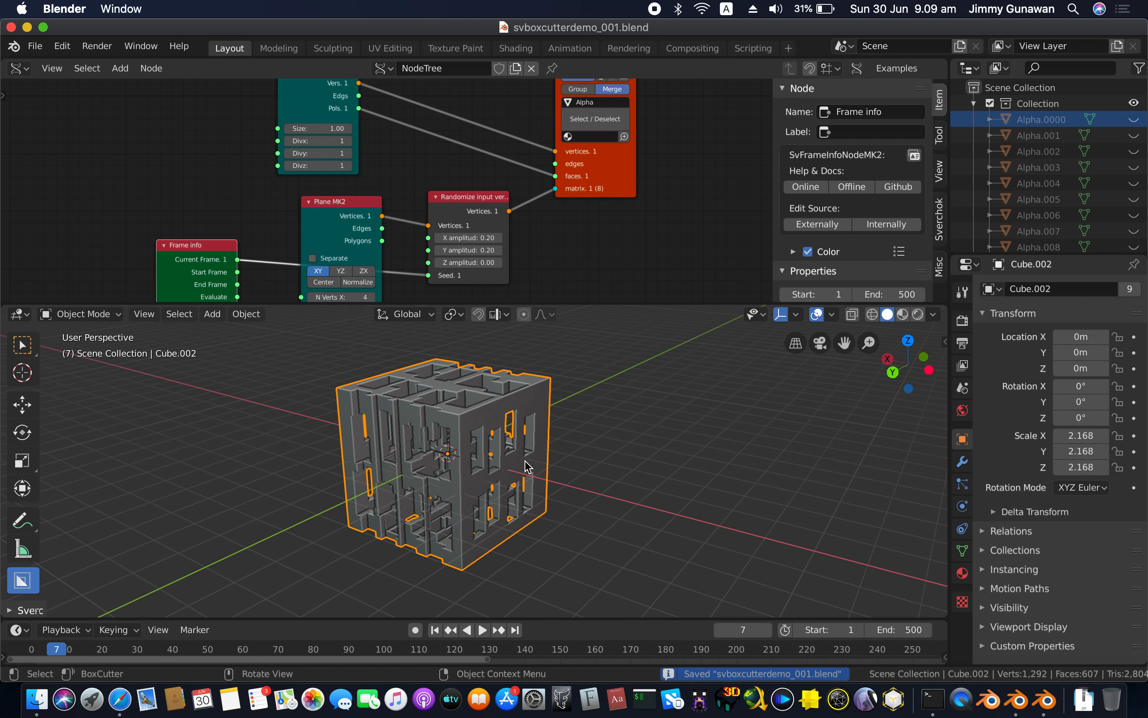
key("d")
left_click(472, 354)
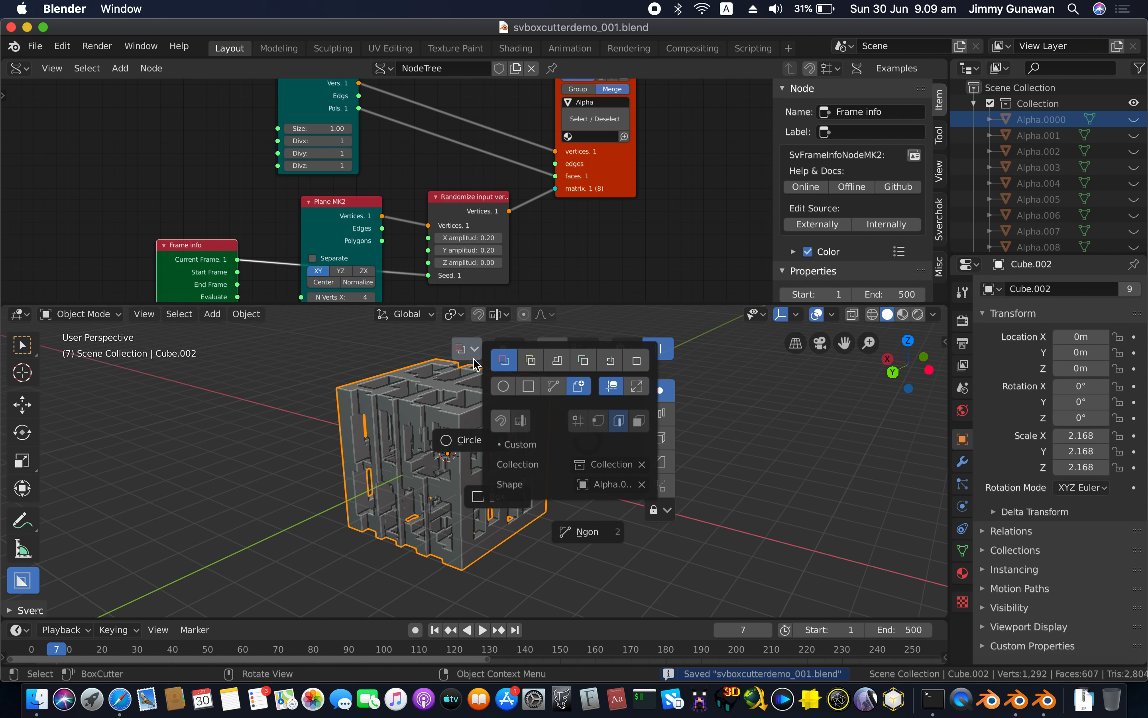
left_click(605, 484)
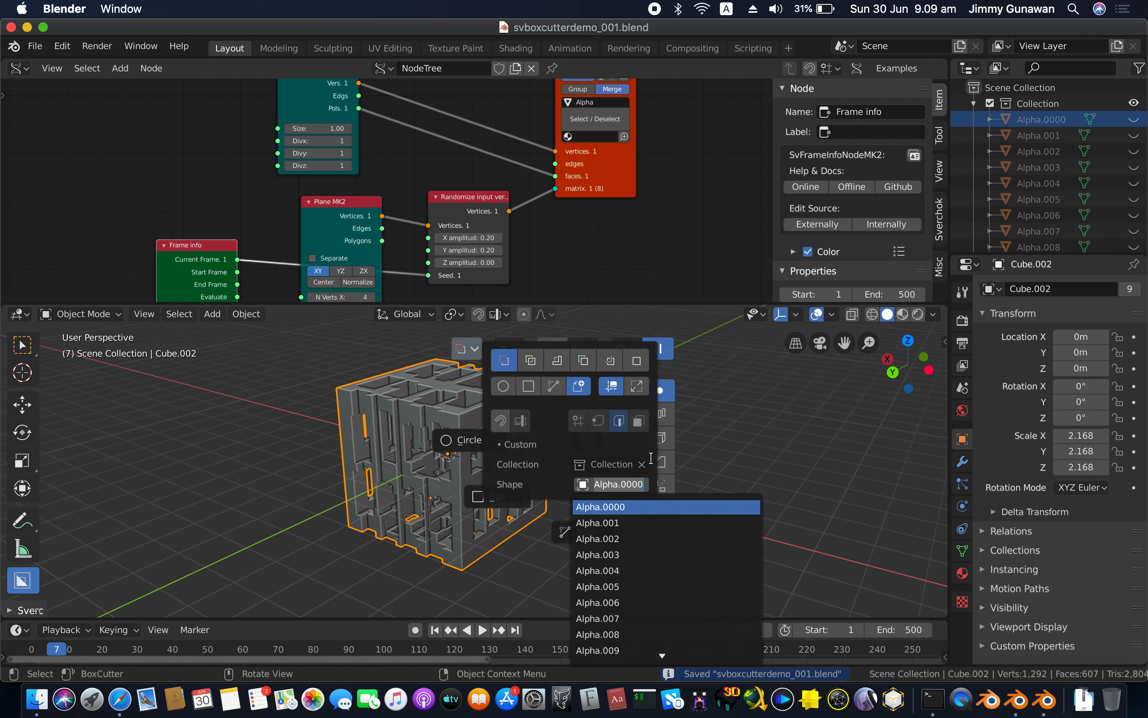
left_click(600, 506)
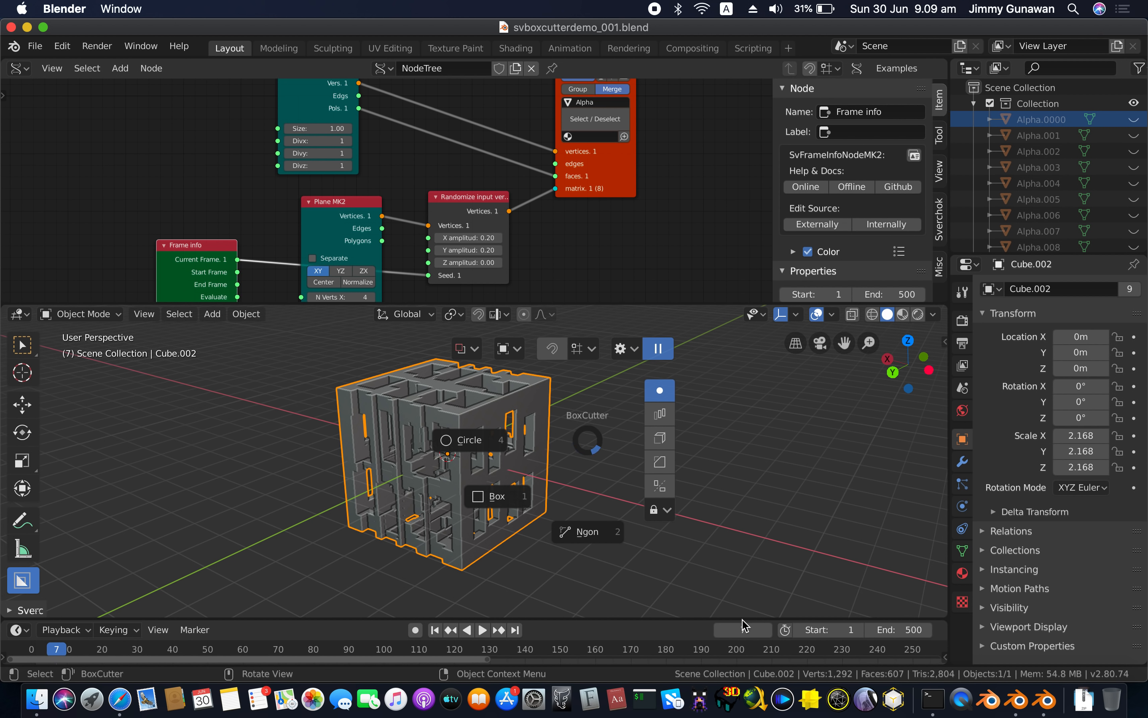
left_click(476, 353)
left_click(607, 483)
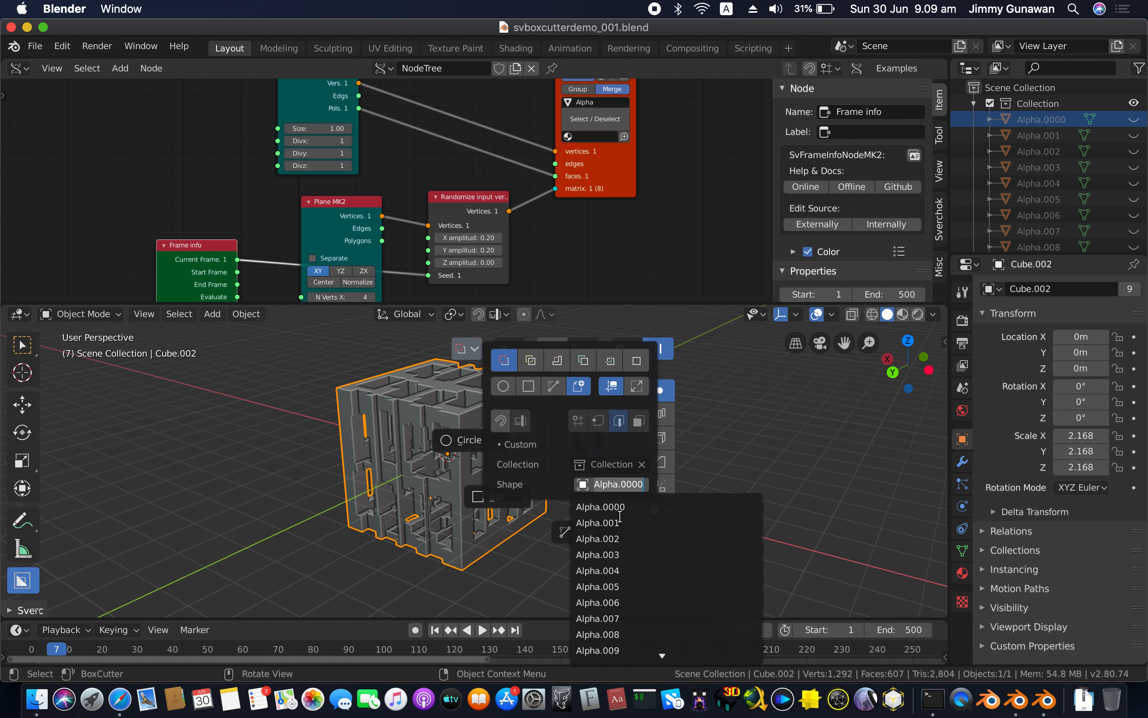
type("Cube")
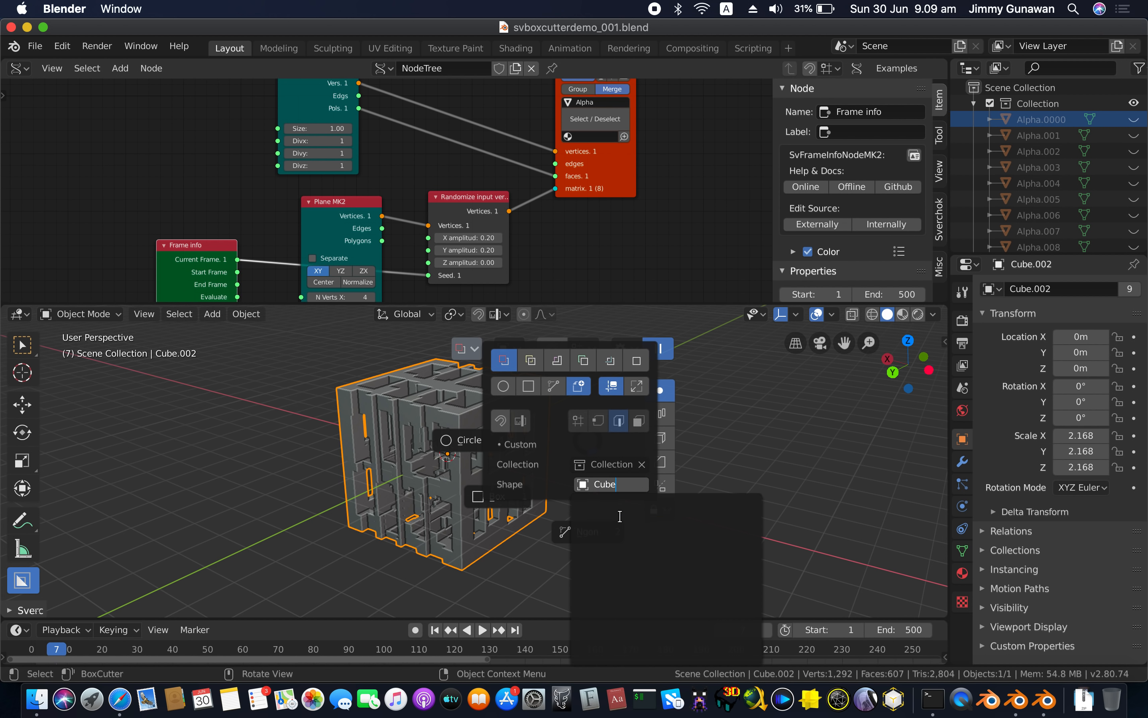
key("Escape")
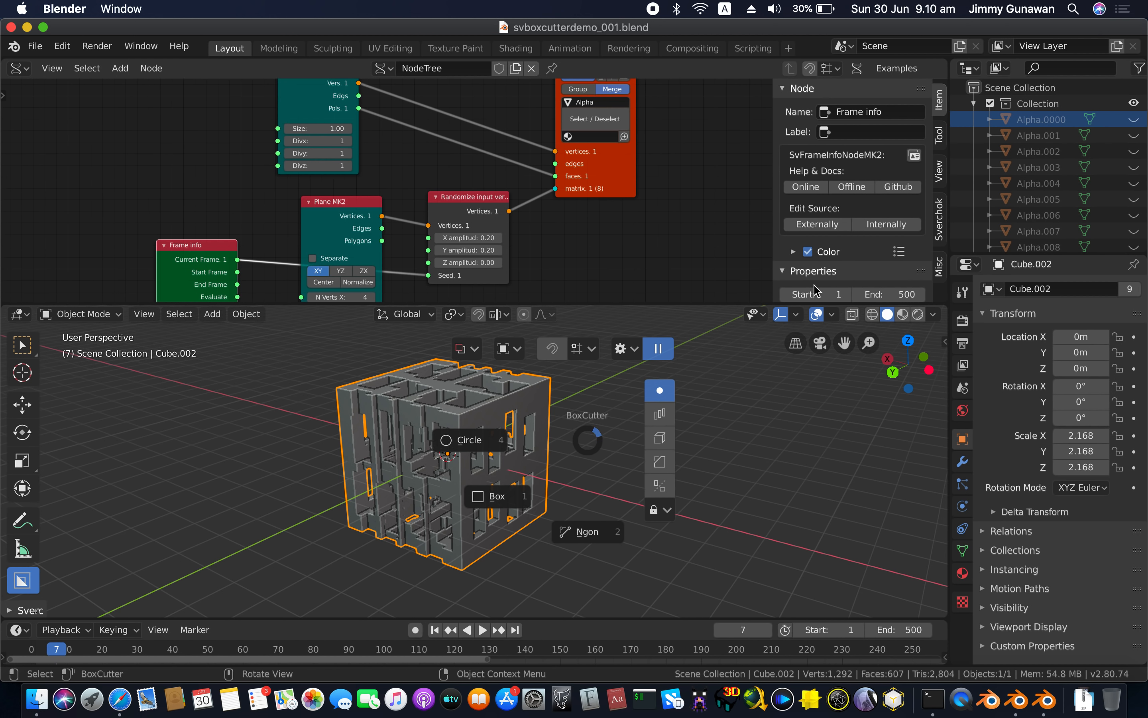
key("Escape")
Move Cube.002 into Collection, alongside the Alpha objects
key("space")
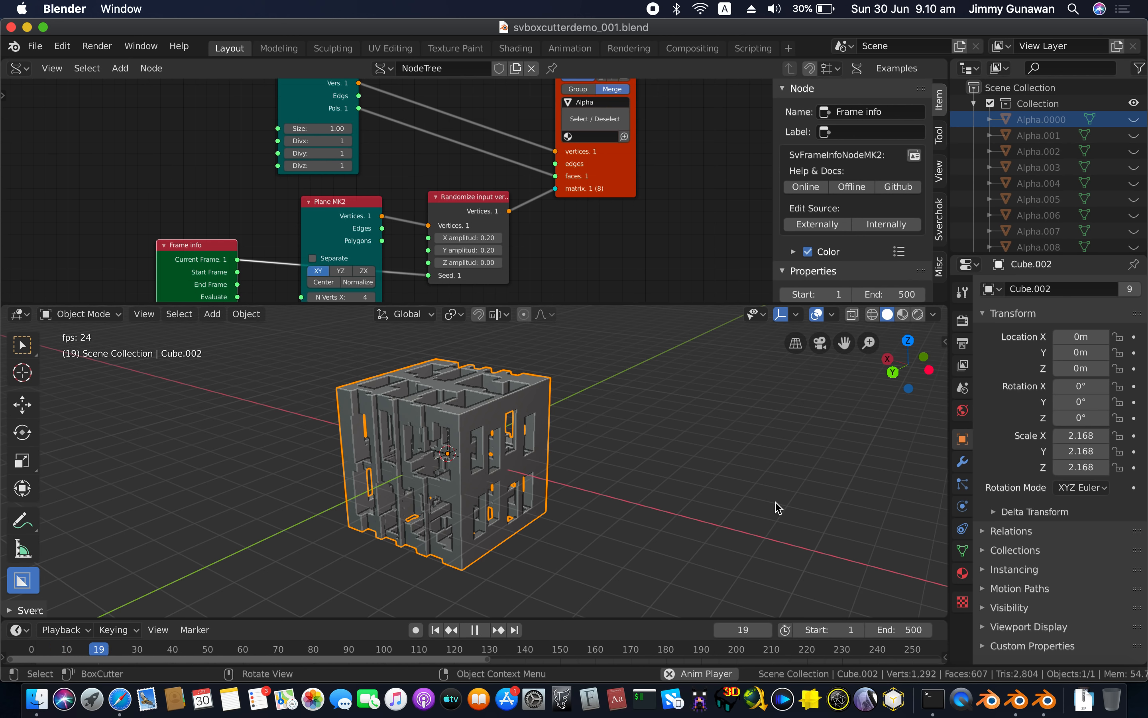
key("space")
scroll(1032, 199, "down", 10)
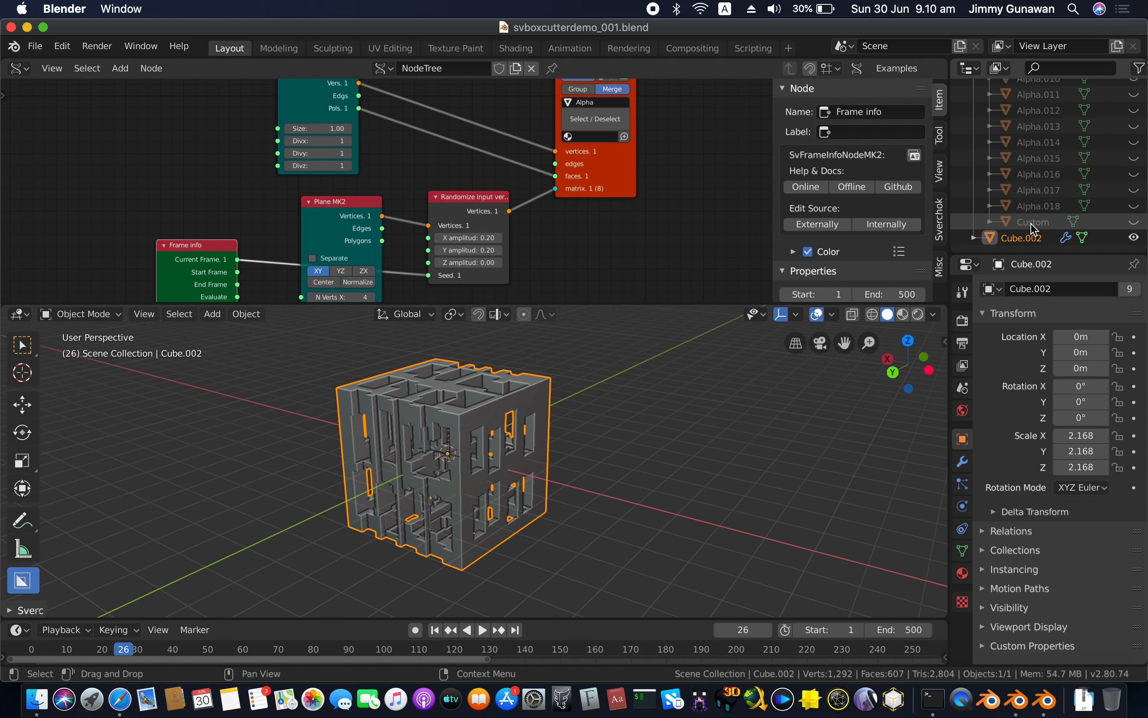
left_click_drag(1022, 240, 1025, 108)
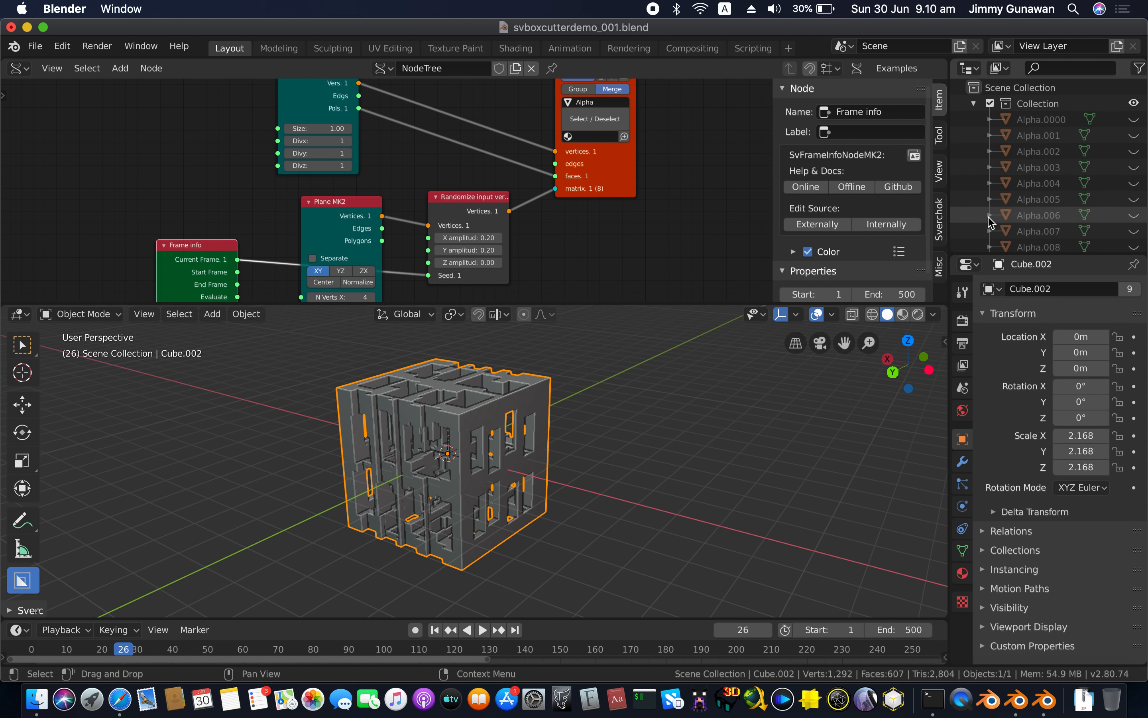
scroll(1044, 166, "down", 10)
Set BoxCutter's custom shape to Cube.002
middle_click_drag(557, 411, 545, 418)
key("d")
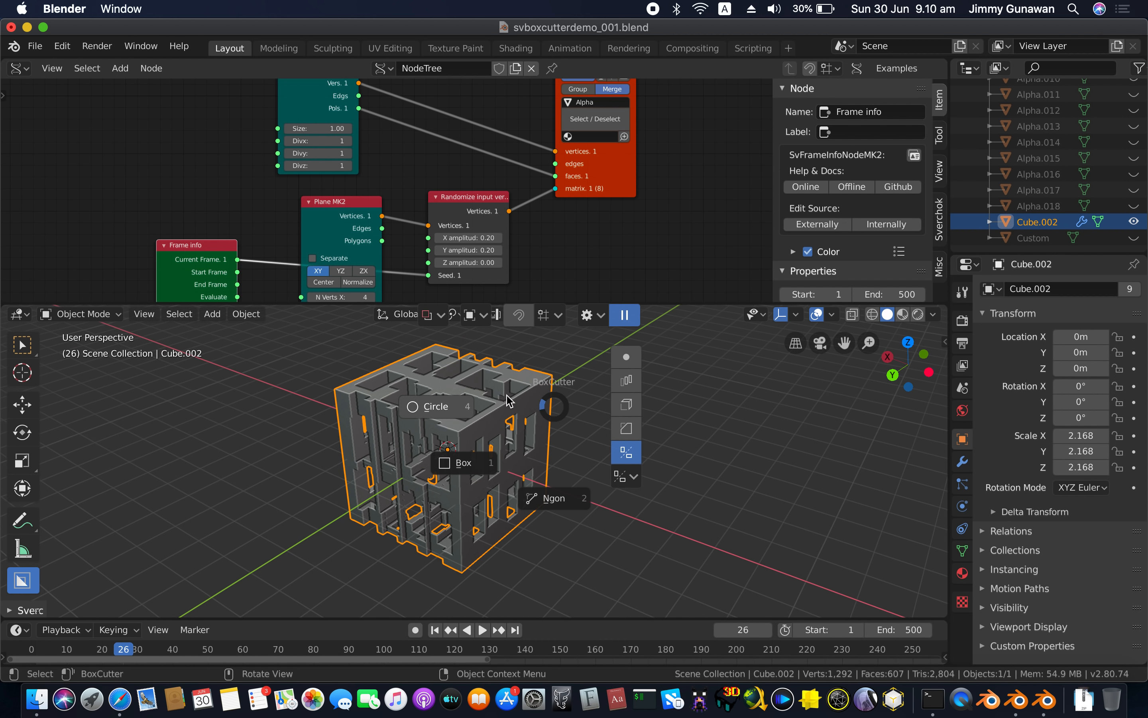
left_click(432, 315)
left_click(575, 449)
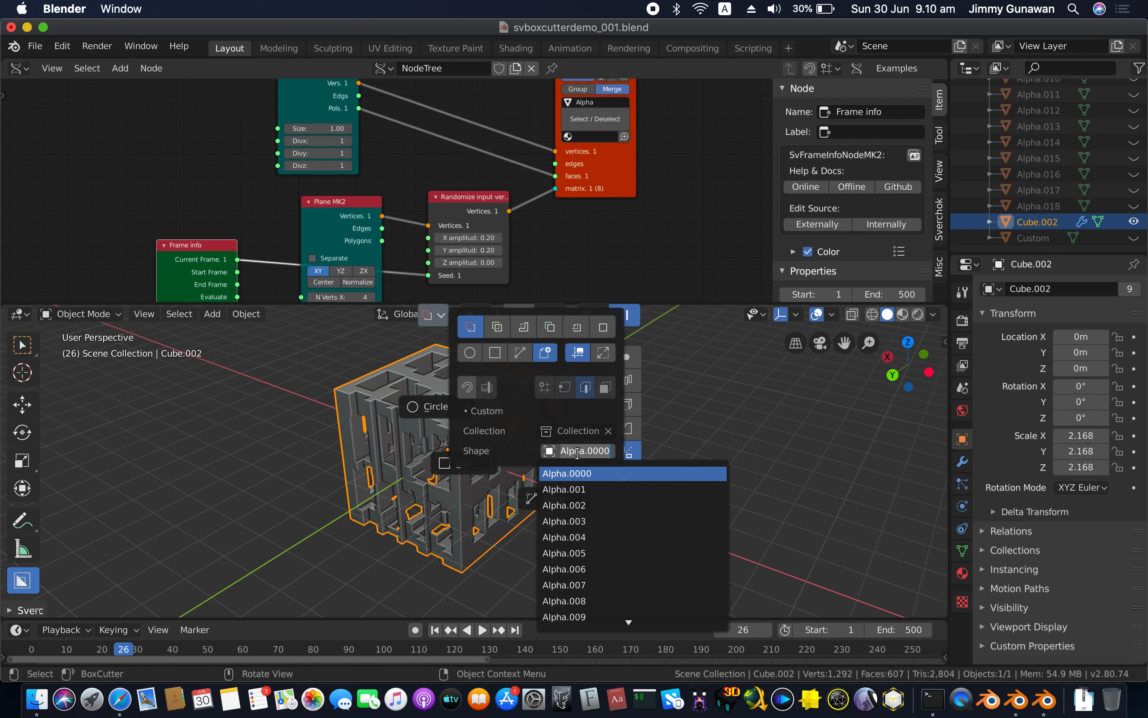
type("Cub")
left_click(574, 473)
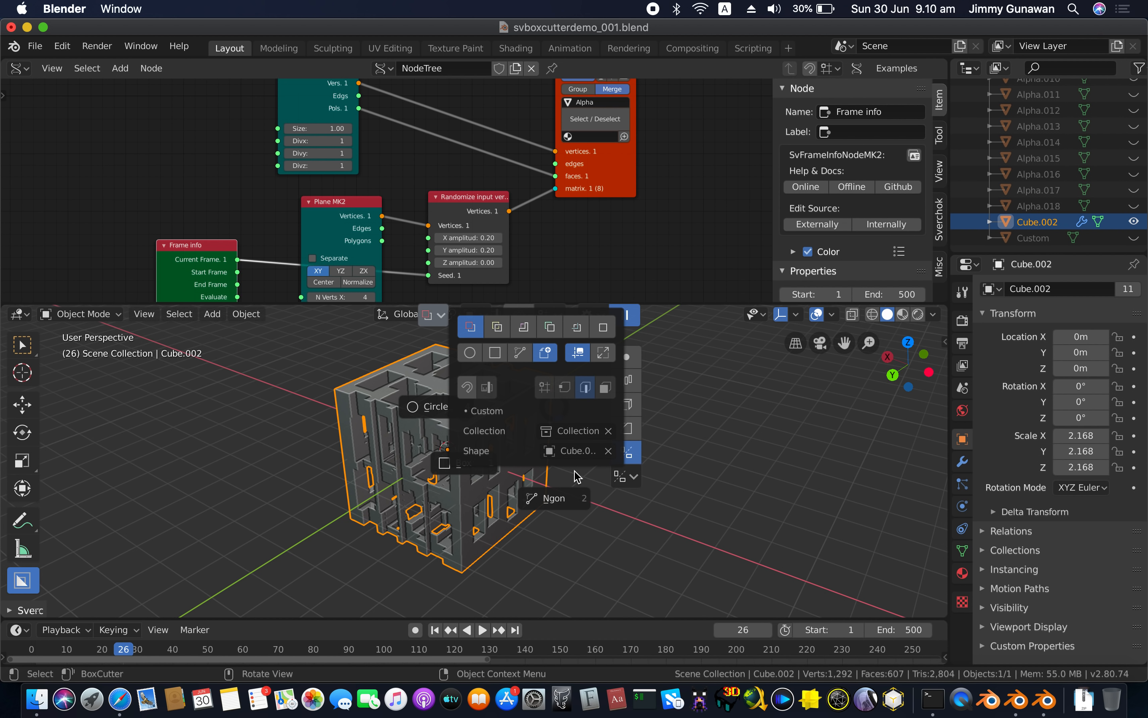
Cut the cube's side twice using its own Cube.002 mesh as the cutter shape
middle_click_drag(684, 431, 436, 424)
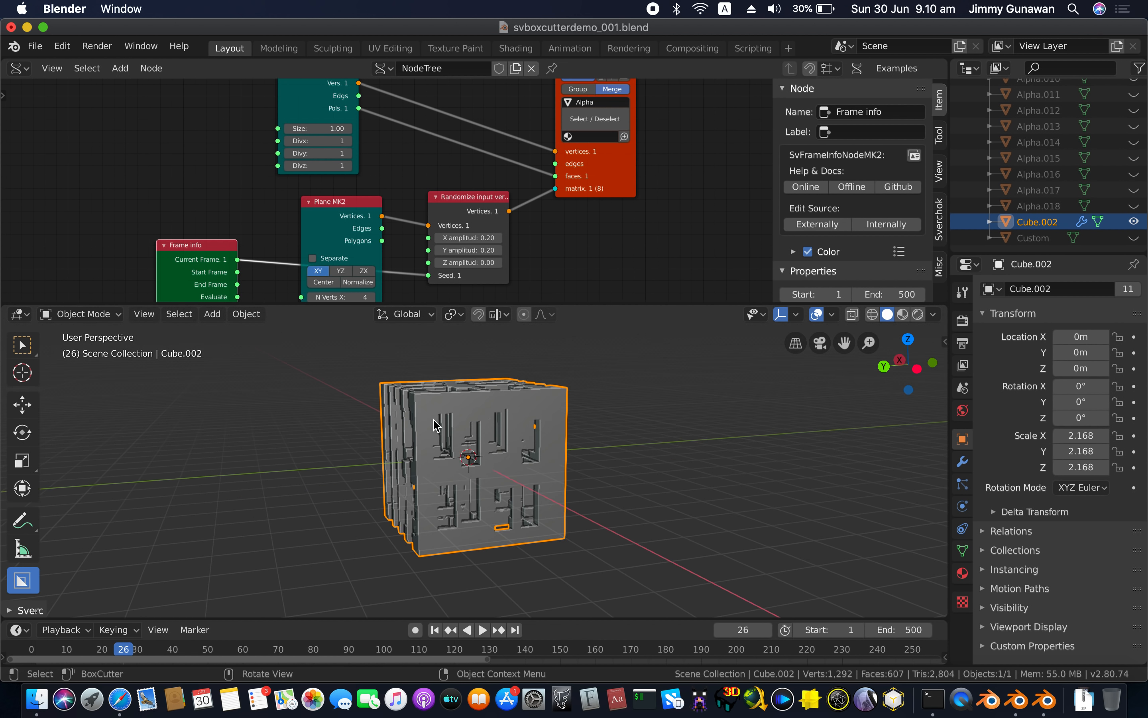
left_click_drag(426, 404, 506, 483)
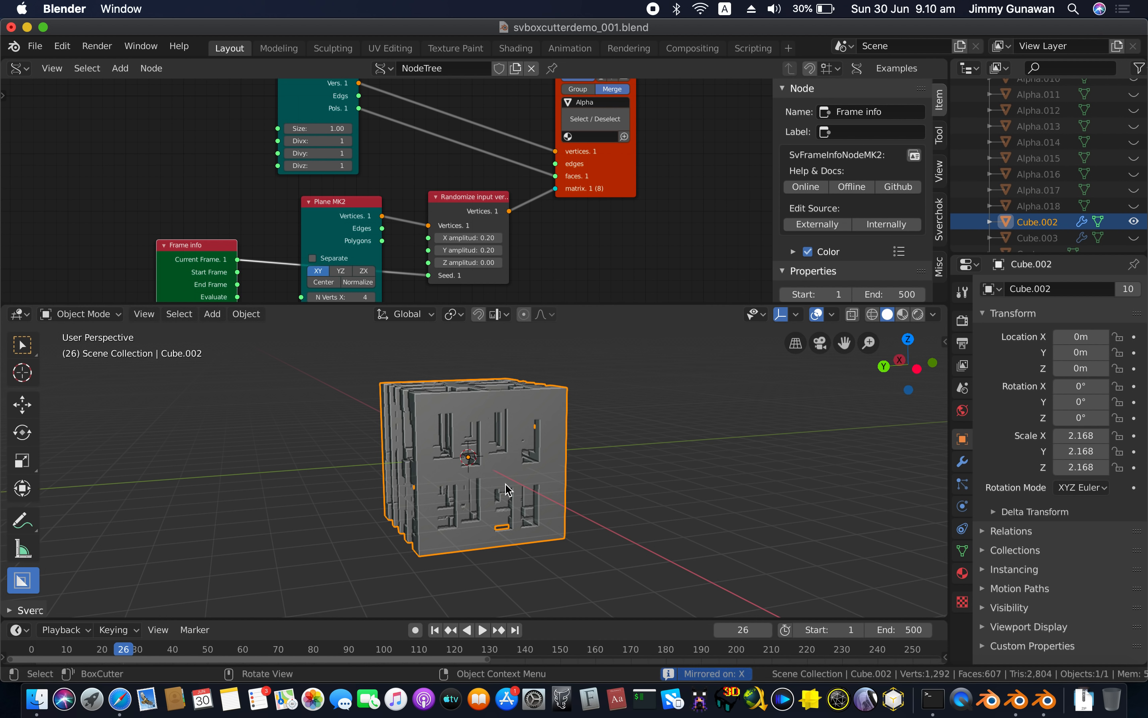
left_click(566, 537)
middle_click_drag(541, 520, 450, 427)
left_click_drag(453, 446, 529, 522)
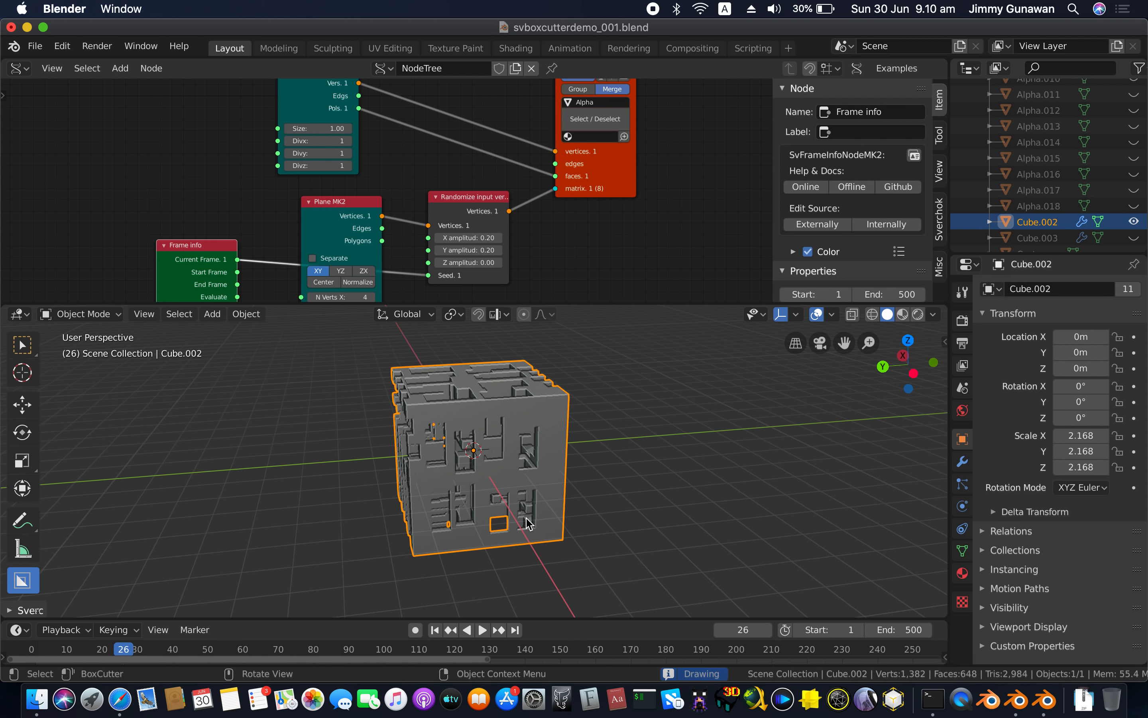
left_click(557, 540)
mouse_move(558, 537)
middle_mouse_down()
mouse_move(541, 540)
mouse_move(560, 494)
middle_mouse_up()
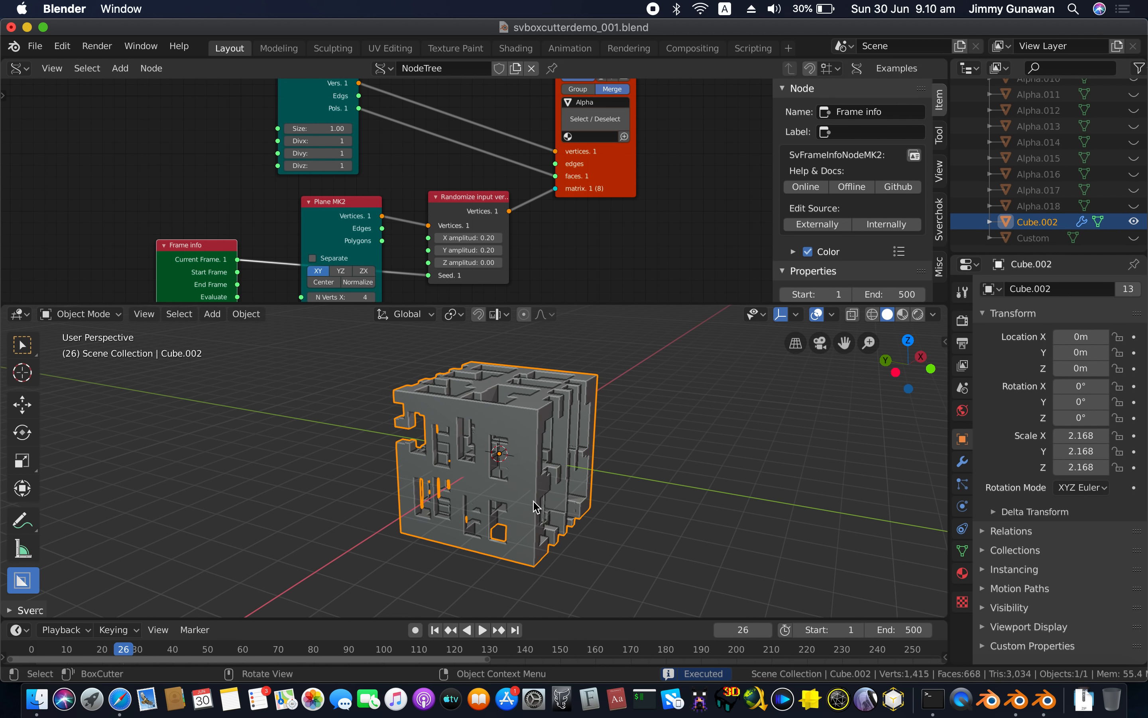
Convert Cube.002 to a mesh, baking its boolean cuts into the geometry
middle_click_drag(807, 463, 682, 462)
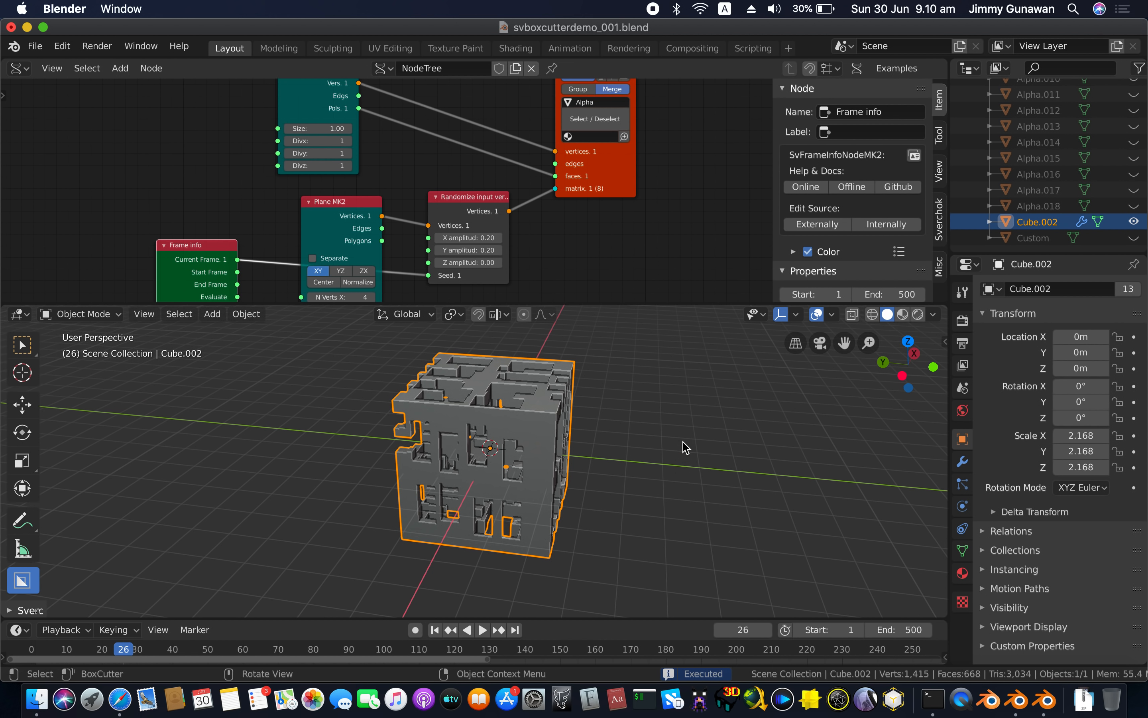
key("F3")
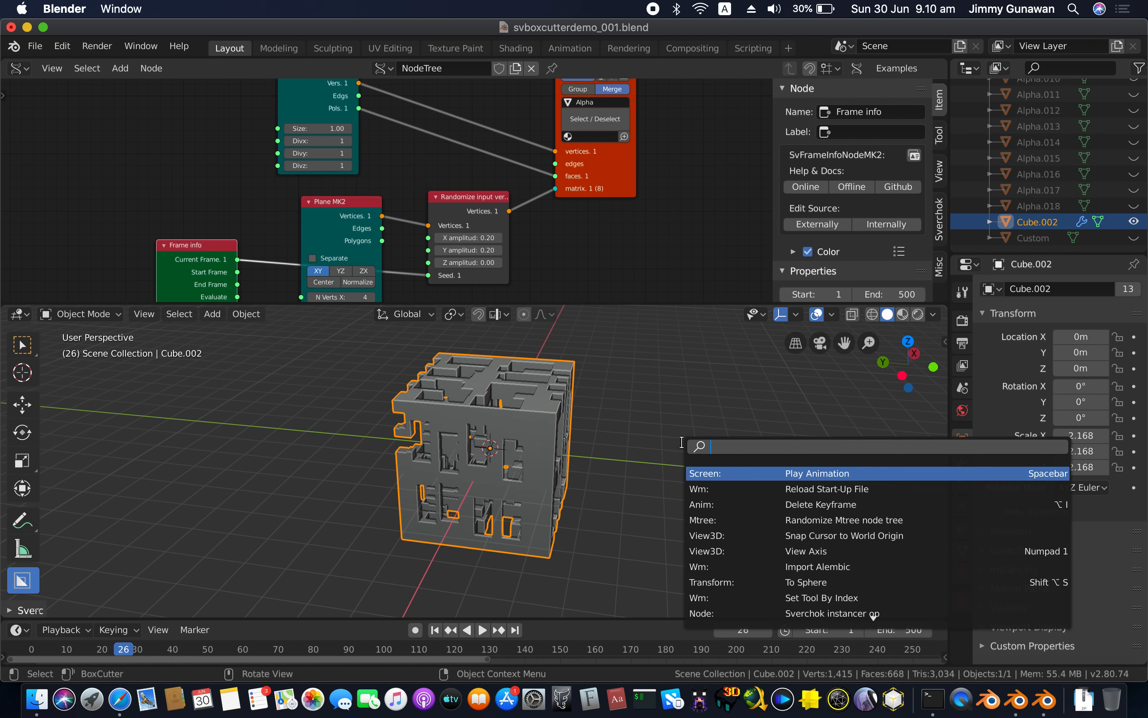
type("convert")
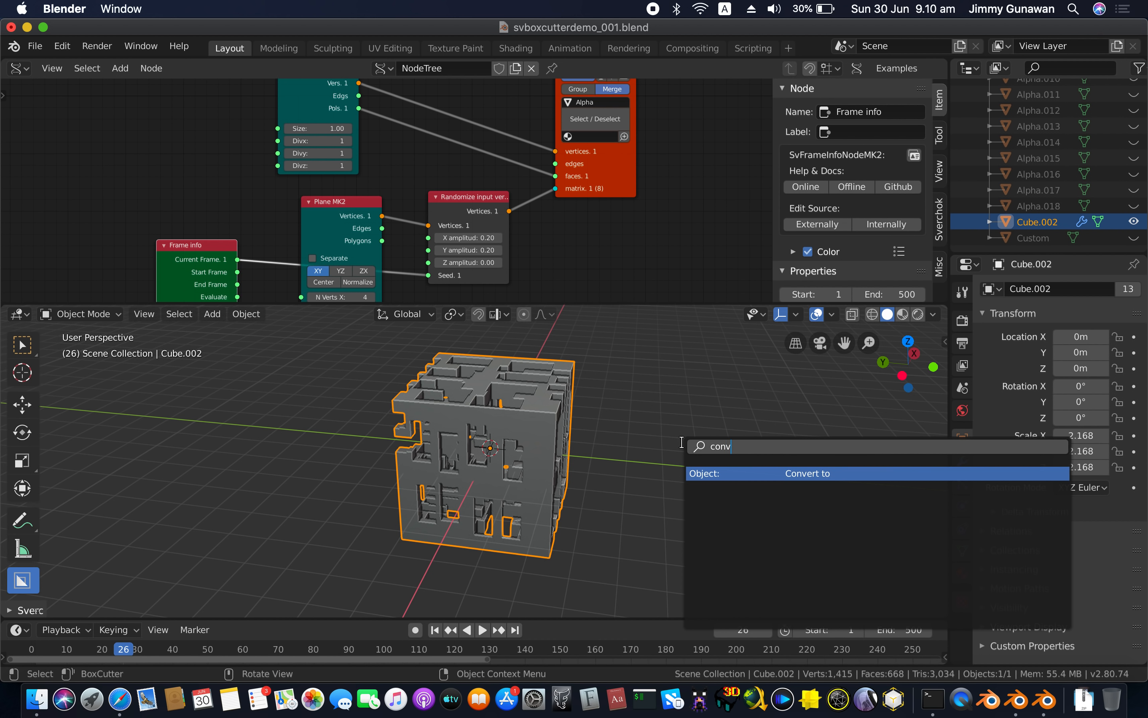
key("Return")
left_click(675, 461)
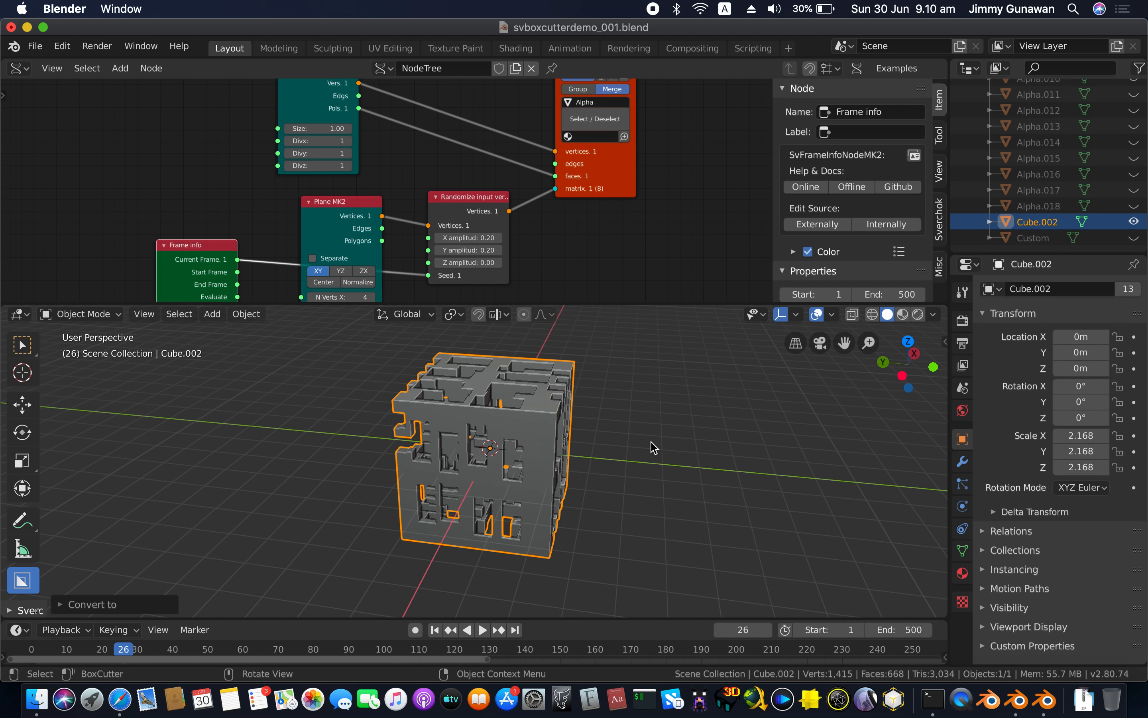
Cut across the cube's side once more with the Cube.002 shape
middle_click_drag(651, 446, 445, 438)
left_click_drag(418, 407, 553, 541)
left_click(552, 541)
scroll(552, 541, "left", 5)
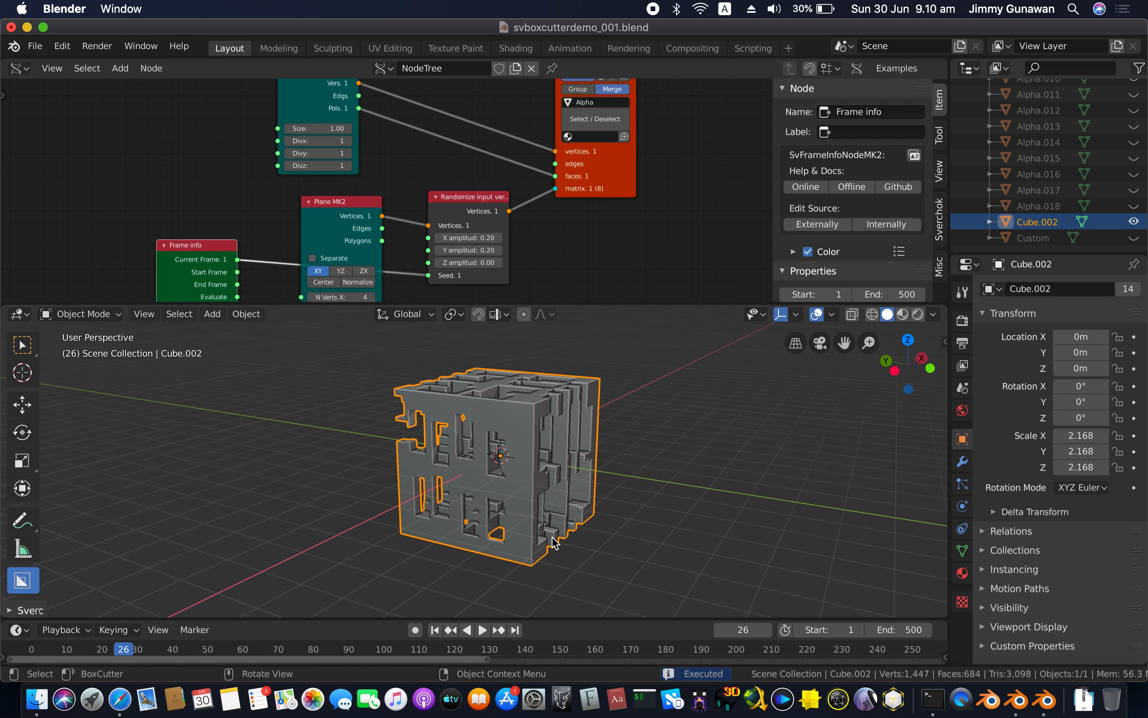
scroll(628, 532, "left", 10)
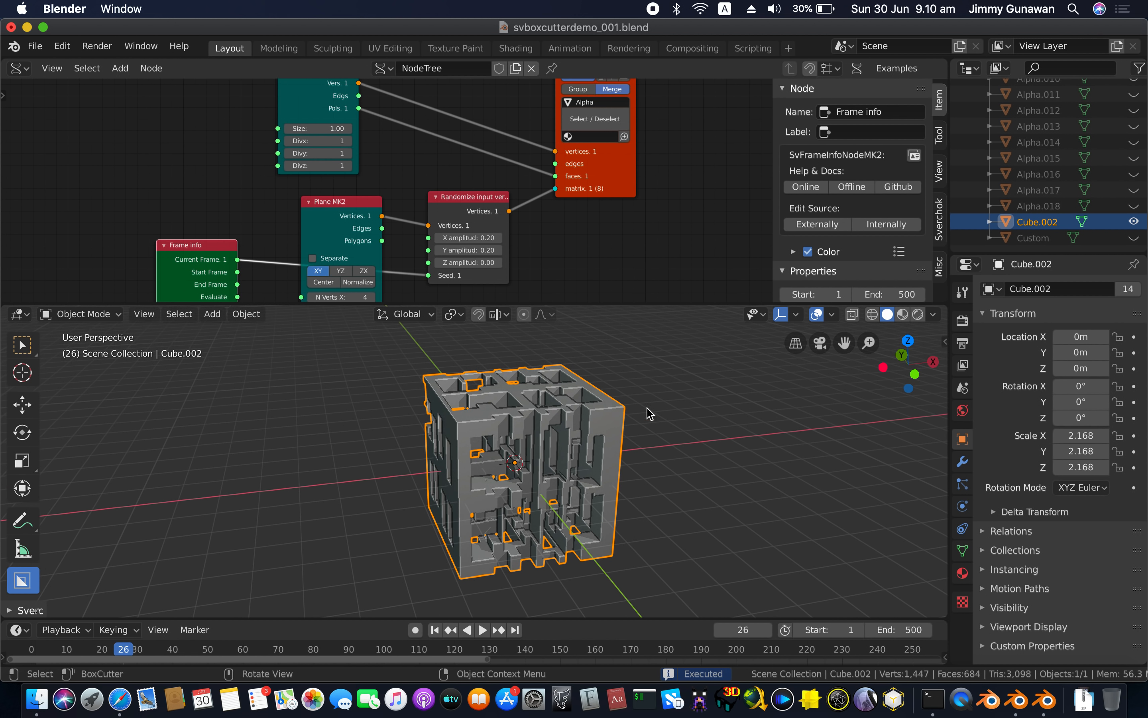
Check BoxCutter's custom shape setting, keeping Cube.002 as the shape
key("d")
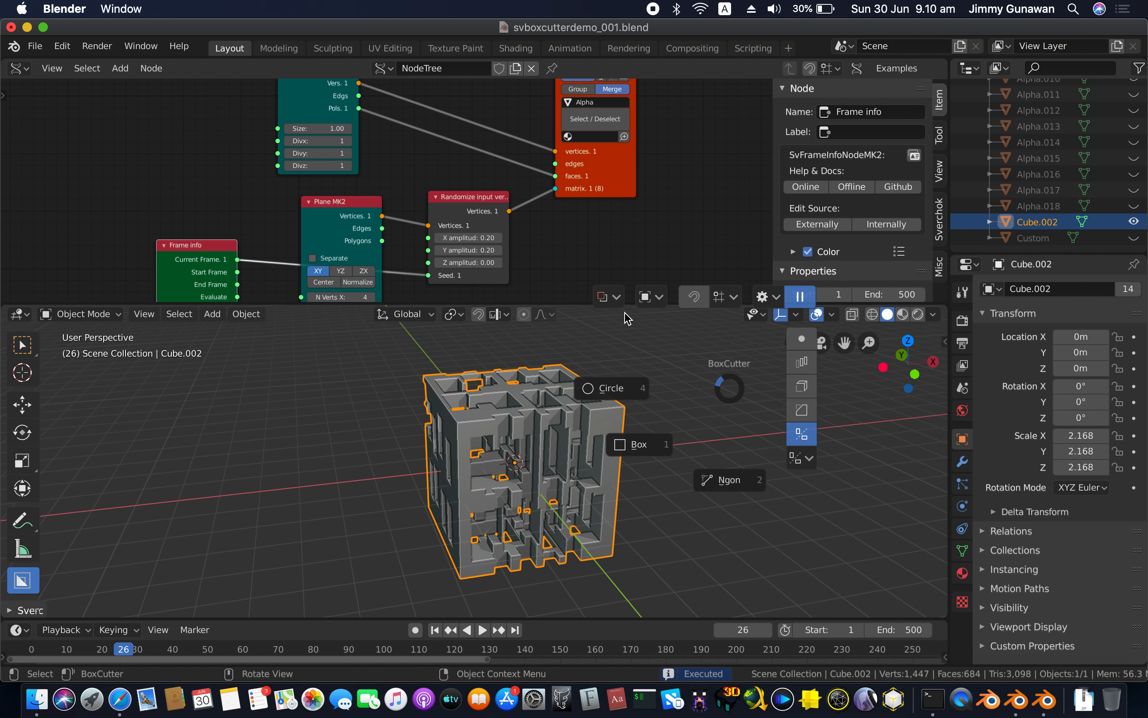
left_click(616, 297)
left_click(758, 436)
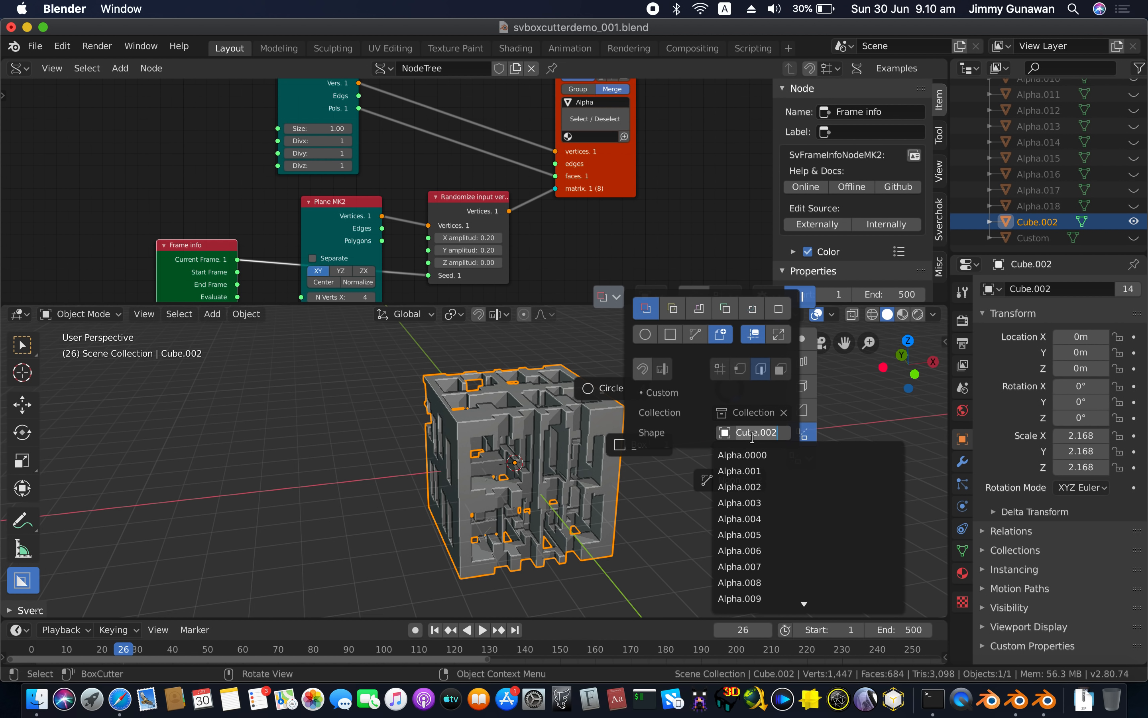
key("Return")
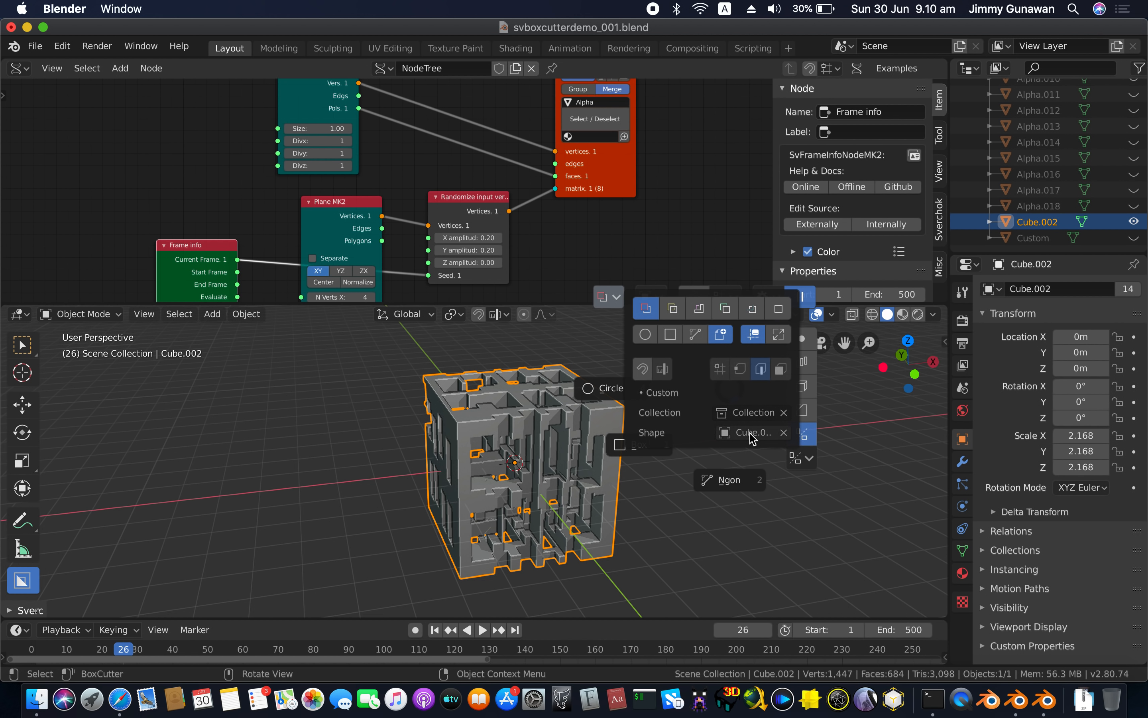
left_click(607, 467)
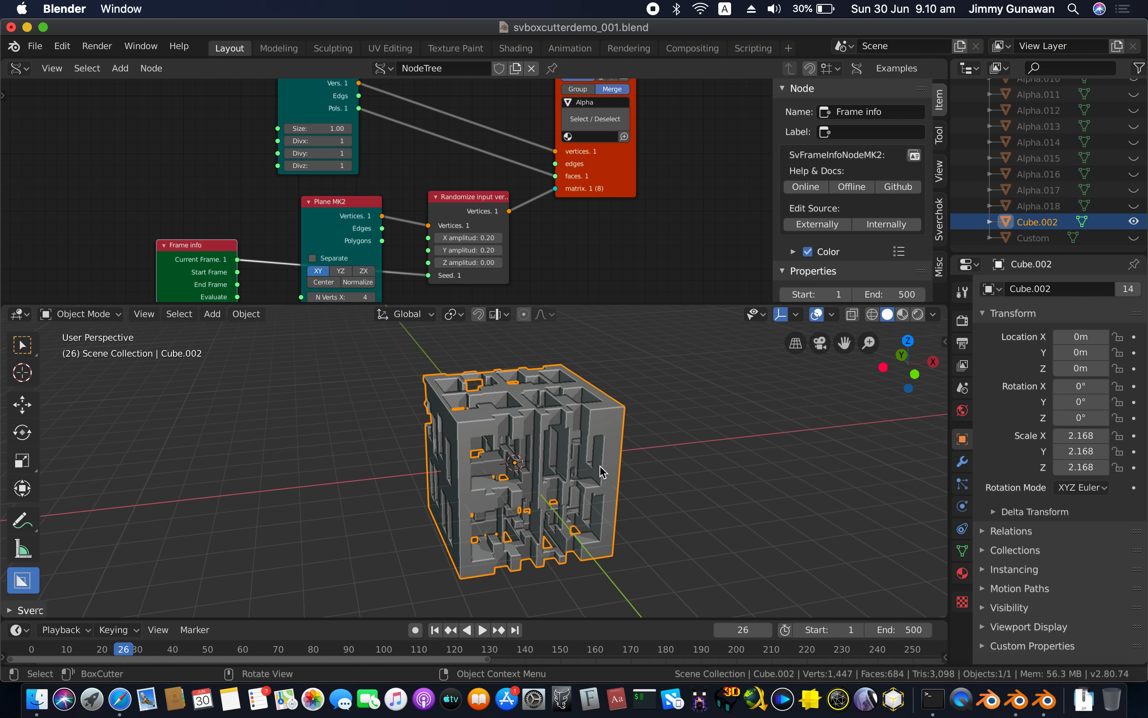
Deselect the carved cube and save the file
scroll(522, 424, "right", 6)
key("alt+a")
scroll(522, 423, "right", 5)
scroll(521, 429, "right", 10)
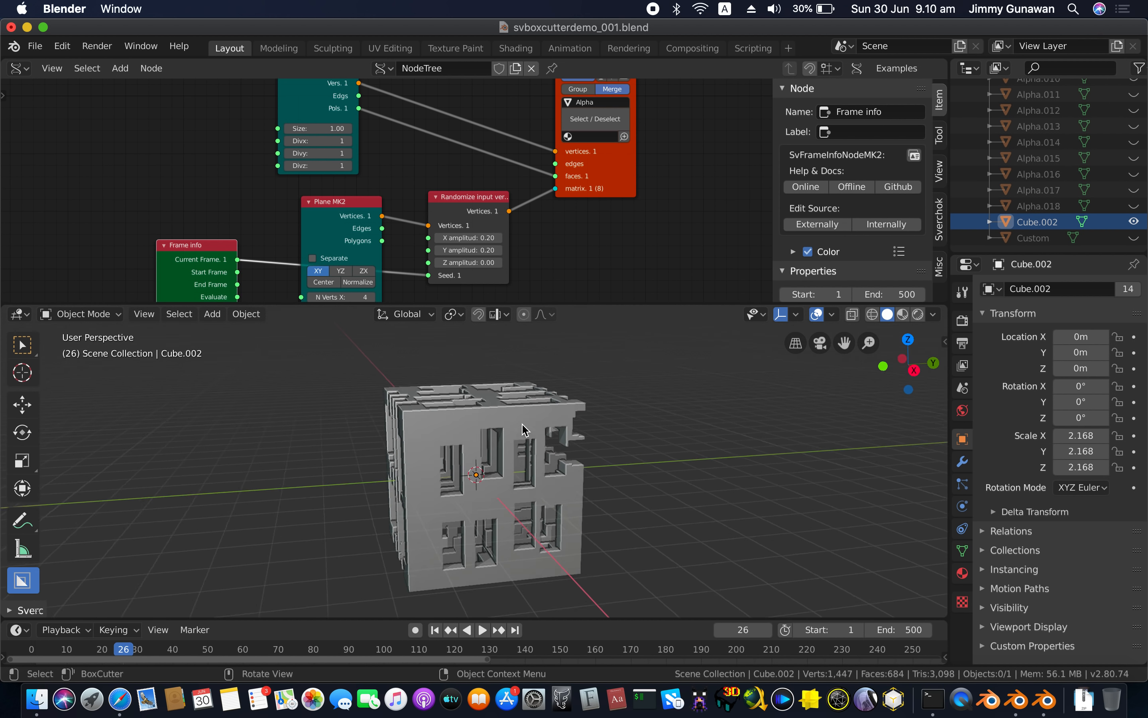
key("super+s")
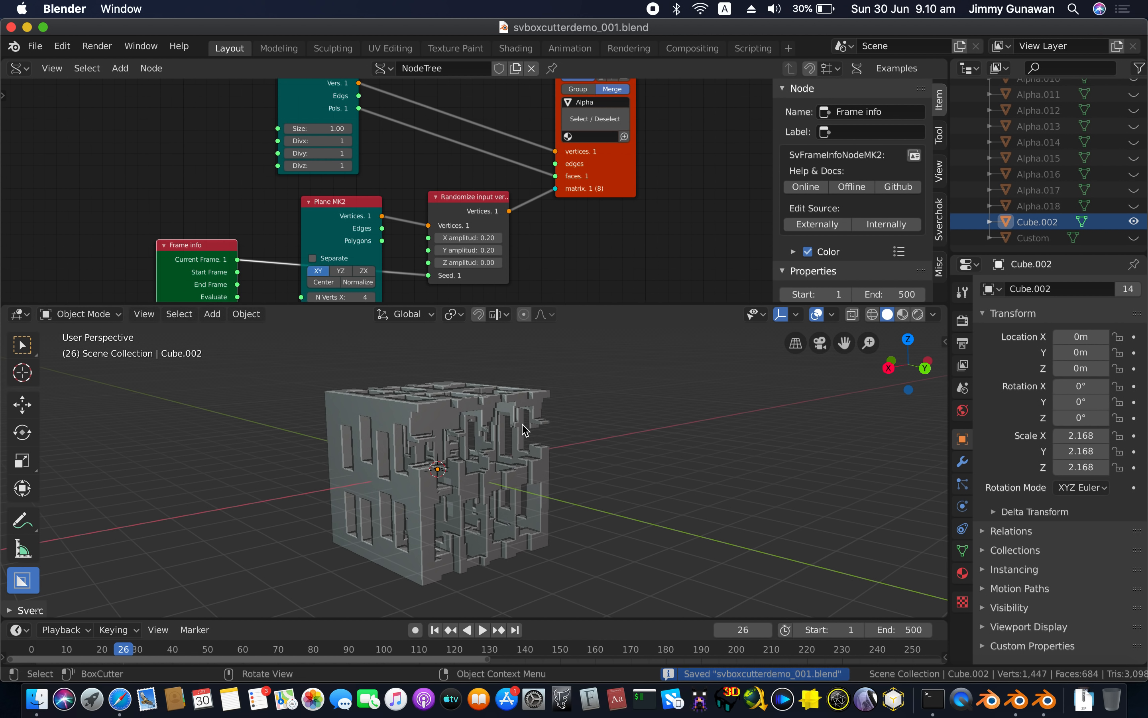
Add a new cube and move it clear of the carved cube
left_click(522, 429)
key("alt+a")
scroll(518, 429, "right", 5, "shift")
scroll(519, 428, "right", 2, "shift")
key("shift+a")
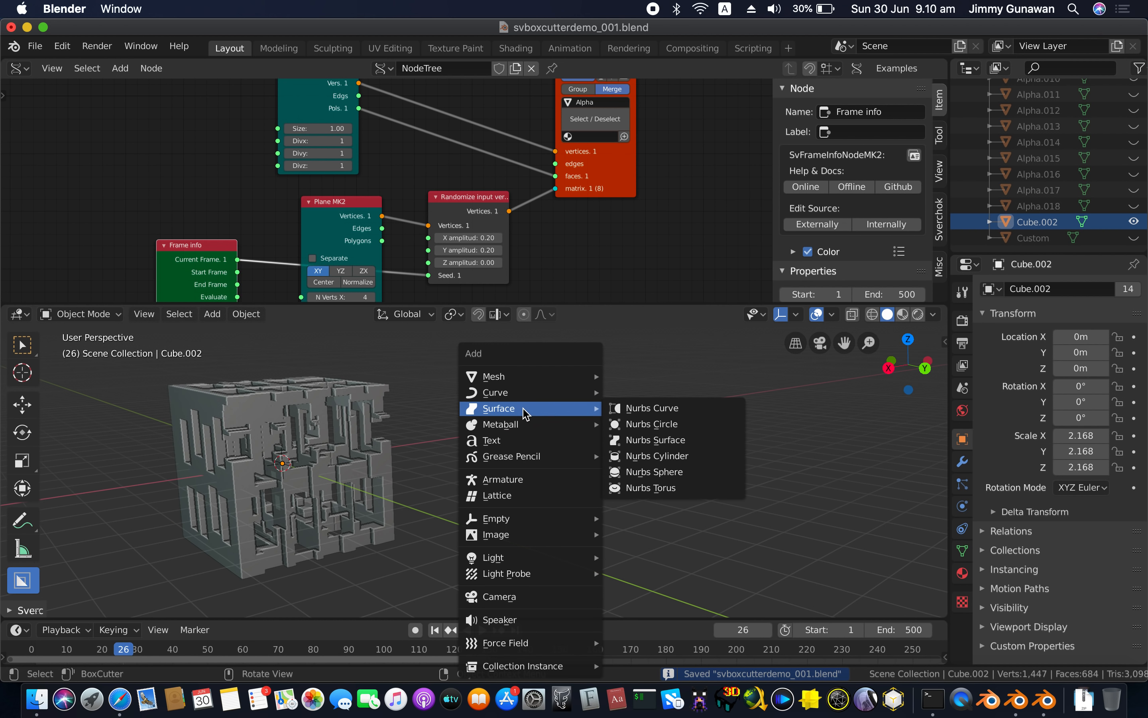
left_click(607, 392)
key("g")
left_click(725, 428)
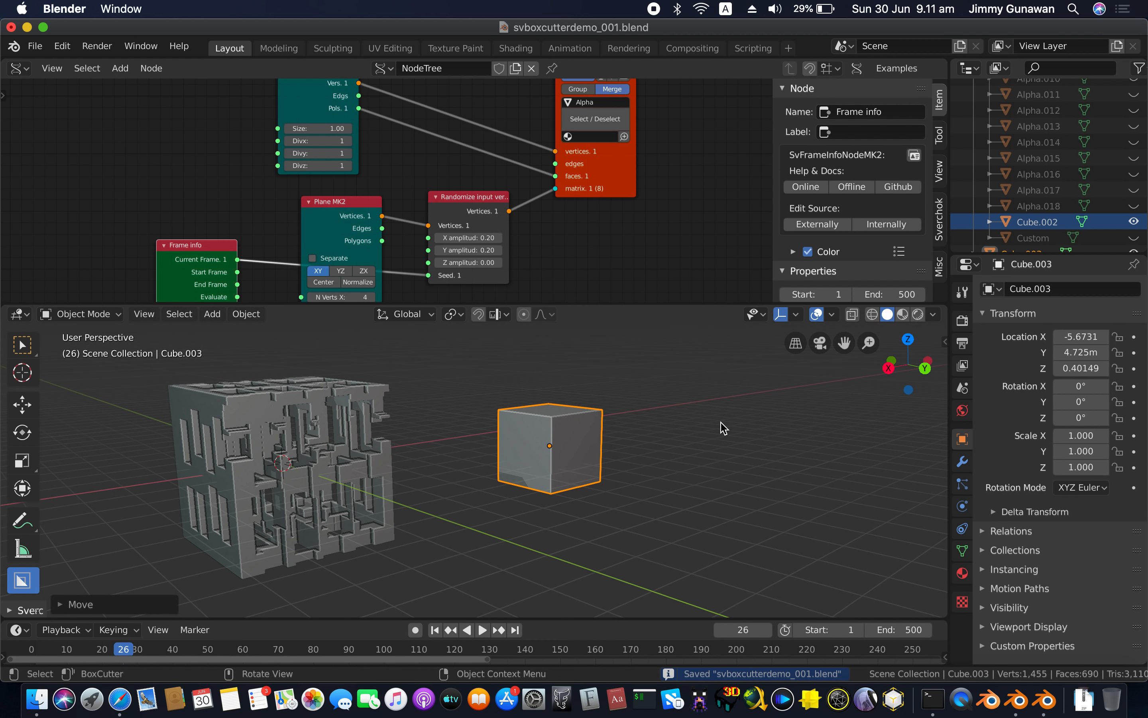
Scale the new cube to about 2.076 and shift it to about X -7.26, Y 6.05, Z 0.51
key("s")
left_click(679, 456)
key("g")
left_click(699, 450)
scroll(693, 450, "up", 5)
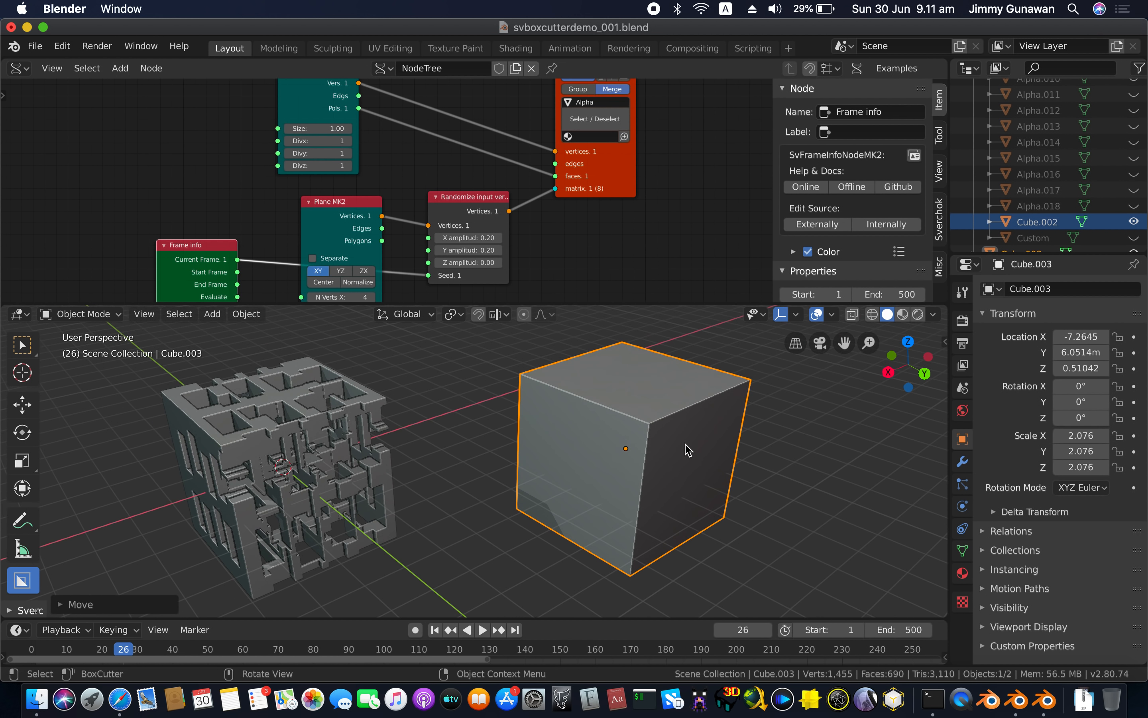
Cut the Cube.002 custom shape into one side face of the new cube
key("d")
left_click(566, 353)
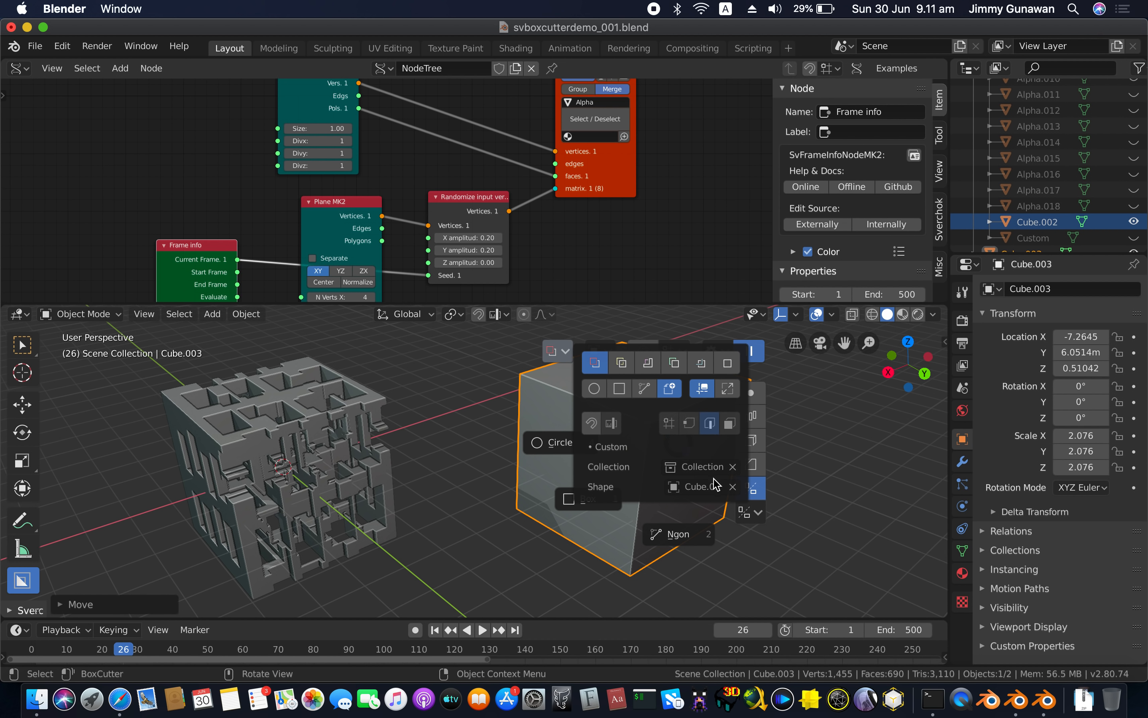
left_click(604, 333)
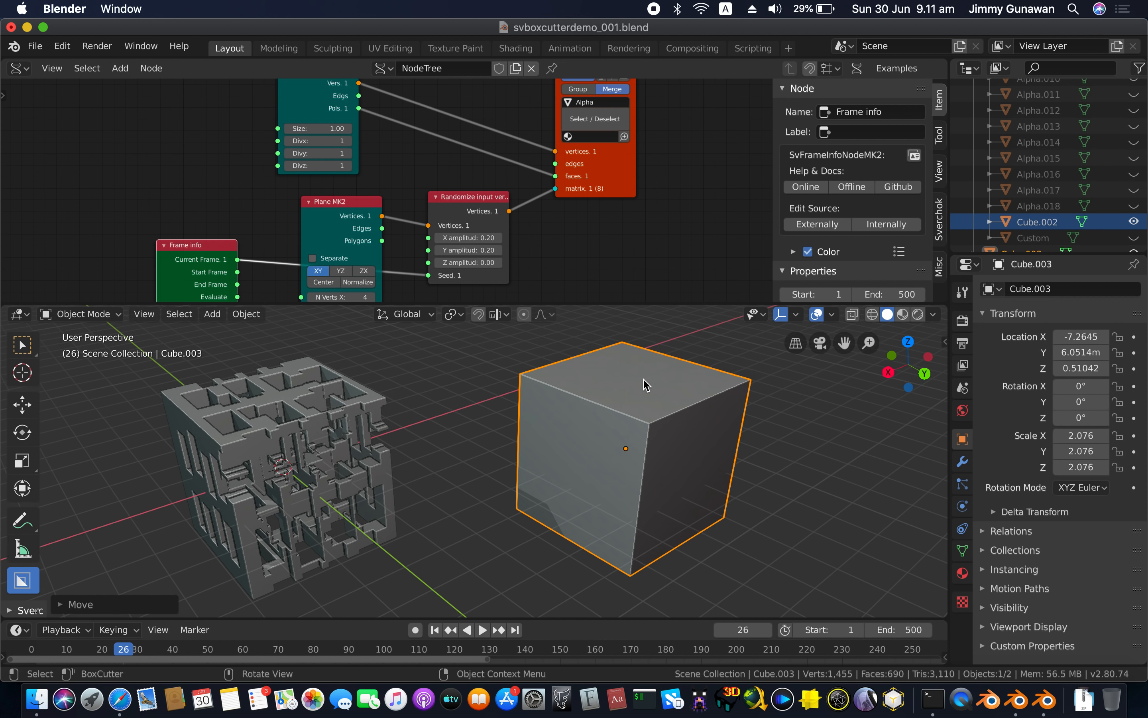
scroll(662, 433, "down", 5)
mouse_move(673, 460)
left_mouse_down()
mouse_move(717, 524)
mouse_move(659, 537)
mouse_move(687, 502)
mouse_move(731, 488)
mouse_move(736, 533)
mouse_move(676, 518)
left_mouse_up()
left_click_drag(551, 433, 581, 438)
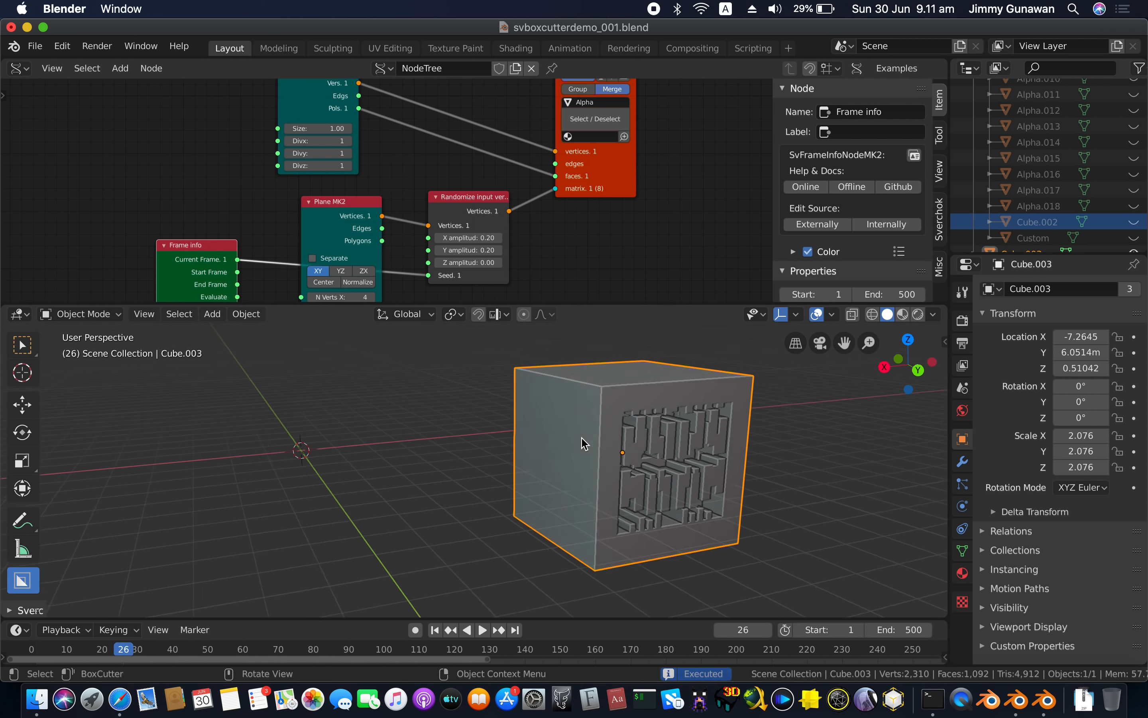
Cut the Cube.002 shape into the top face of the new cube
scroll(582, 438, "up", 6)
mouse_move(591, 549)
left_mouse_down()
mouse_move(628, 544)
mouse_move(661, 583)
mouse_move(657, 617)
left_mouse_up()
scroll(610, 441, "down", 8)
scroll(612, 446, "left", 3)
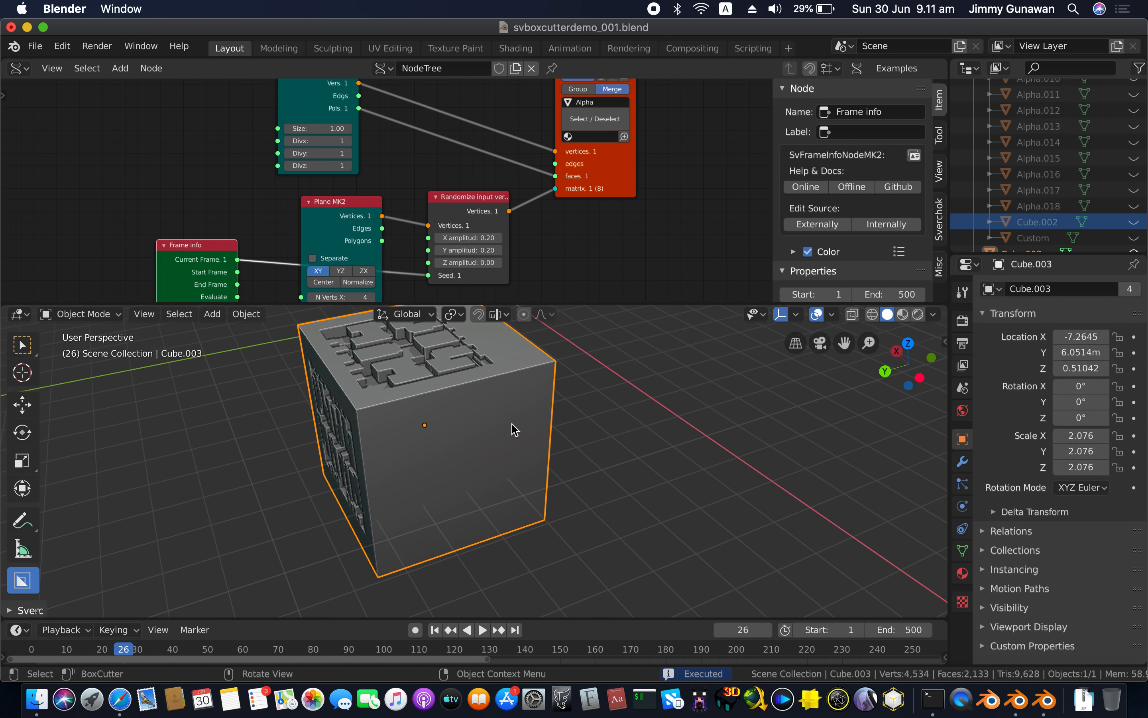
Try to cut the Cube.002 shape into the blank side face of the new cube
left_click_drag(426, 439, 474, 474)
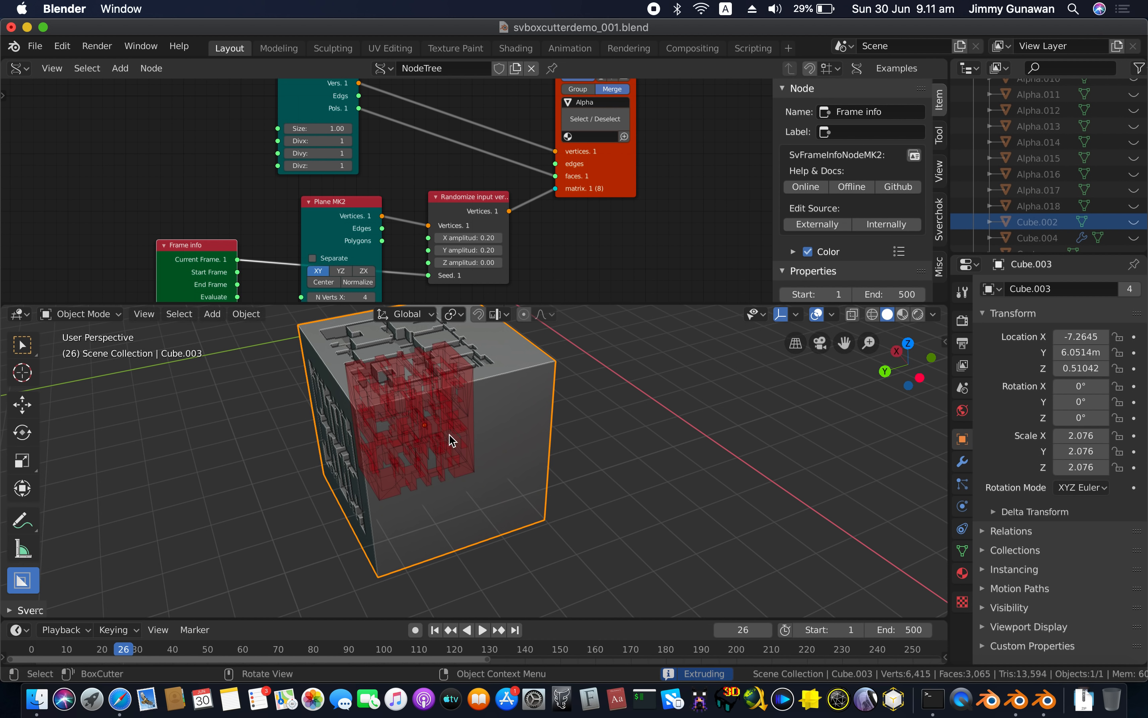
key("Escape")
left_click_drag(426, 439, 478, 476)
left_click_drag(446, 432, 451, 448)
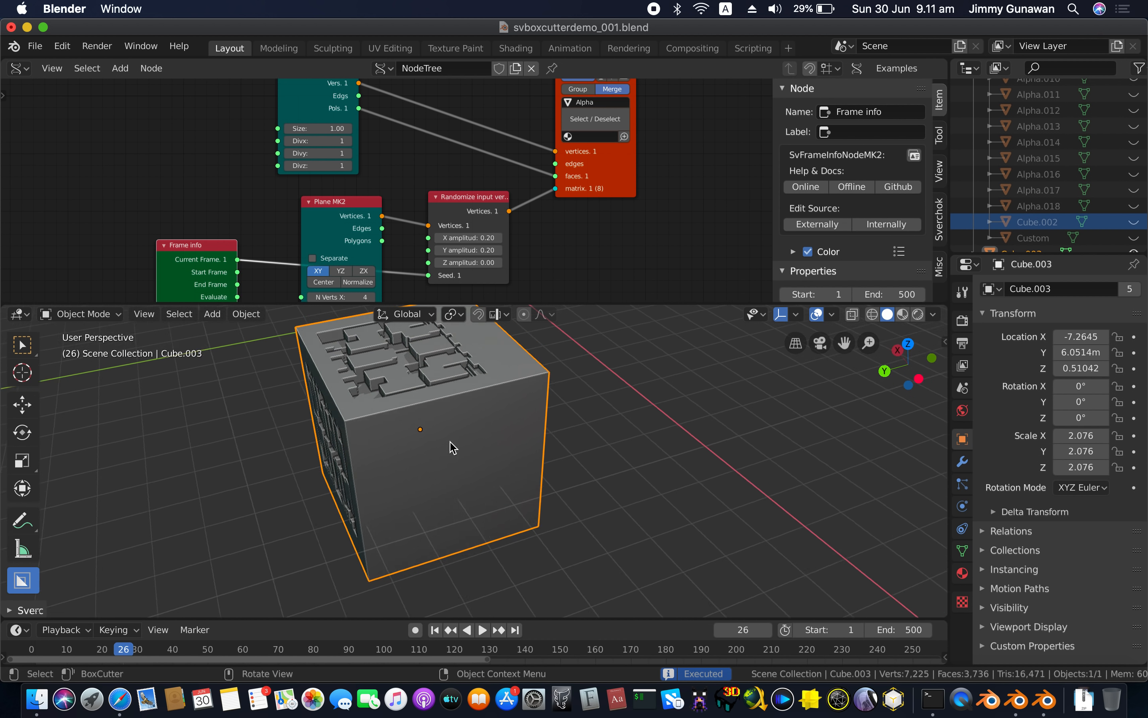
scroll(451, 448, "up", 5)
left_click(470, 472)
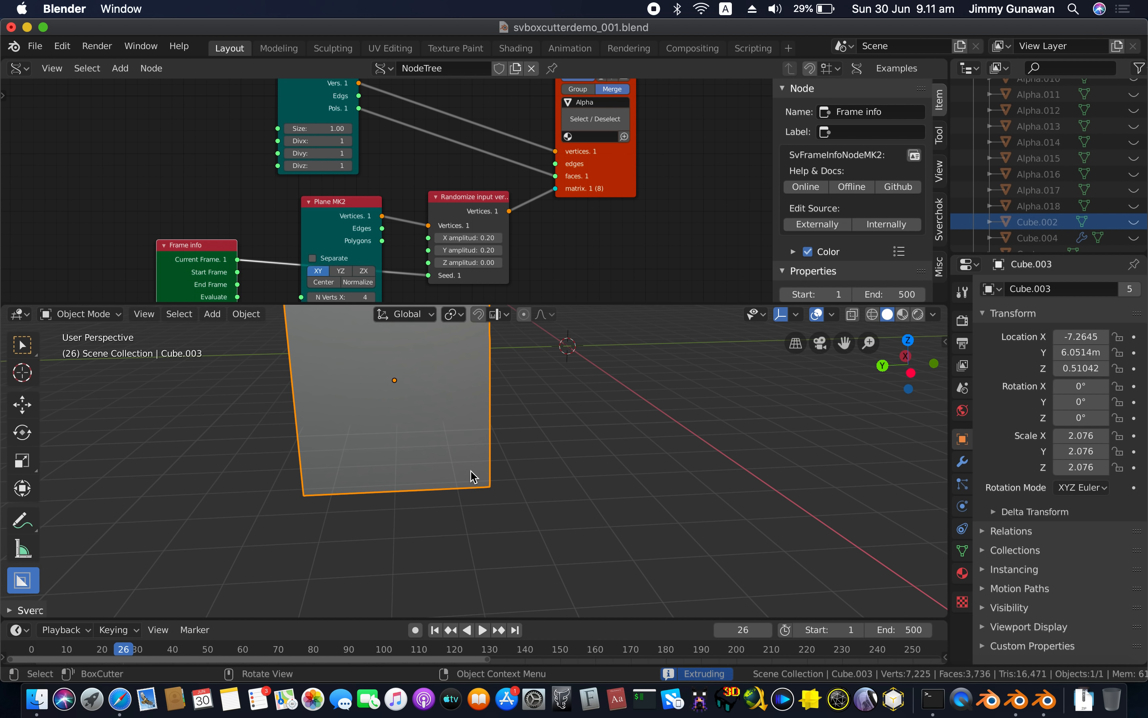
scroll(530, 482, "down", 5)
Clear BoxCutter's preset start operation and cut the Cube.002 shape across the cube's blank side face
key("d")
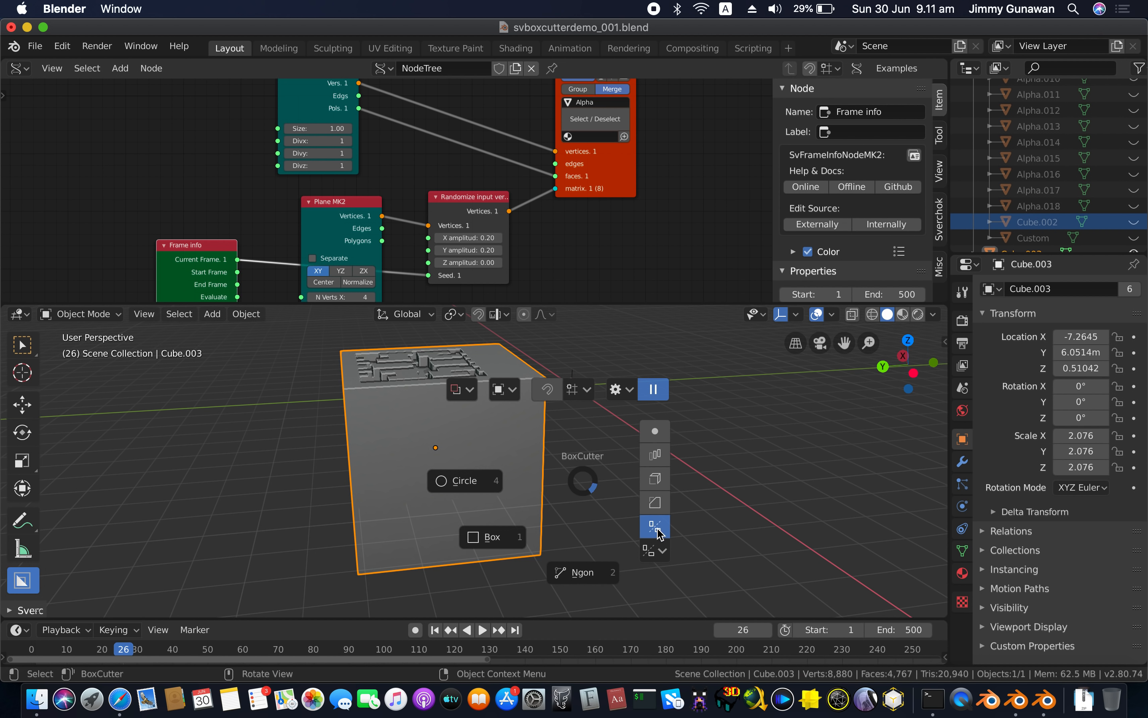
left_click(655, 431)
mouse_move(656, 432)
middle_mouse_down()
mouse_move(505, 471)
mouse_move(379, 428)
mouse_move(438, 434)
middle_mouse_up()
left_click_drag(425, 409, 561, 526)
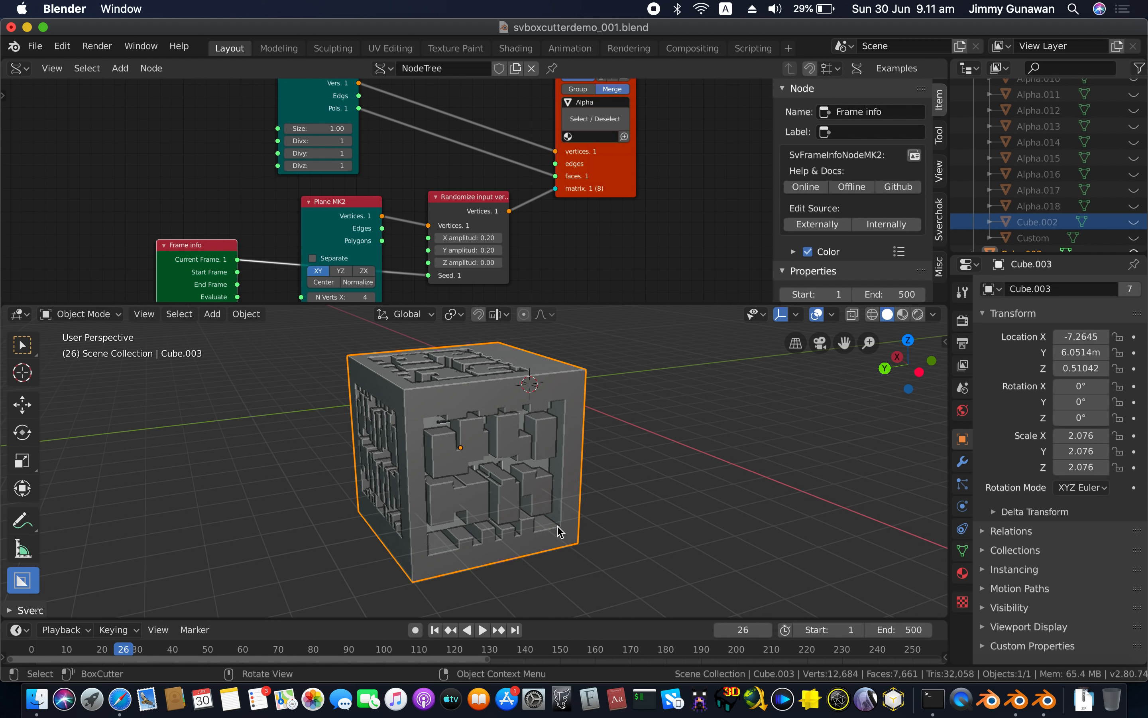
Try cutting the Cube.002 shape into the side face with small holes, and undo that cut
middle_click_drag(558, 527, 536, 527)
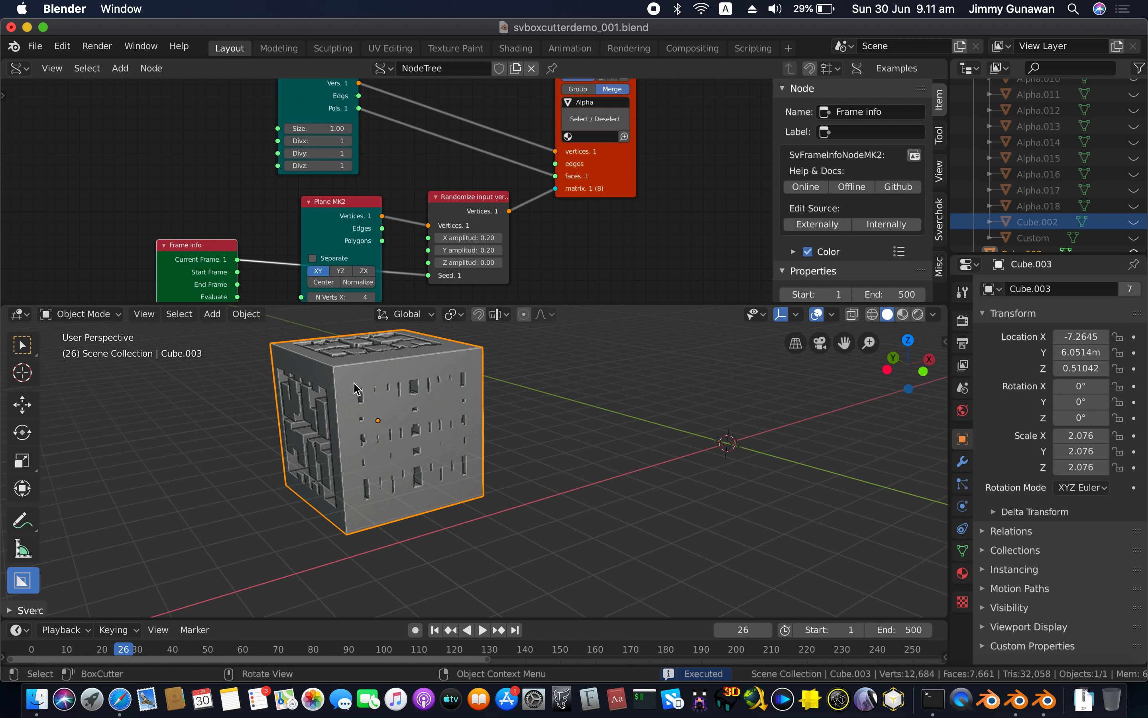
left_click_drag(355, 388, 479, 488)
middle_click_drag(480, 488, 436, 430)
key("ctrl+z")
middle_click_drag(389, 373, 449, 308)
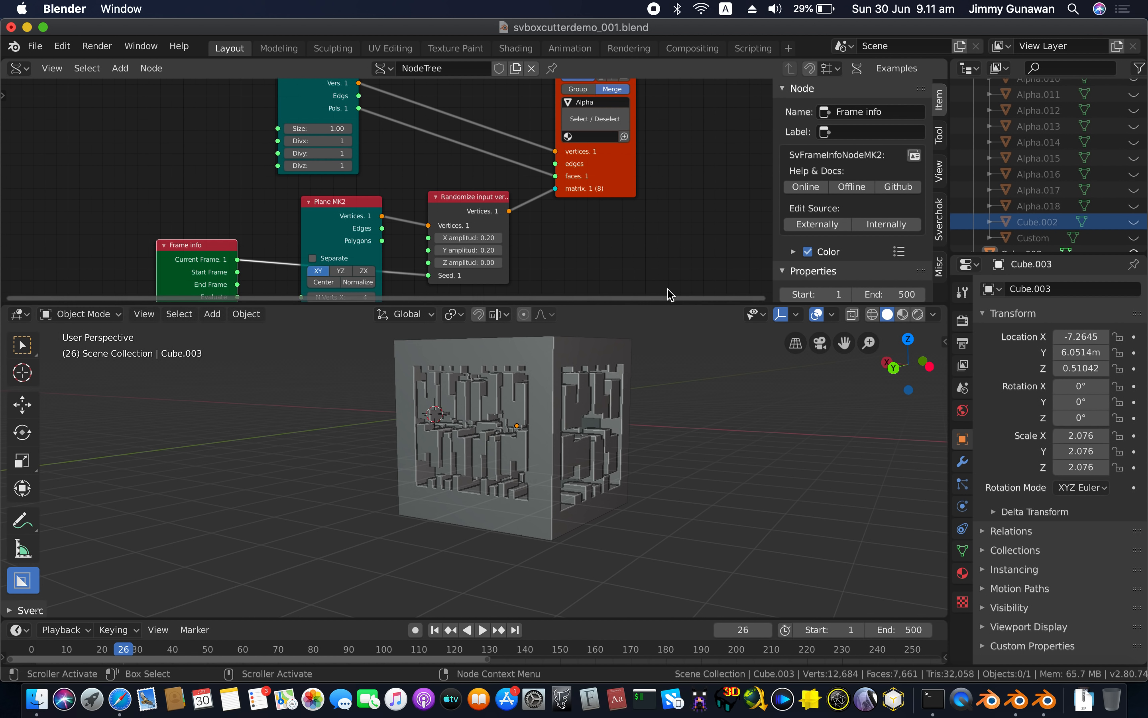
middle_click_drag(646, 327, 607, 336)
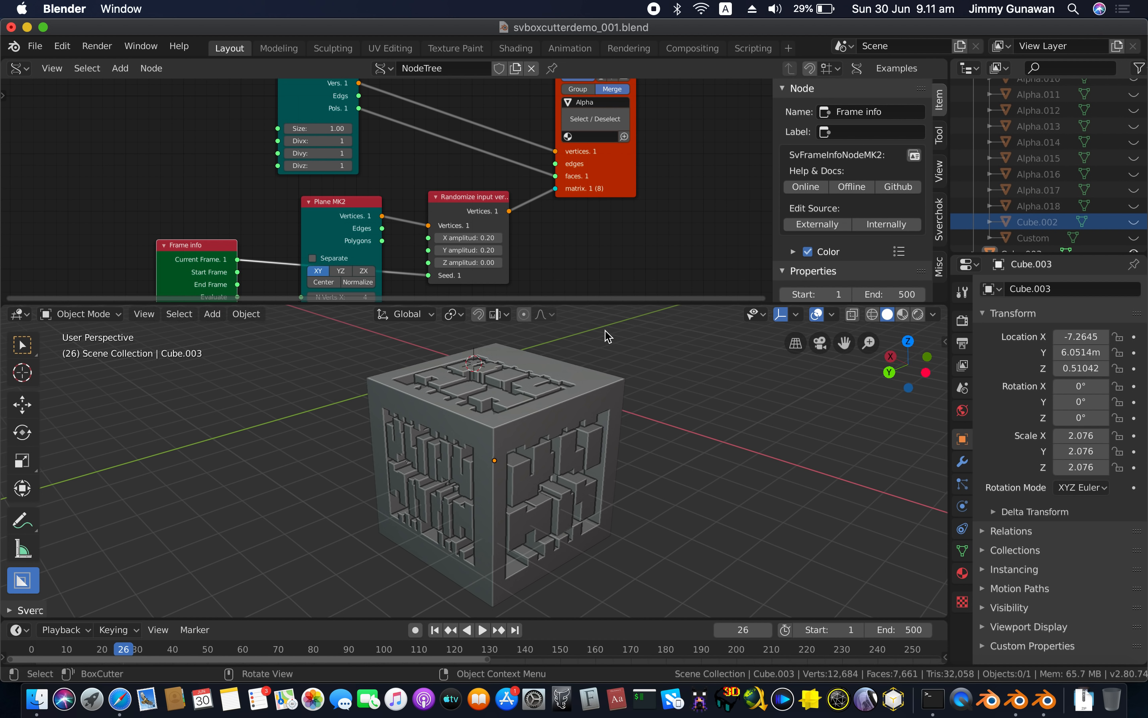
middle_click_drag(607, 336, 587, 424)
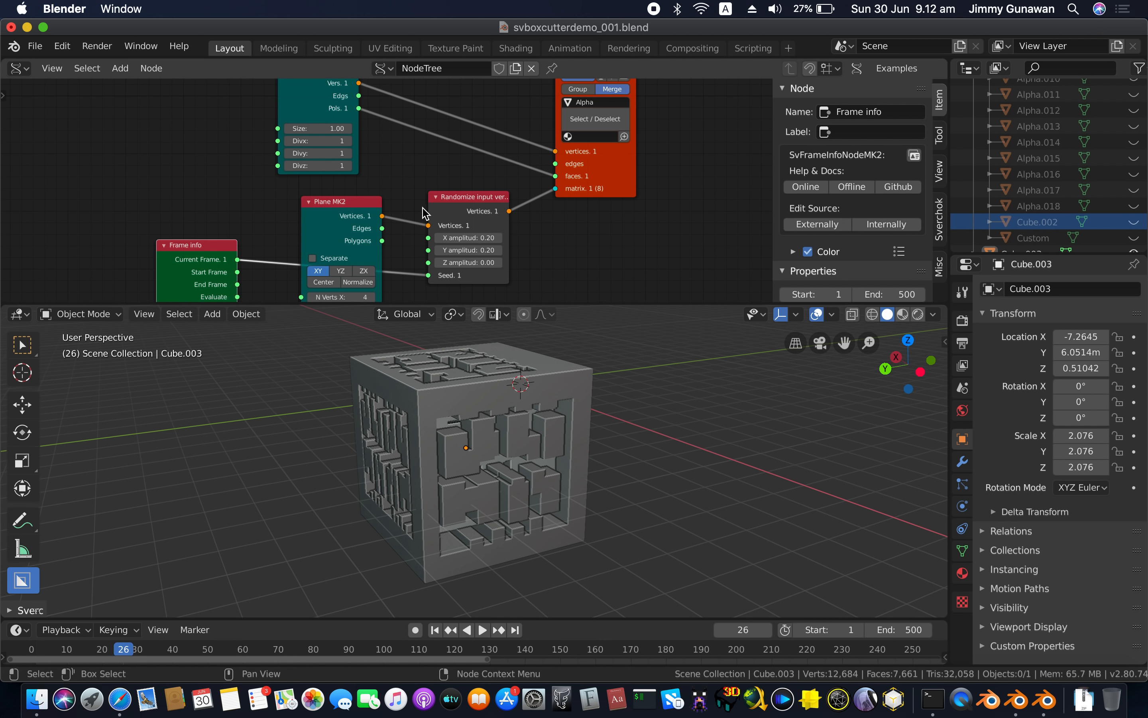
Nudge the Randomize input vertices node and move the Box node closer to Viewer BMesh
left_click_drag(469, 197, 462, 201)
middle_click_drag(444, 163, 443, 209)
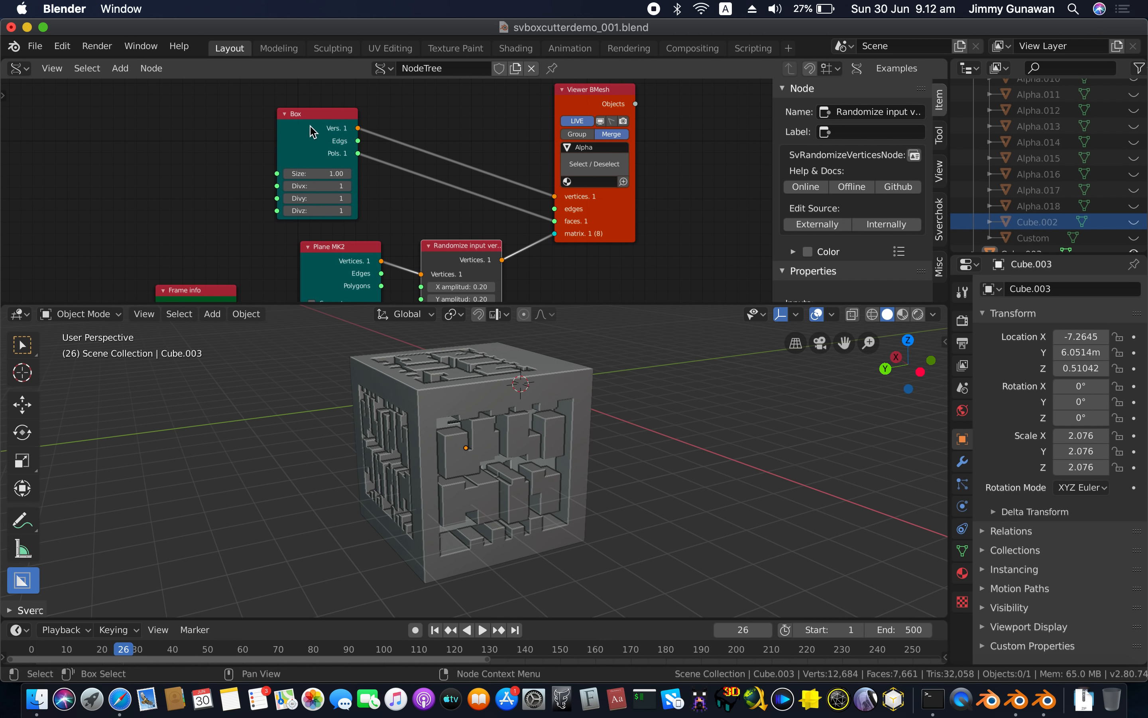
left_click_drag(310, 125, 386, 123)
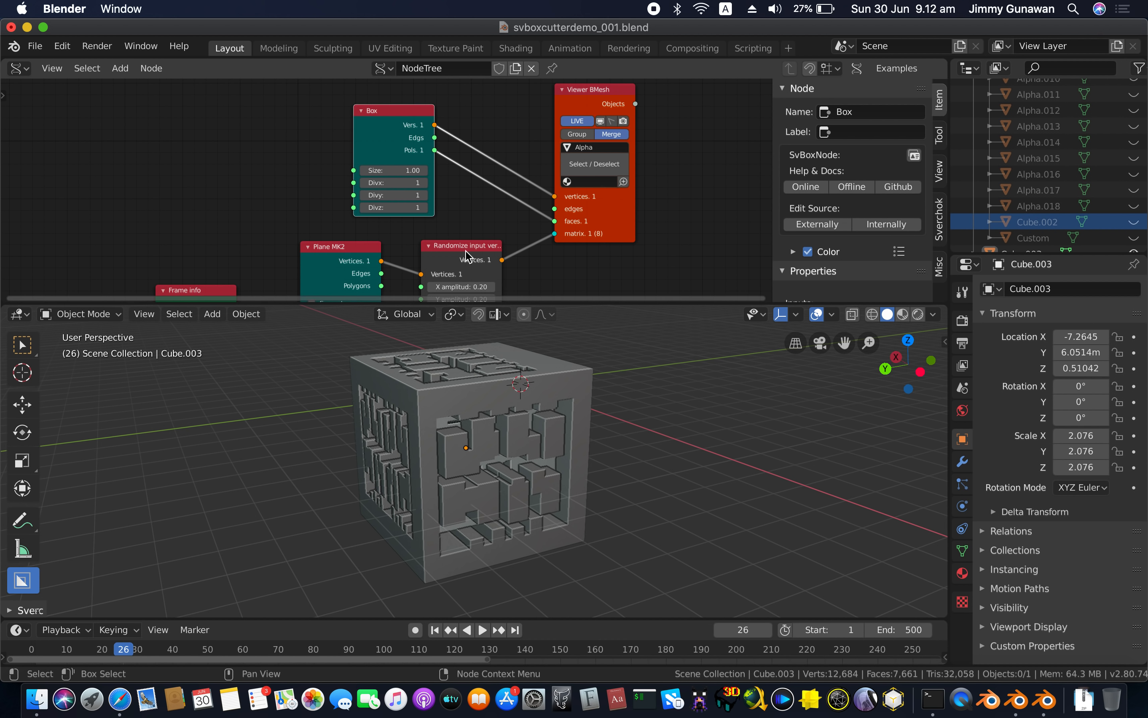
Try another BoxCutter cut on the side face with small holes while the cube is deselected
middle_click_drag(442, 463, 419, 422)
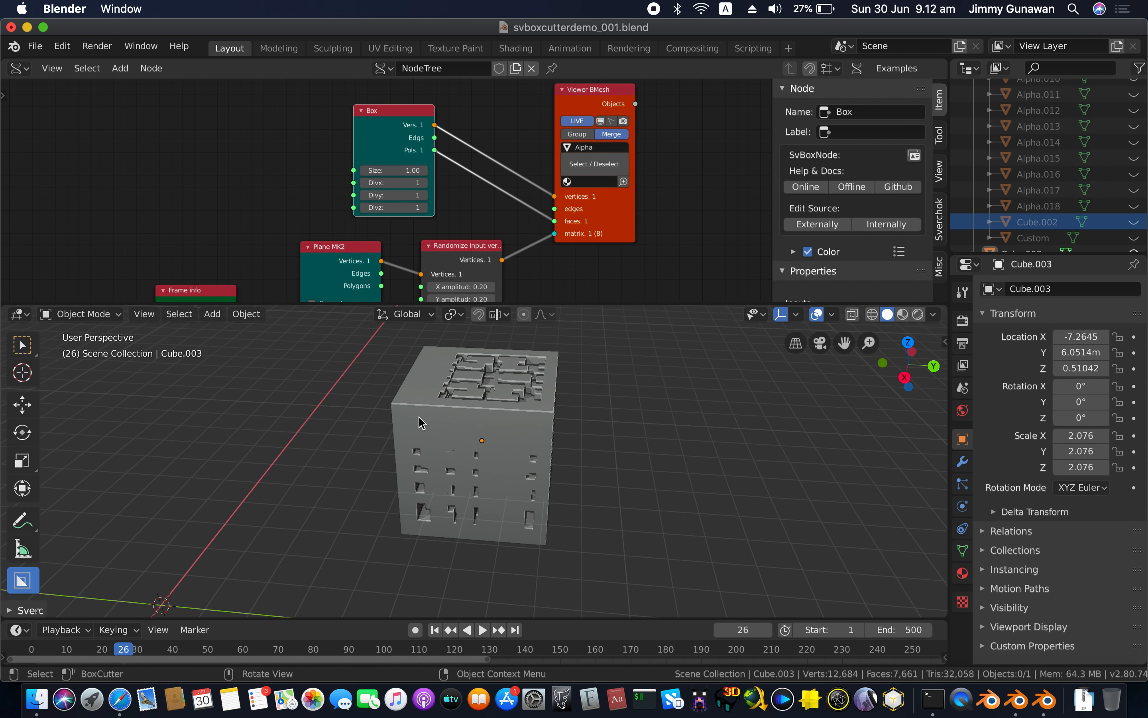
left_click_drag(409, 417, 521, 472)
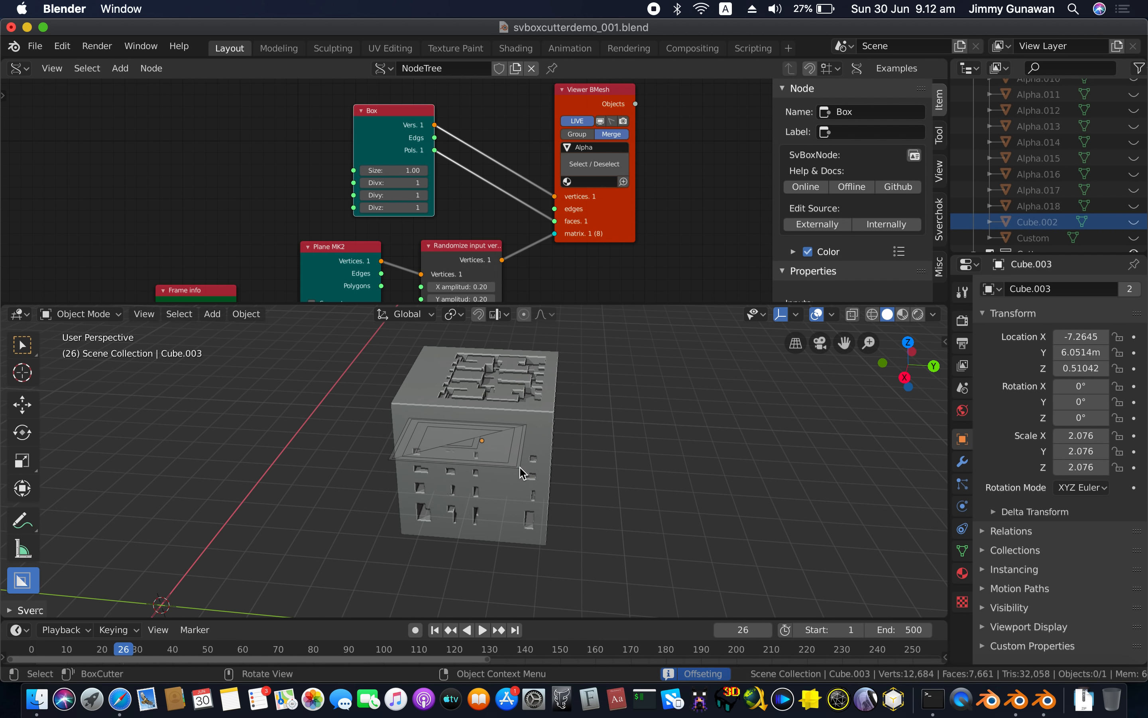
left_click_drag(520, 548, 512, 544)
Delete the carved cube and the stray Custom object, and add a fresh cube at the world origin
key("a")
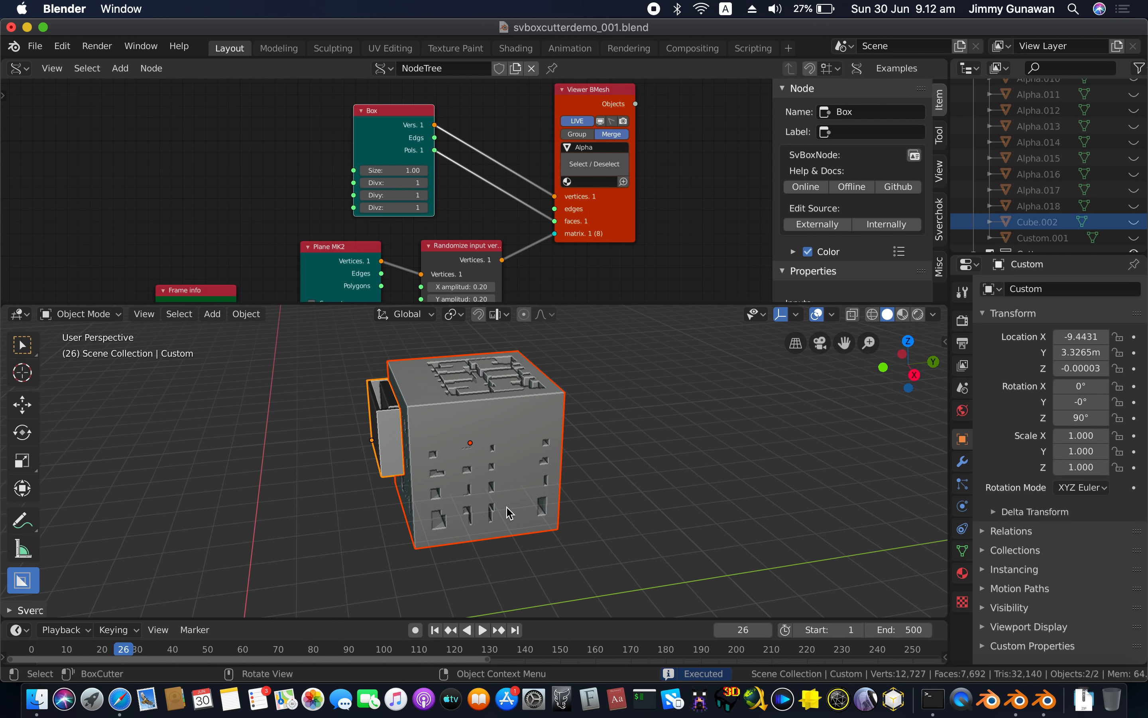
key("Delete")
key("shift+a")
mouse_move(546, 375)
left_click(613, 395)
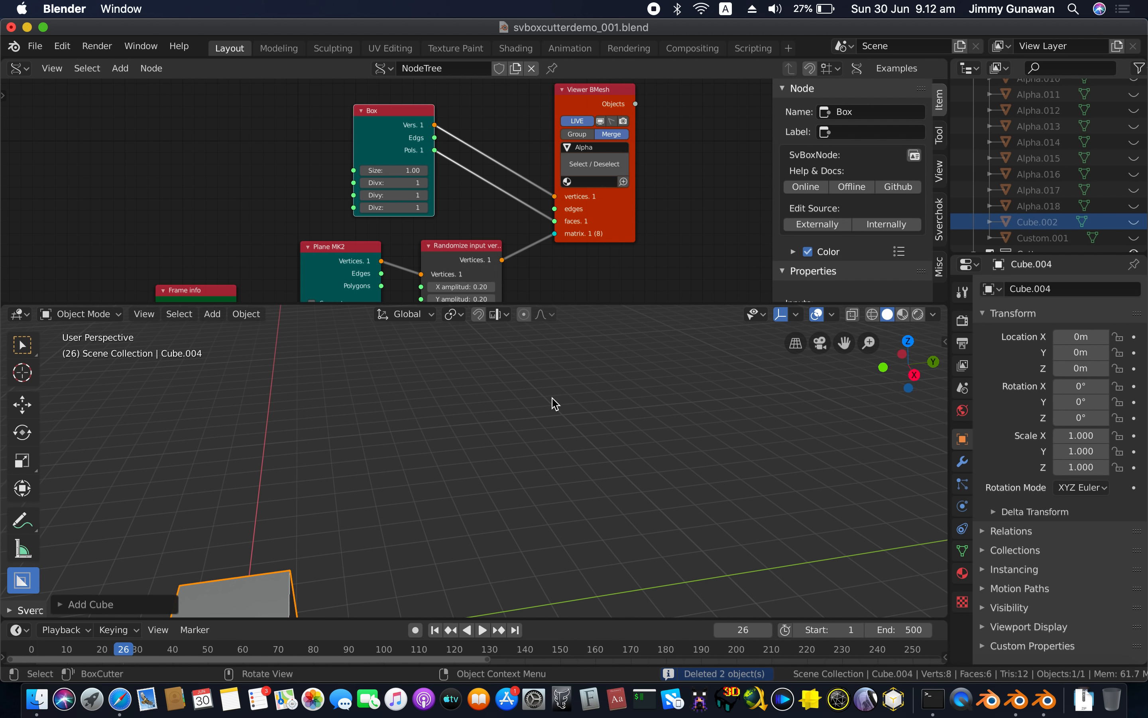
key("KP_Decimal")
middle_click_drag(507, 372, 460, 378, "shift")
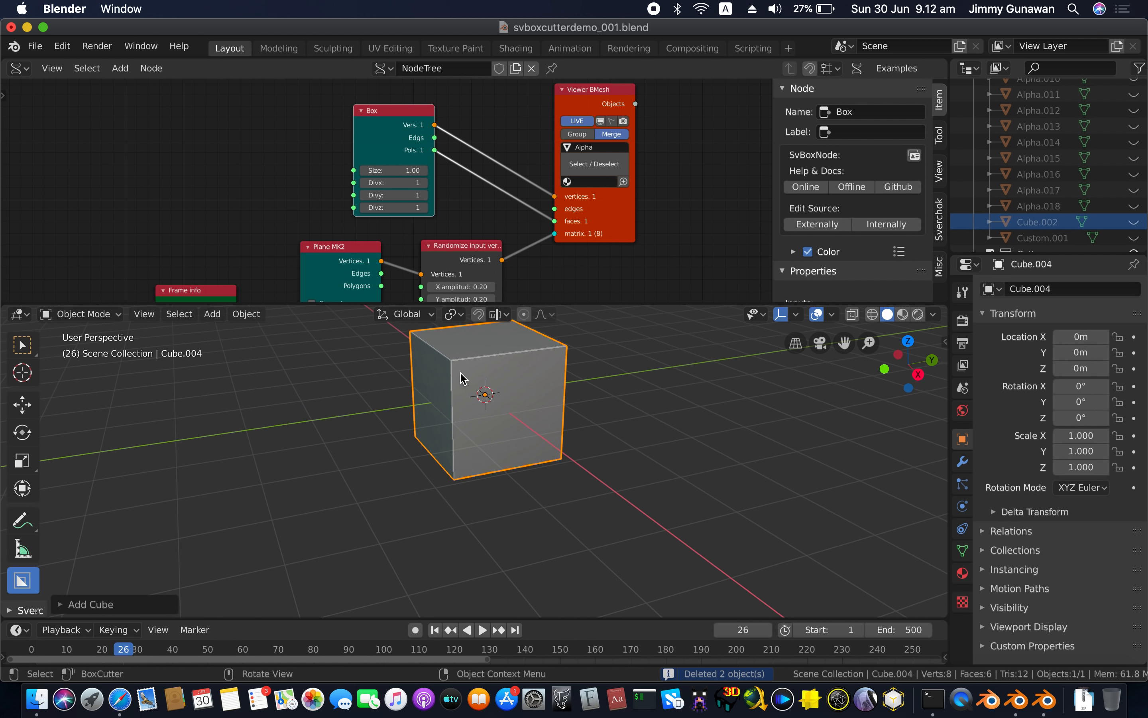
Cut the Cube.002 custom shape into two adjacent side faces of the fresh cube with BoxCutter
left_click_drag(469, 376, 557, 458)
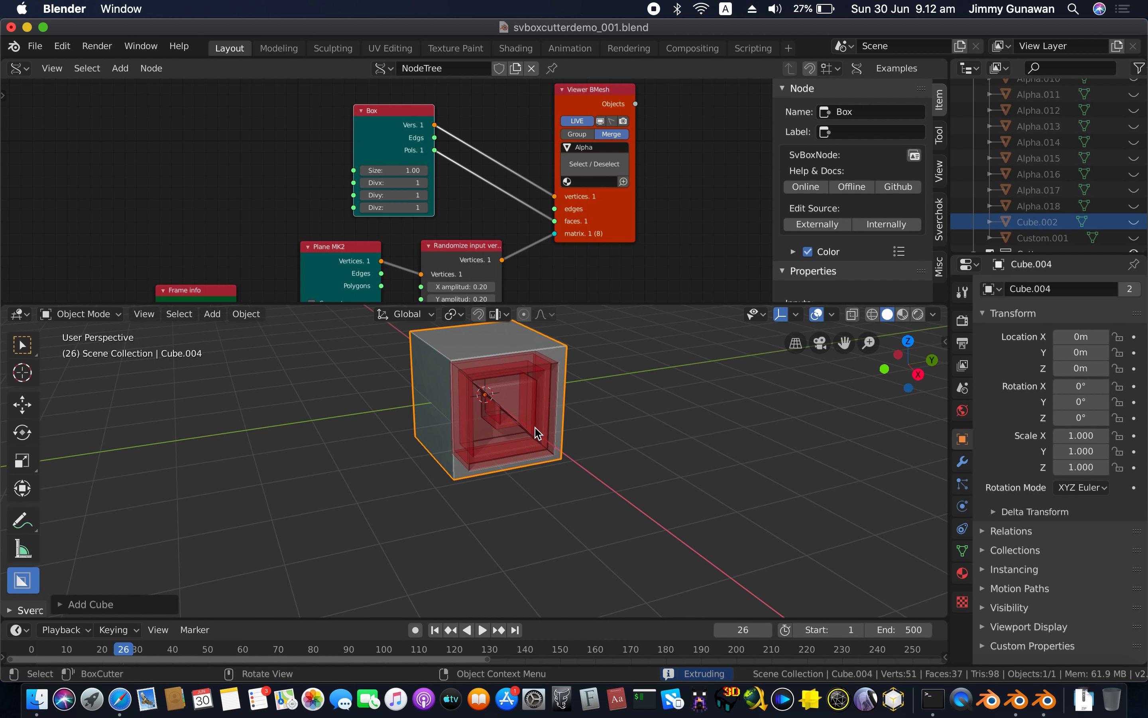
middle_click_drag(538, 431, 493, 425)
mouse_move(374, 408)
left_mouse_down()
mouse_move(415, 428)
mouse_move(403, 431)
left_mouse_up()
middle_click_drag(400, 428, 429, 424)
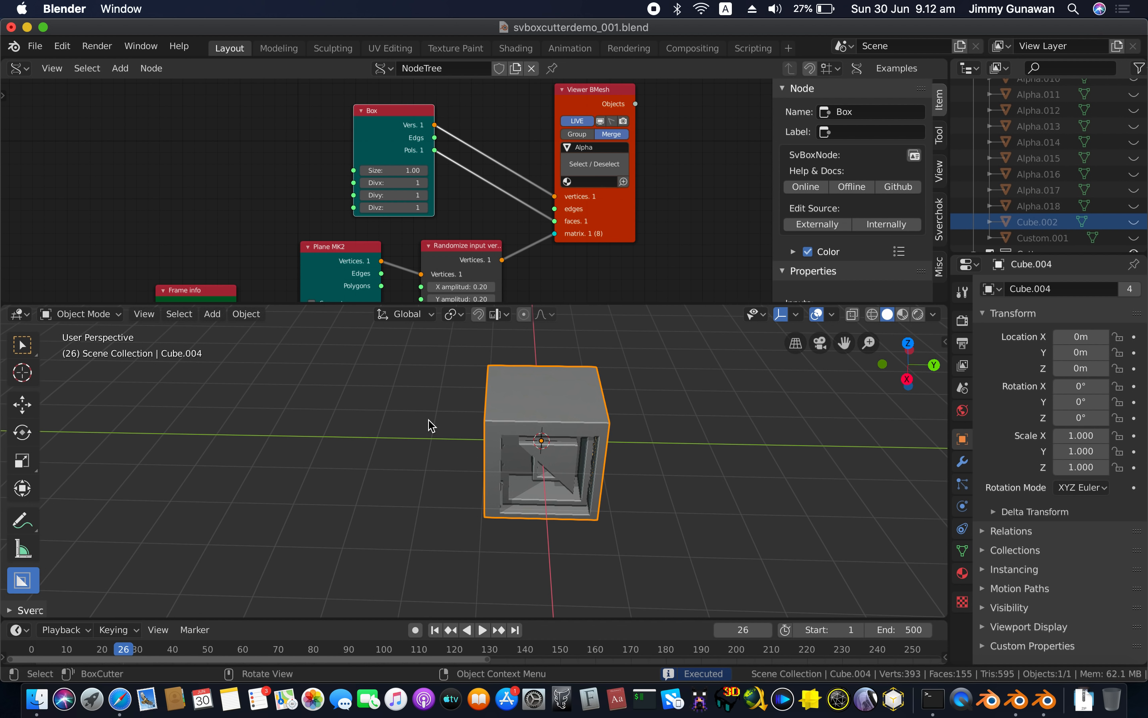
scroll(430, 424, "right", 5)
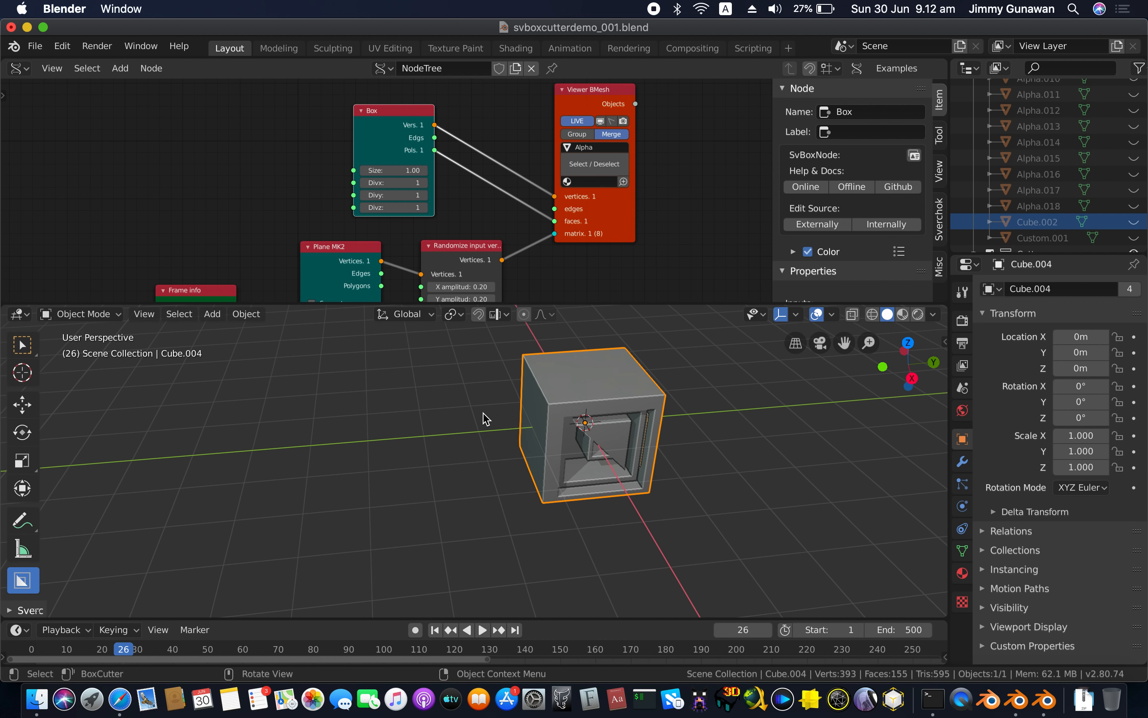
Switch BoxCutter to Slice mode and slice the custom shape into the cube's top face
key("d")
left_click(369, 329)
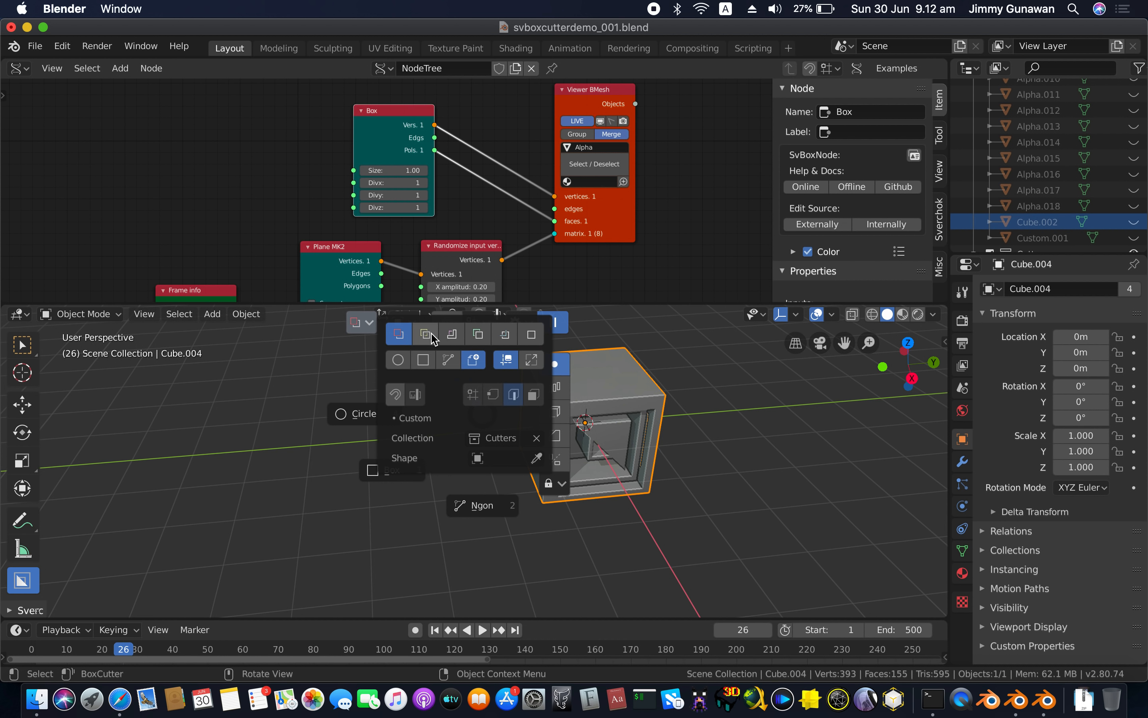
key("Escape")
middle_click_drag(502, 429, 508, 424)
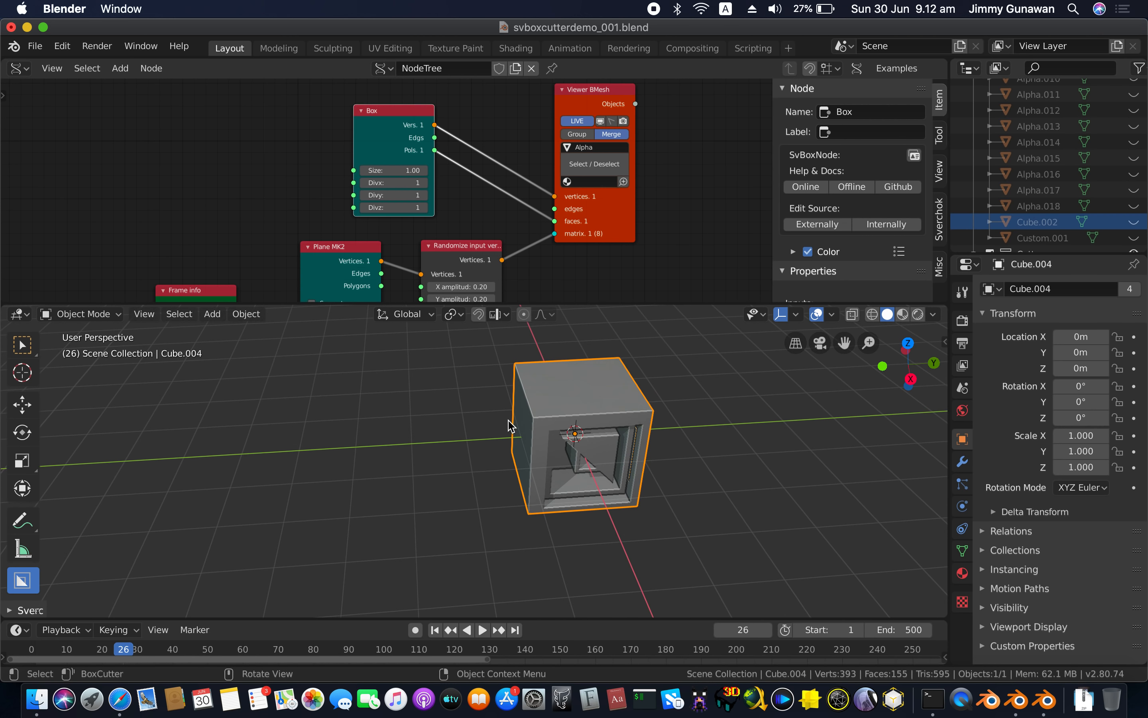
left_click_drag(544, 378, 626, 417)
middle_click_drag(625, 416, 629, 417)
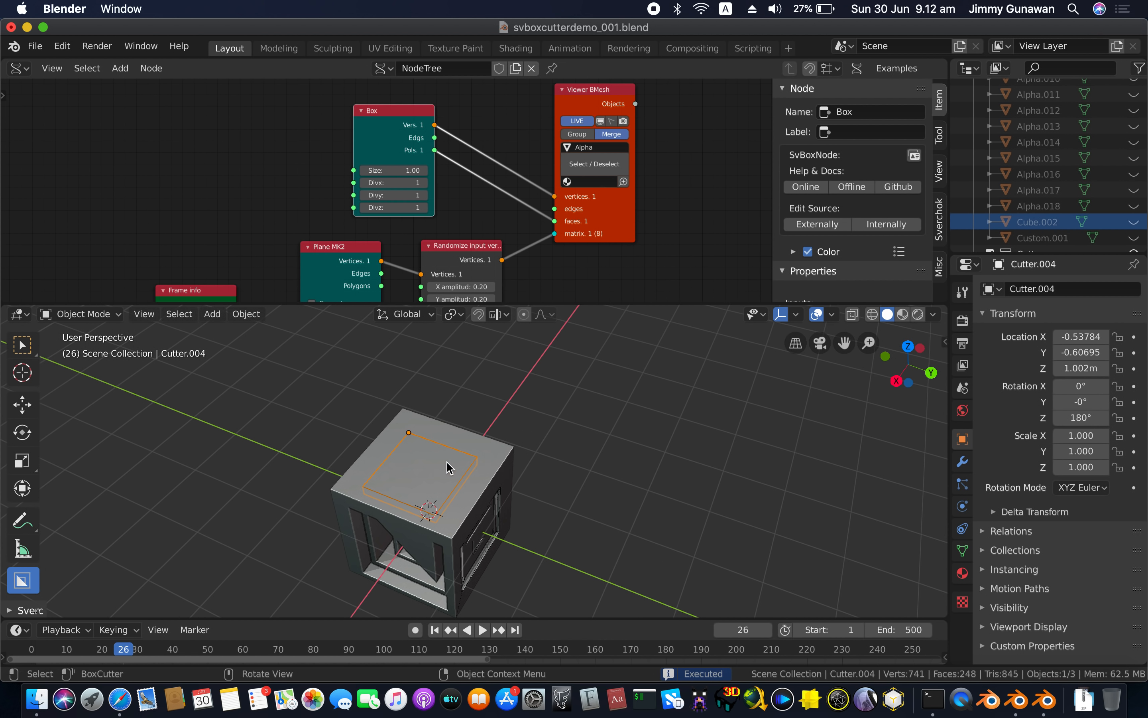
Try moving the new cutter on the top face, select the sliced piece, and deselect all objects
key("g")
key("Escape")
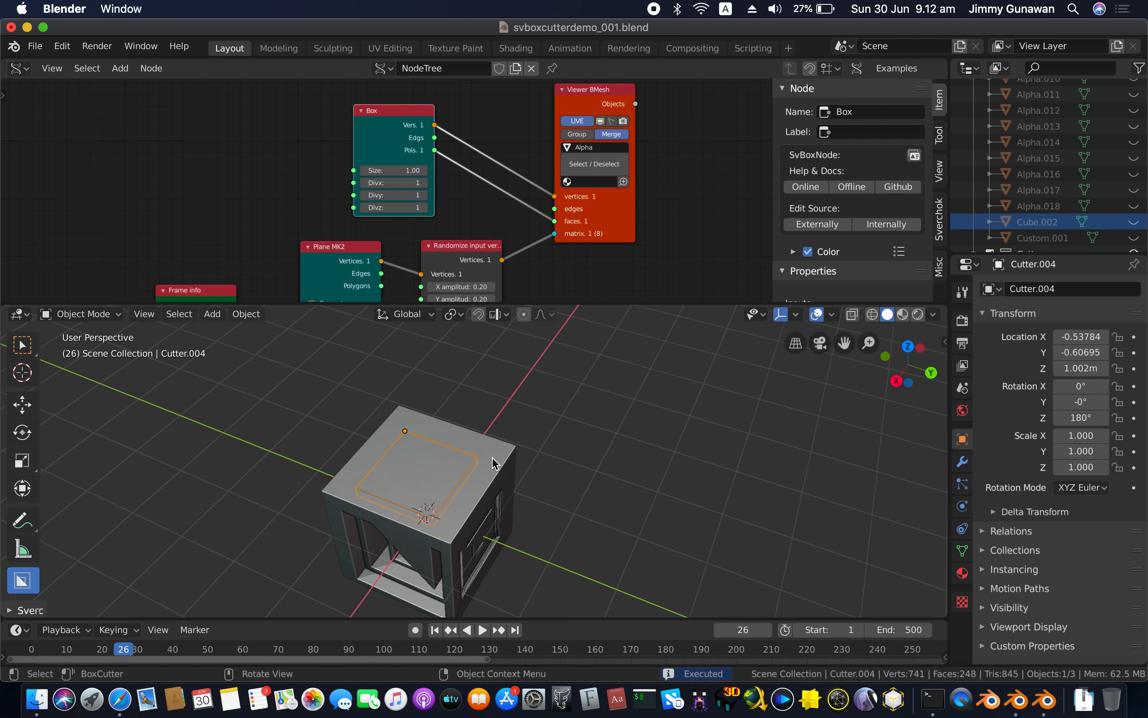
left_click(492, 463)
middle_click_drag(492, 463, 492, 433)
left_click(492, 451)
key("alt+a")
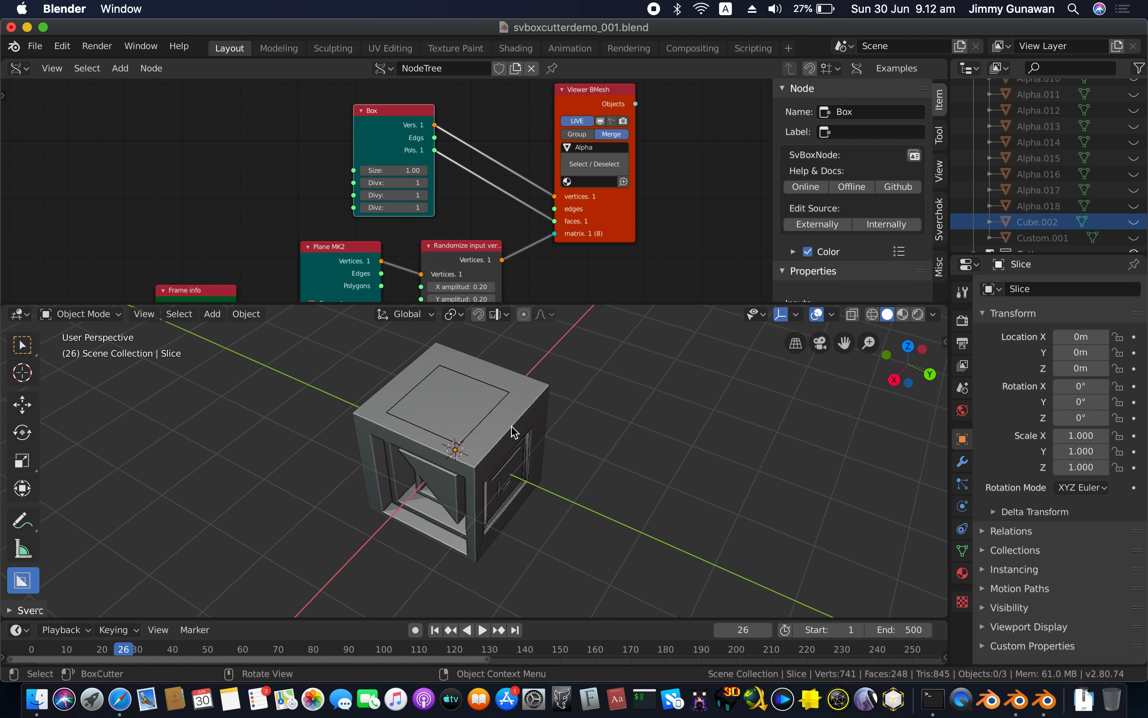
Examine the Sverchok node setup and the carved side and top faces of the cube
scroll(684, 223, "down", 3)
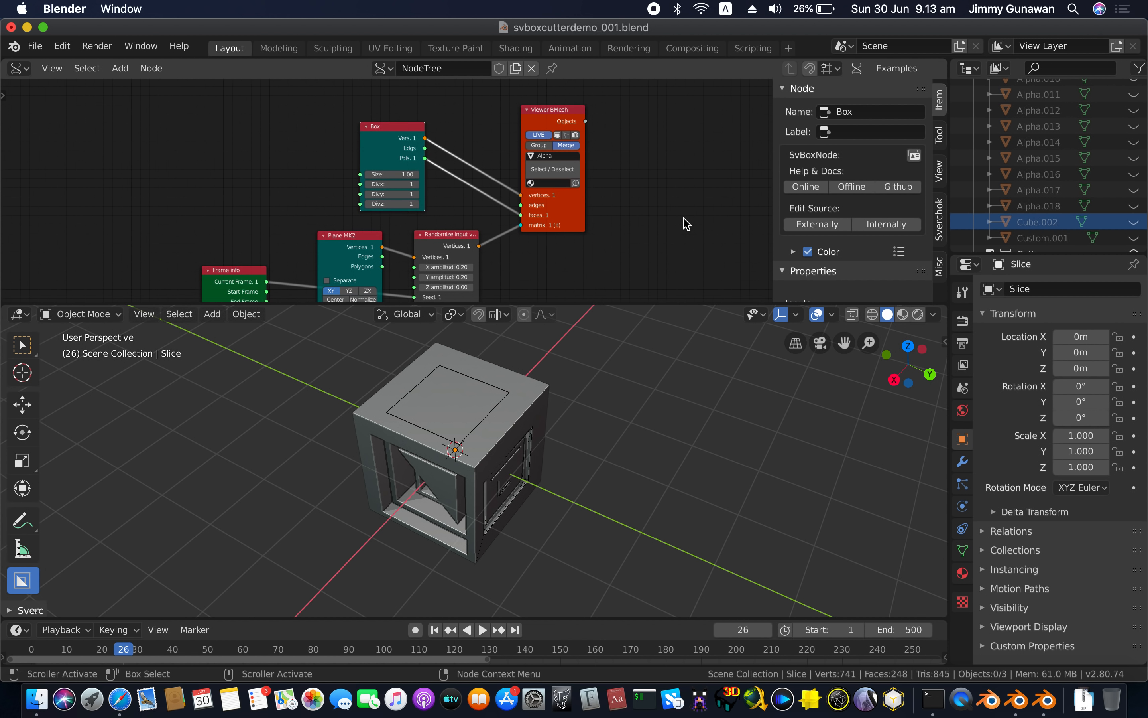
scroll(684, 223, "up", 3)
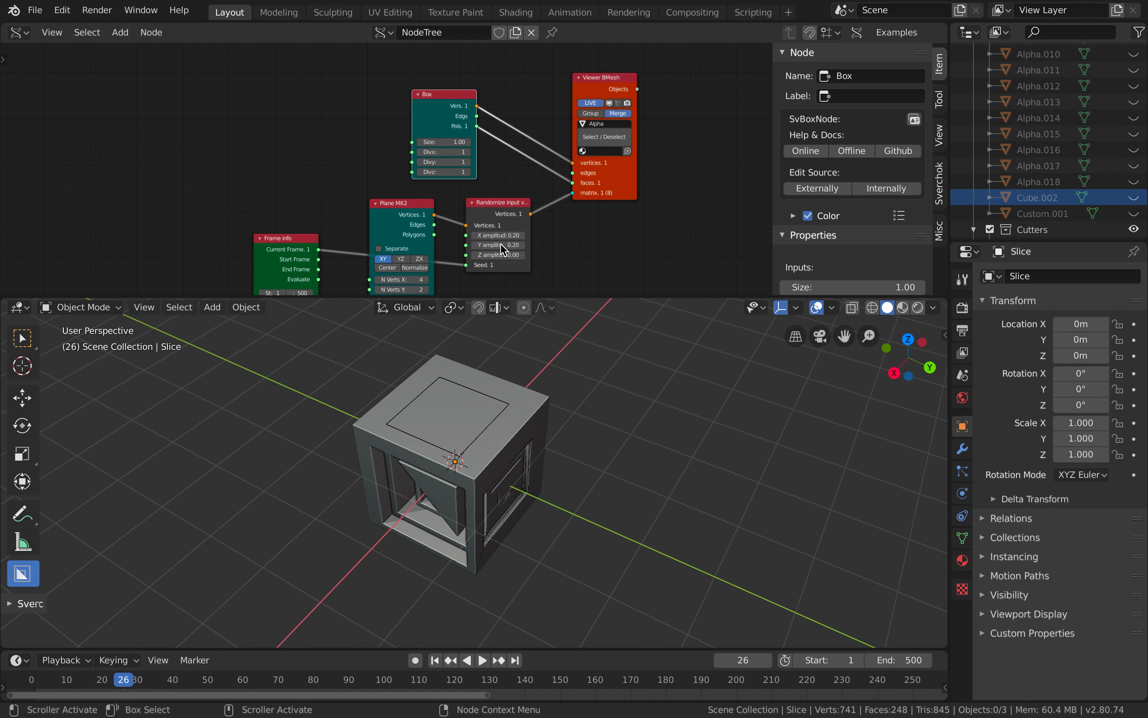
key("d")
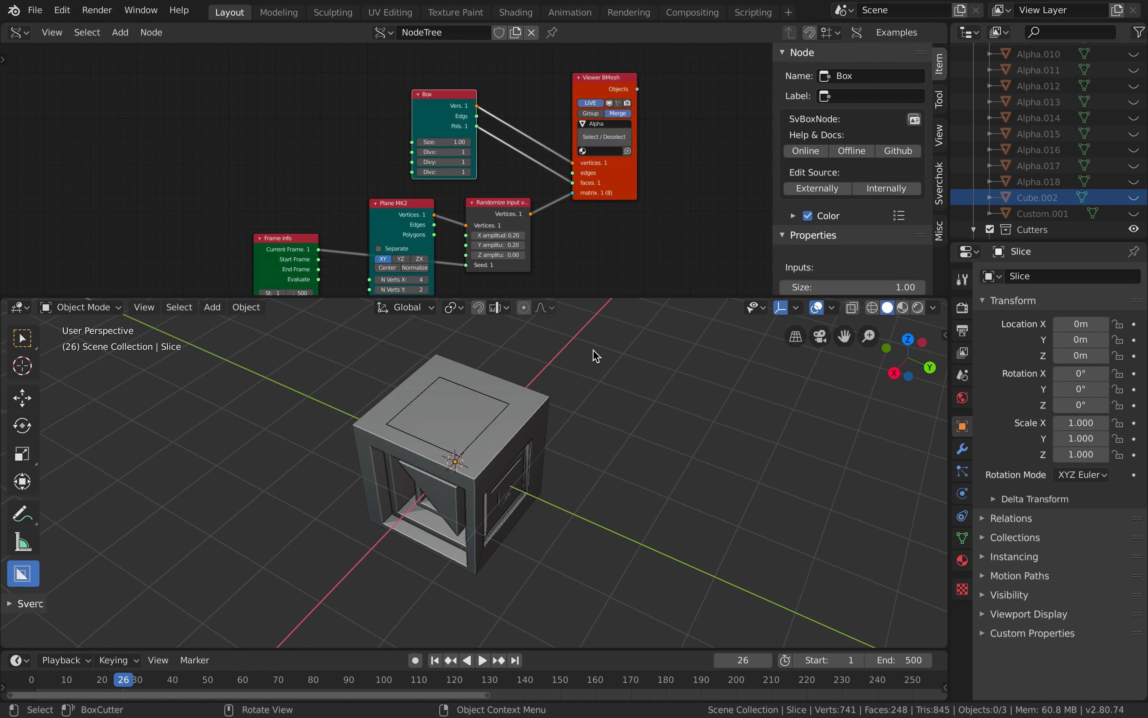
scroll(472, 419, "down", 10)
scroll(471, 420, "up", 8)
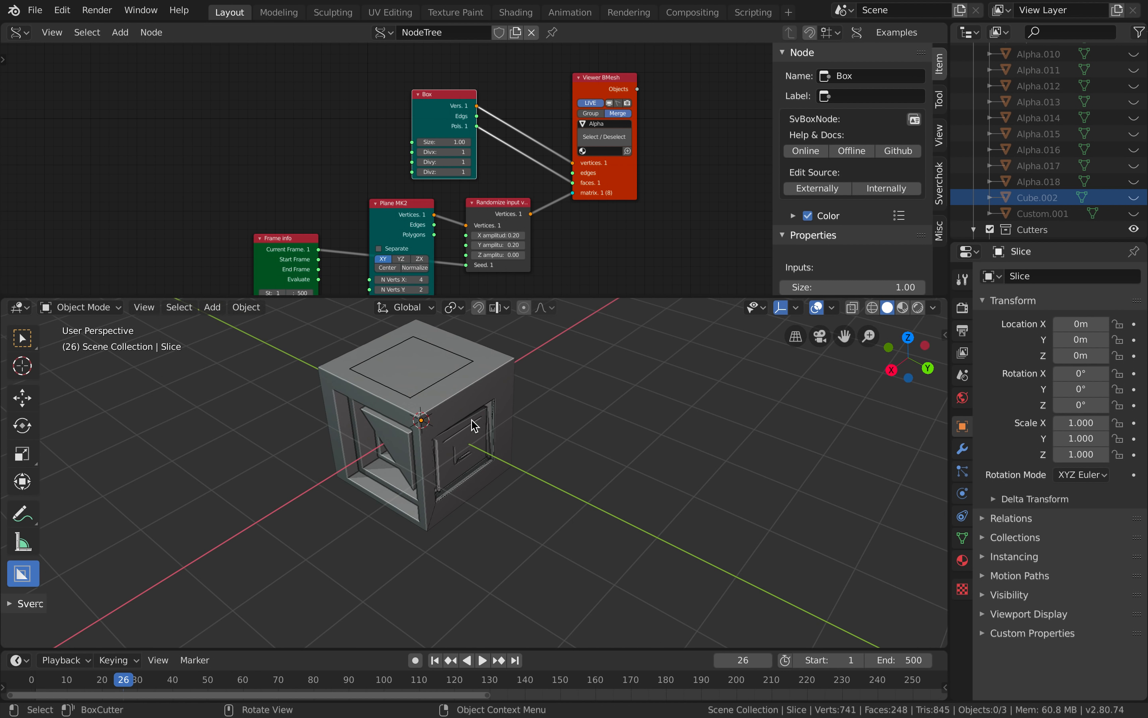
scroll(578, 283, "down", 2)
scroll(579, 287, "down", 2)
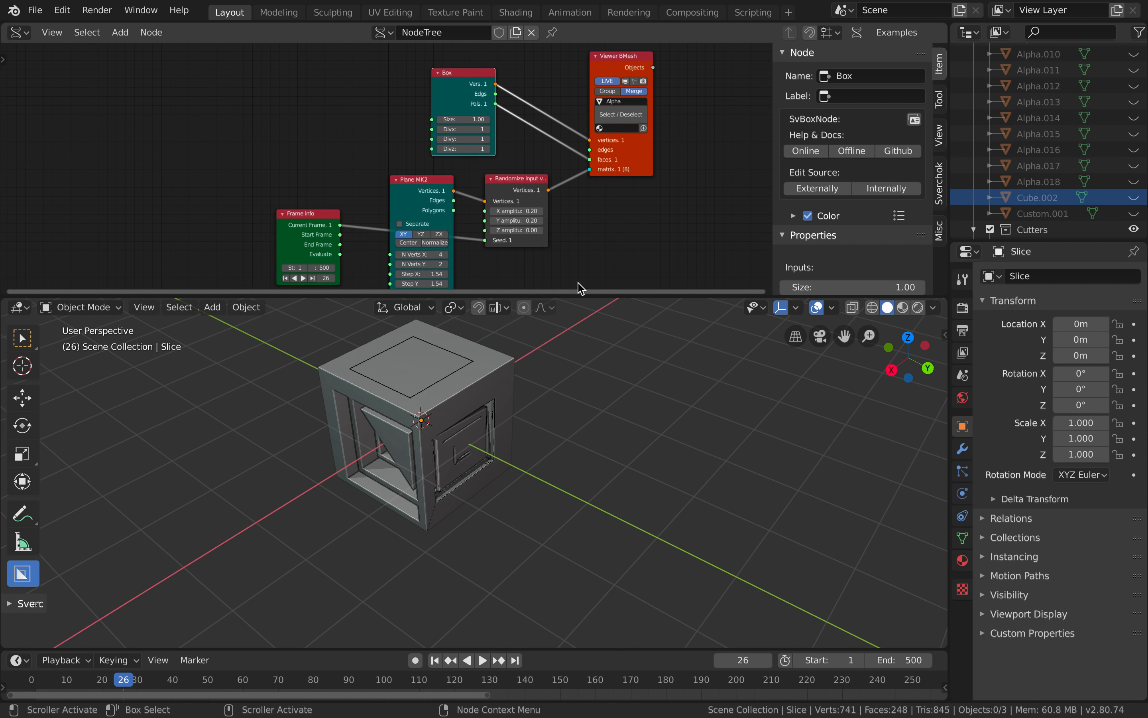
scroll(592, 401, "right", 4)
scroll(592, 401, "left", 2)
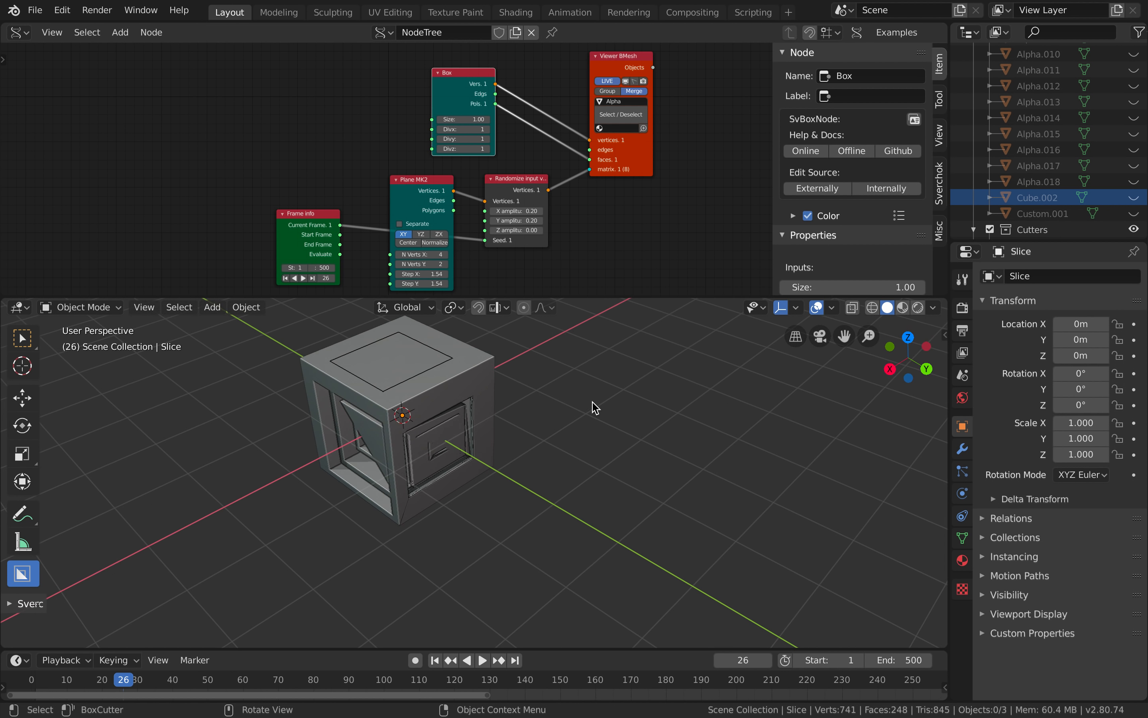